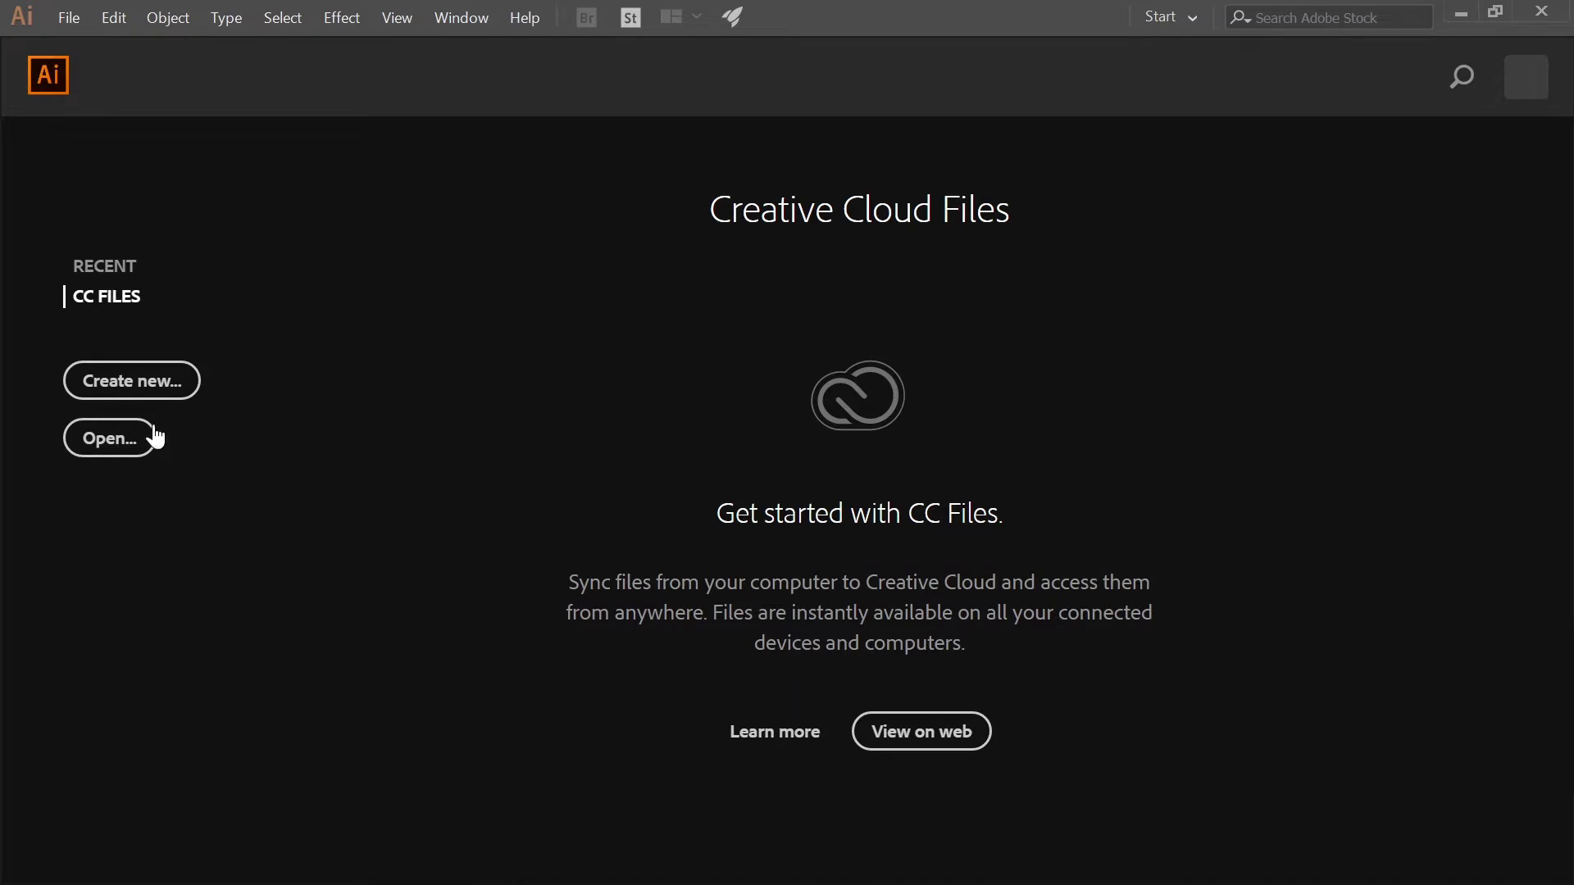
Step: Start a new document named Creative with pixels as its unit
left_click(144, 379)
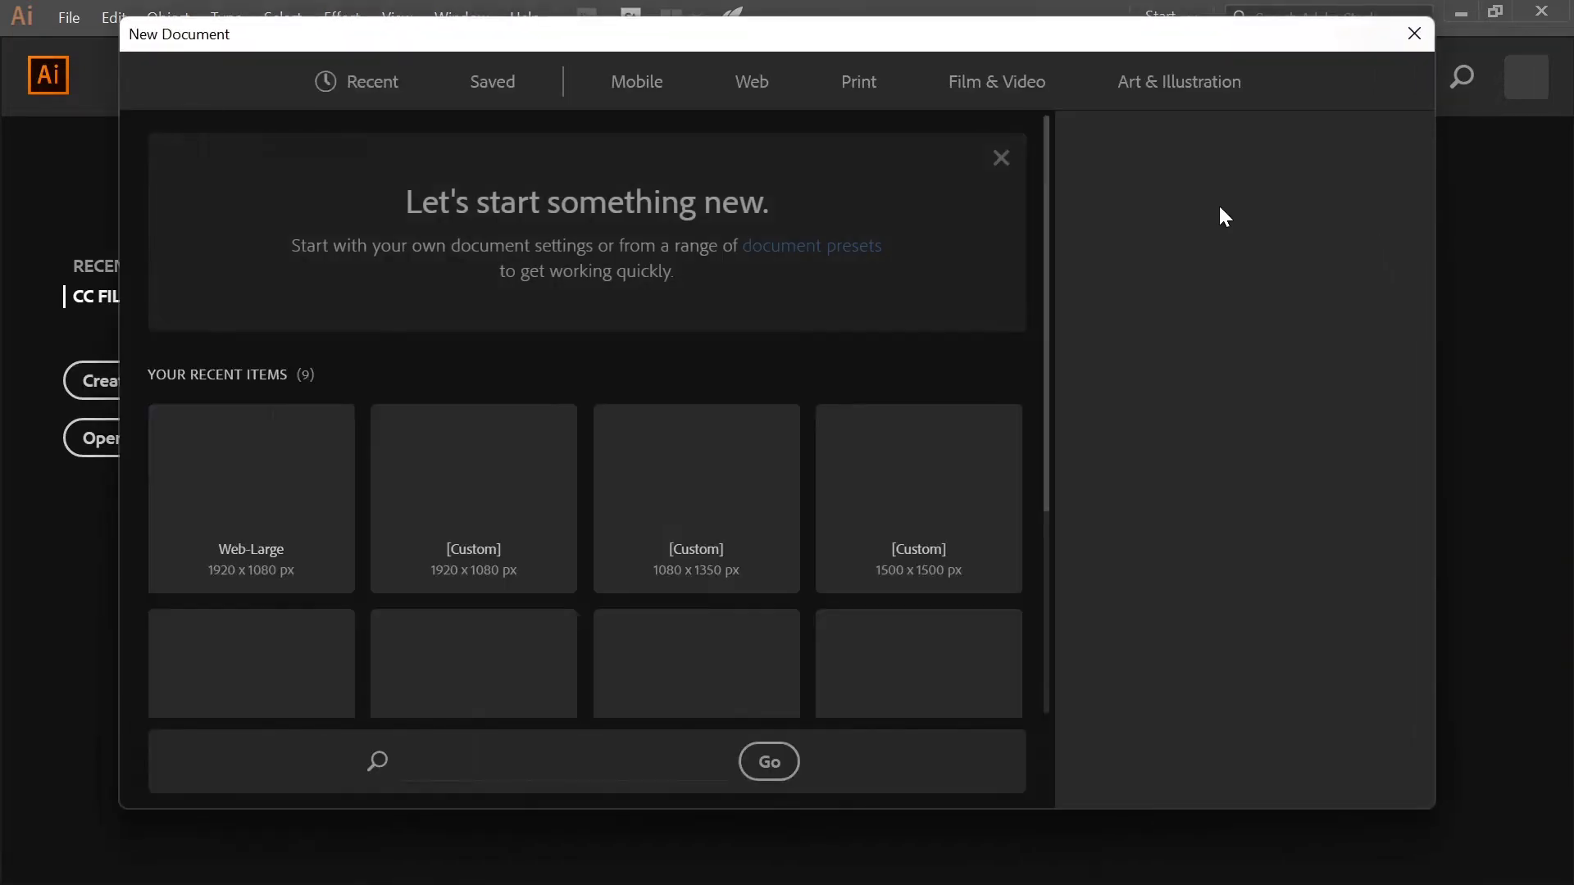
key("Caps_Lock")
type("Creative")
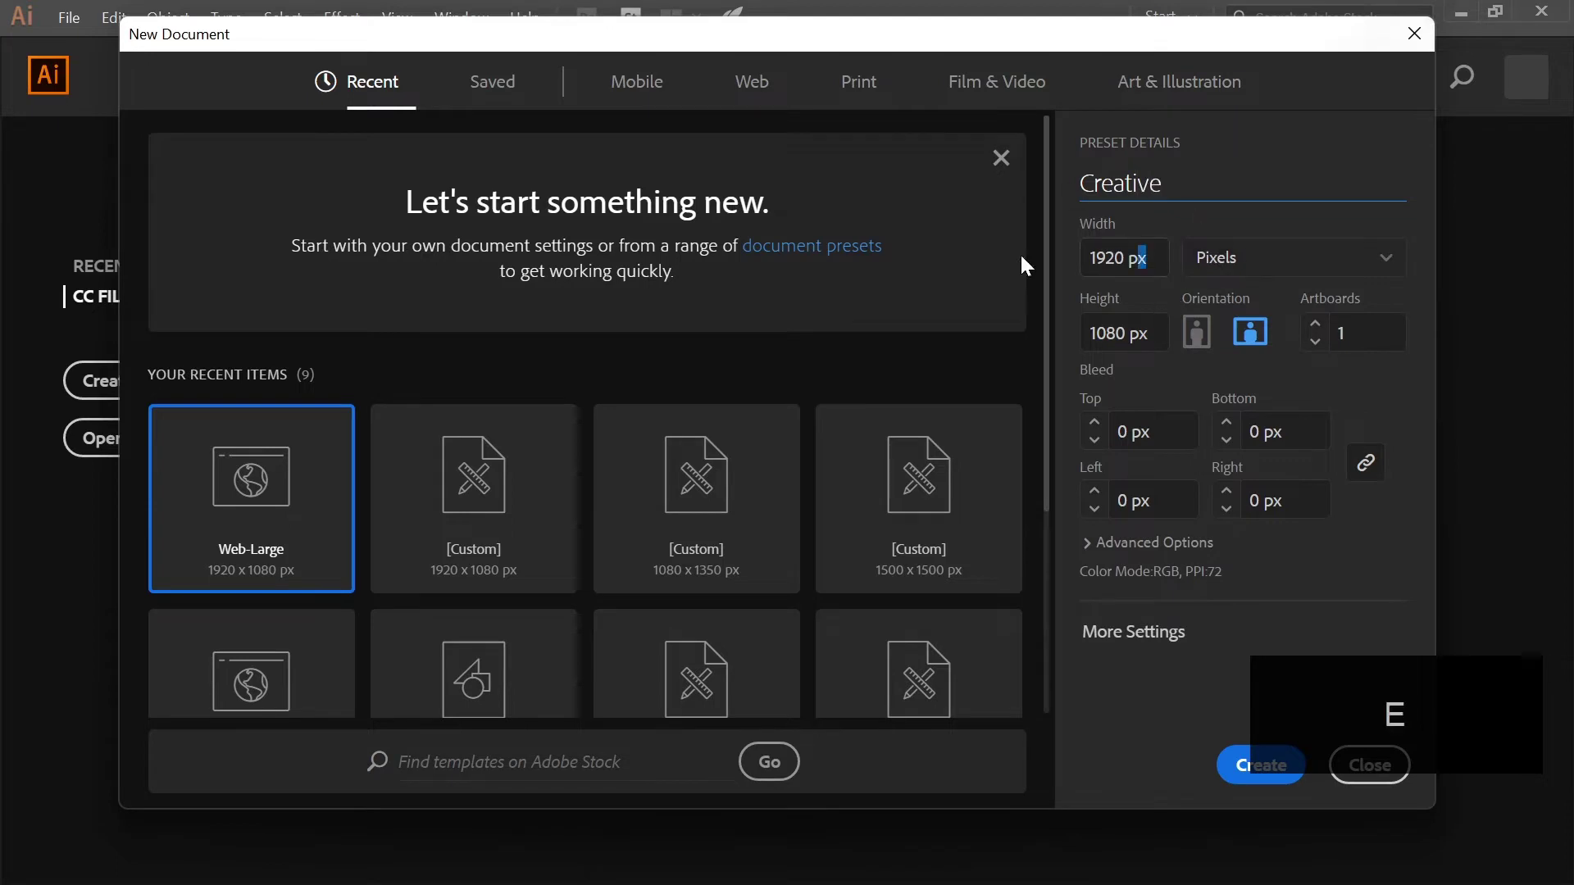
key("Tab")
key("Tab")
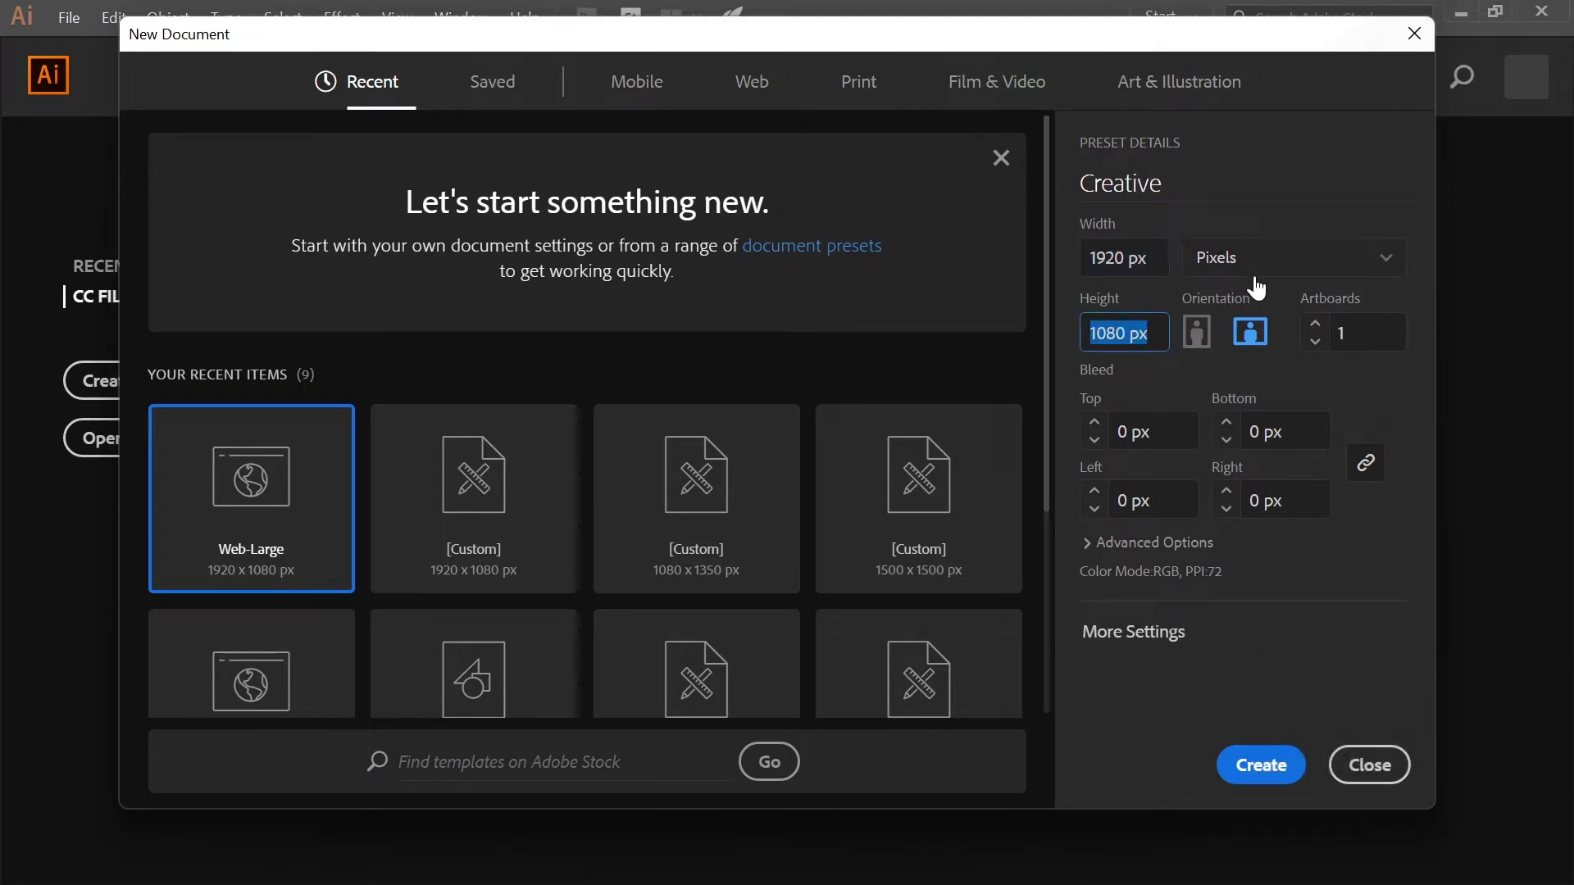
left_click(1293, 271)
left_click(1258, 520)
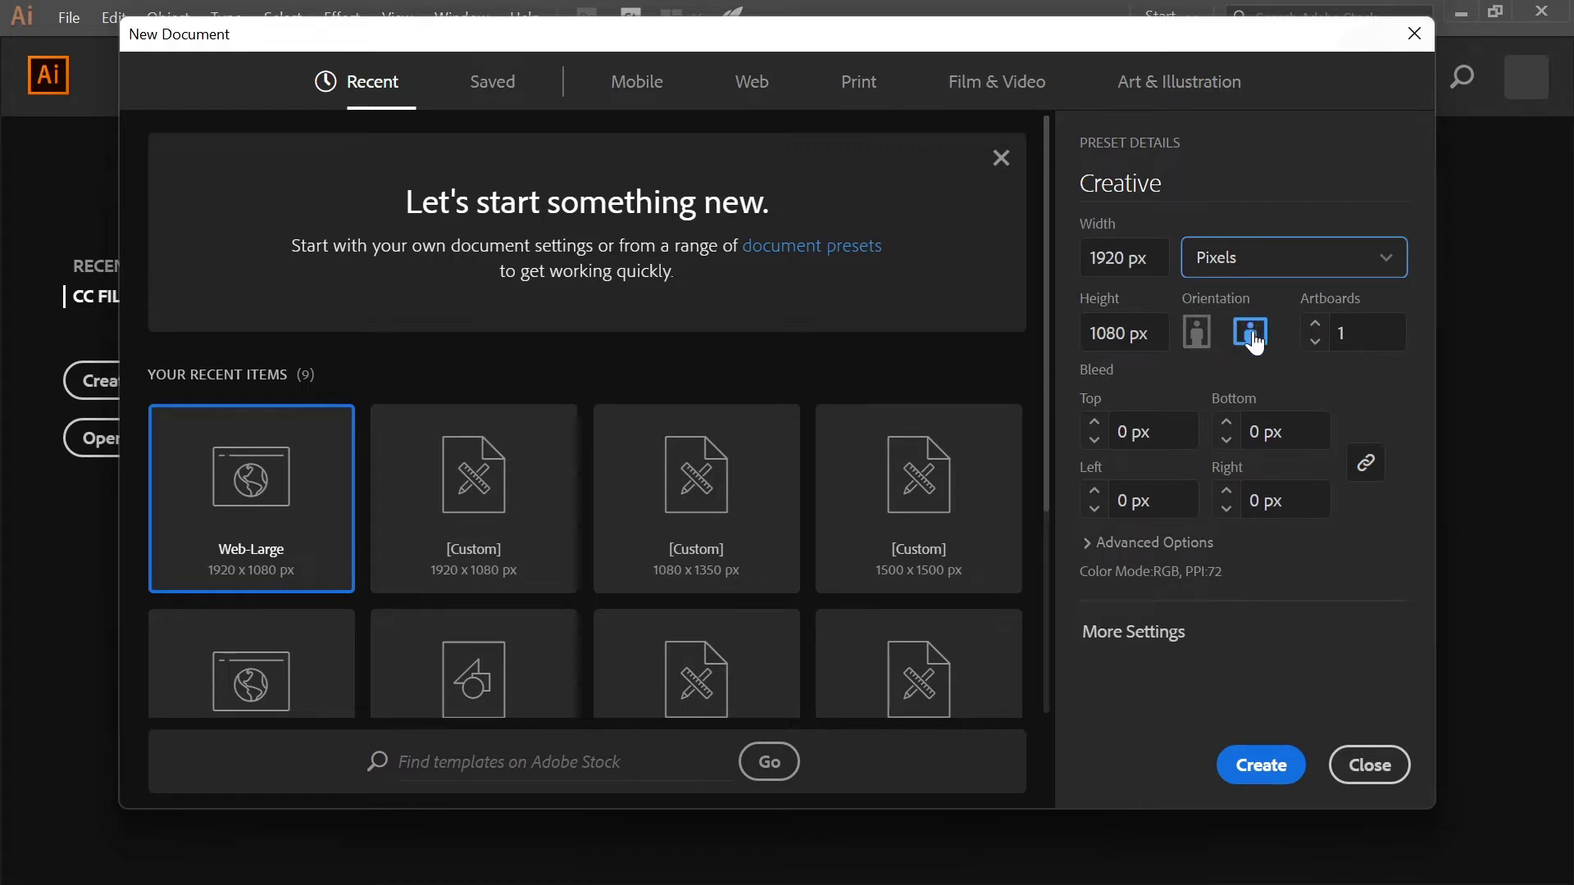
Step: Set landscape orientation at 1920 x 1080 px, check the advanced options and create the document
left_click(1198, 334)
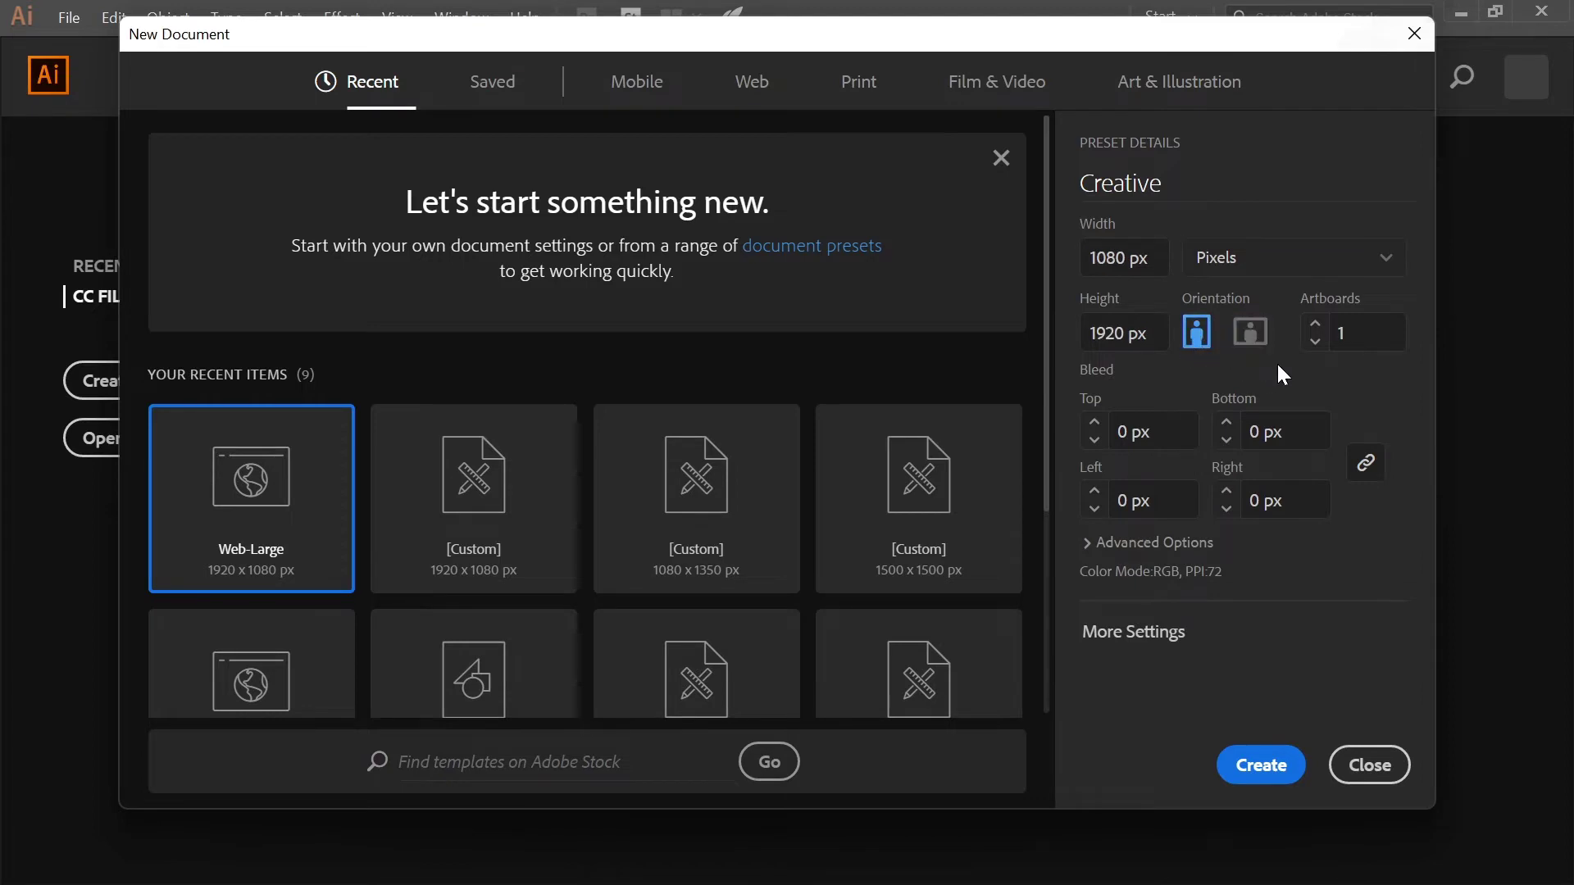
left_click(1251, 335)
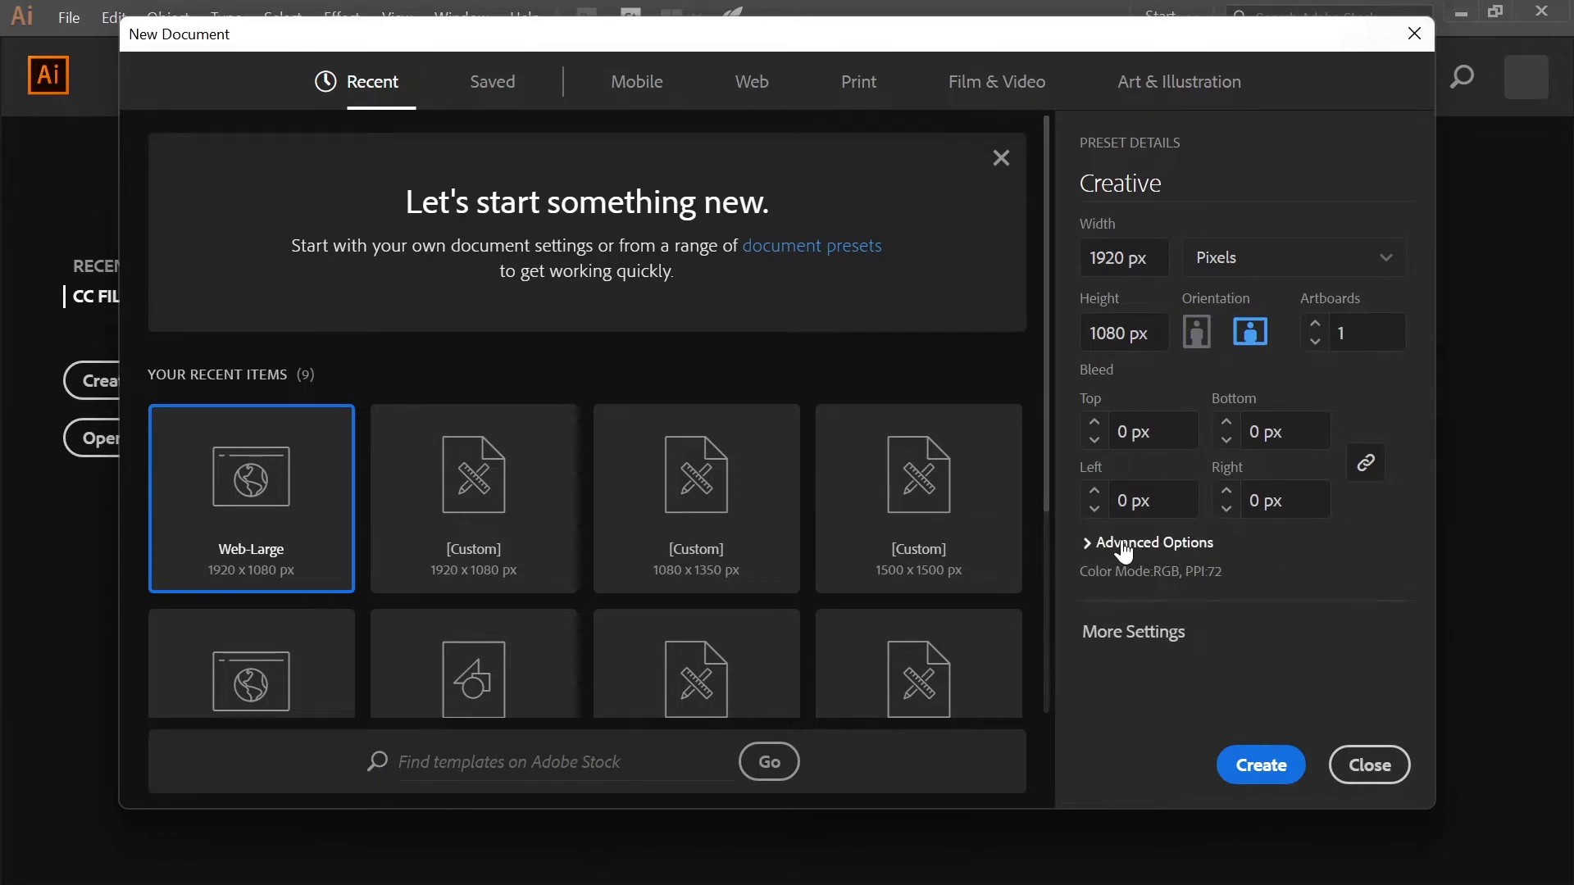
left_click(1173, 542)
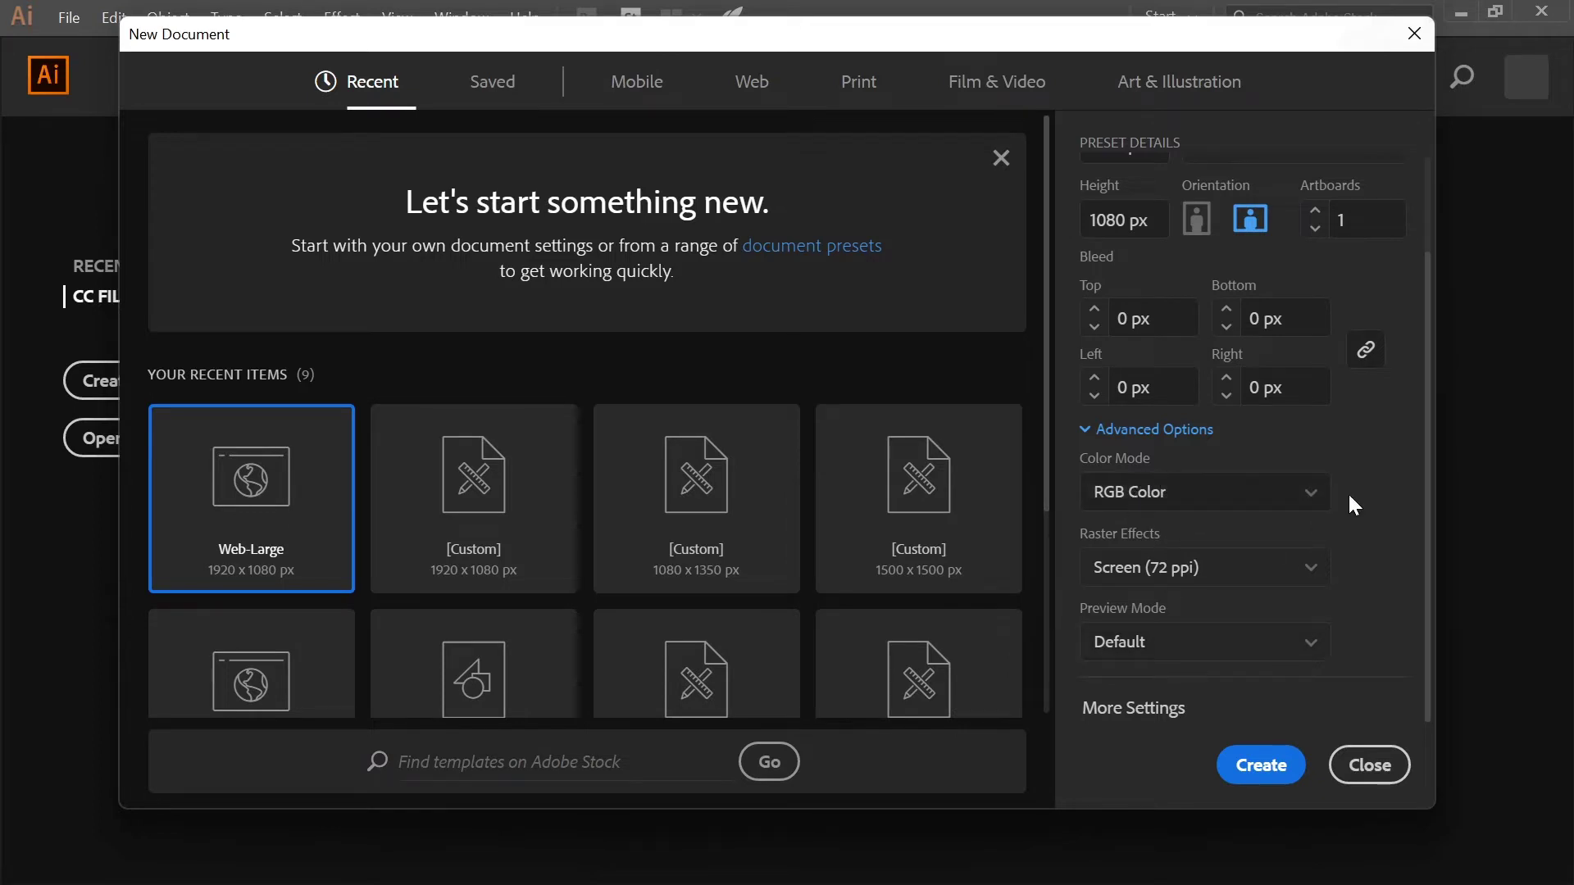
left_click(1192, 449)
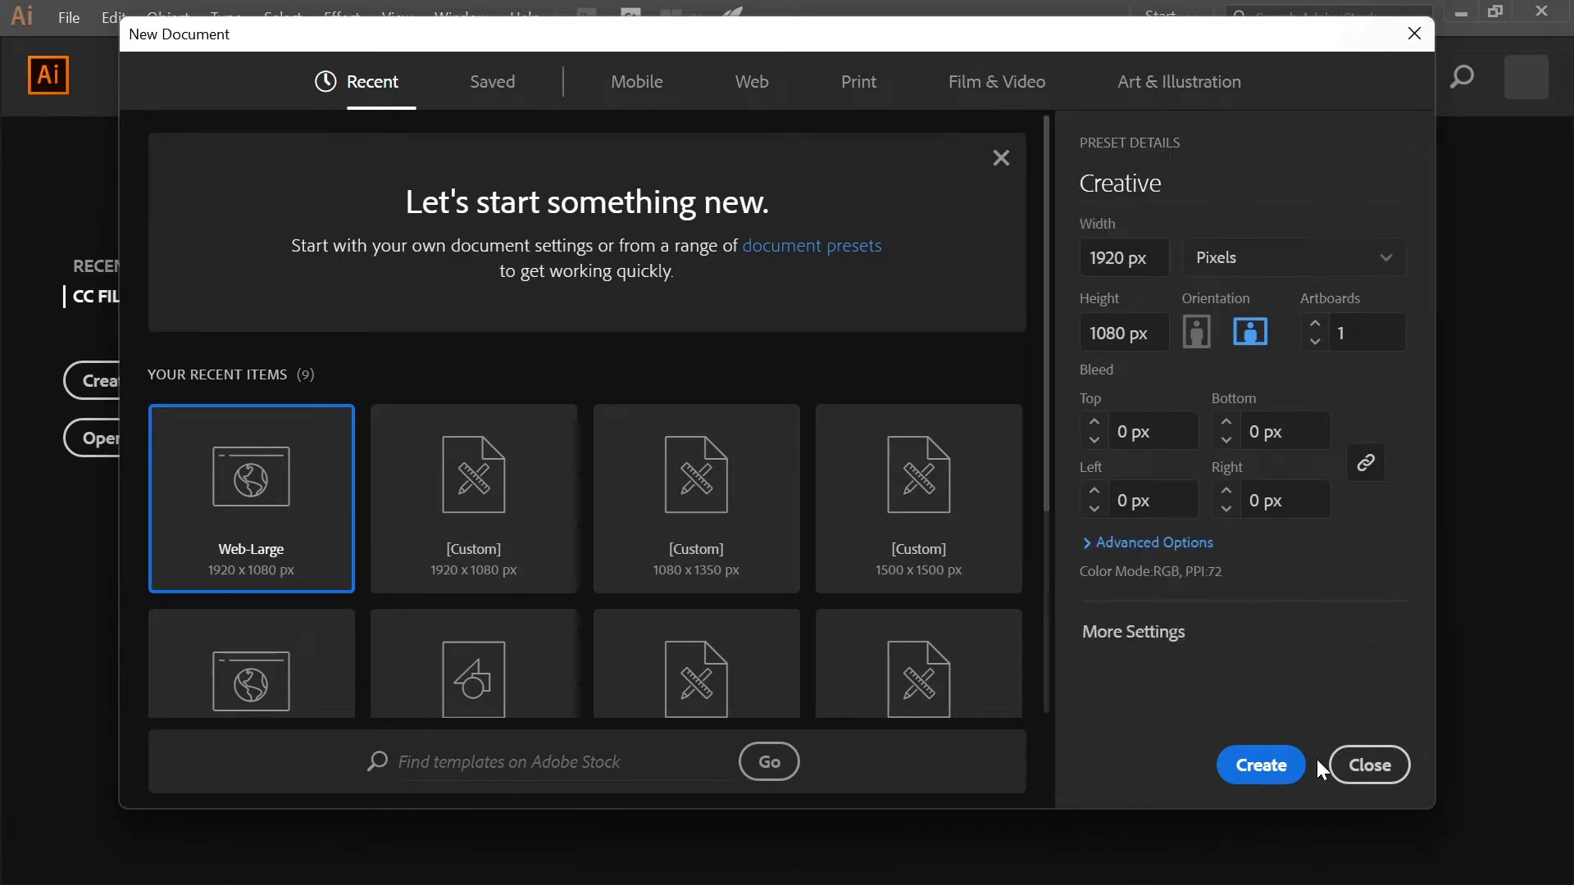
left_click(1261, 765)
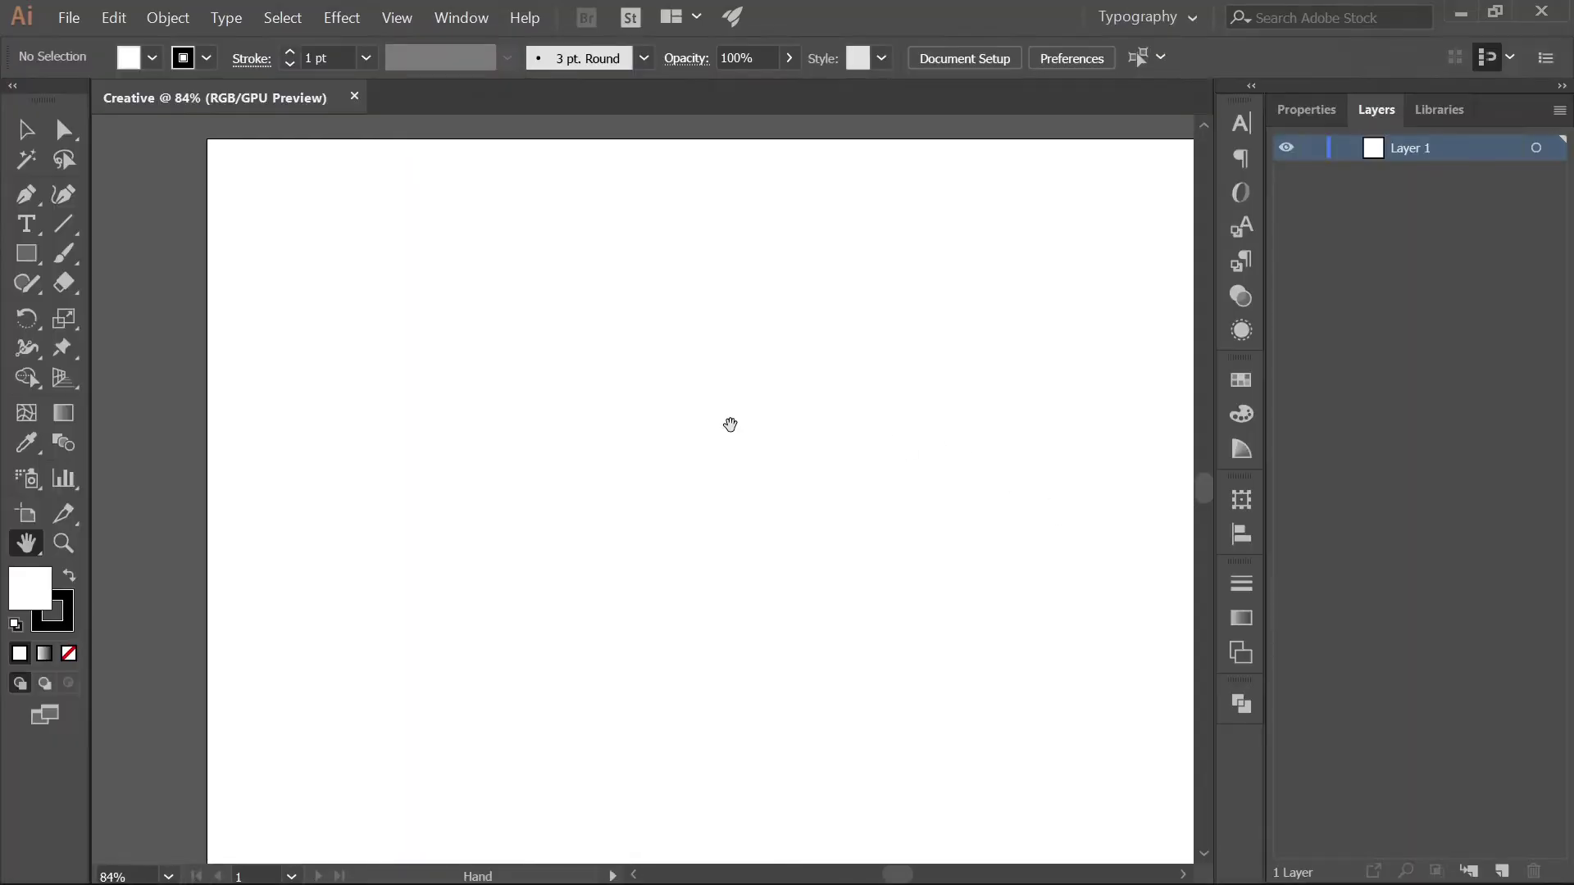
key("z")
left_click(758, 447, "alt")
key("h")
left_click_drag(849, 451, 672, 450)
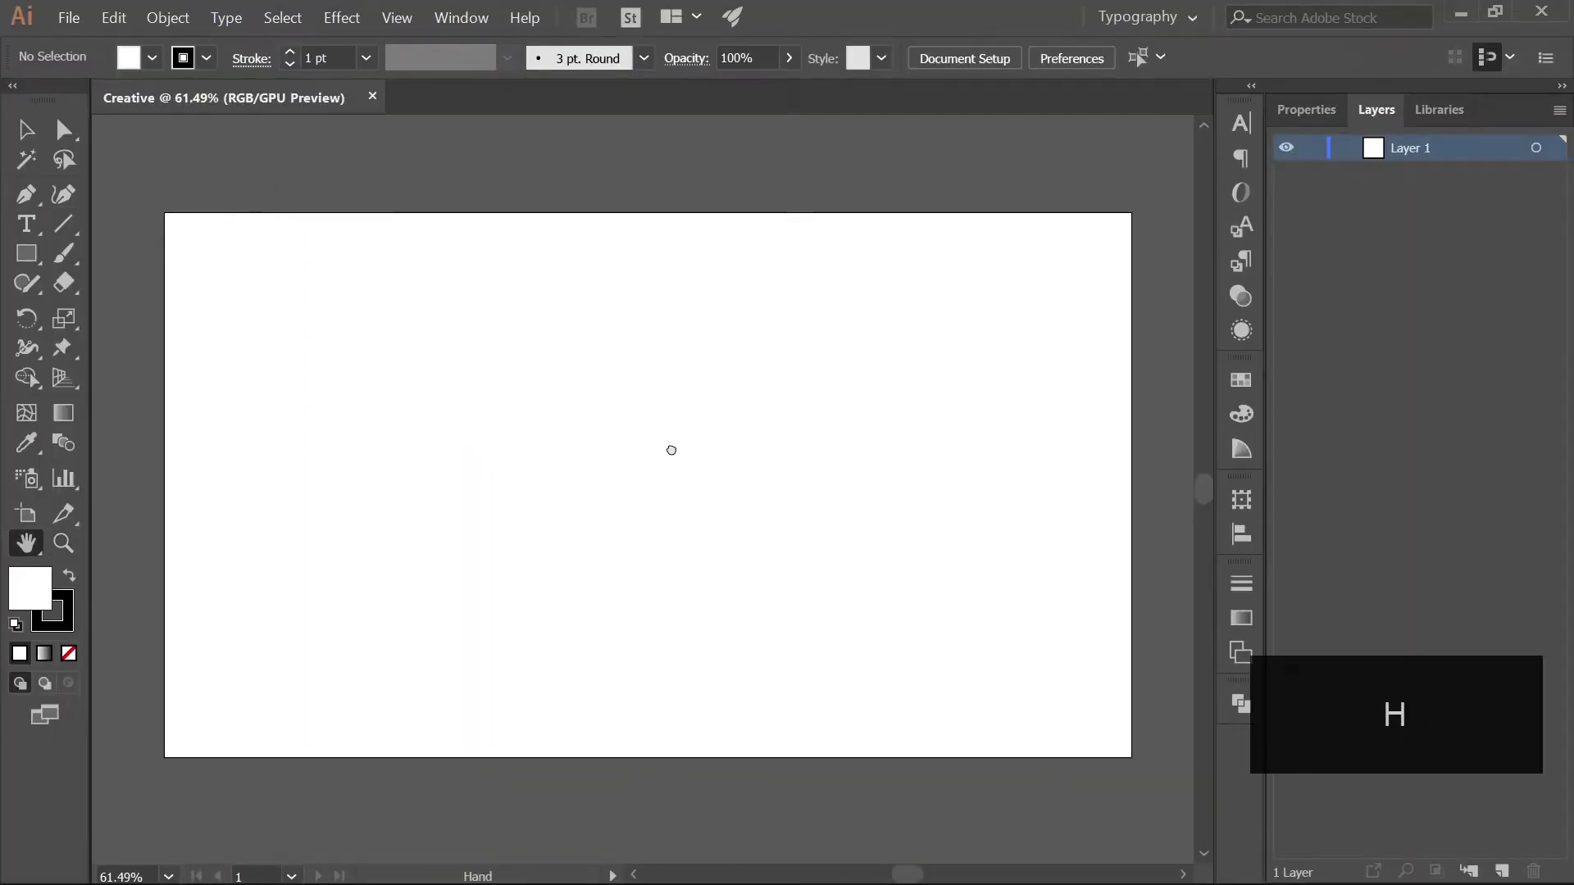
key("v")
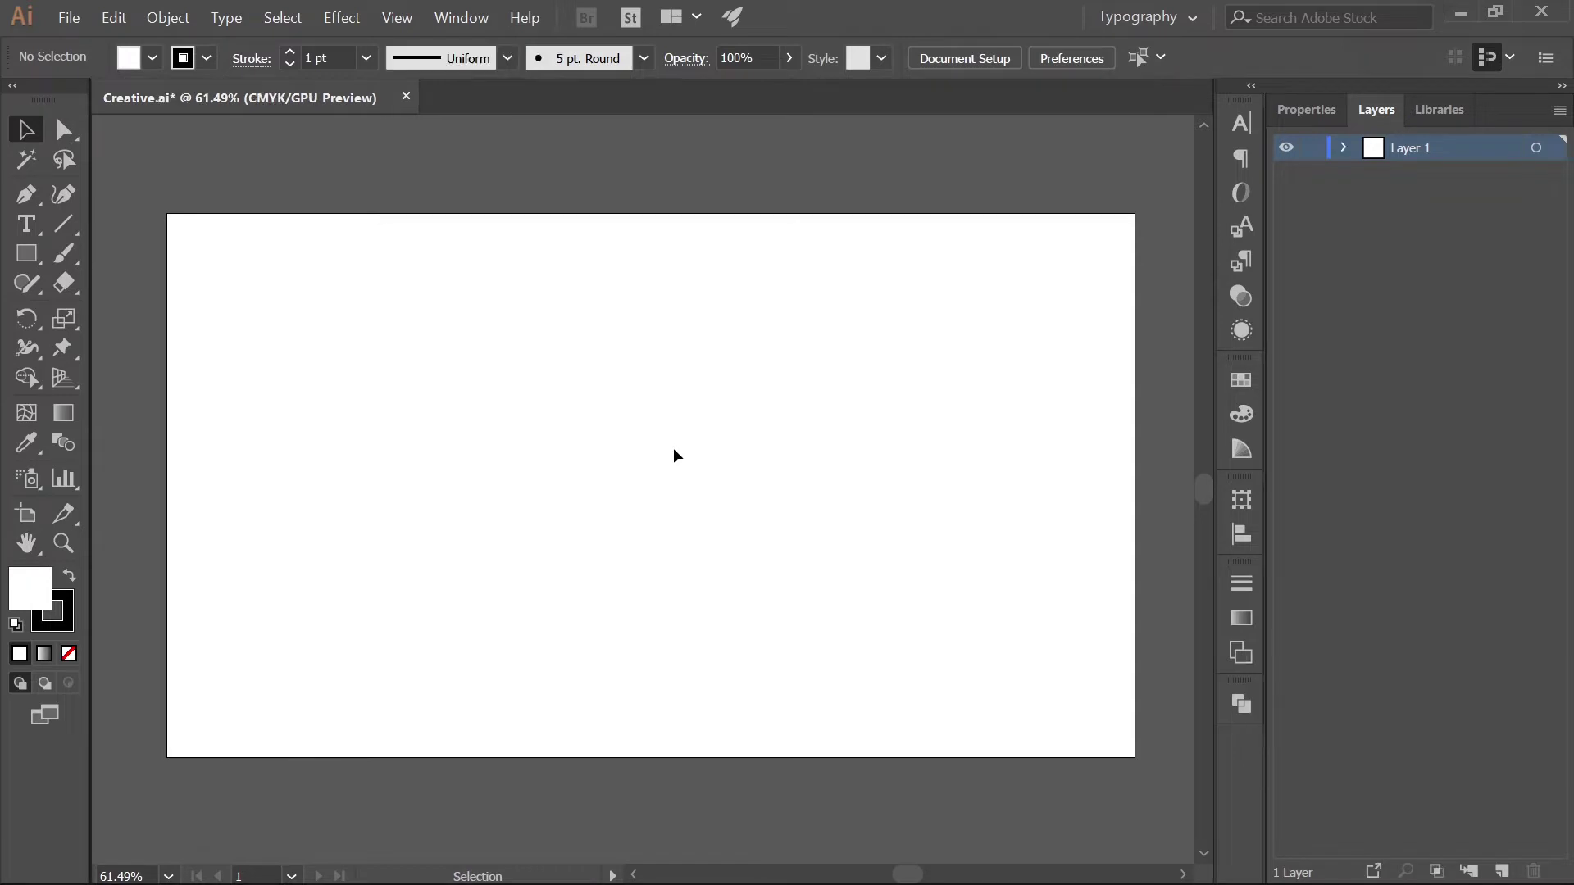
left_click(1138, 20)
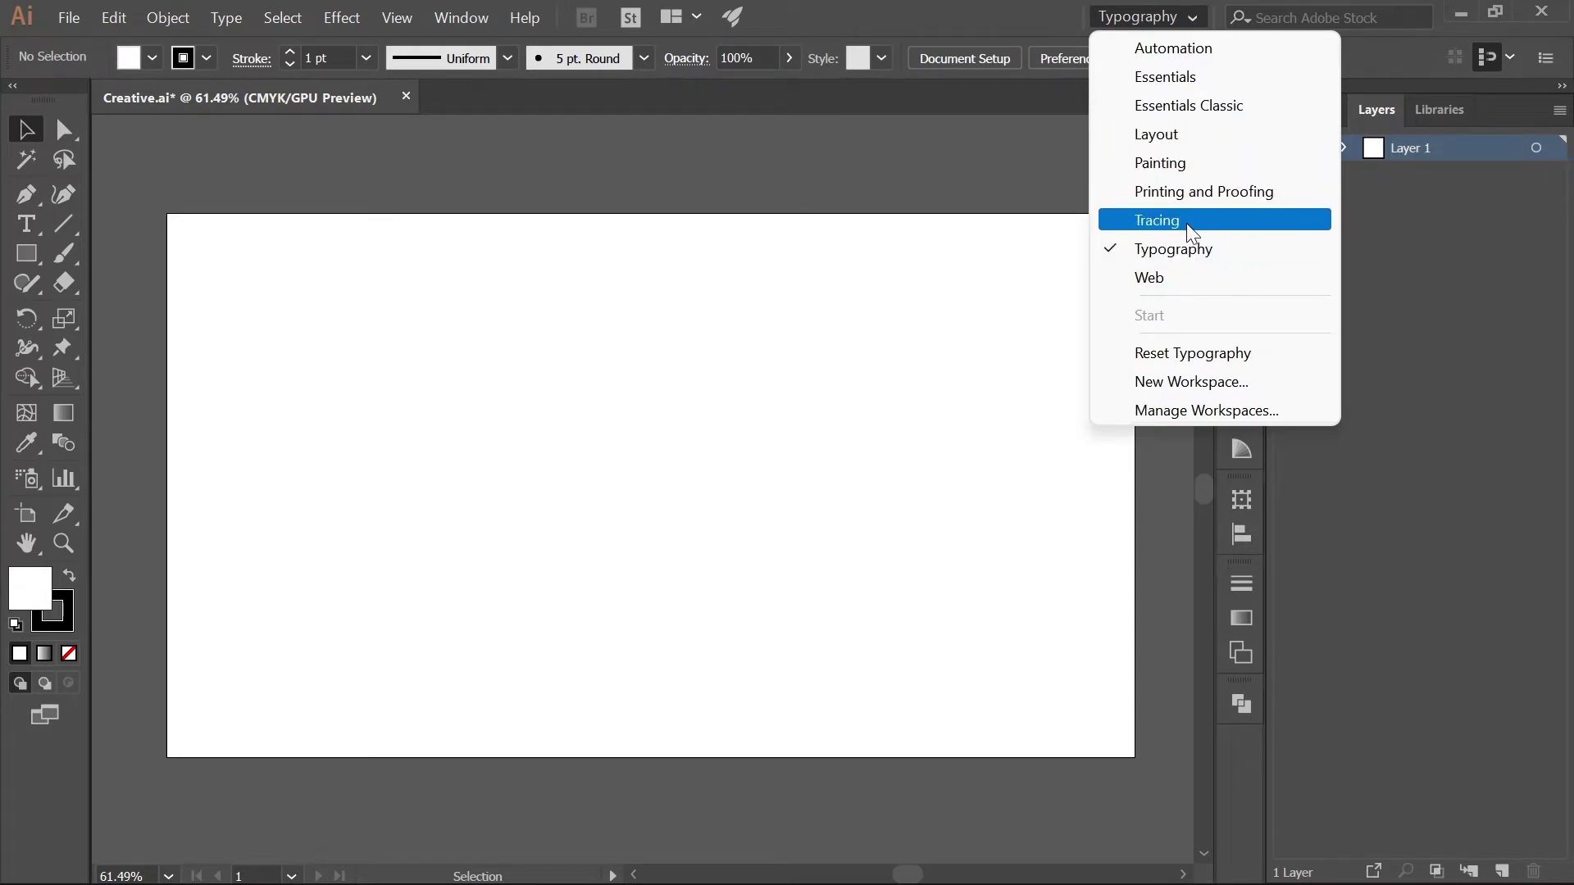
left_click(1415, 233)
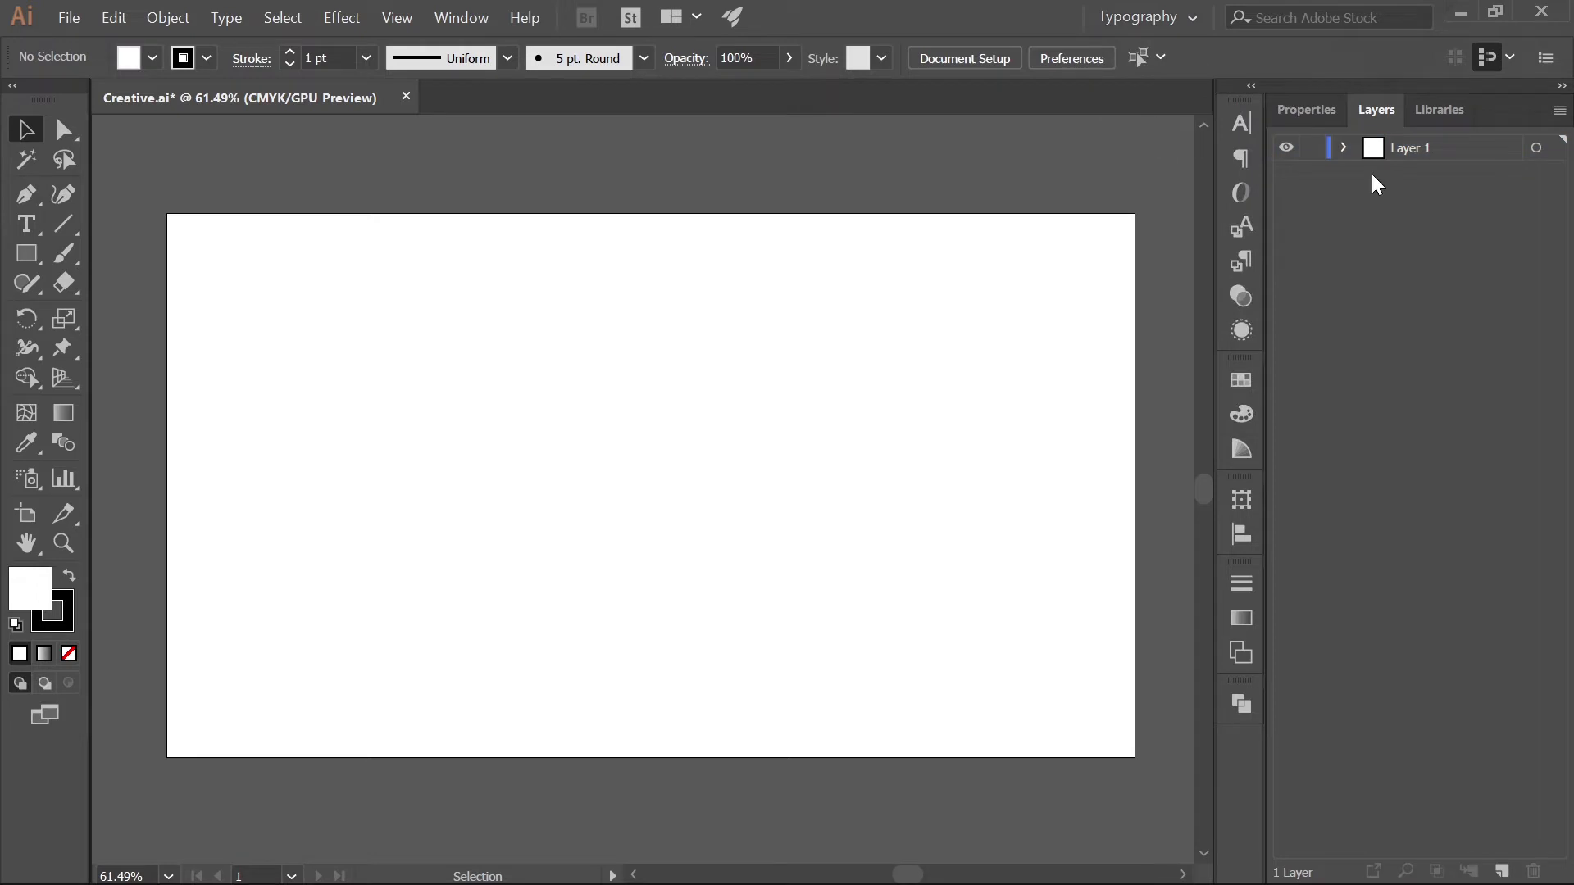
Step: Expand Layer 1 and make its lower group, the row of palette circles, visible above the artboard
left_click(1345, 148)
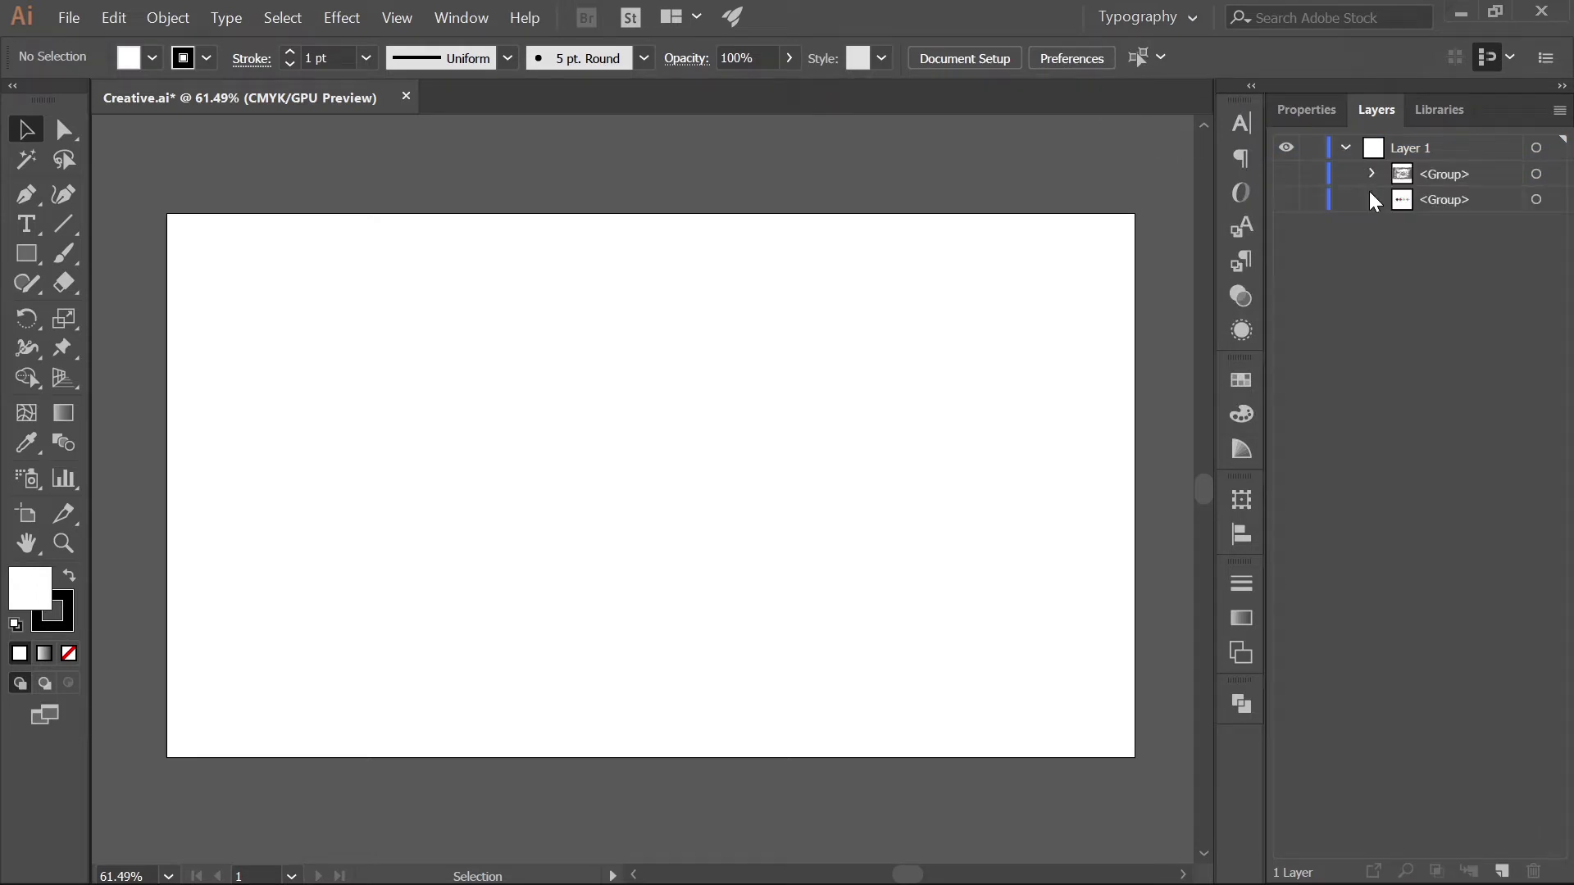
left_click(1286, 200)
left_click(405, 169)
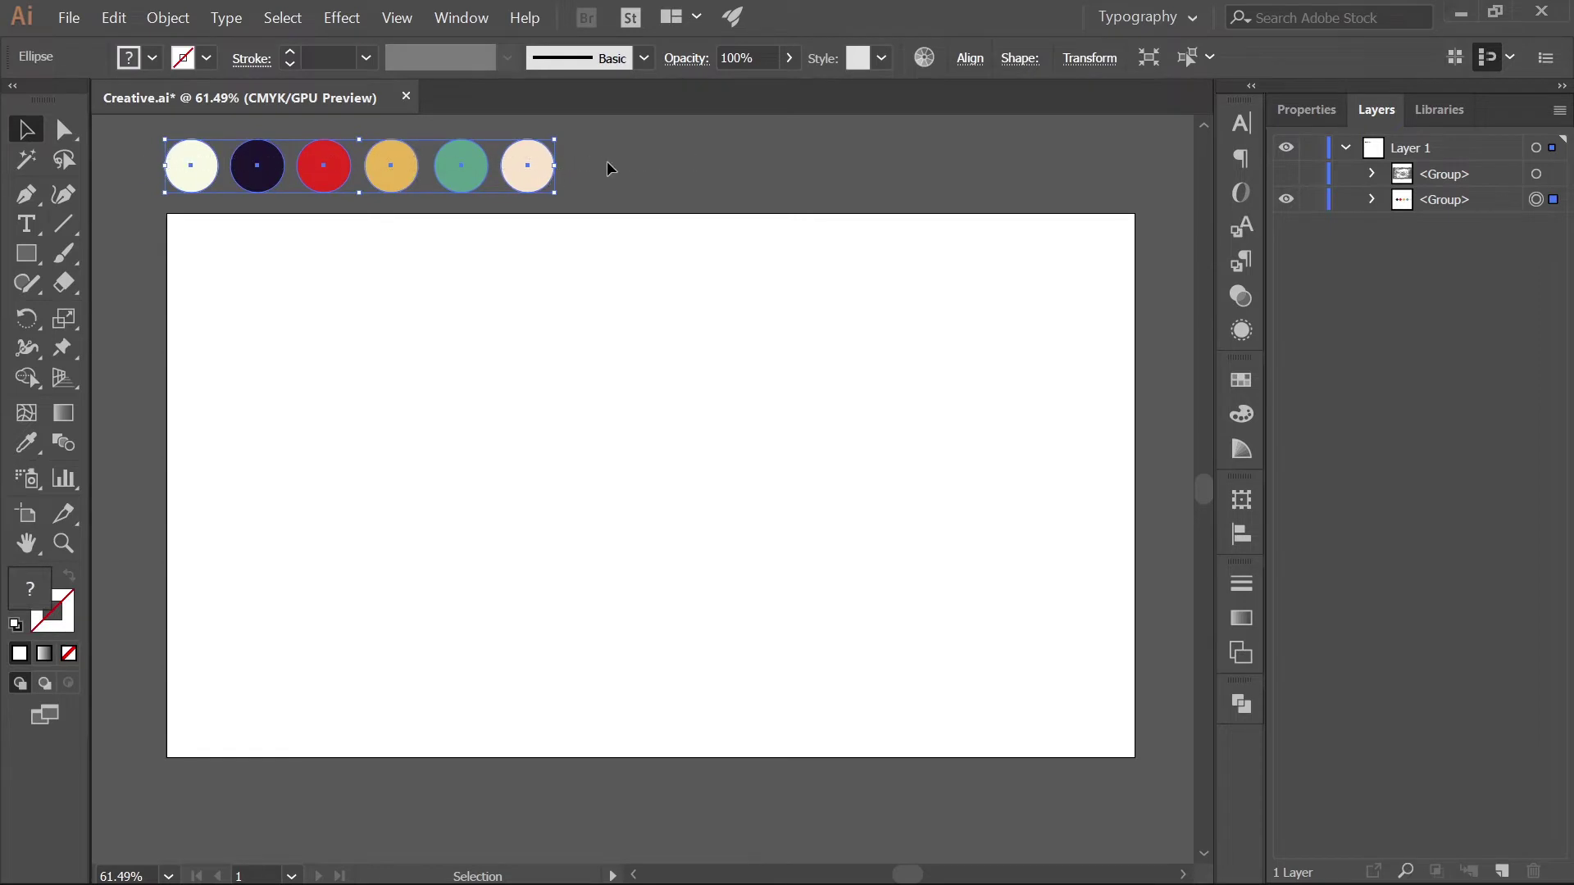
left_click(661, 162)
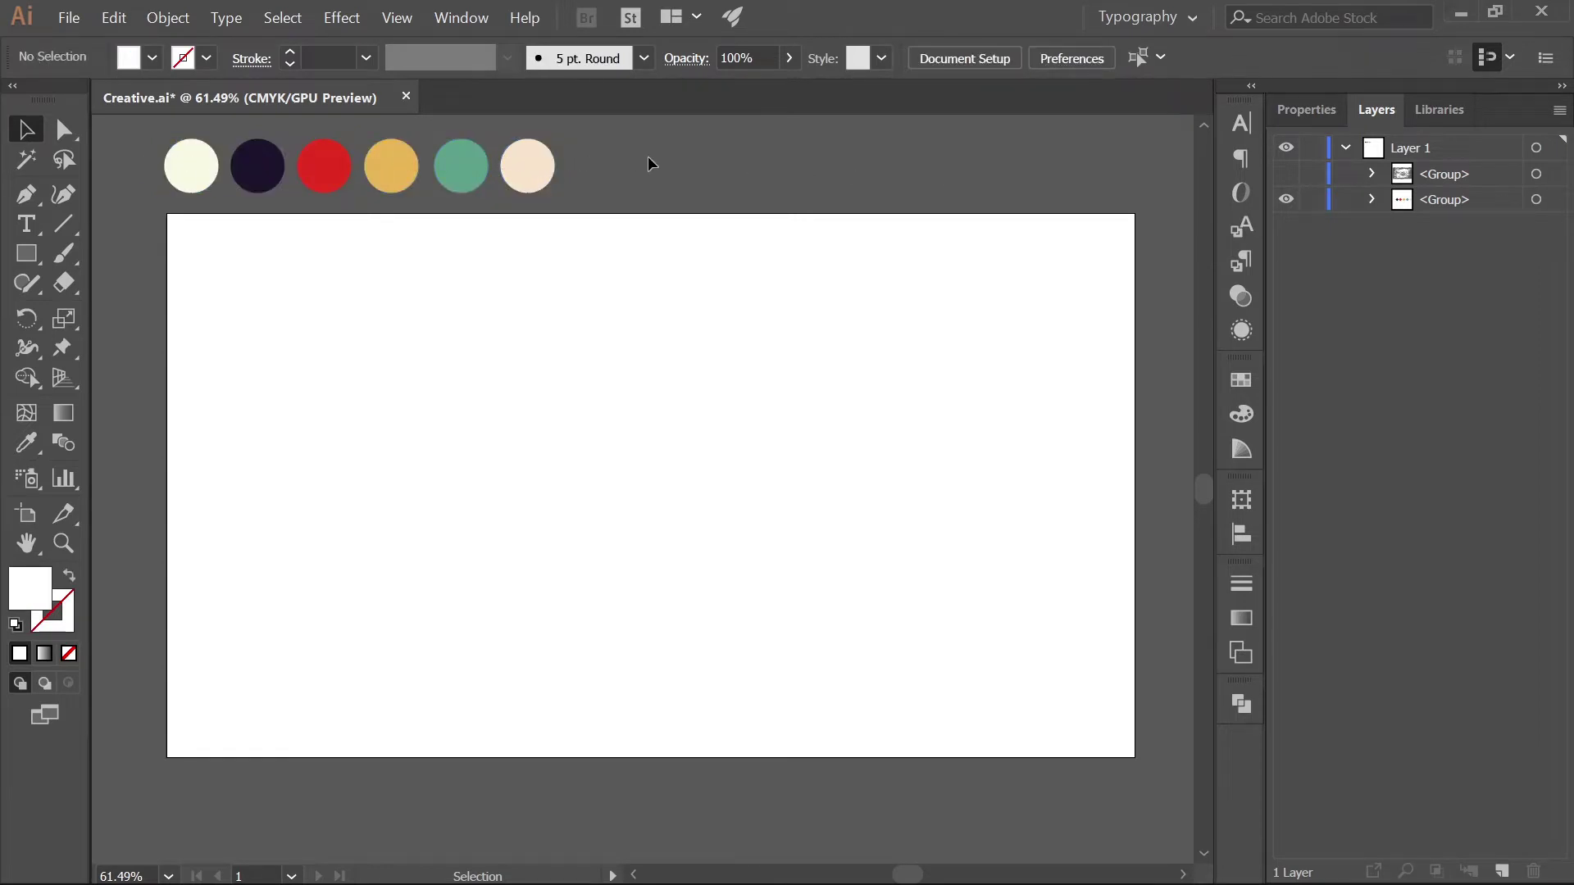
left_click_drag(598, 156, 204, 190)
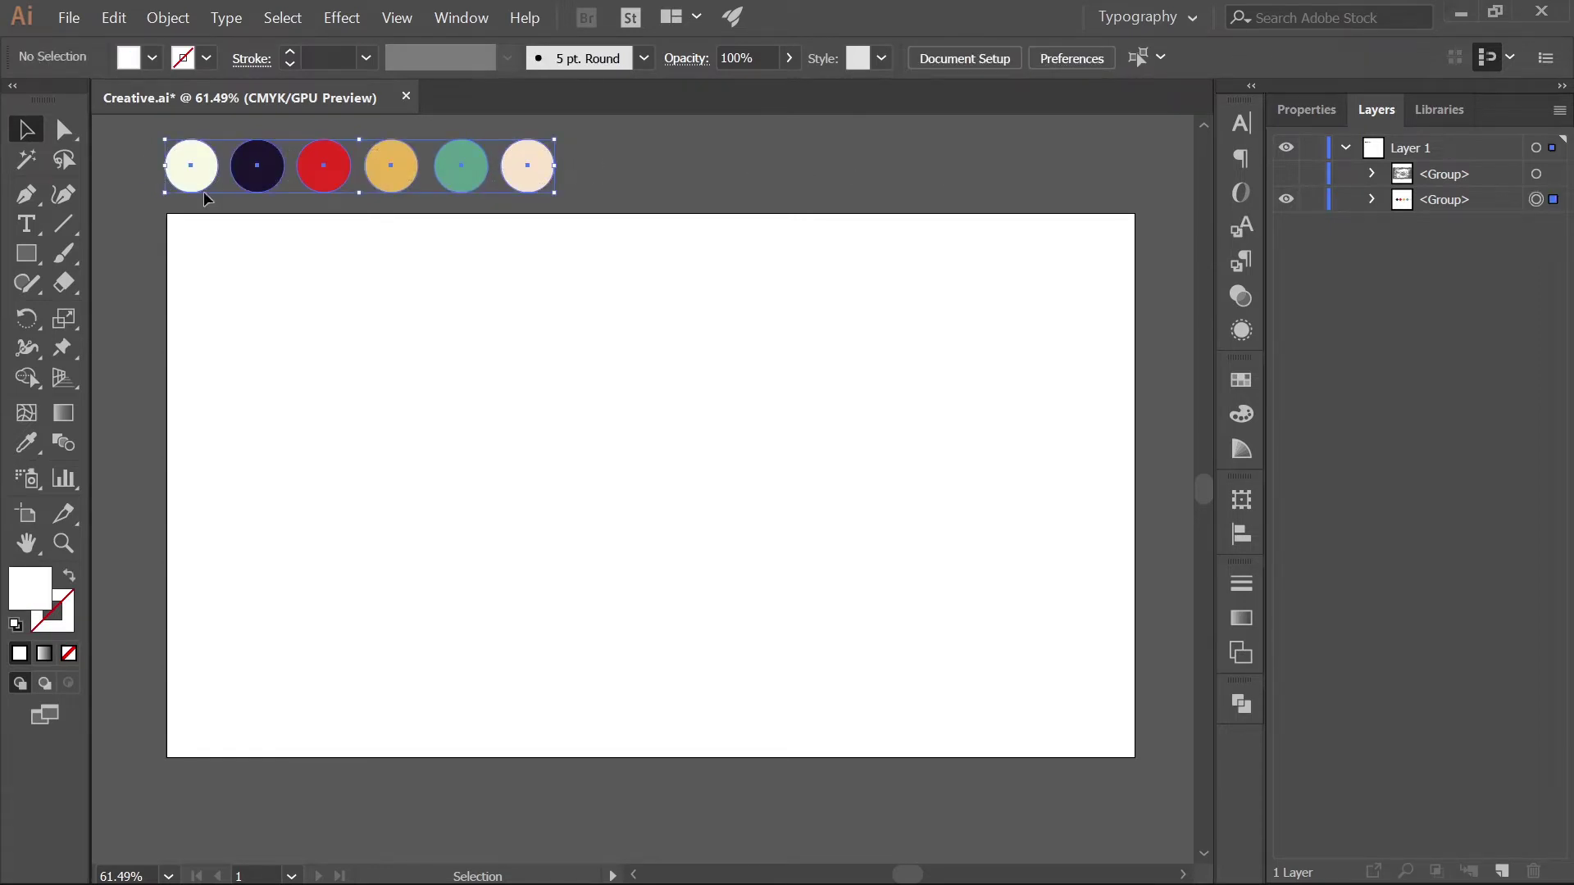
left_click(586, 295)
Step: Preview the scratched texture group over the artboard, undo moving it, hide it again and collapse Layer 1
left_click(1289, 175)
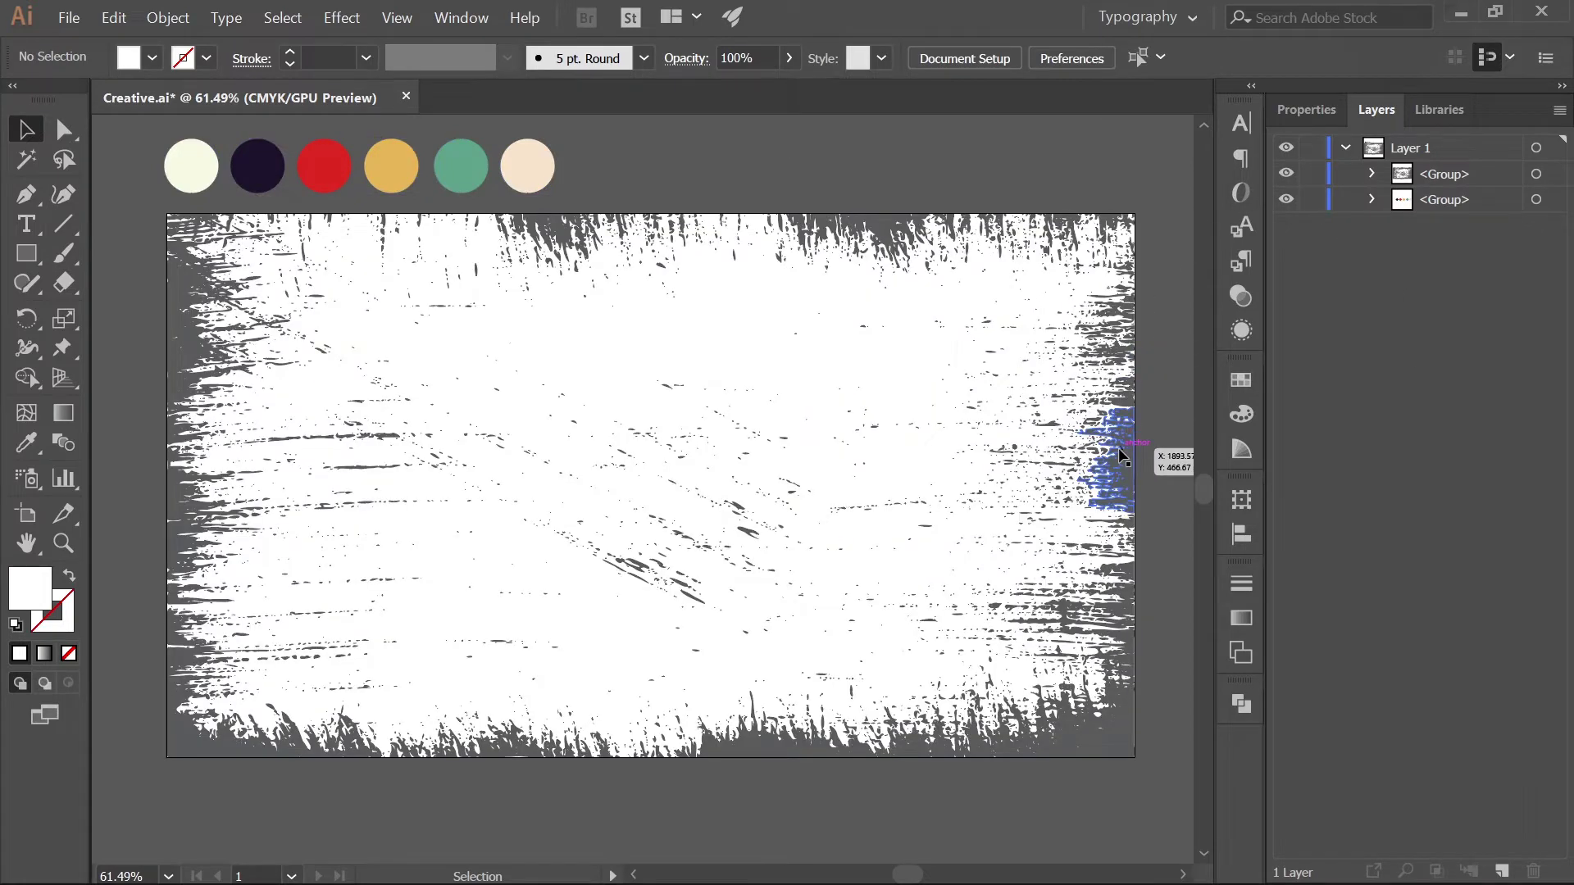
left_click_drag(244, 334, 279, 334)
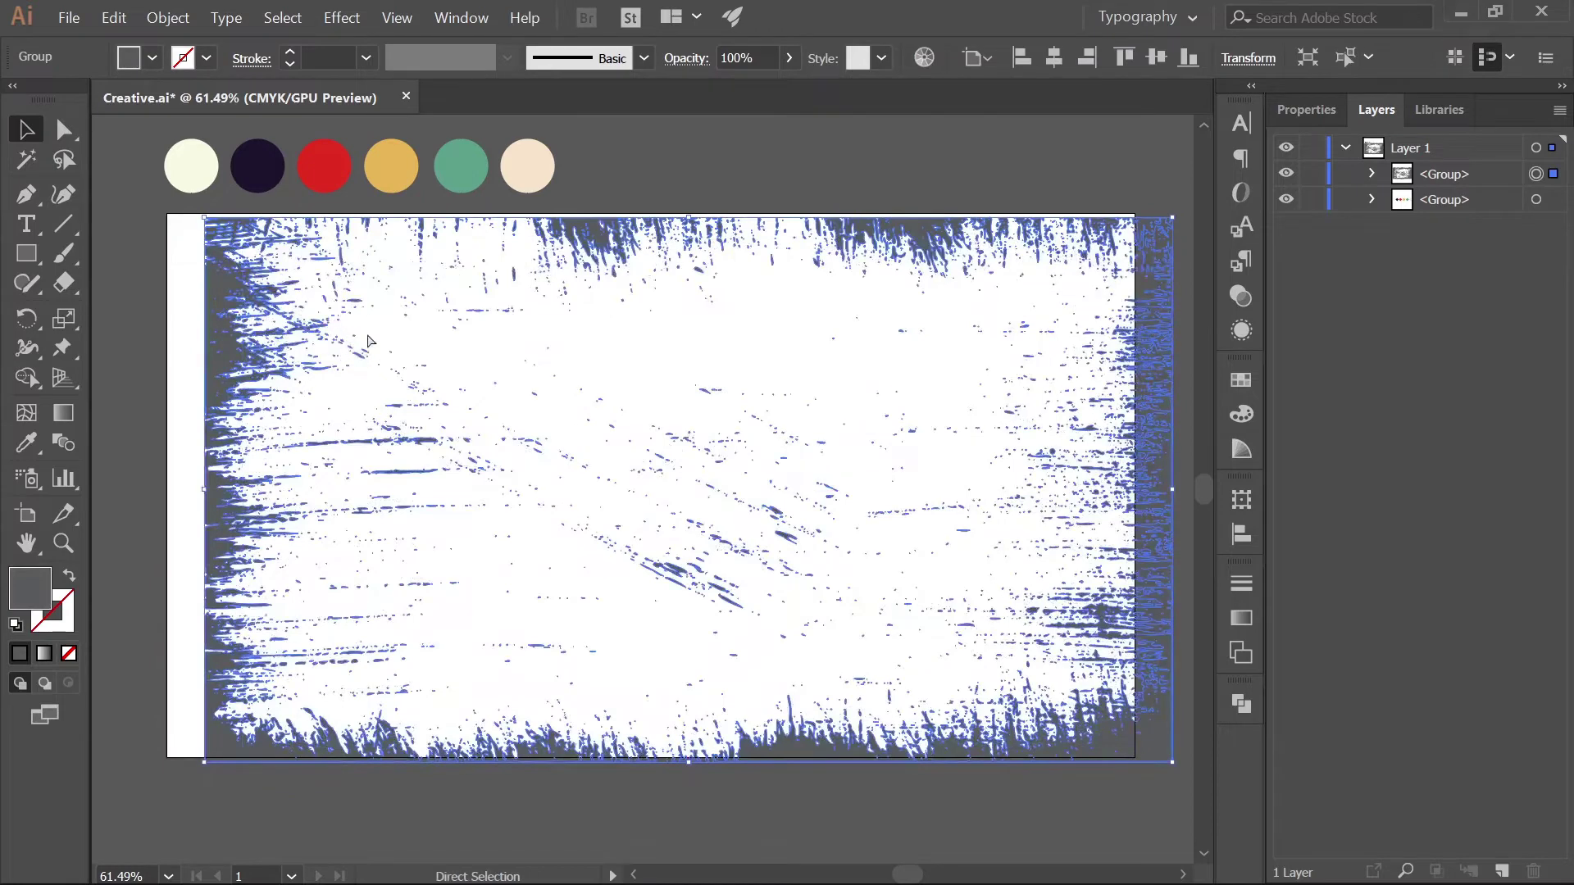
key("ctrl+z")
left_click(937, 154)
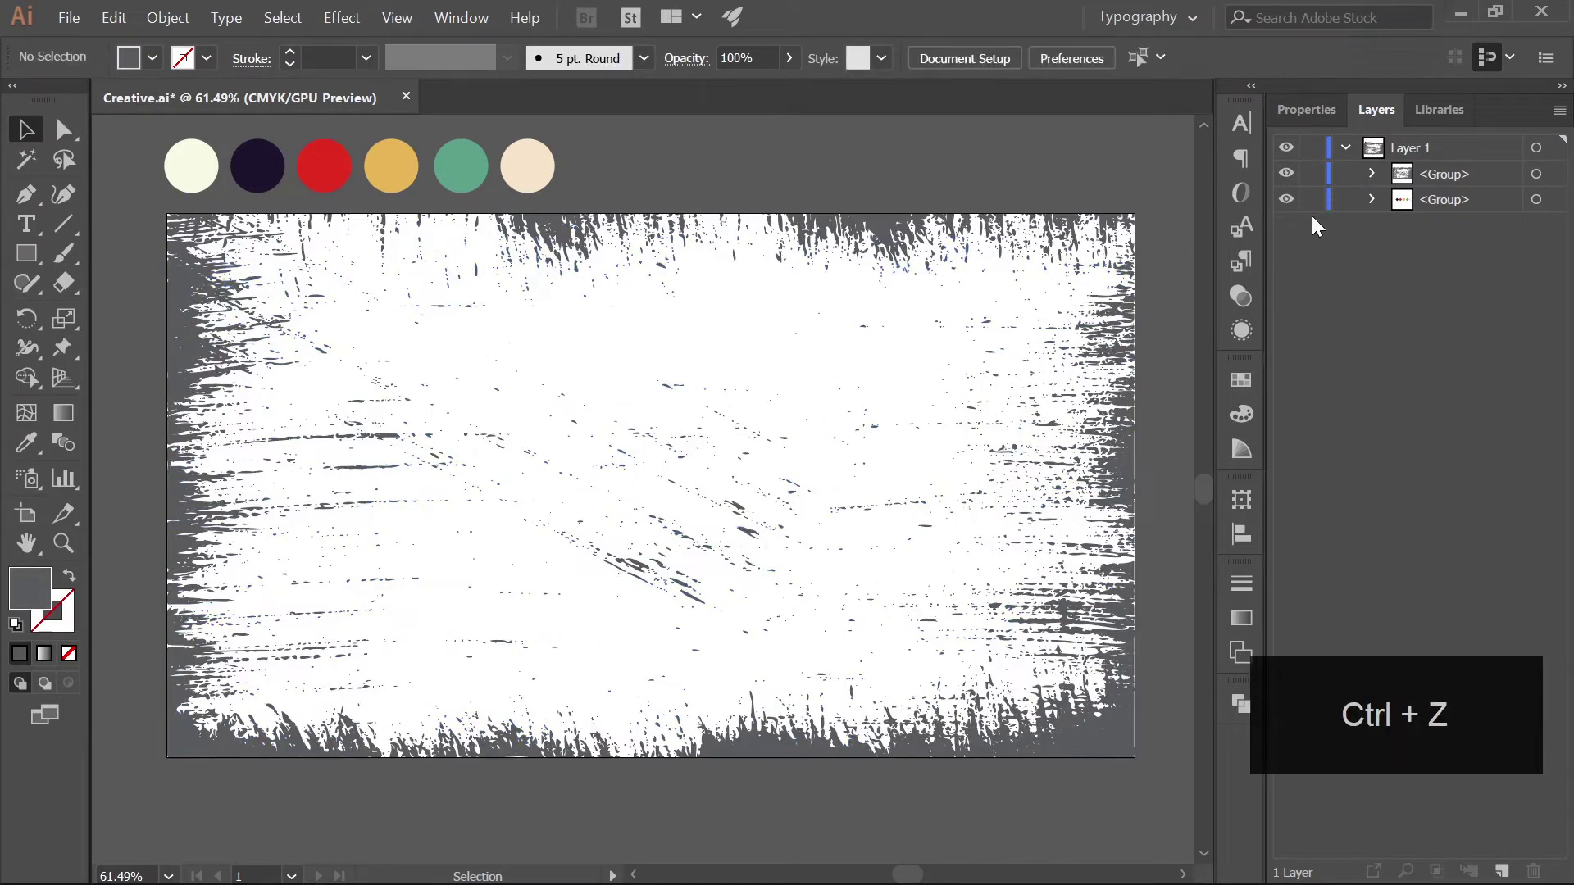
left_click(1288, 175)
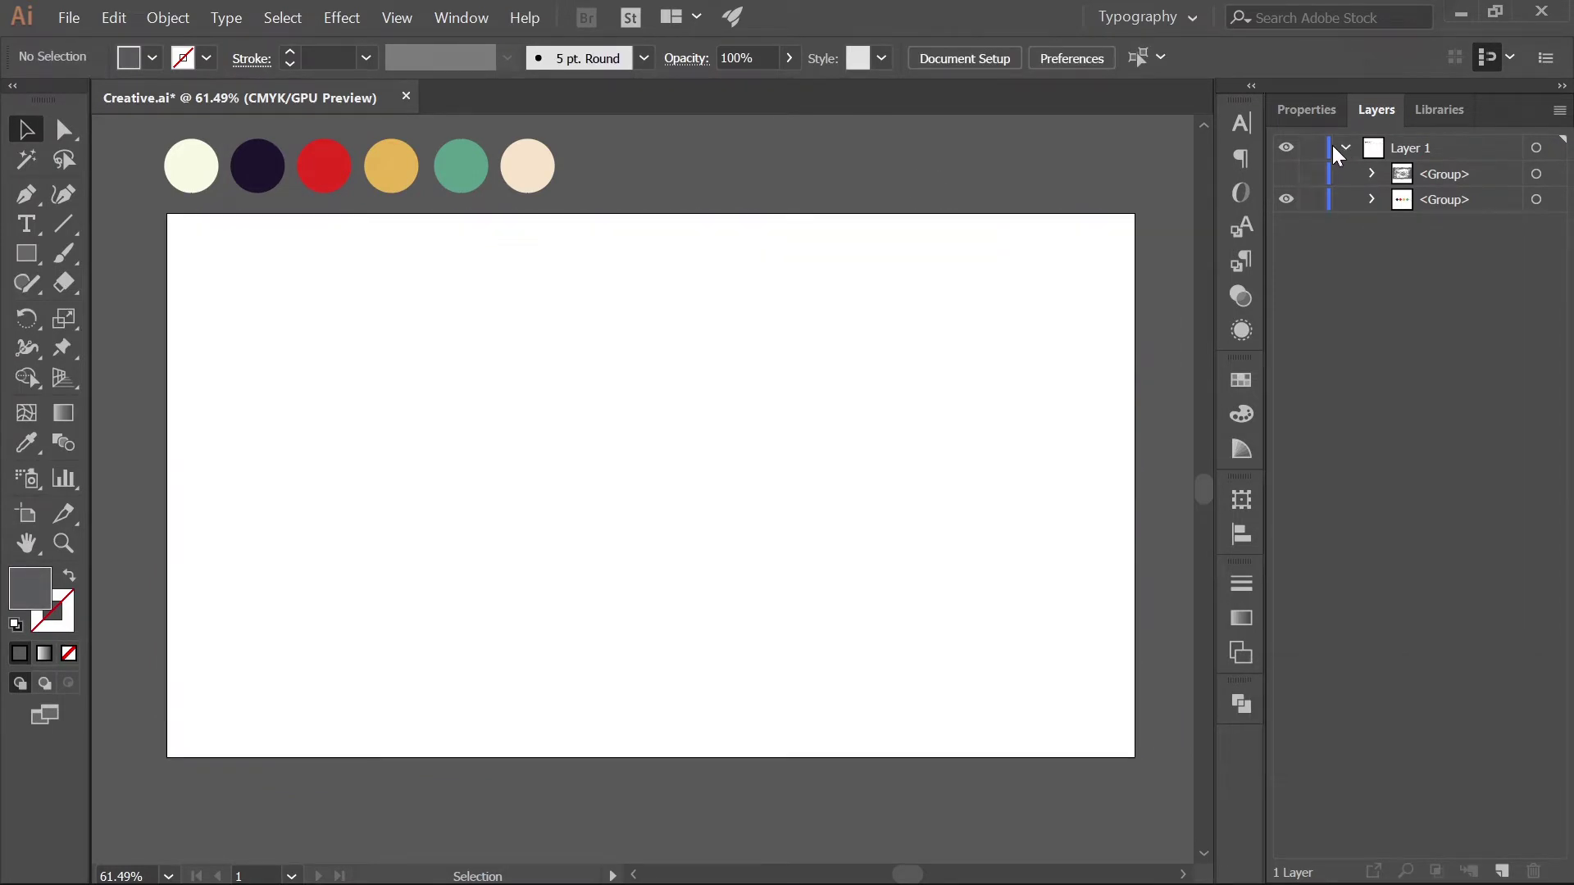
left_click(1338, 147)
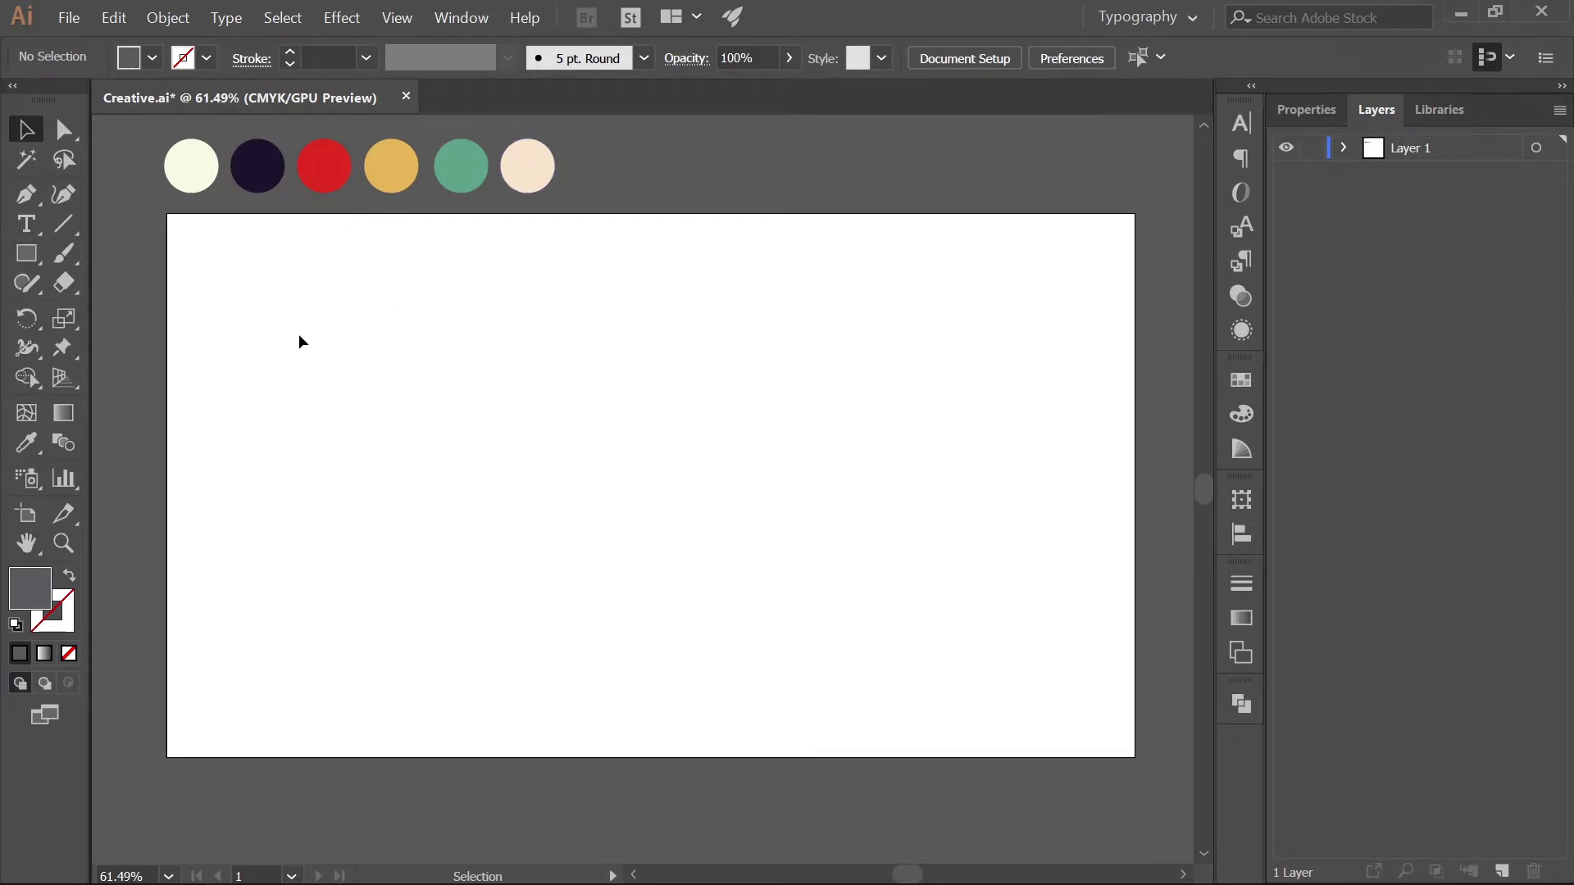
Step: Draw a background rectangle covering the entire artboard from corner to corner
left_click(24, 258)
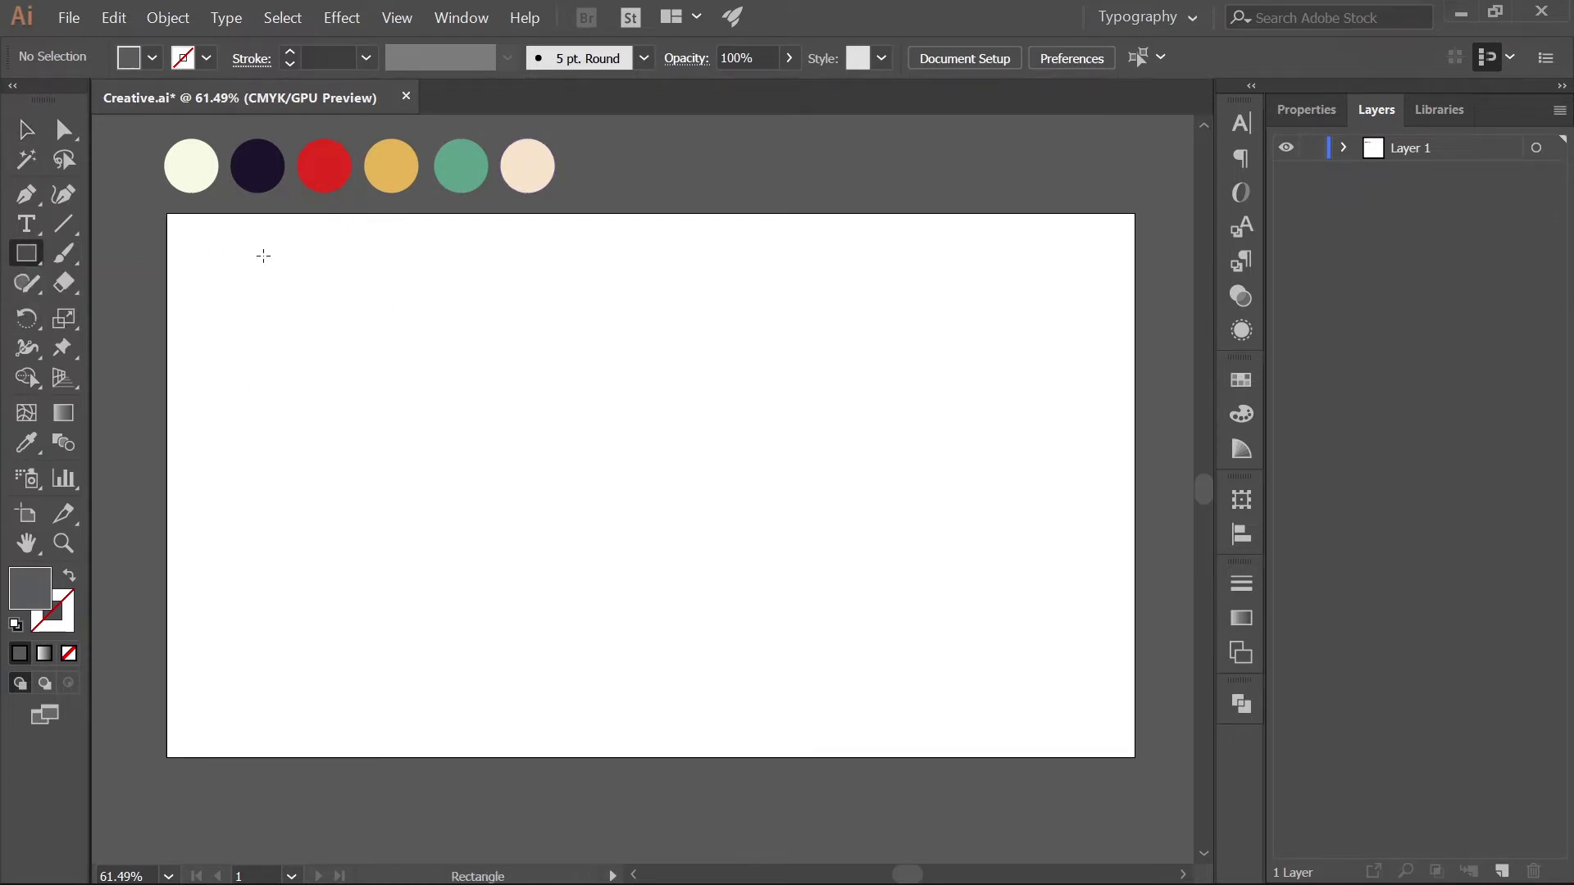
key("m")
left_click_drag(165, 215, 1135, 756)
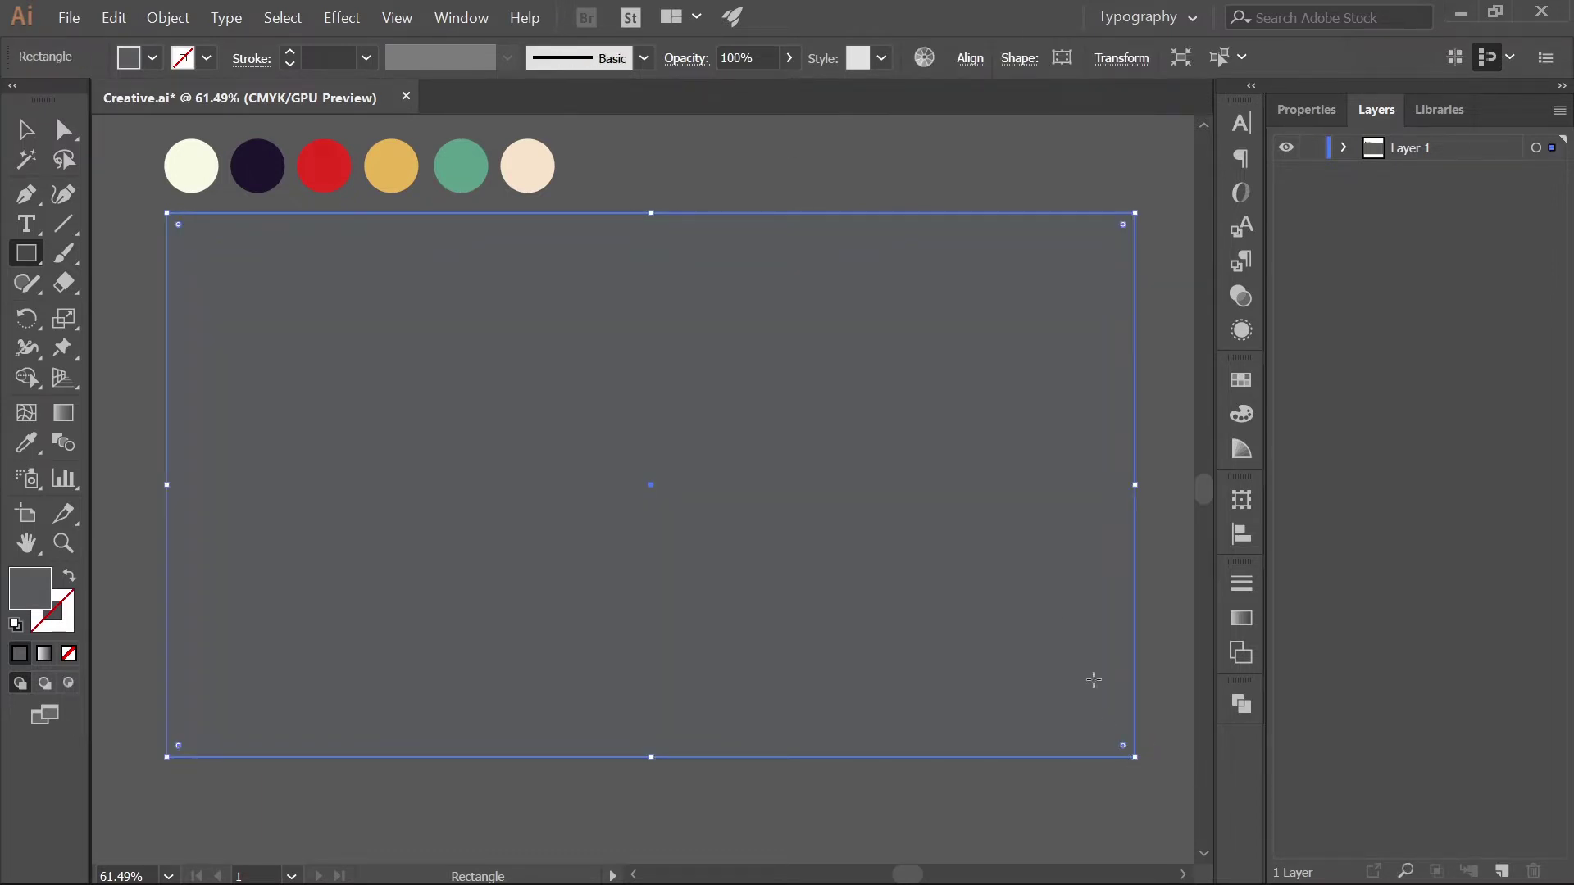
Step: Fill the background rectangle with the peach color sampled from the palette circles and lock it in Layer 1
left_click(26, 452)
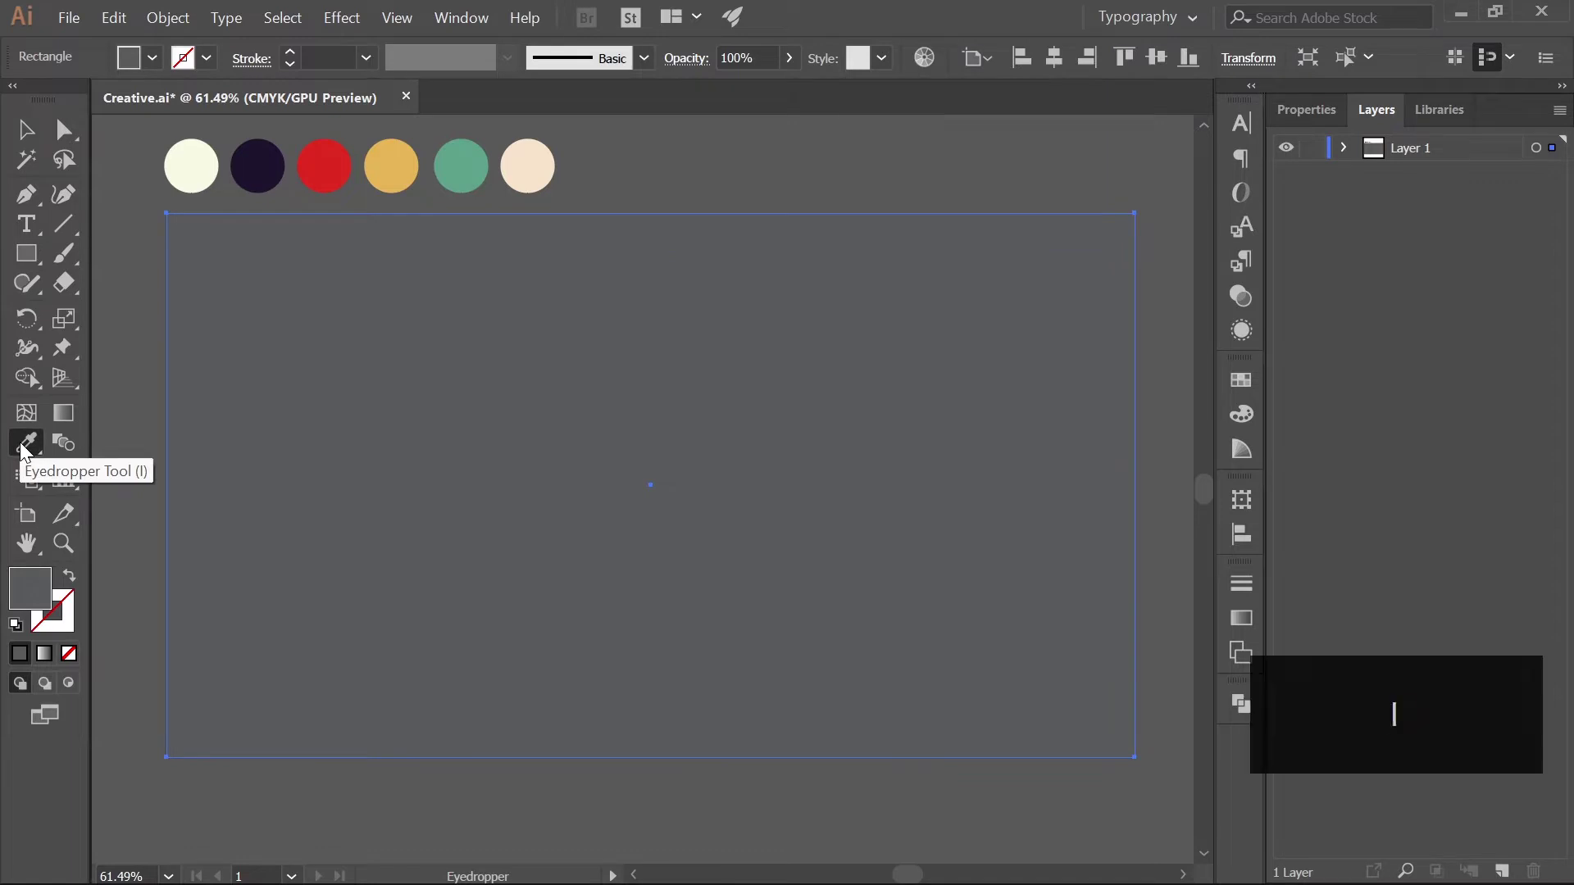
left_click(515, 187)
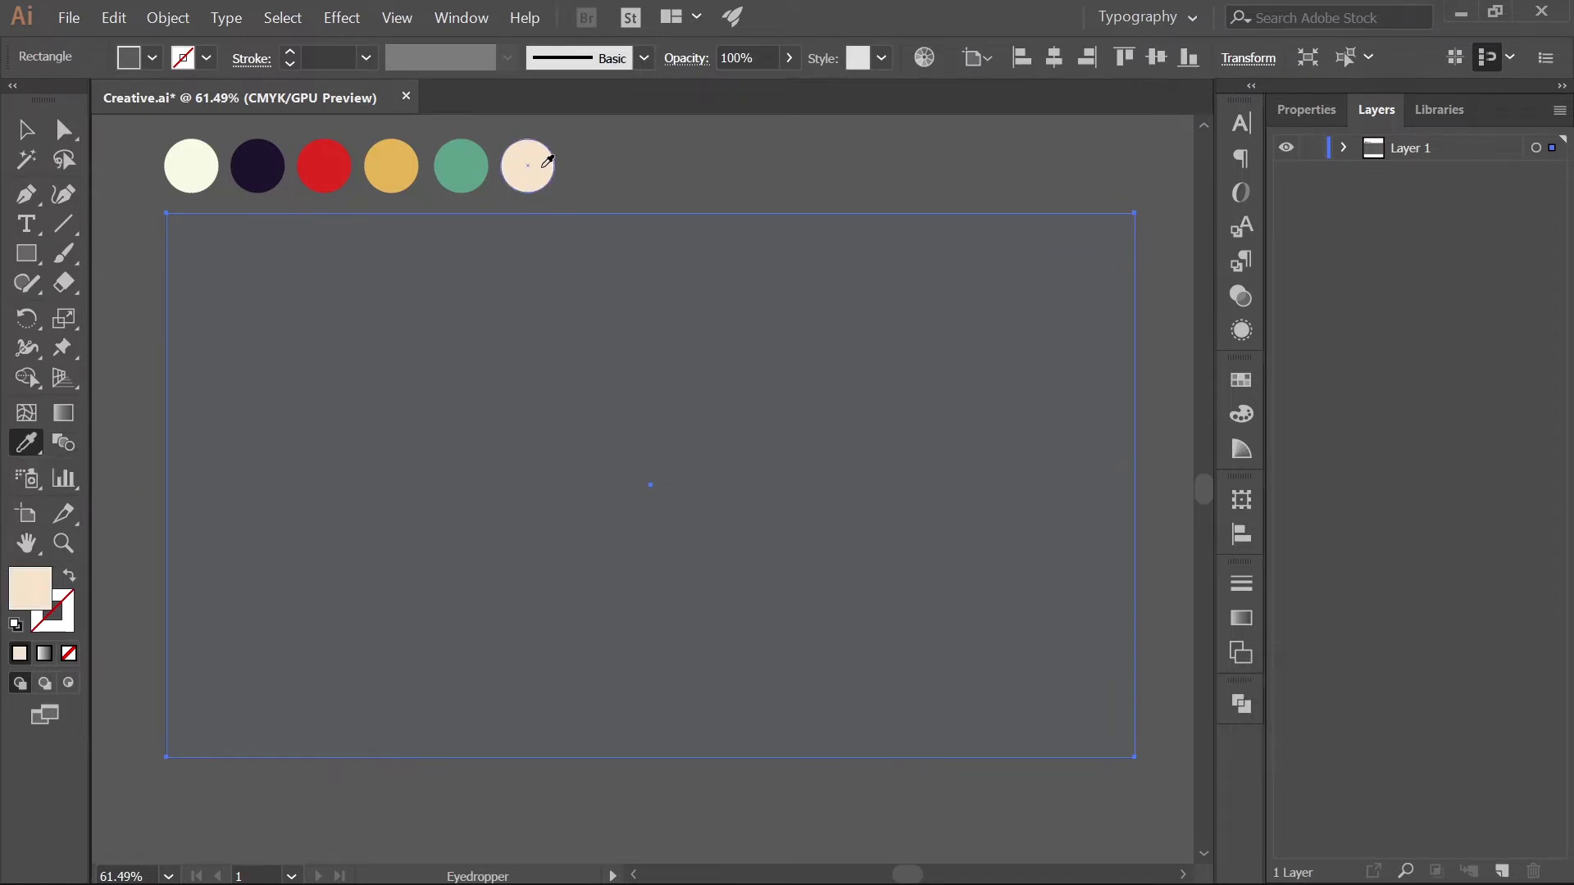
key("v")
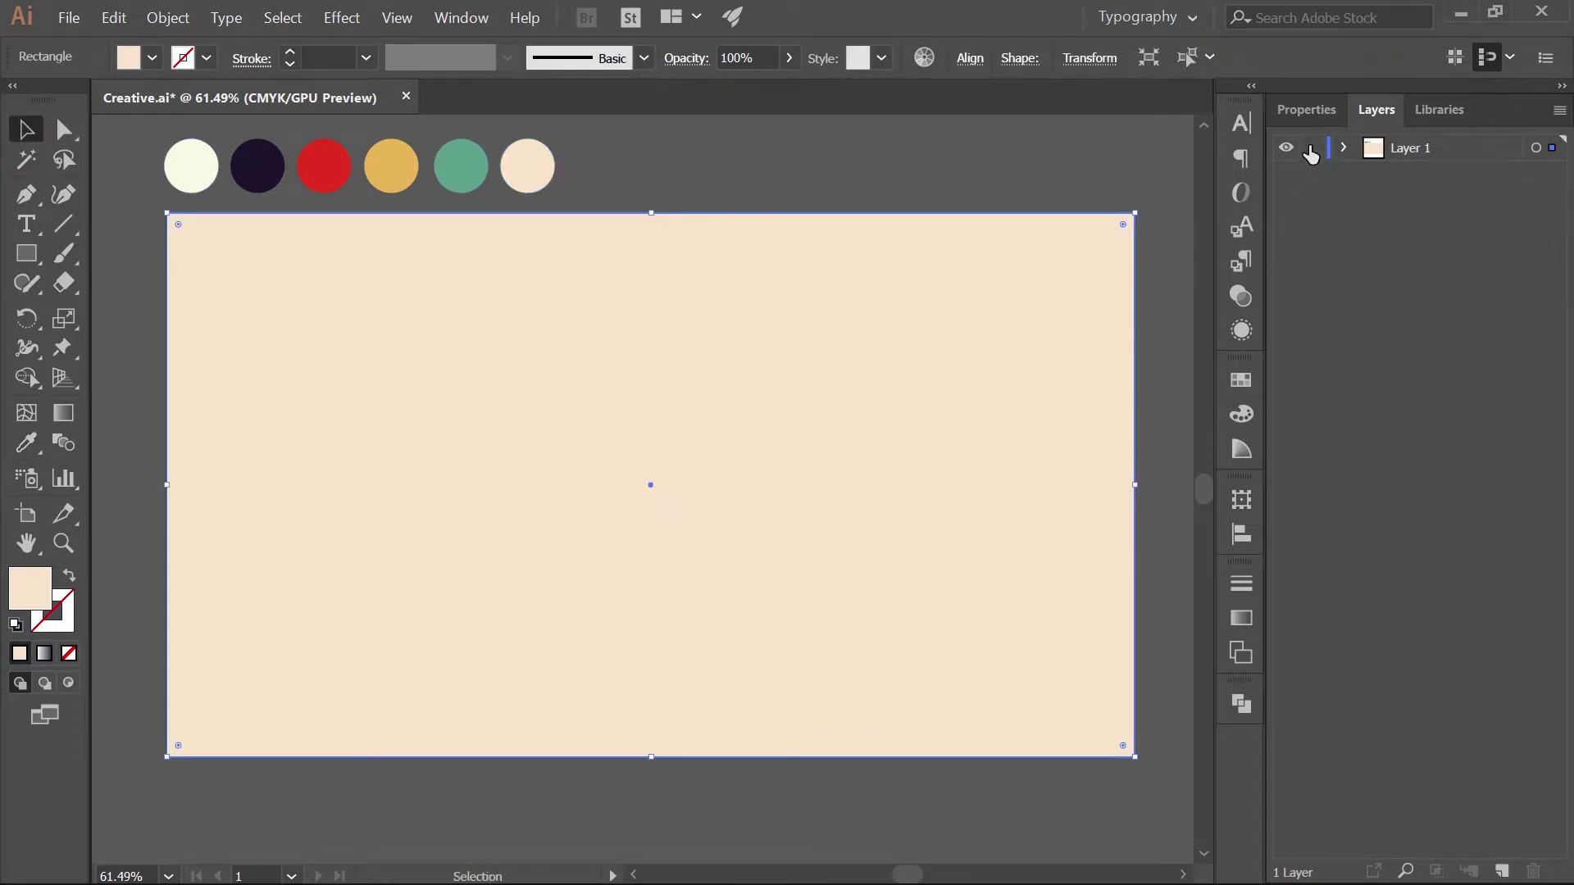
left_click(1343, 147)
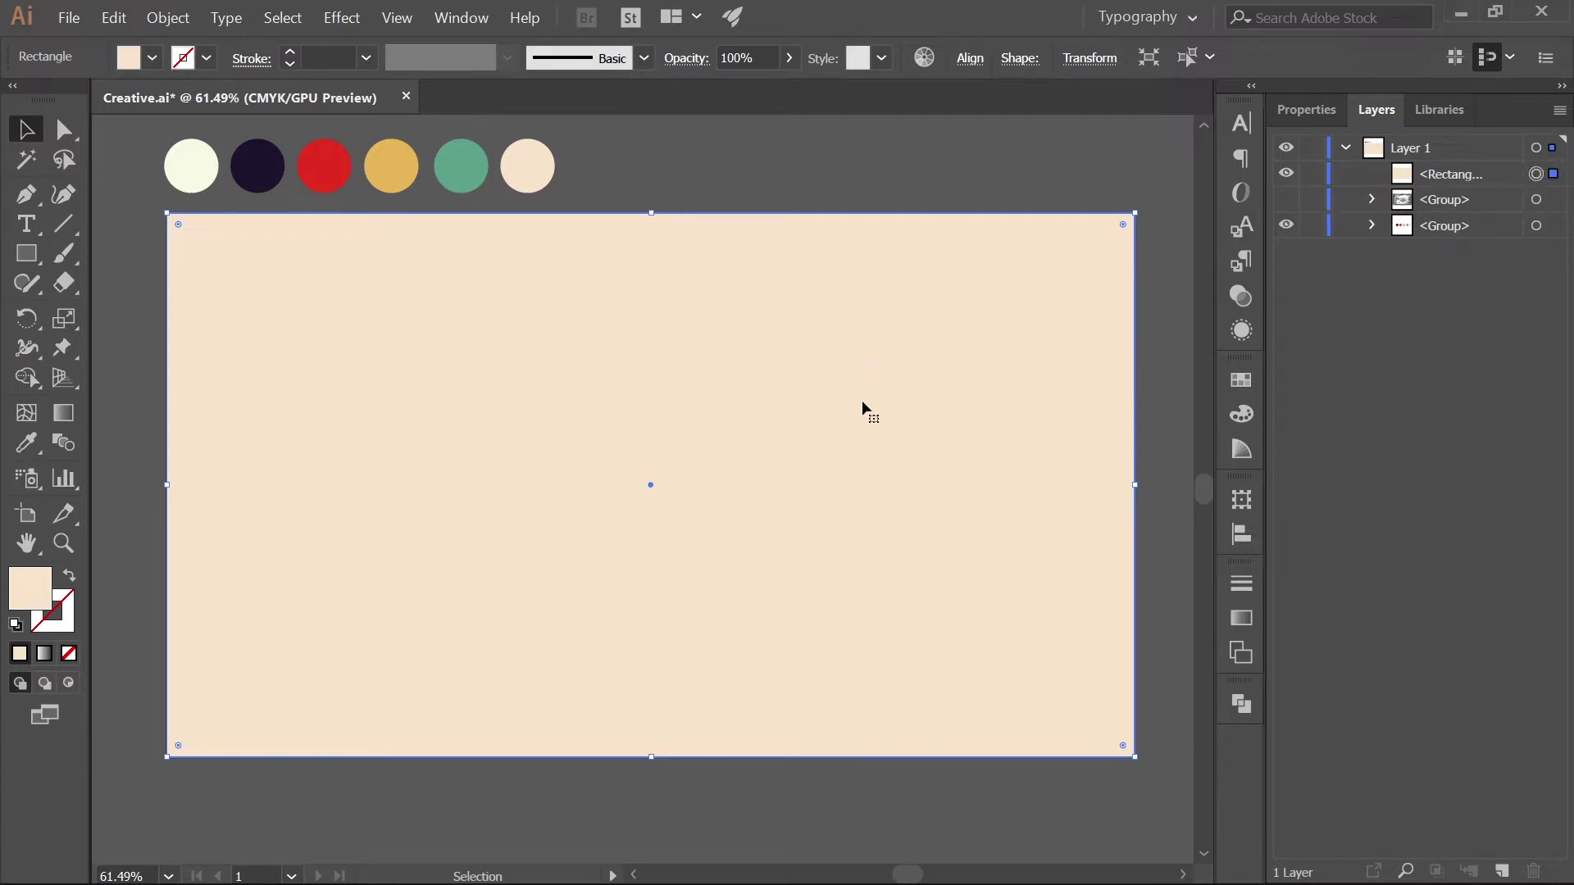
left_click(1313, 174)
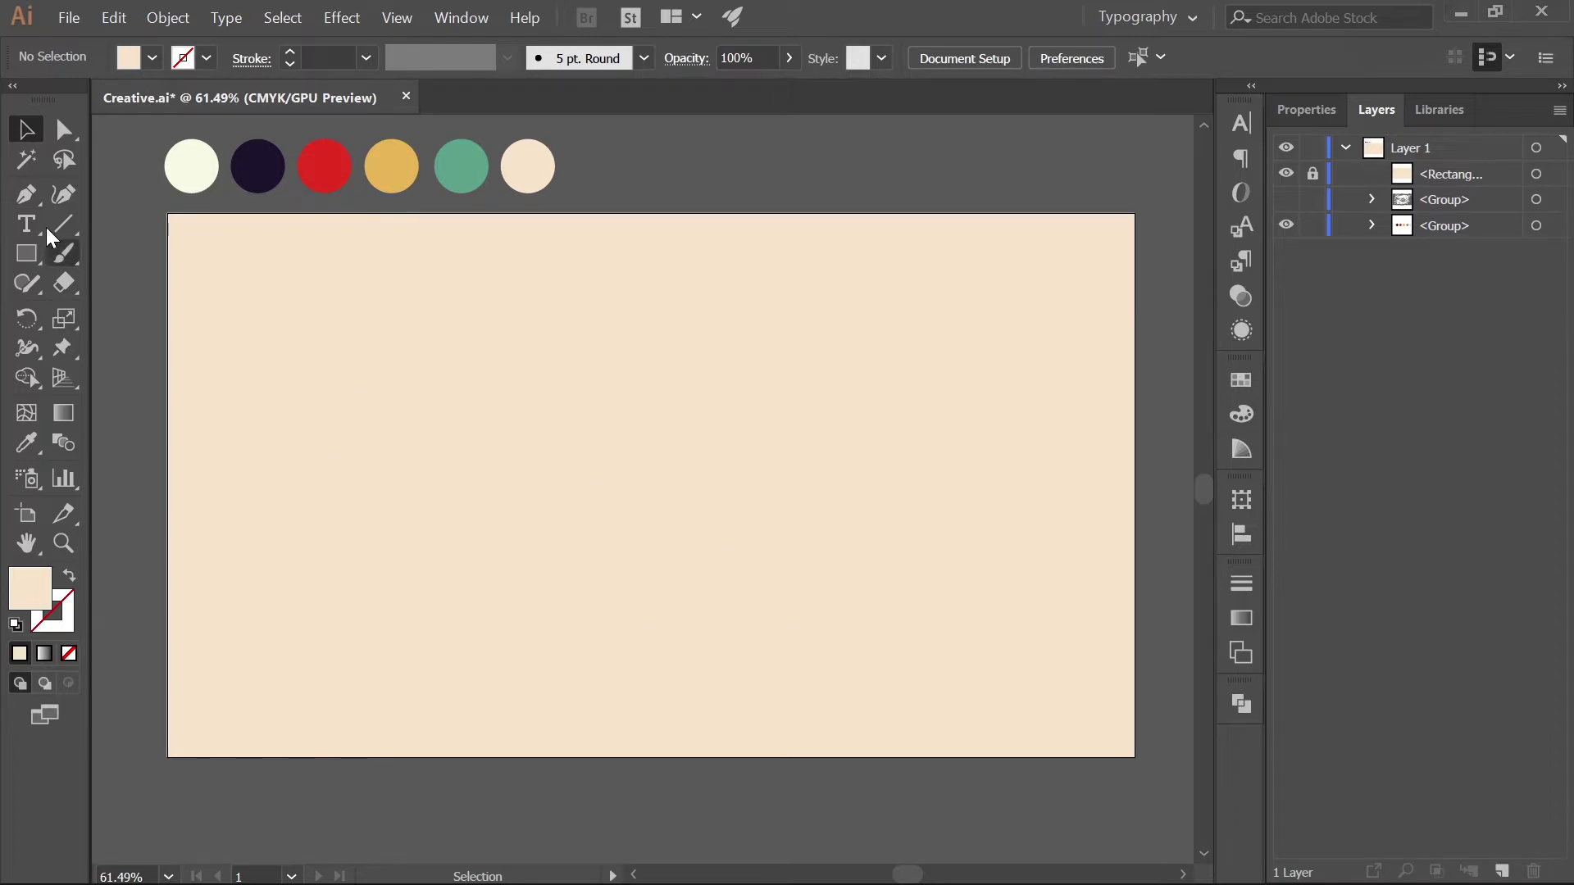
Step: Create an area text box about 1600 x 794 px across the artboard containing the word "Design"
left_click(25, 223)
left_click_drag(225, 279, 1032, 678)
key("Caps_Lock")
type("DES")
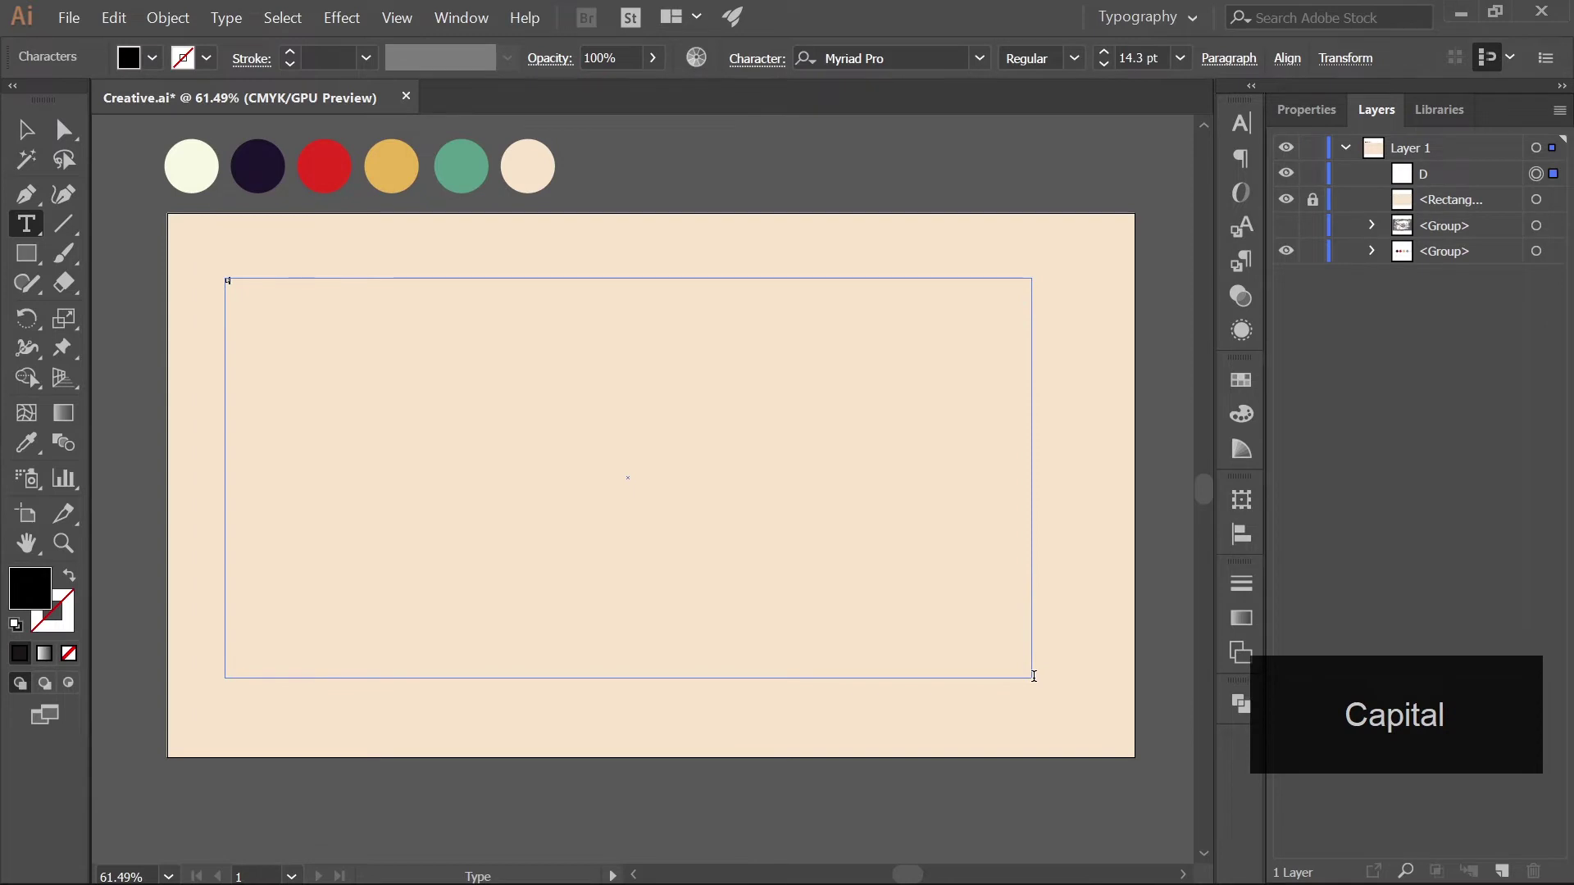
type("ign")
Step: Set the font size of the whole word "Design" to 300 pt
key("ctrl+a")
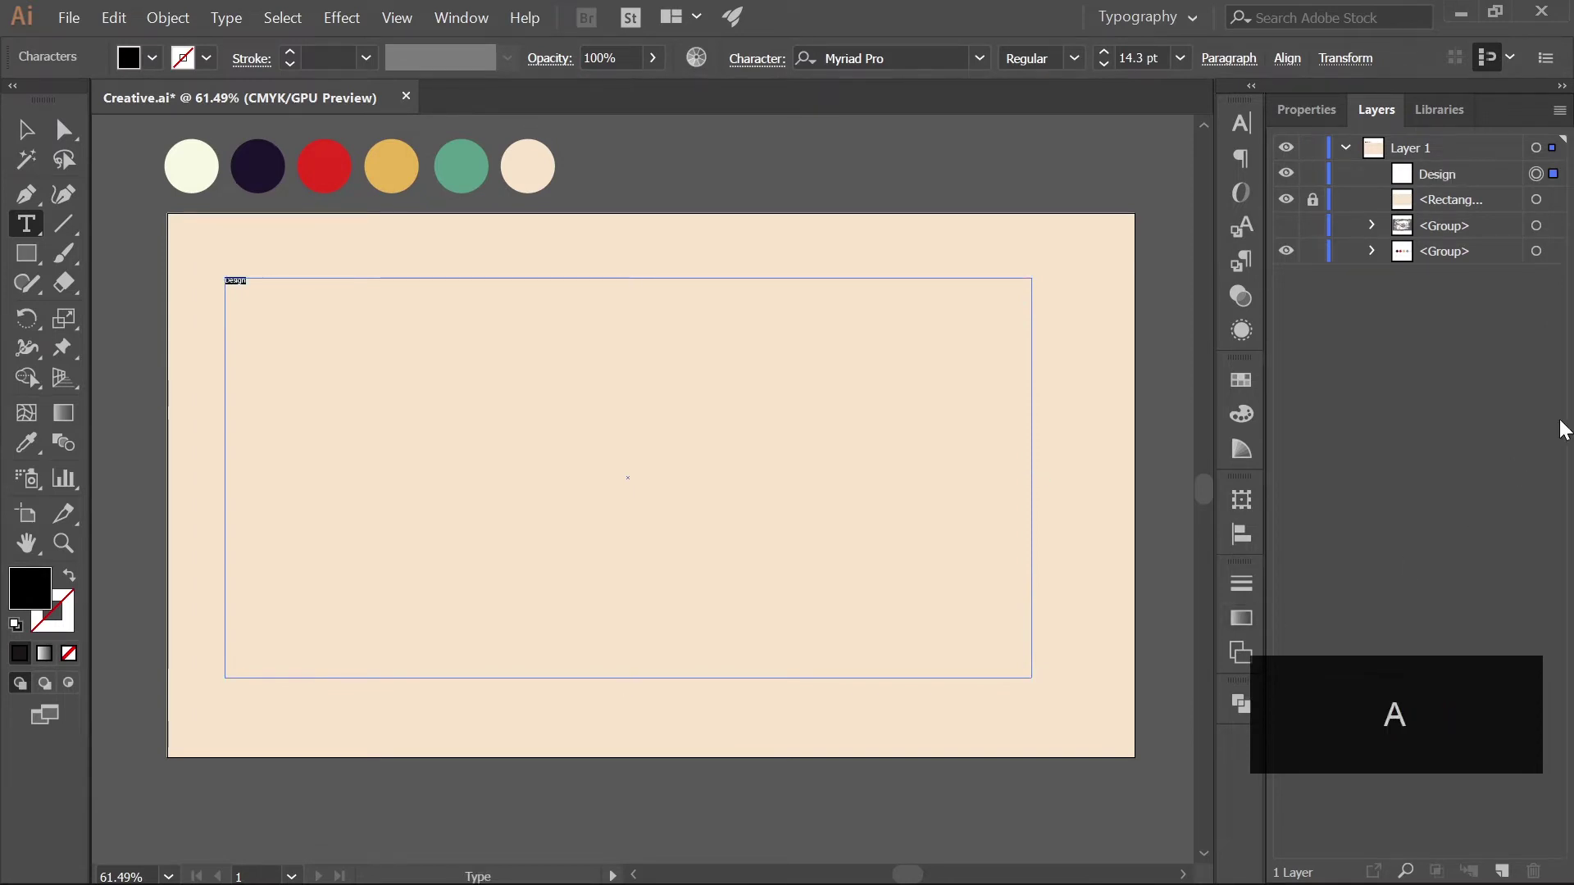
left_click(1307, 113)
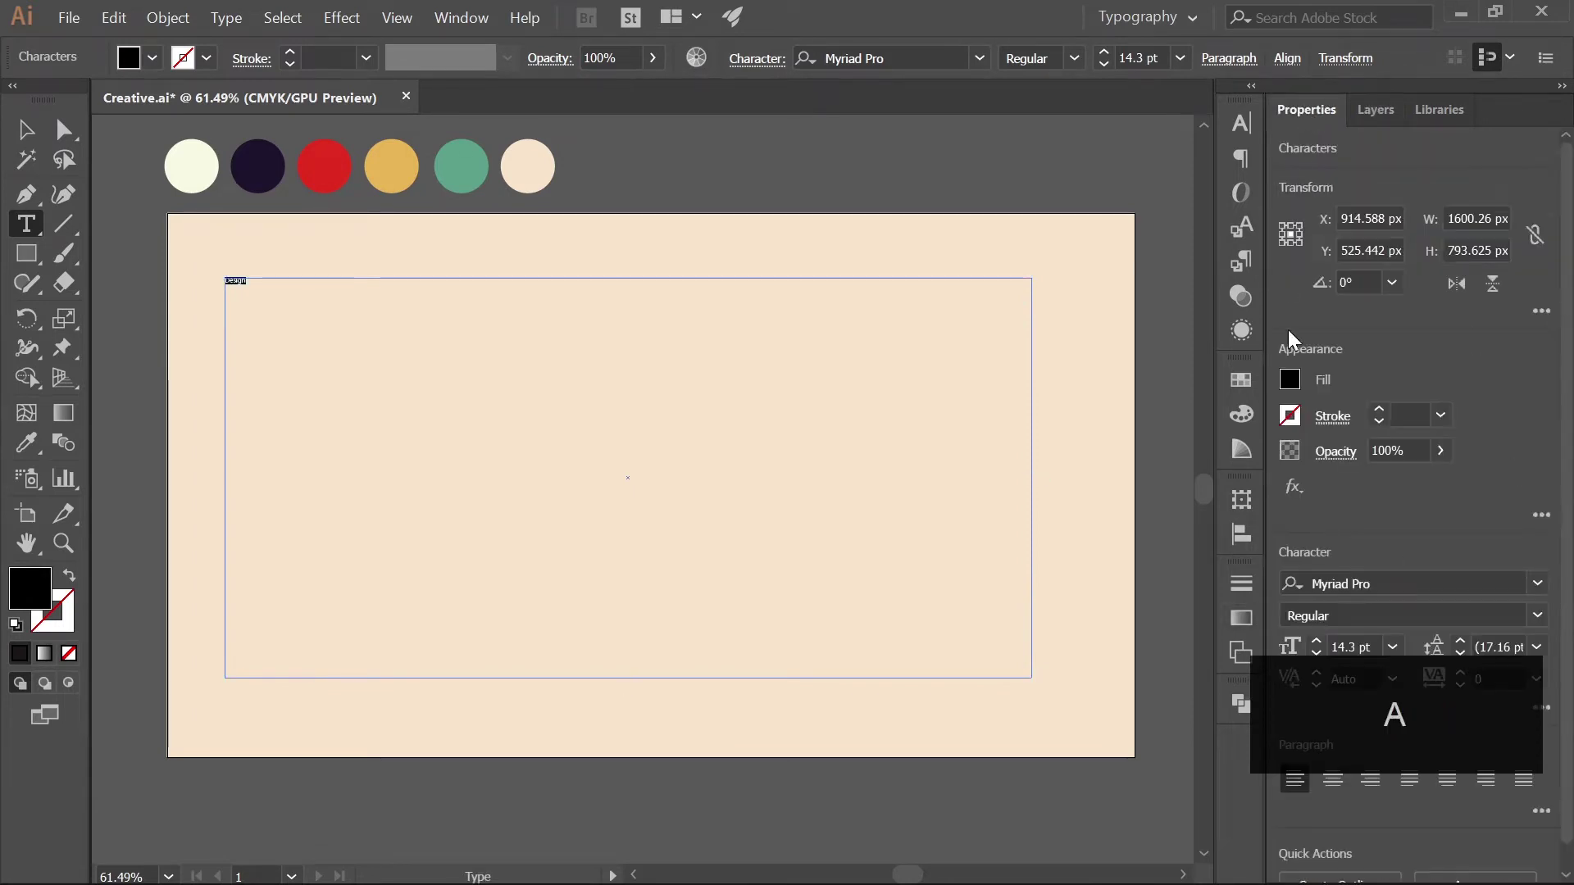
left_click(1371, 639)
type("300")
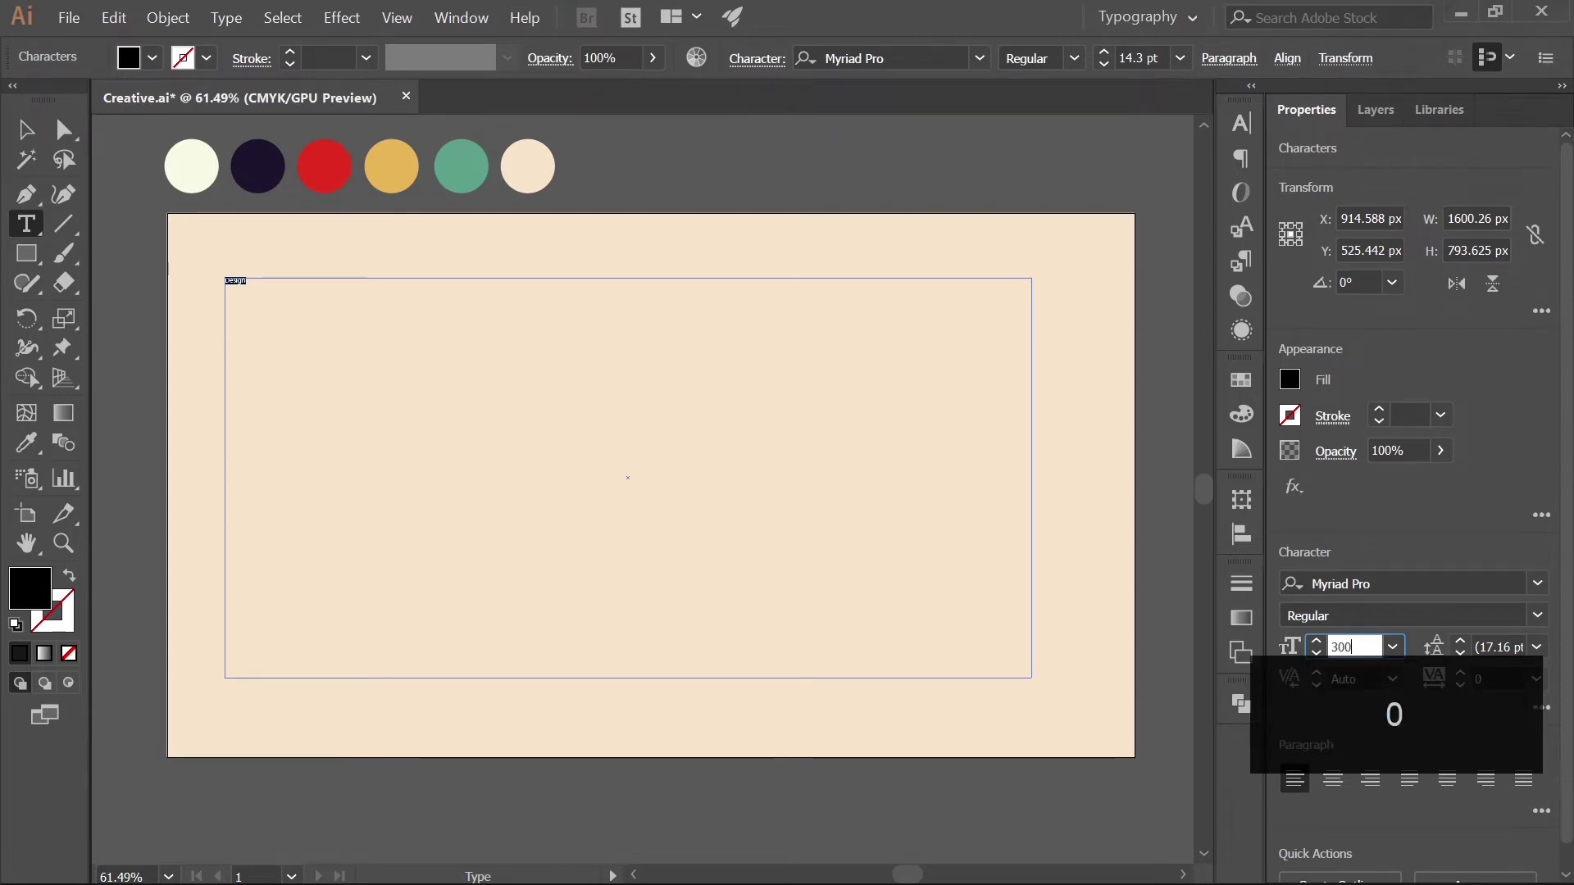
key("Return")
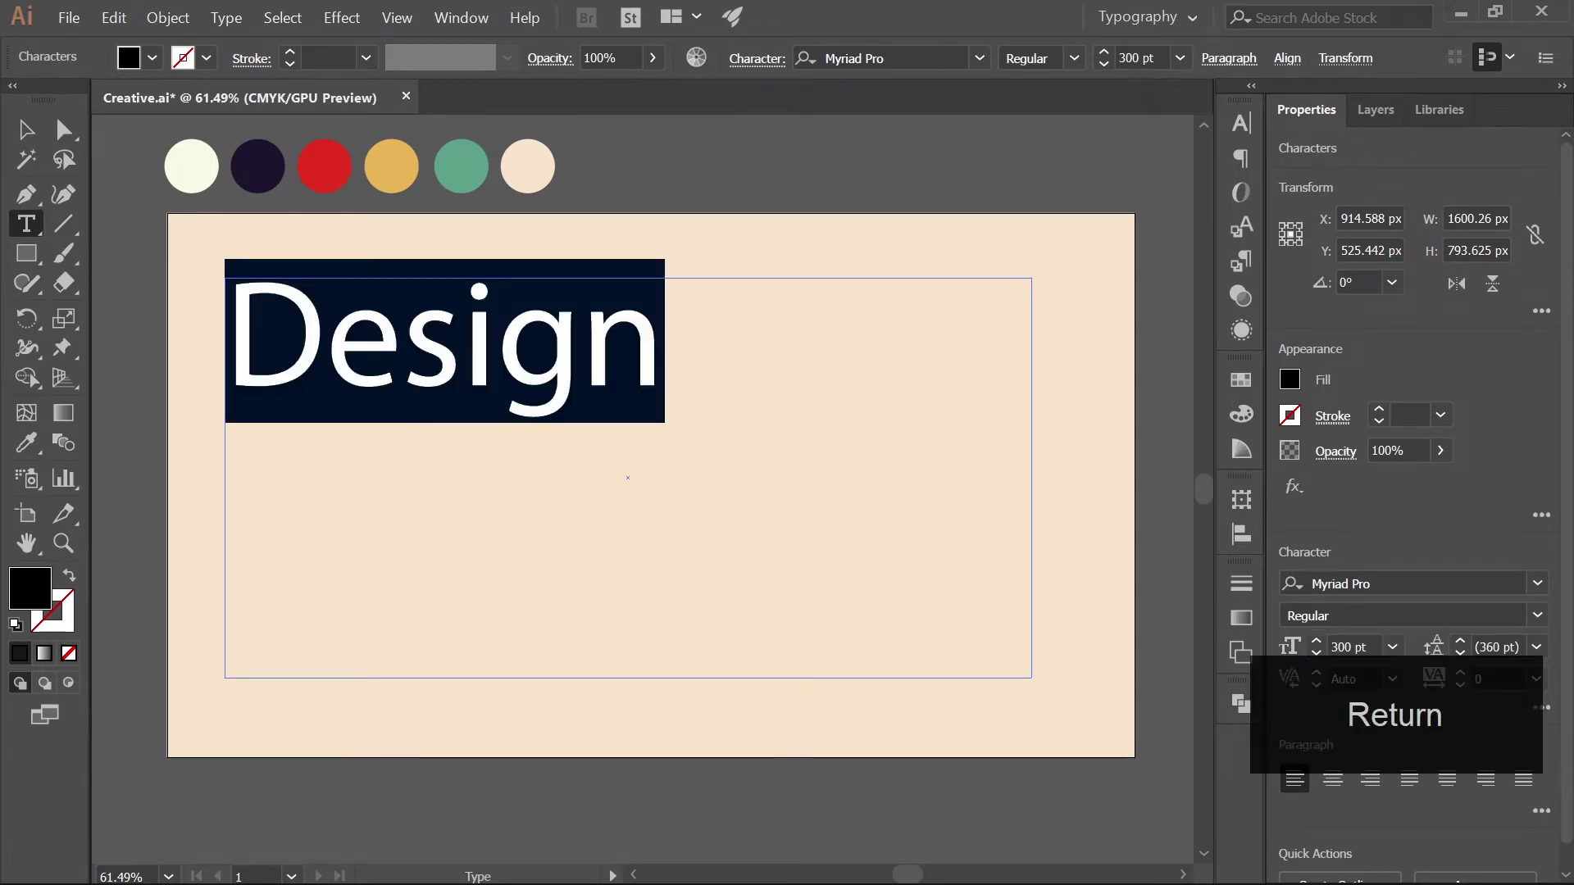
Step: Change the font of the word "Design" to Mustardo
left_click(1245, 125)
left_click(1116, 151)
key("Caps_Lock")
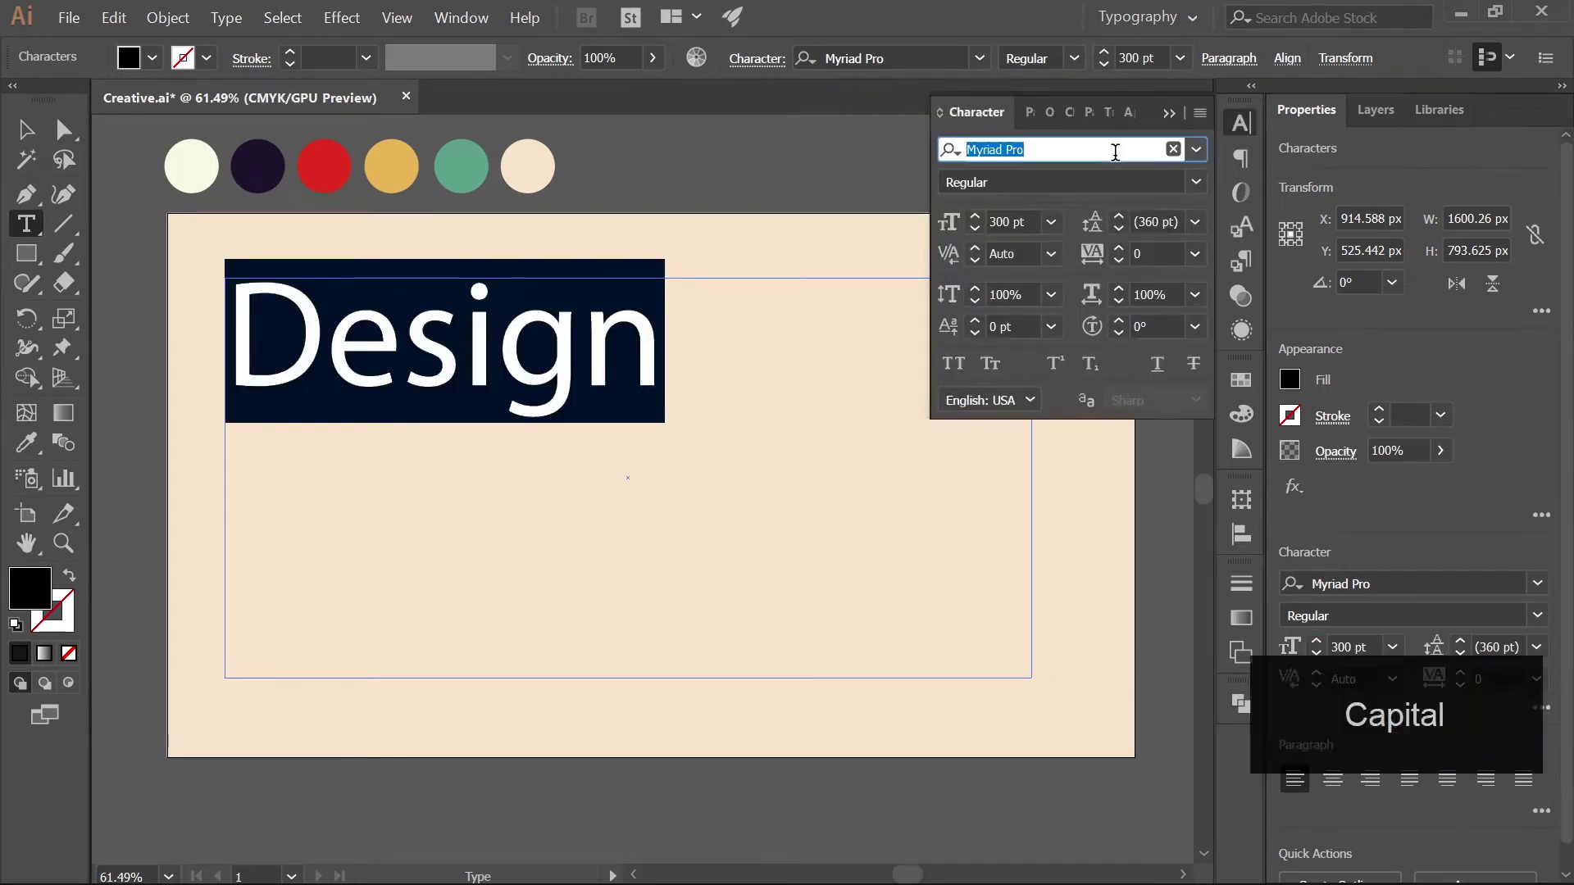
type("Musta")
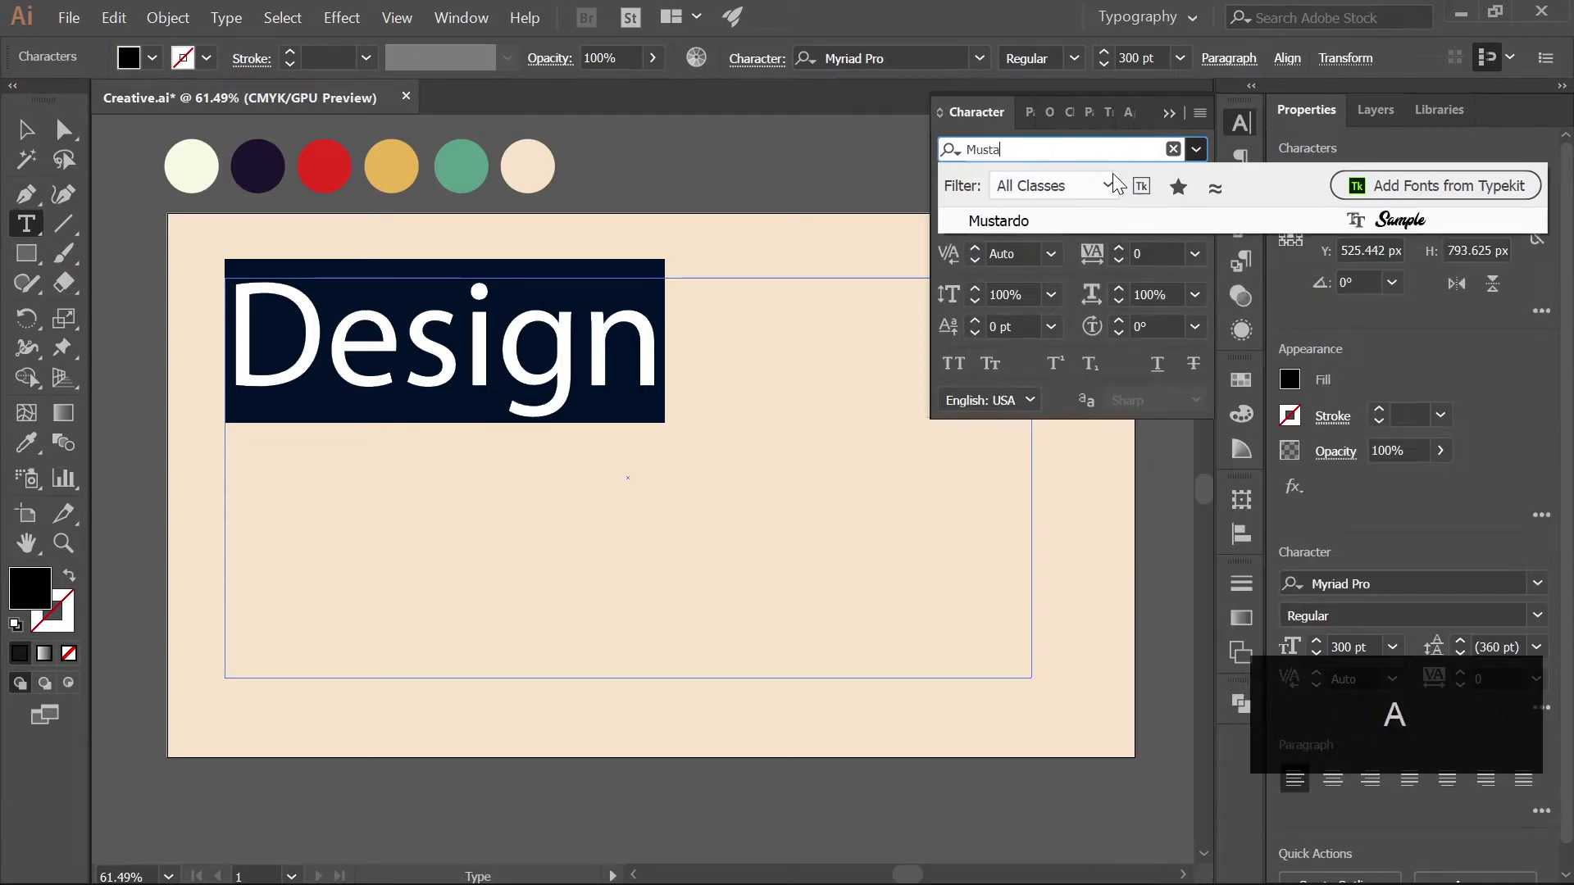
left_click(1089, 223)
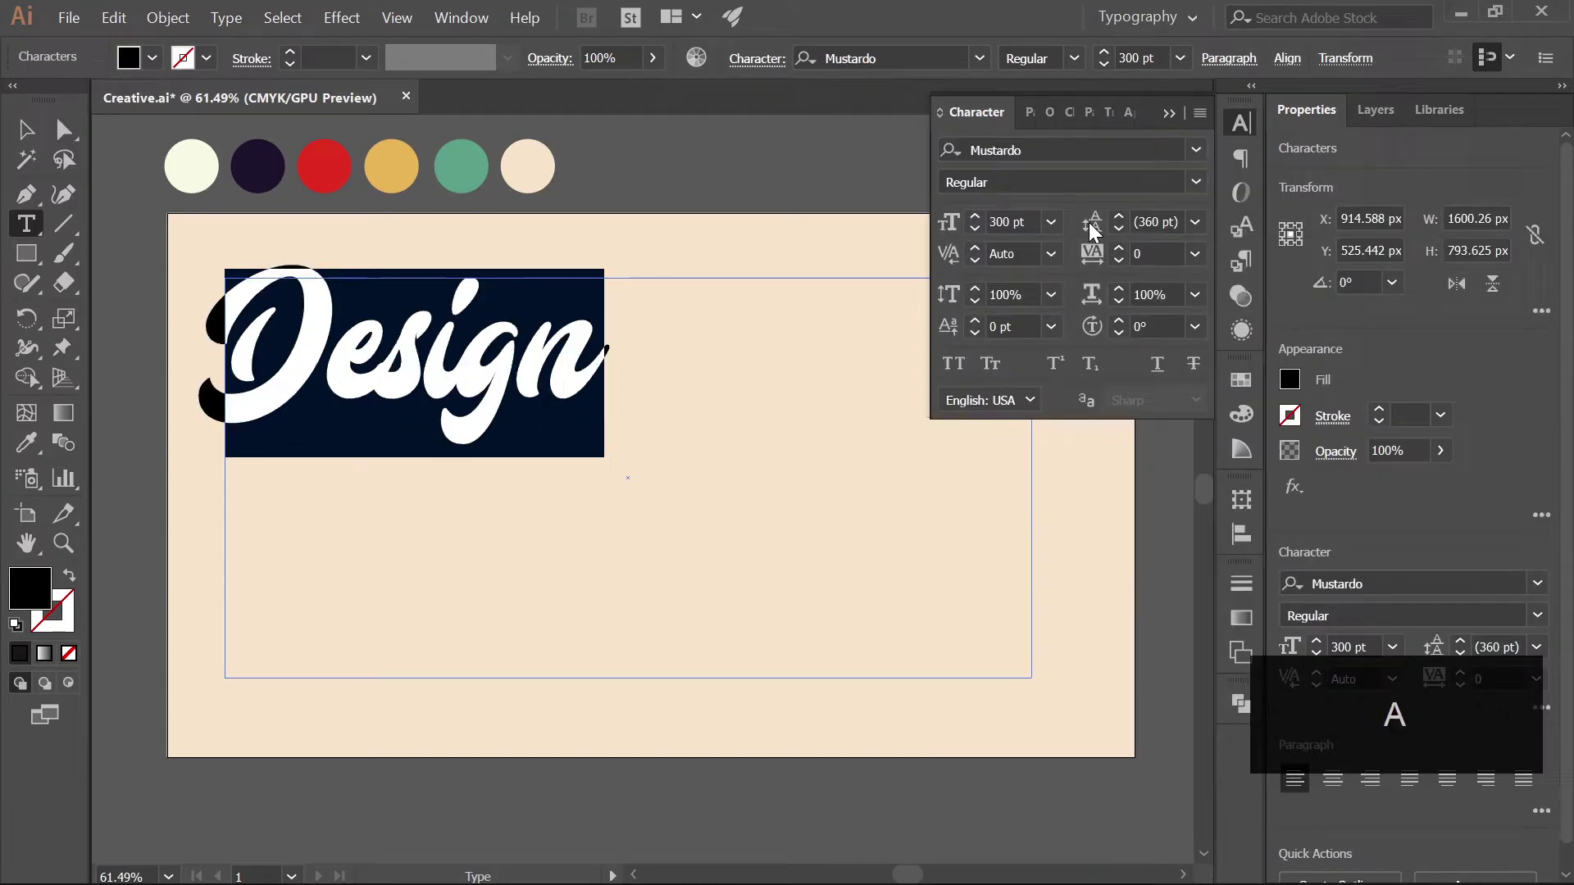
left_click(1167, 114)
Step: Center the "Design" text within its text box and shorten the box to about 374 px high
left_click(34, 141)
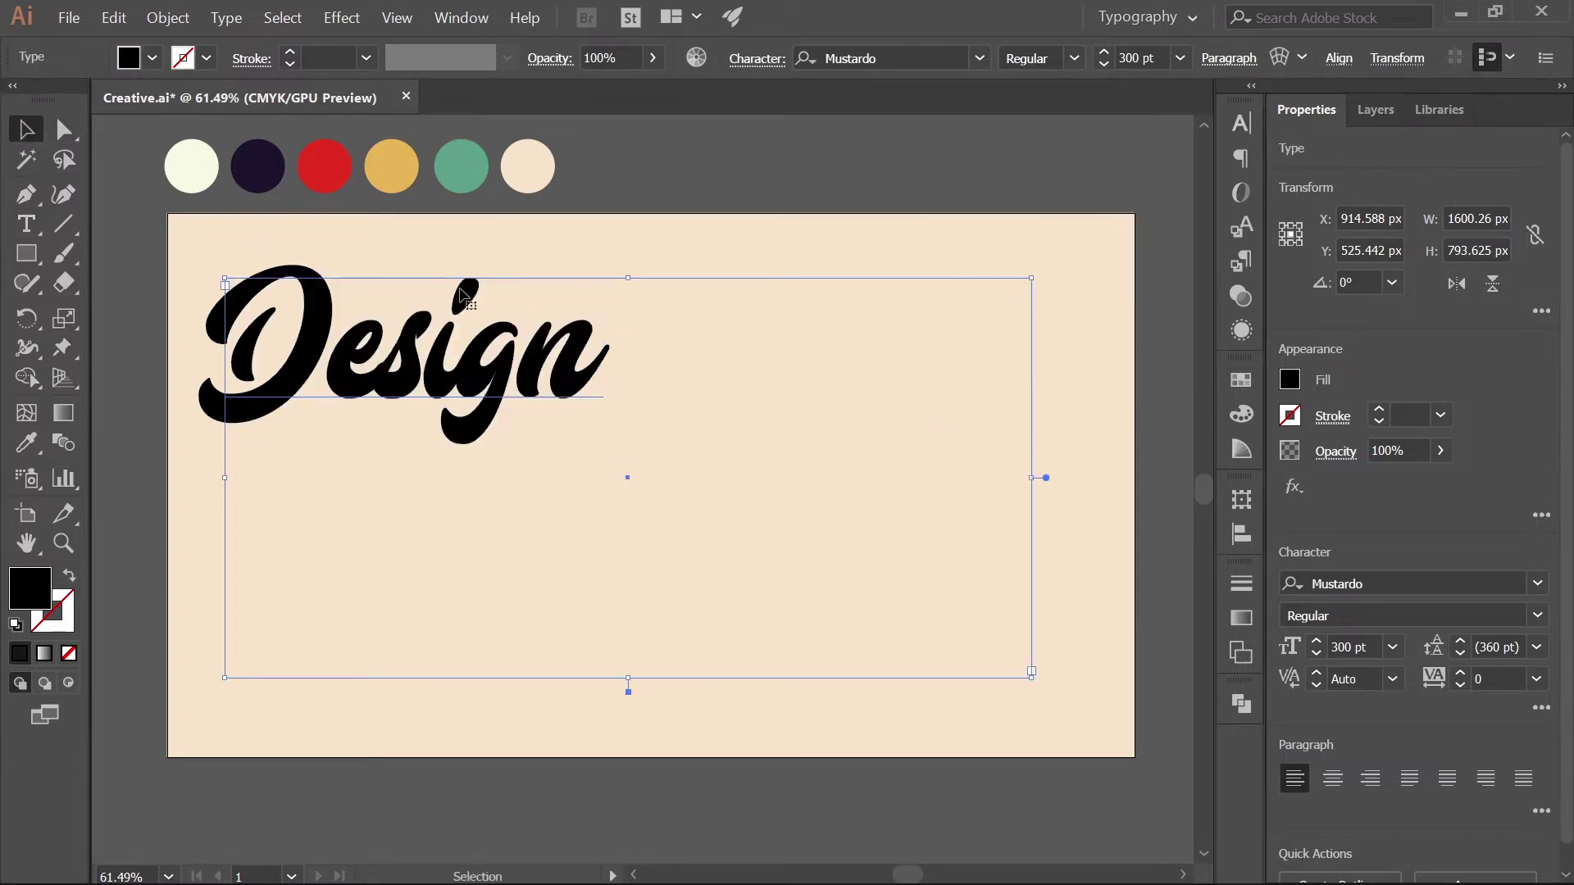
left_click(1228, 57)
left_click(1037, 104)
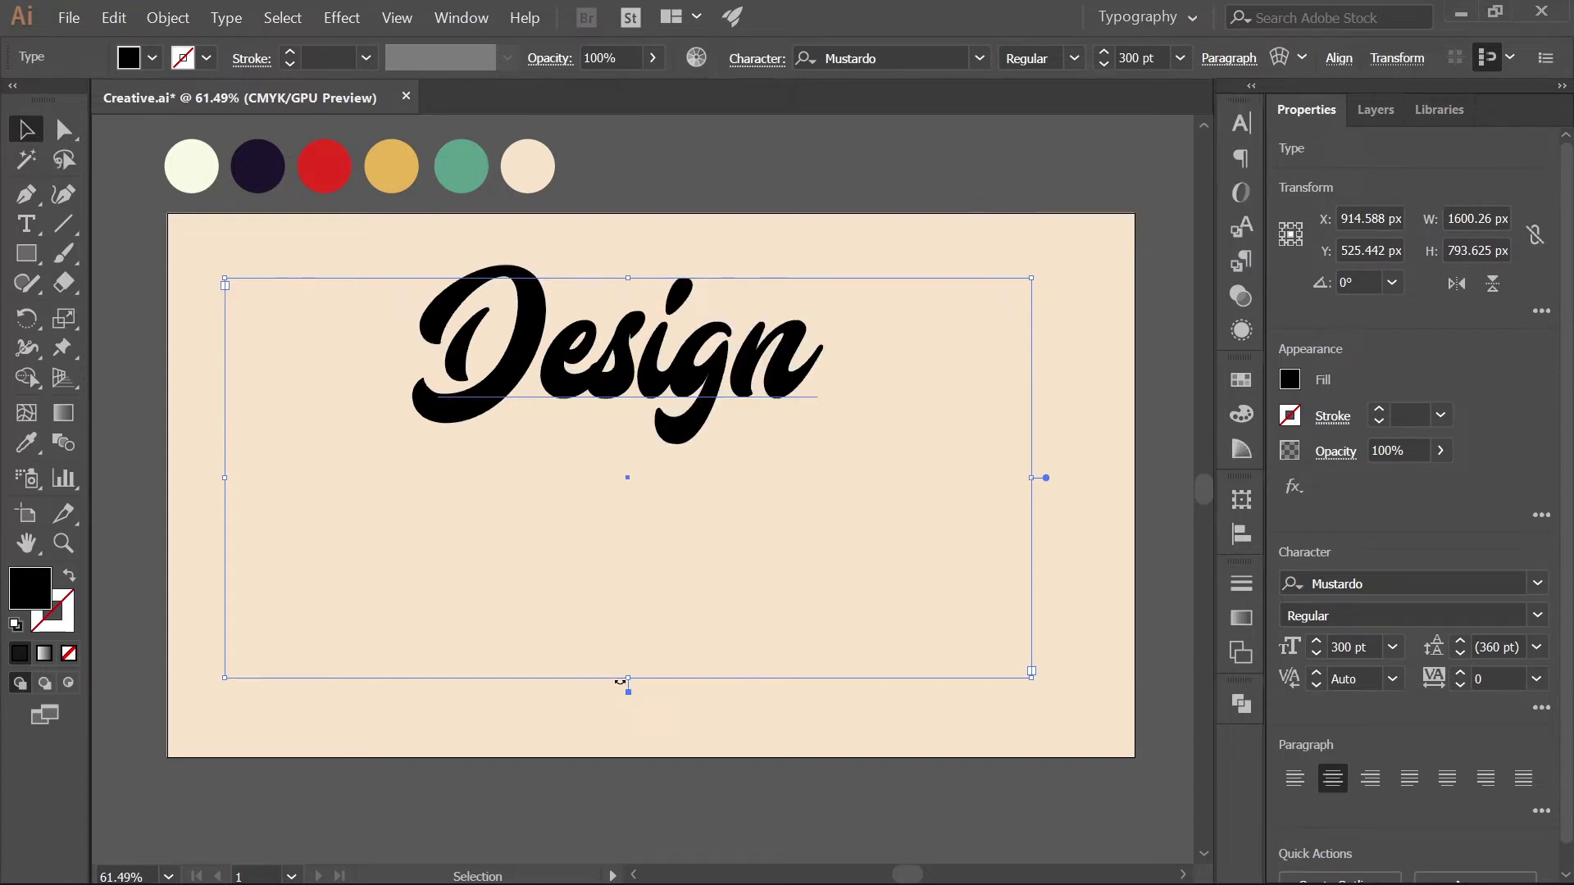
left_click_drag(627, 681, 648, 467)
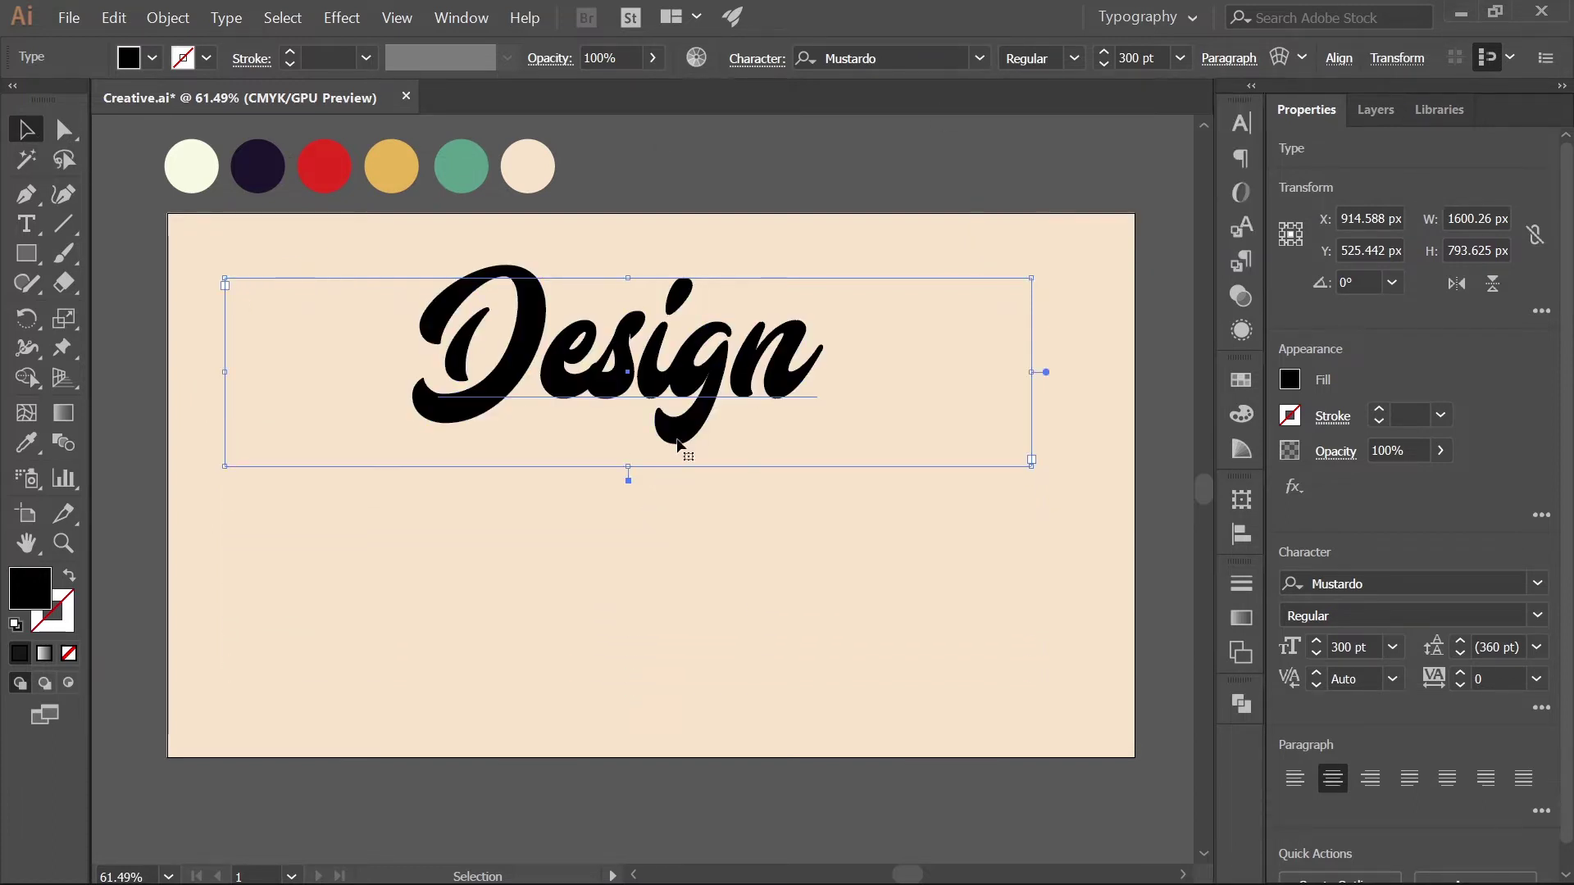
Step: Center the "Design" text box horizontally and vertically, aligned to the artboard, and deselect it
left_click(1338, 57)
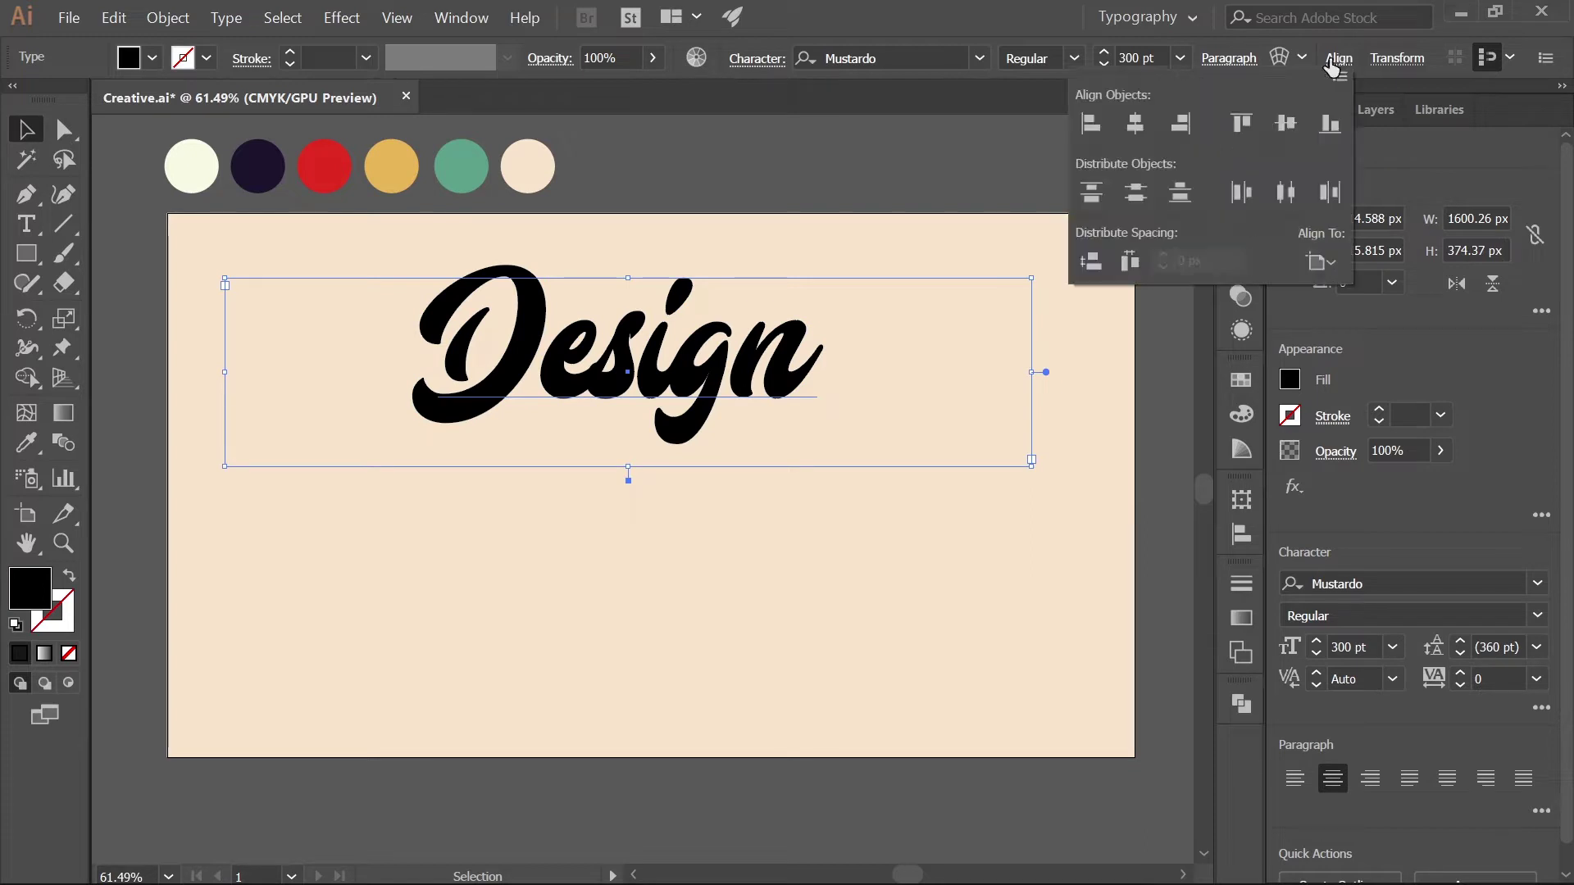
left_click(1134, 125)
left_click(1289, 125)
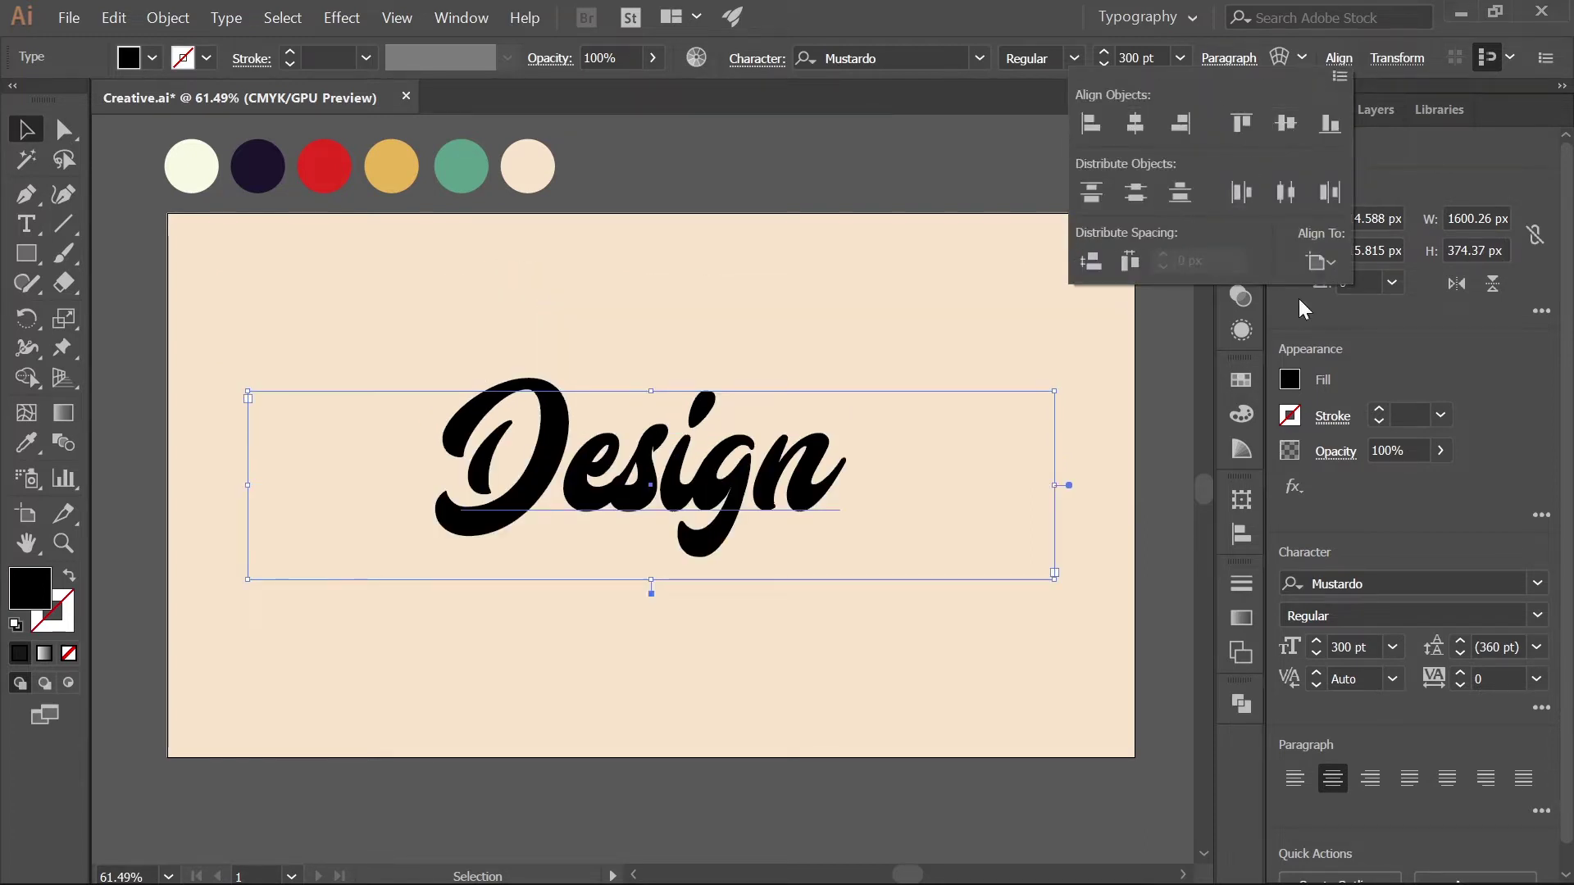
left_click(1321, 263)
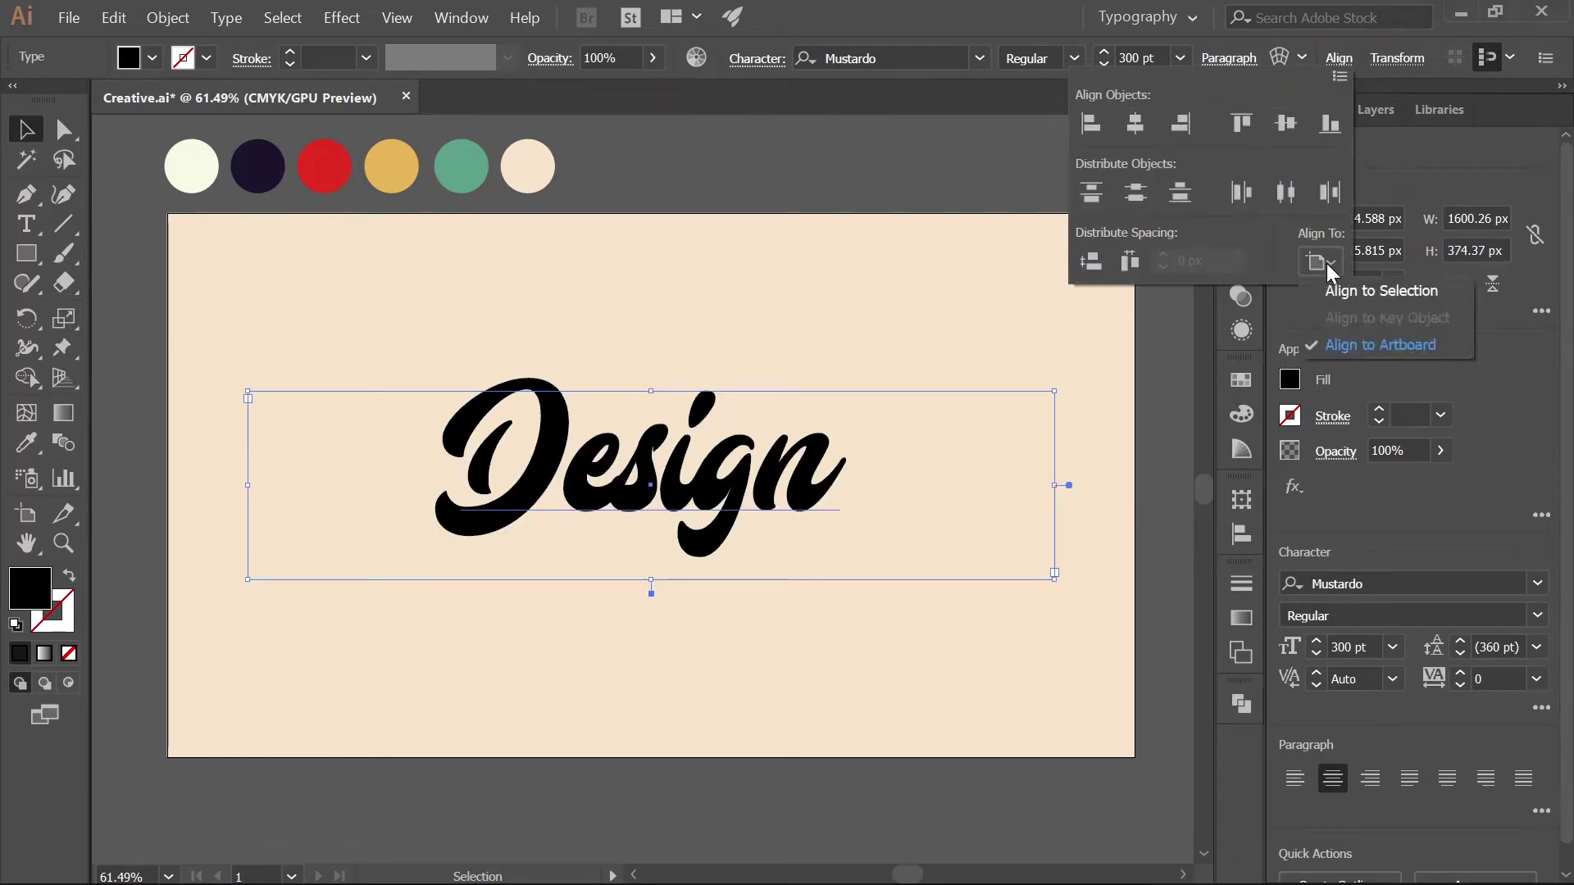
left_click(1415, 346)
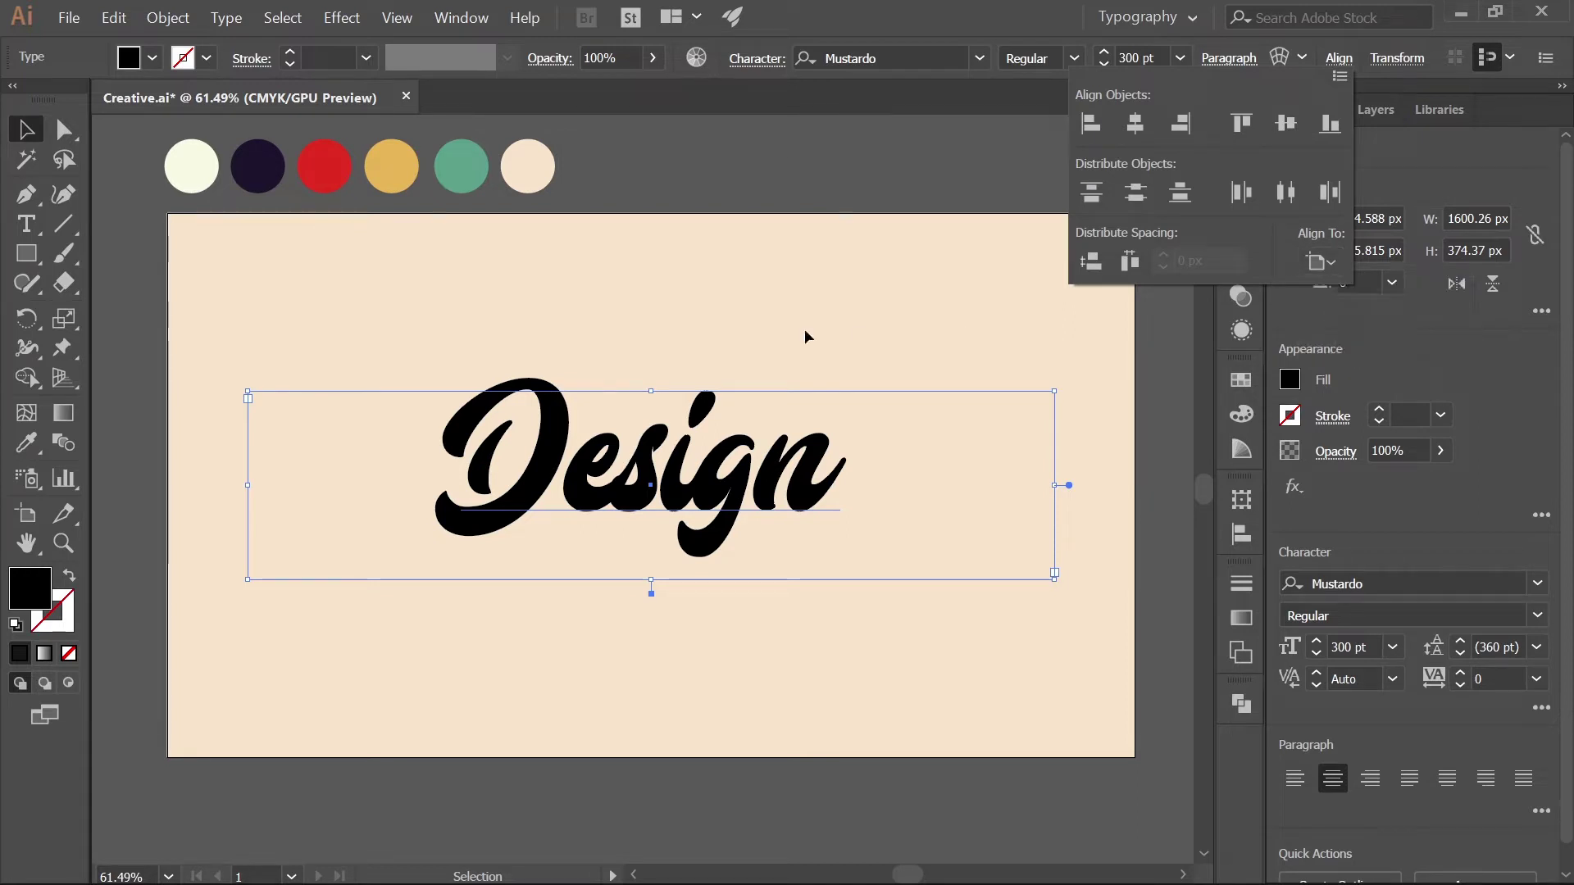
left_click(750, 299)
left_click(696, 263)
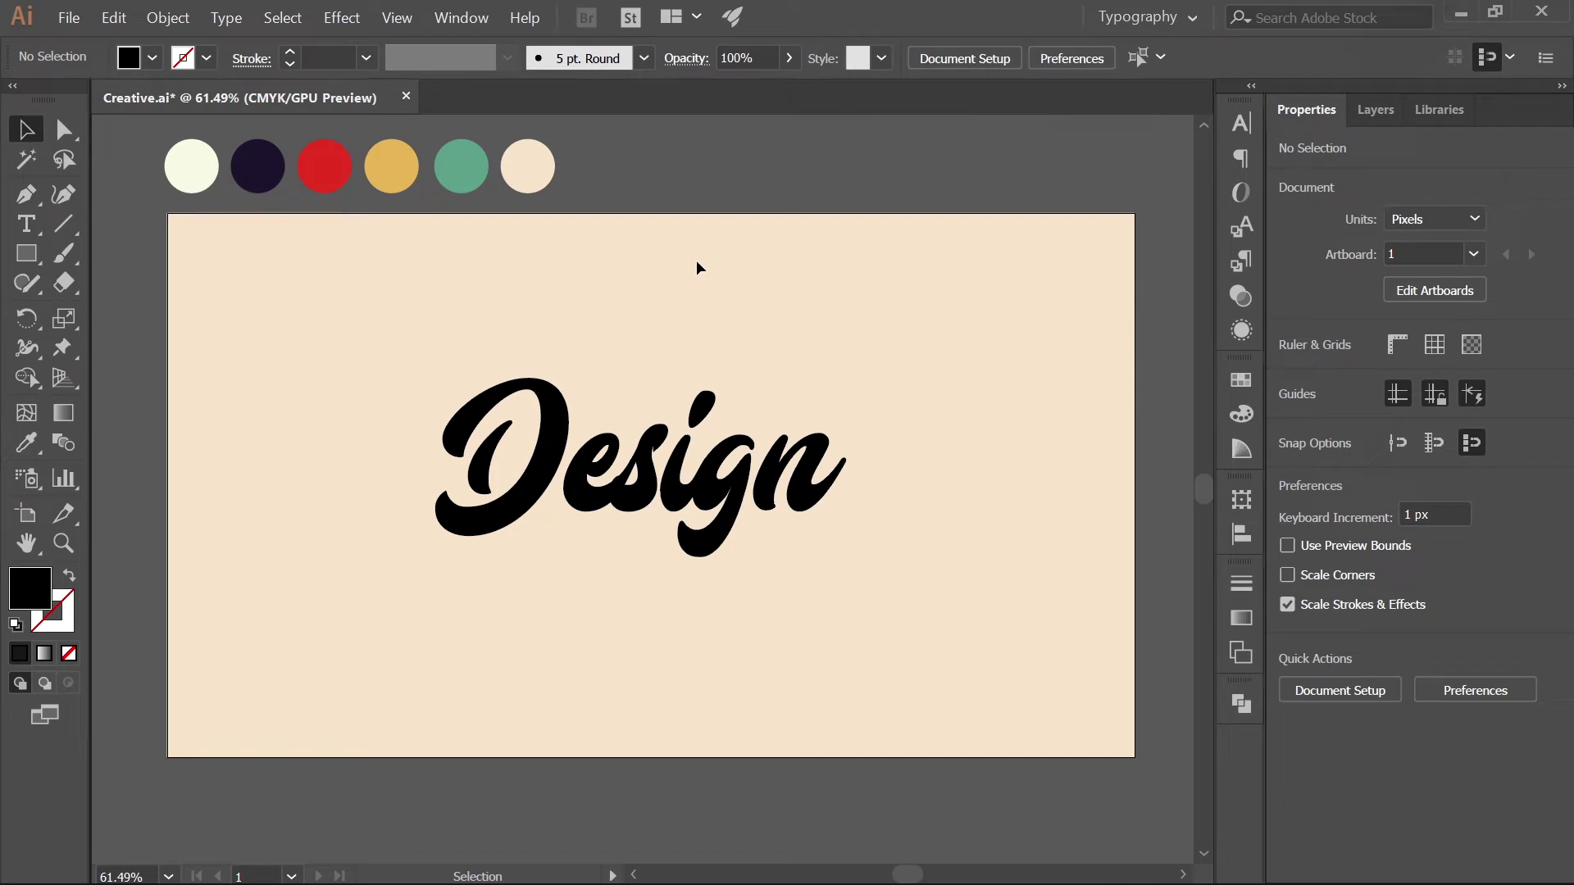
Step: Add a new fill to the "Design" text's appearance and duplicate that fill
left_click(614, 500)
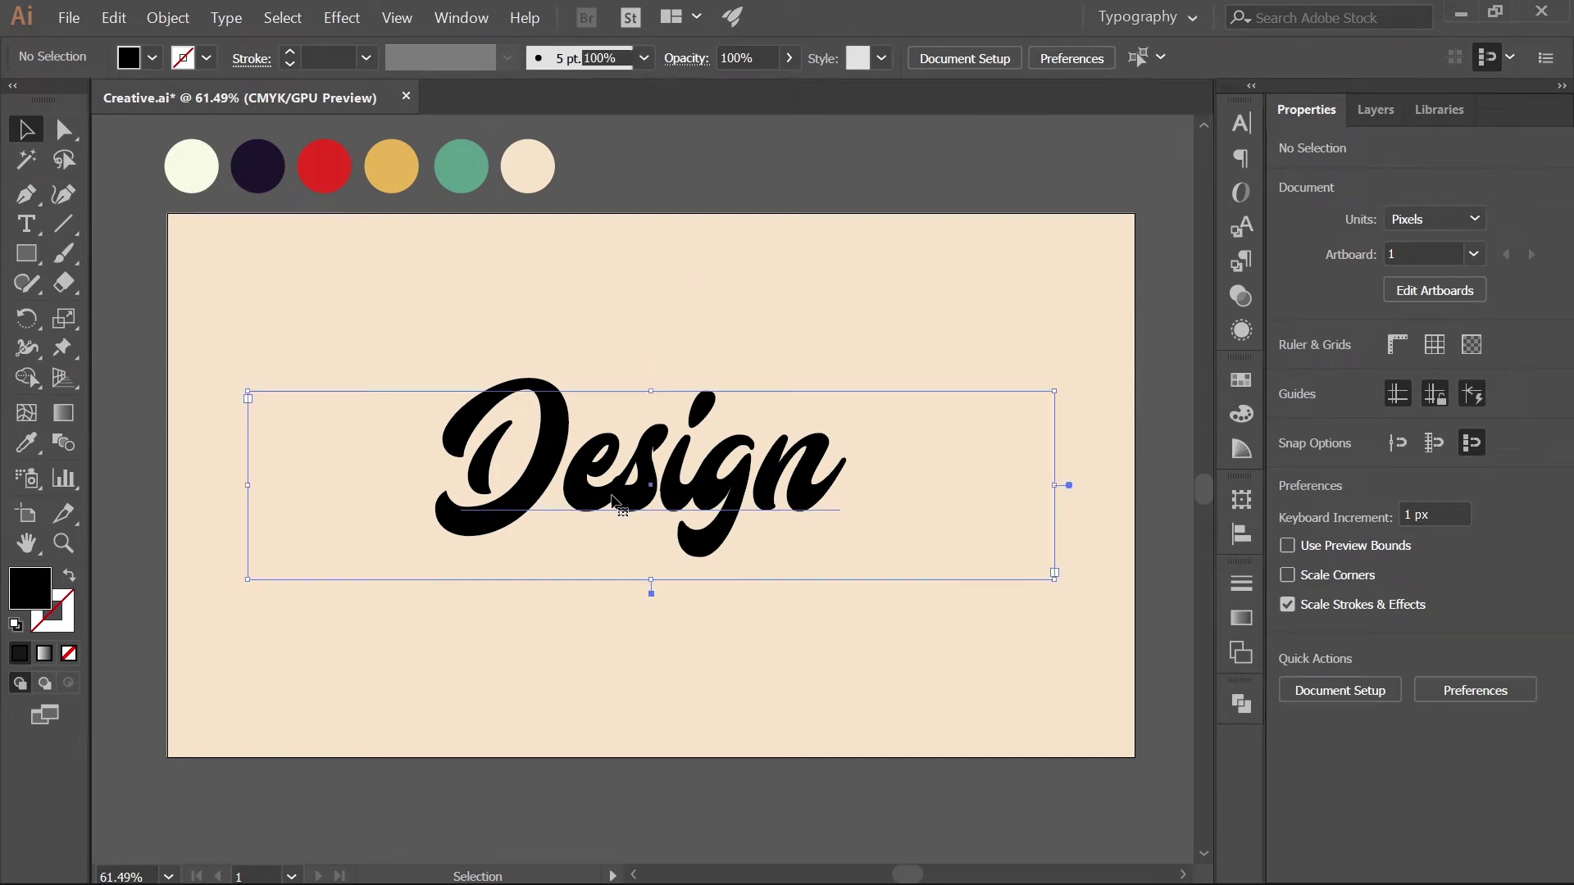
left_click(902, 338)
left_click(733, 527)
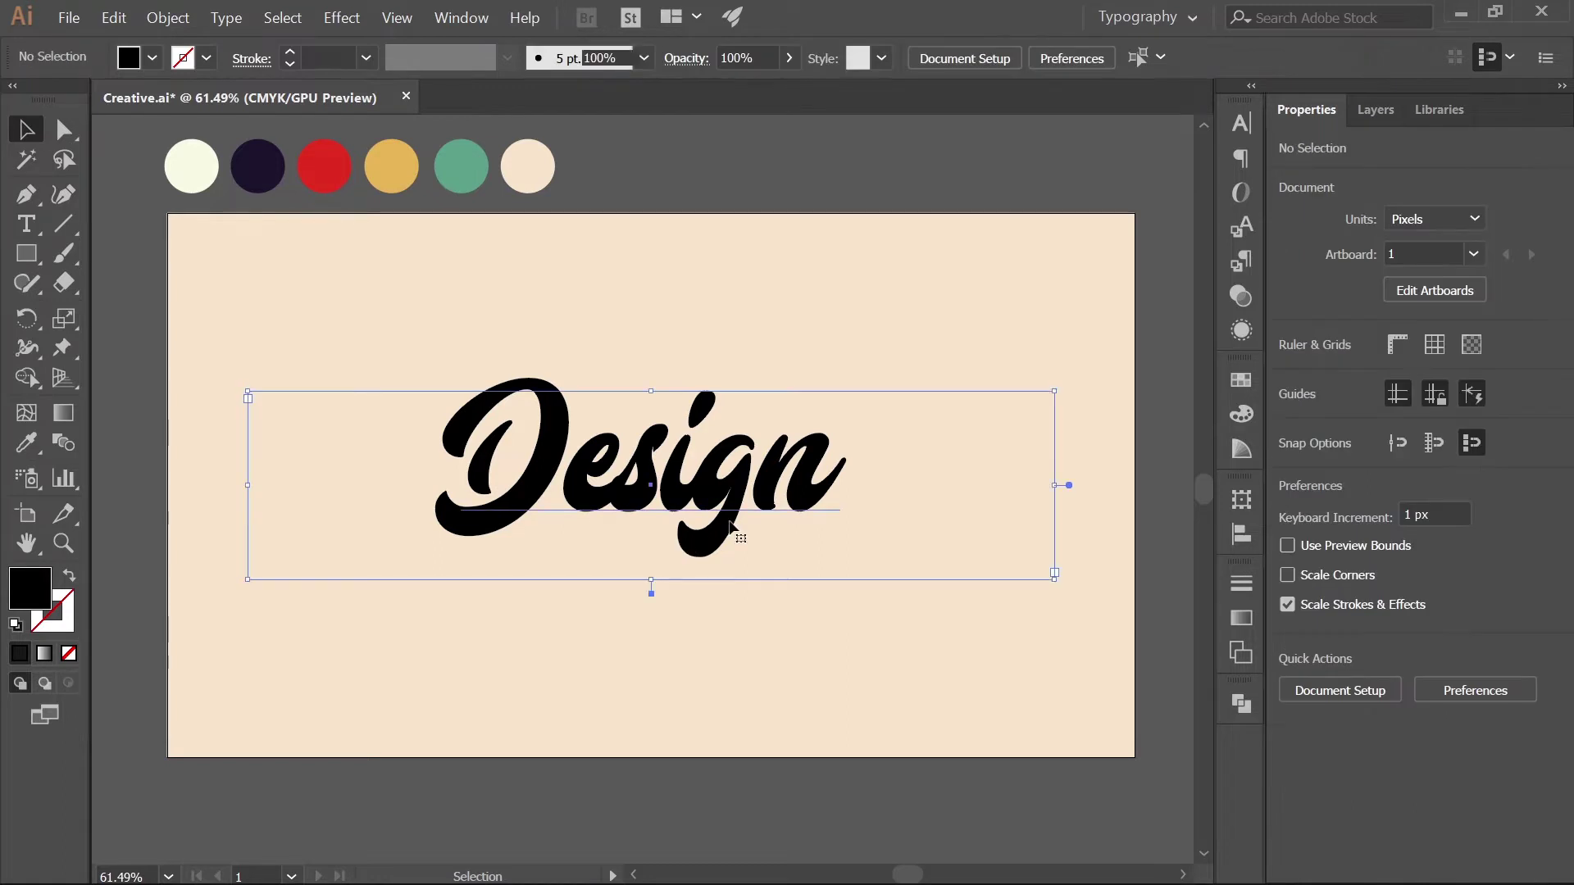
left_click(1242, 332)
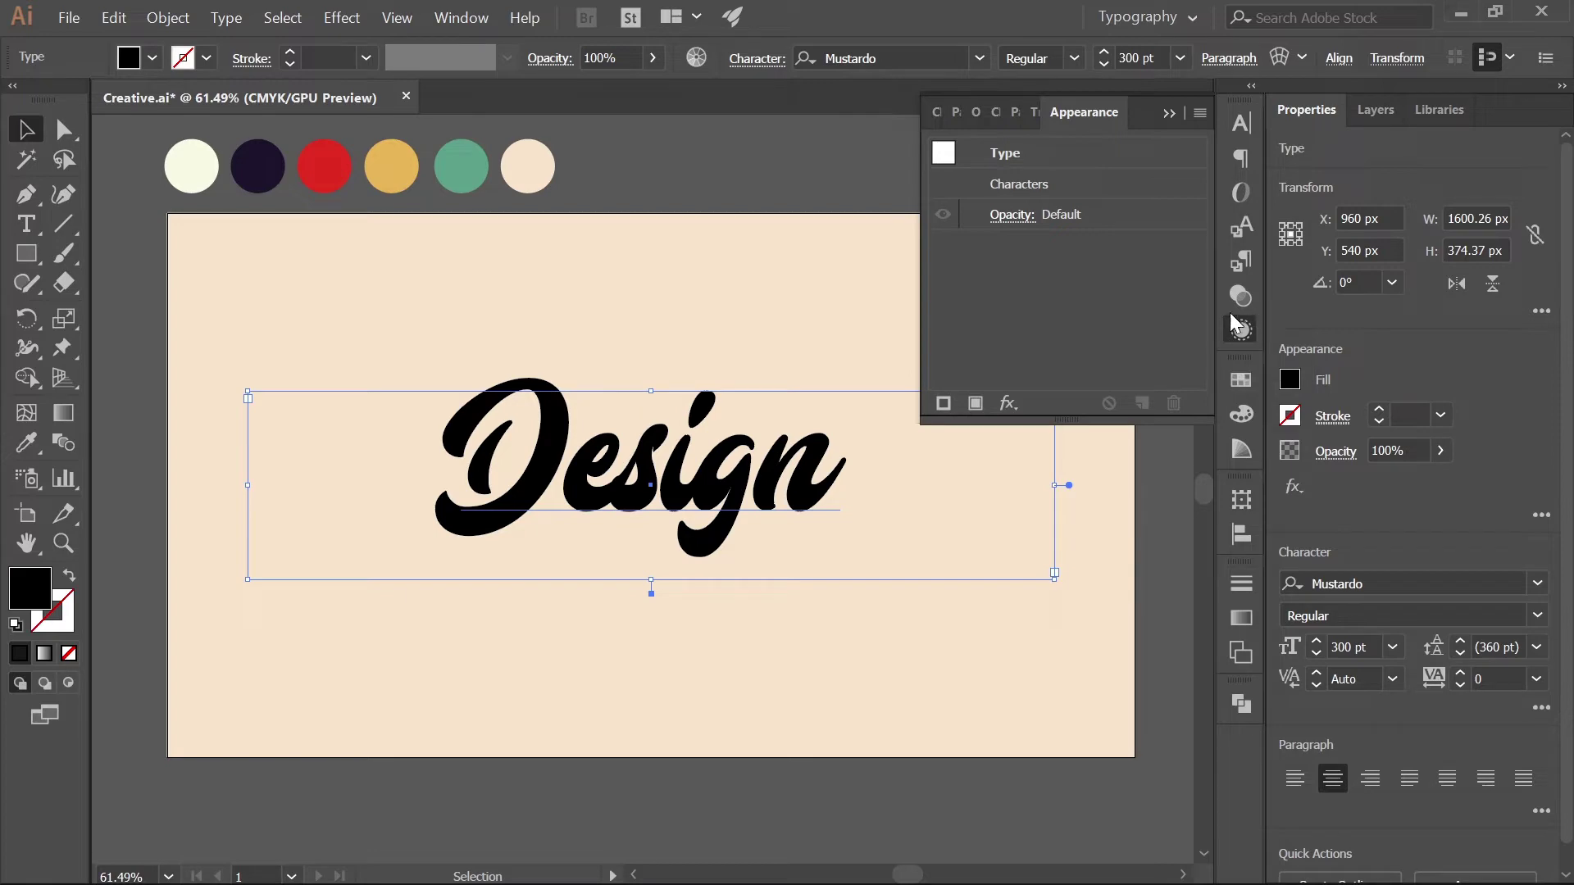
left_click(537, 14)
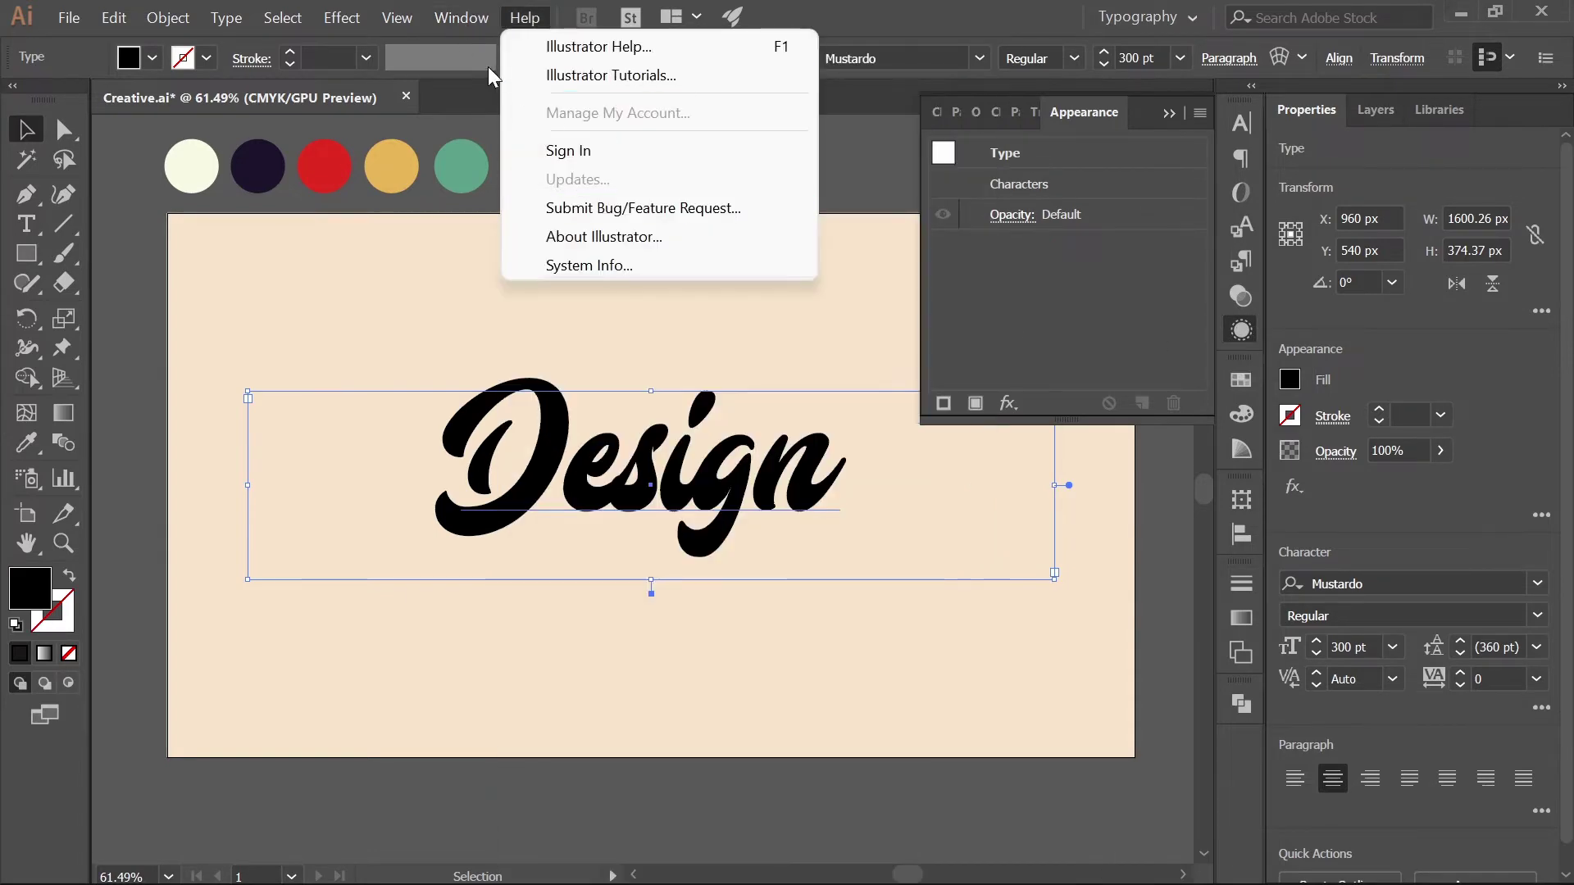
mouse_move(465, 20)
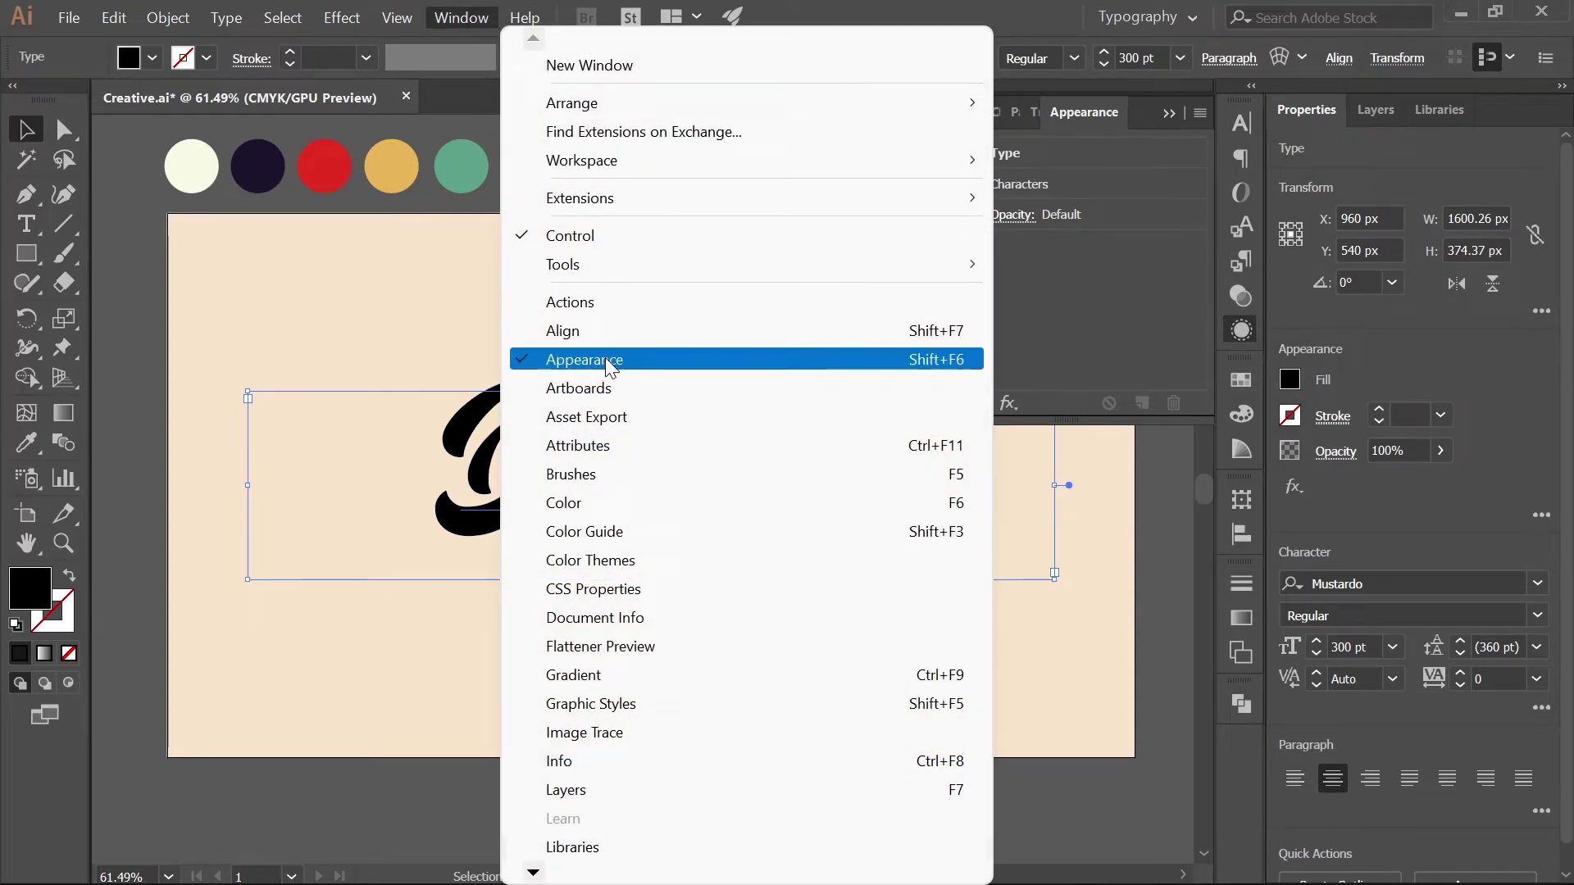
left_click(1090, 326)
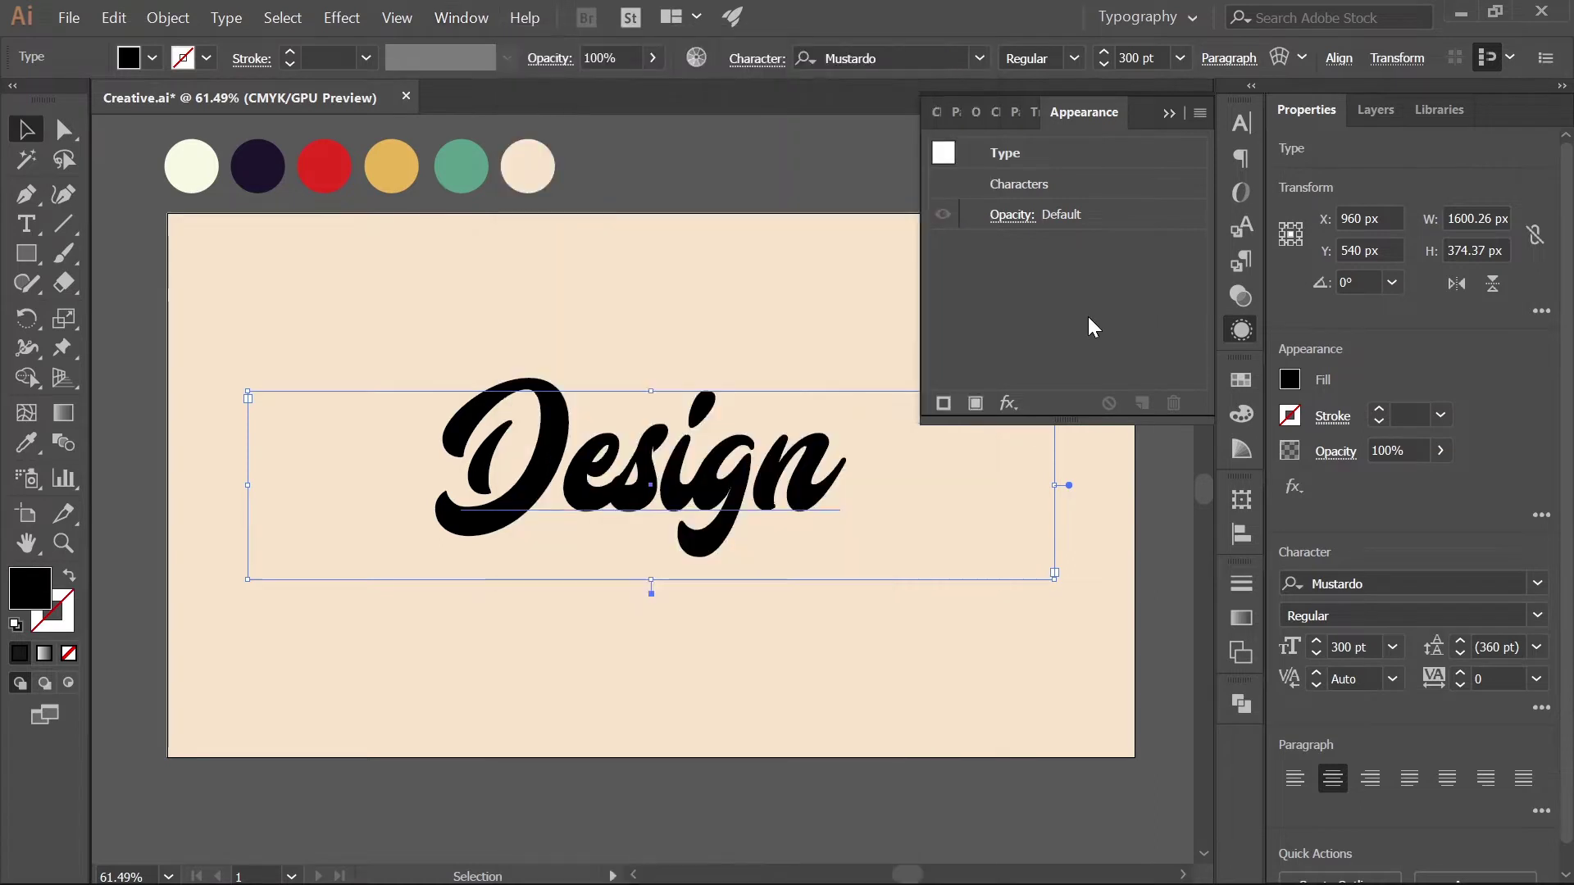
left_click(975, 404)
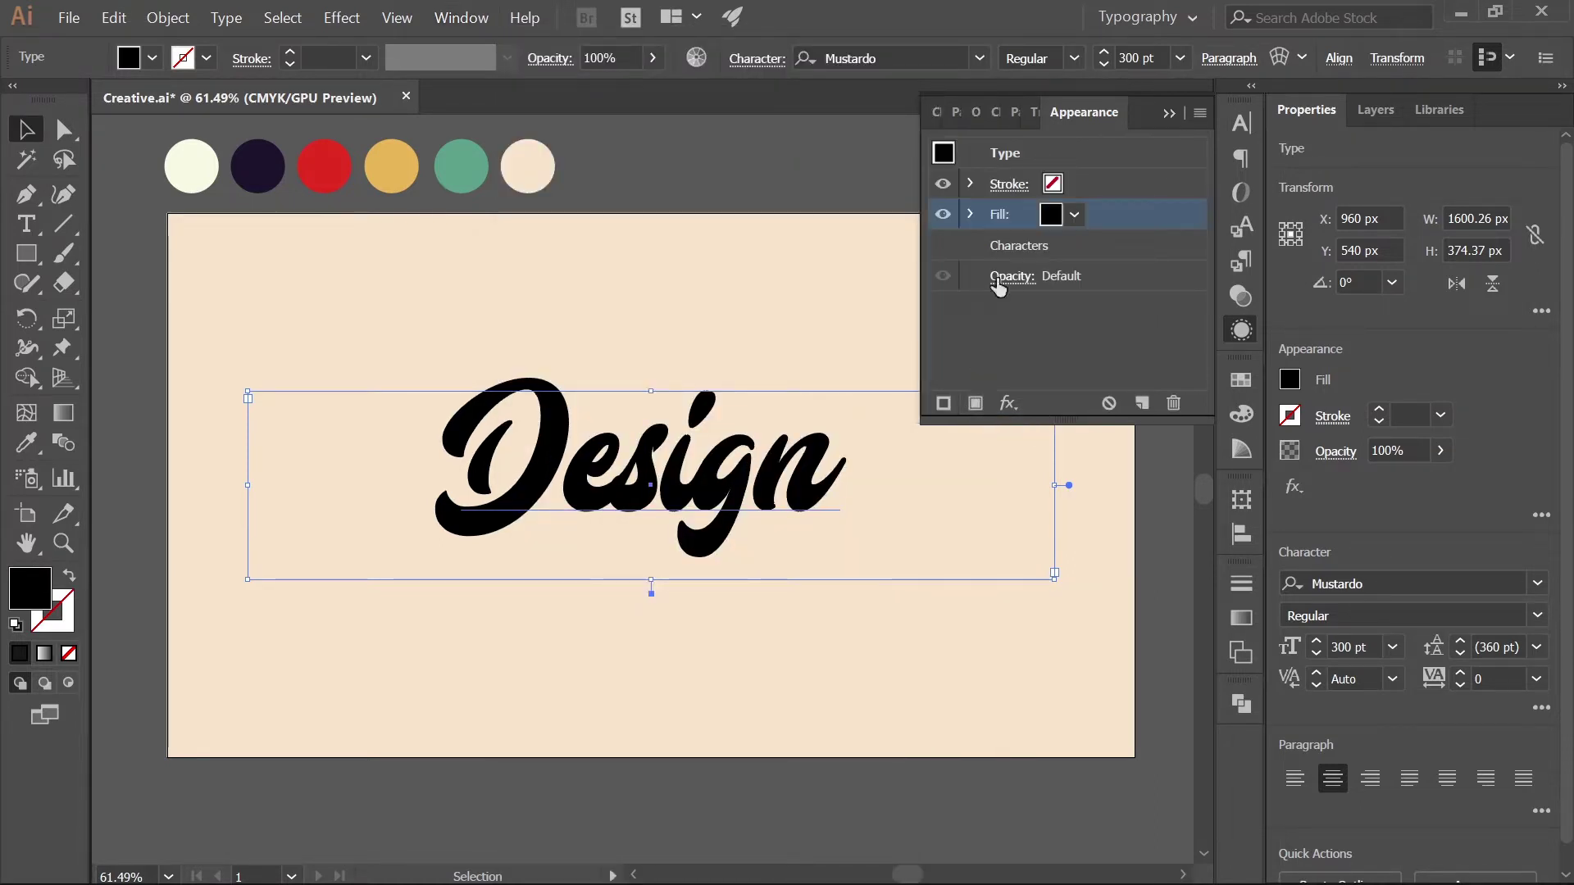
left_click_drag(1124, 218, 1142, 405)
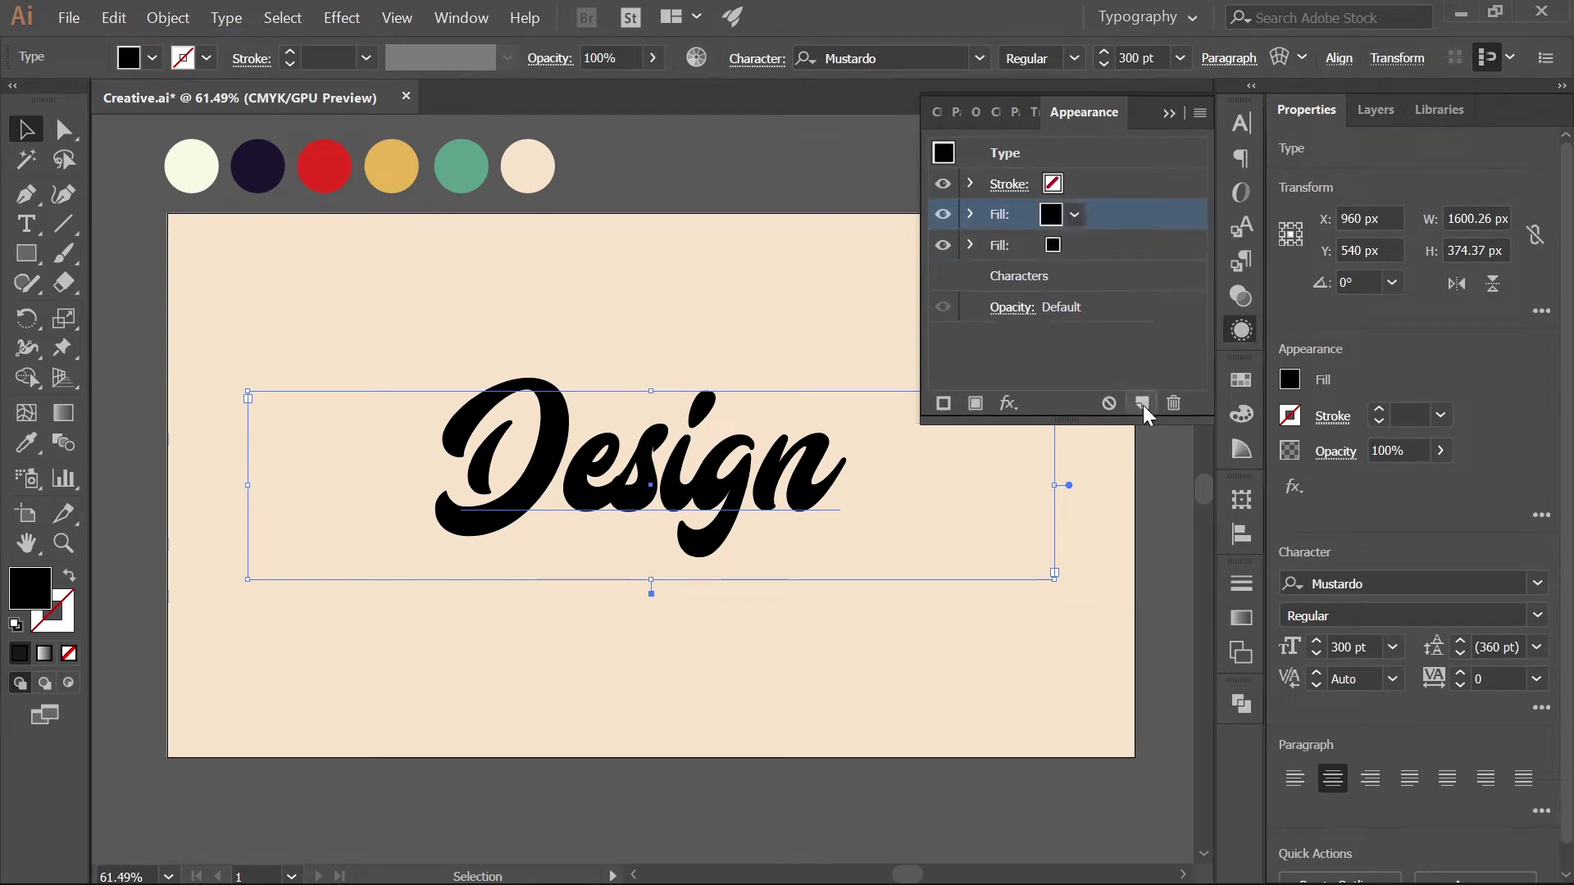
Step: Color the lower fill of the "Design" text with the green sampled from the palette circles
left_click(1055, 248)
key("i")
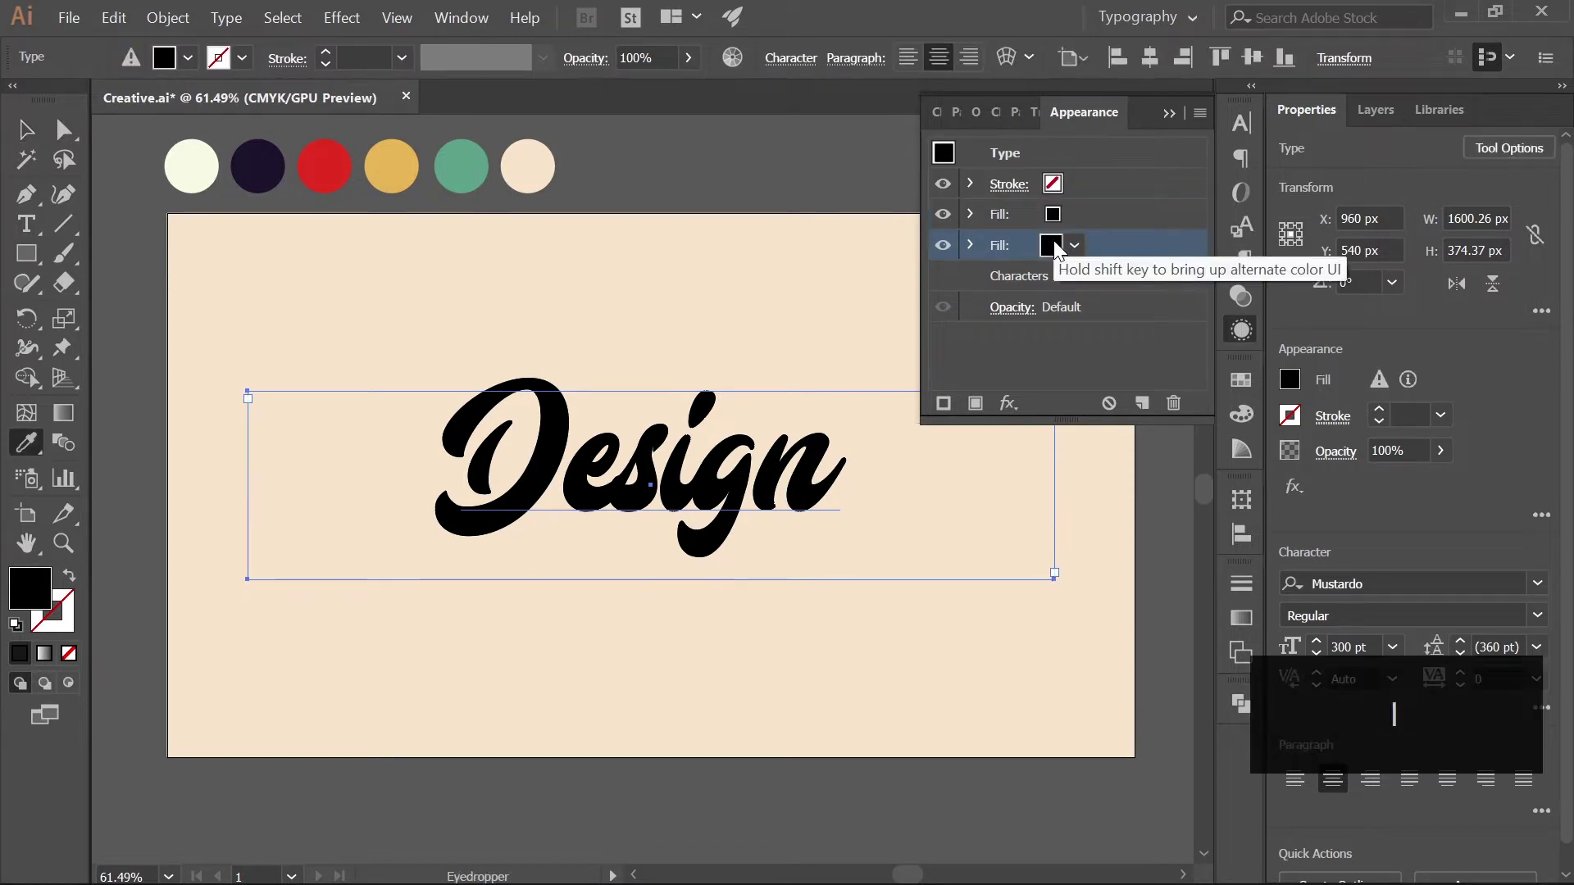
left_click(462, 150)
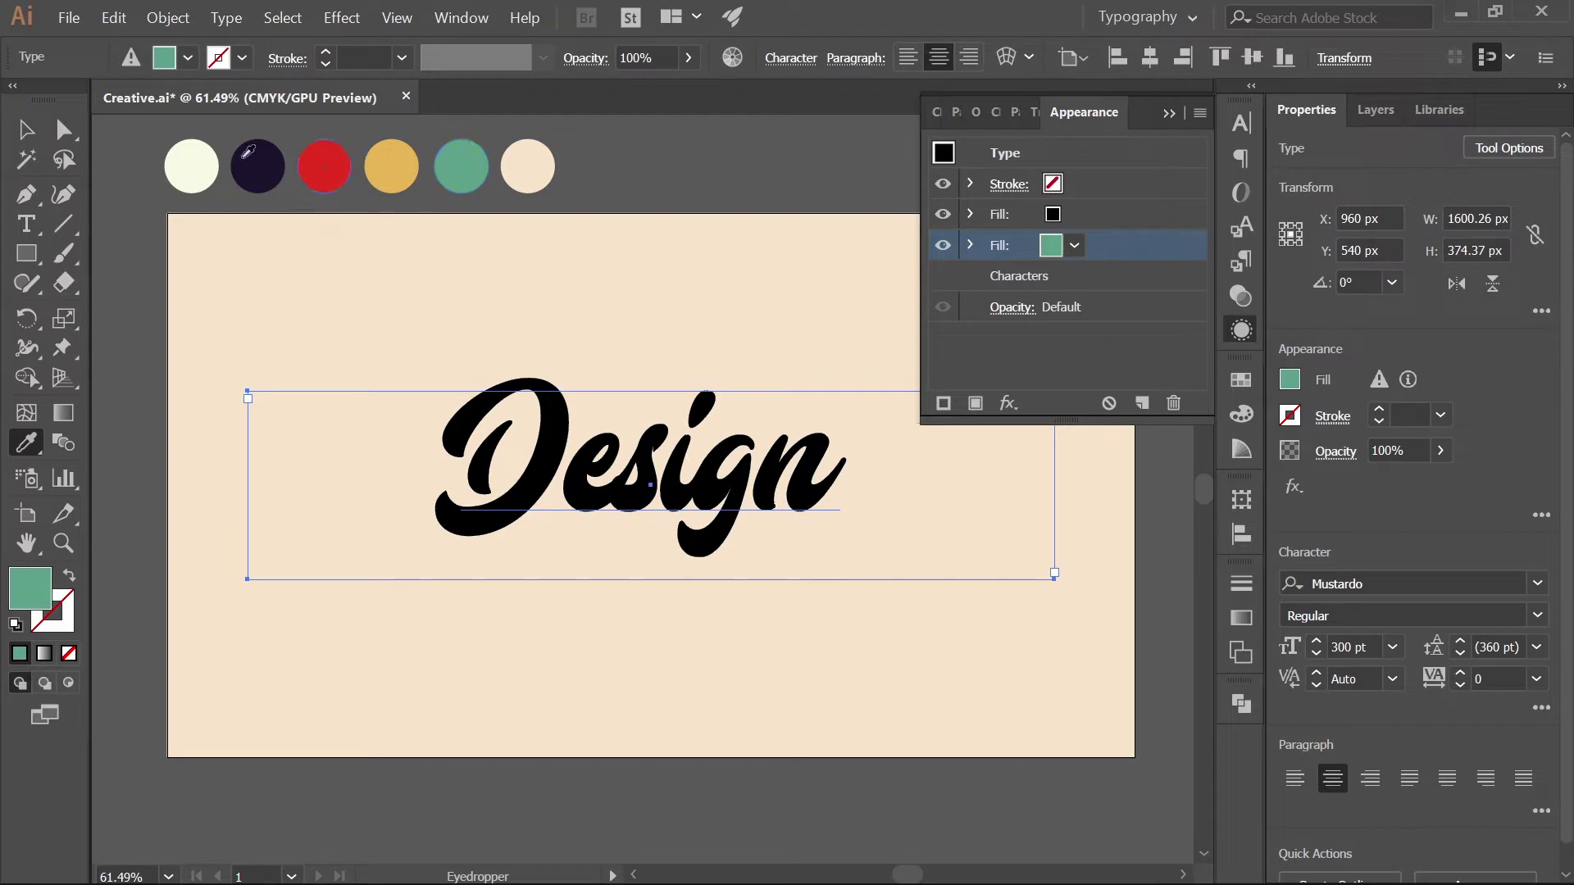
left_click(25, 130)
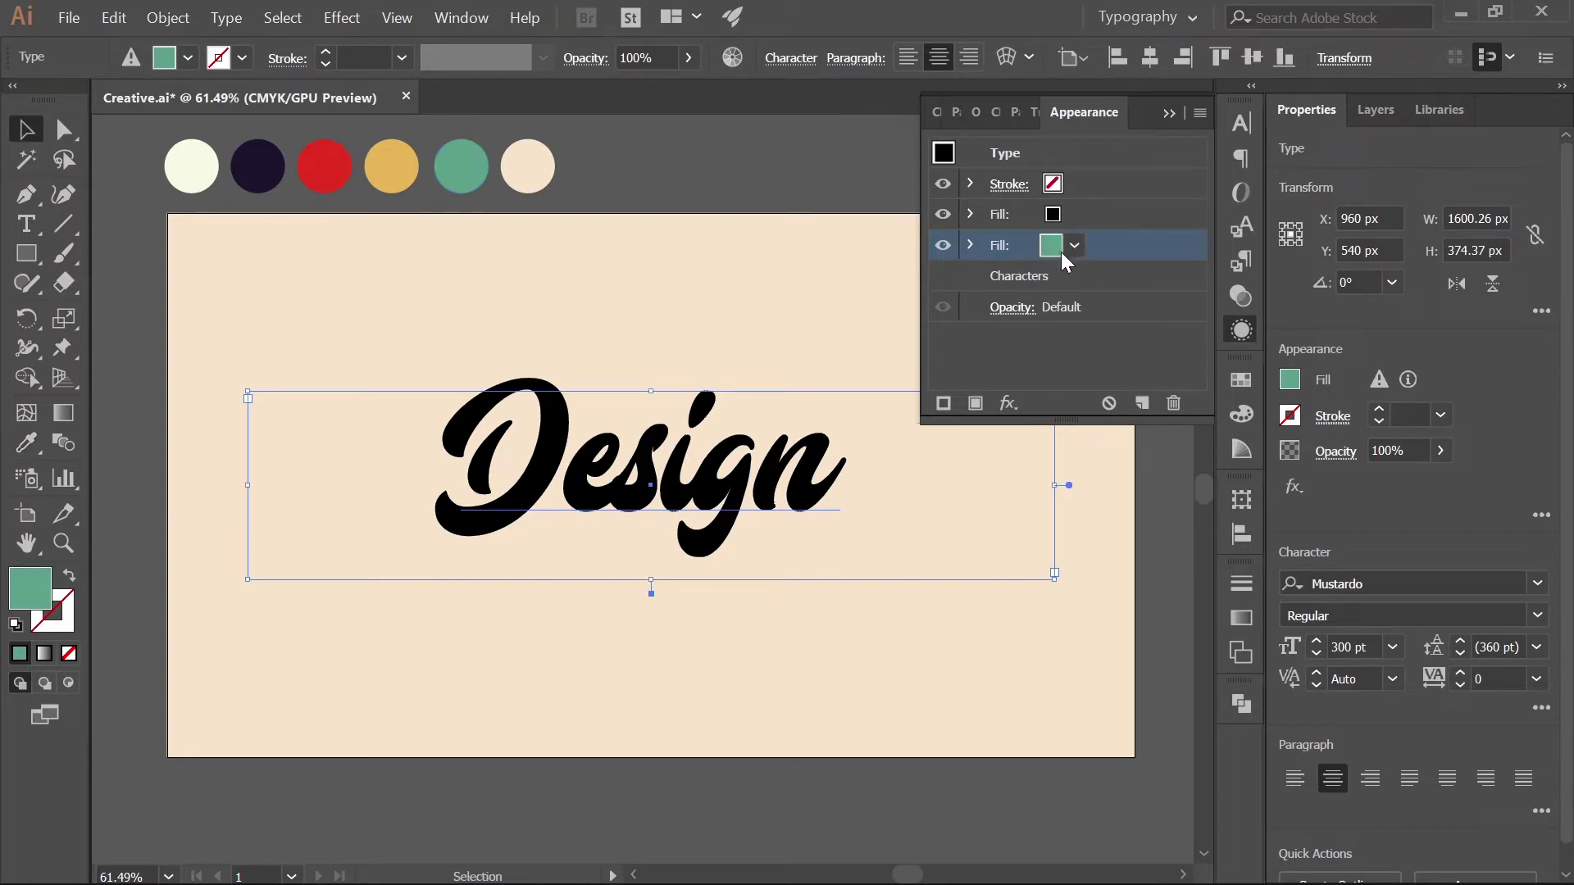
Step: Hide the upper black fill to check the green fill beneath it, and show it again
left_click(1050, 218)
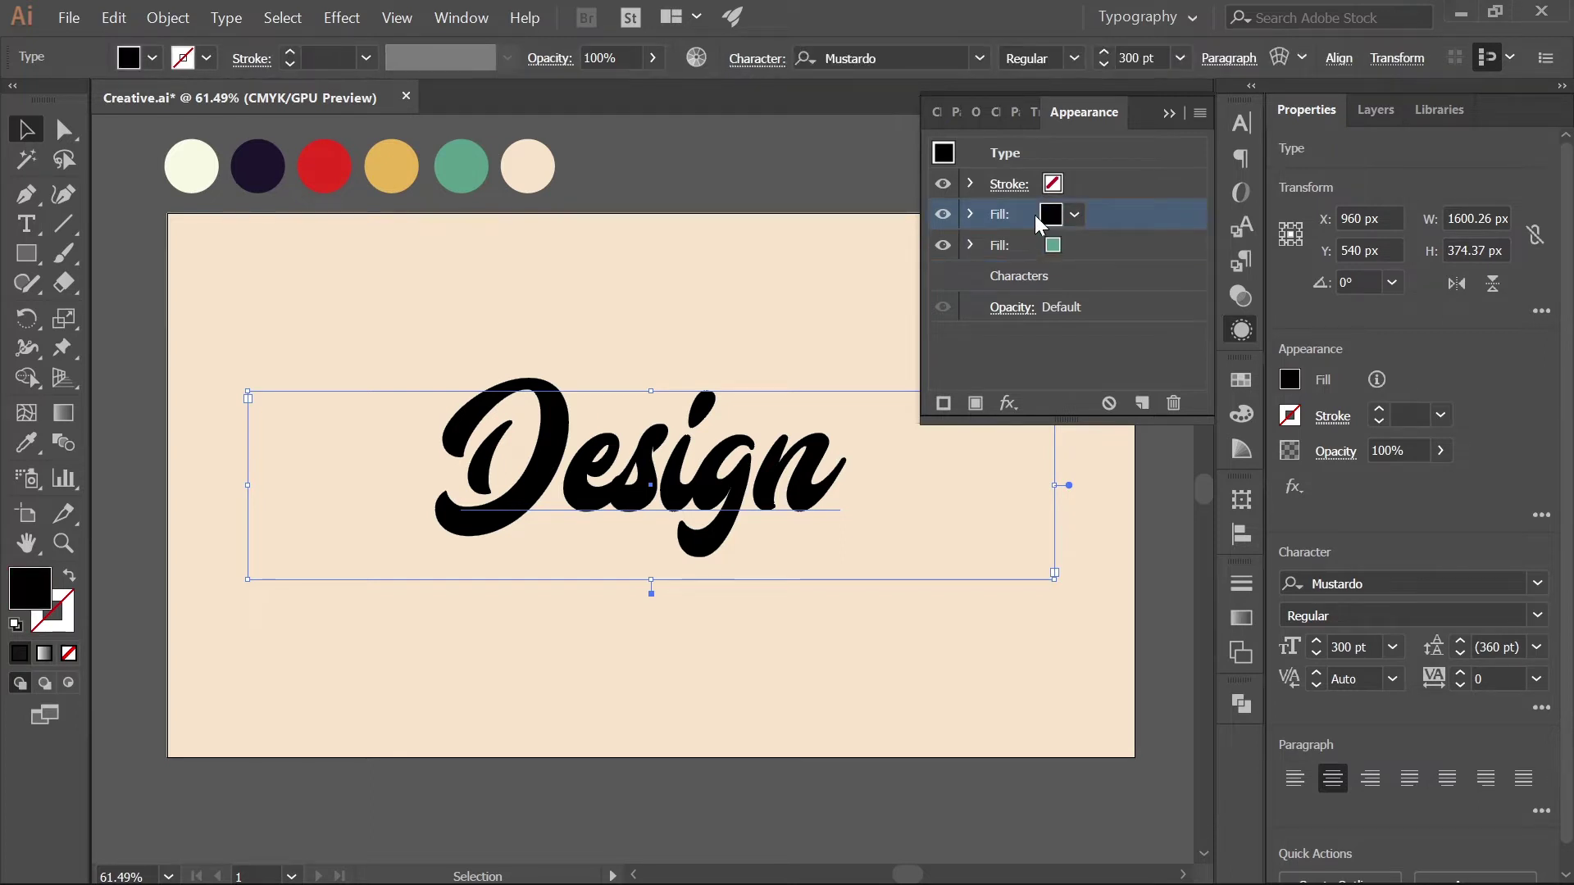
left_click(943, 214)
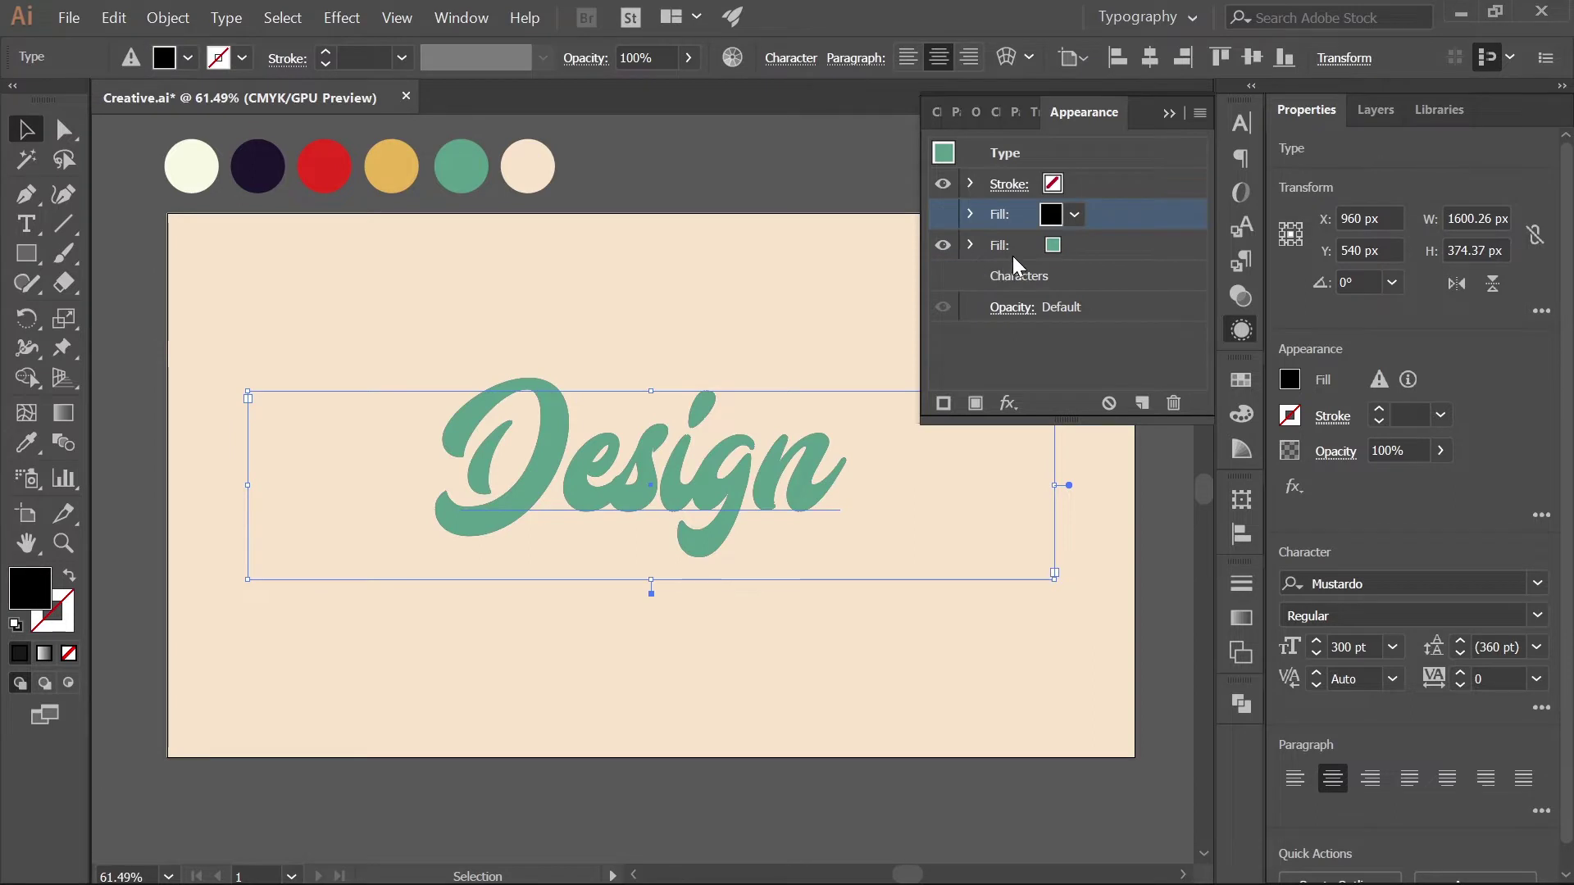
left_click(943, 214)
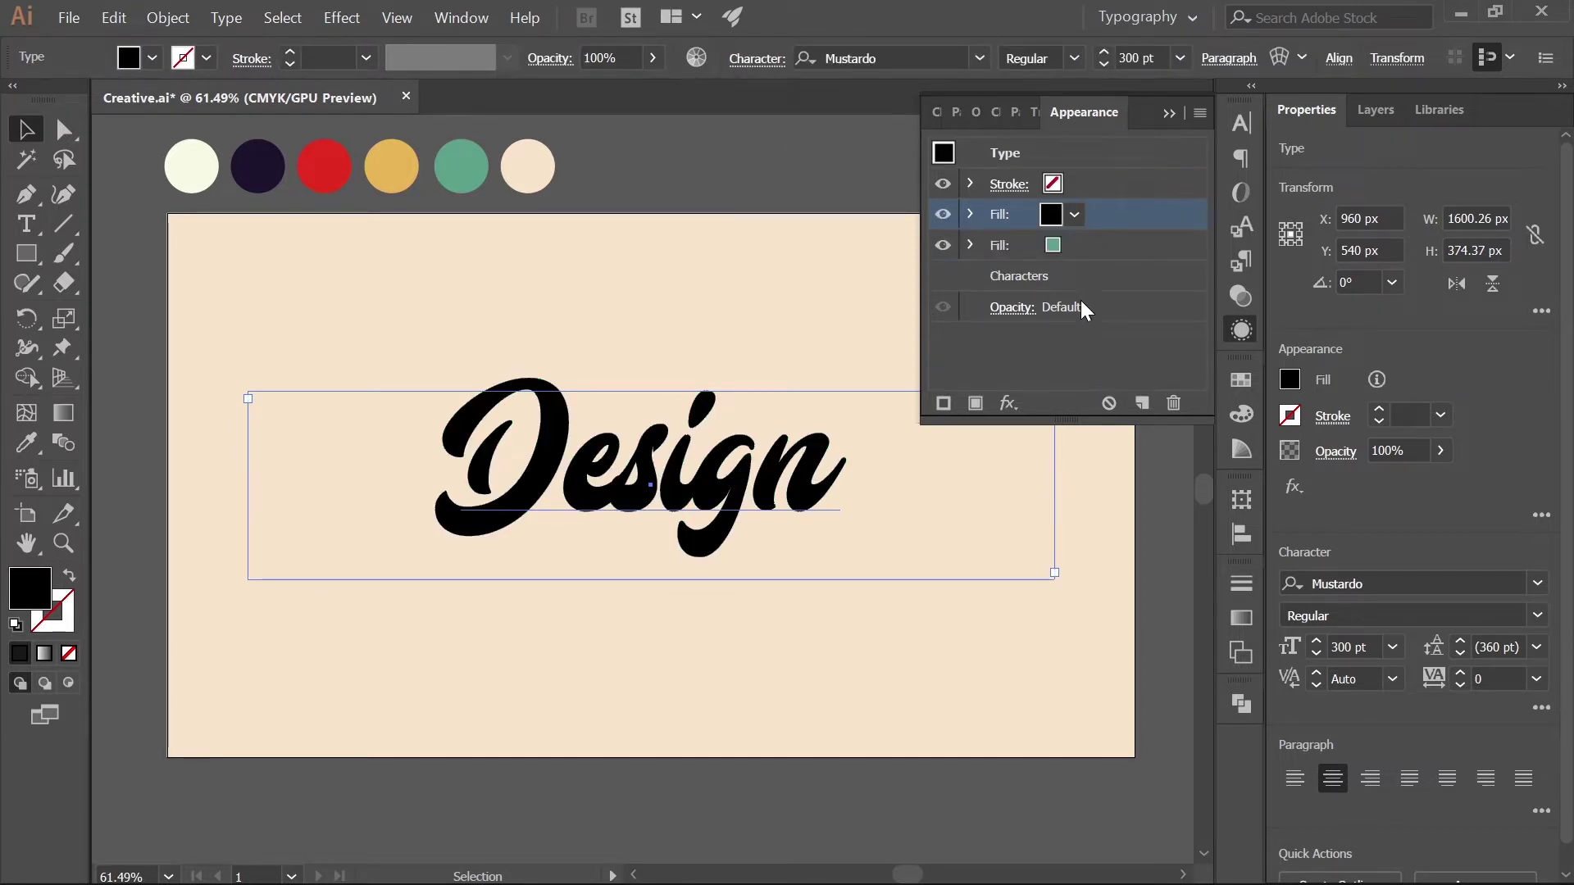
Step: Apply a previewed Transform effect to the green fill with 8 copies, moved 1 px horizontally and 1 px vertically
left_click(1136, 243)
left_click(1007, 402)
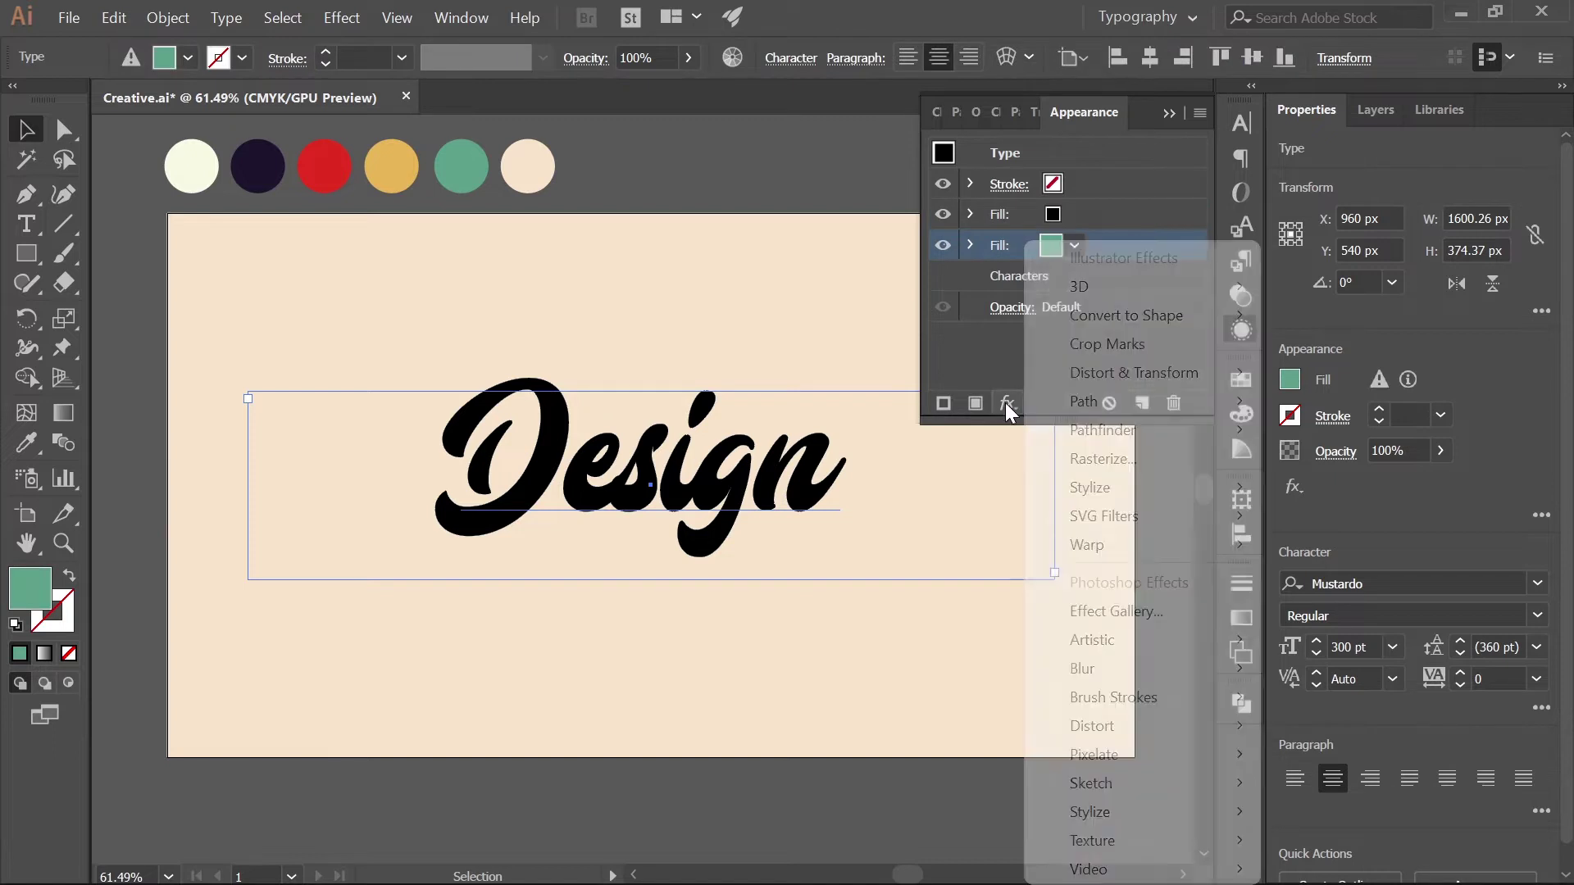
mouse_move(1080, 369)
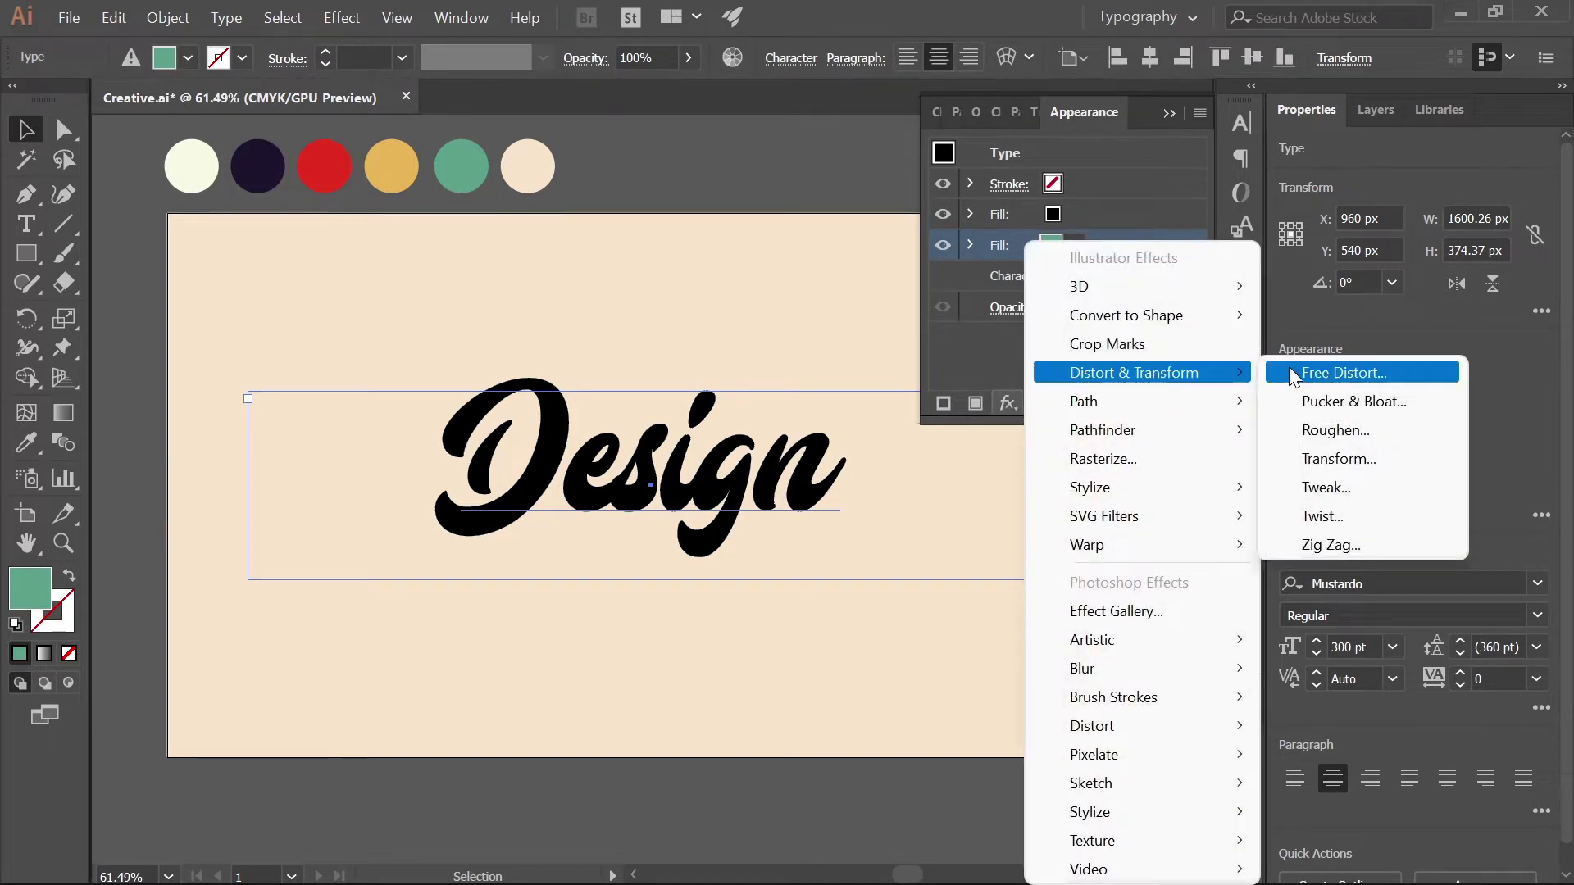
left_click(1331, 455)
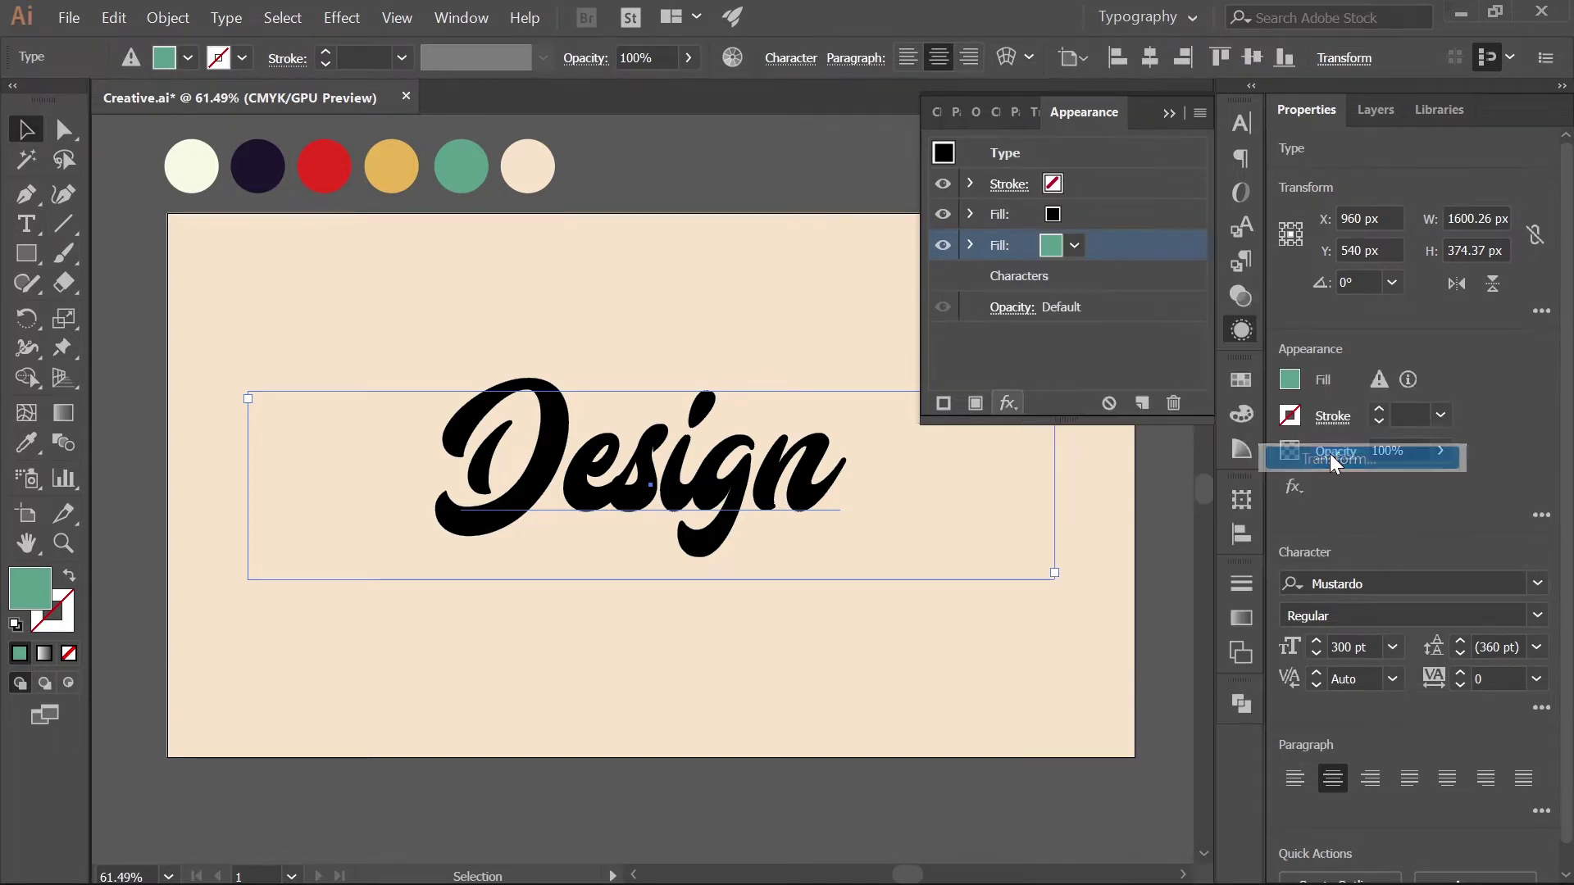
left_click(894, 705)
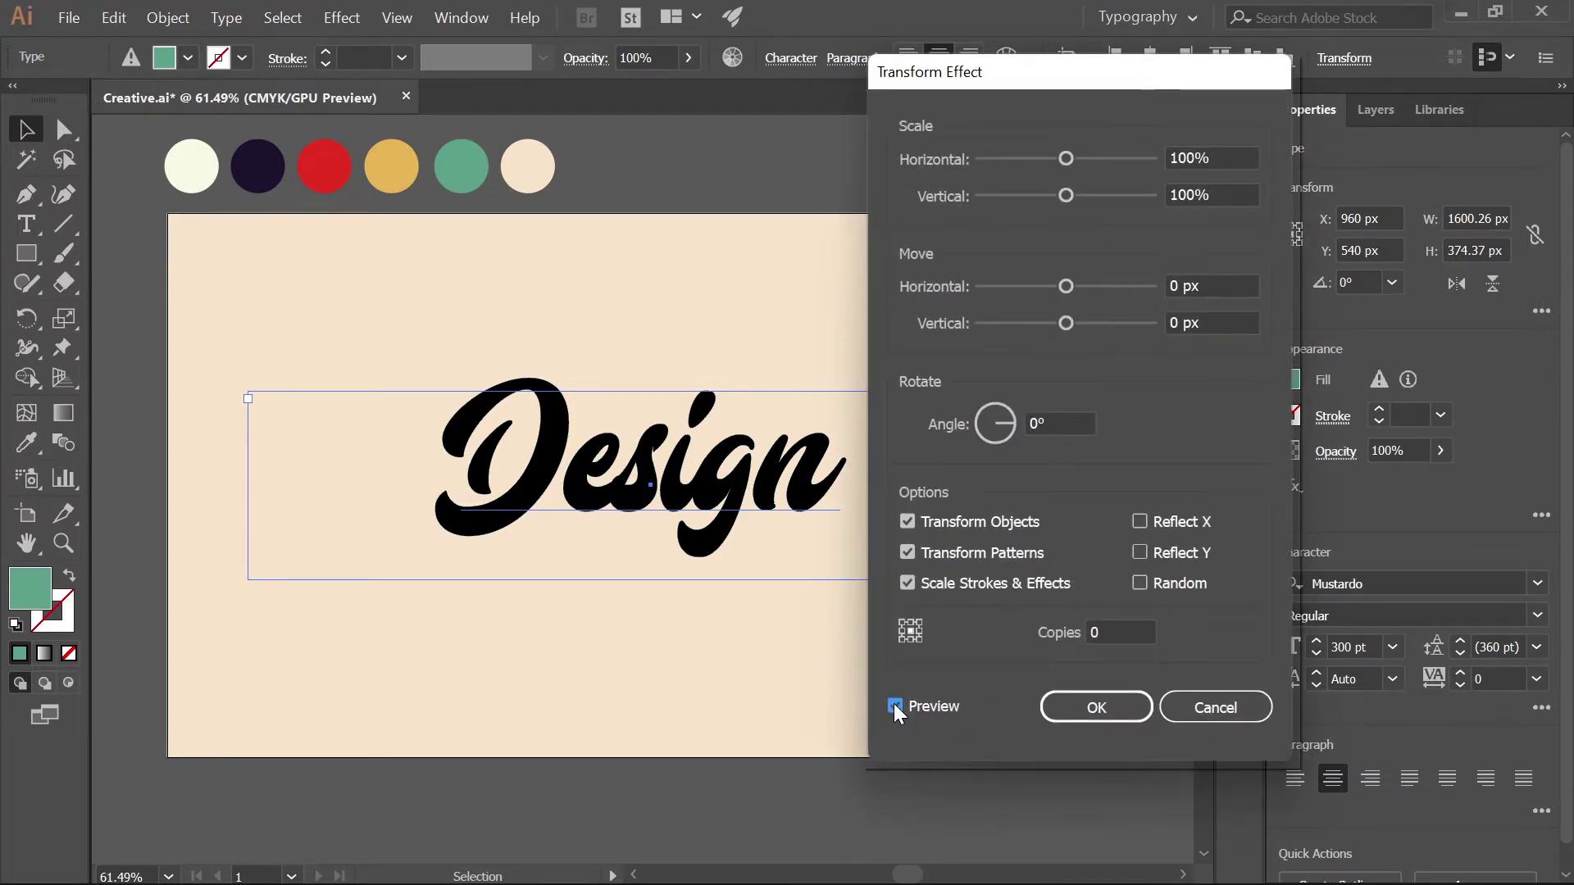
left_click(1126, 633)
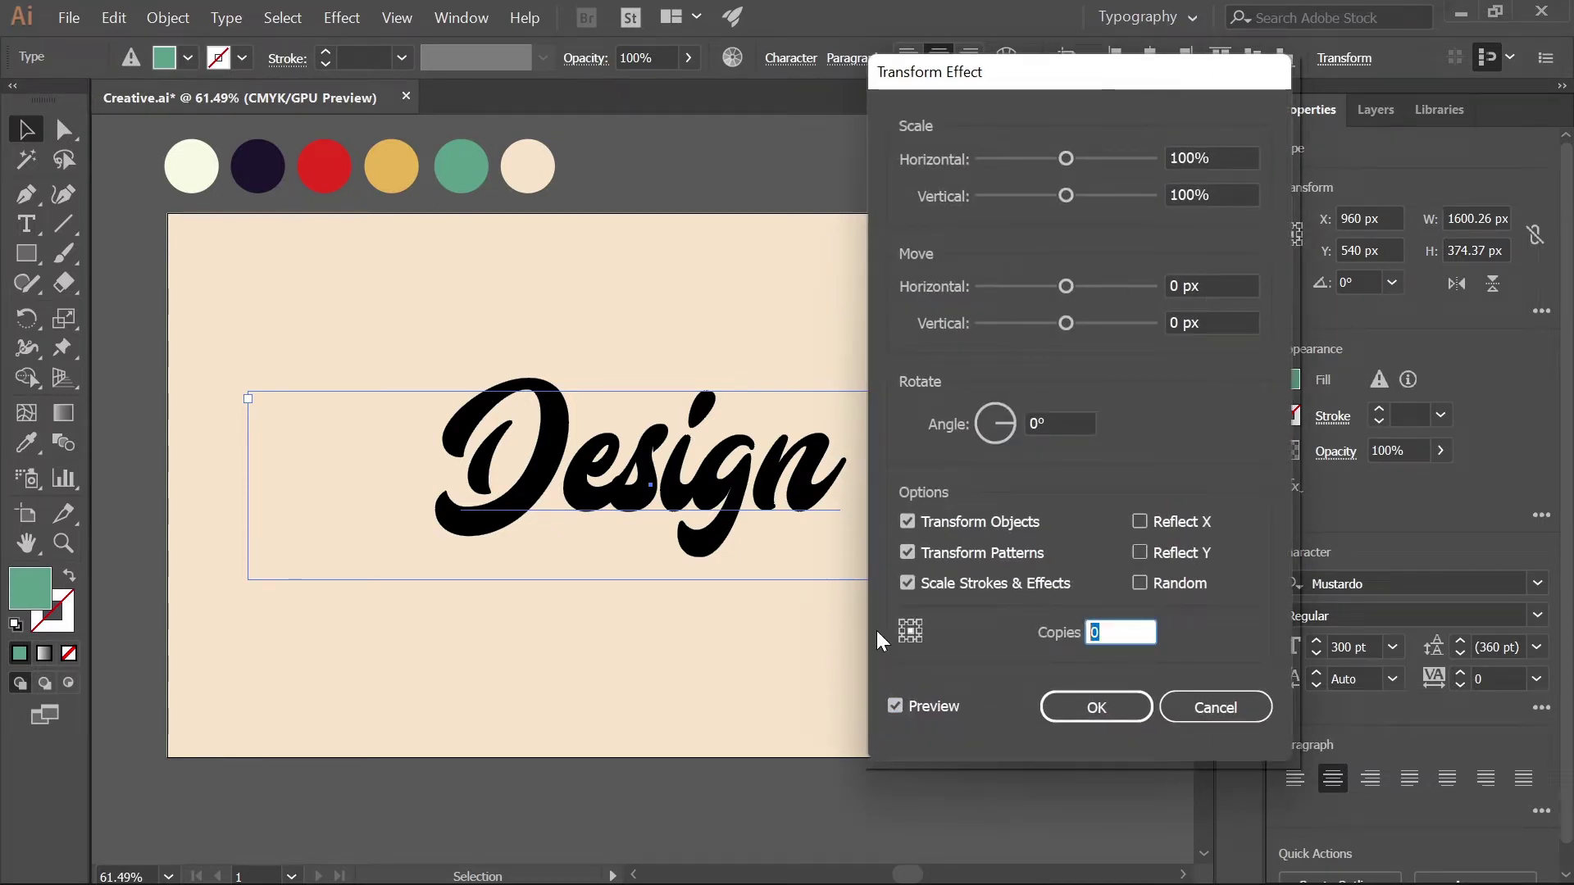
type("8")
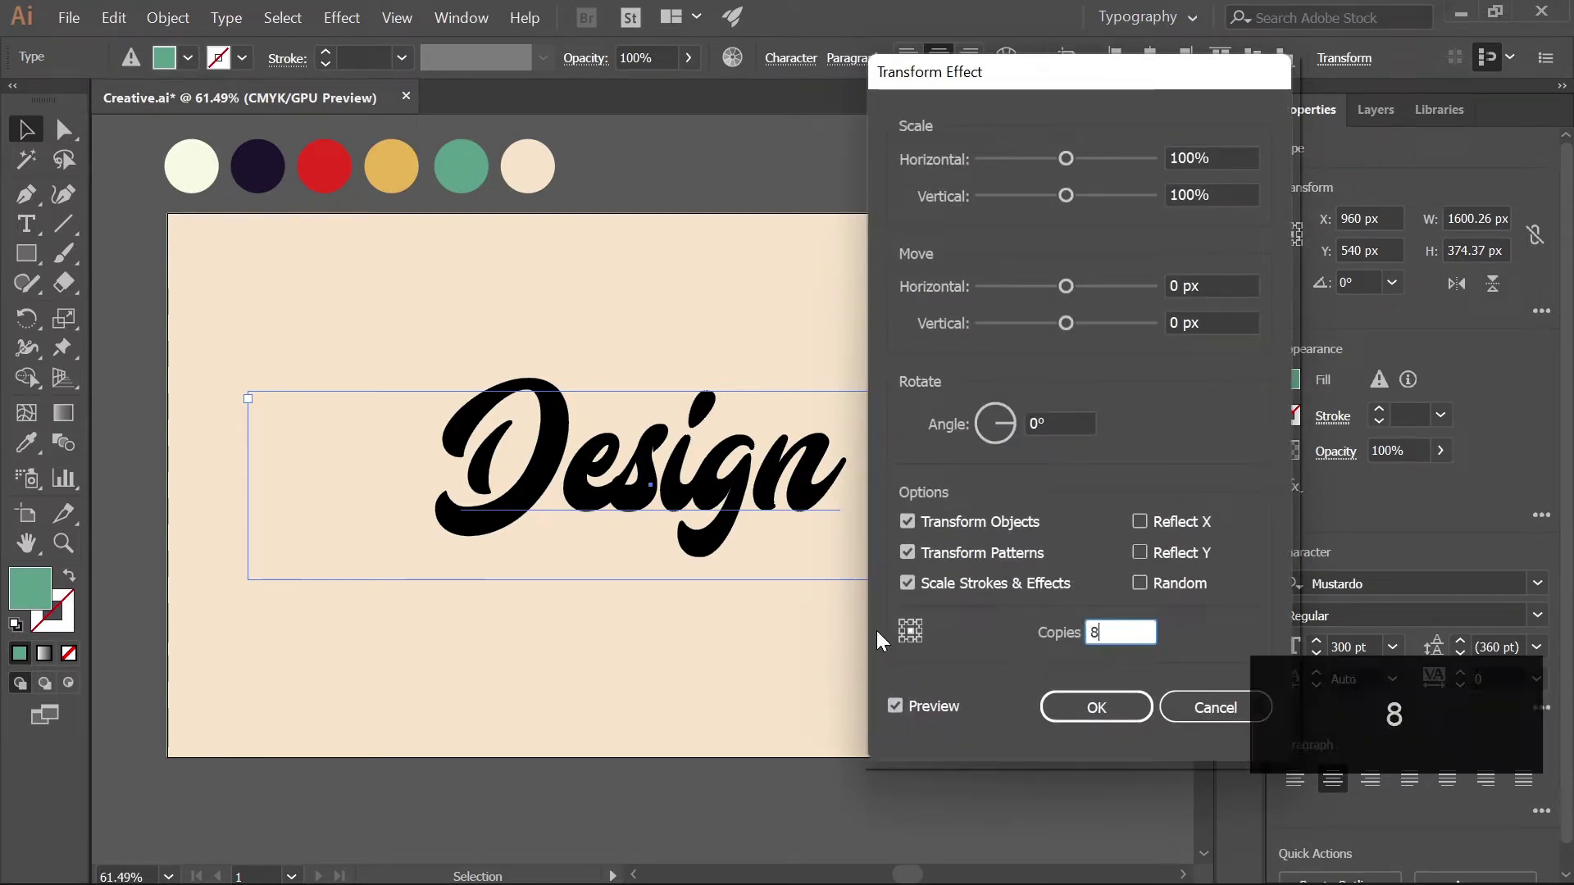
left_click(1220, 285)
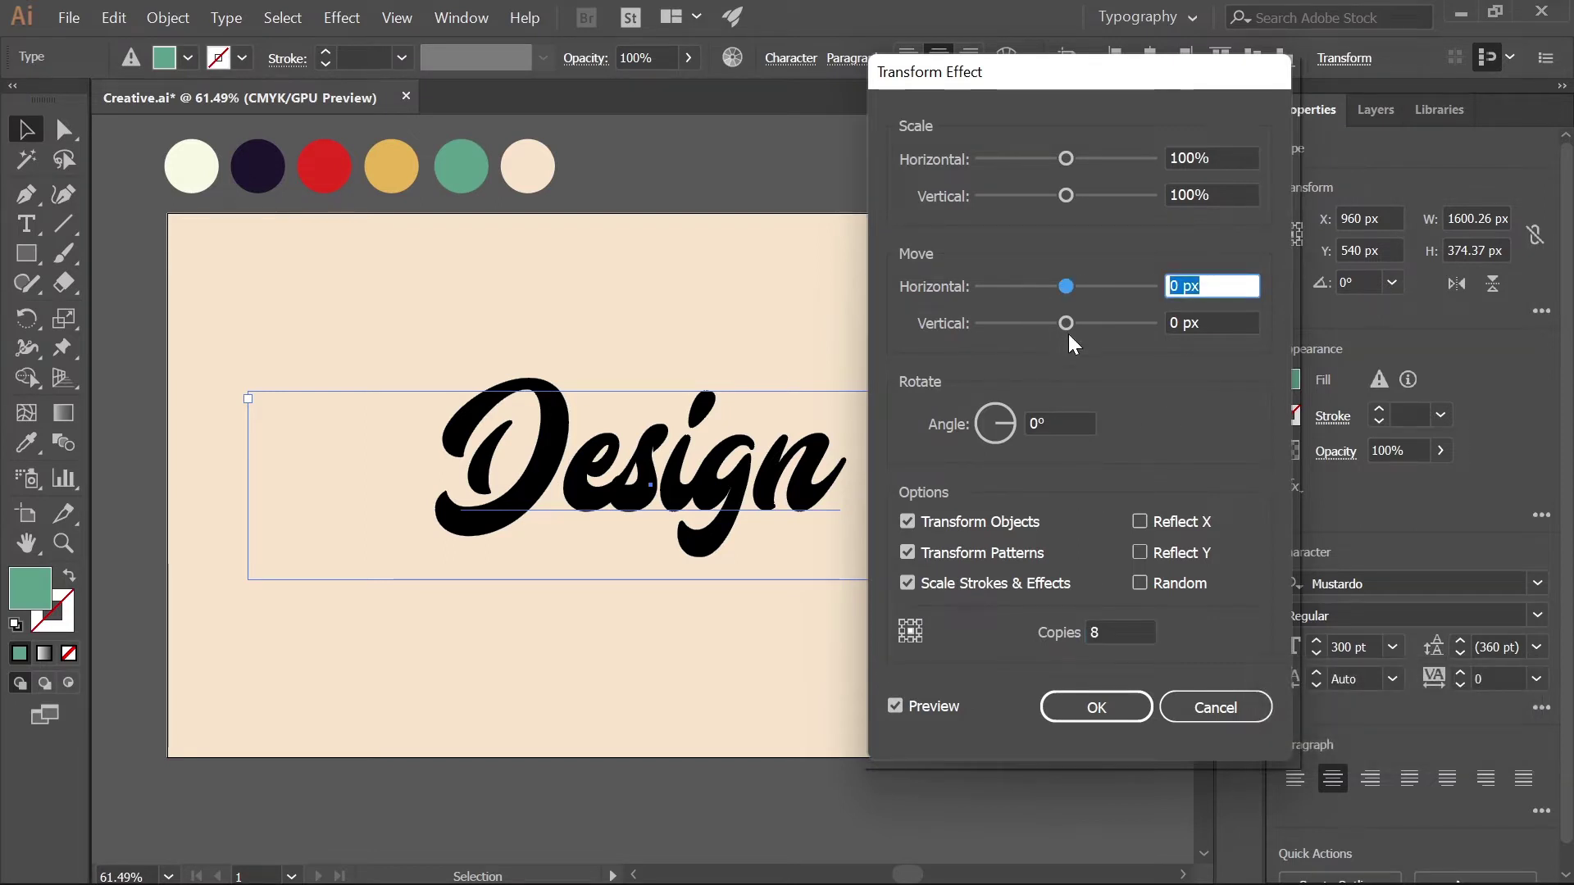
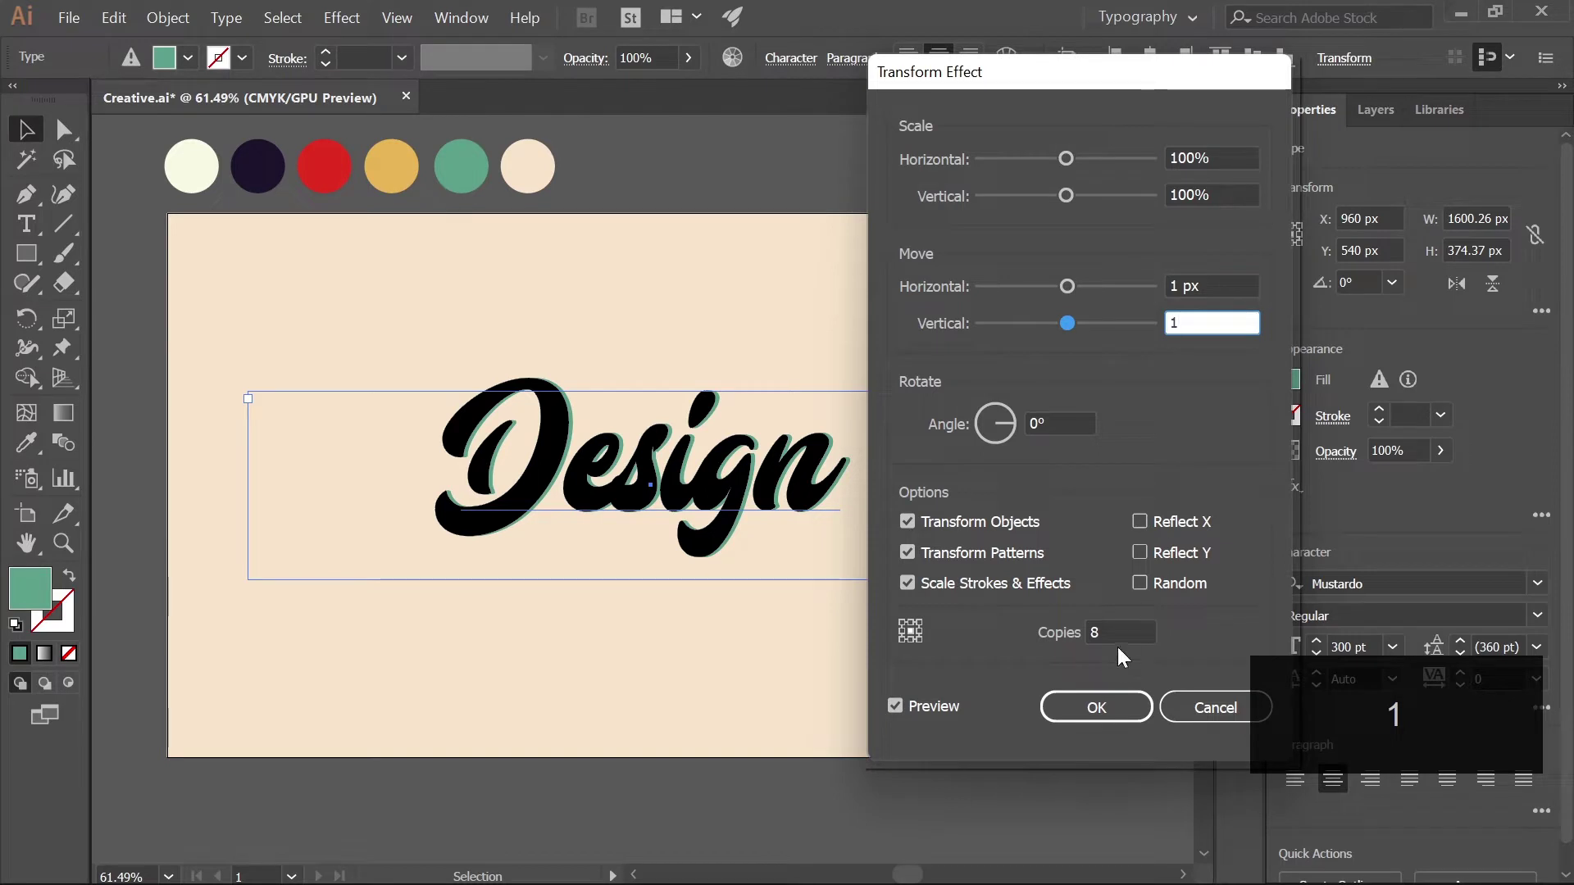
Step: Preview the green fill's Transform effect with 30 copies and with 10 copies
left_click(1119, 632)
key("Up")
key("Up")
key("shift+Up")
key("shift+Up")
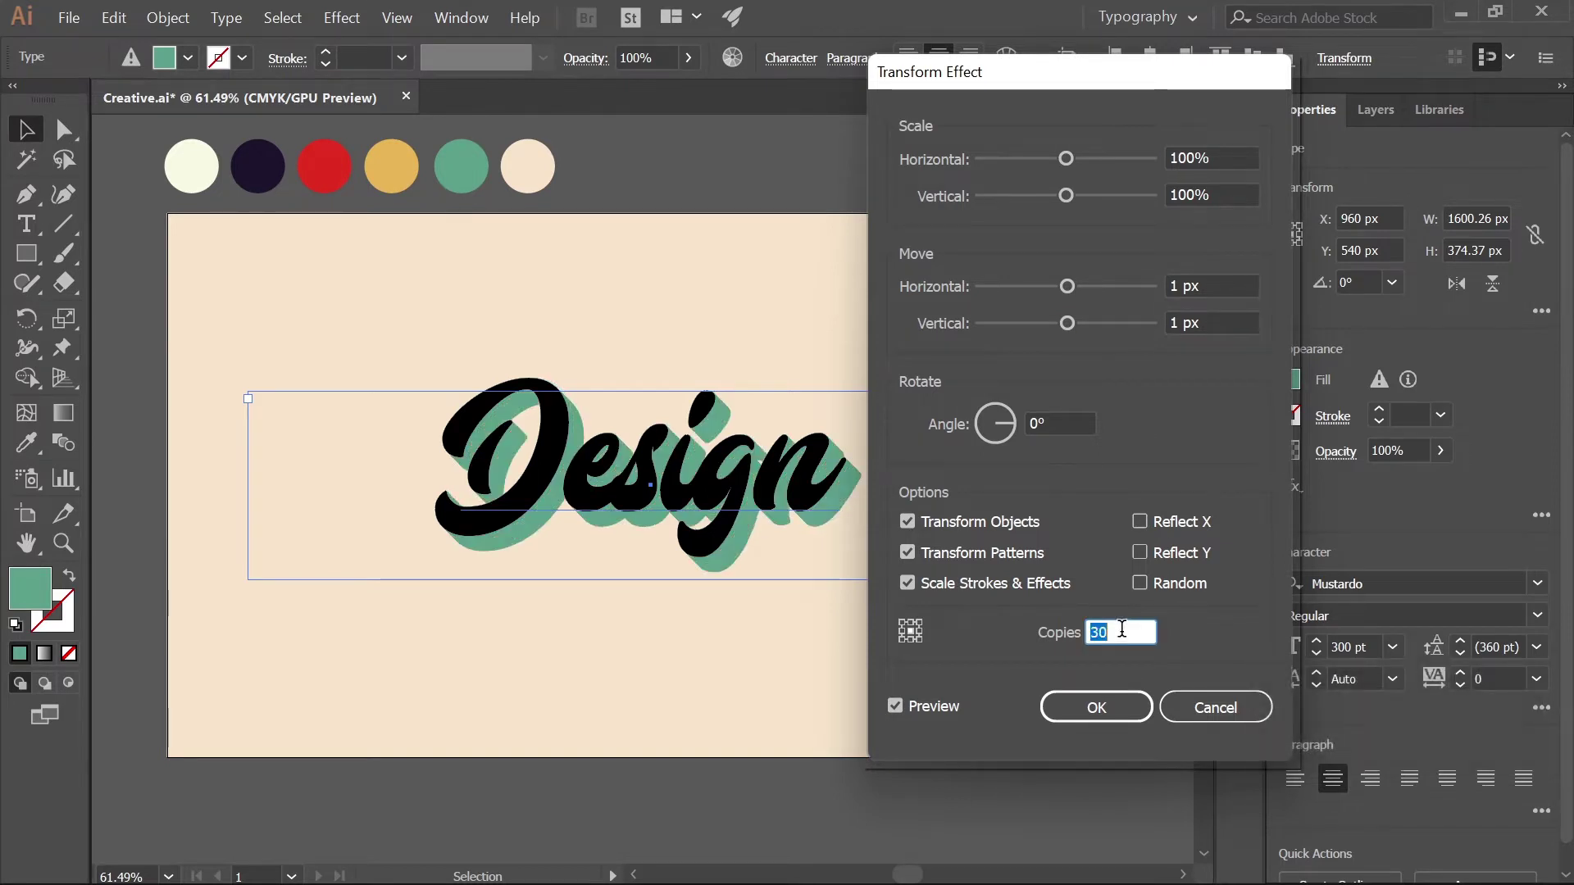
key("shift+Down")
key("shift+Down")
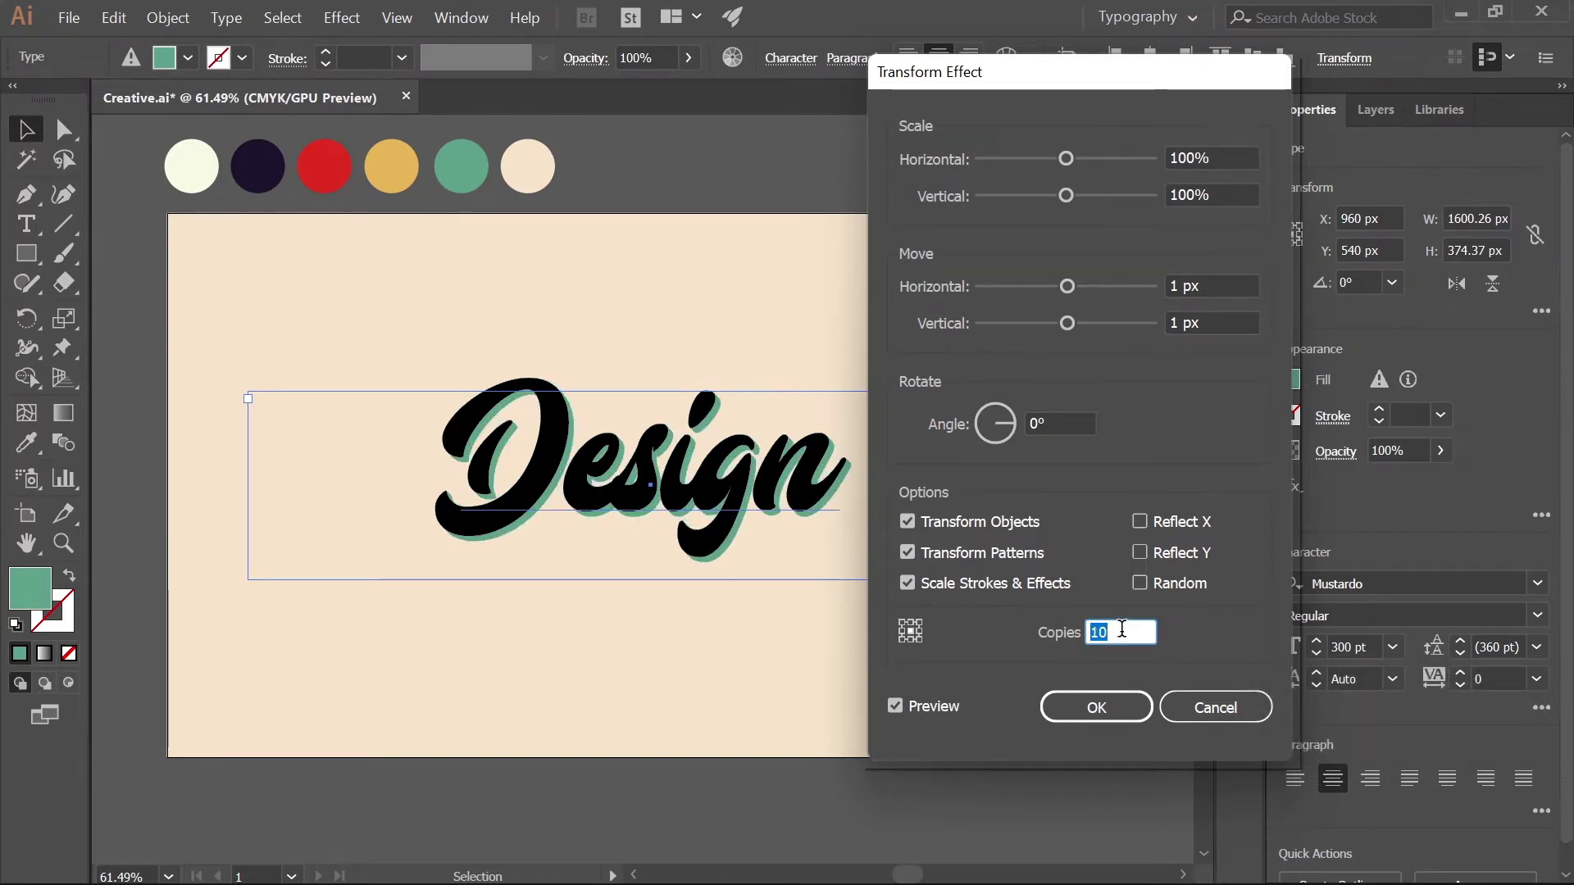
key("shift")
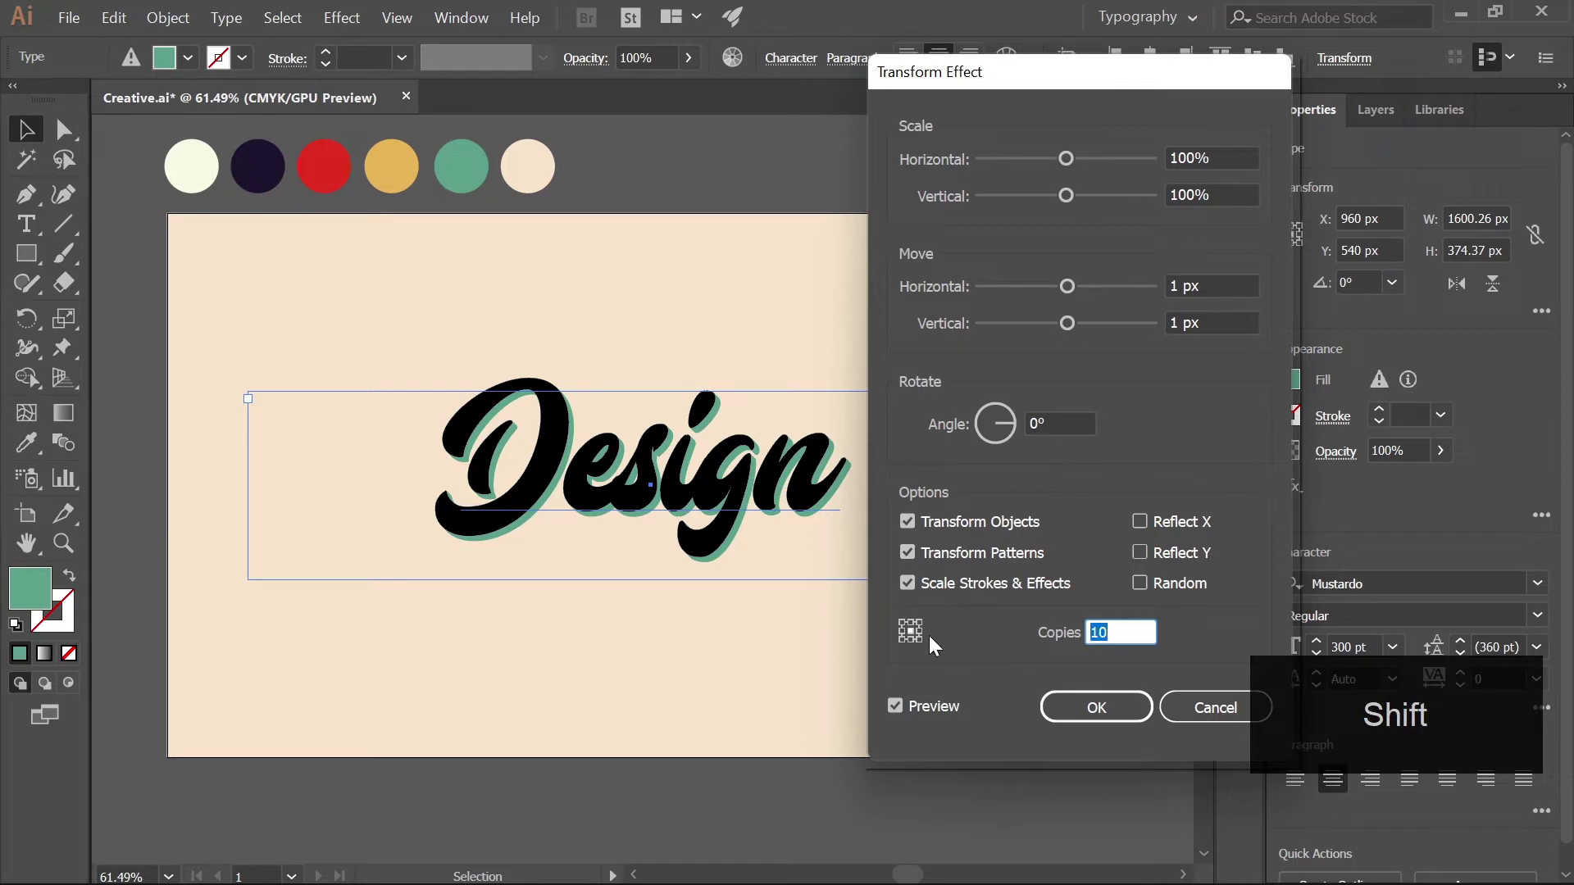
Step: Set the green fill's Transform effect to 8 copies and apply it
type("8")
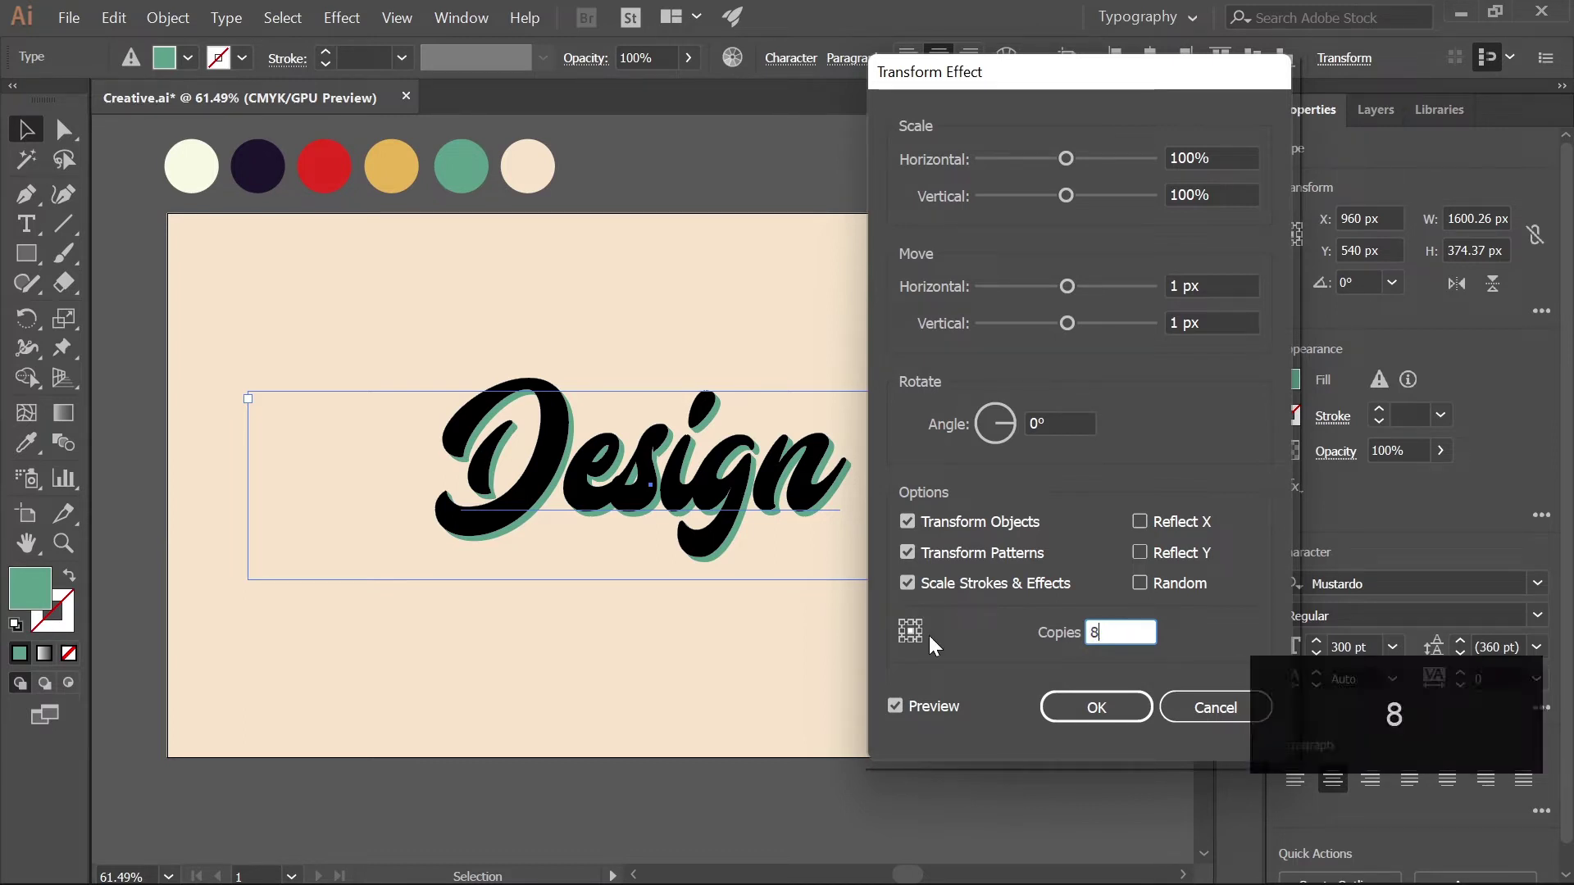
left_click(1099, 706)
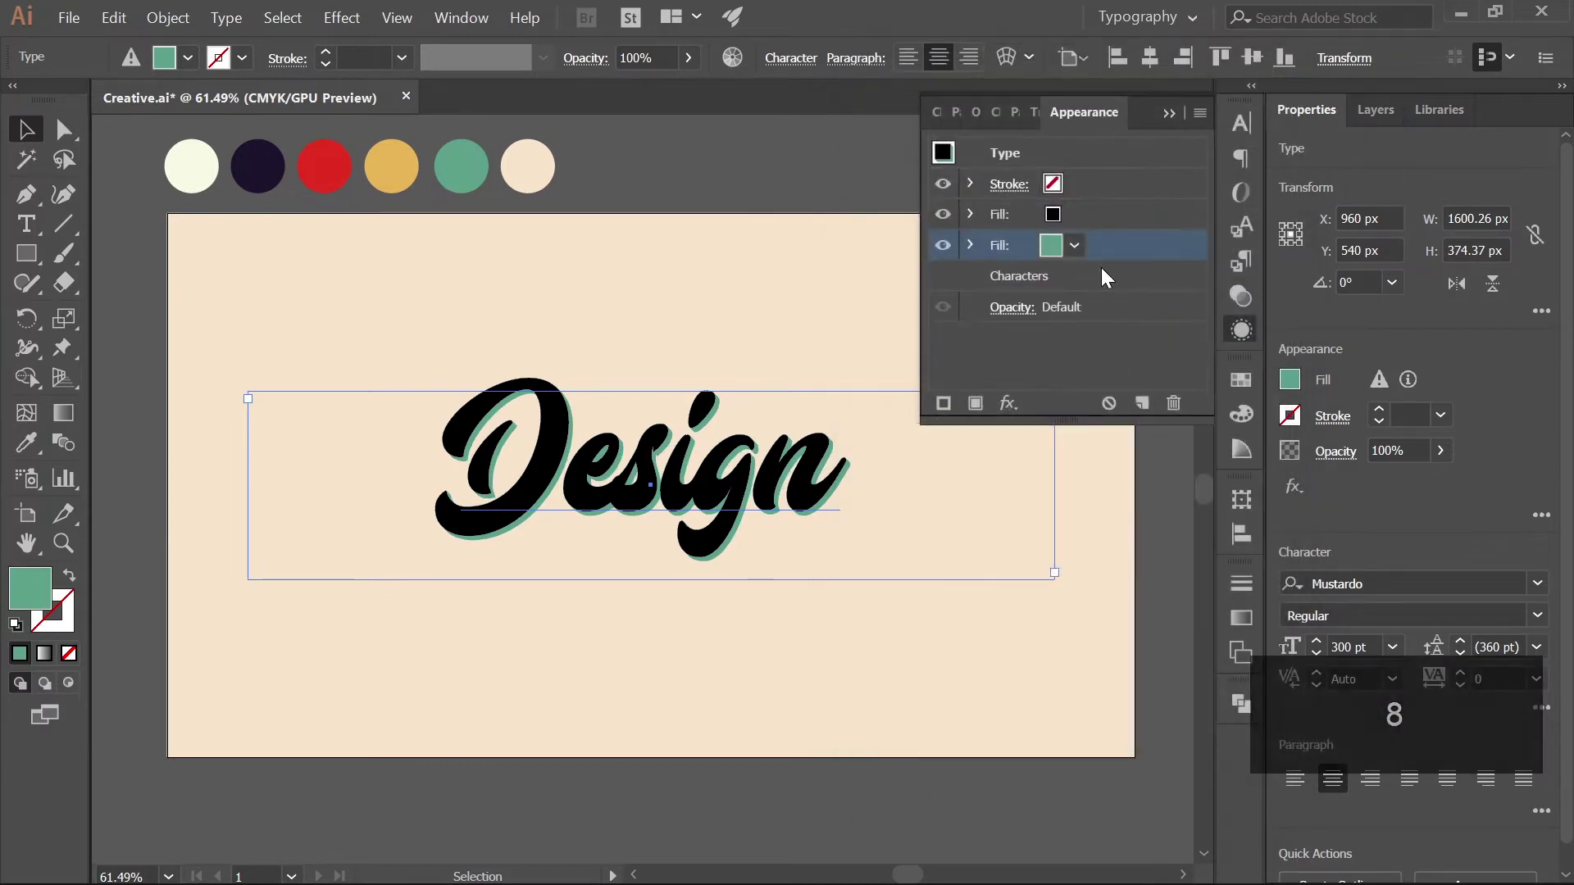
Step: Duplicate the green fill of the "Design" text and color the lower copy with the dark navy sampled from the palette circles
left_click_drag(1126, 247, 1148, 406)
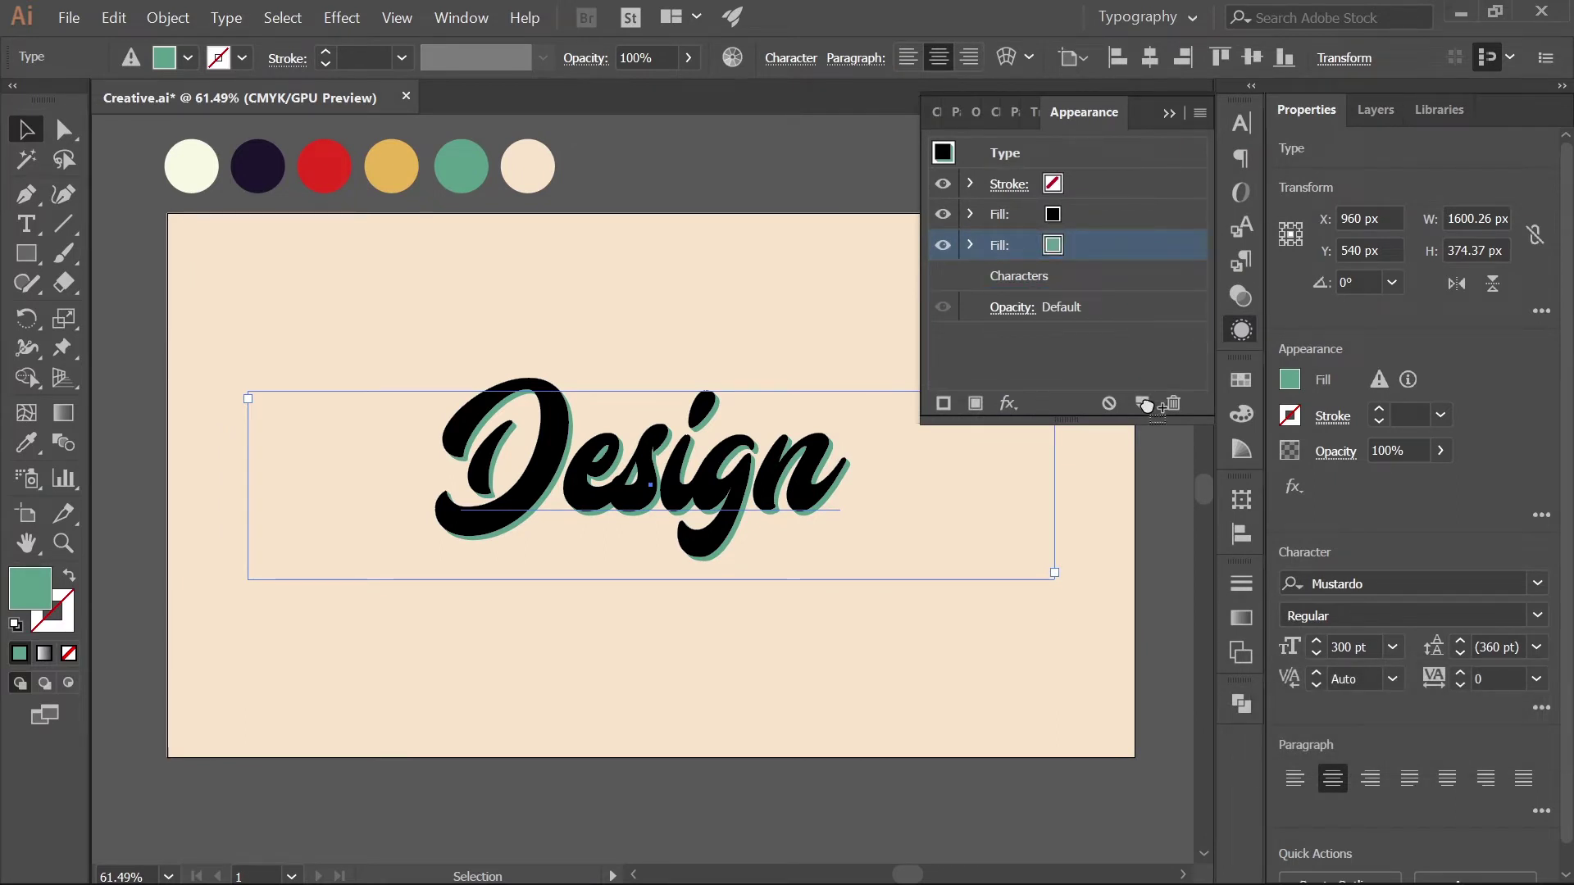
left_click_drag(1148, 405, 1148, 405)
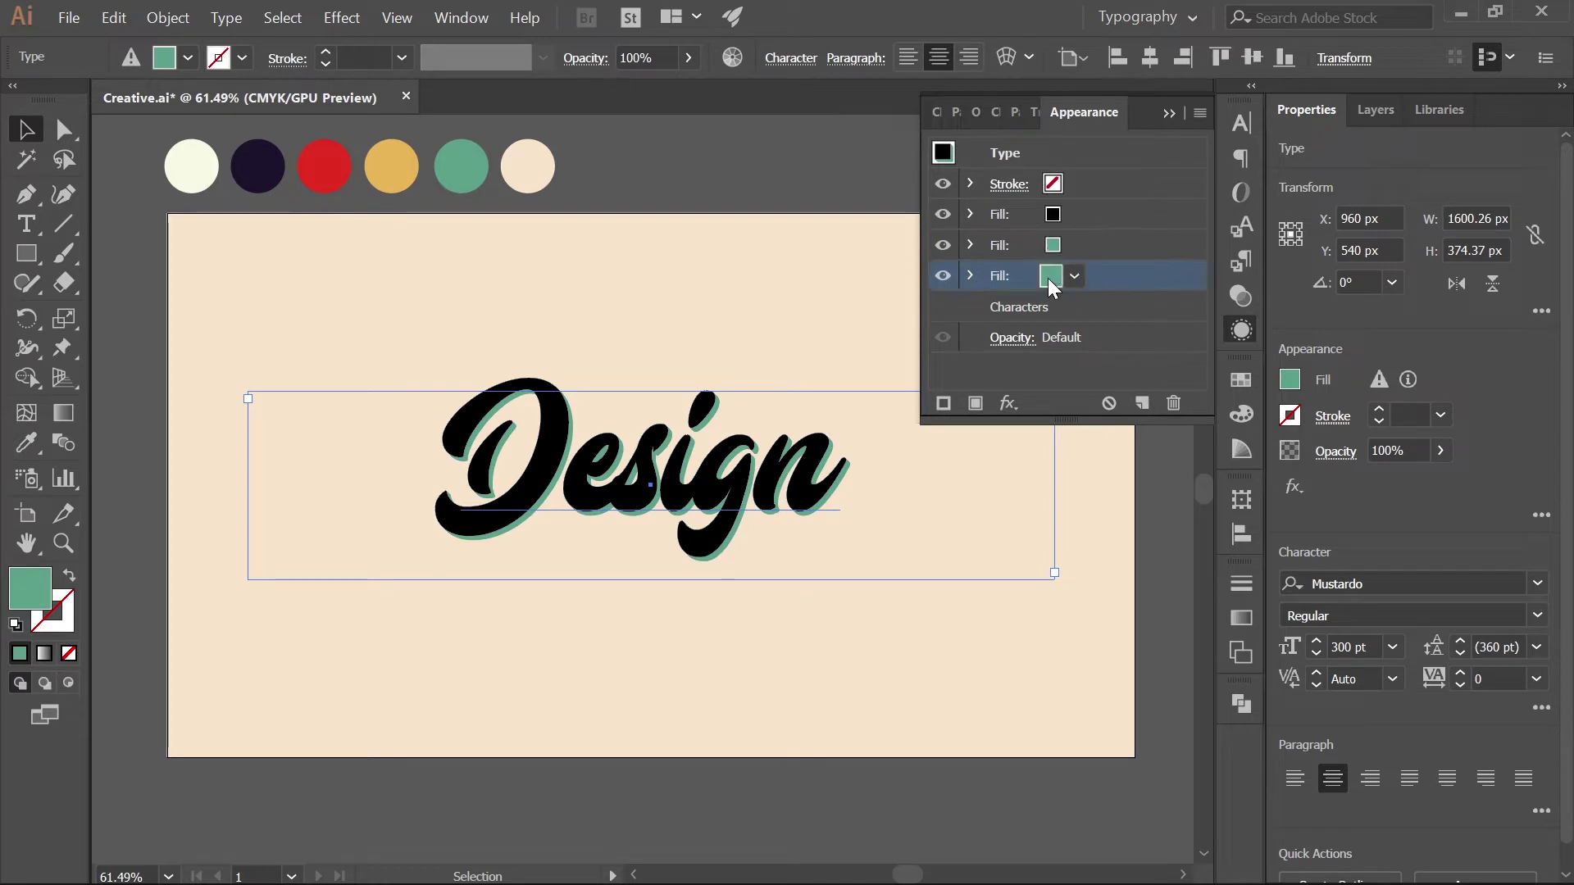
key("i")
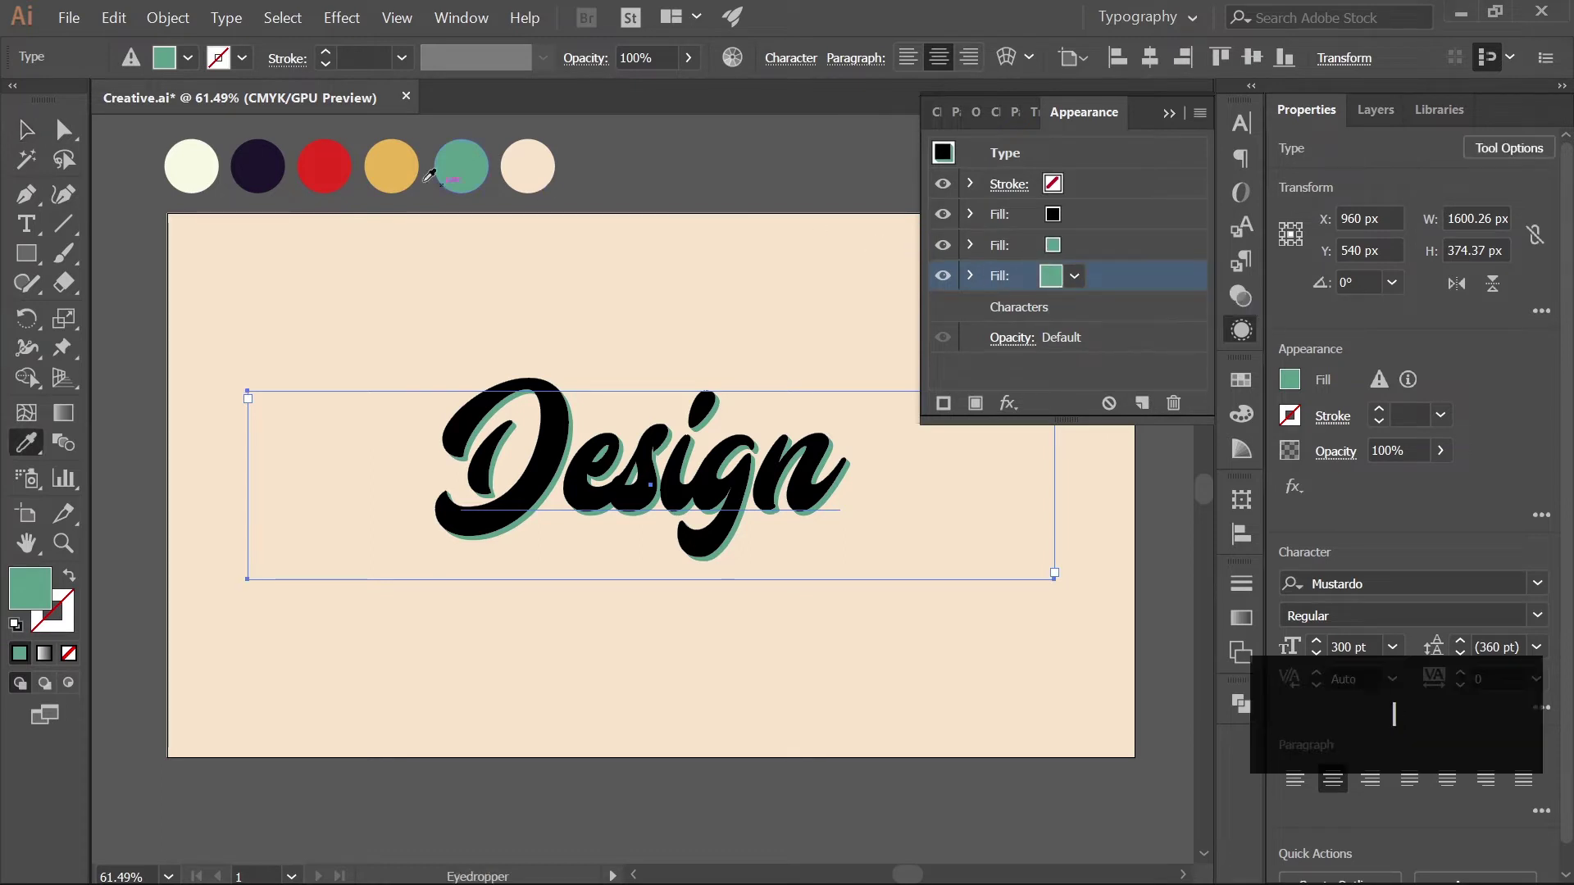
left_click(273, 158)
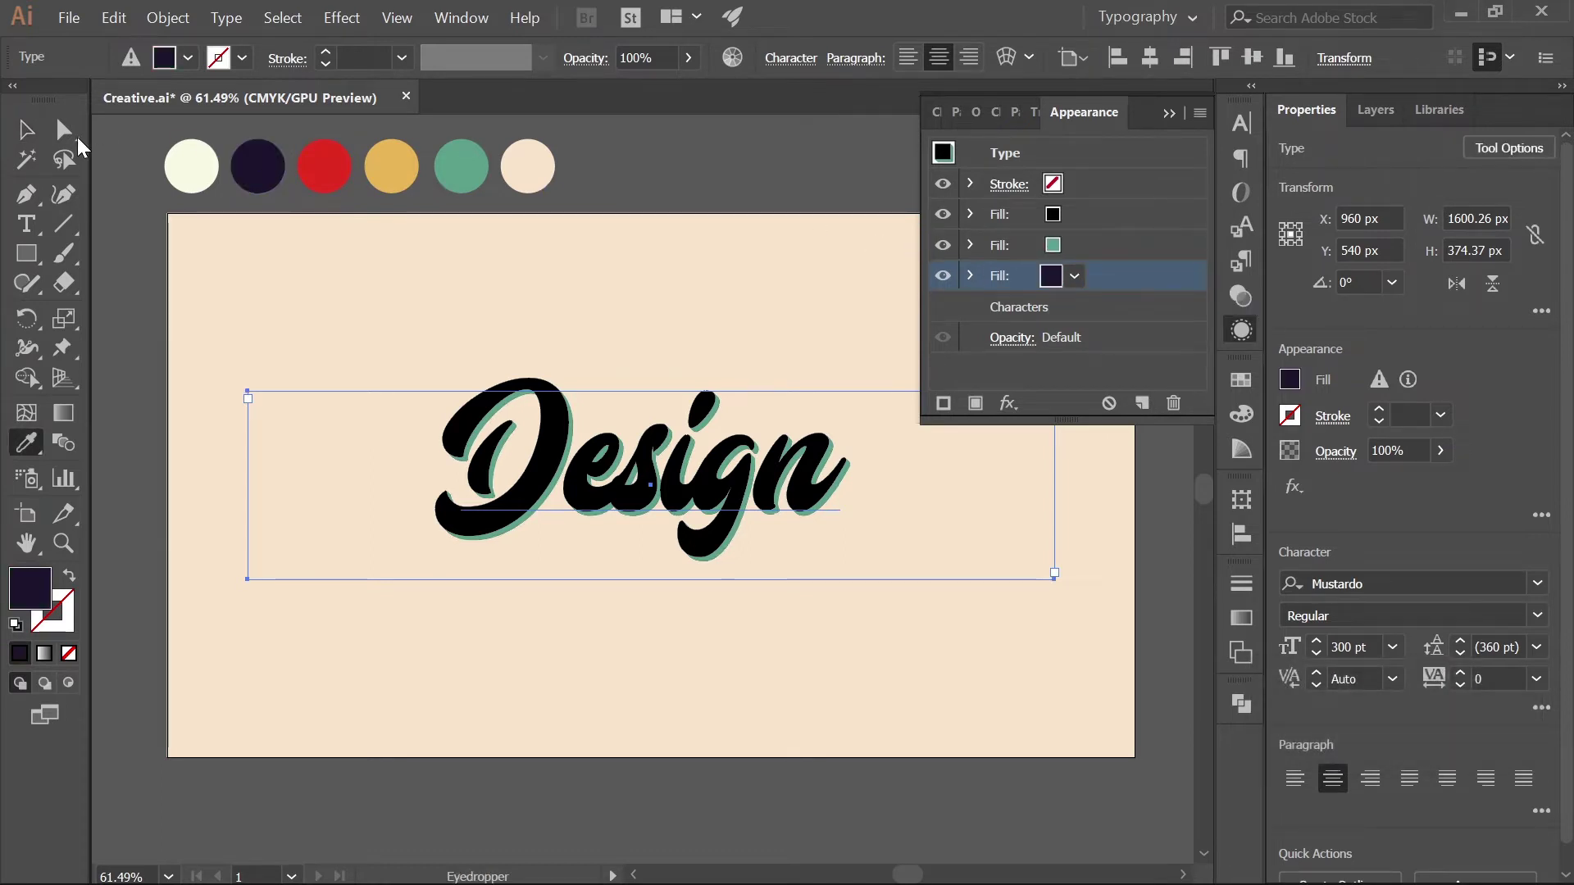
Step: Set the dark navy fill's Transform effect to 30 copies with the preview on, and collapse that fill's settings
left_click(971, 275)
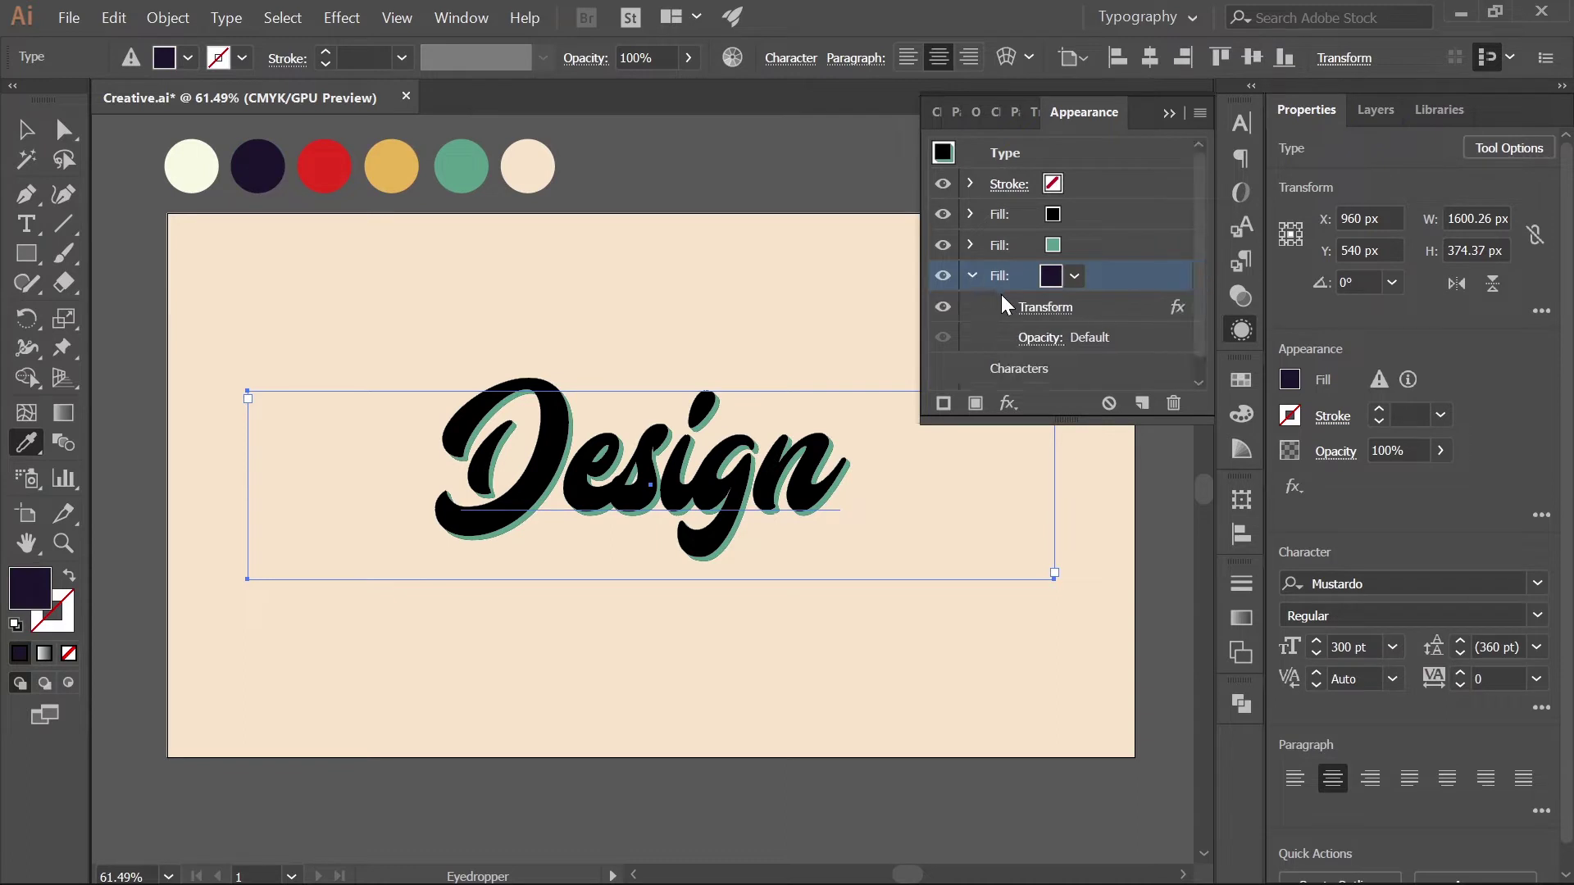
left_click(1043, 308)
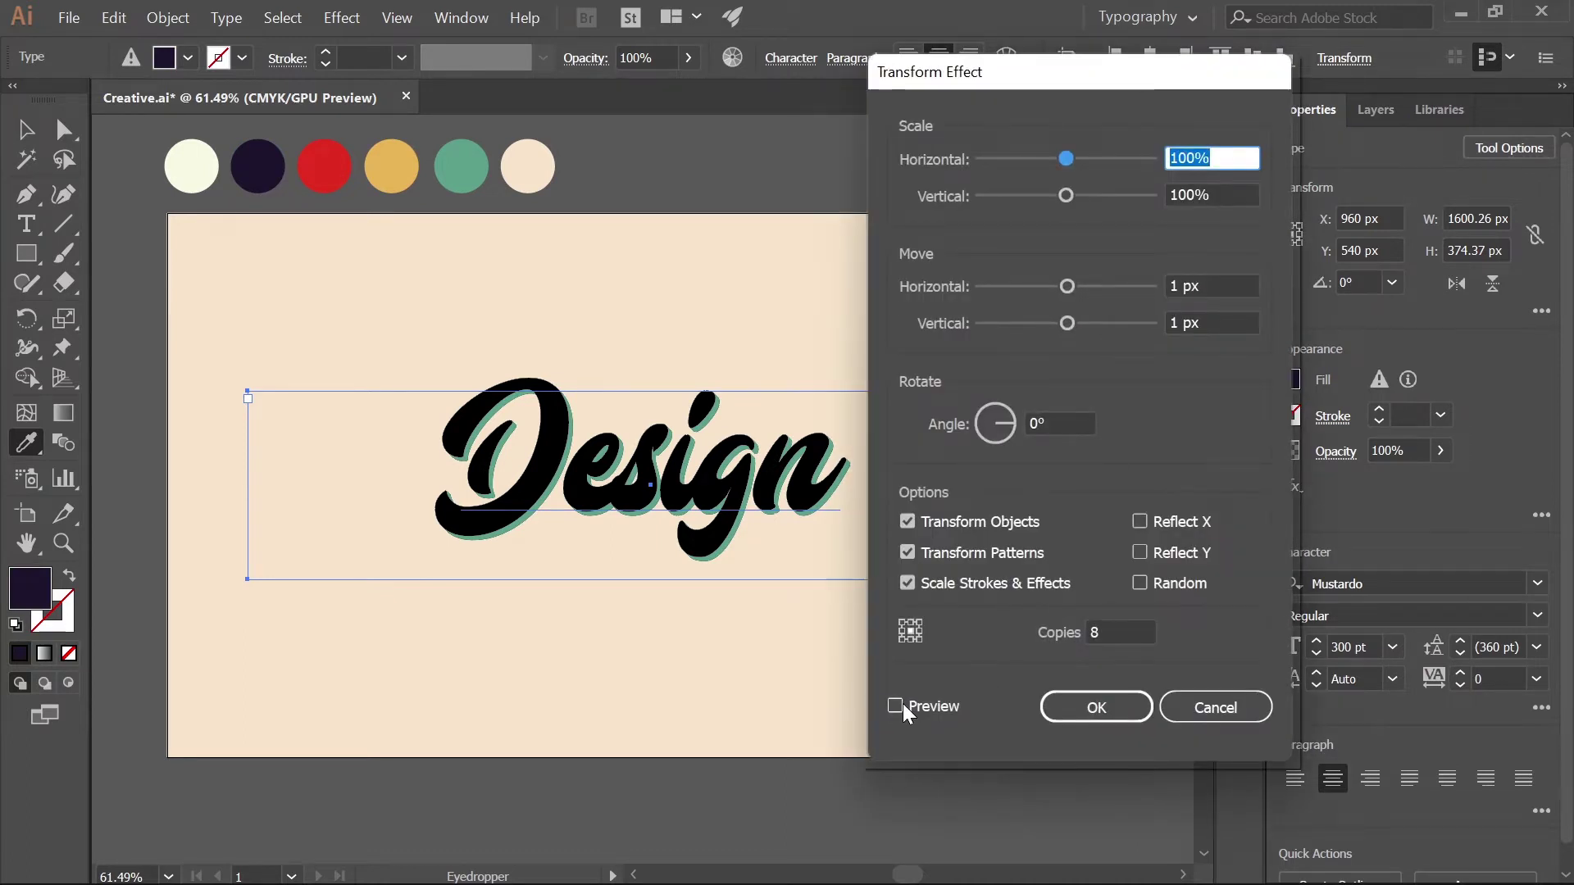
left_click(898, 706)
left_click(1123, 633)
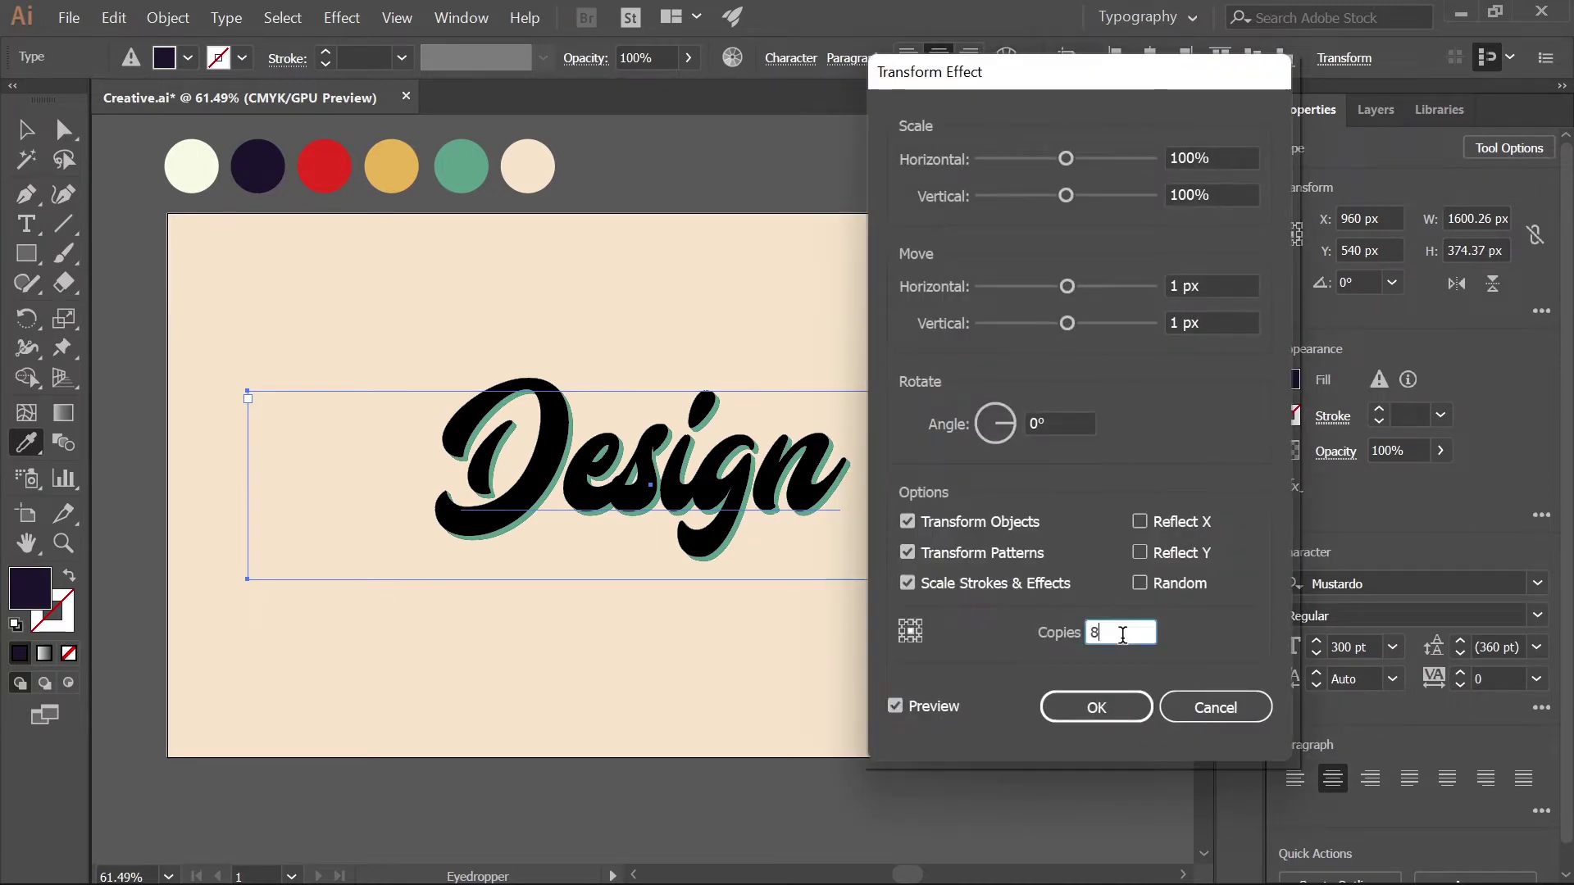
double_click(1122, 633)
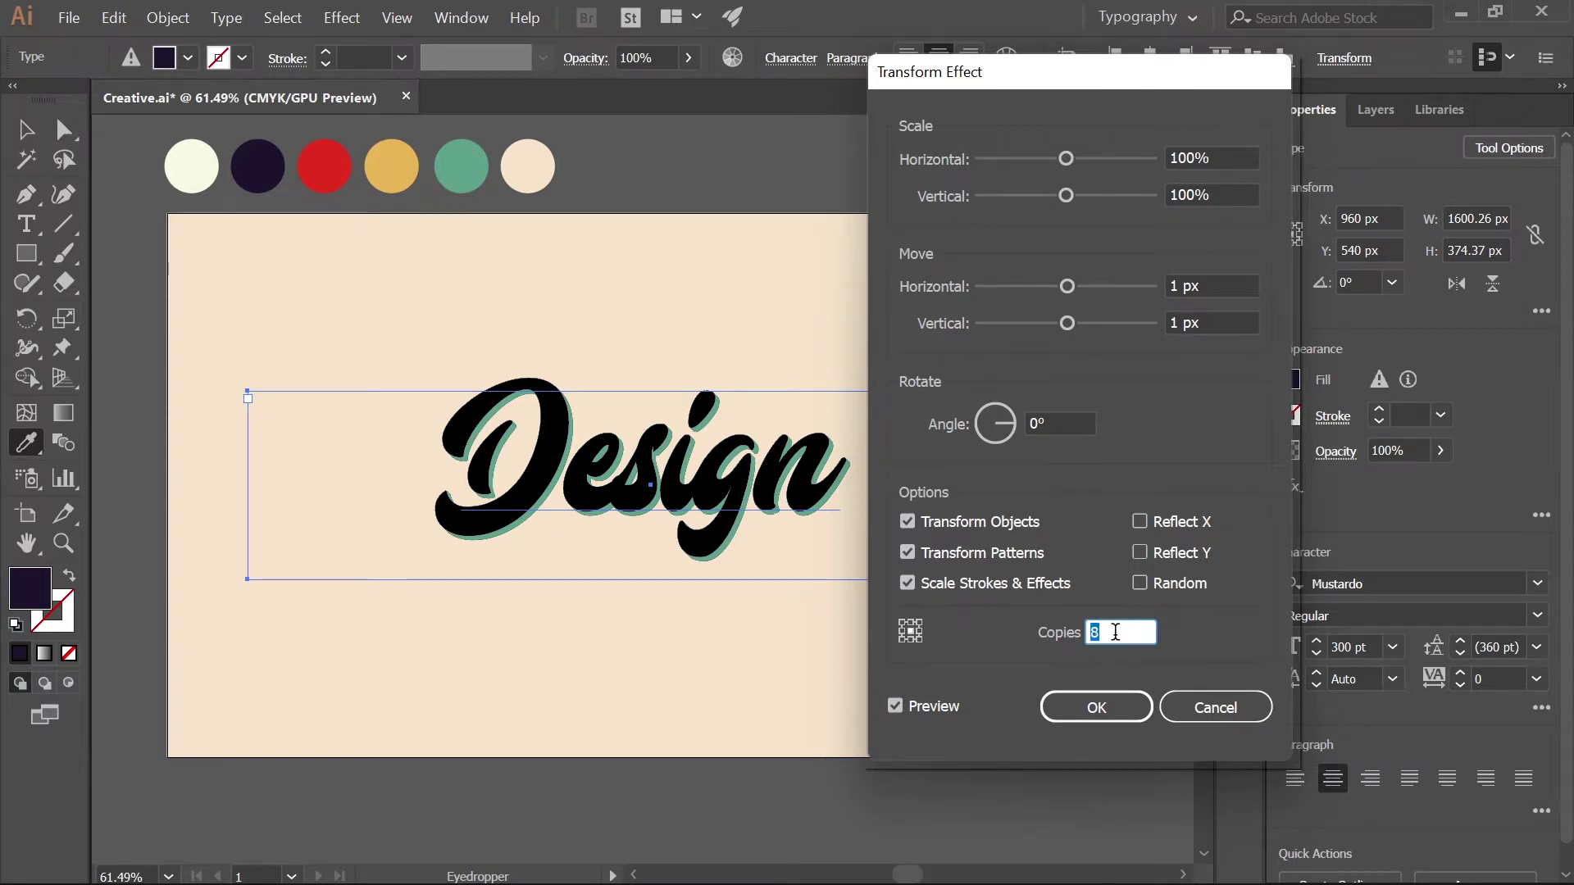
key("shift+Up")
key("shift+Up")
key("shift+Up")
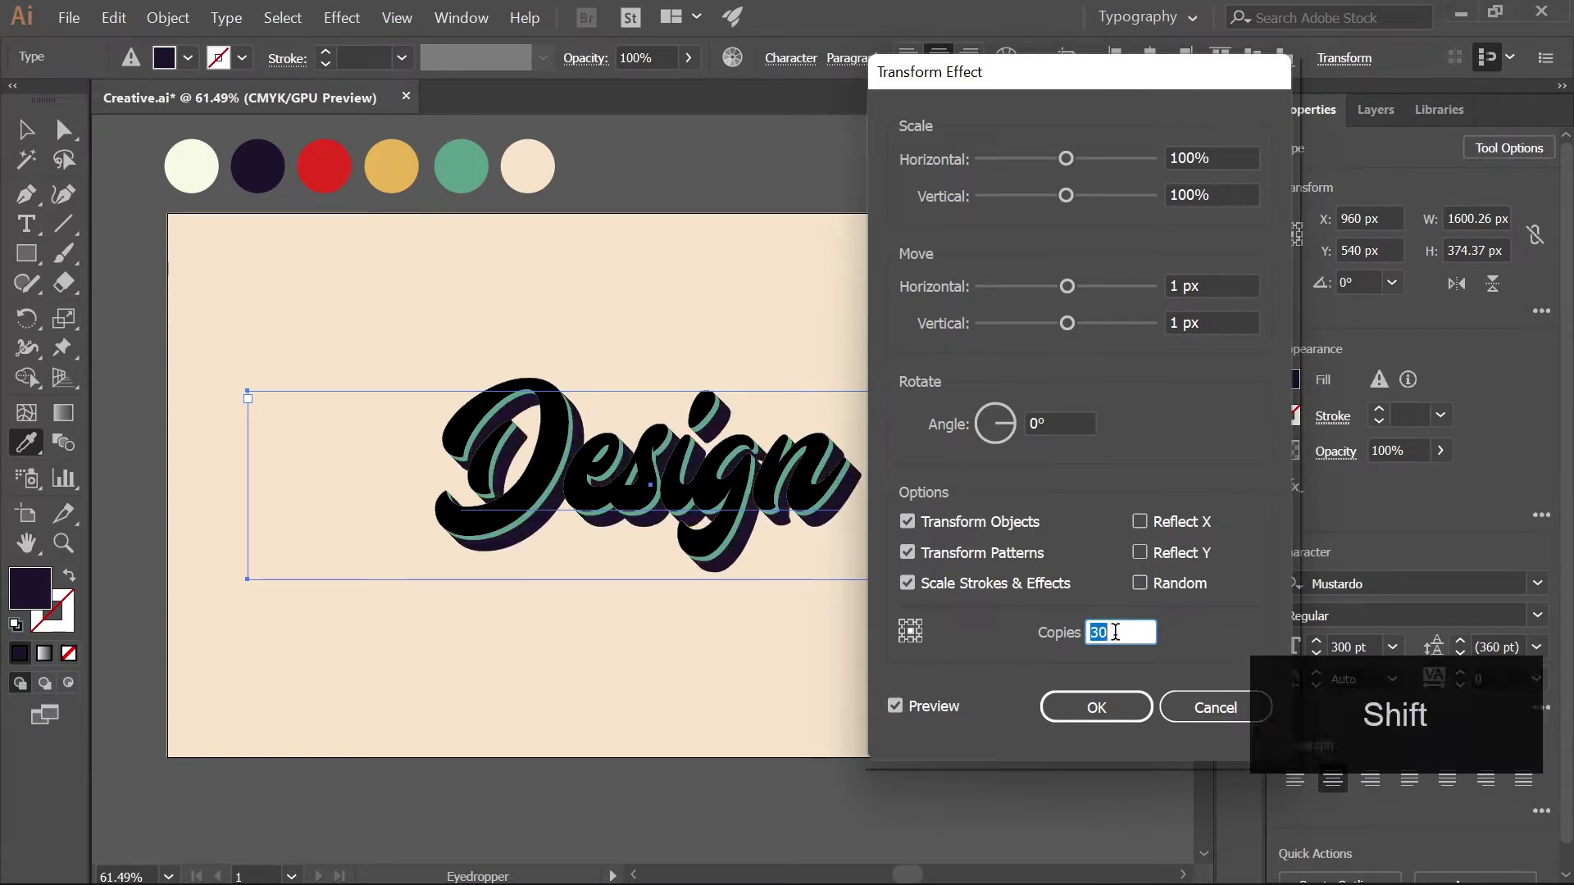
key("Up")
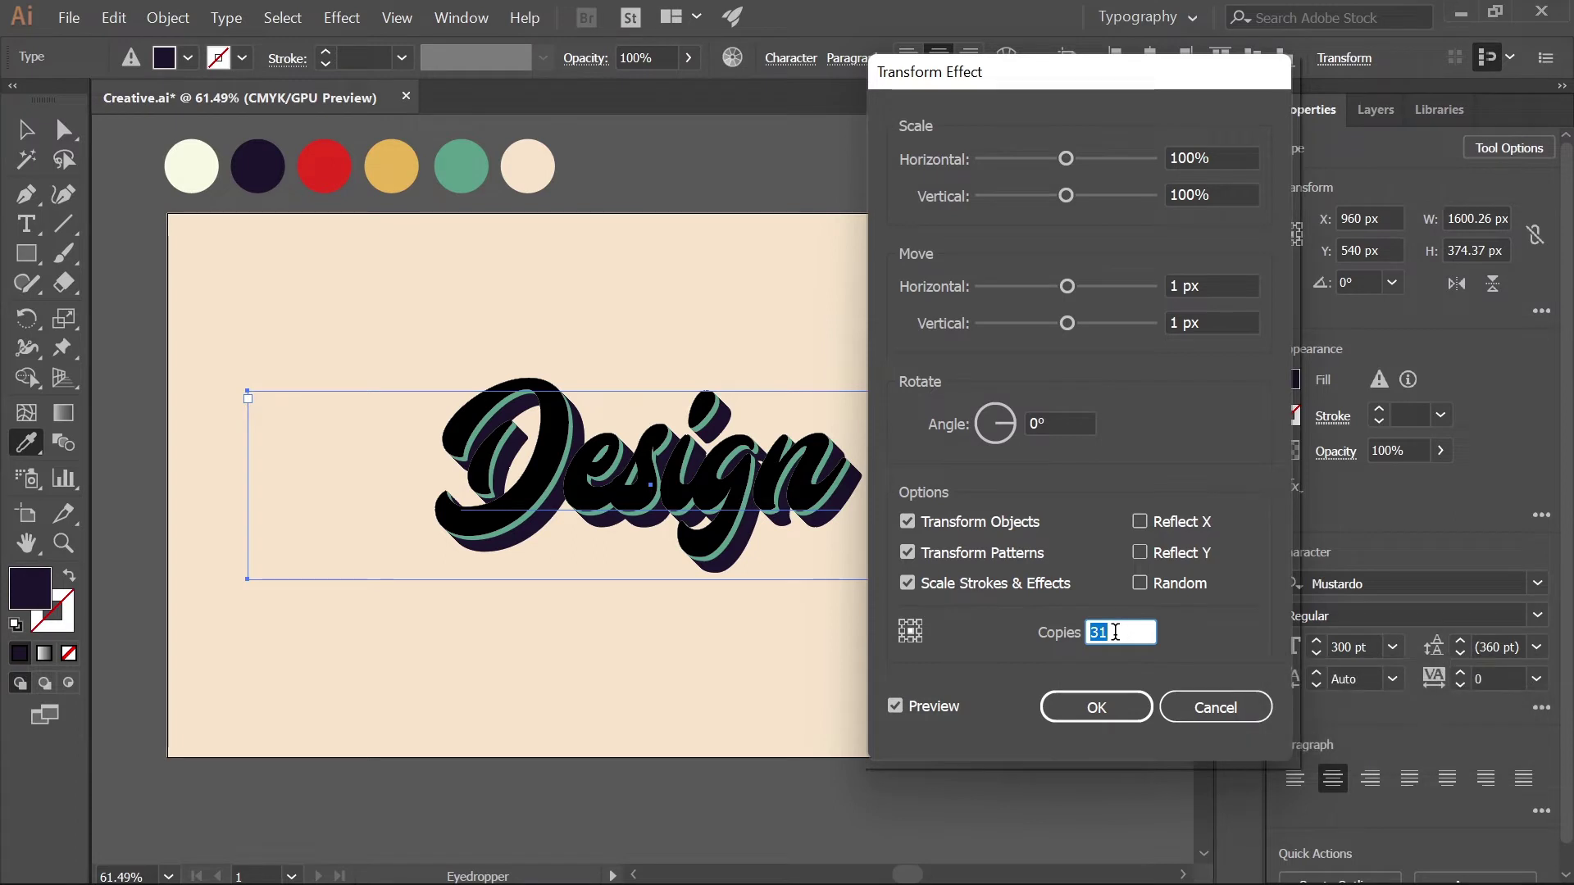
key("Down")
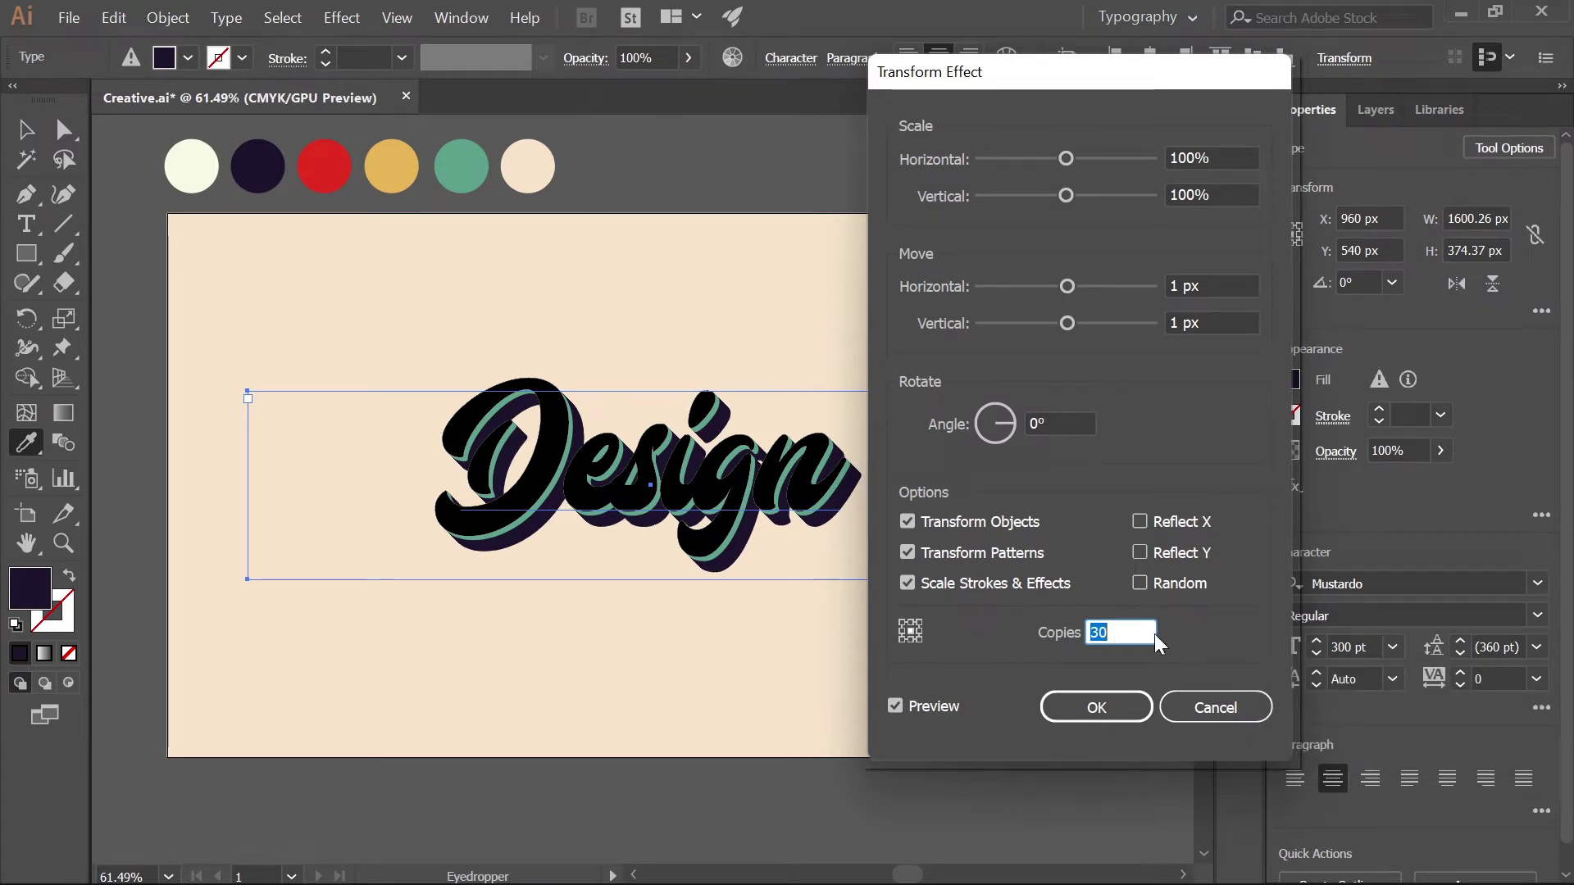
left_click(1099, 703)
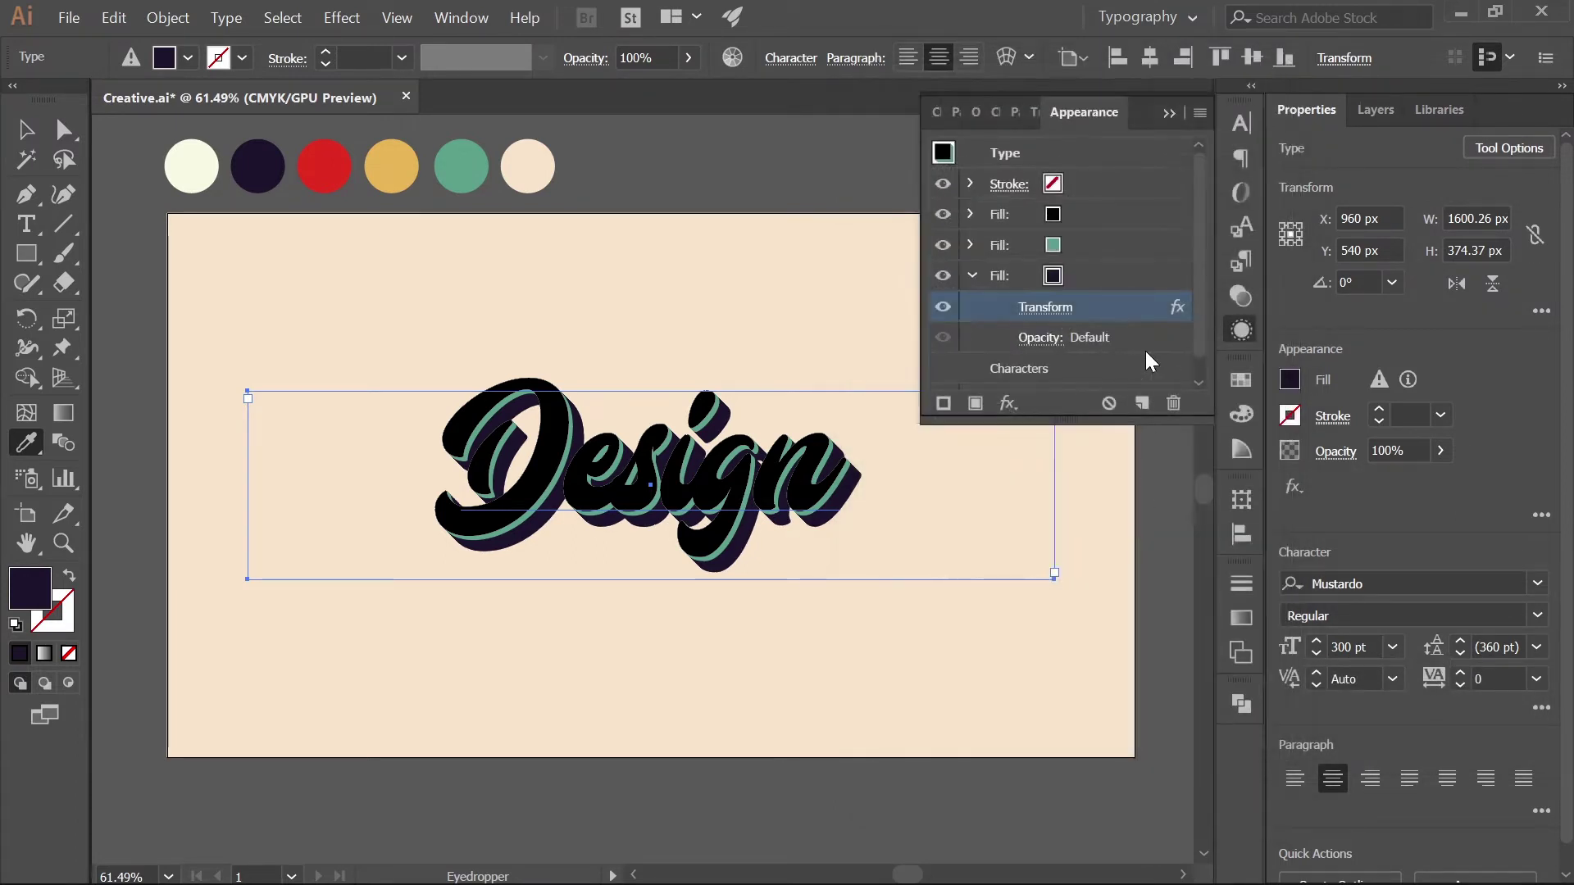
left_click(970, 277)
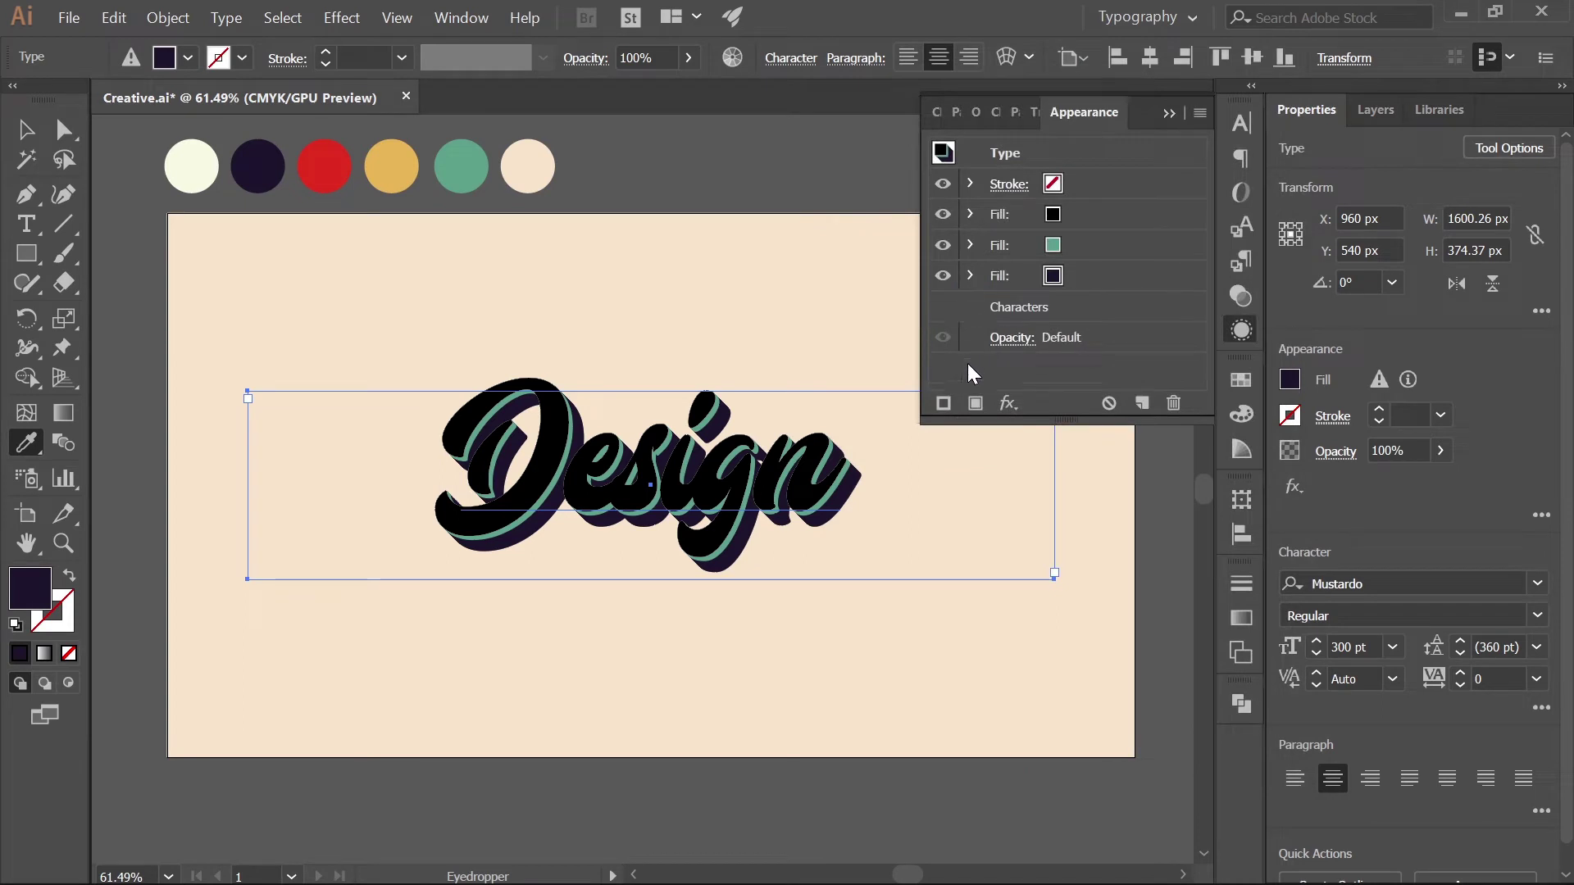
Step: Duplicate the dark navy fill and color the lower copy with the red sampled from the palette circles
key("v")
left_click_drag(1145, 275, 1142, 403)
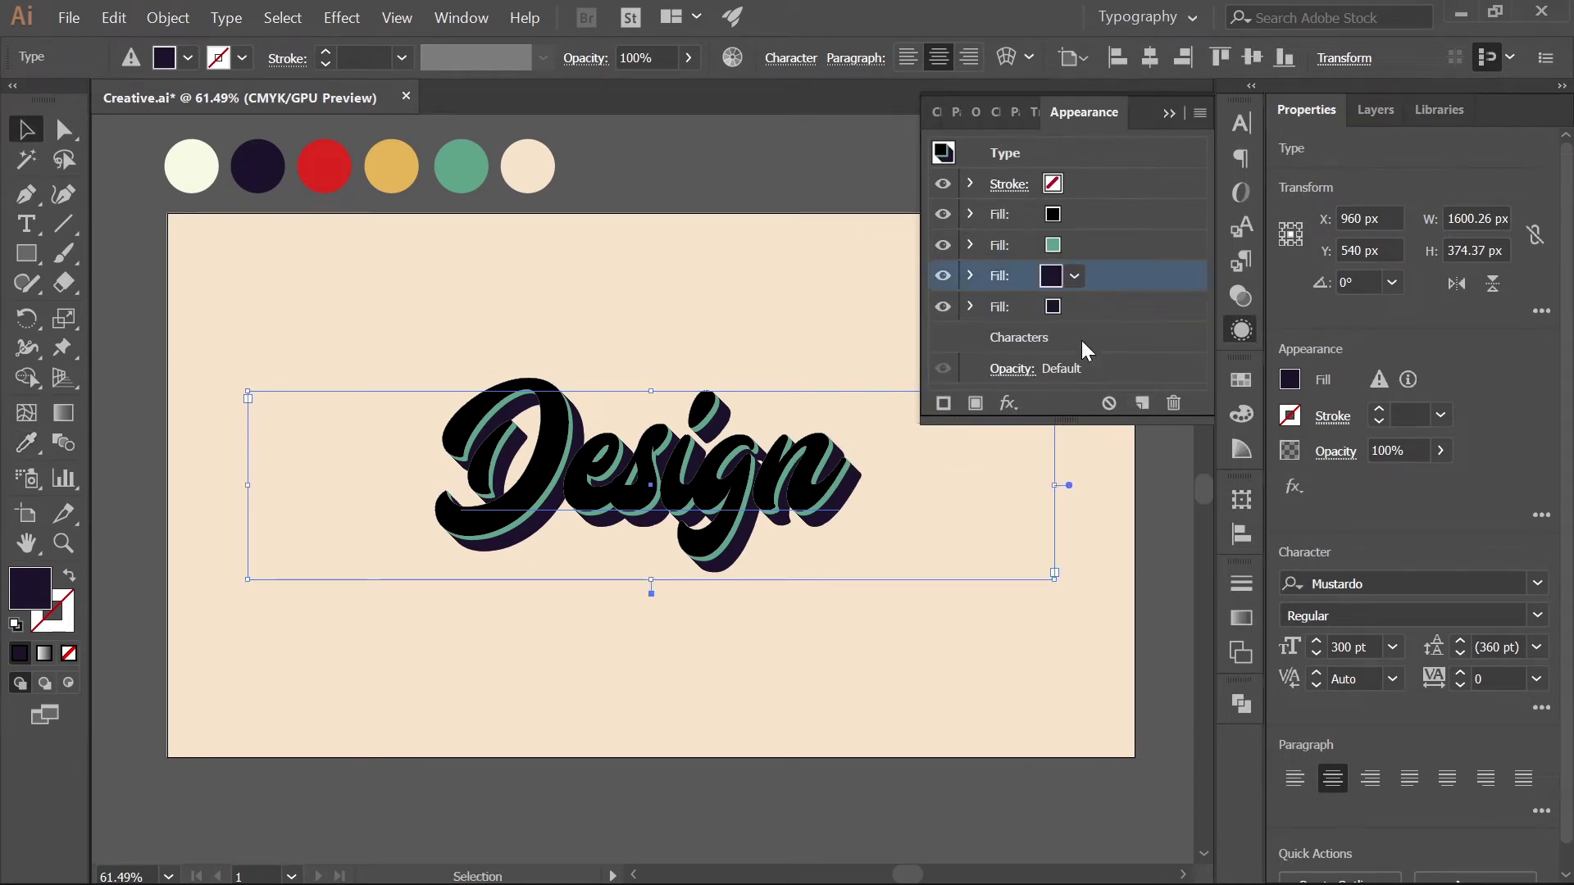
left_click(1050, 307)
key("i")
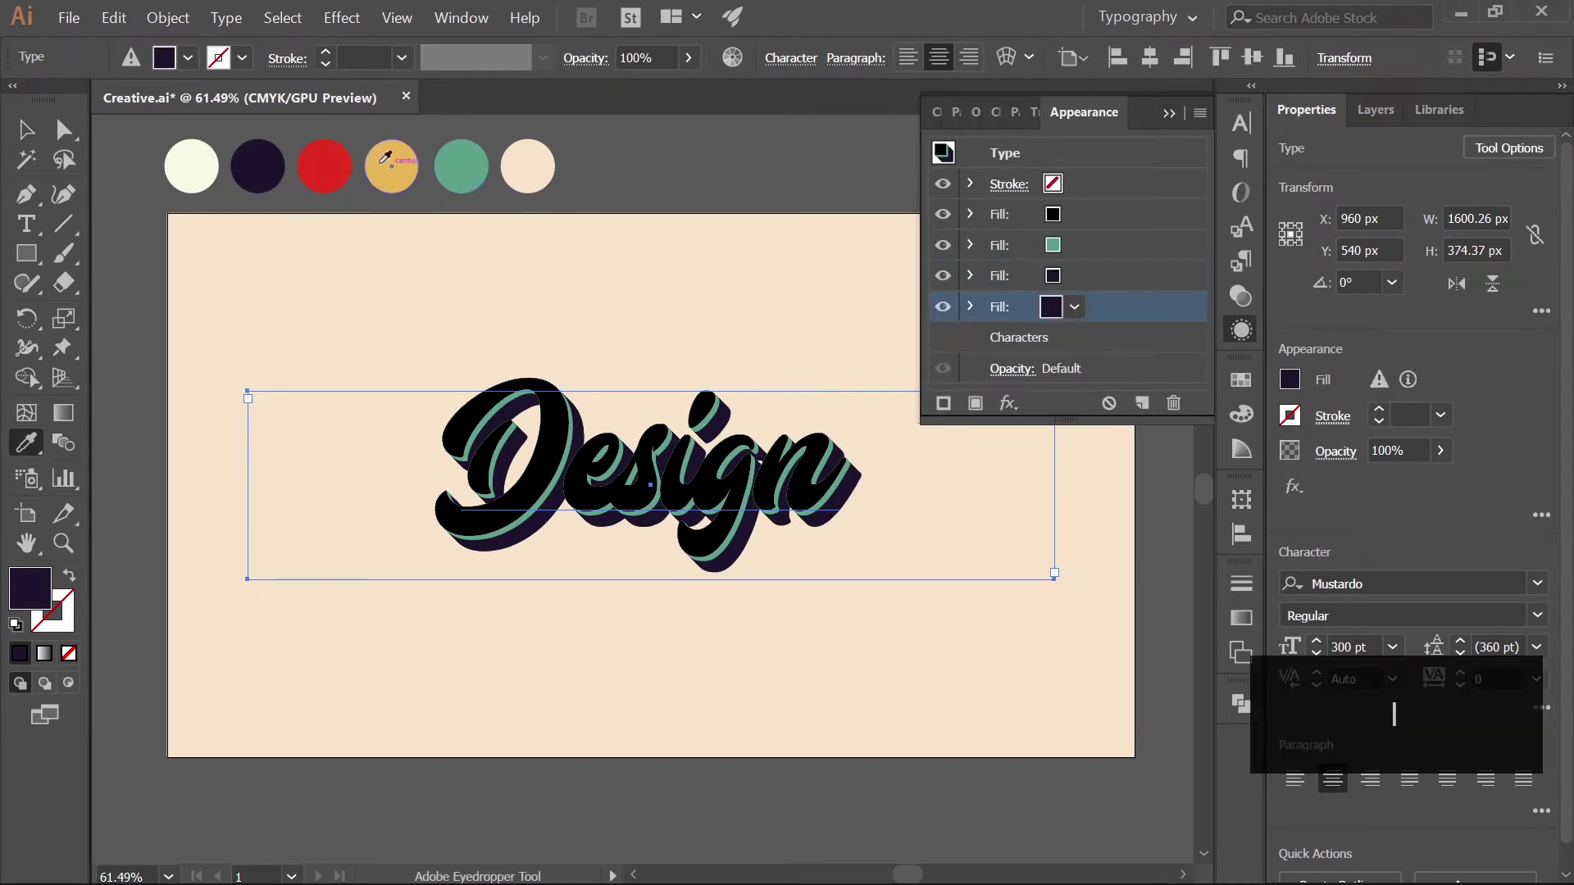
left_click(322, 161)
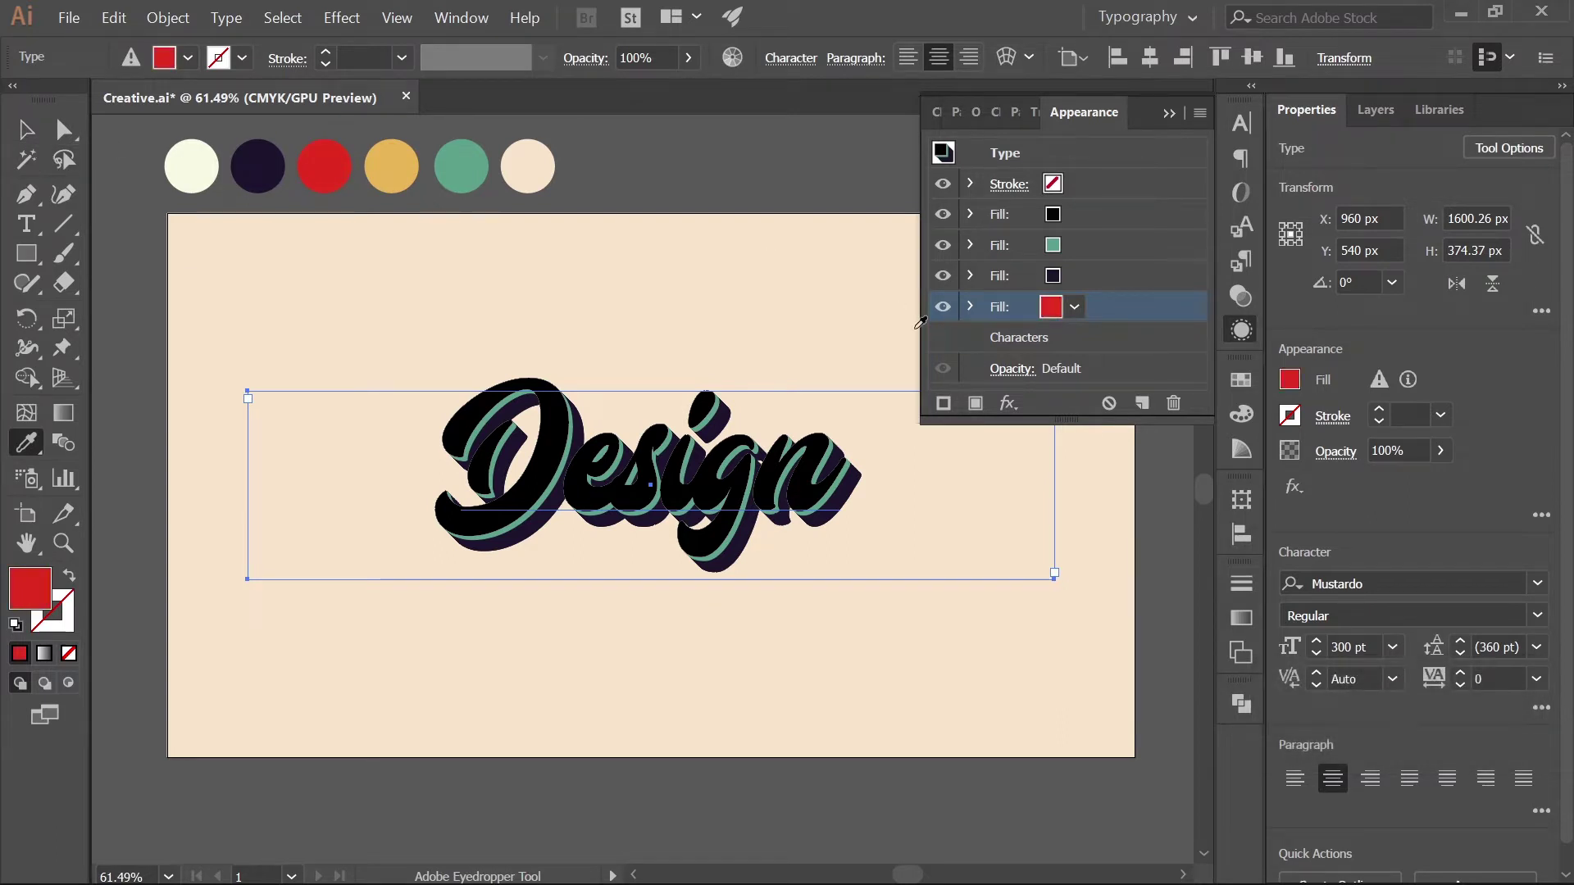
Step: Set the red fill's Transform effect to 52 copies with the preview on, and collapse that fill's settings
left_click(970, 308)
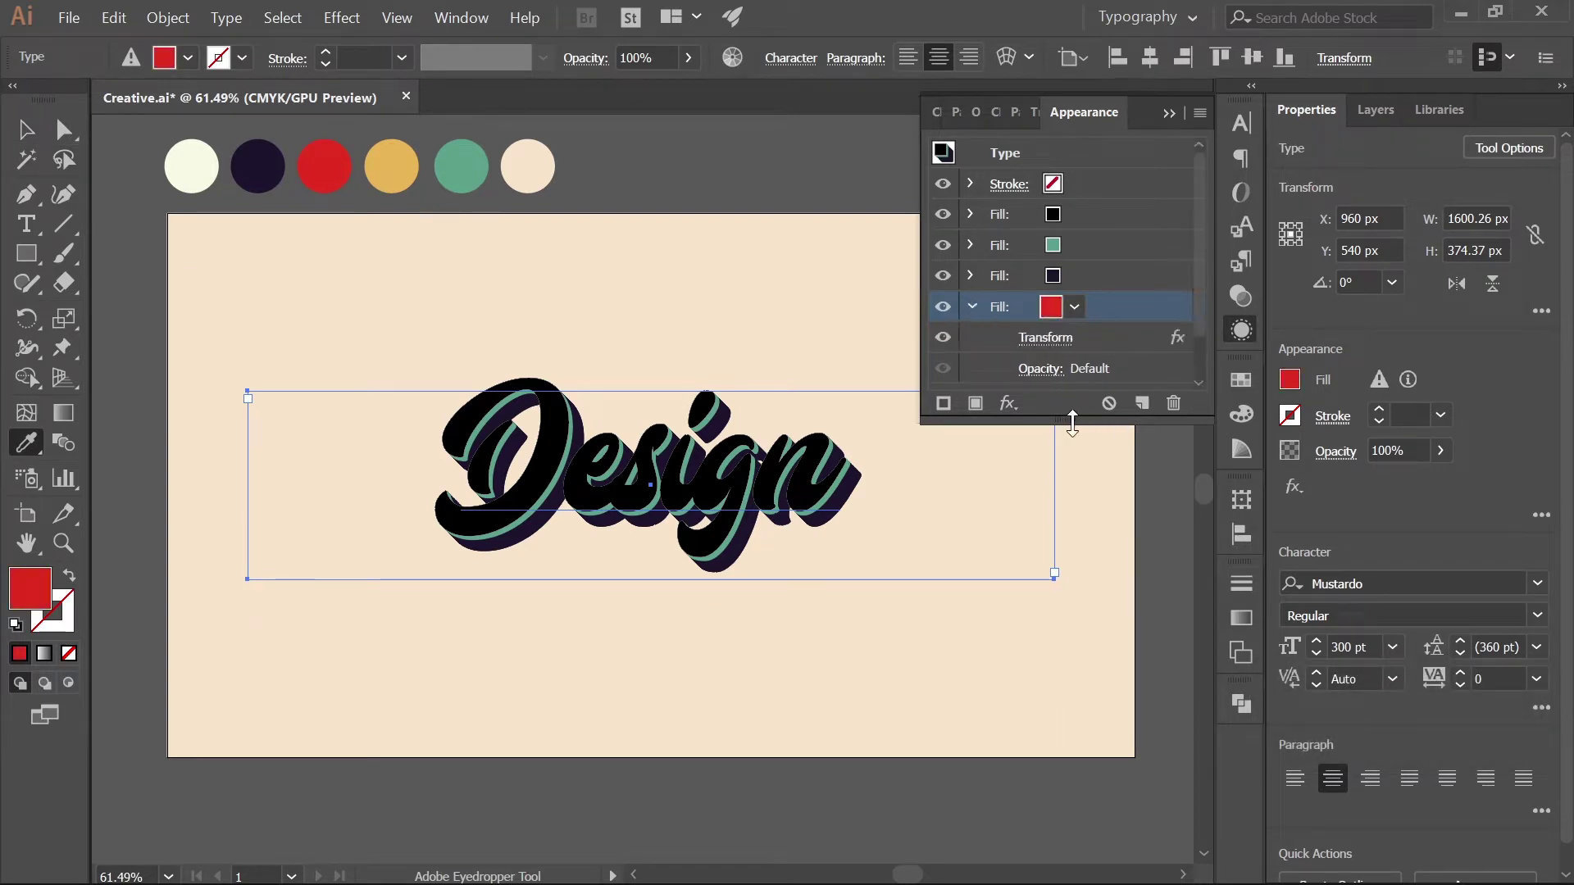
left_click(1047, 338)
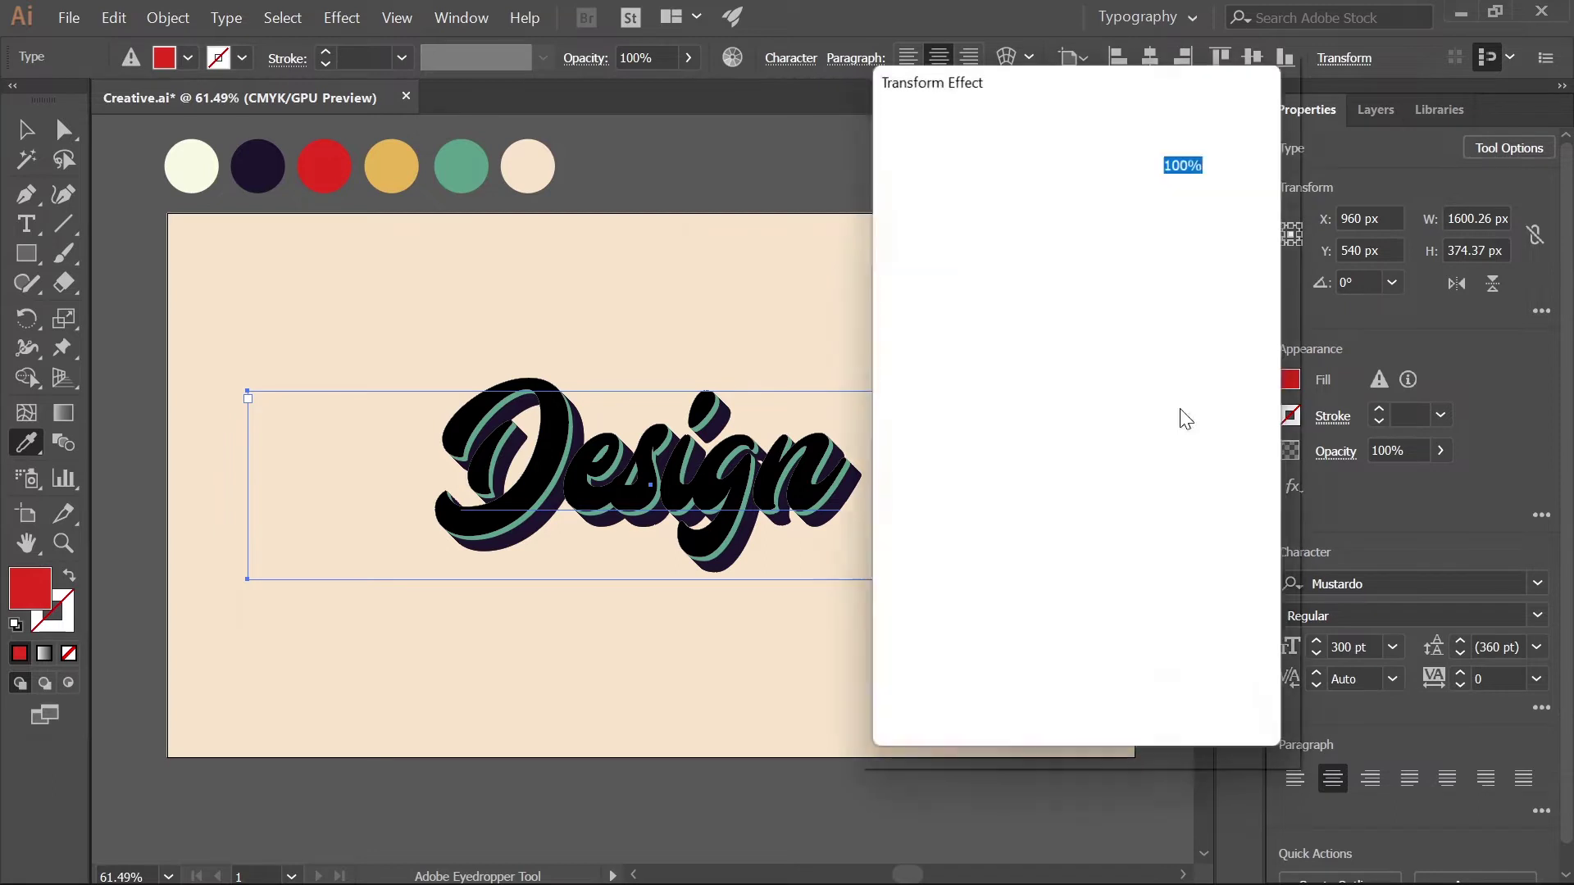
left_click(895, 706)
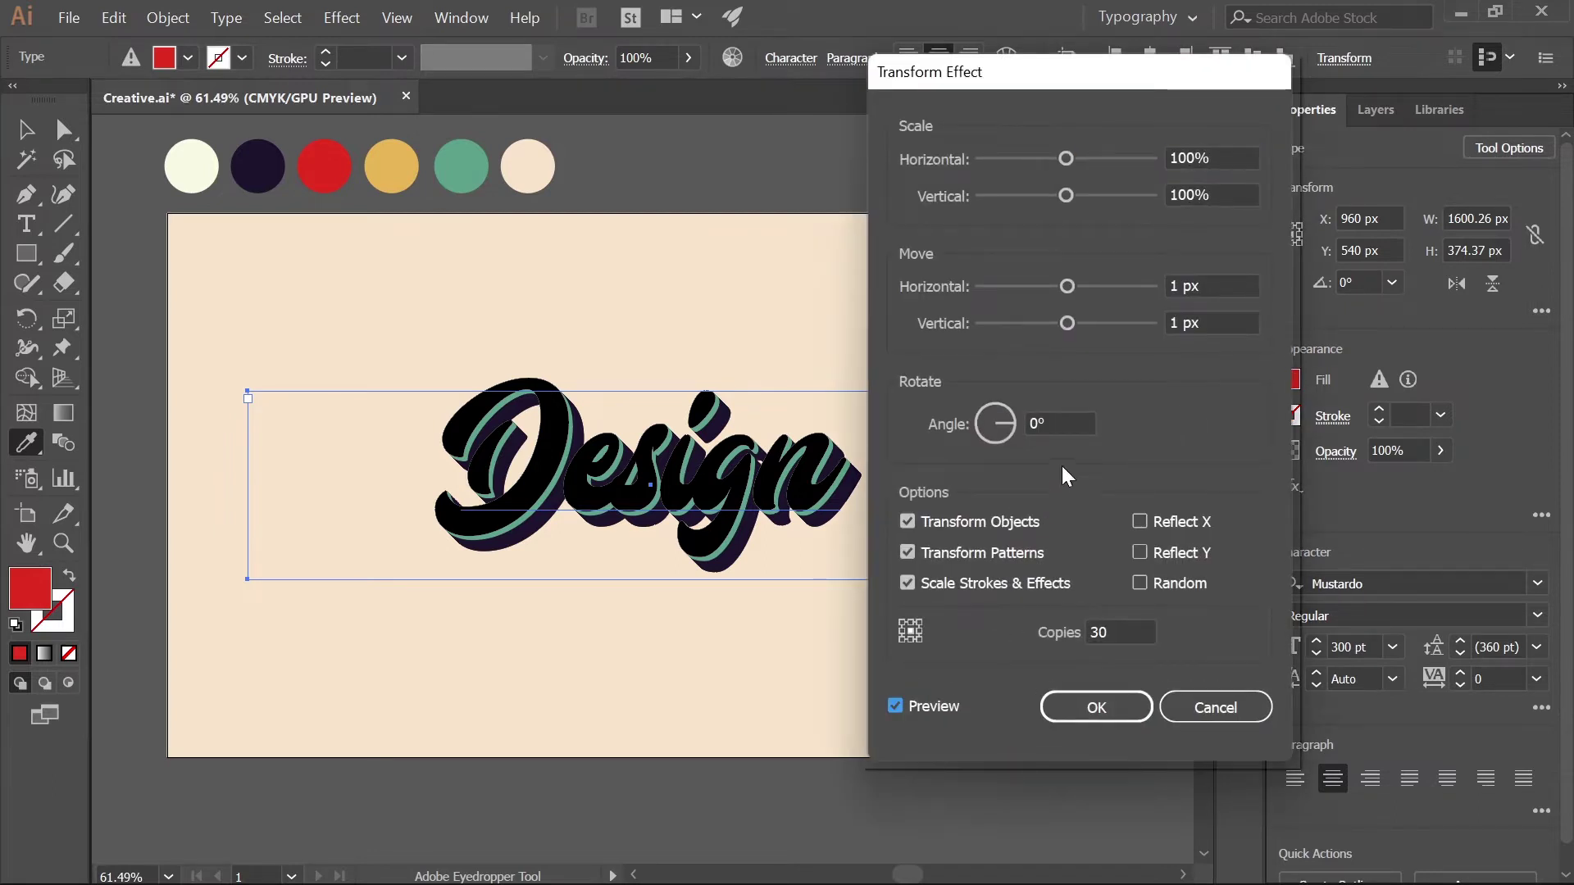
double_click(1106, 632)
type("52")
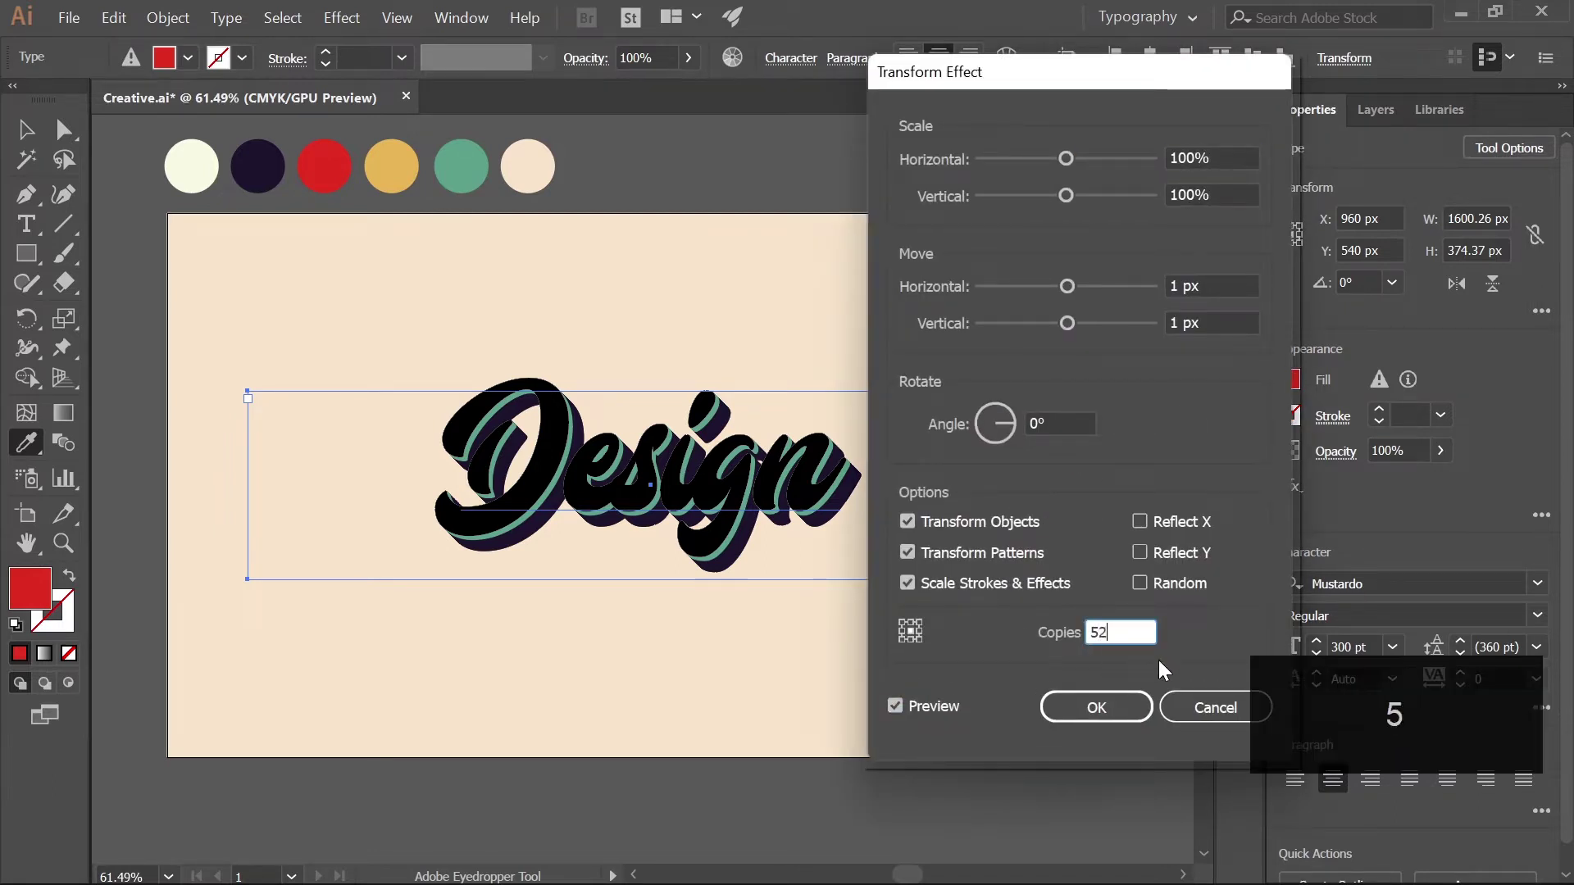
left_click(1089, 718)
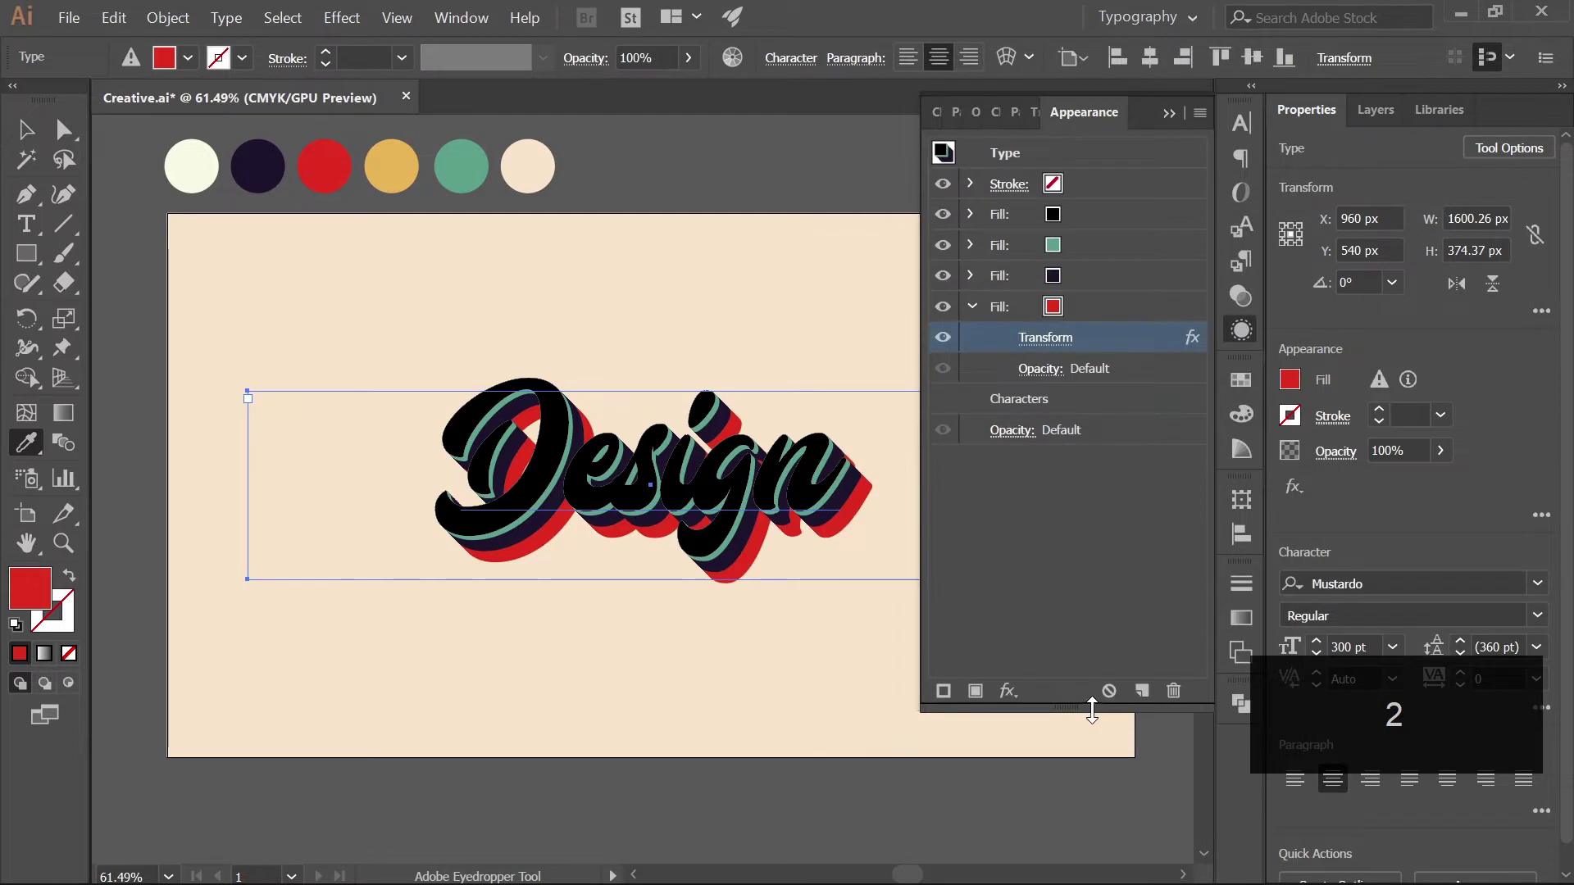
left_click(971, 306)
Step: Duplicate the red fill and color the lower copy with the yellow sampled from the palette circles
left_click(1147, 306)
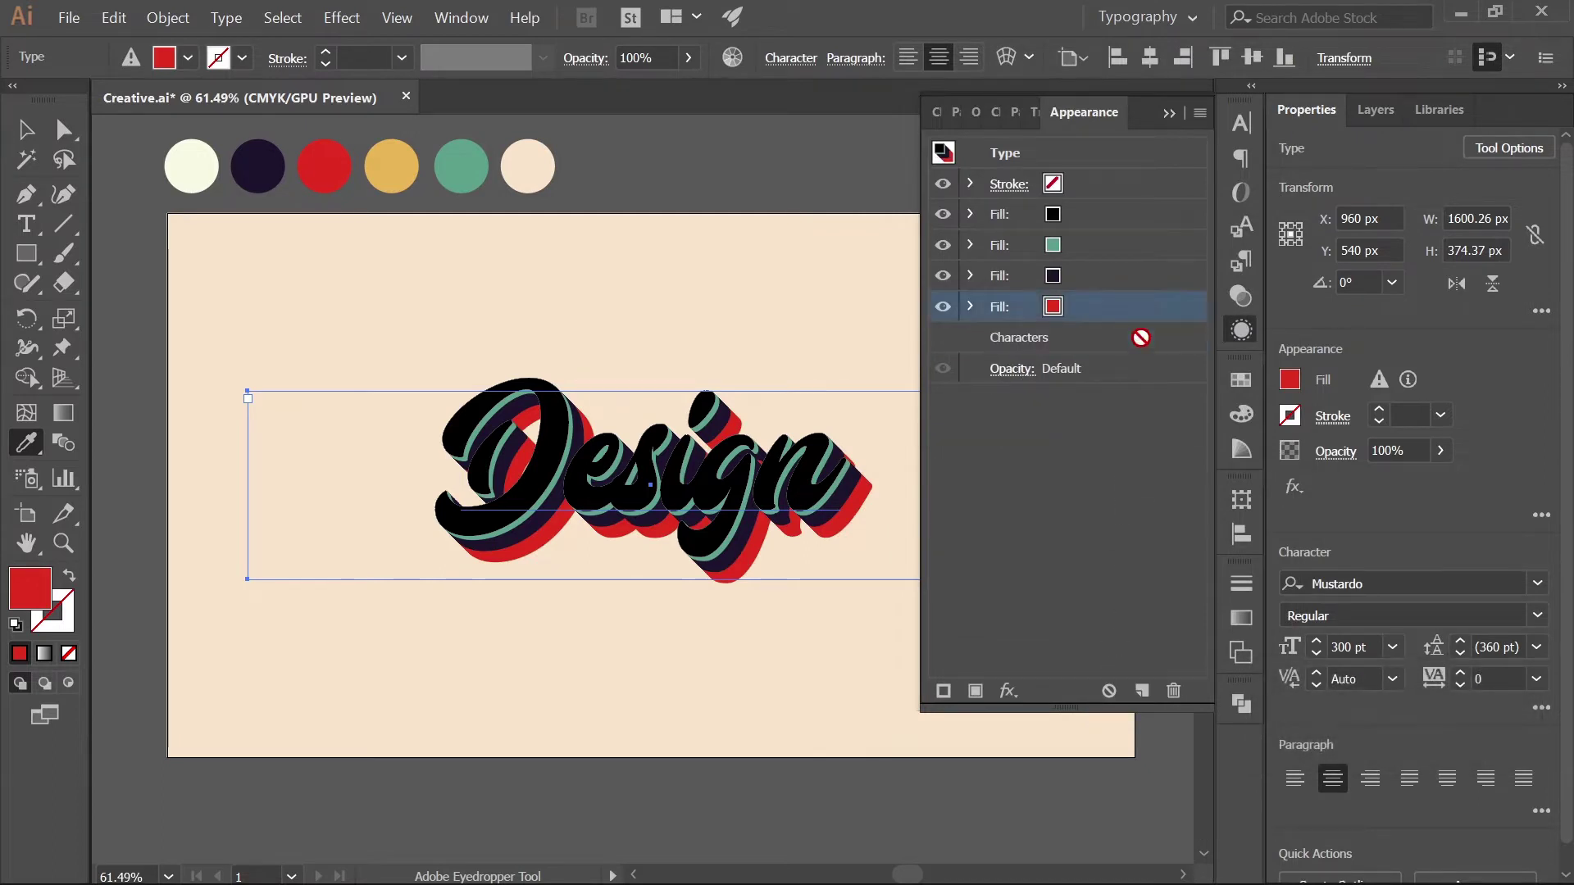
left_click(1142, 690)
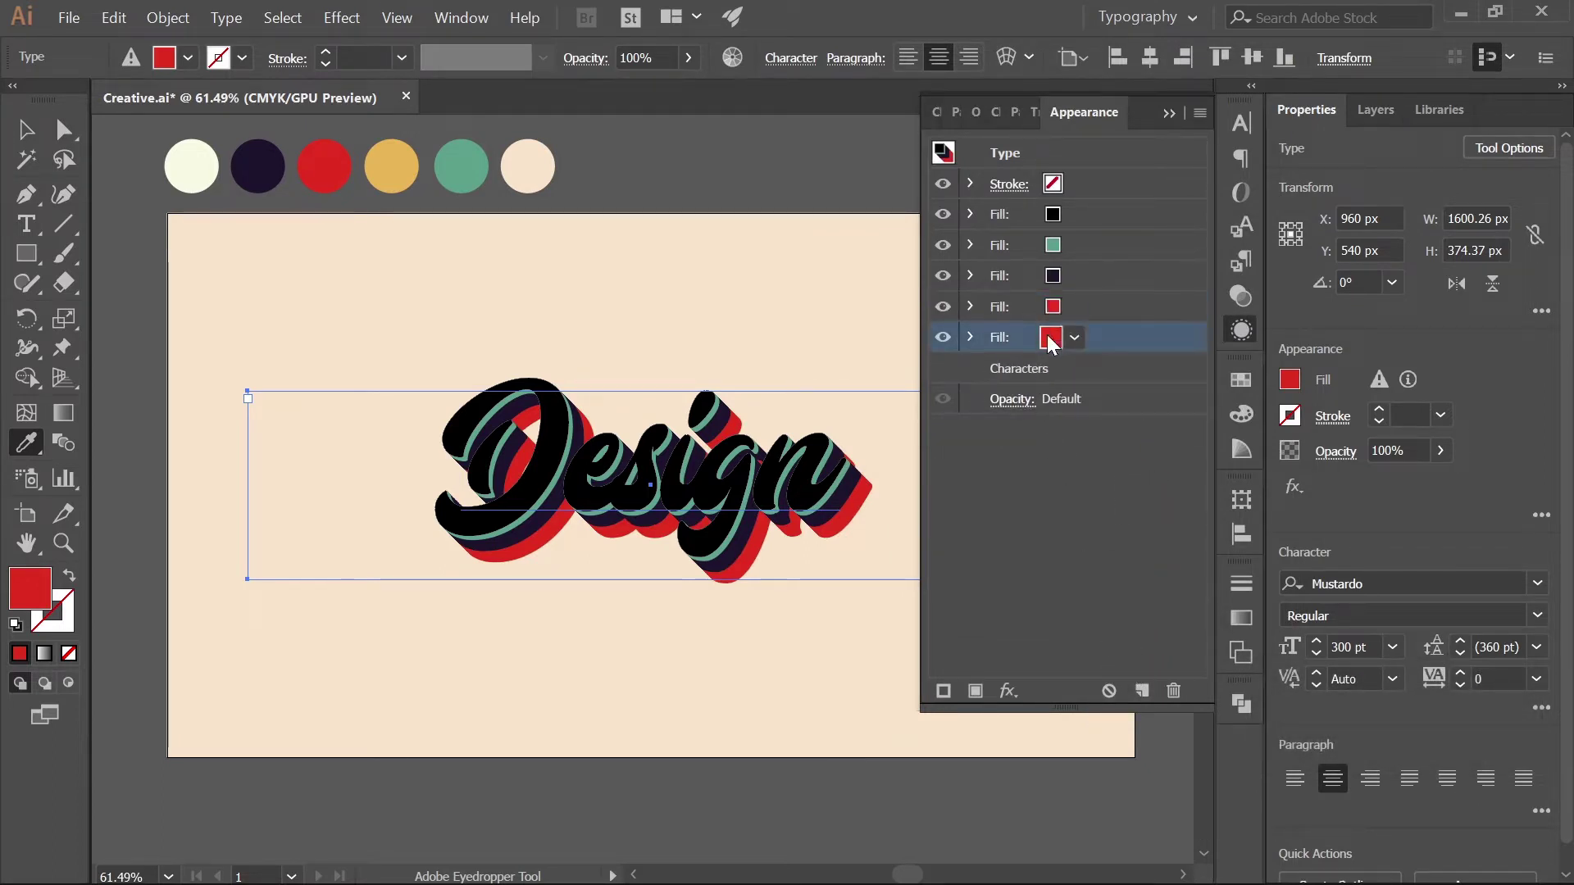
left_click(386, 160)
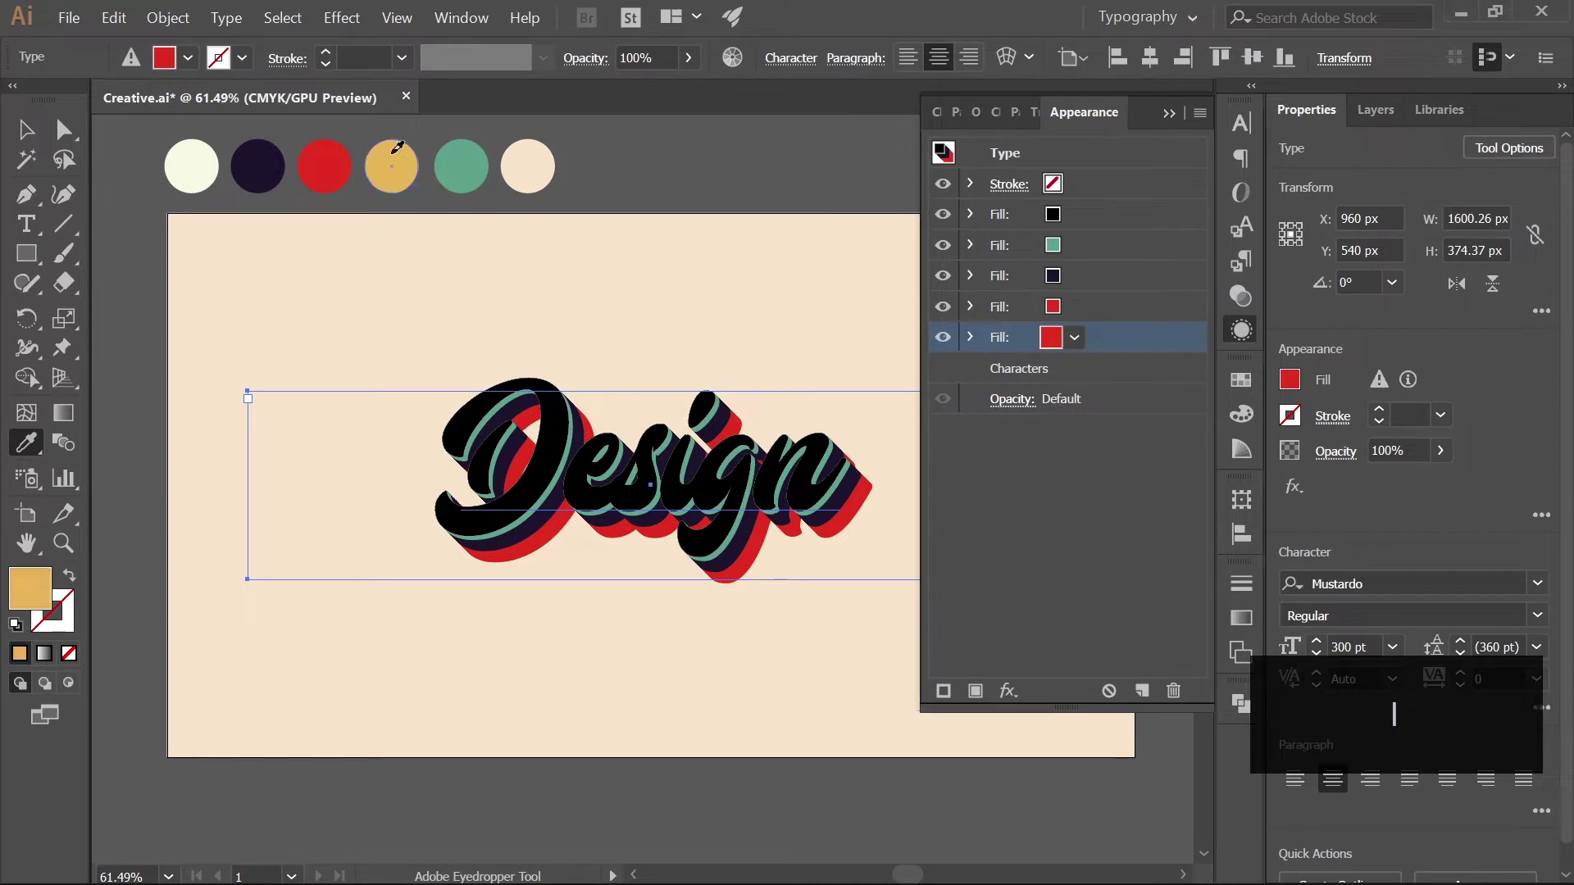
Step: Set the yellow fill's Transform effect to 85 copies with the preview on
left_click(969, 337)
left_click(1038, 367)
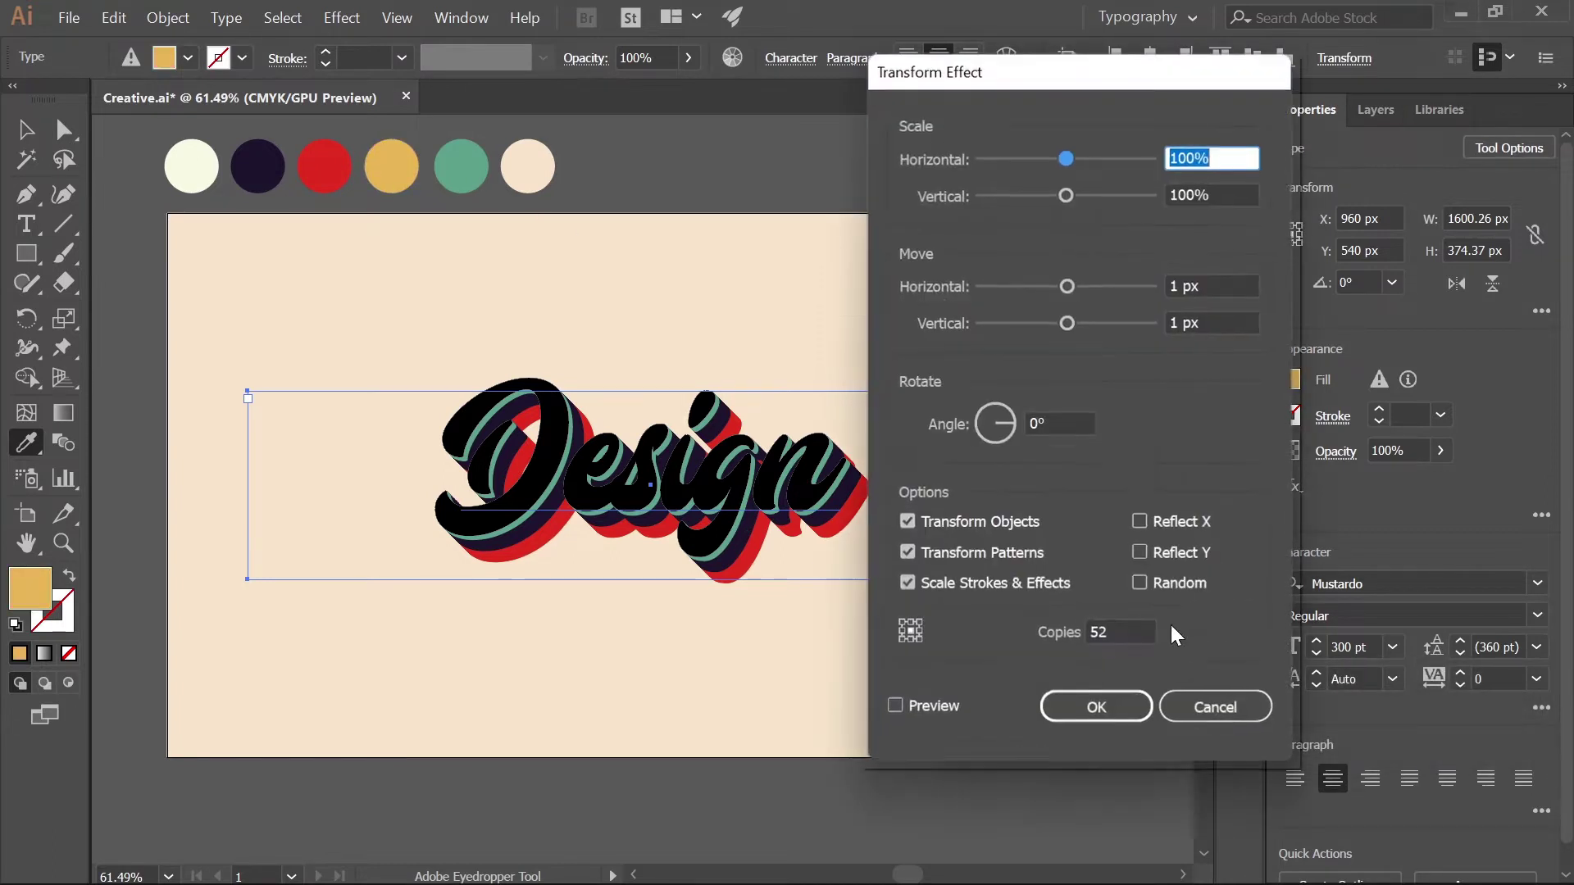
left_click(932, 705)
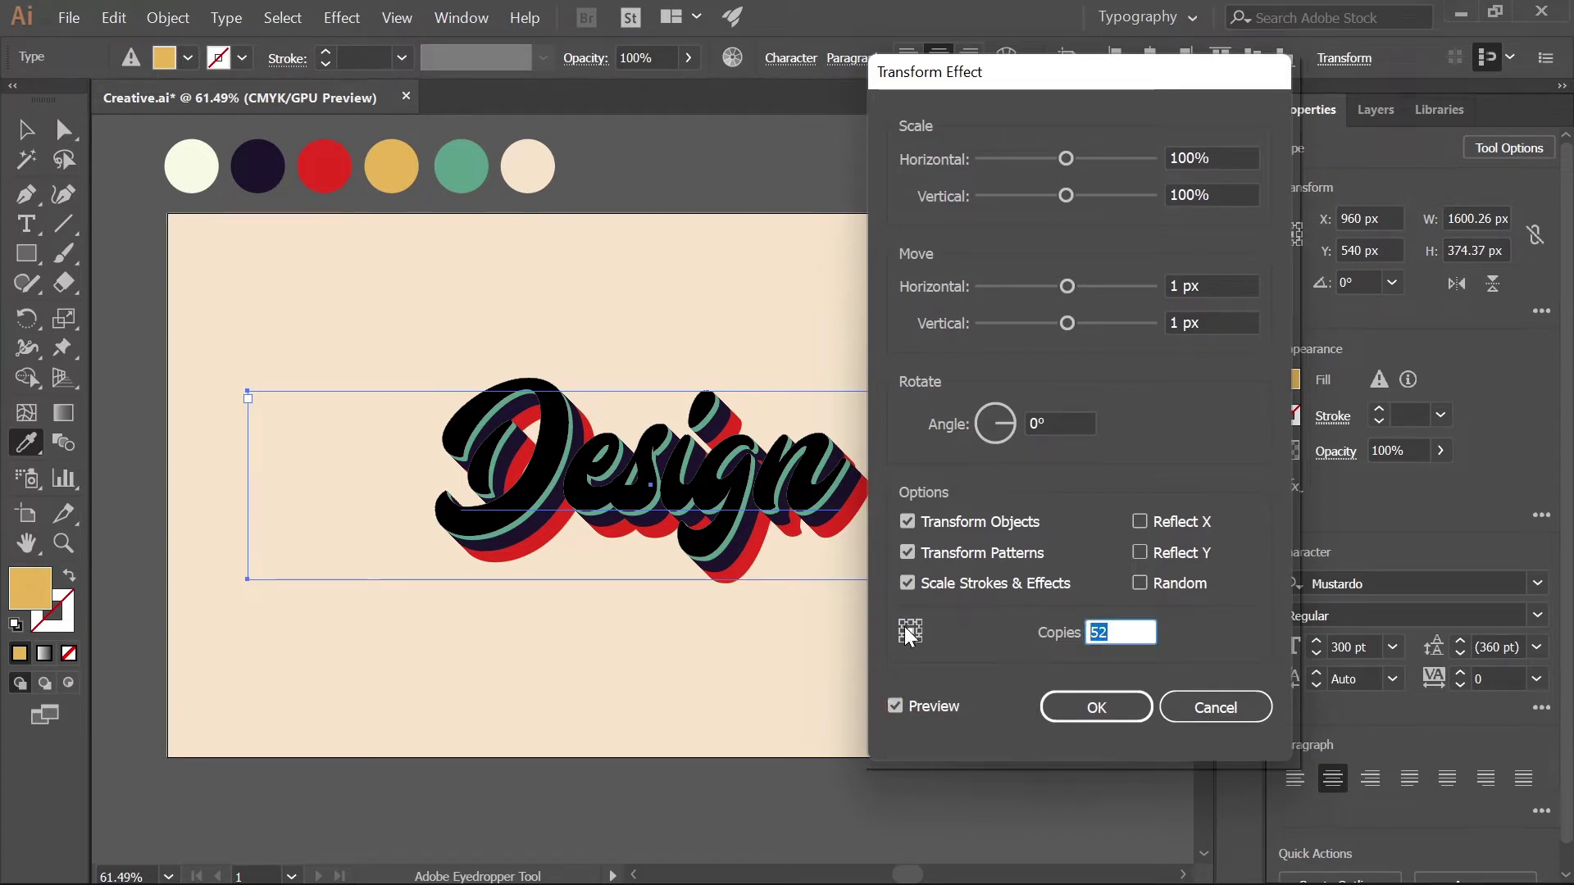
type("85")
left_click(1100, 705)
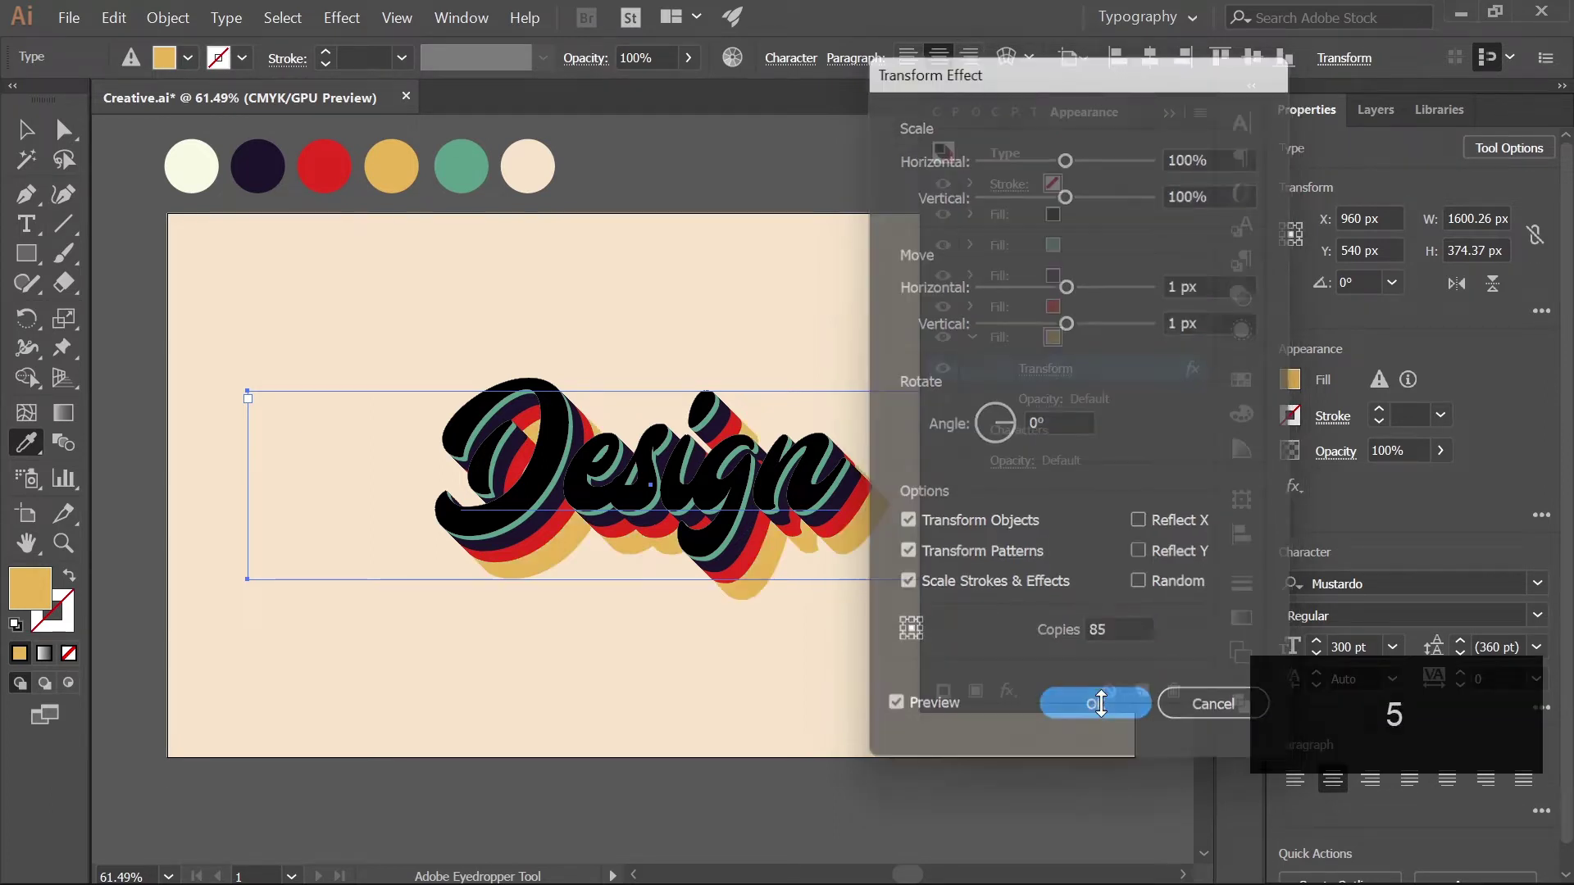
Step: Reopen the yellow fill's Transform effect and reduce it to 78 copies
left_click(1046, 370)
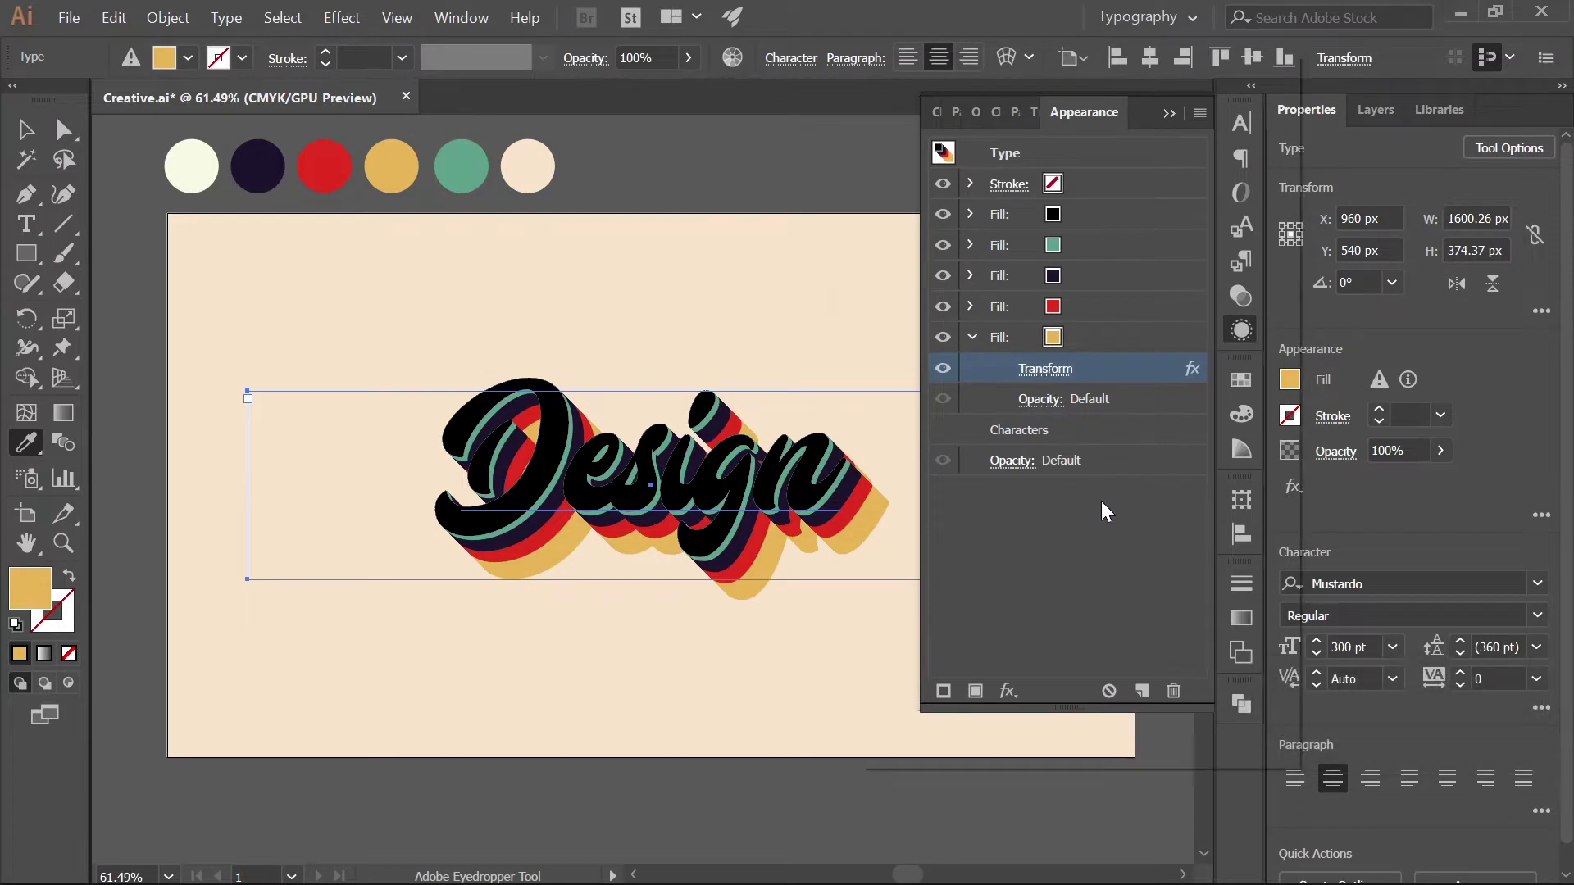
left_click(1120, 632)
key("Down")
key("Down")
key("Down")
key("Down")
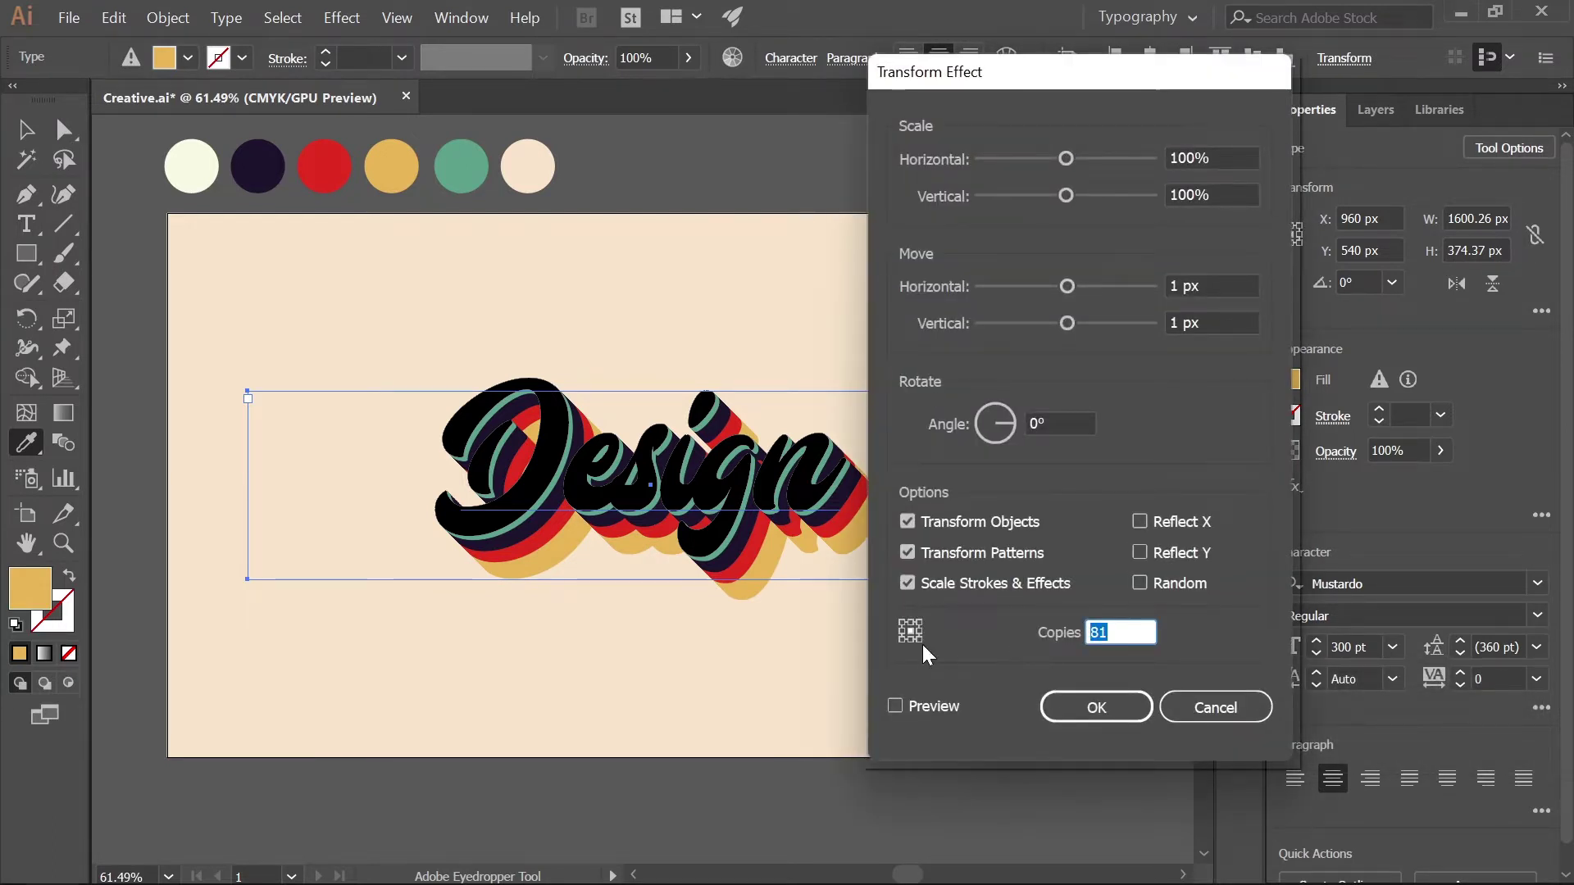
type("78")
left_click(1099, 709)
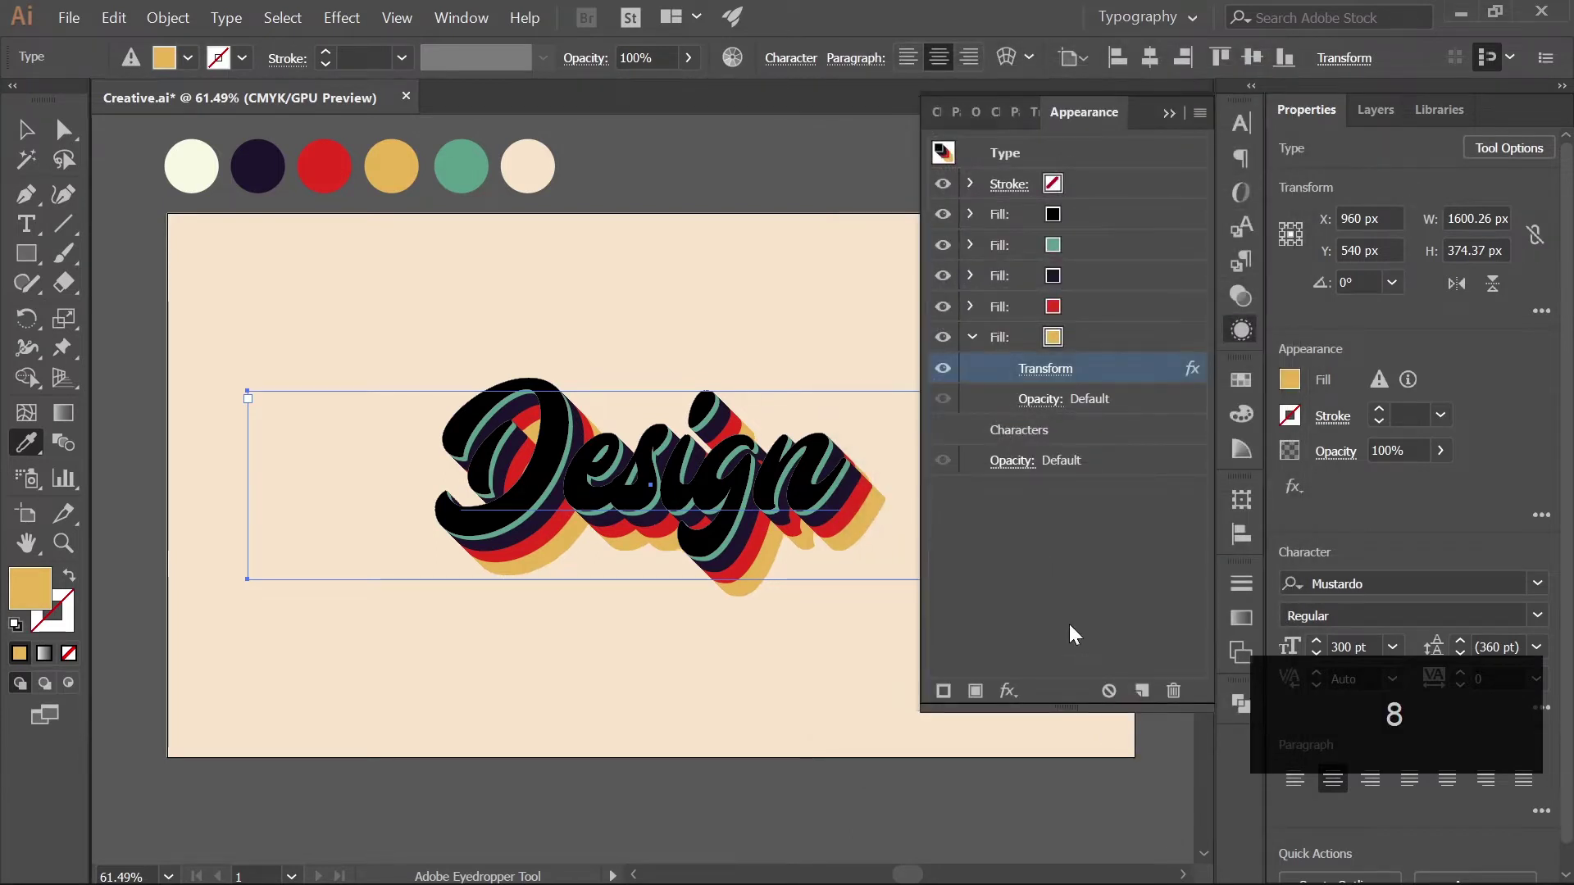
Step: Duplicate the yellow fill and color the lower copy with the green sampled from the palette circles
left_click_drag(1099, 338, 1143, 690)
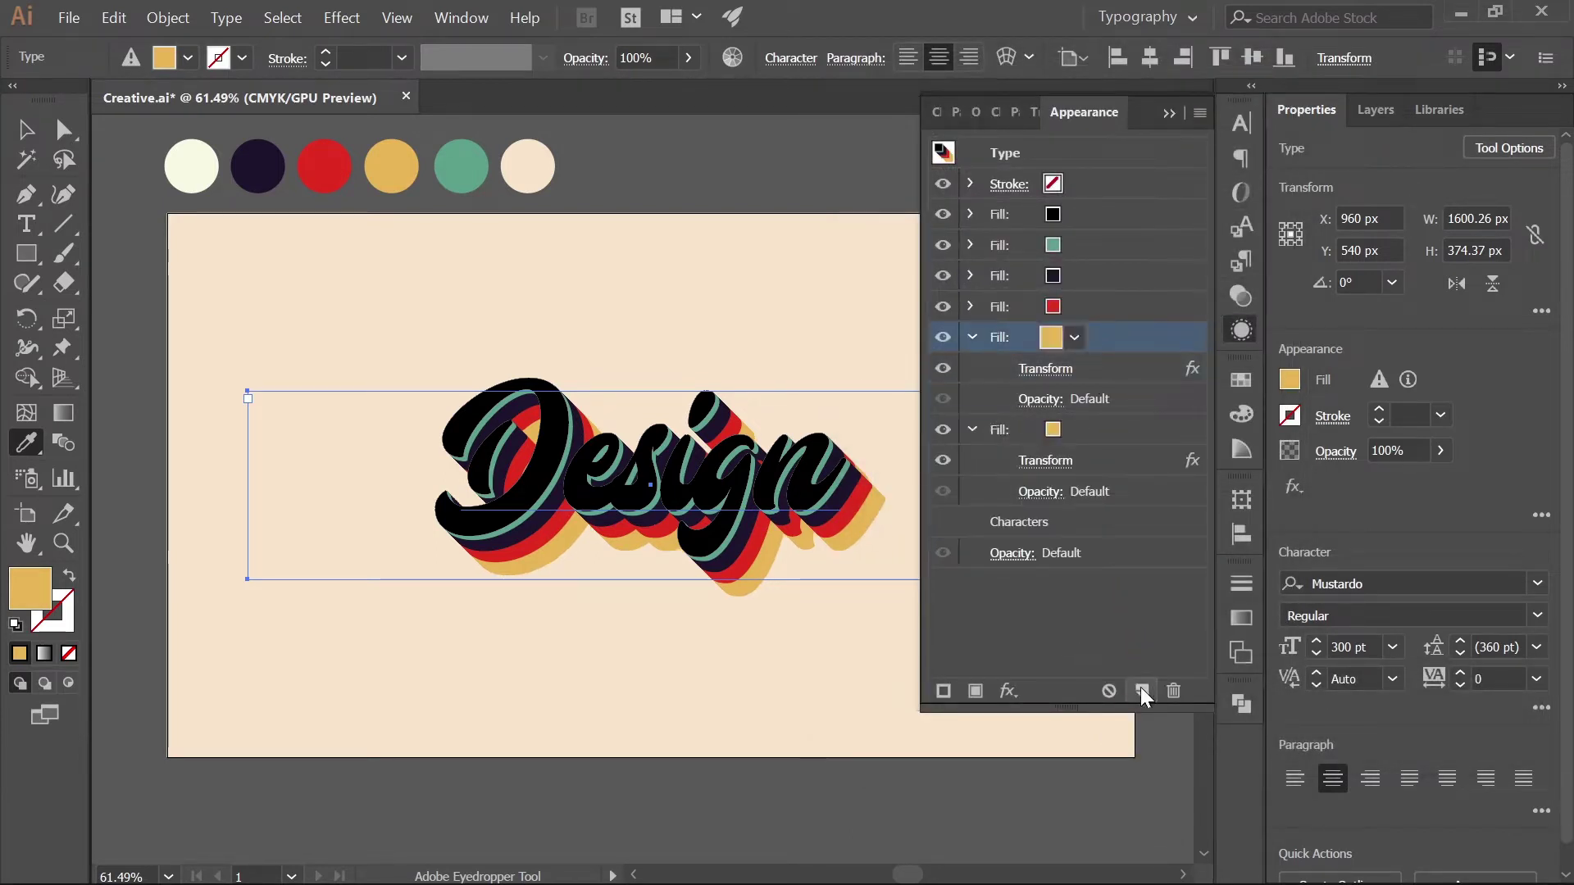
left_click(1050, 428)
key("i")
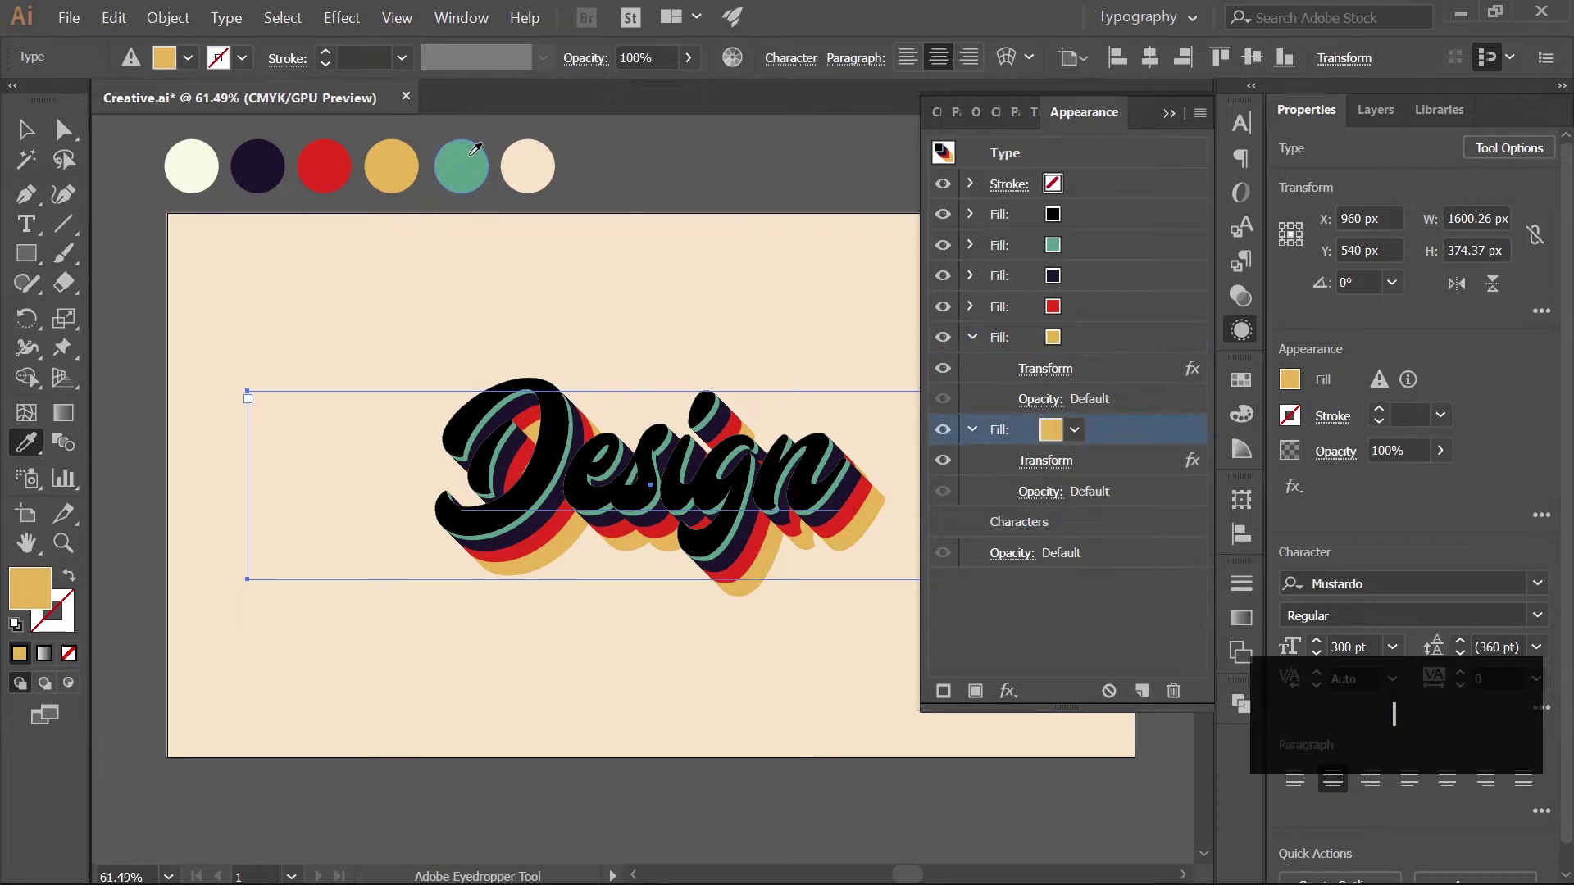
left_click(473, 151)
Step: Set the lowest green fill's Transform effect to 100 copies
left_click(1051, 460)
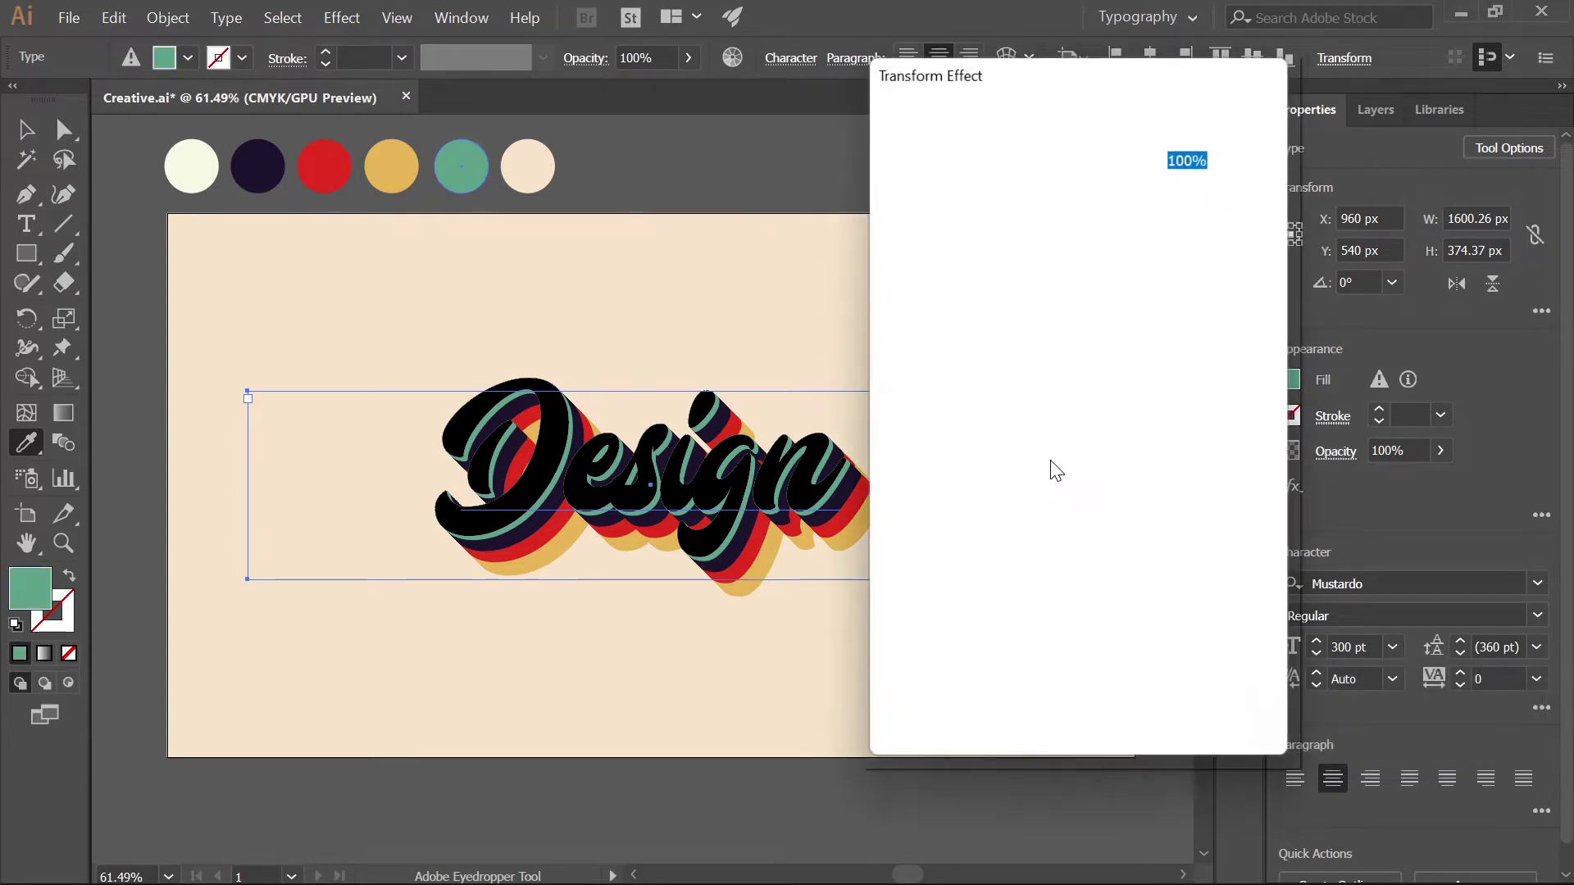
key("shift+Tab")
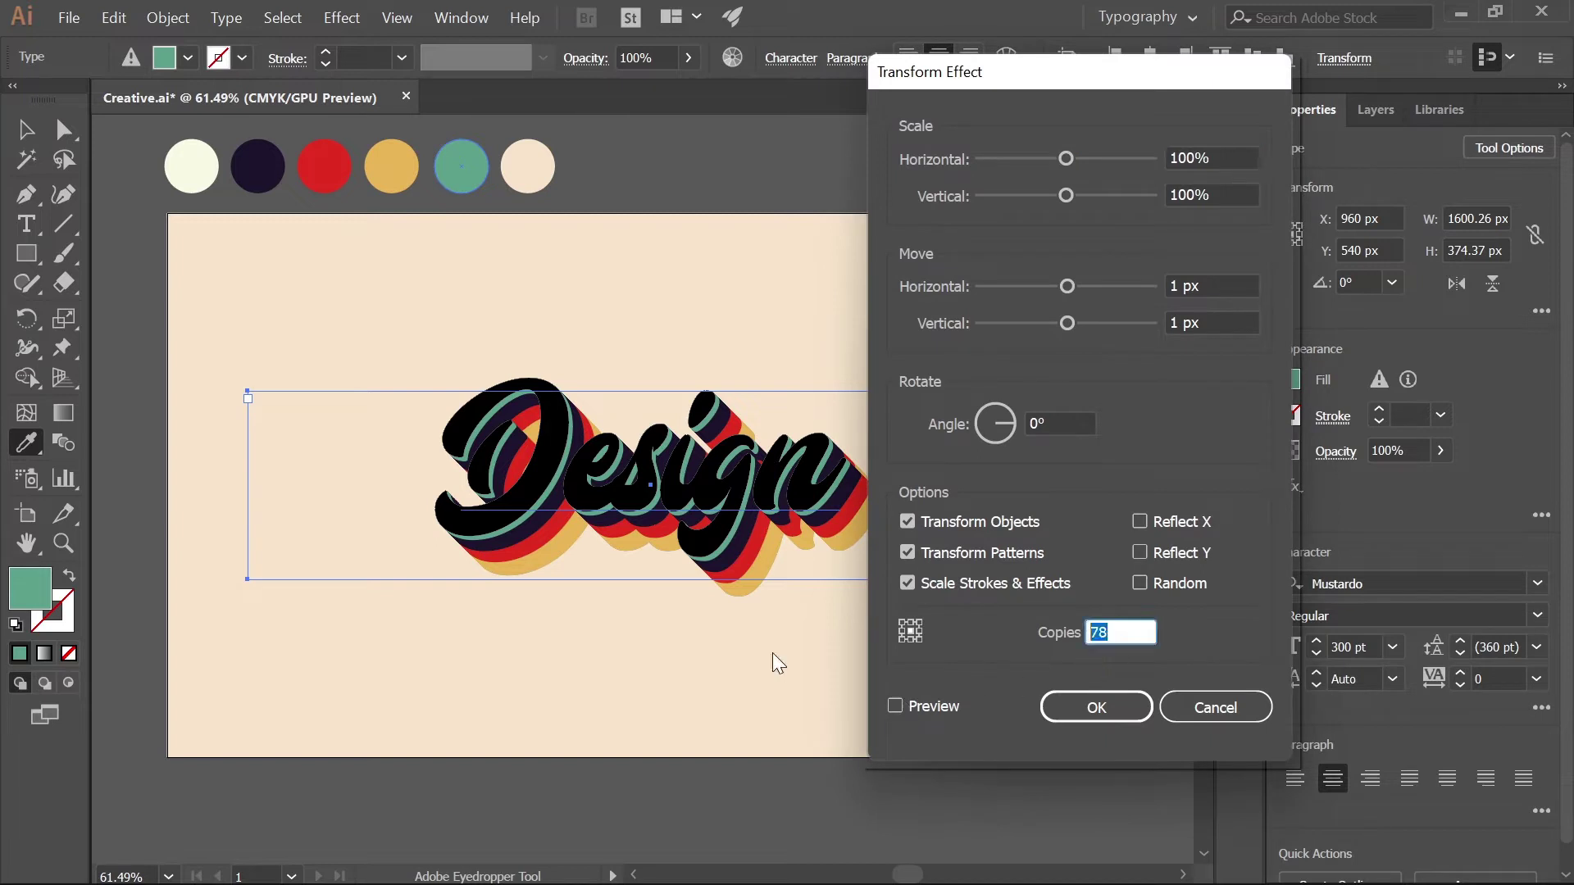
type("100")
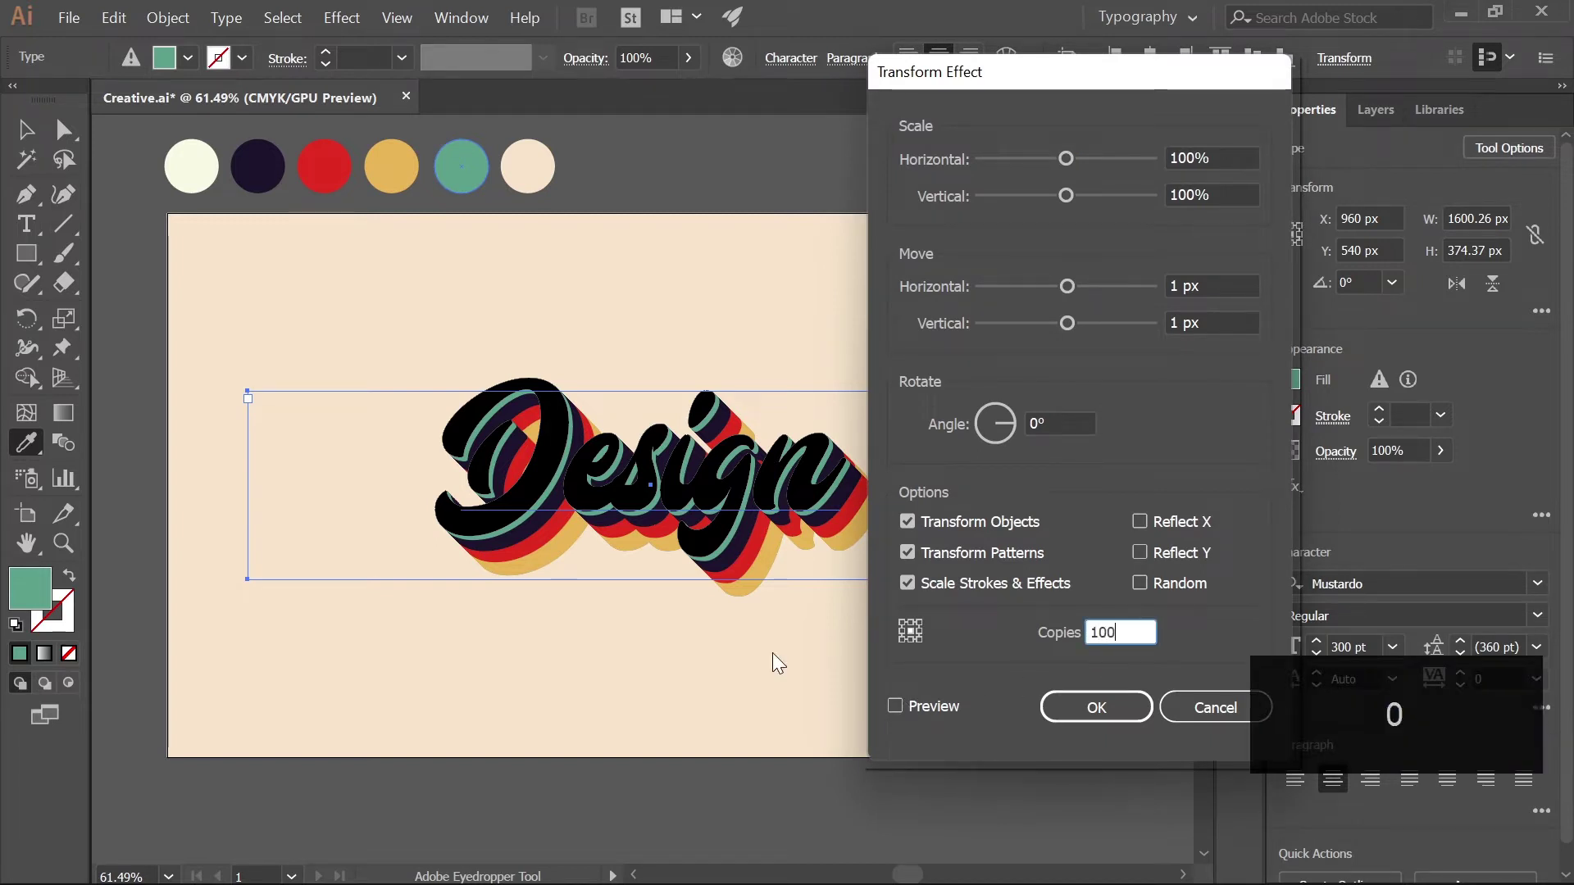
key("Return")
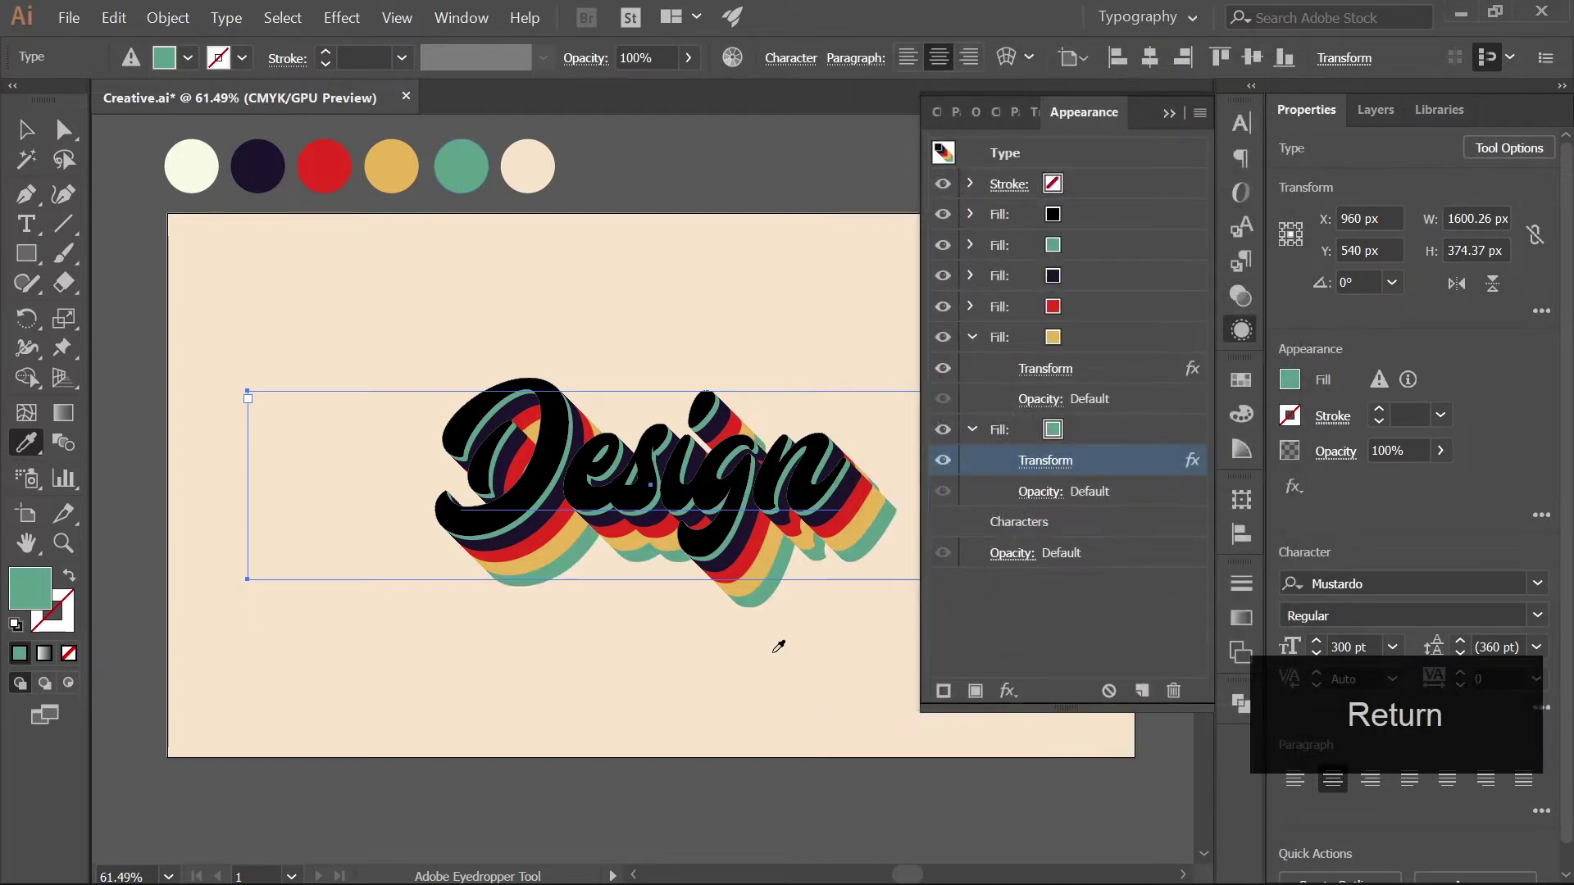
Step: Raise the lowest green fill's Transform effect to 110 copies and collapse the expanded fill settings
left_click(1061, 462)
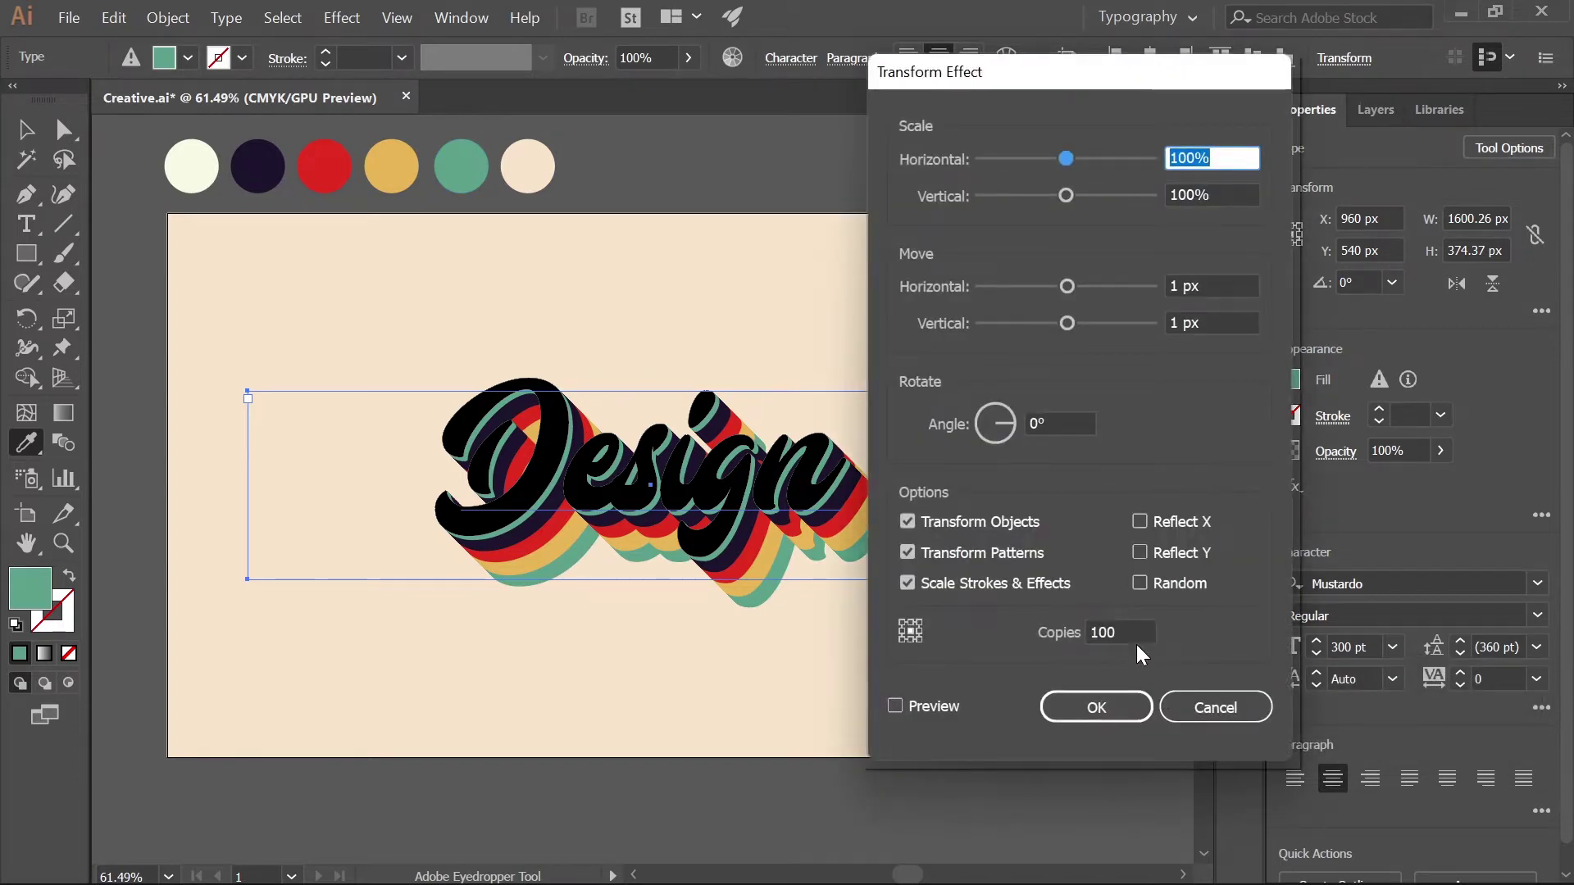
double_click(1136, 641)
type("110")
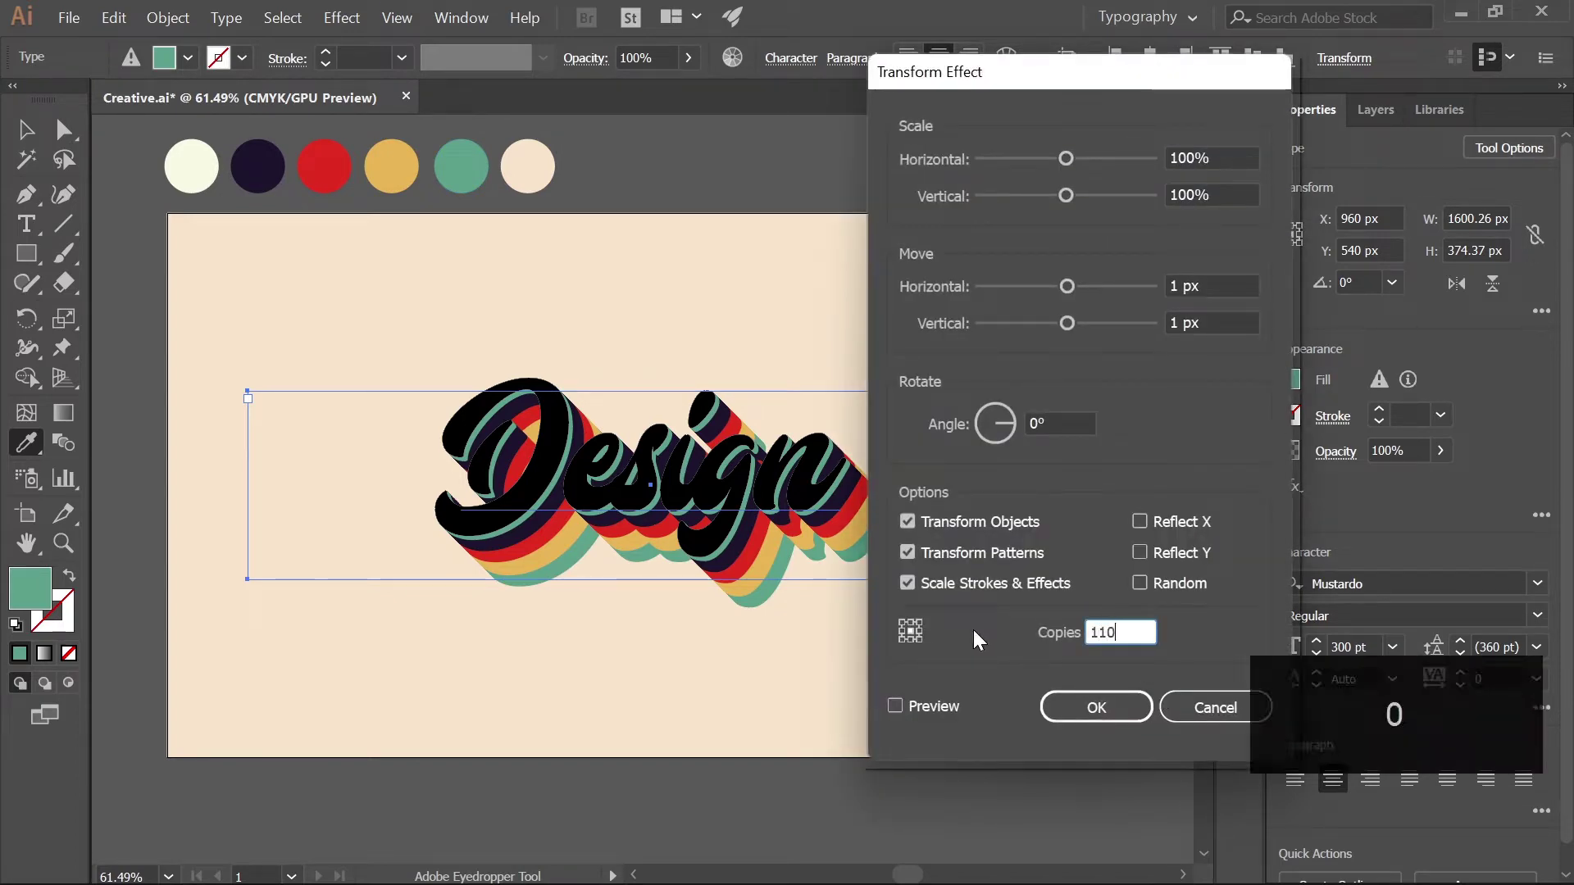
key("Return")
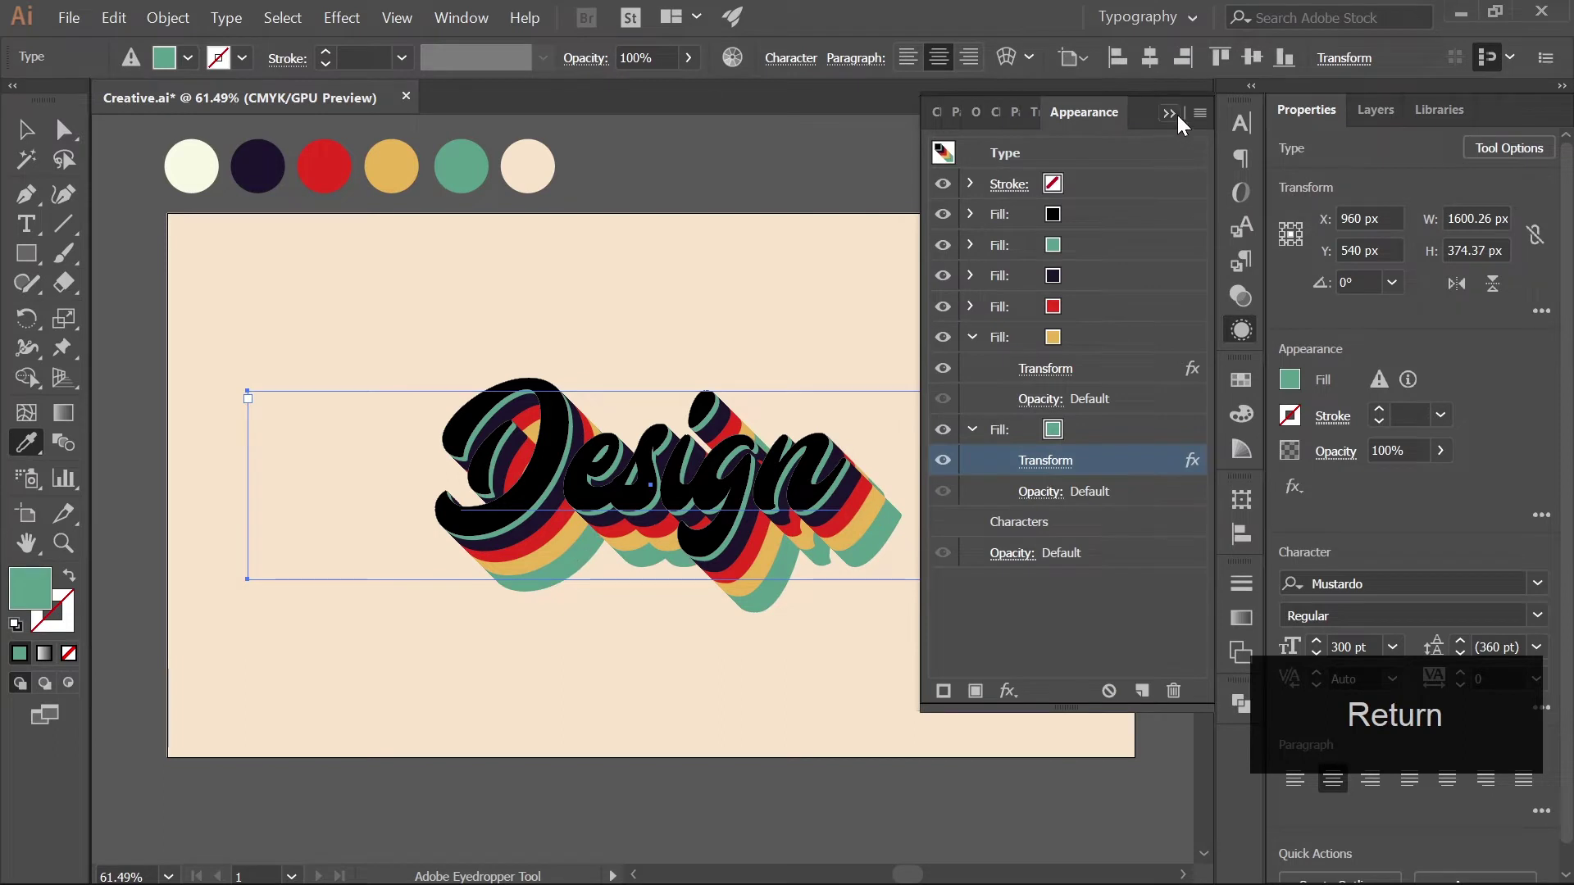
left_click(970, 337)
Step: Recolor the topmost black fill with the cream sampled from the palette circles, then deselect the text
left_click(1090, 213)
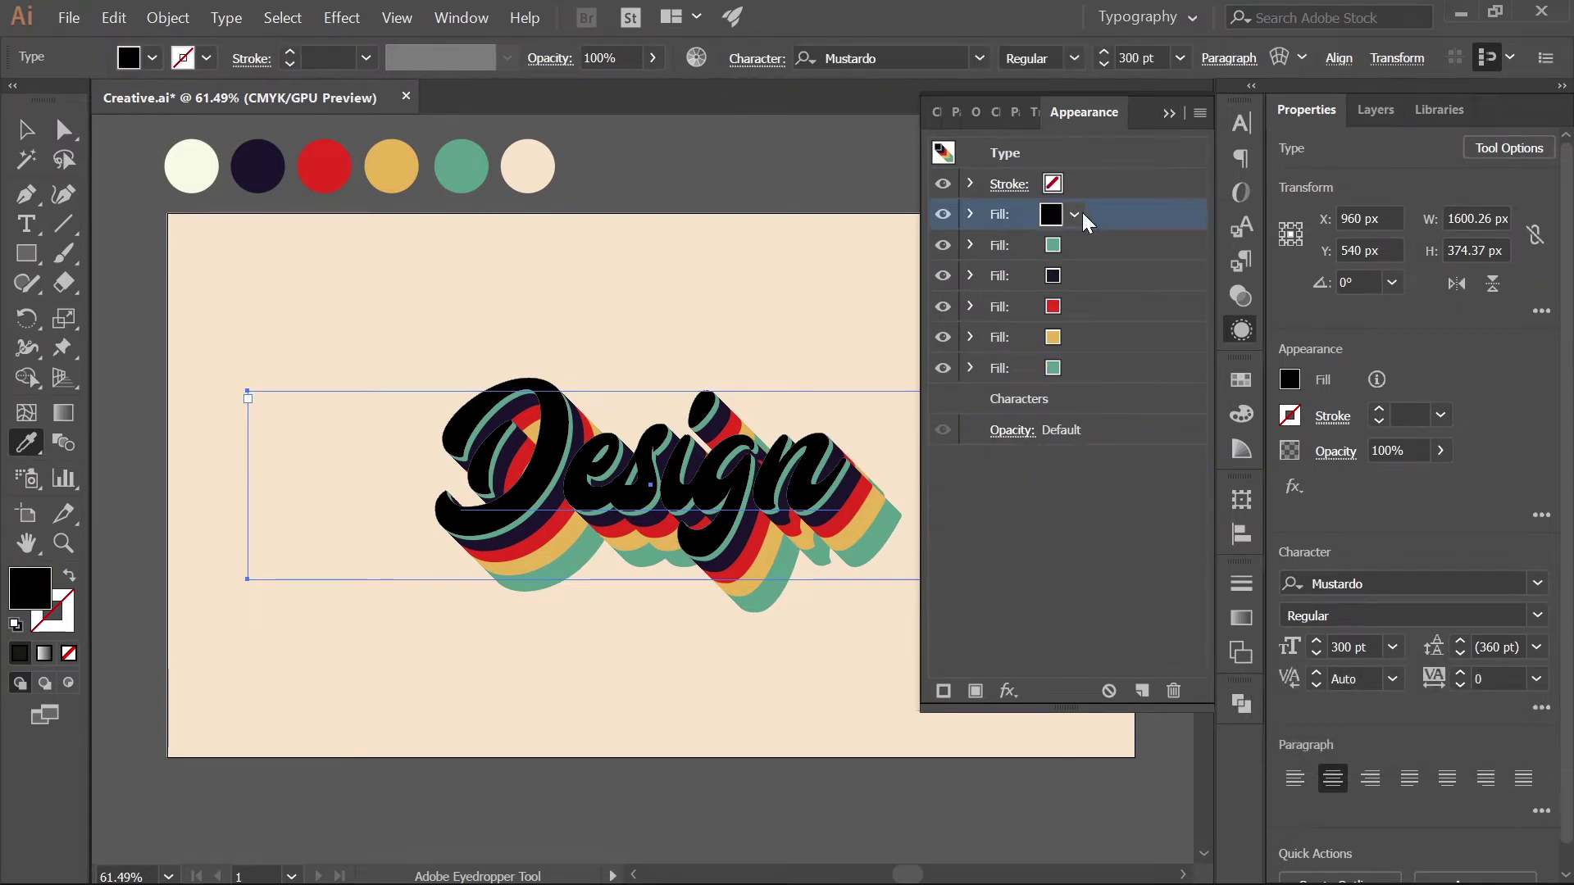
key("shift")
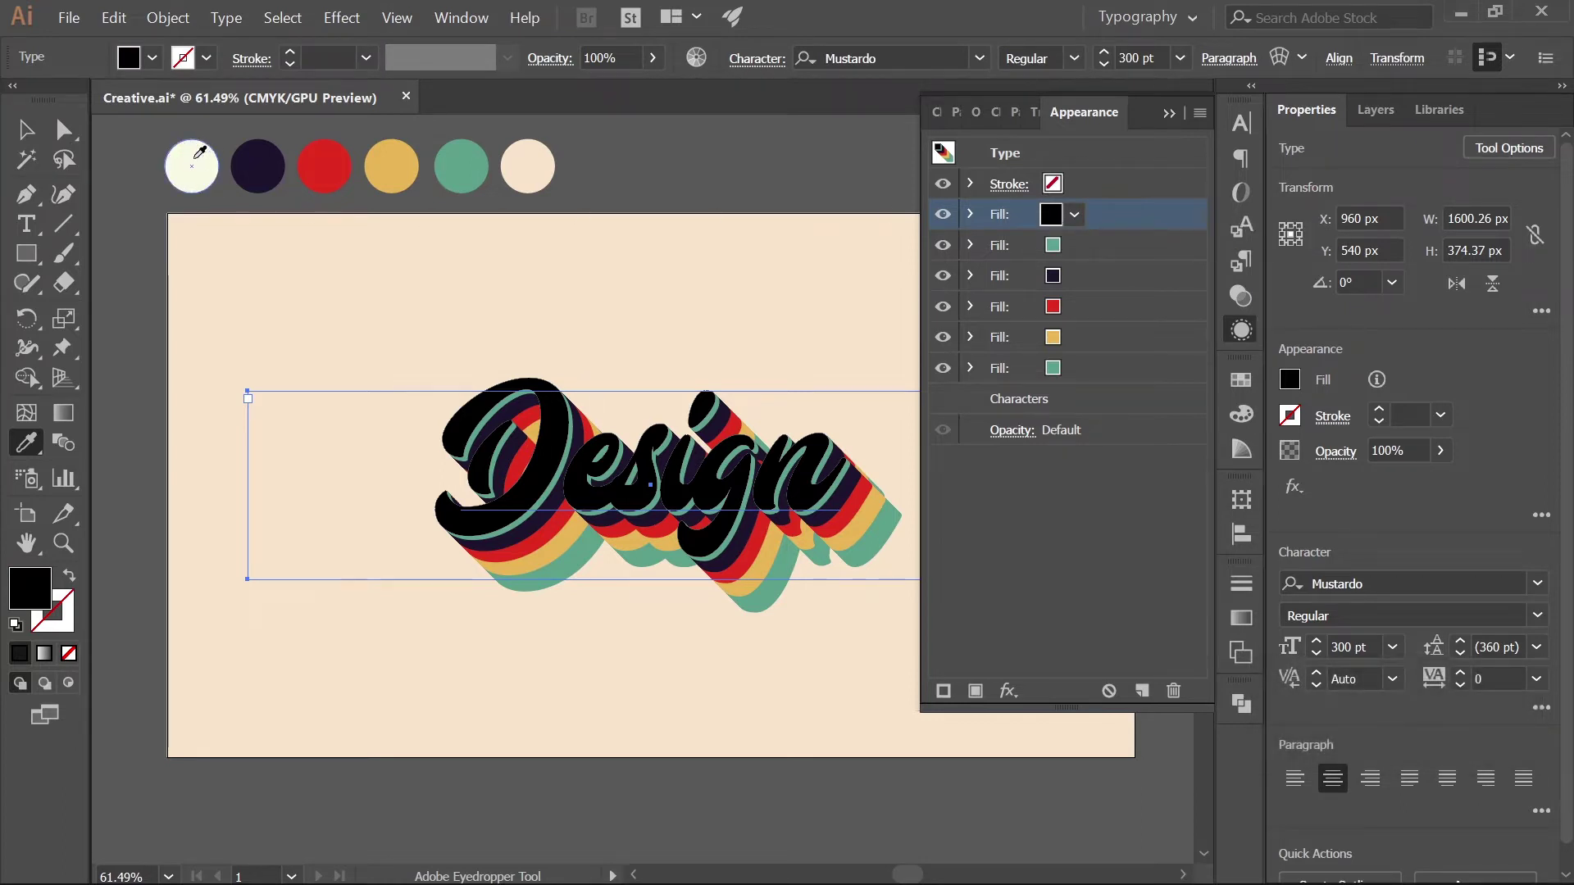
left_click(194, 157, "shift")
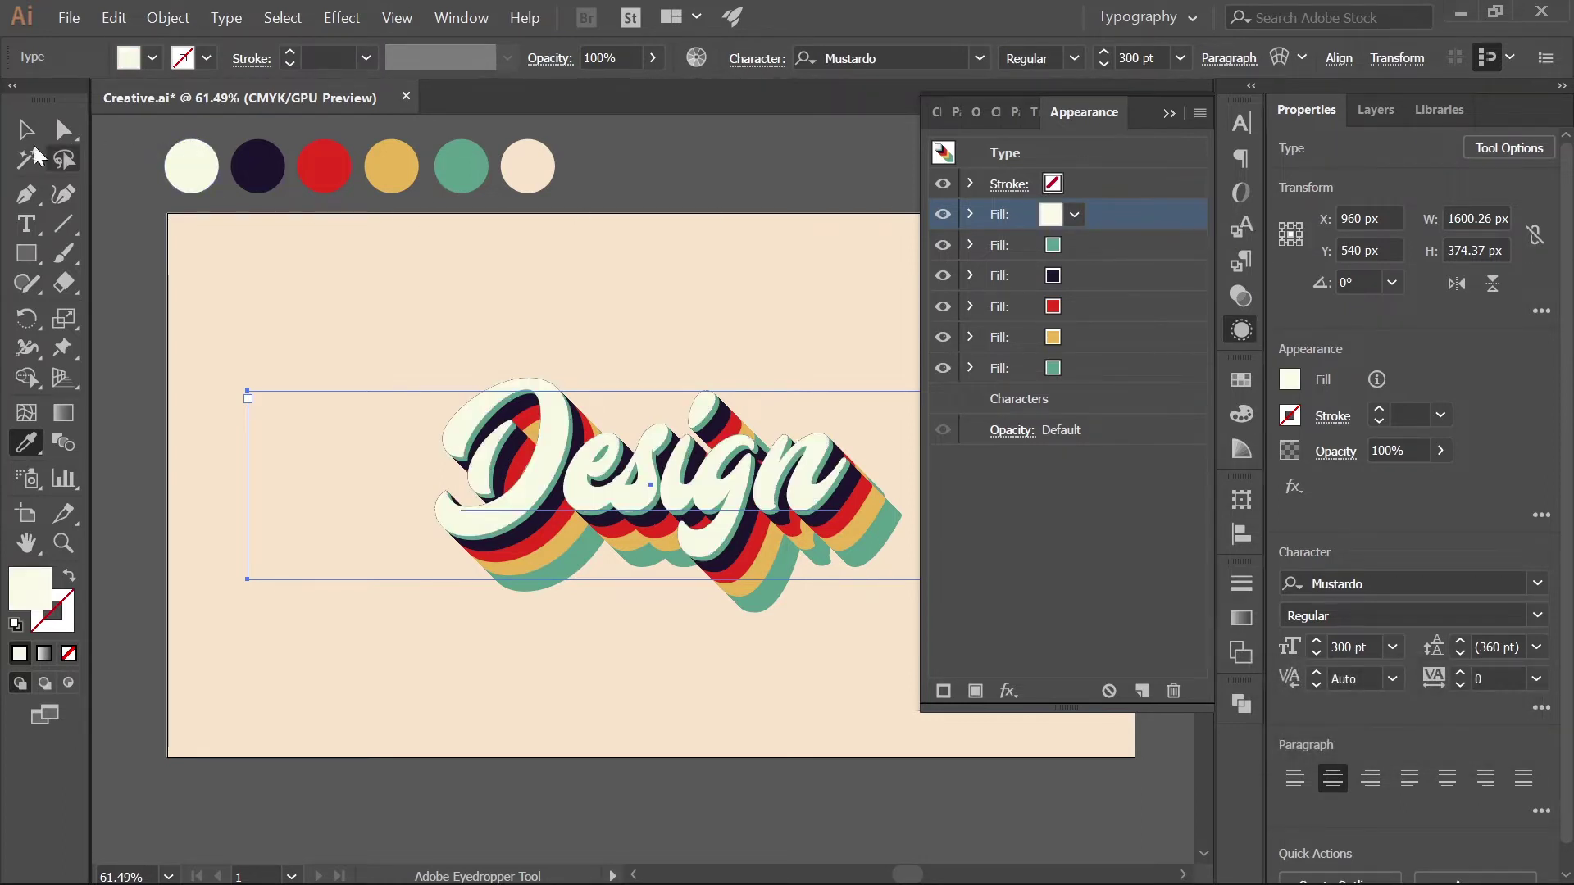
left_click(26, 130)
left_click(350, 621)
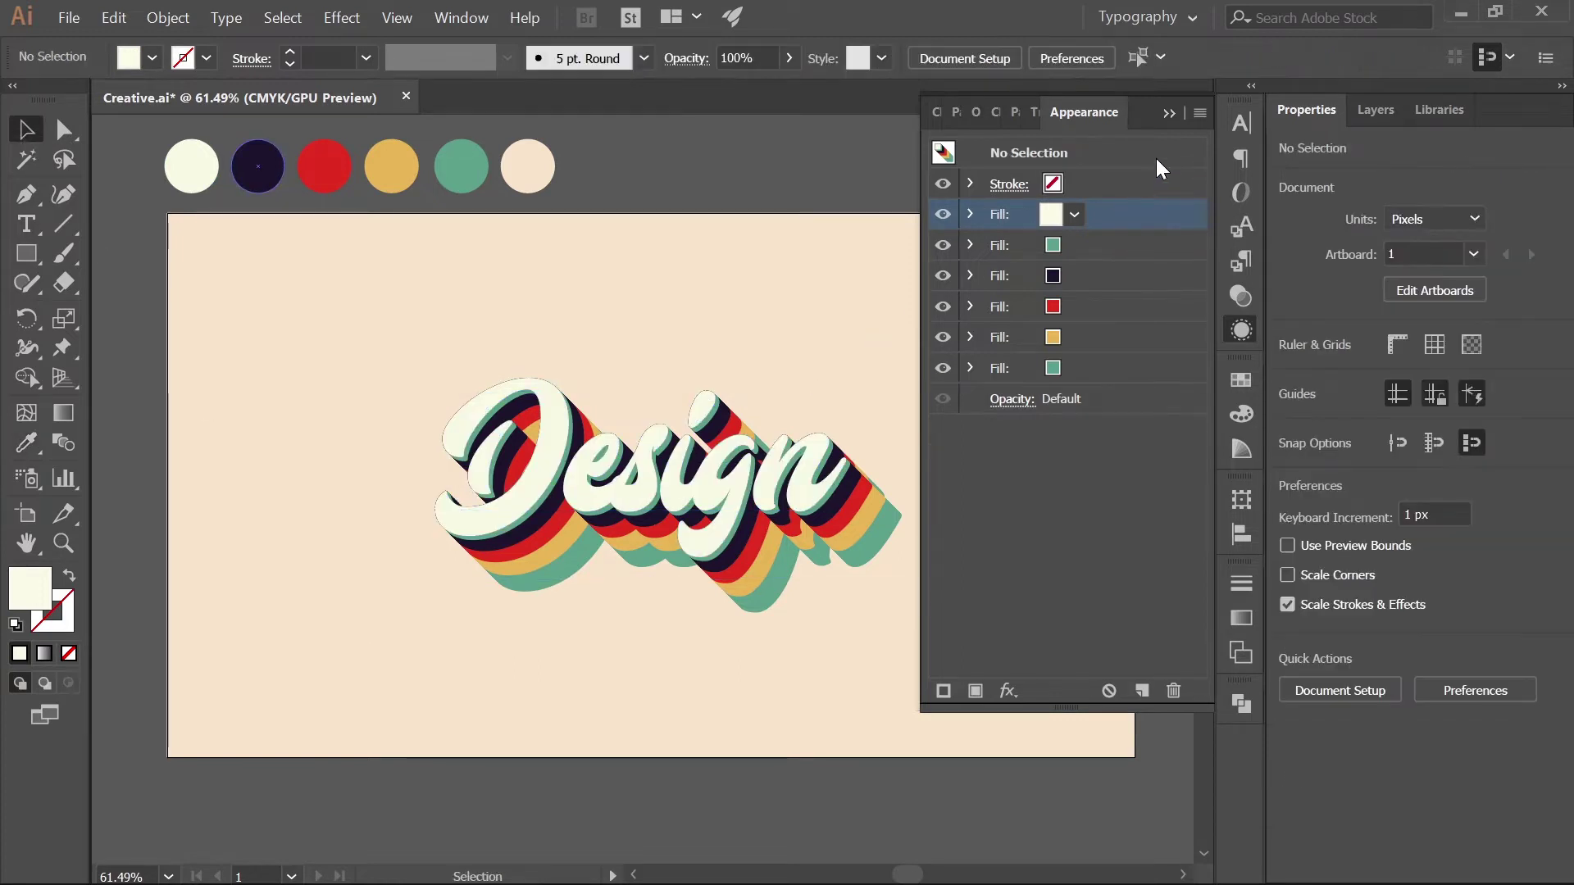
left_click(1160, 115)
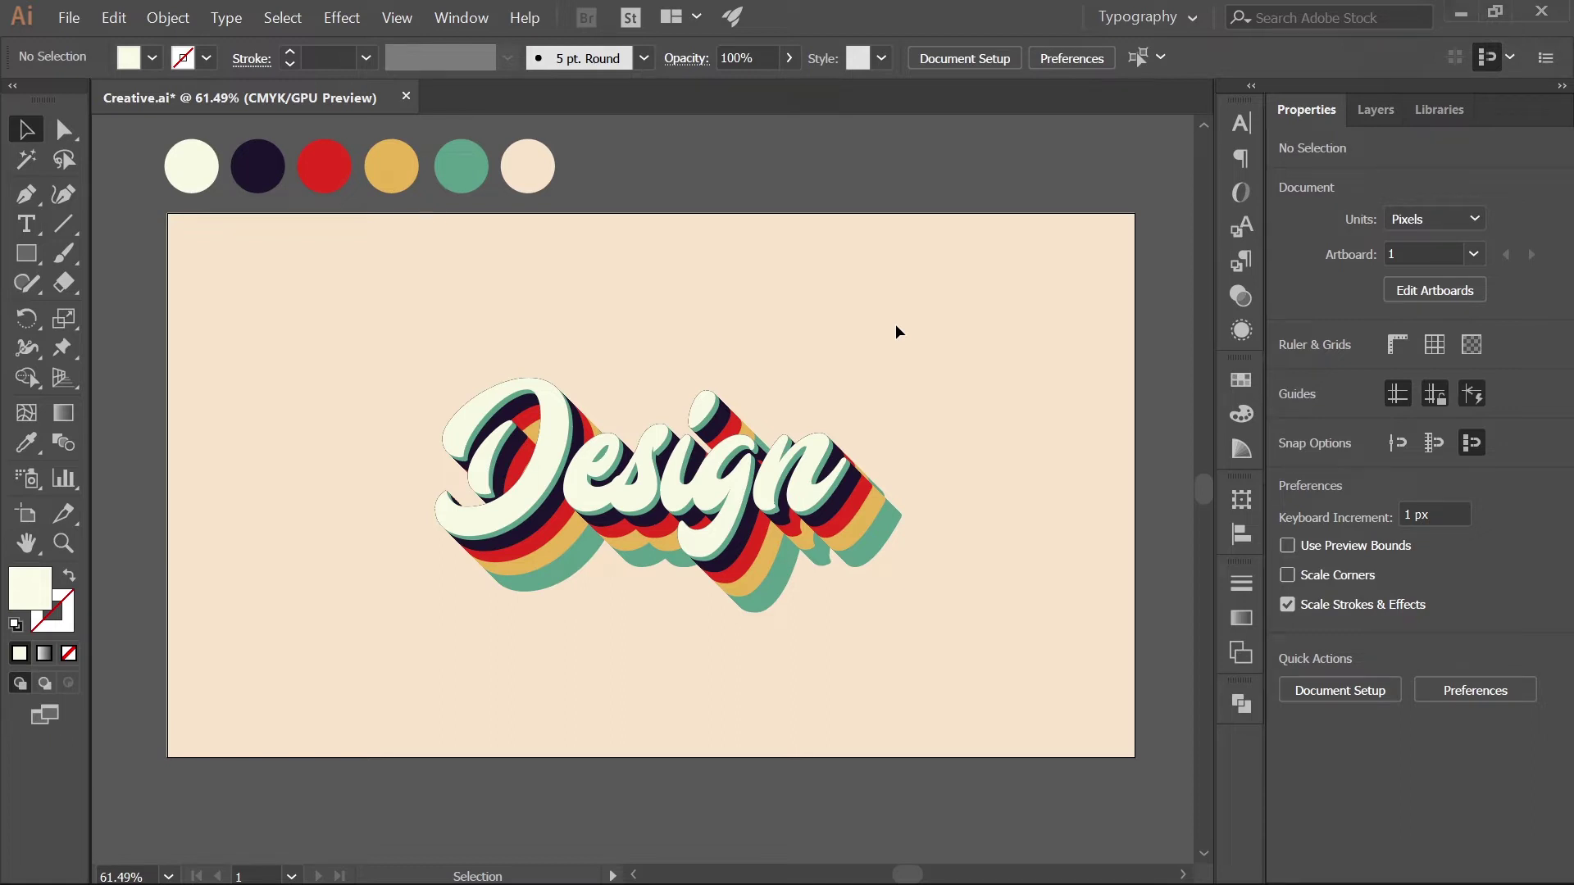
Step: Duplicate the "Design" text above the original and delete the copy's green, navy, red, yellow and lower green fills, leaving only cream
left_click(747, 492)
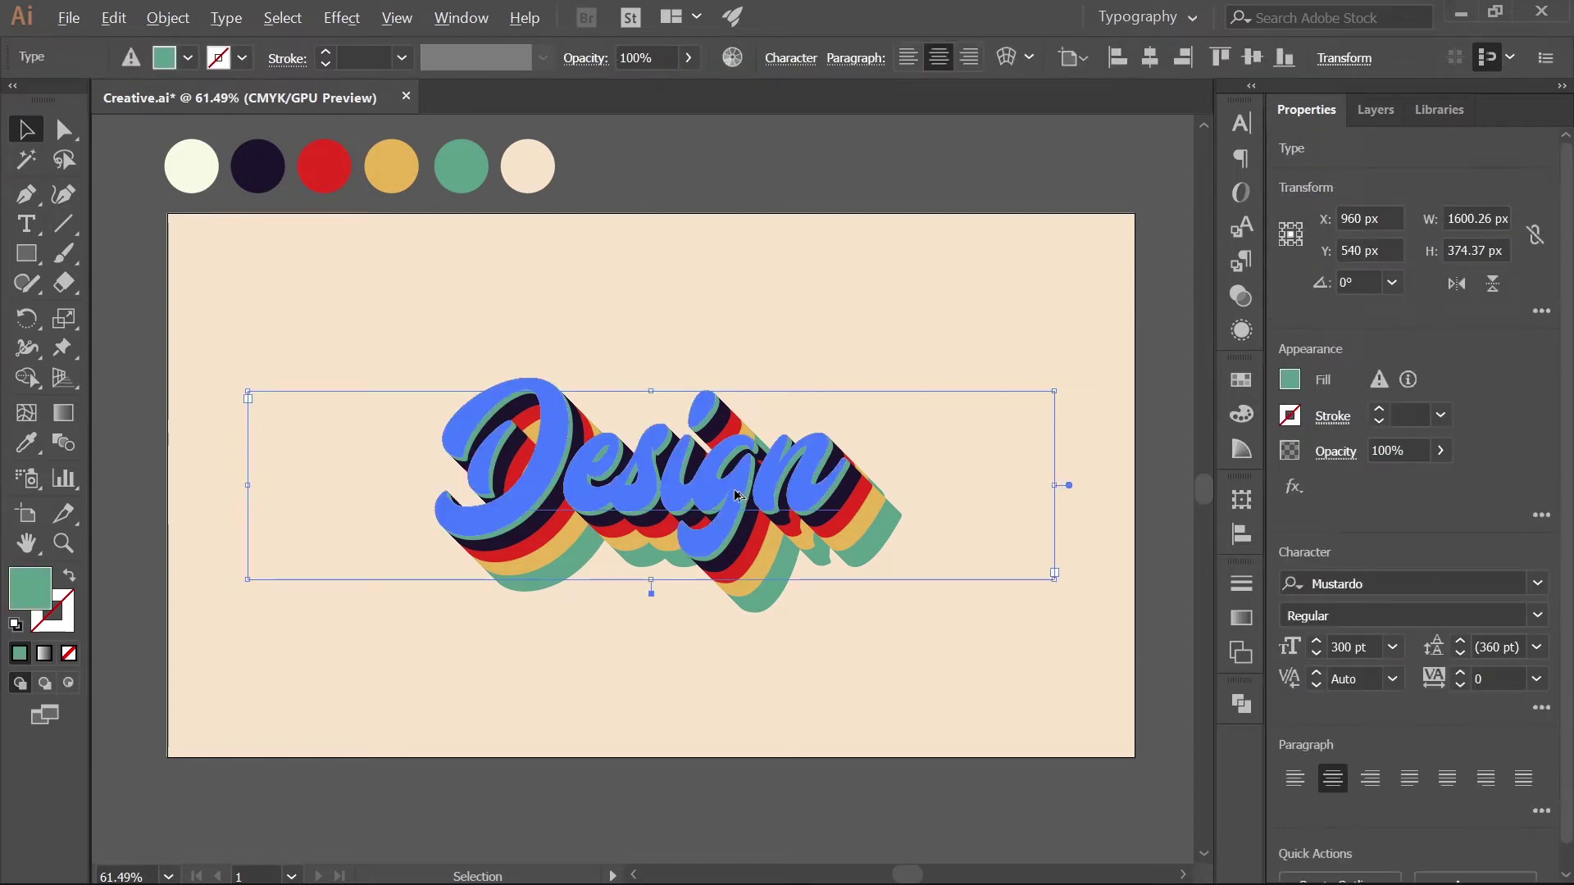
left_click_drag(722, 502, 857, 305, "alt")
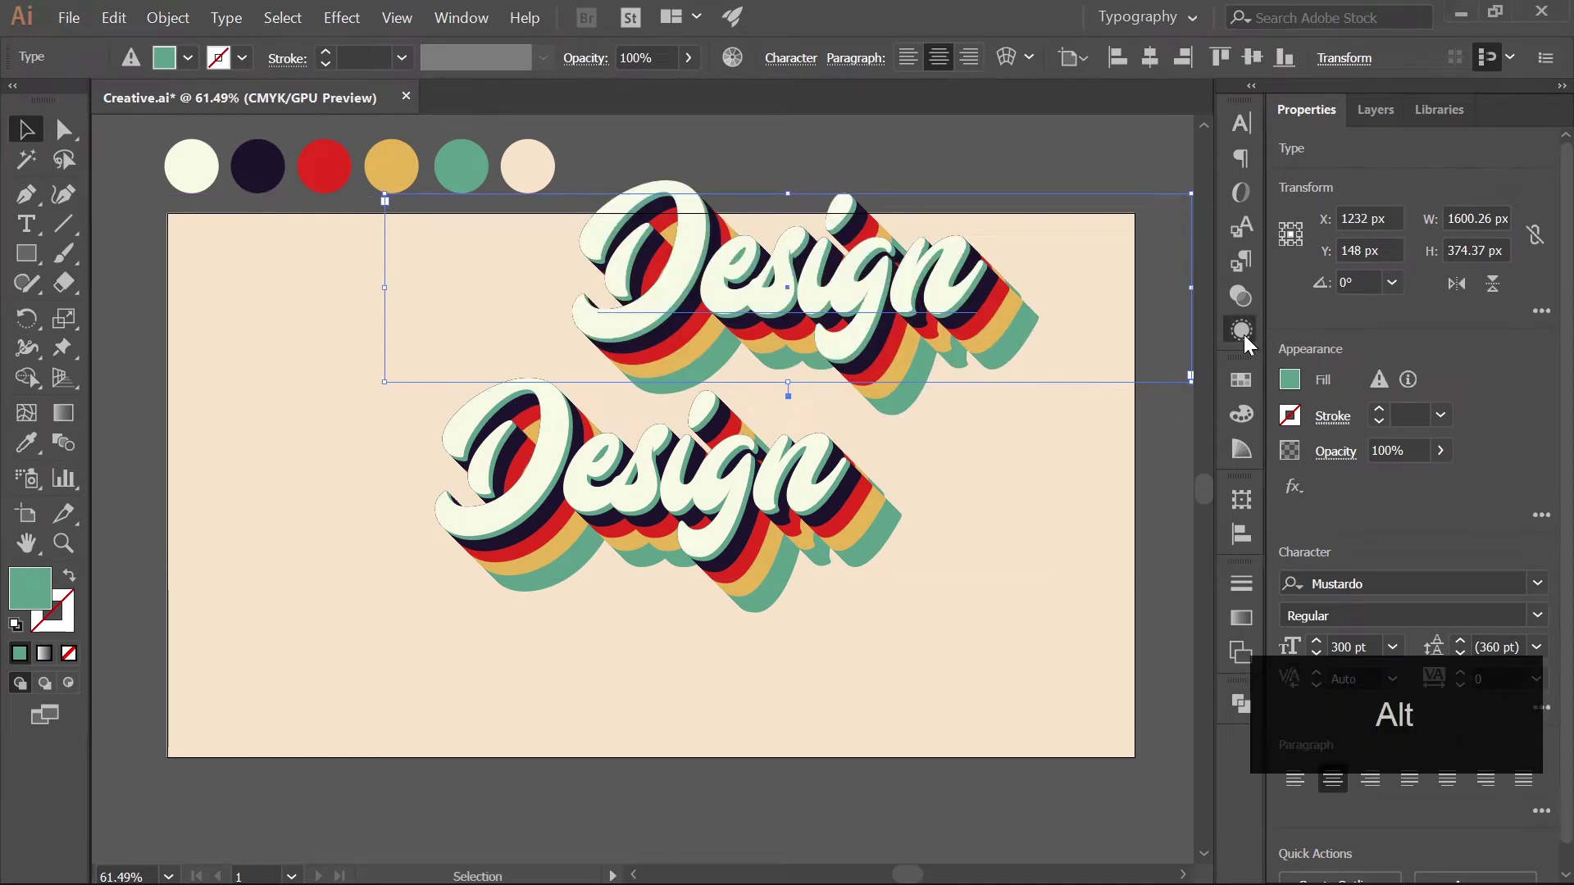
left_click(1243, 331)
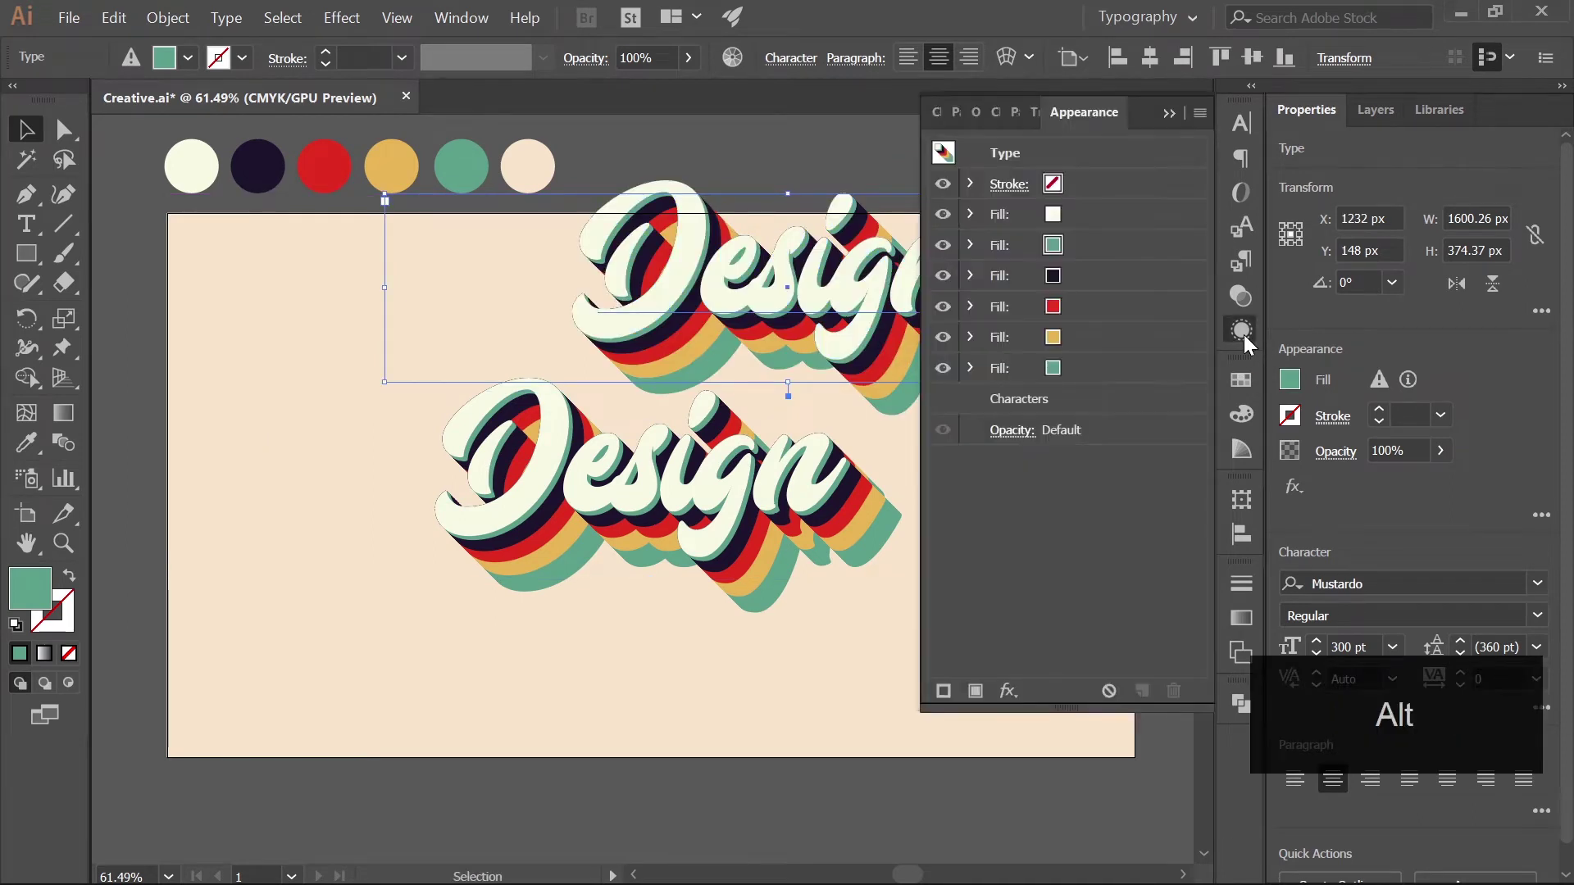
left_click(1115, 244)
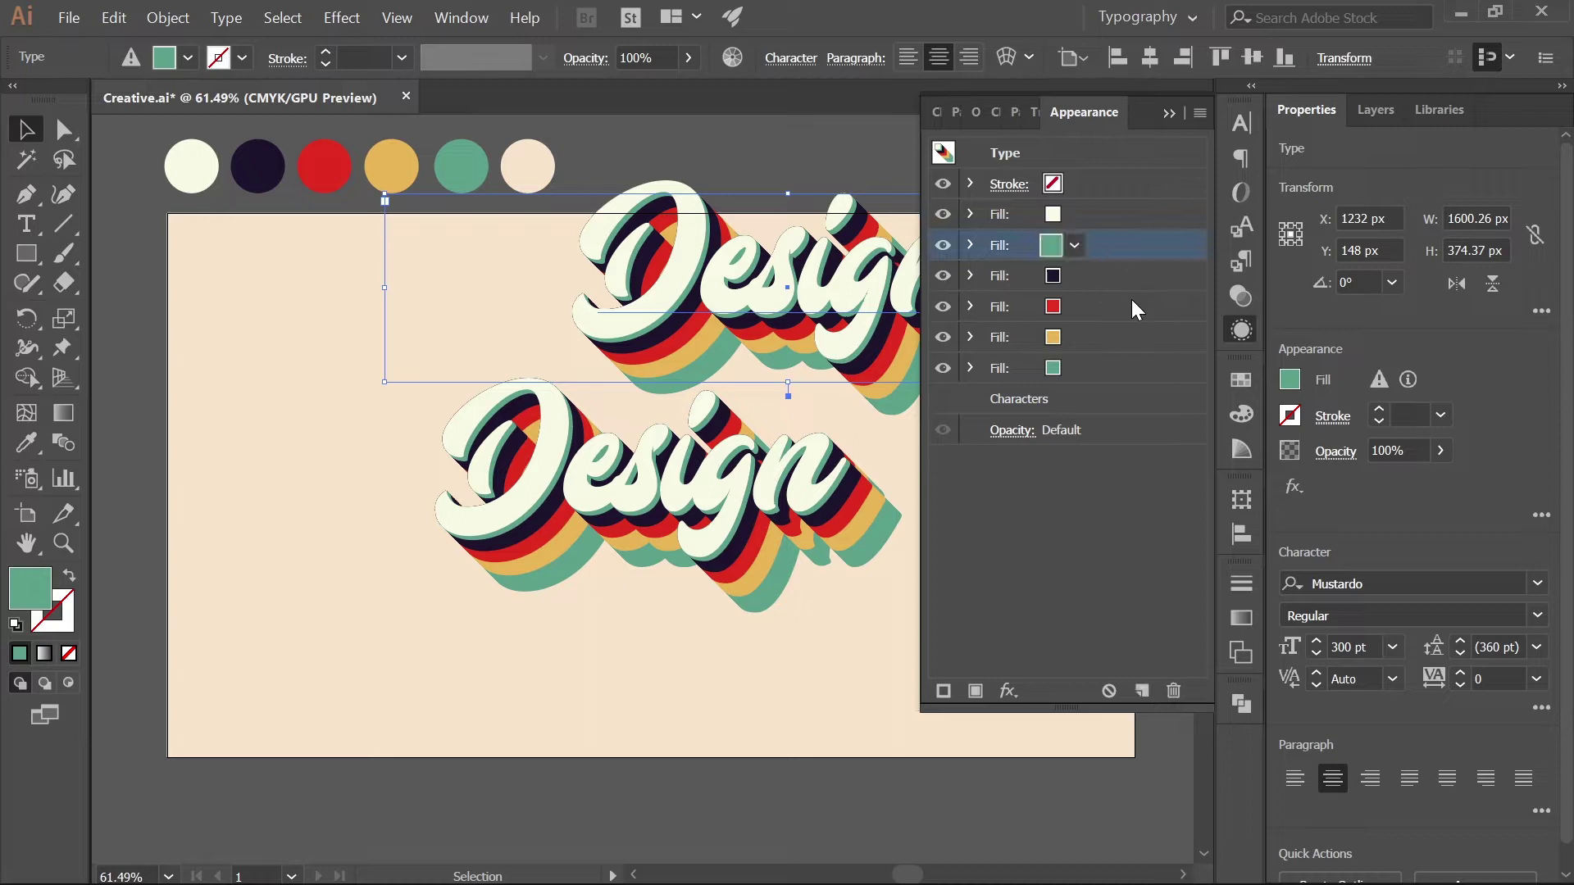
left_click(1121, 362, "shift")
key("shift")
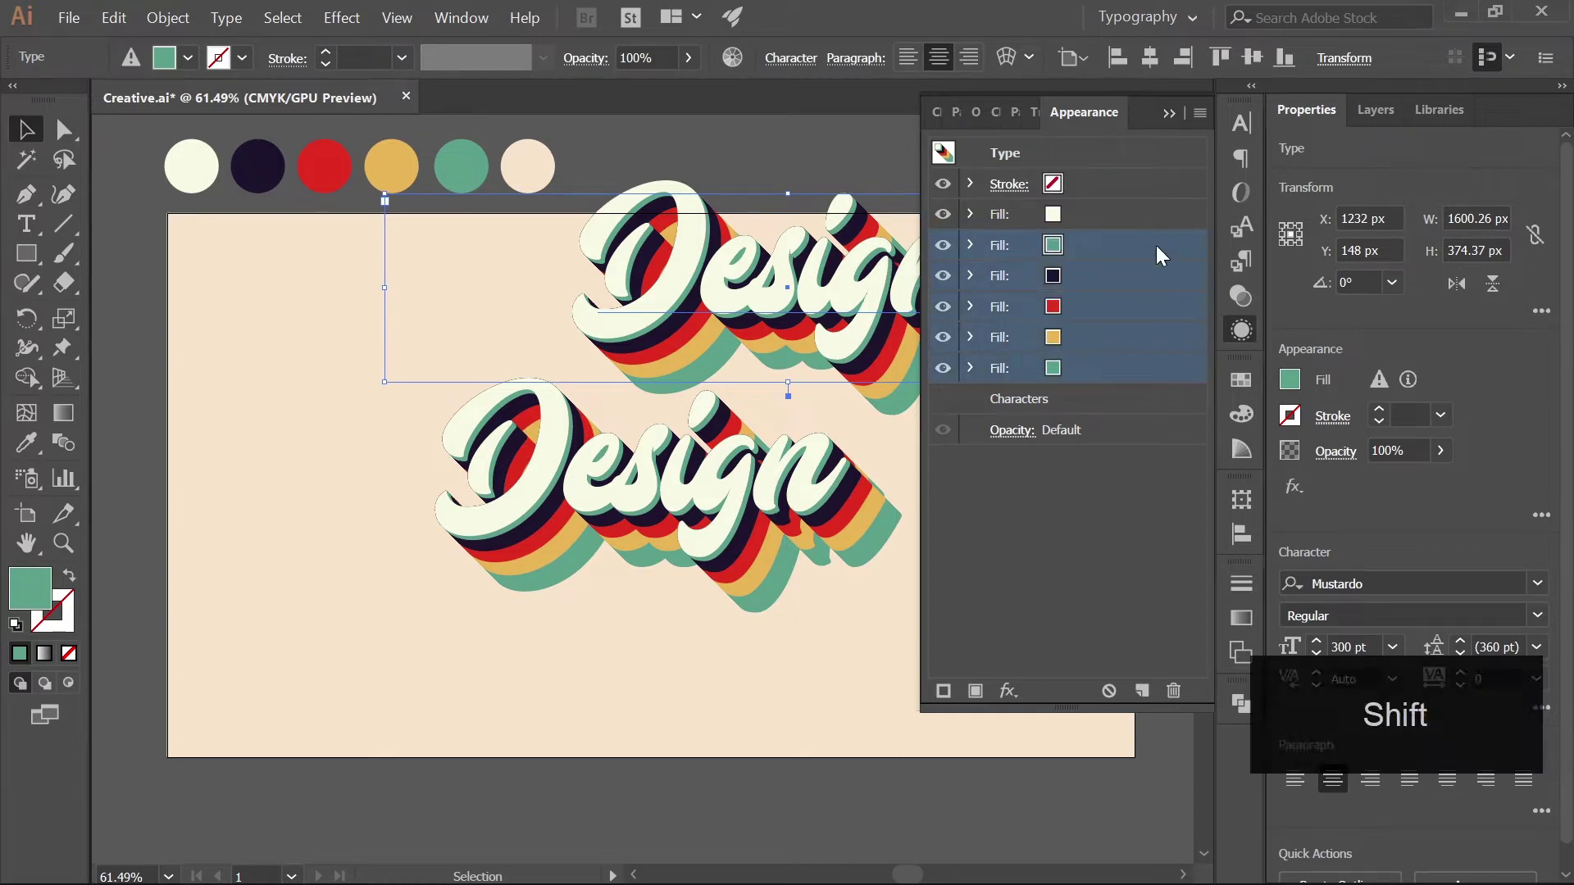
left_click(1174, 692)
left_click(1170, 113)
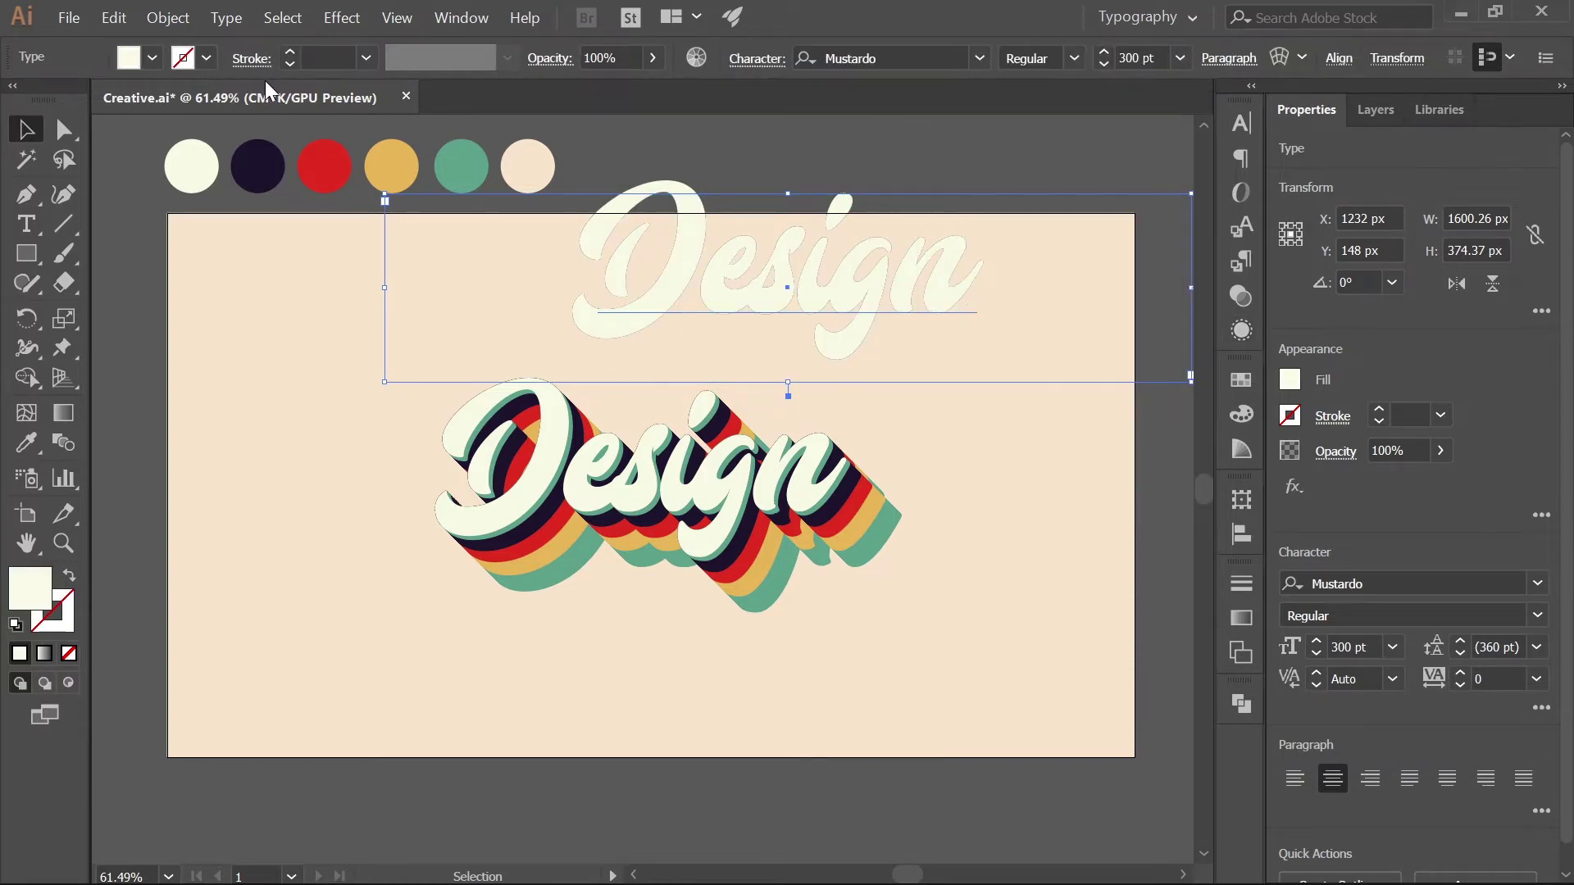
Step: Expand the appearance of the cream "Design" copy, then expand its object and fill into outlines
left_click(160, 17)
key("Escape")
left_click(168, 17)
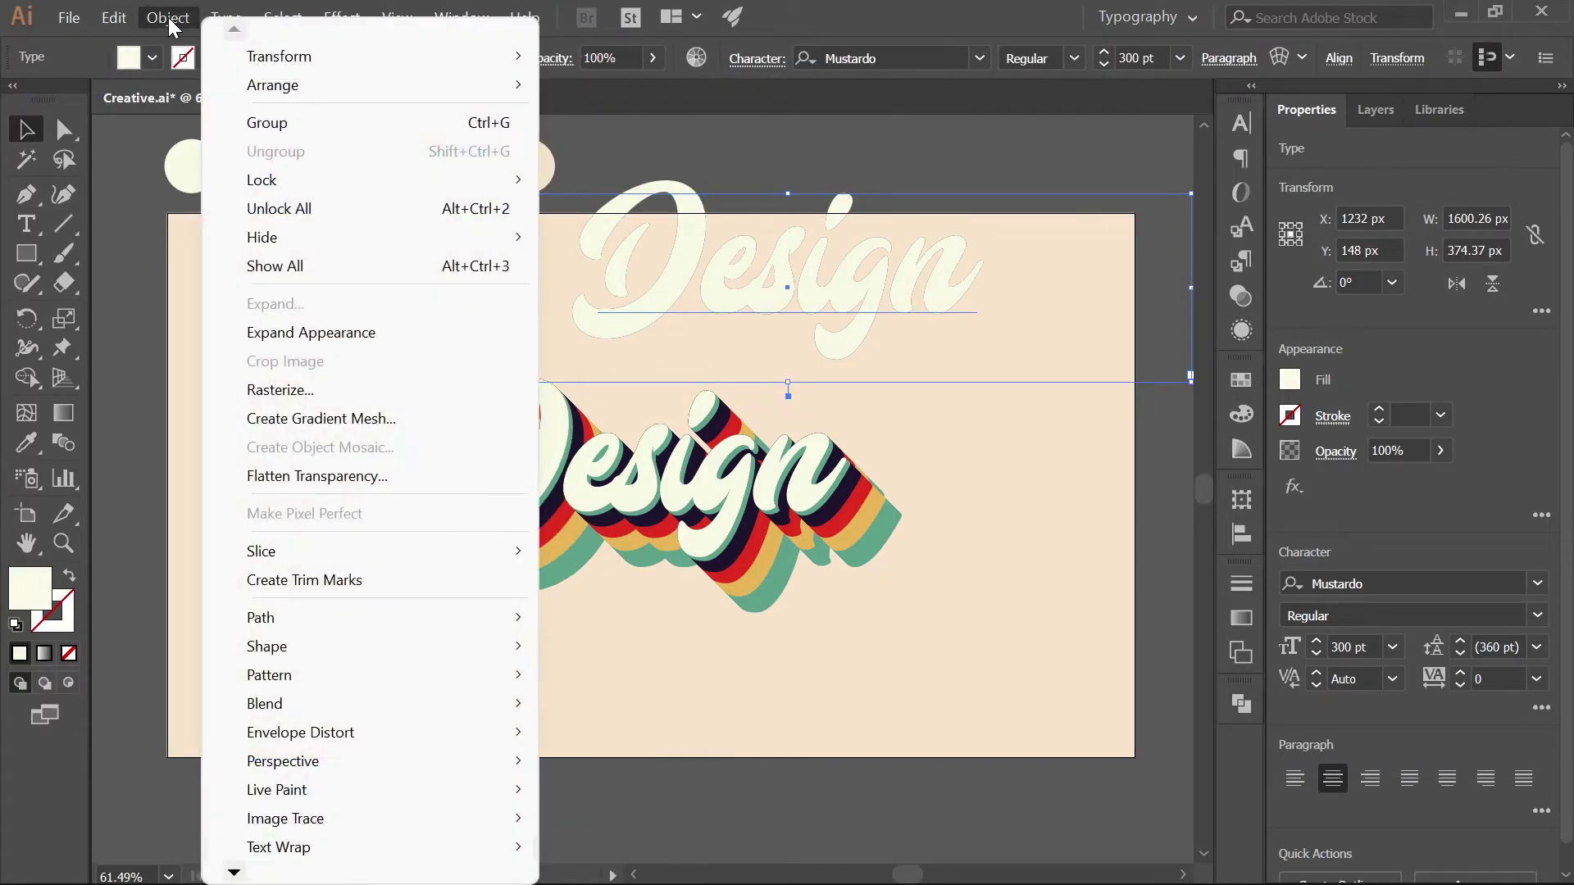
left_click(301, 333)
left_click(168, 20)
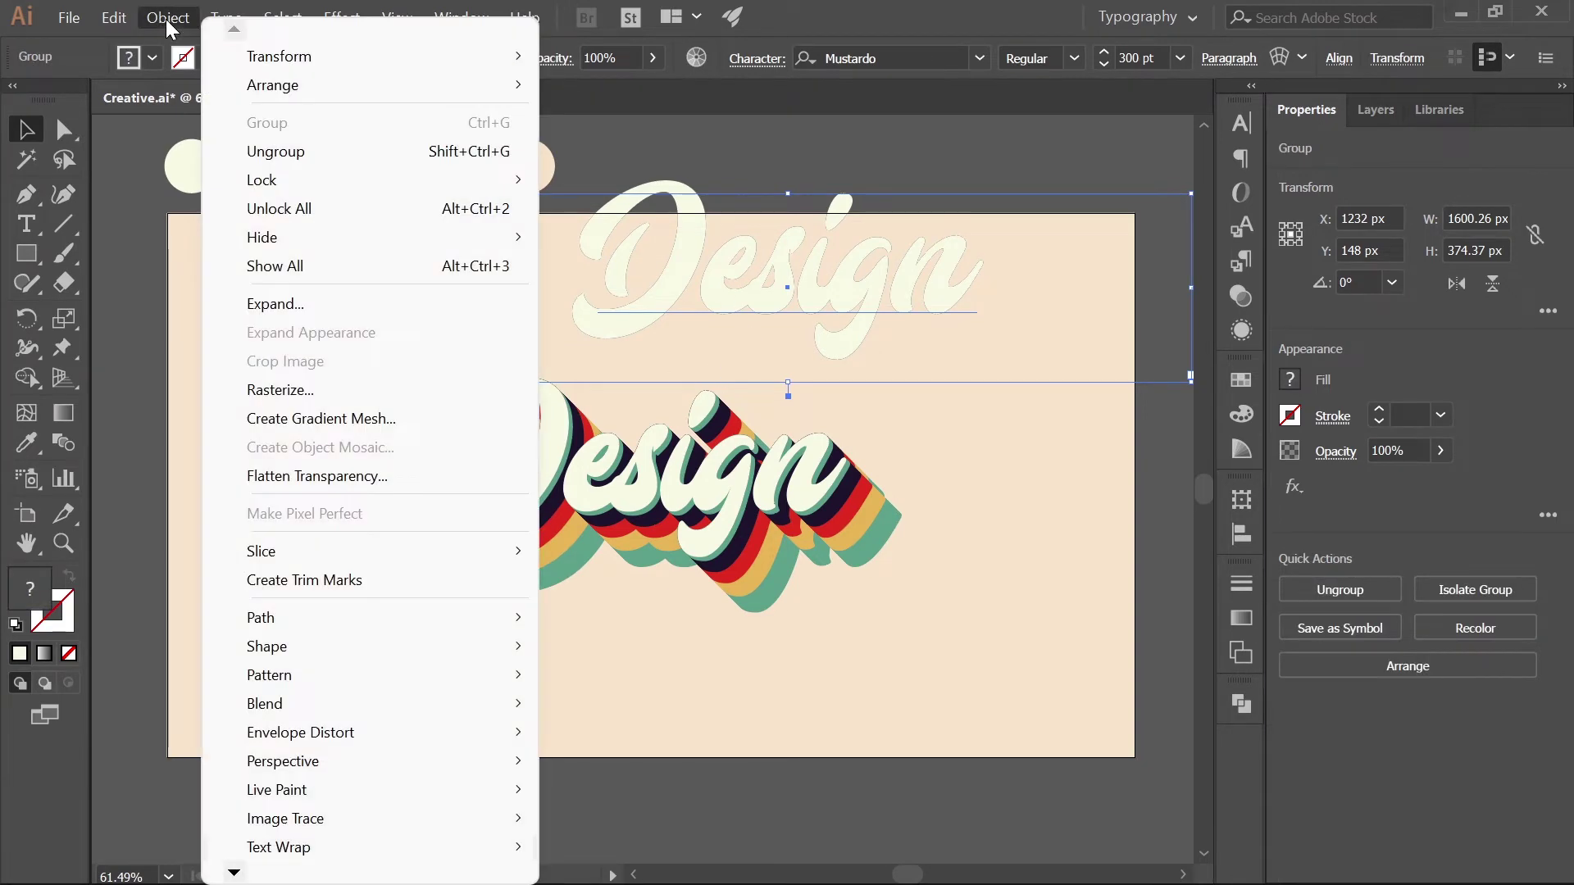
left_click(338, 309)
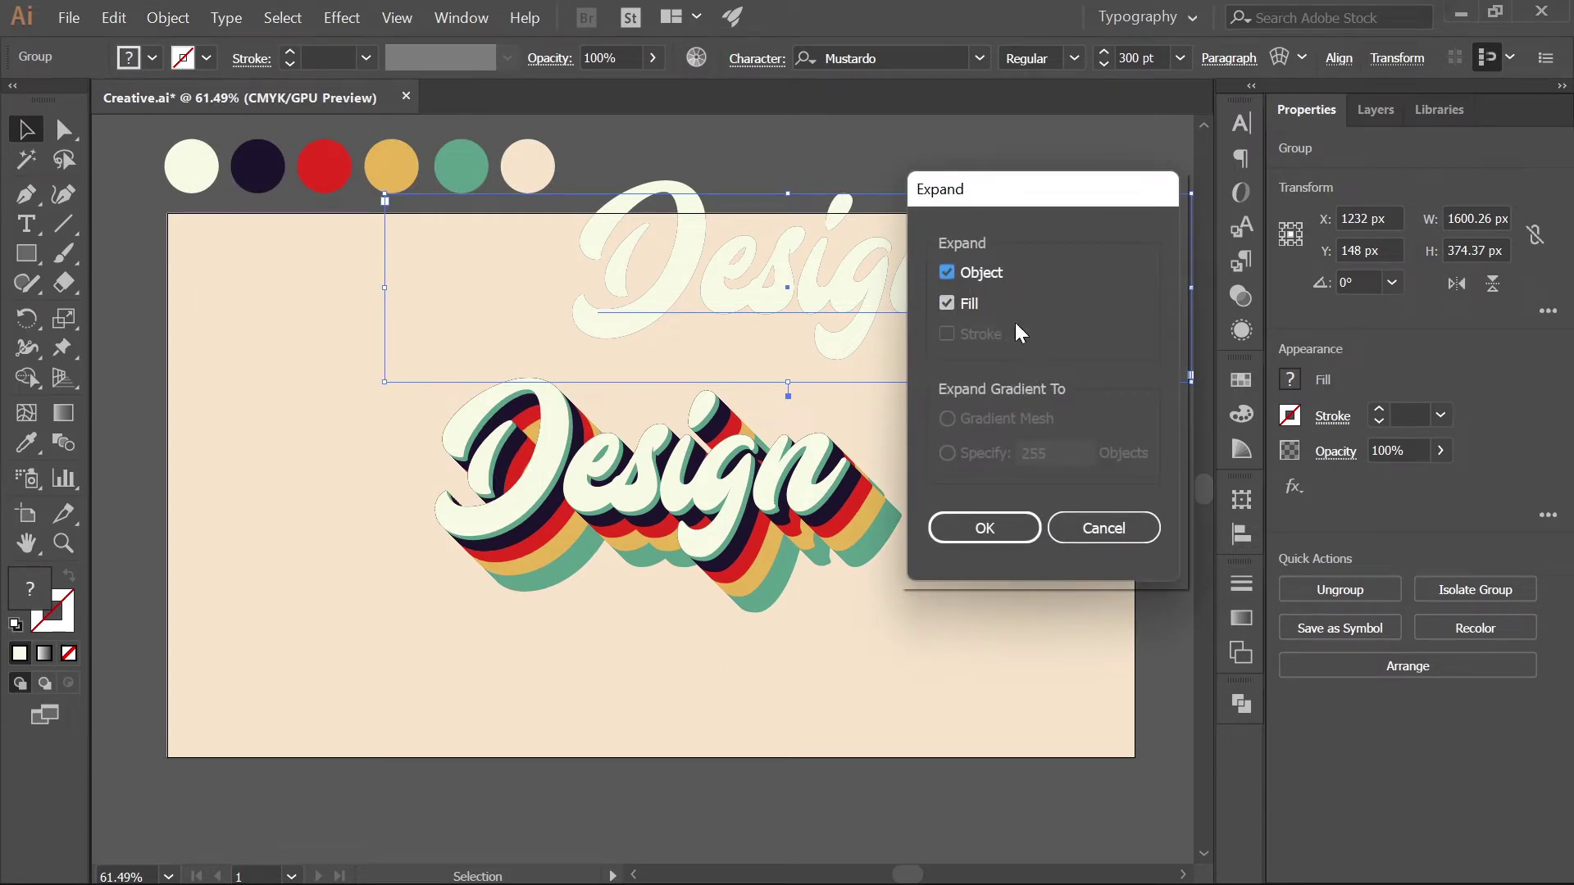
left_click(987, 530)
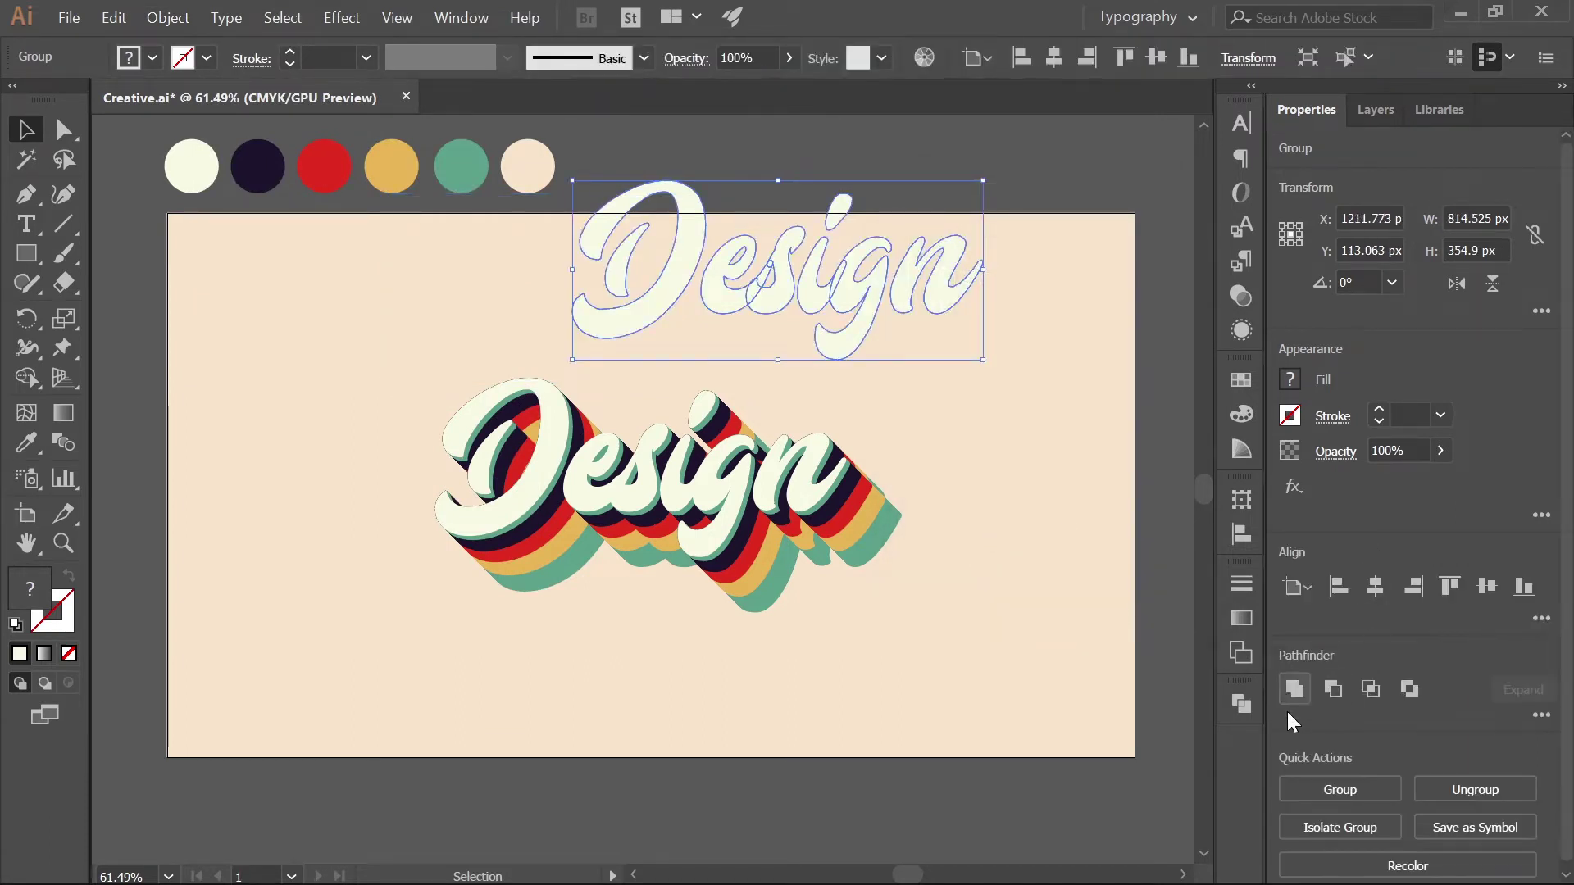
Step: Unite the overlapping letter outlines of the cream "Design" copy and move it down to about Y 169 px
left_click(1243, 706)
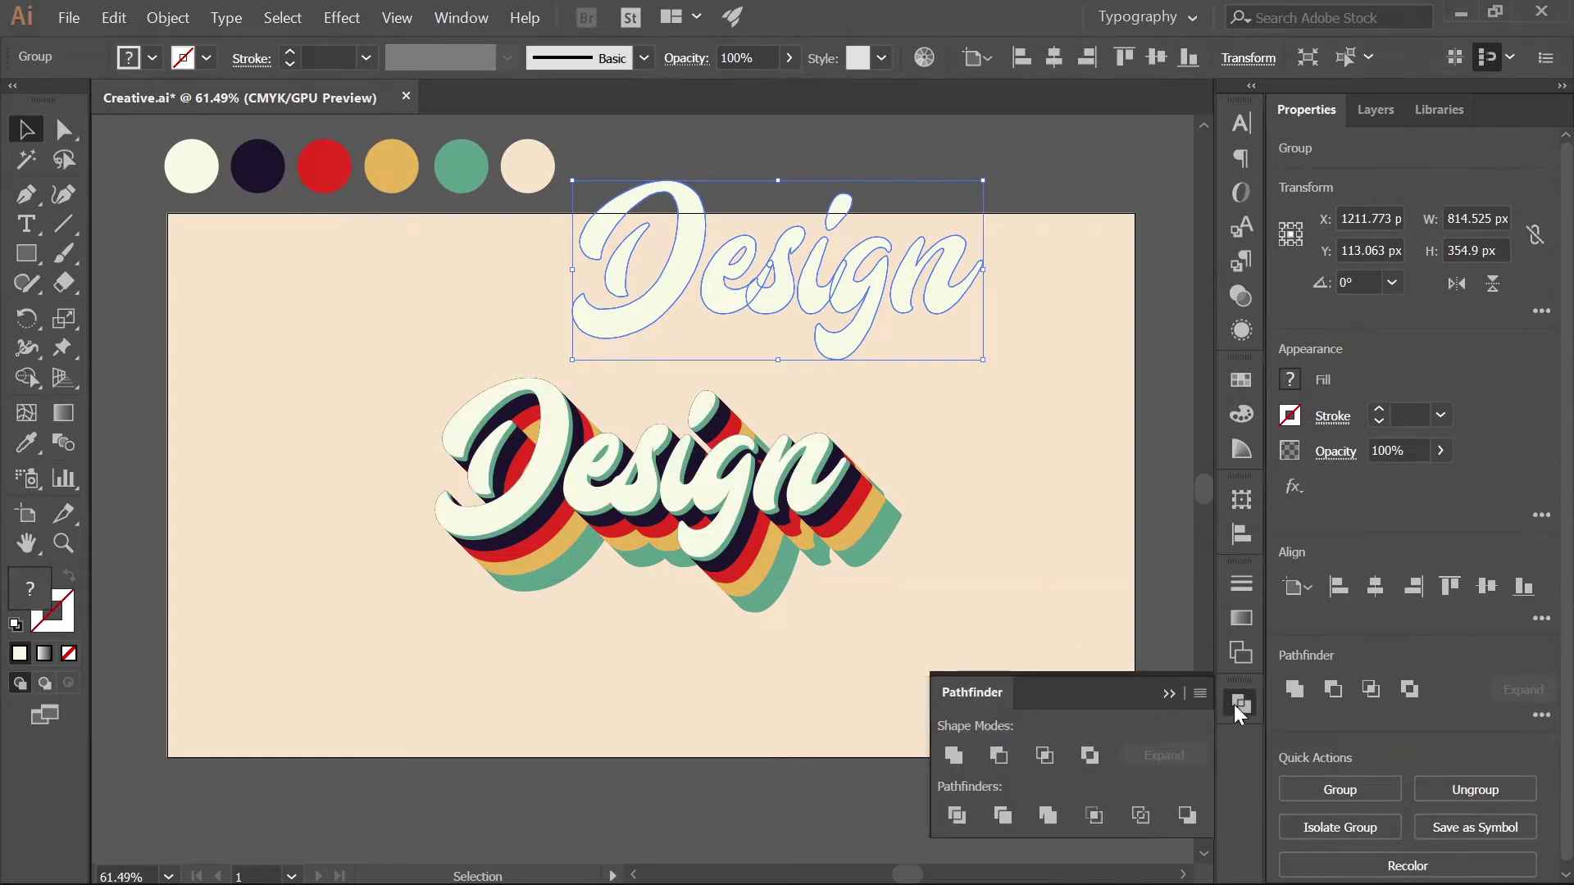
left_click(460, 18)
mouse_move(525, 18)
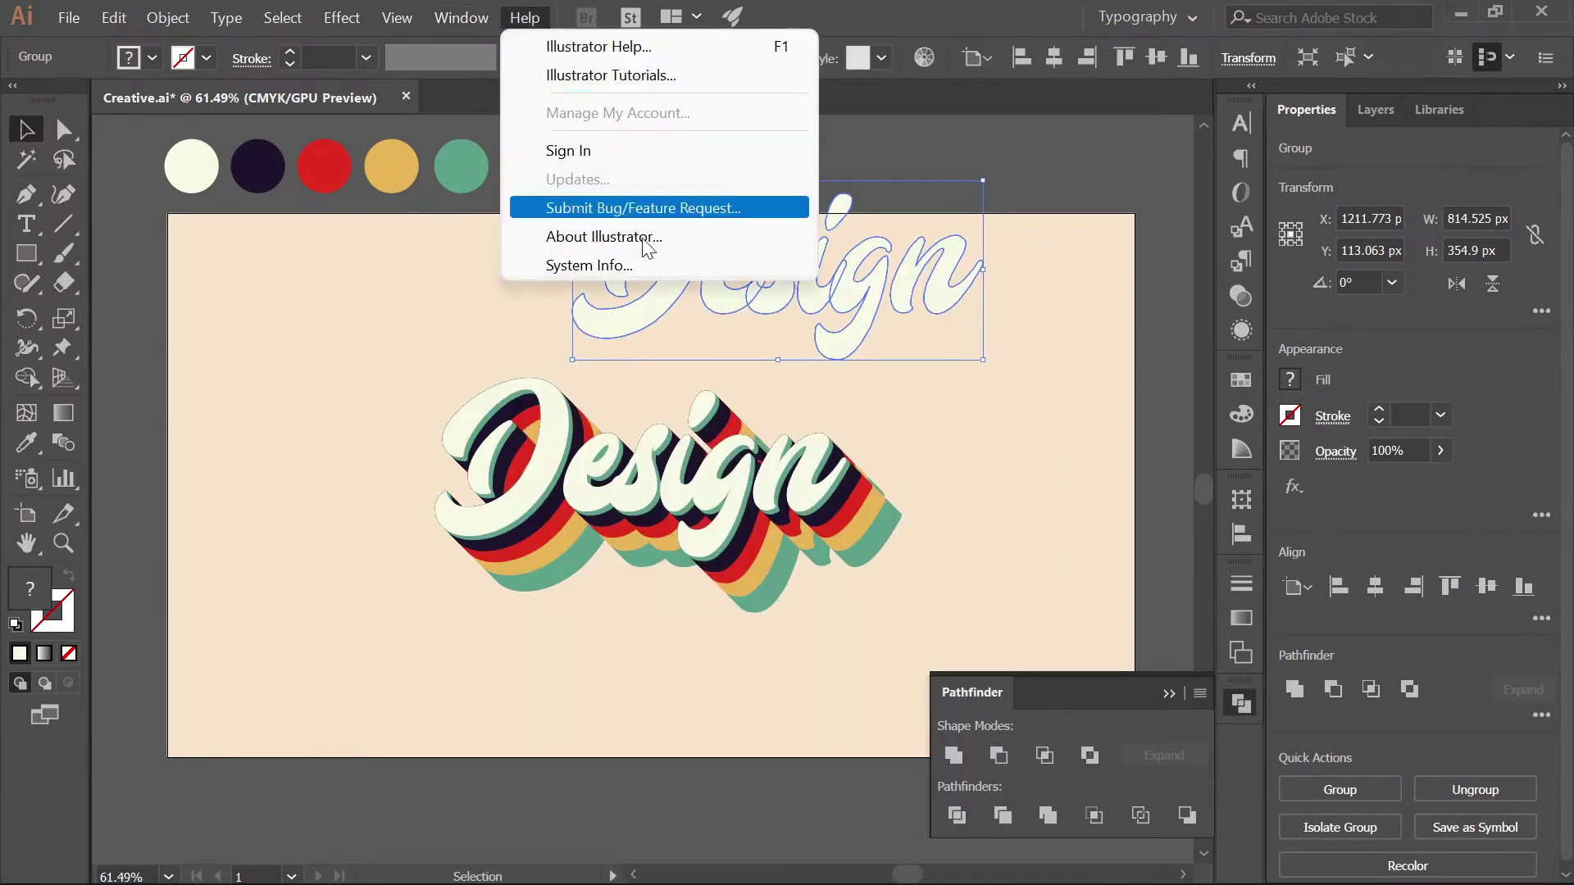
mouse_move(462, 18)
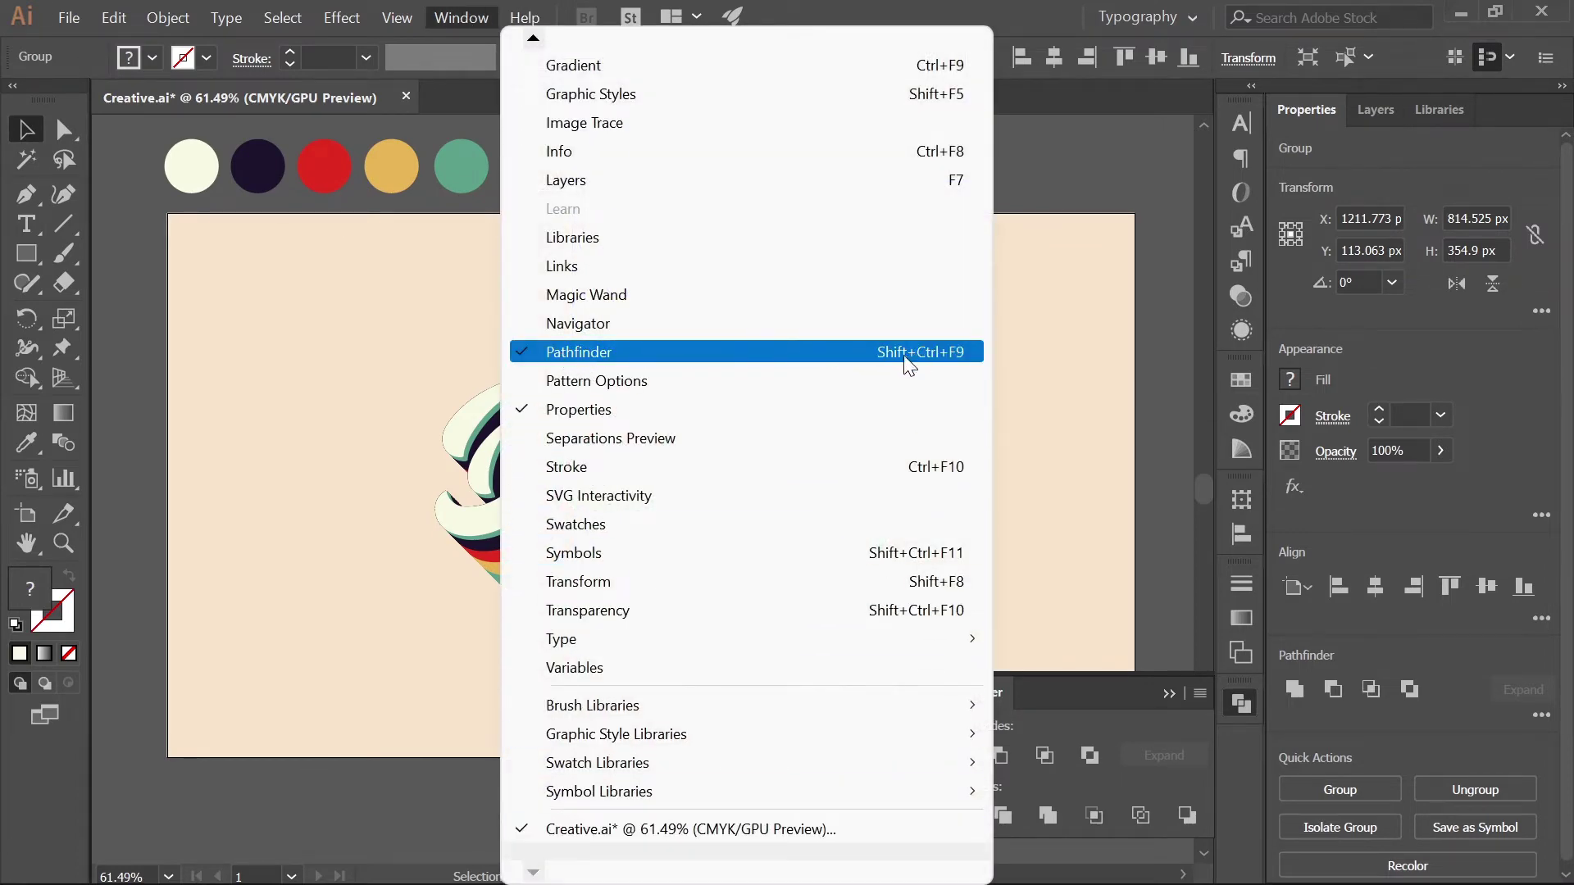
left_click(1079, 691)
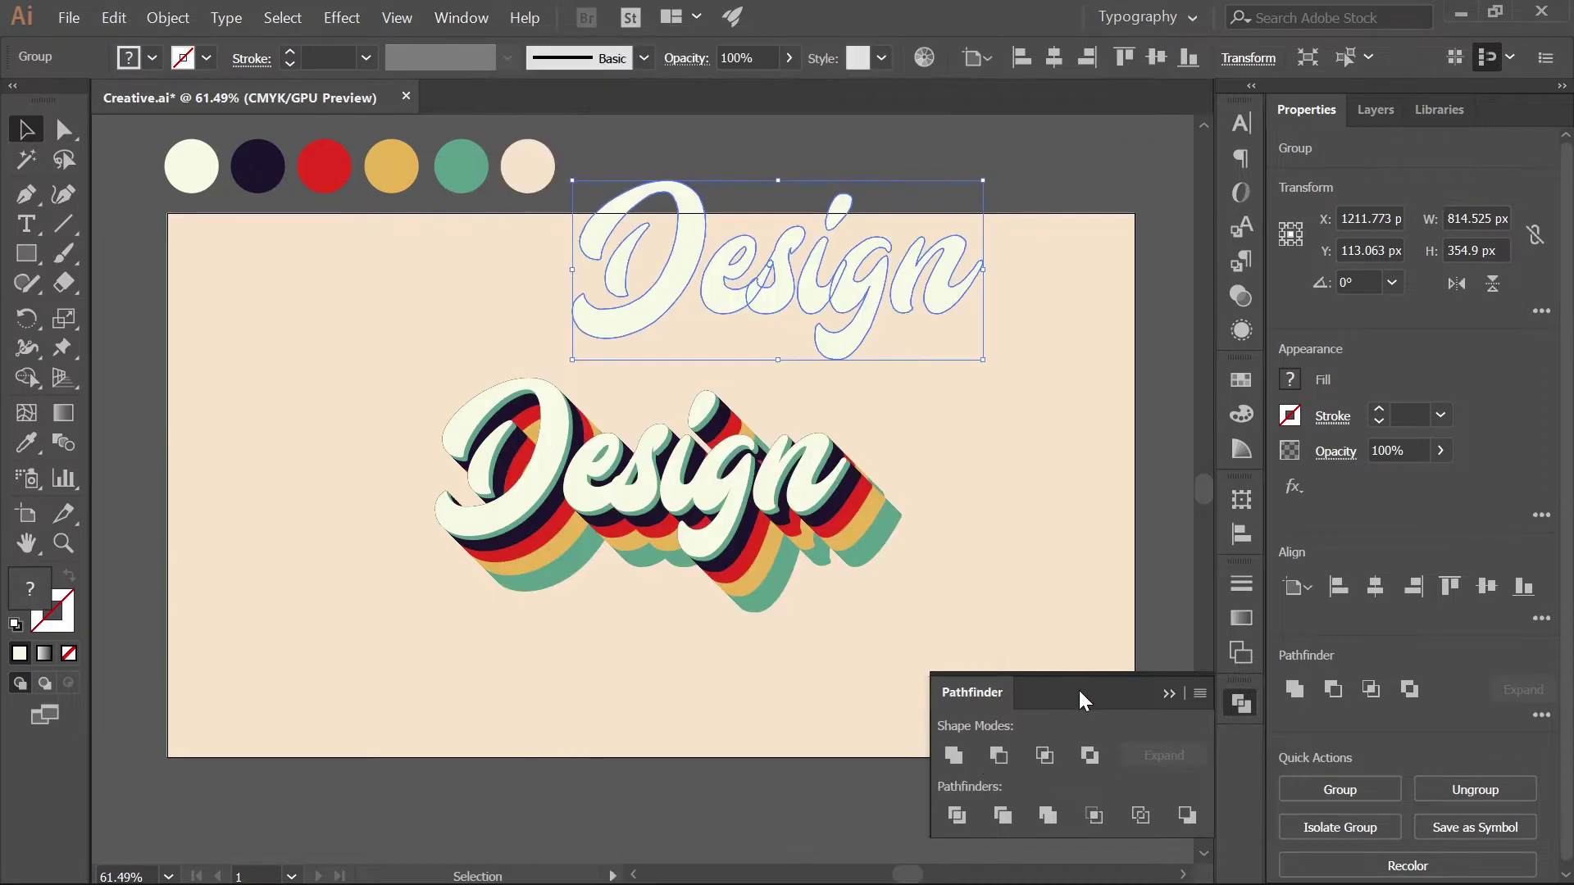
left_click(952, 763)
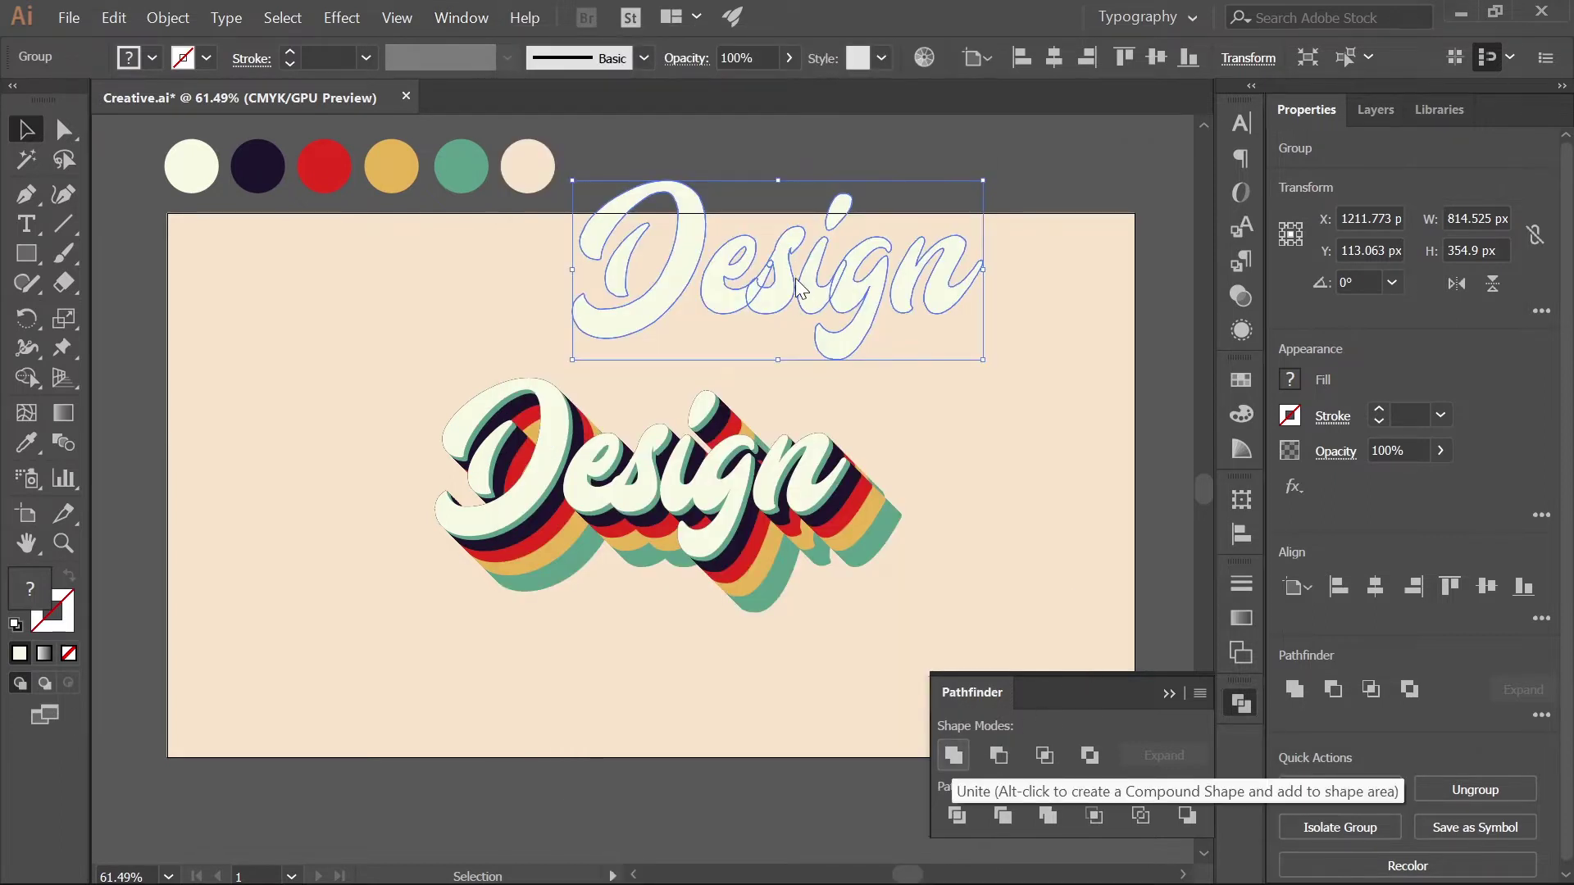
left_click_drag(804, 279, 805, 308)
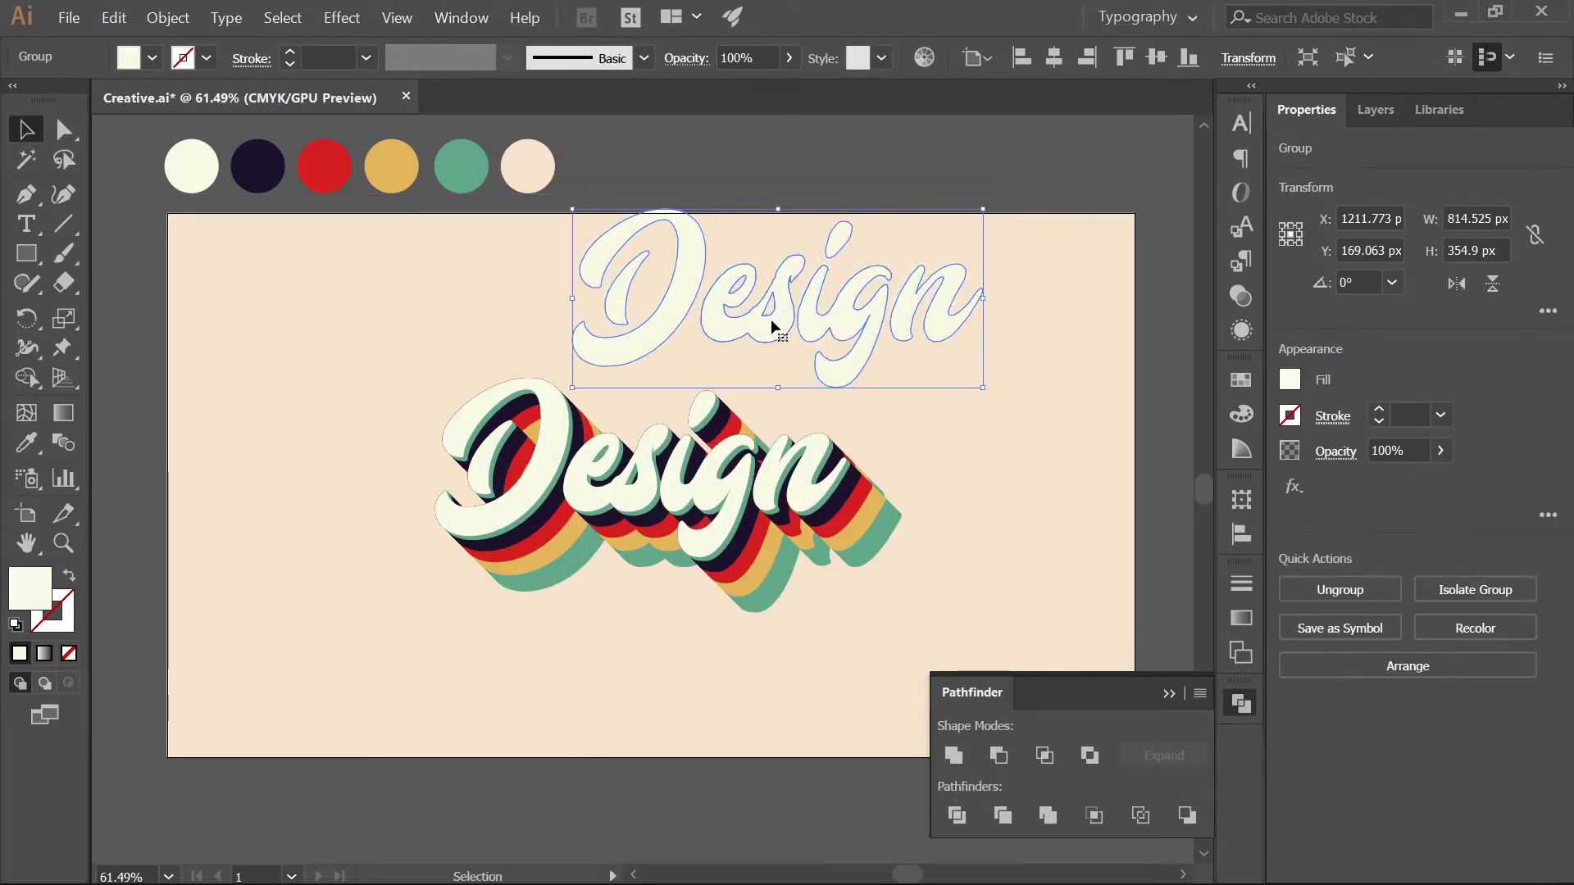
Step: Copy the hex colour value 261e34 from the navy palette circle's fill
left_click(256, 181)
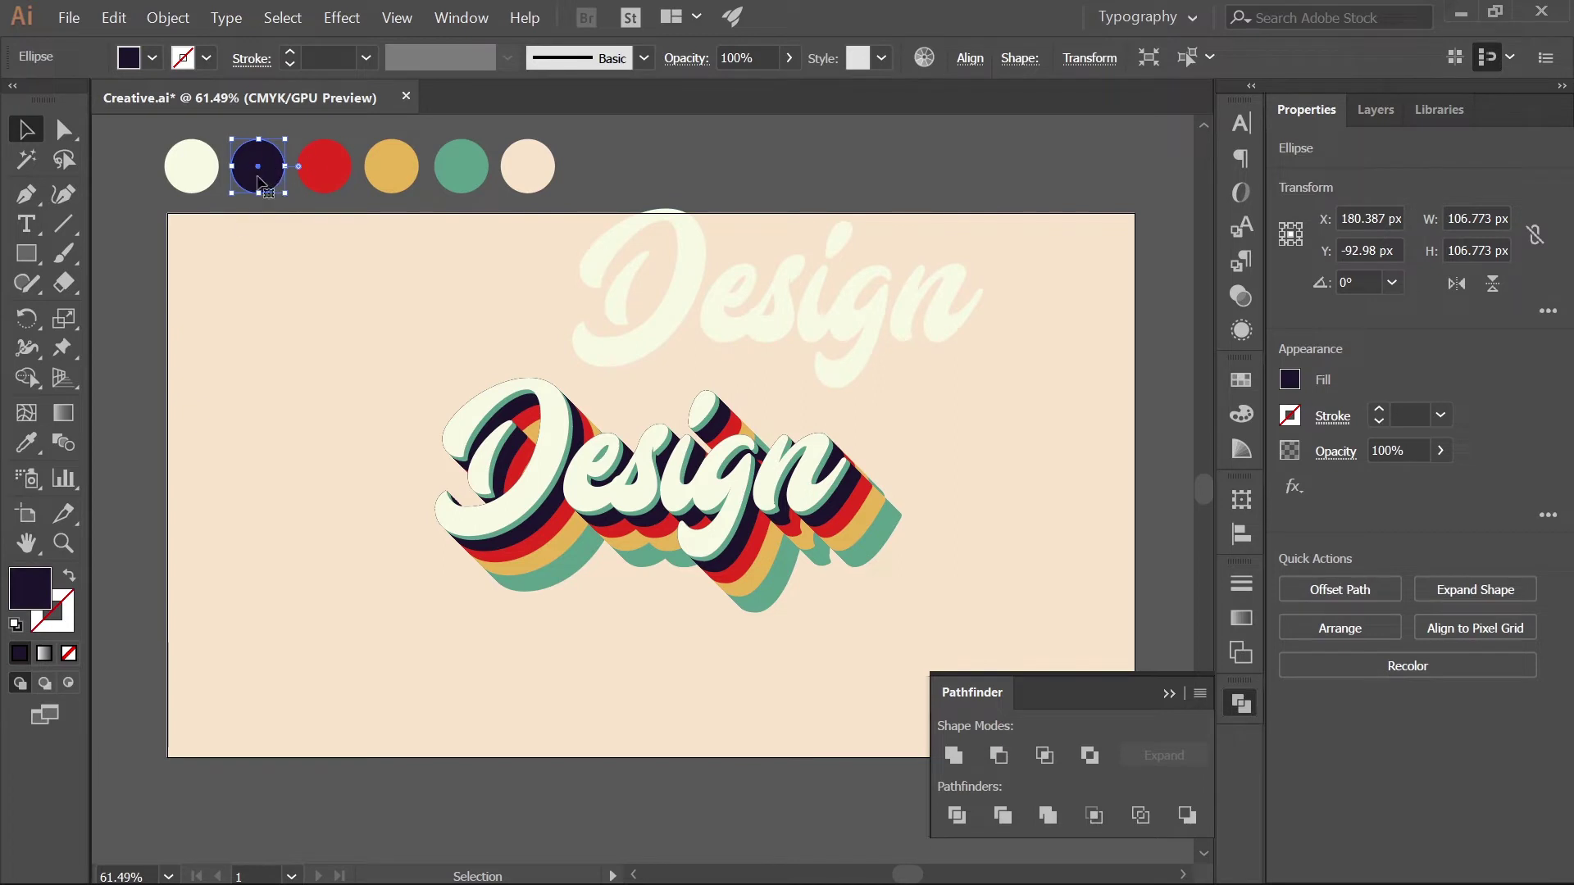
left_click(1290, 379)
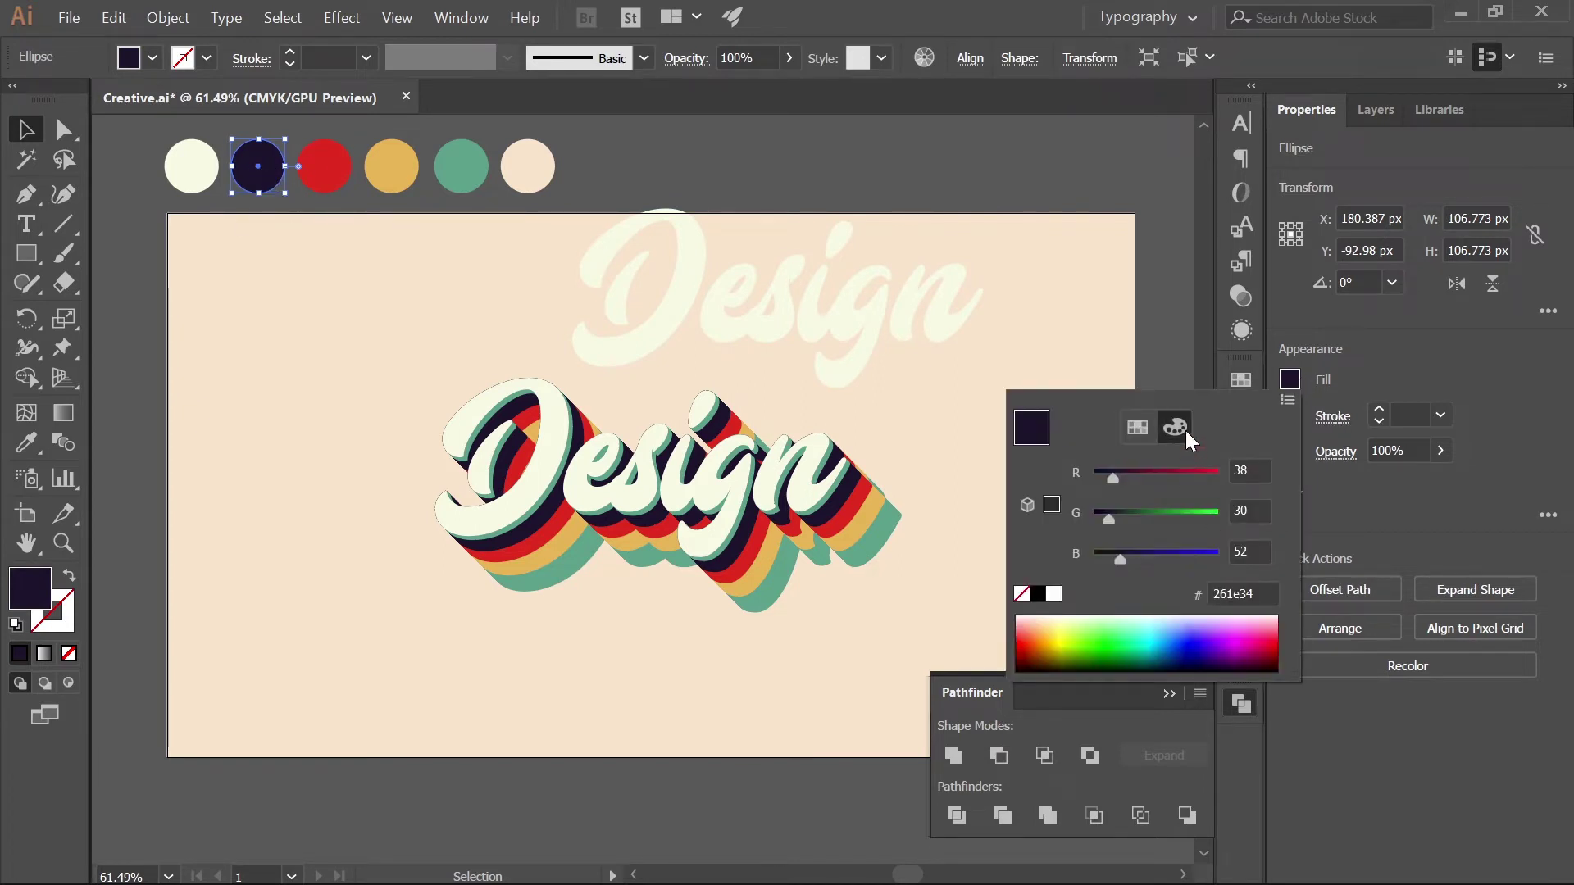
left_click(1245, 593)
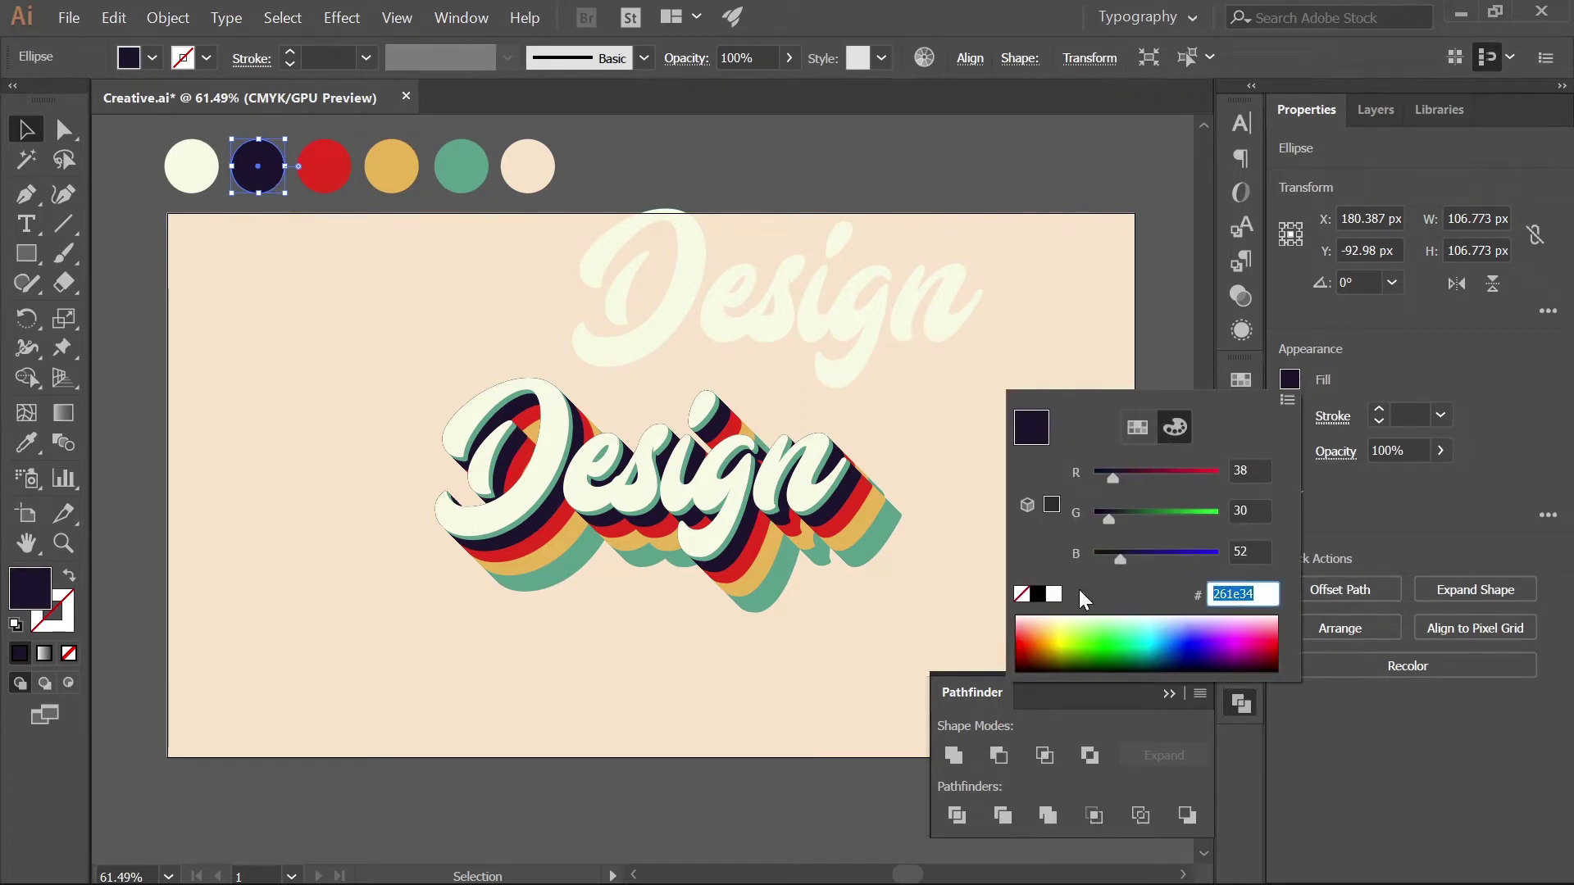
key("ctrl+c")
Step: Apply the copied navy 261e34 as the stroke colour of the cream "Design" copy
left_click(829, 337)
left_click(828, 331)
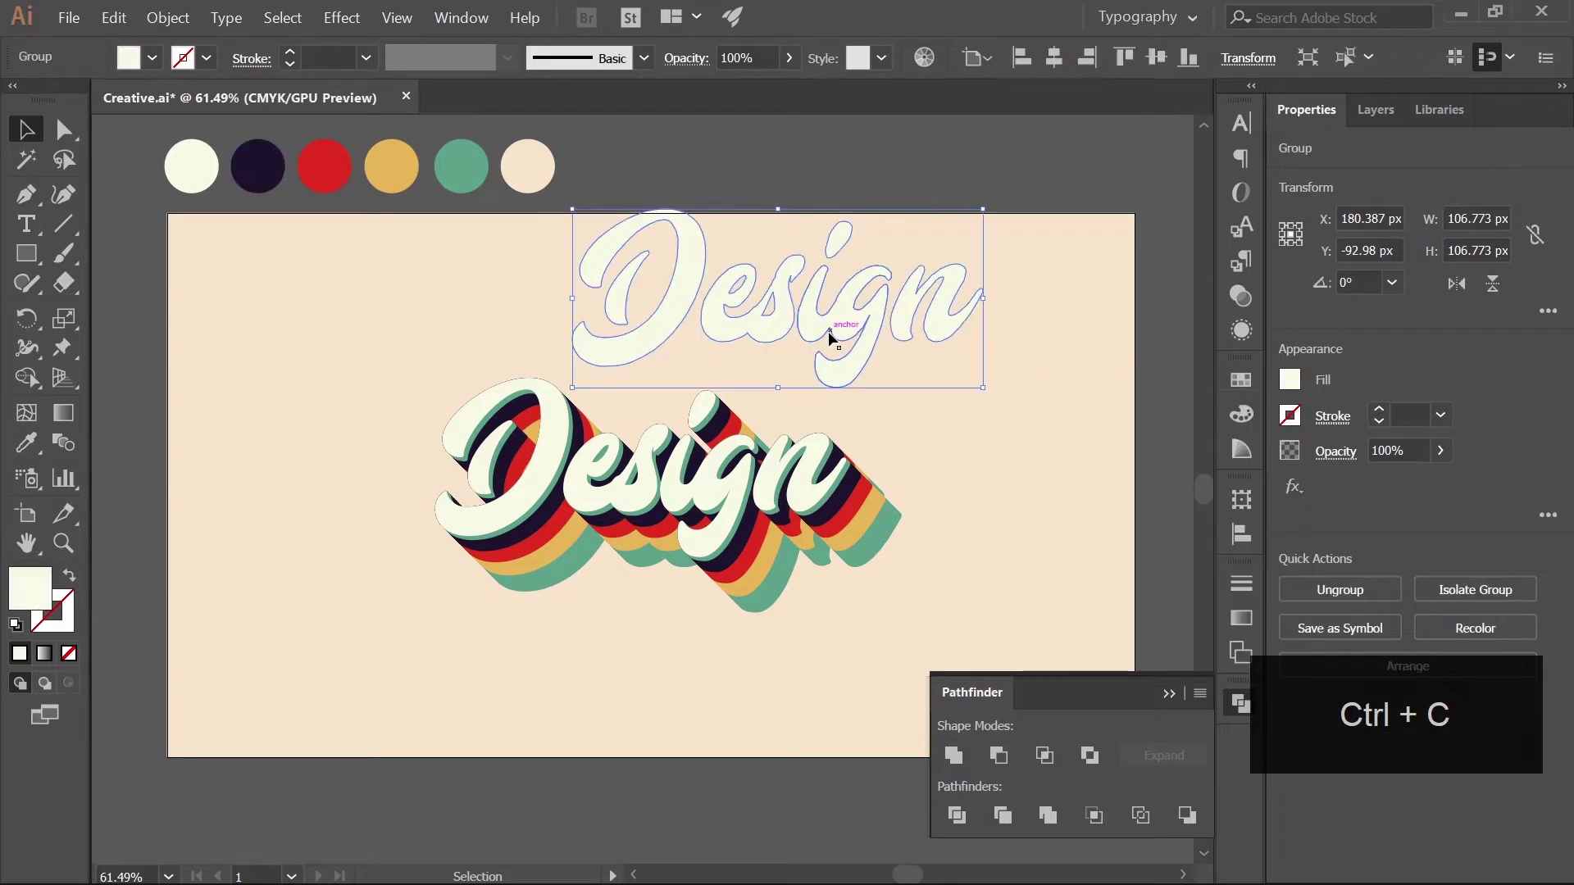
left_click(1287, 381)
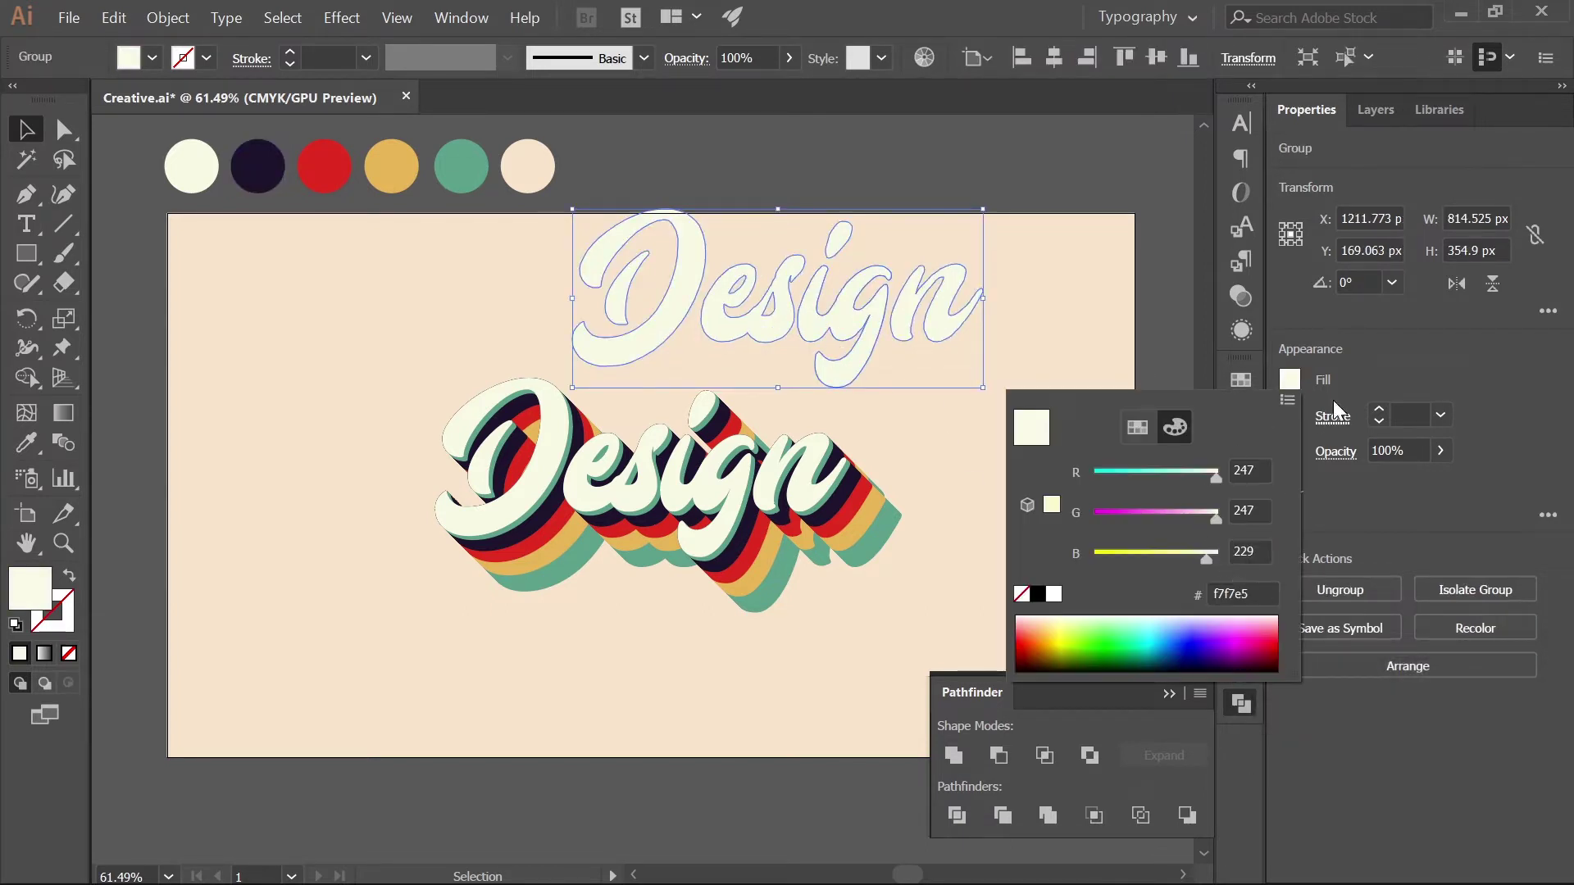
left_click(1327, 398)
left_click(1289, 416)
left_click(1261, 630)
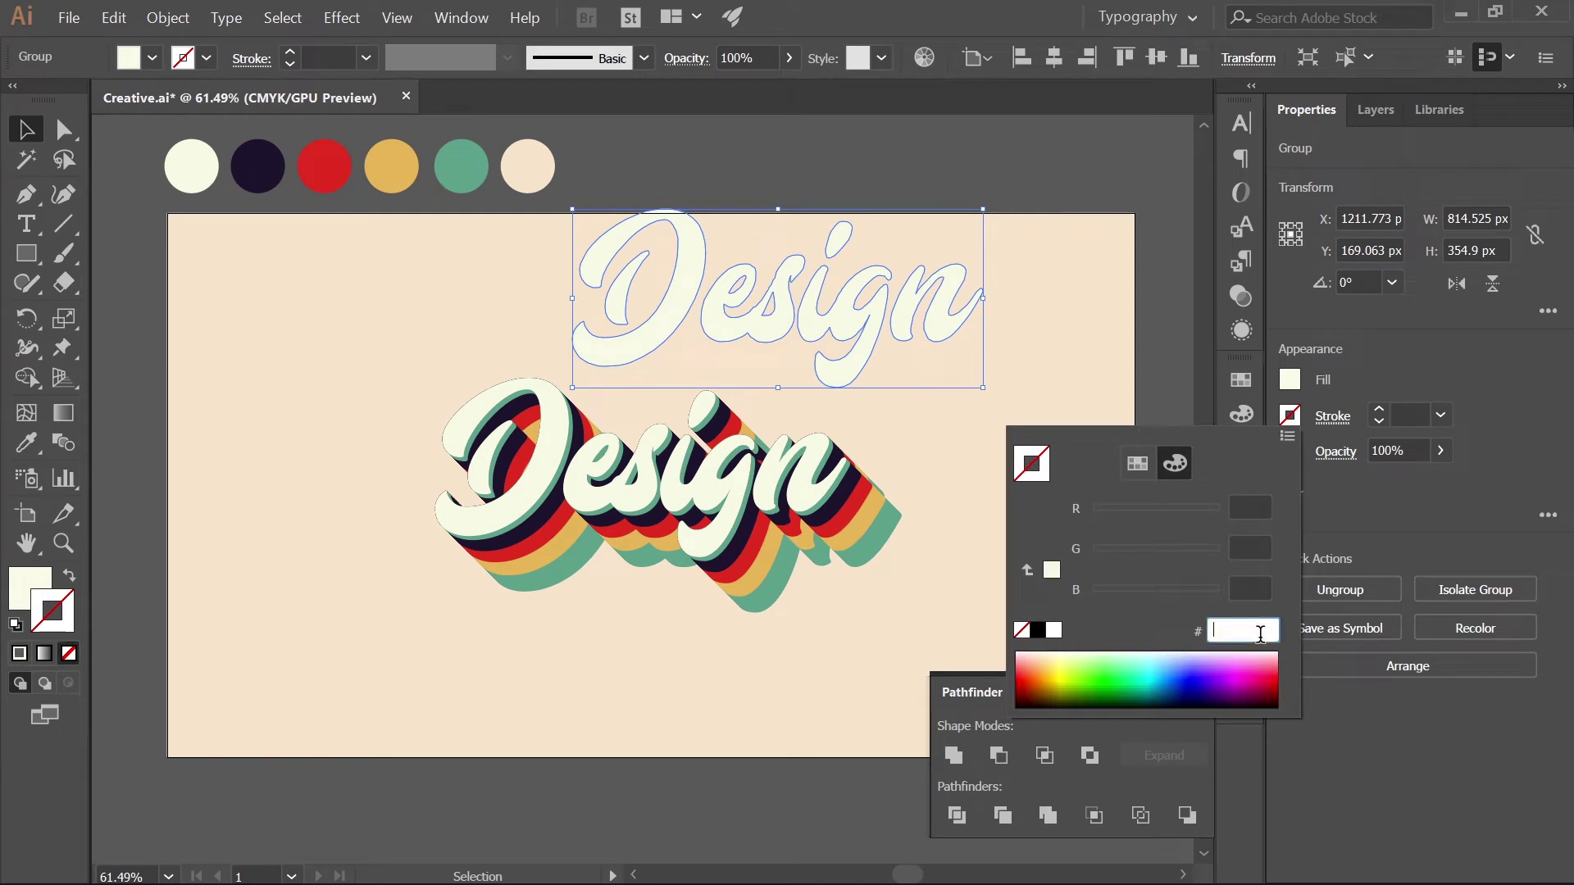
key("ctrl+v")
left_click(1414, 482)
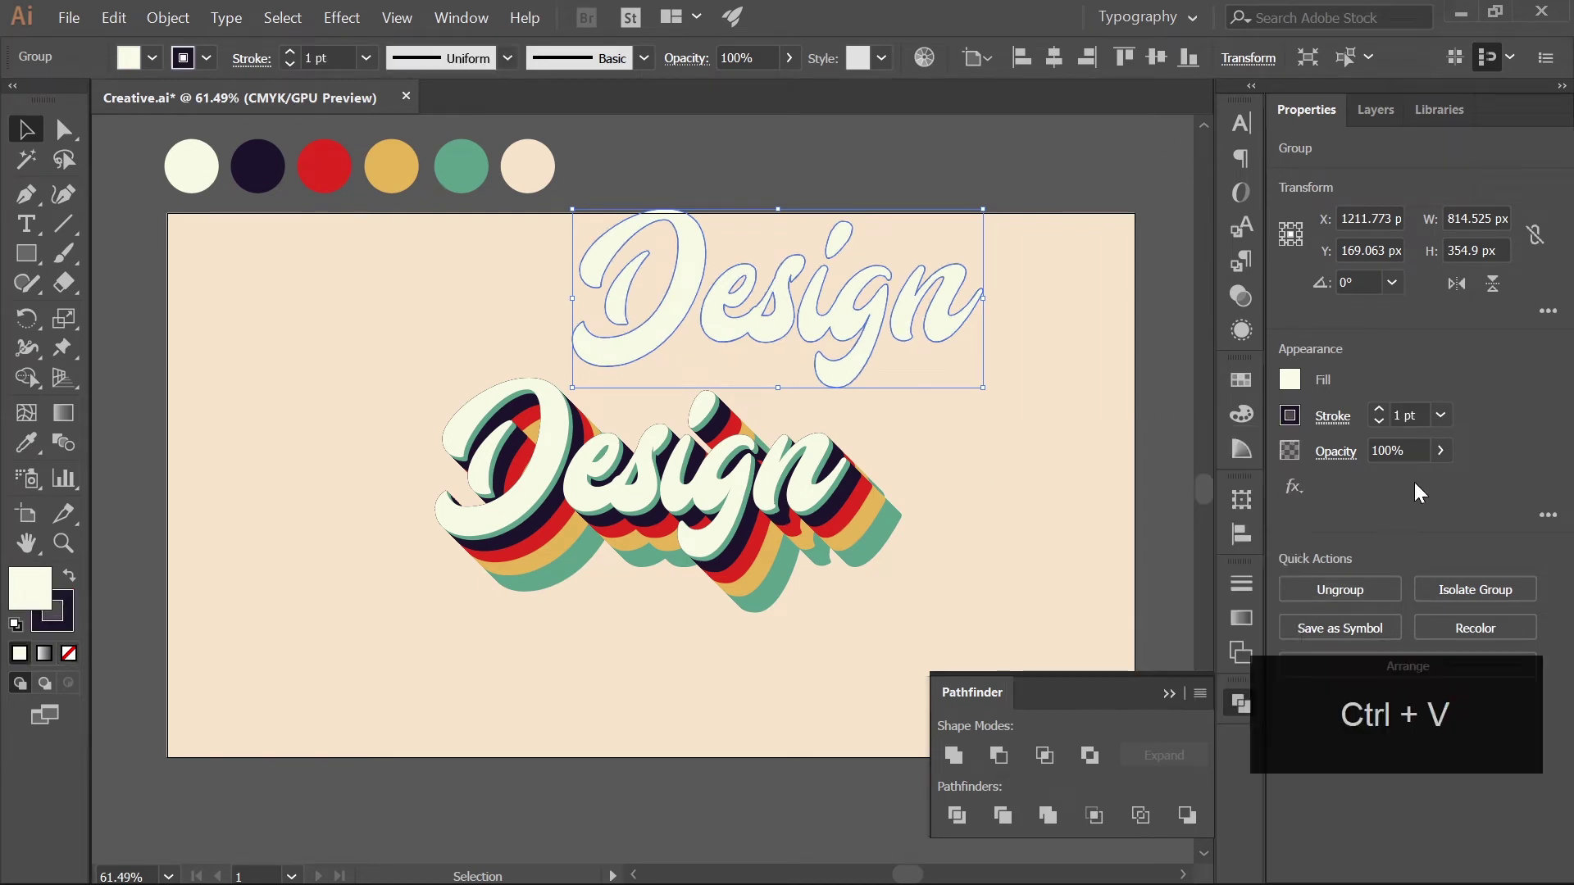
Step: Set the cream "Design" copy's stroke weight to 3 pt and put the Pathfinder options away
left_click(1408, 416)
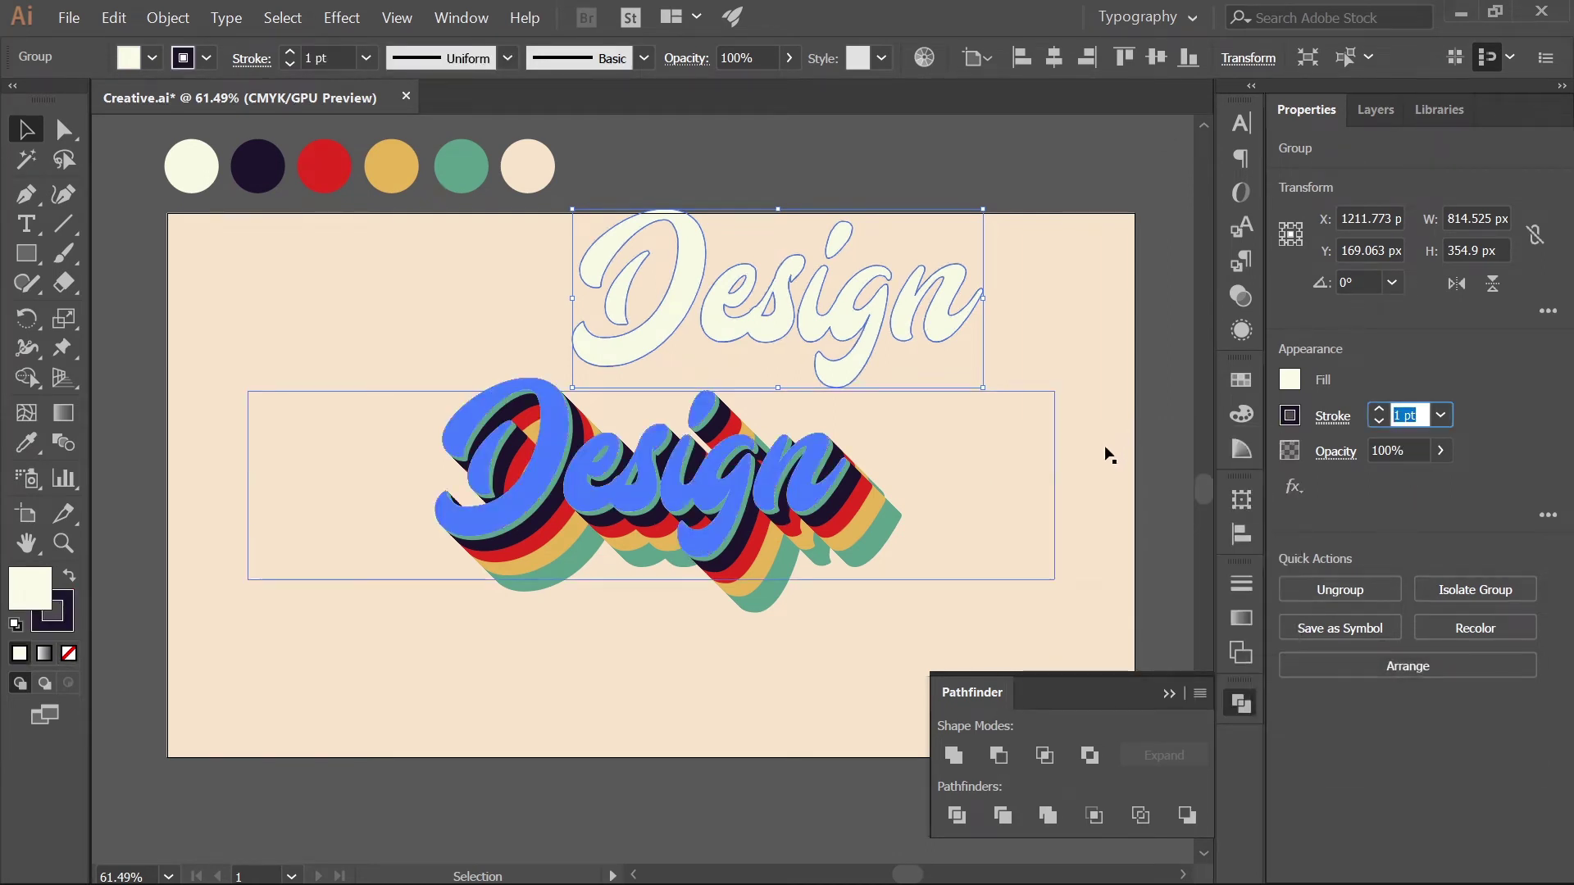
type("3")
left_click(1441, 491)
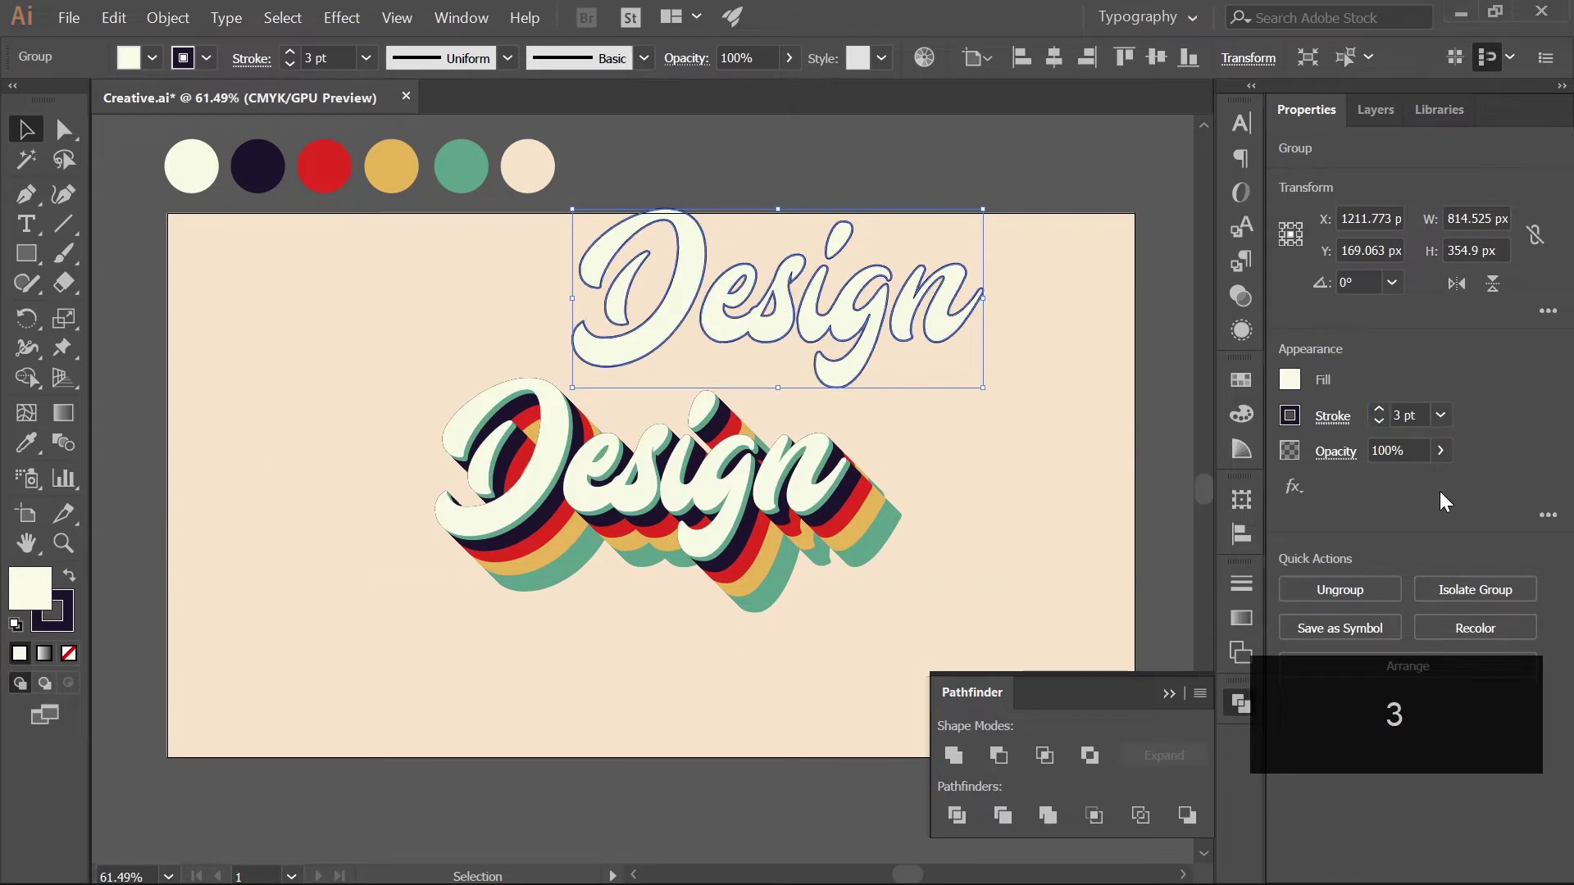
left_click(1169, 694)
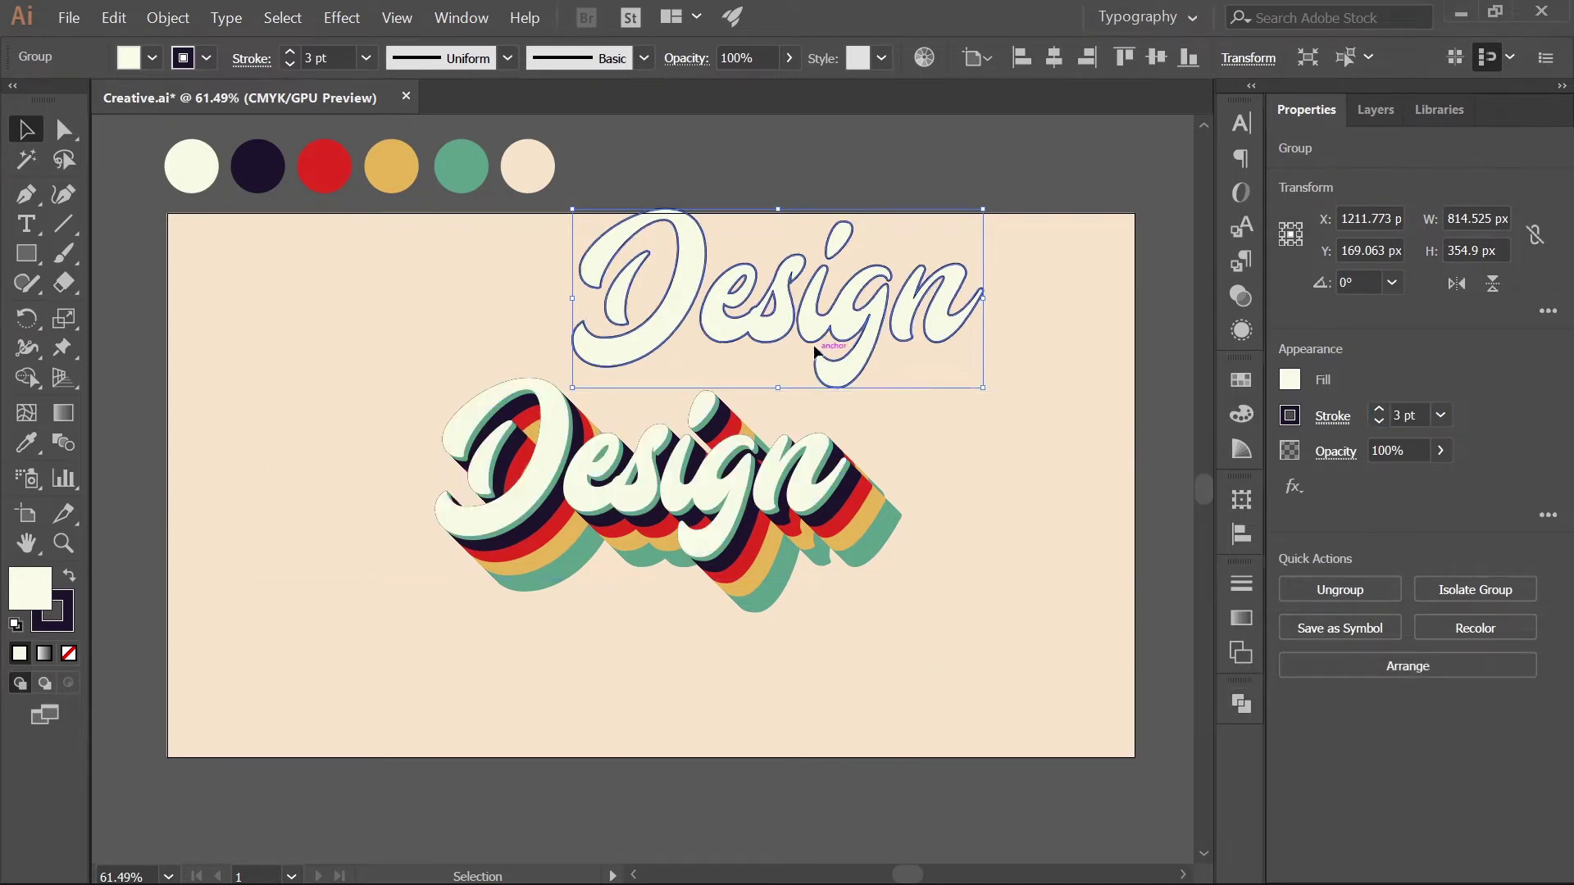
Step: Move the outlined cream copy onto the extruded "Design" lettering, at about X 938 px, Y 507 px
left_click_drag(816, 351, 752, 436)
key("z")
key("h")
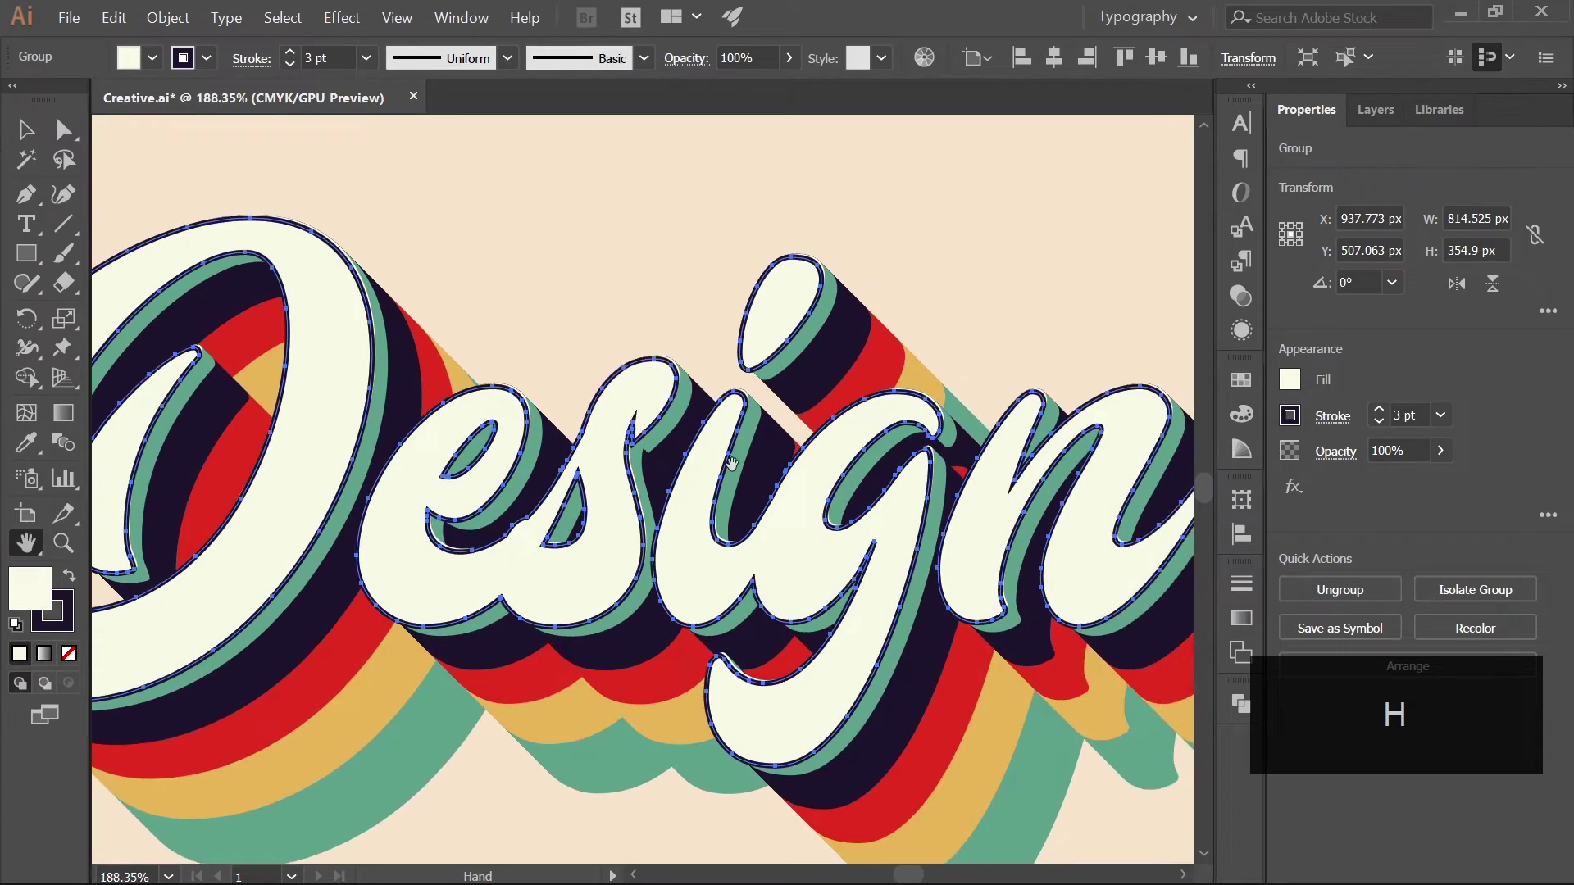
key("z")
left_click_drag(681, 475, 636, 474)
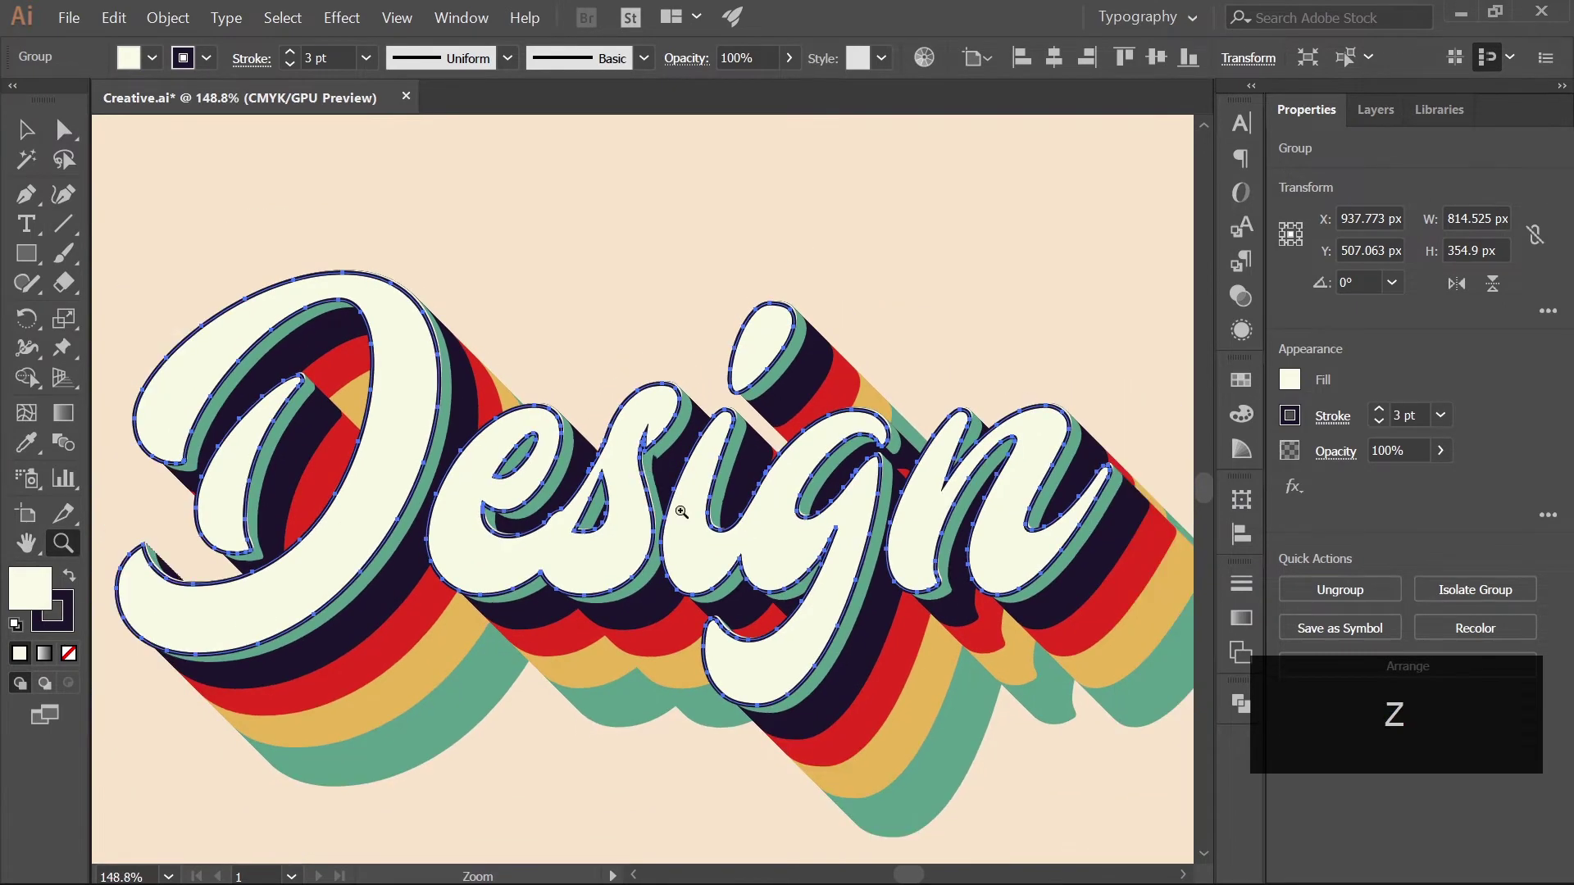
left_click(737, 519)
key("z")
left_click_drag(737, 498, 770, 497)
key("v")
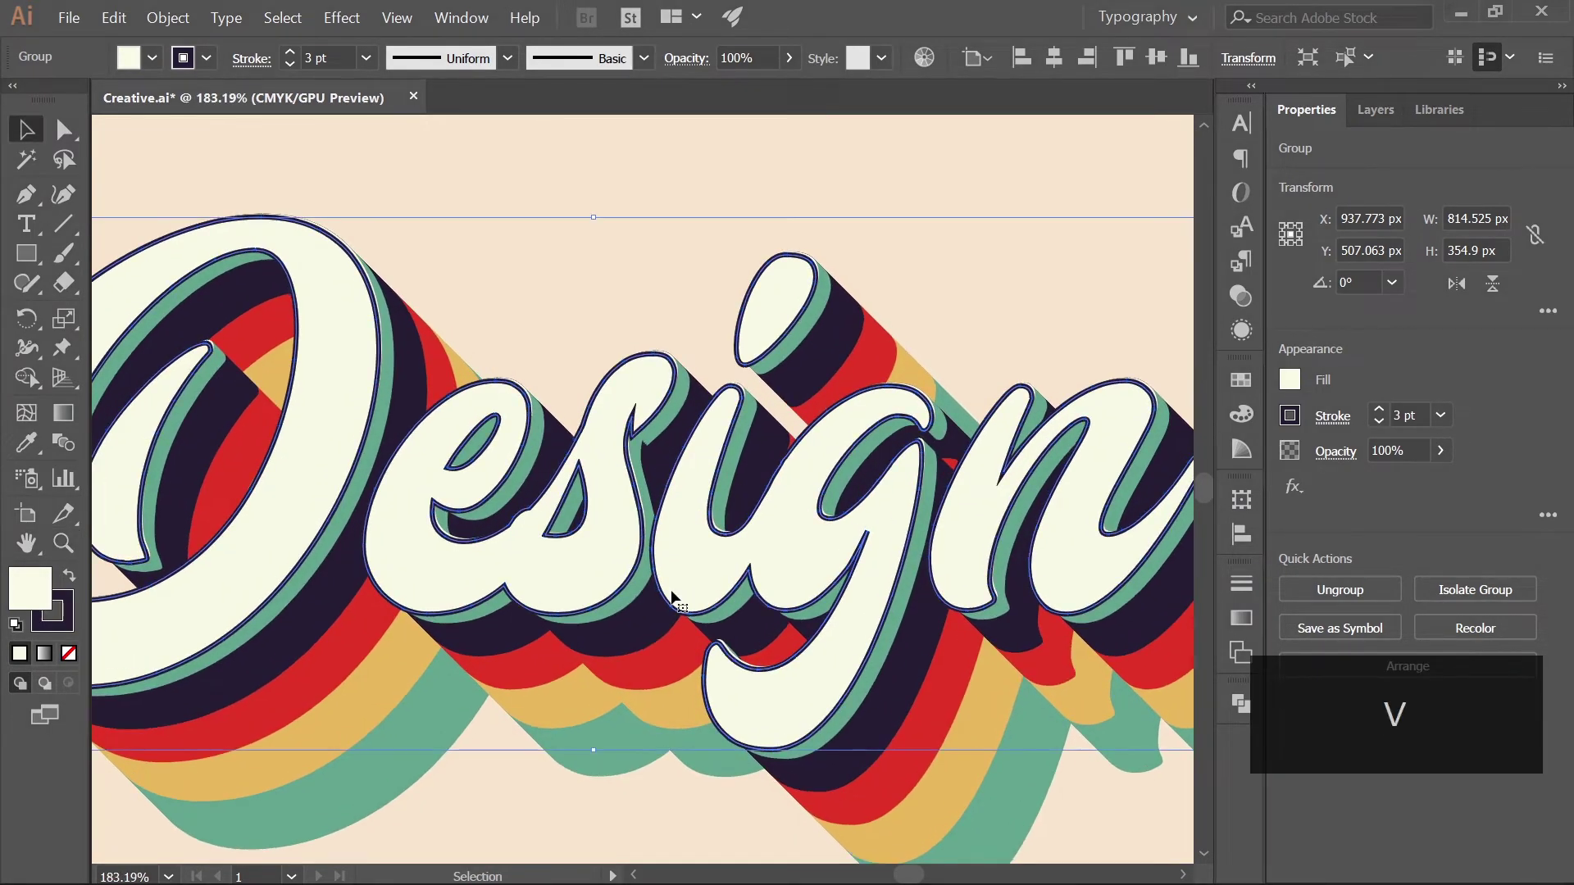
Step: Nudge the outlined copy 2 px right and 1 px up over the extruded lettering, and deselect it
key("Right")
key("Up")
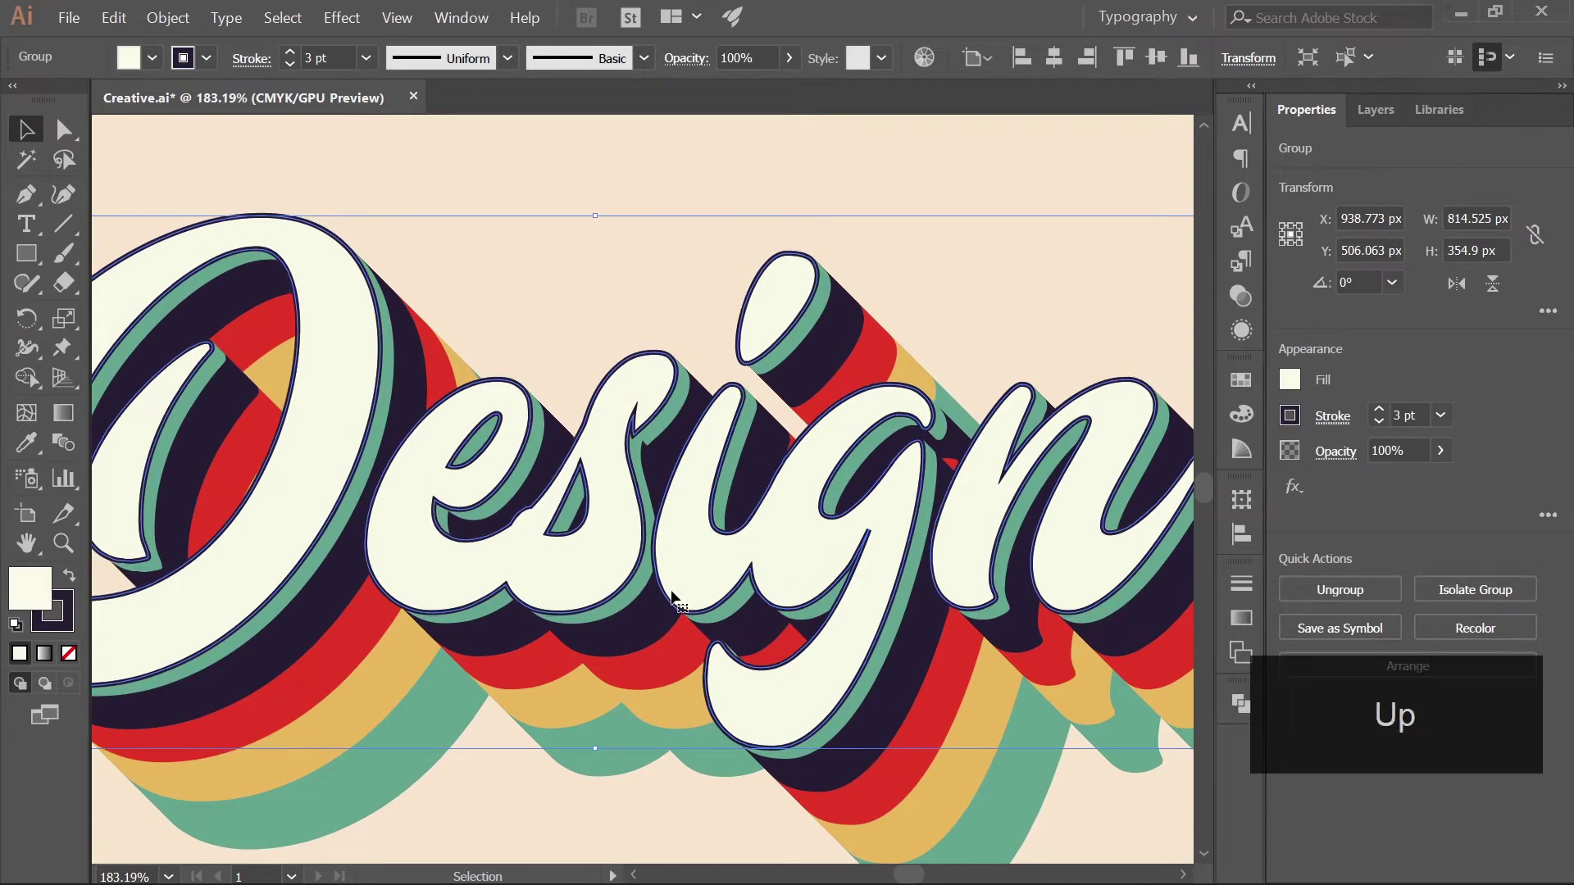
key("Right")
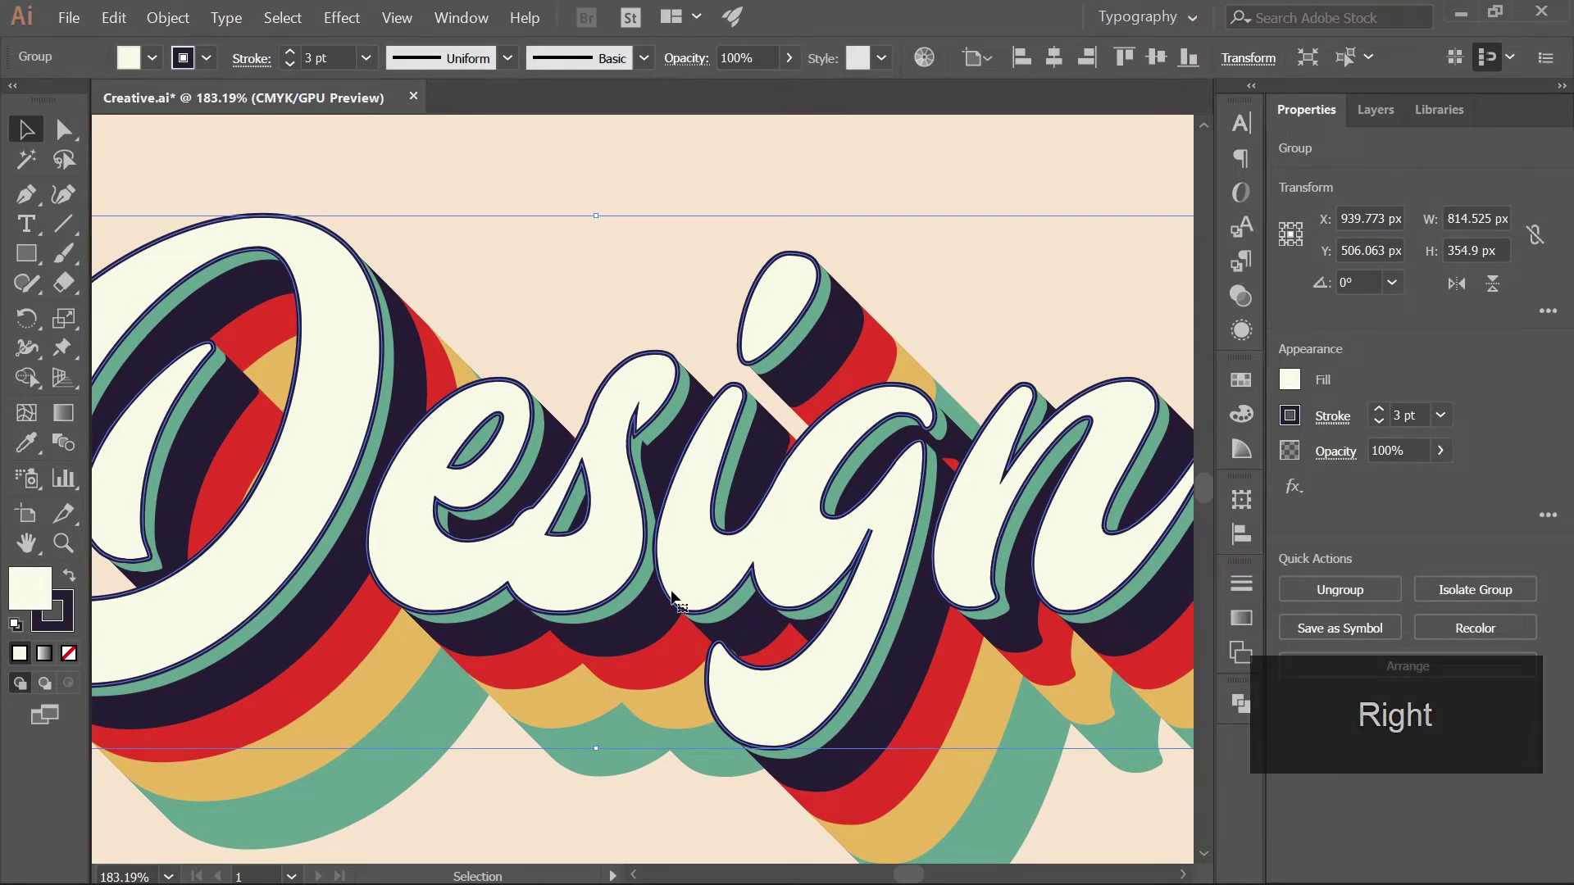
key("z")
scroll(699, 533, "down", 5)
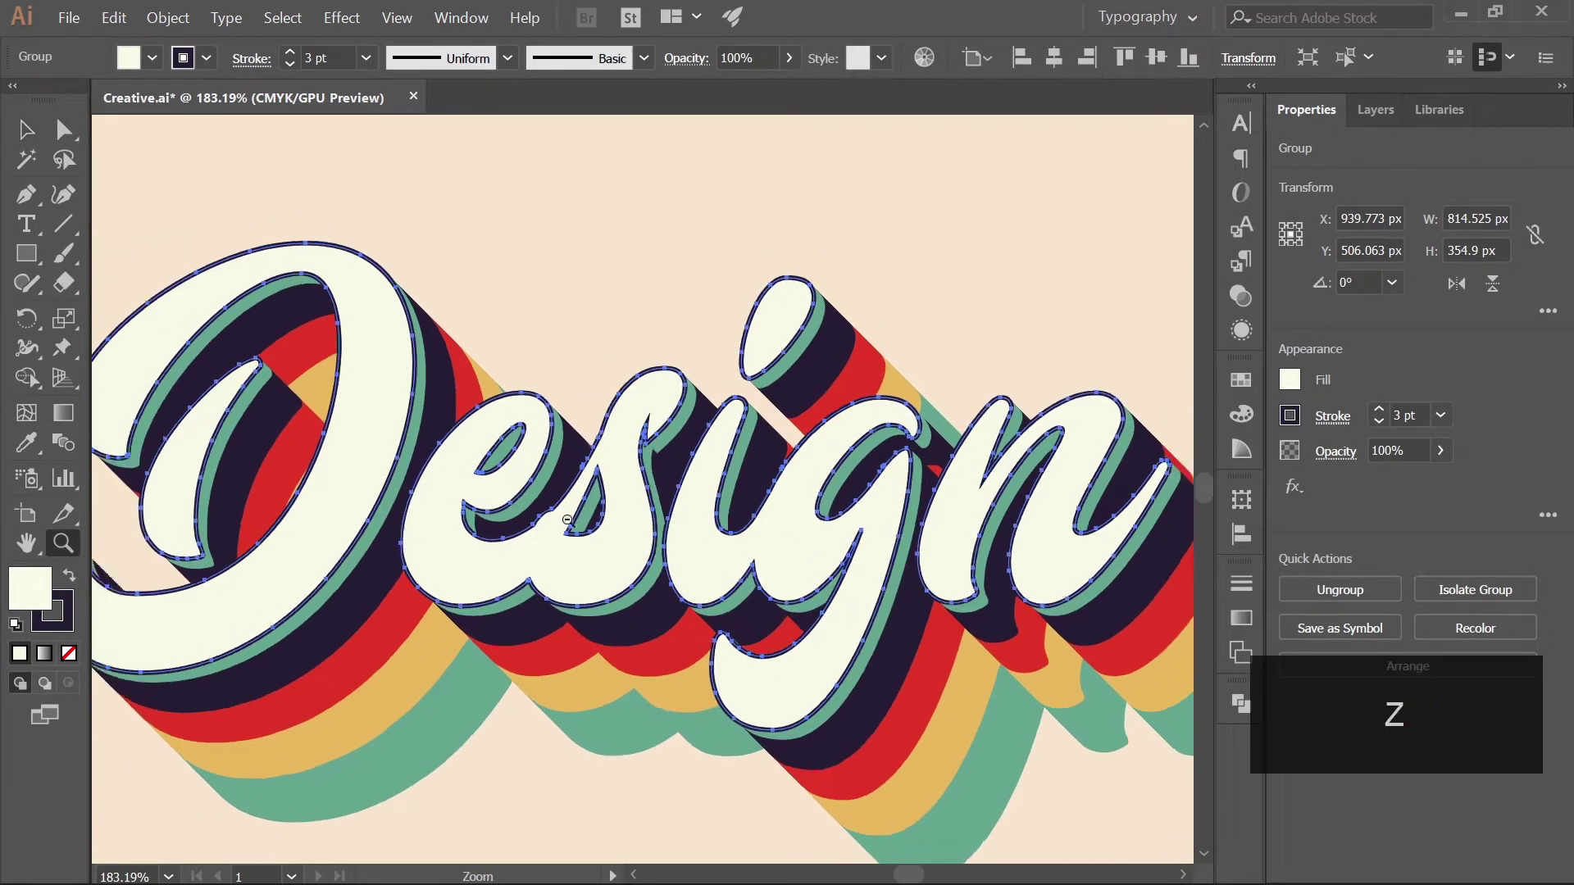
left_click_drag(874, 596, 784, 504)
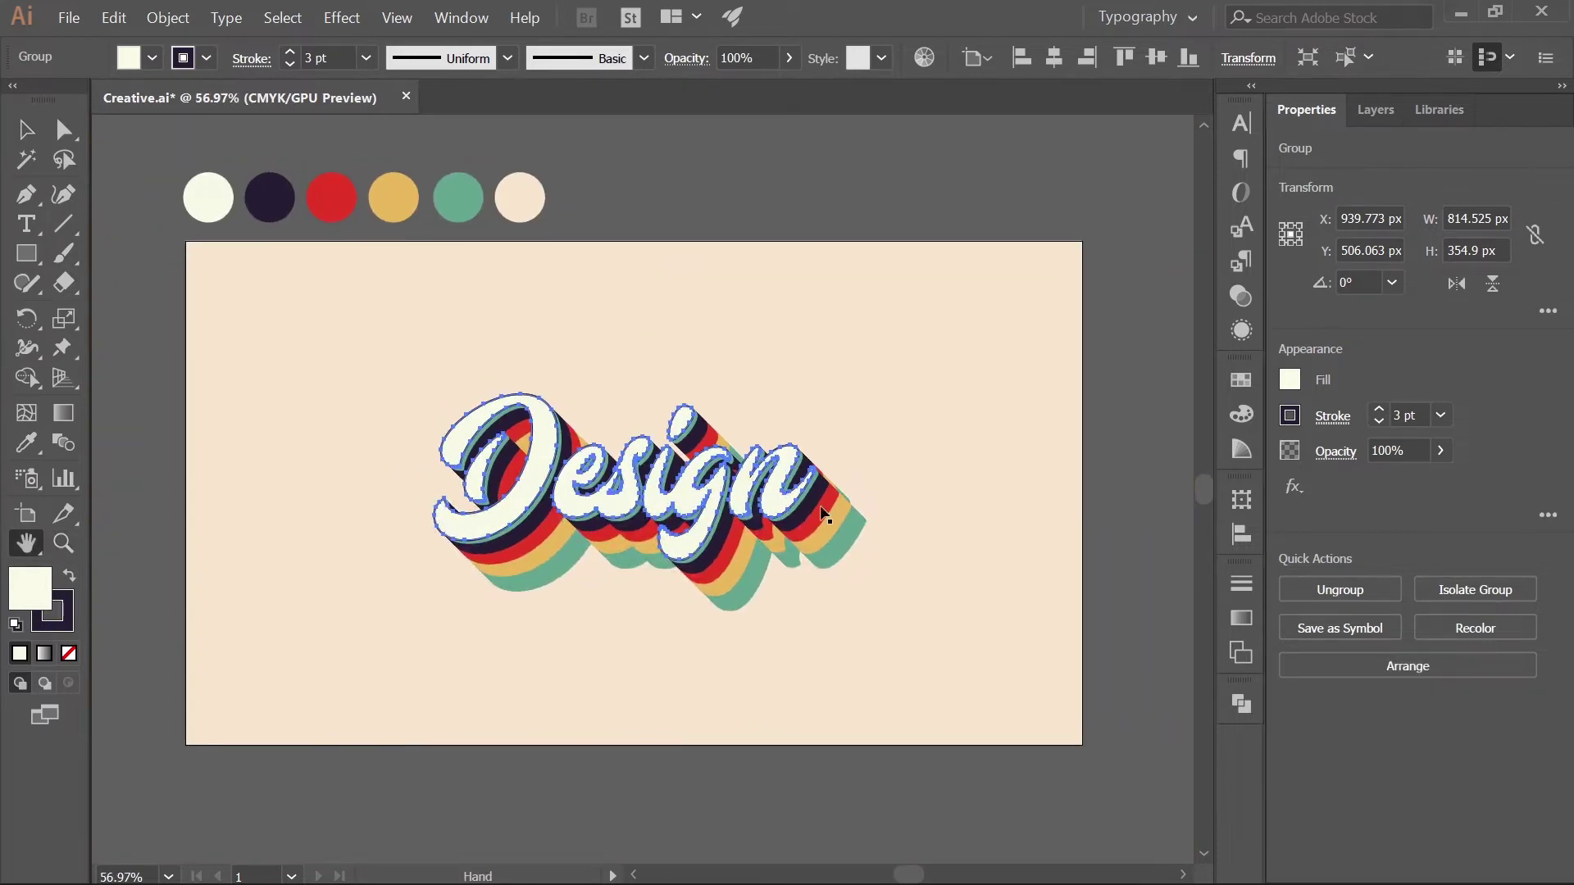
key("v")
left_click(1096, 377)
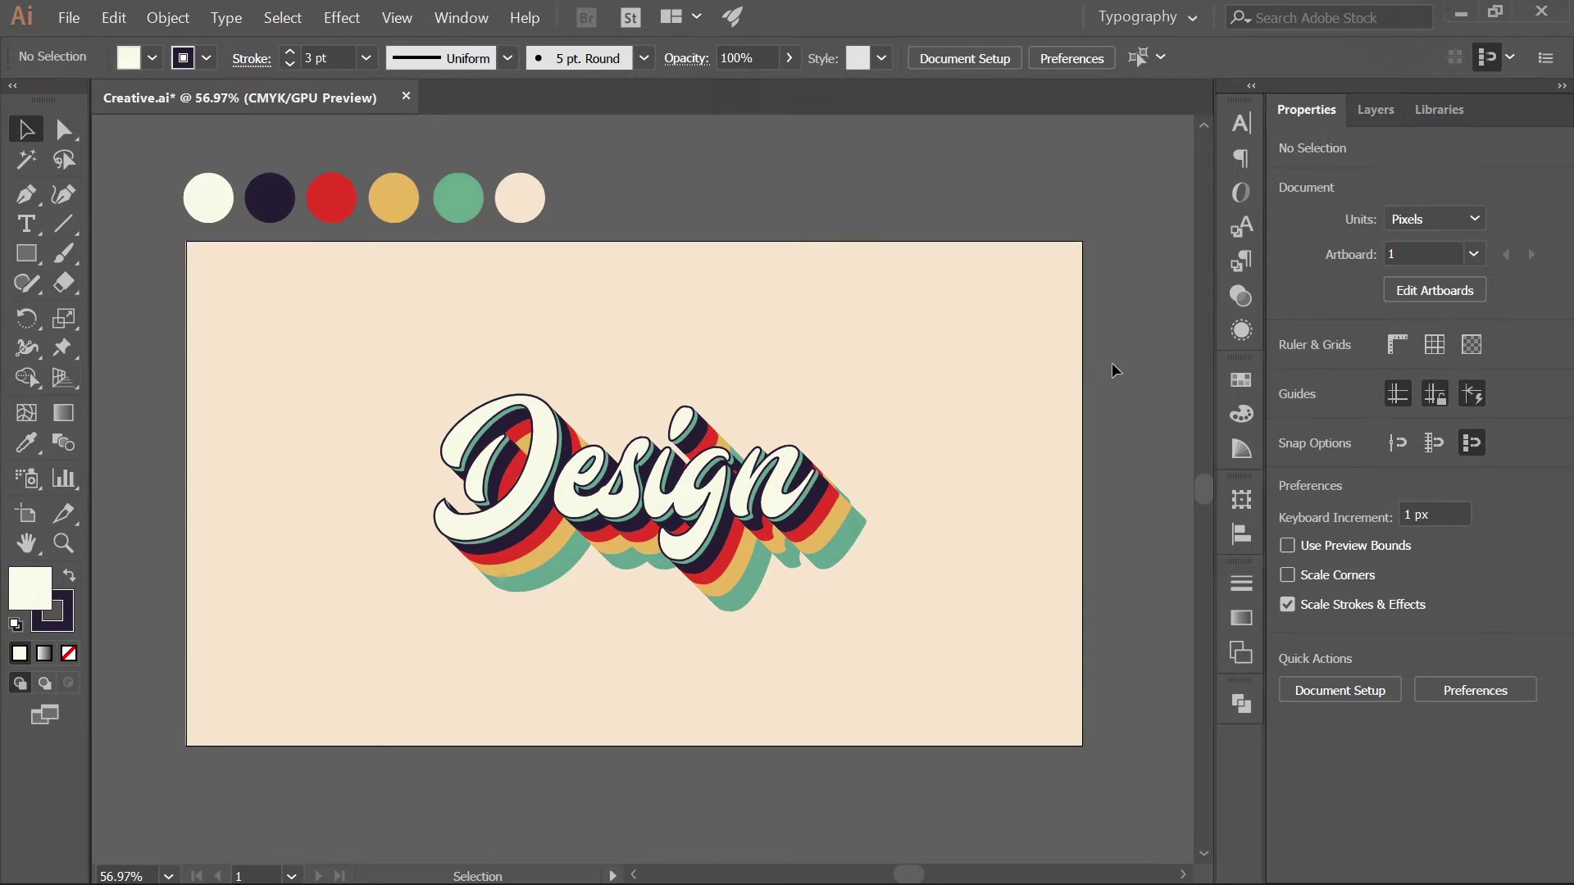
Step: Select the outlined copy together with the extruded "Design" text and group them
left_click_drag(1116, 346, 197, 621)
left_click(168, 18)
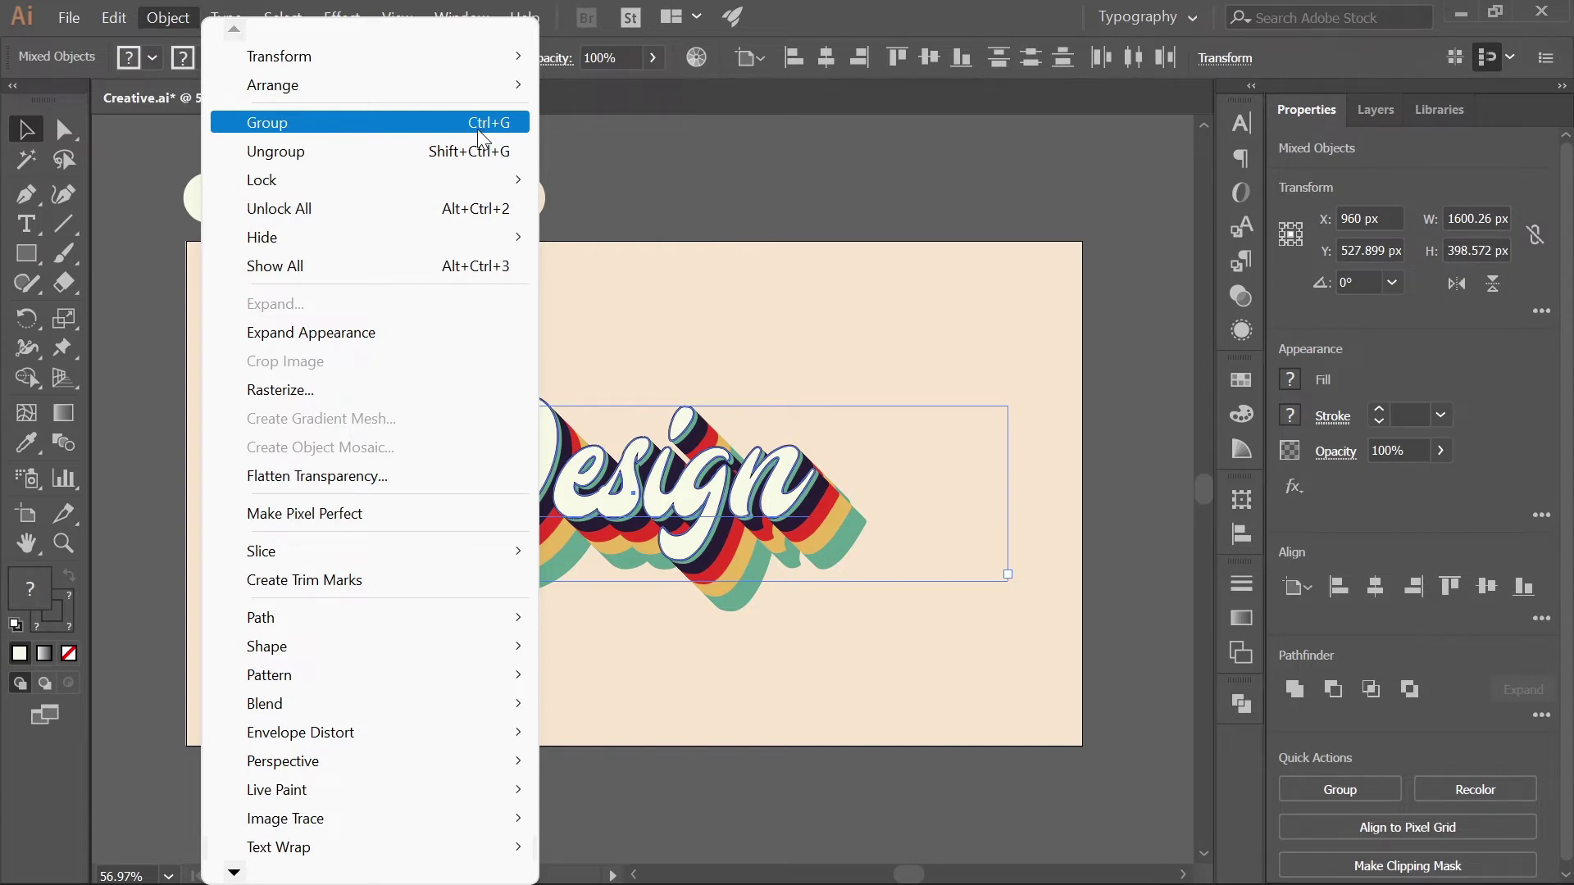
left_click(510, 124)
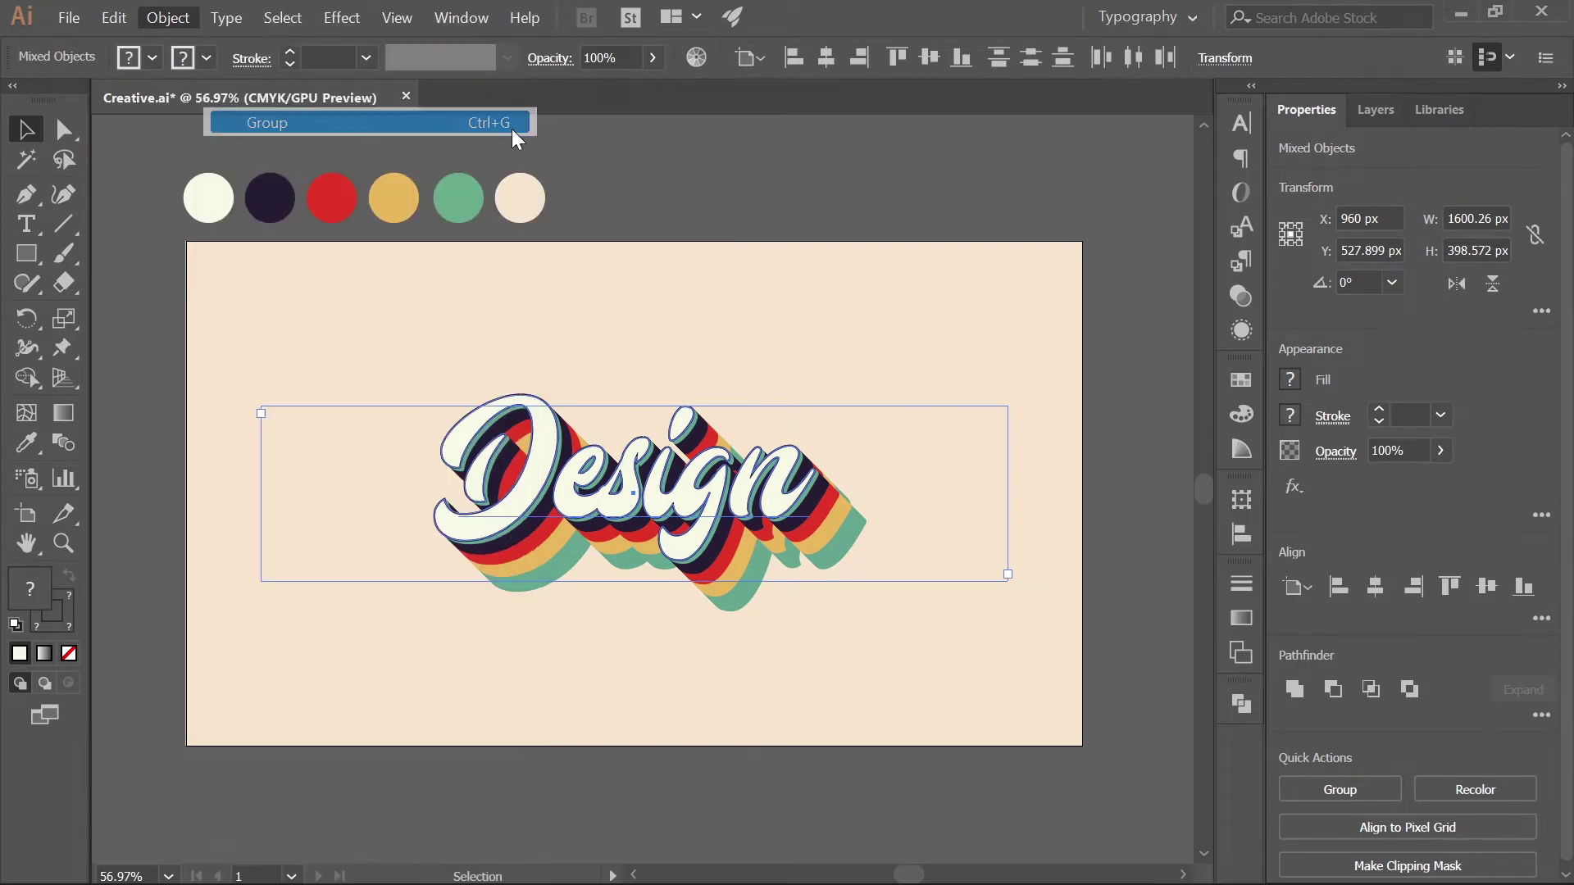
Step: Hide the "Design" lettering group and the group of palette circles
left_click(1376, 111)
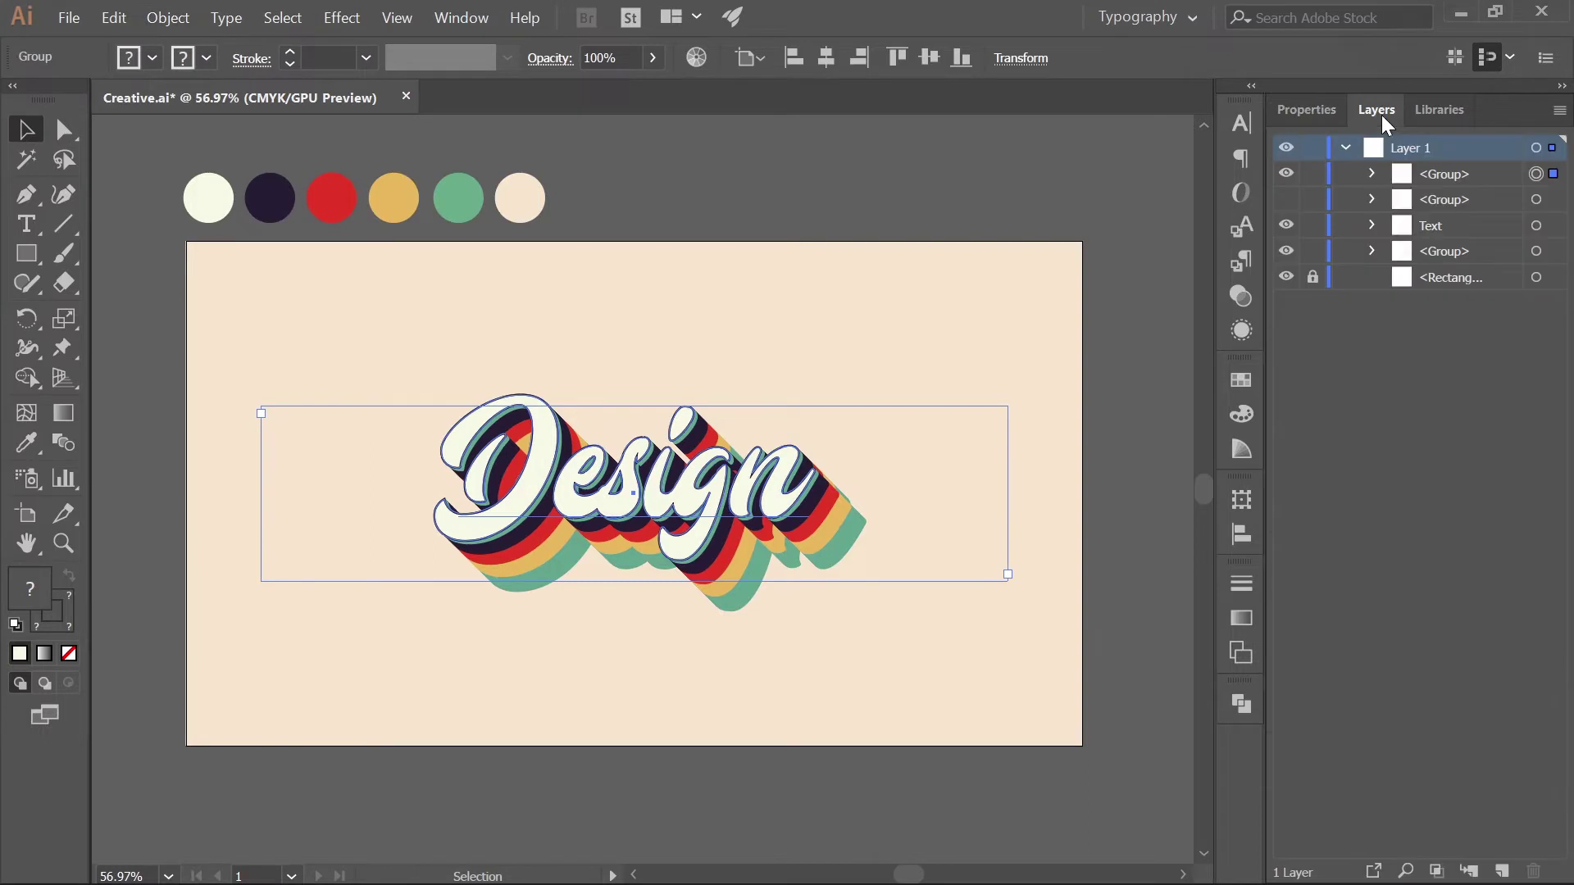
left_click(1286, 174)
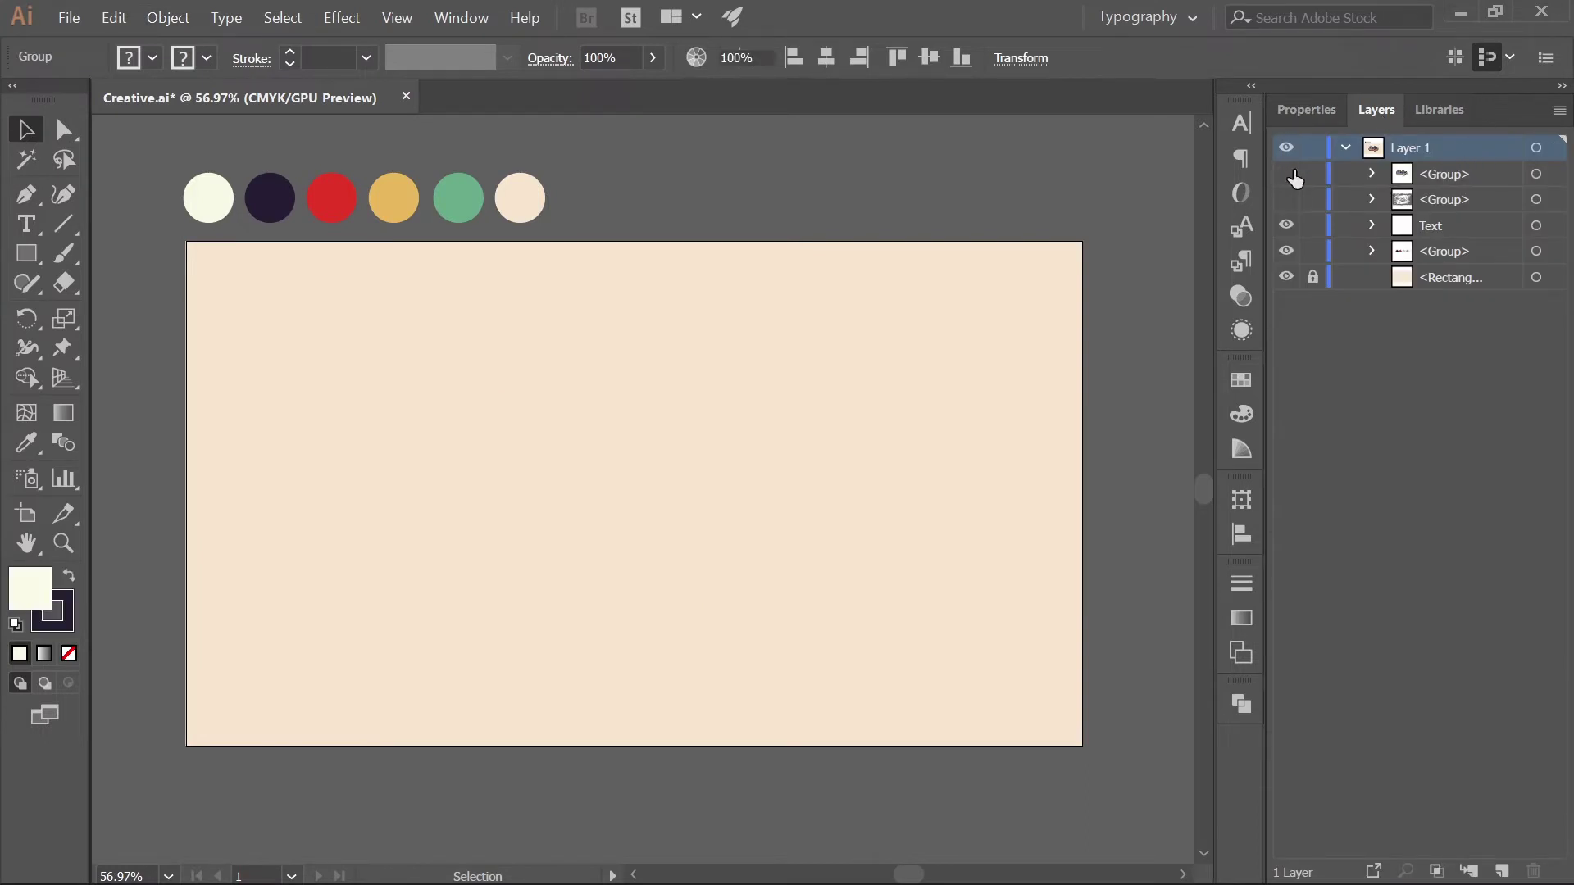
left_click(524, 200)
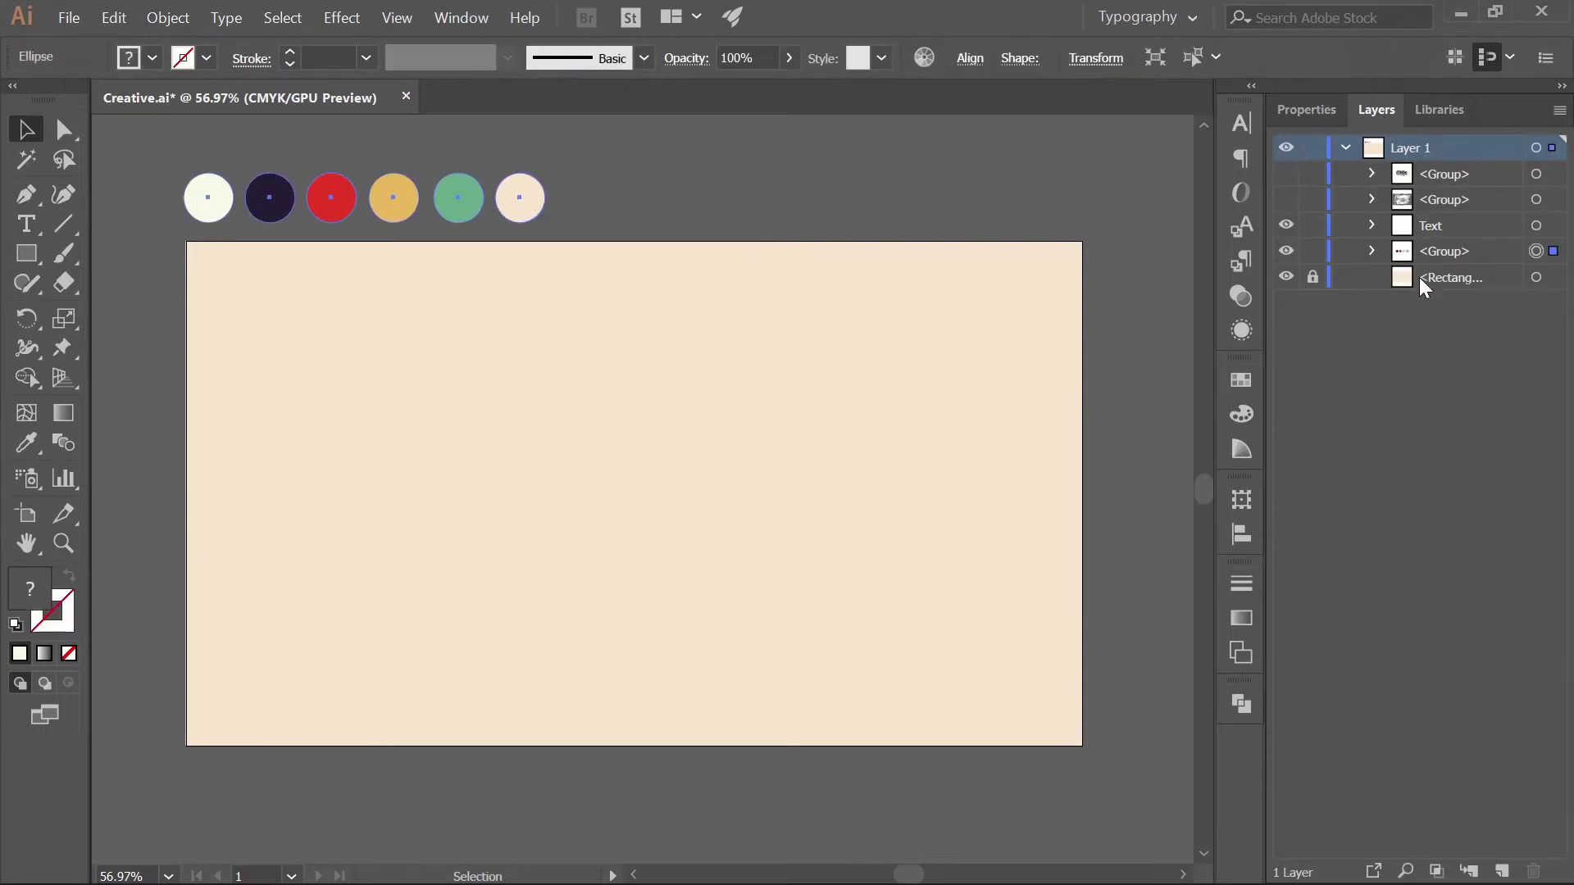
left_click(1286, 252)
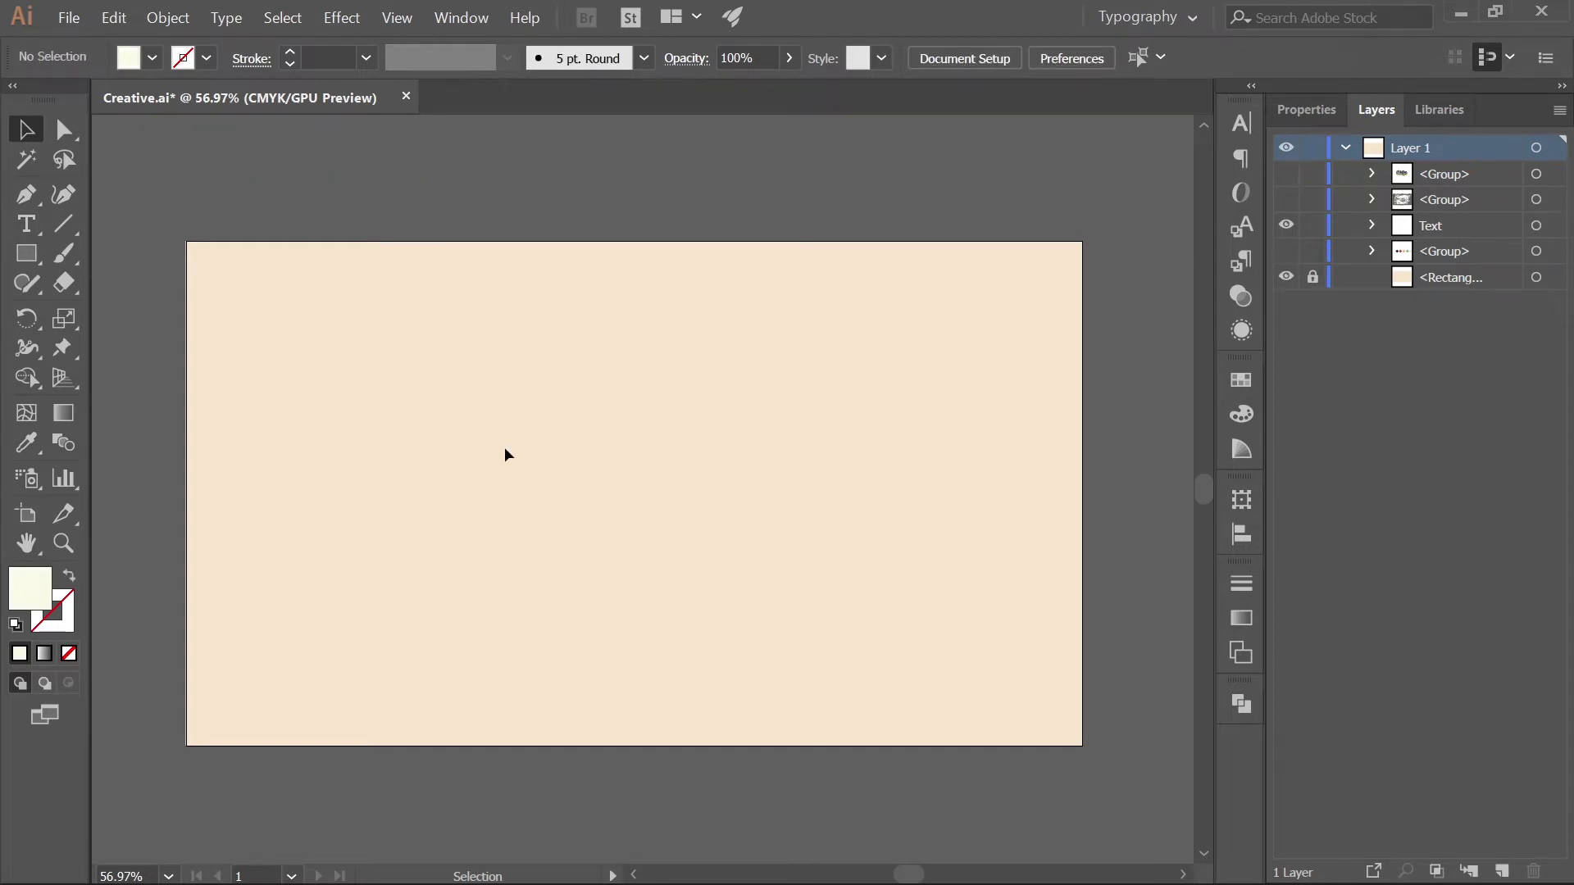
Step: Draw a horizontal 1920 px line across the full width of the artboard at Y 484 px
left_click(63, 224)
left_click_drag(636, 493, 218, 495)
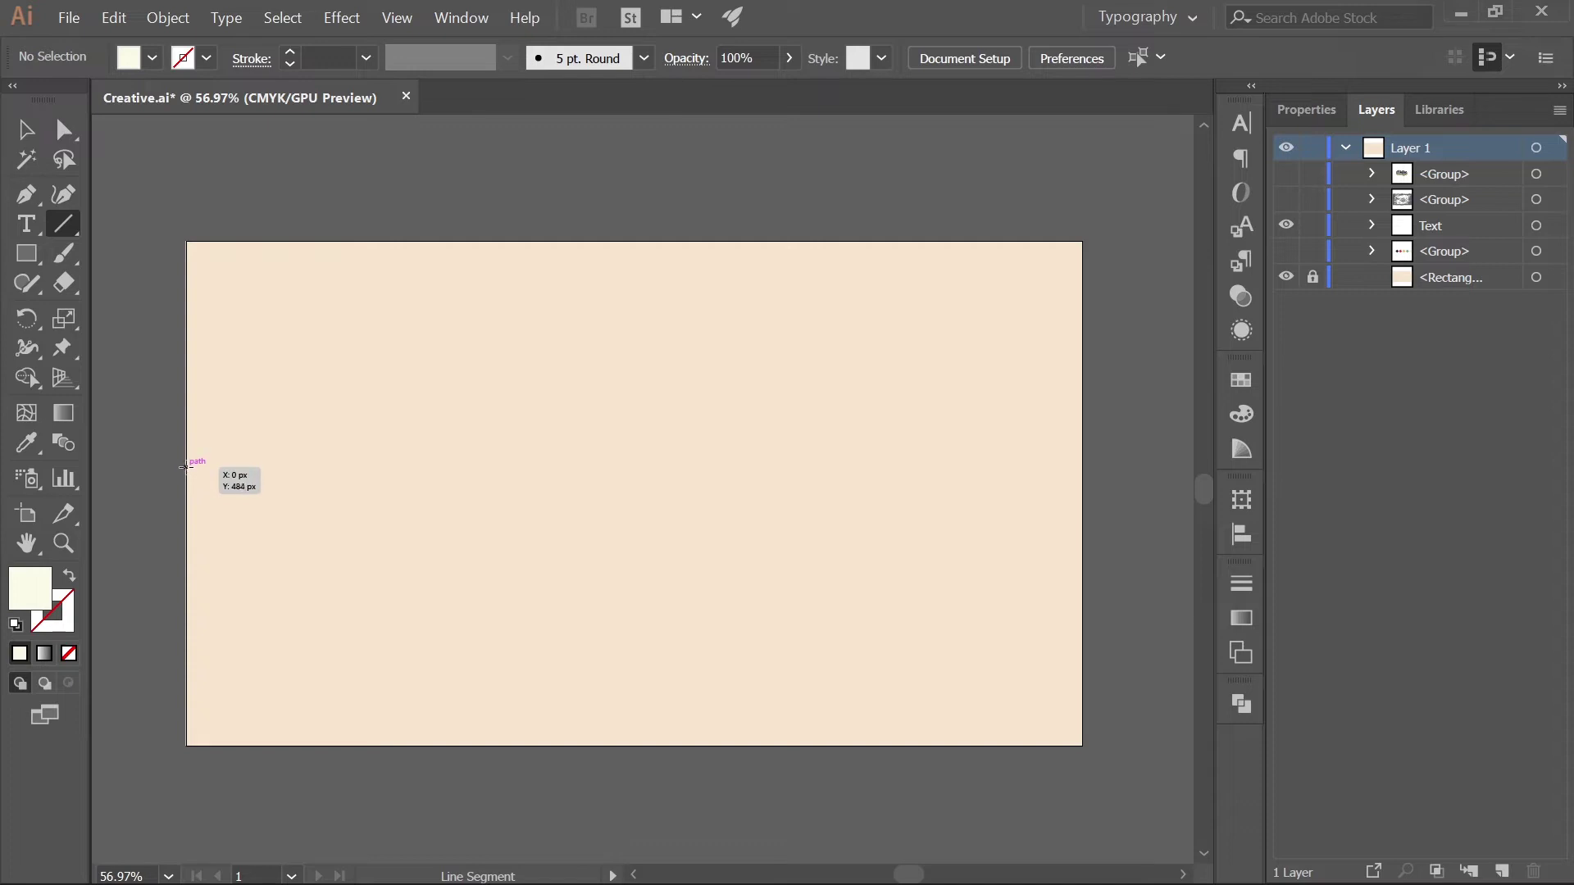
left_click_drag(184, 467, 1093, 485)
key("alt+Tab")
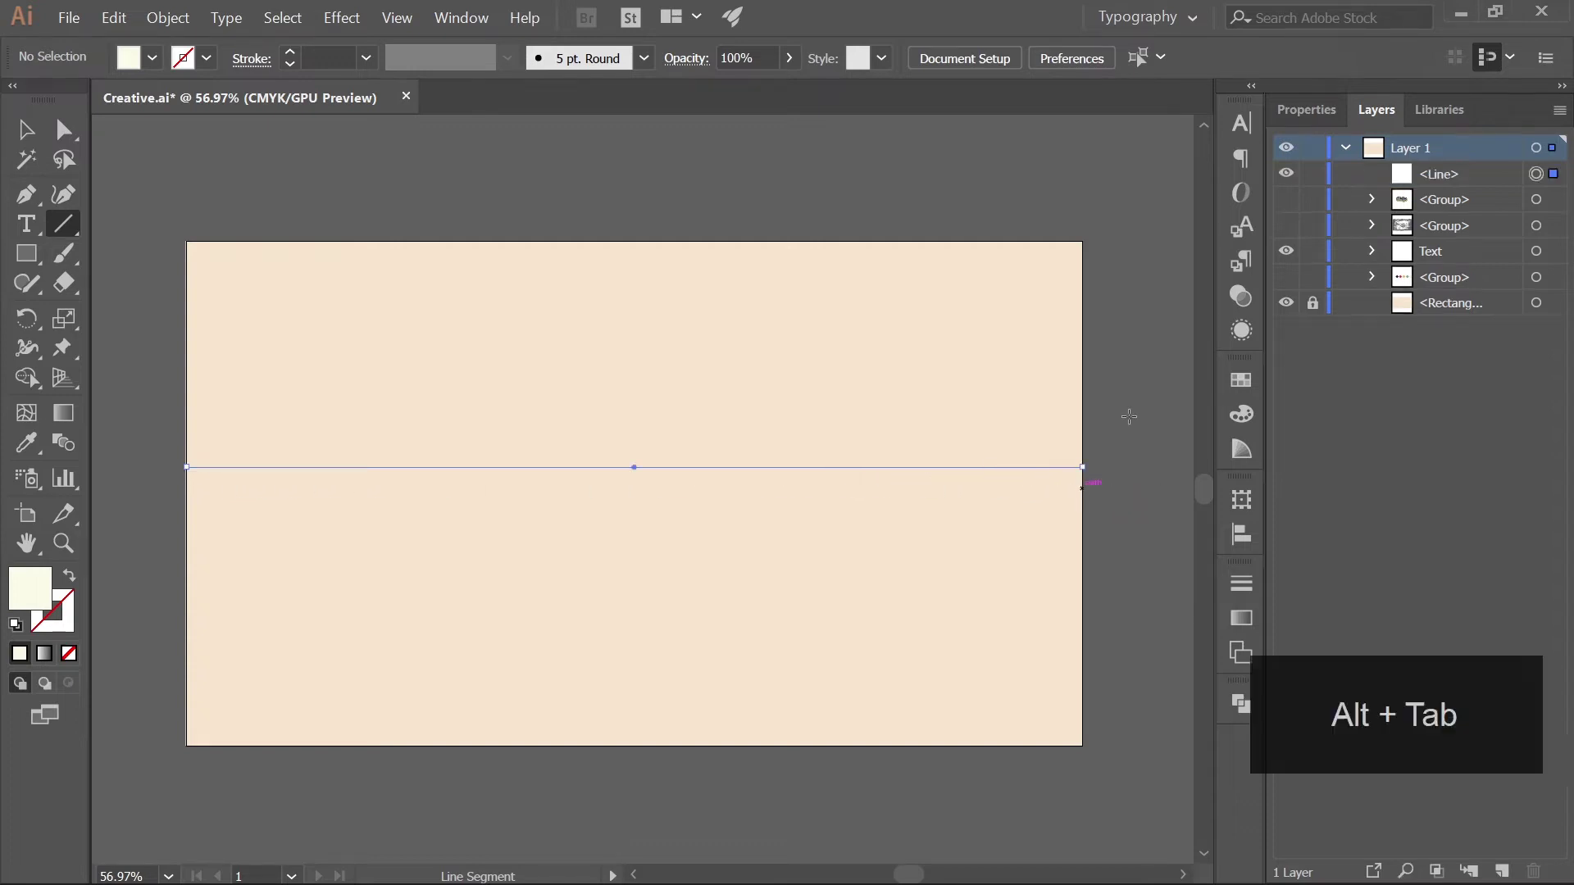
key("shift")
Step: Set the line's stroke weight to 150 pt, apply Width Profile 4 to taper it, and deselect it
left_click(1316, 115)
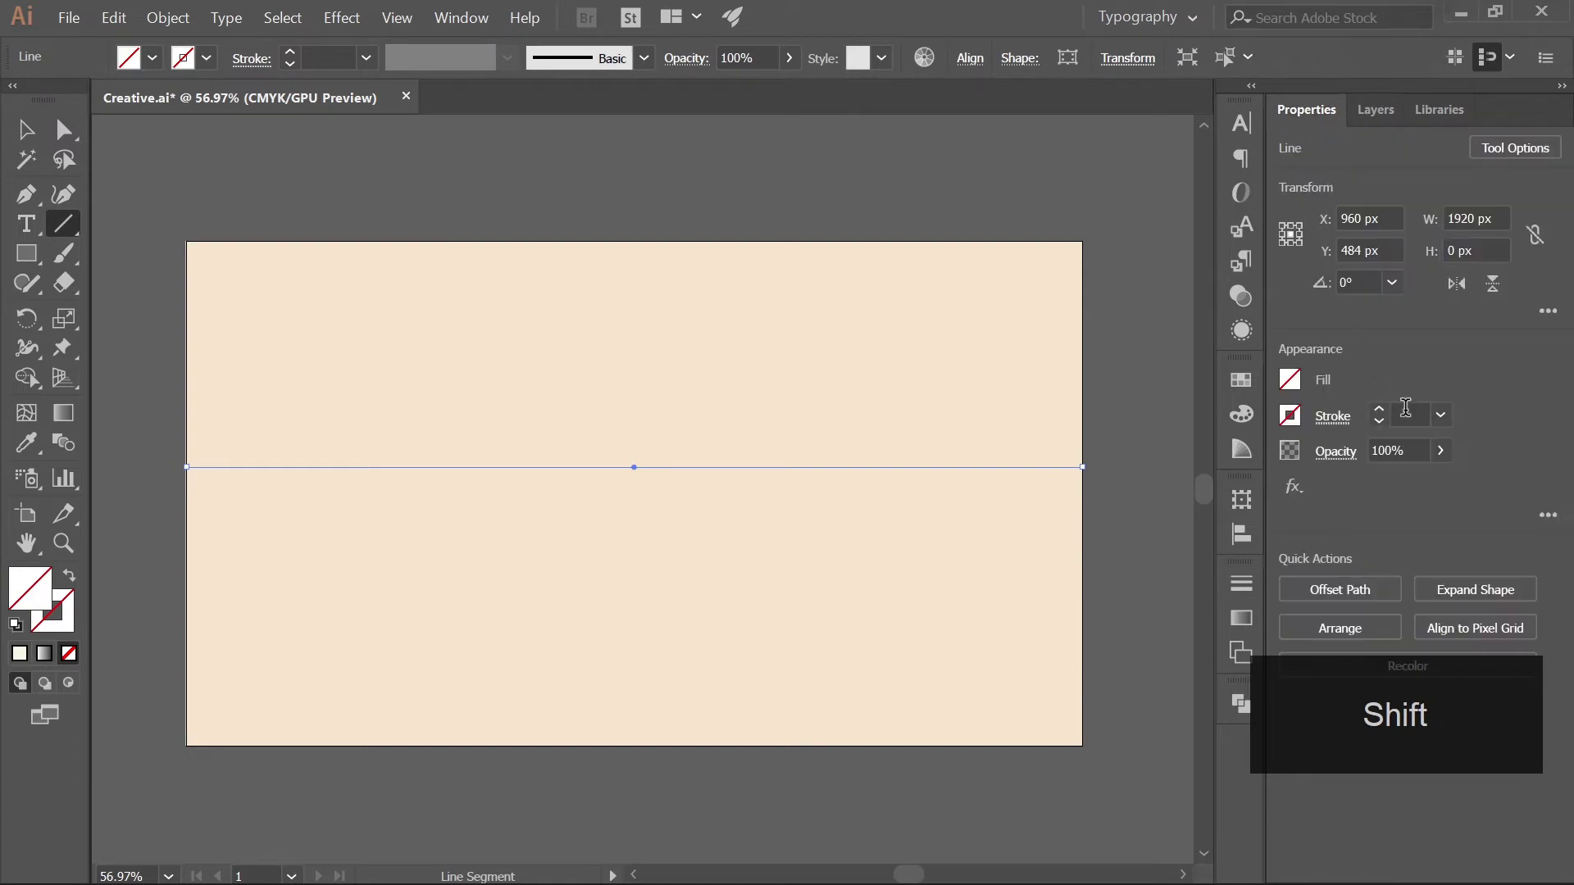
left_click(1407, 413)
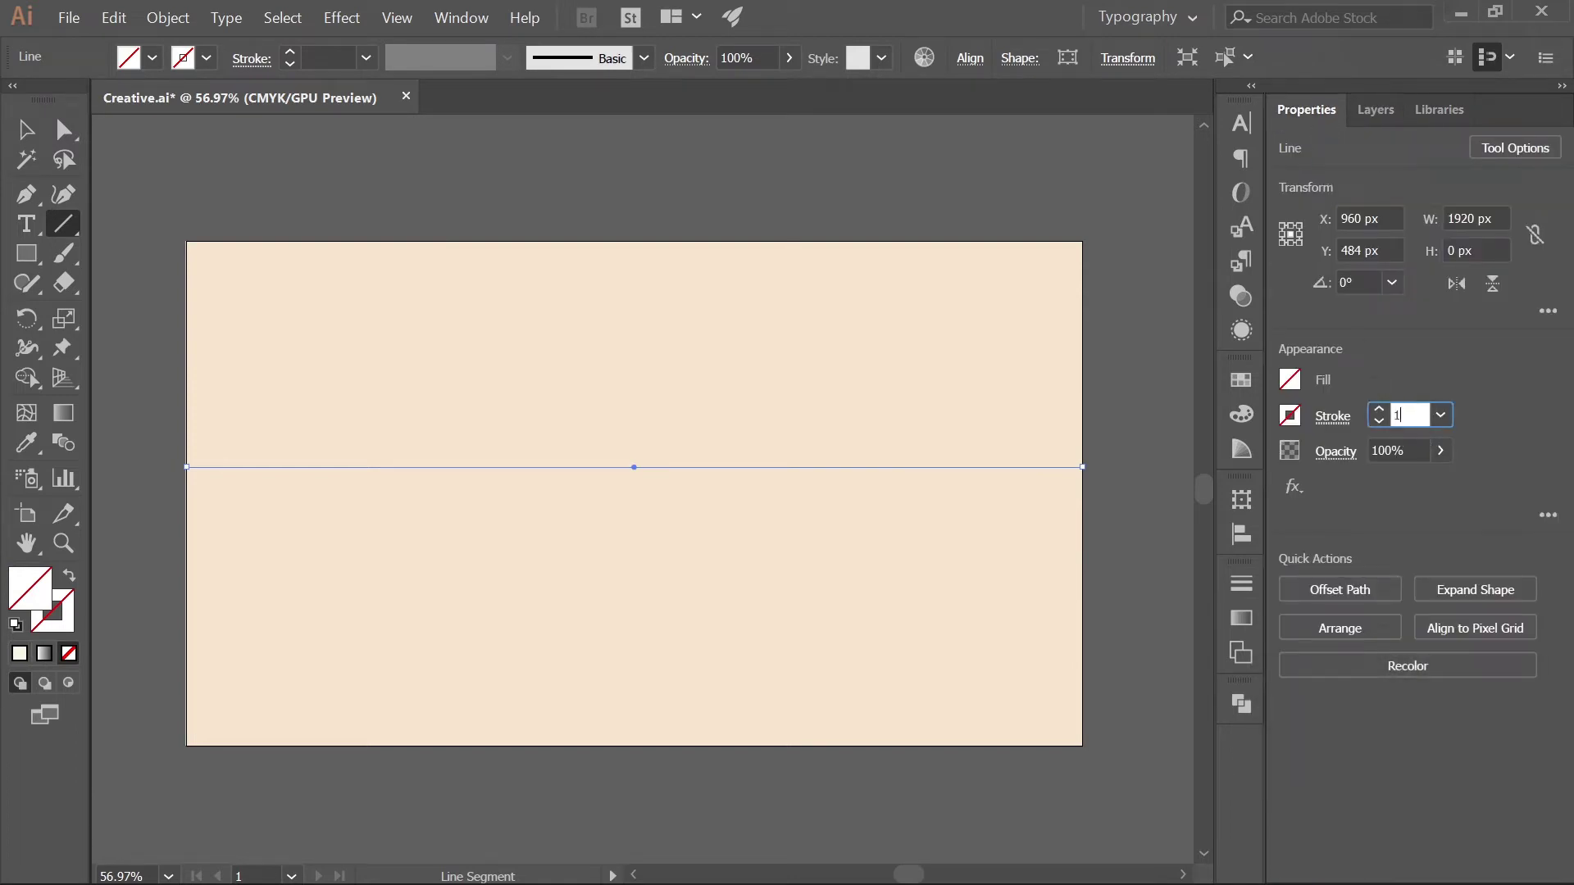
type("150")
key("Return")
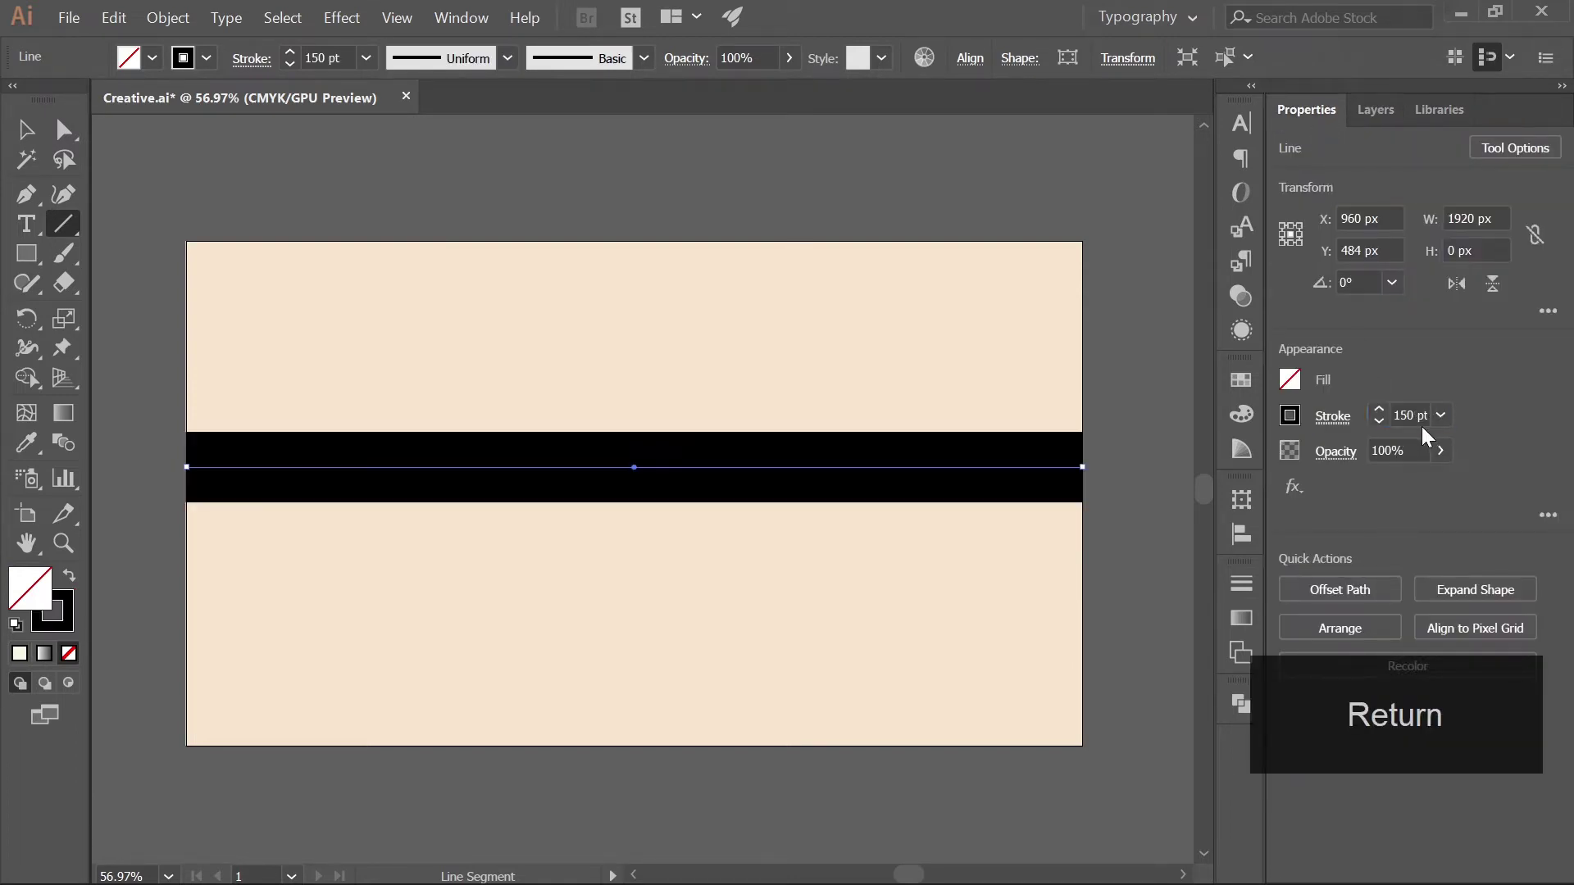
left_click(500, 56)
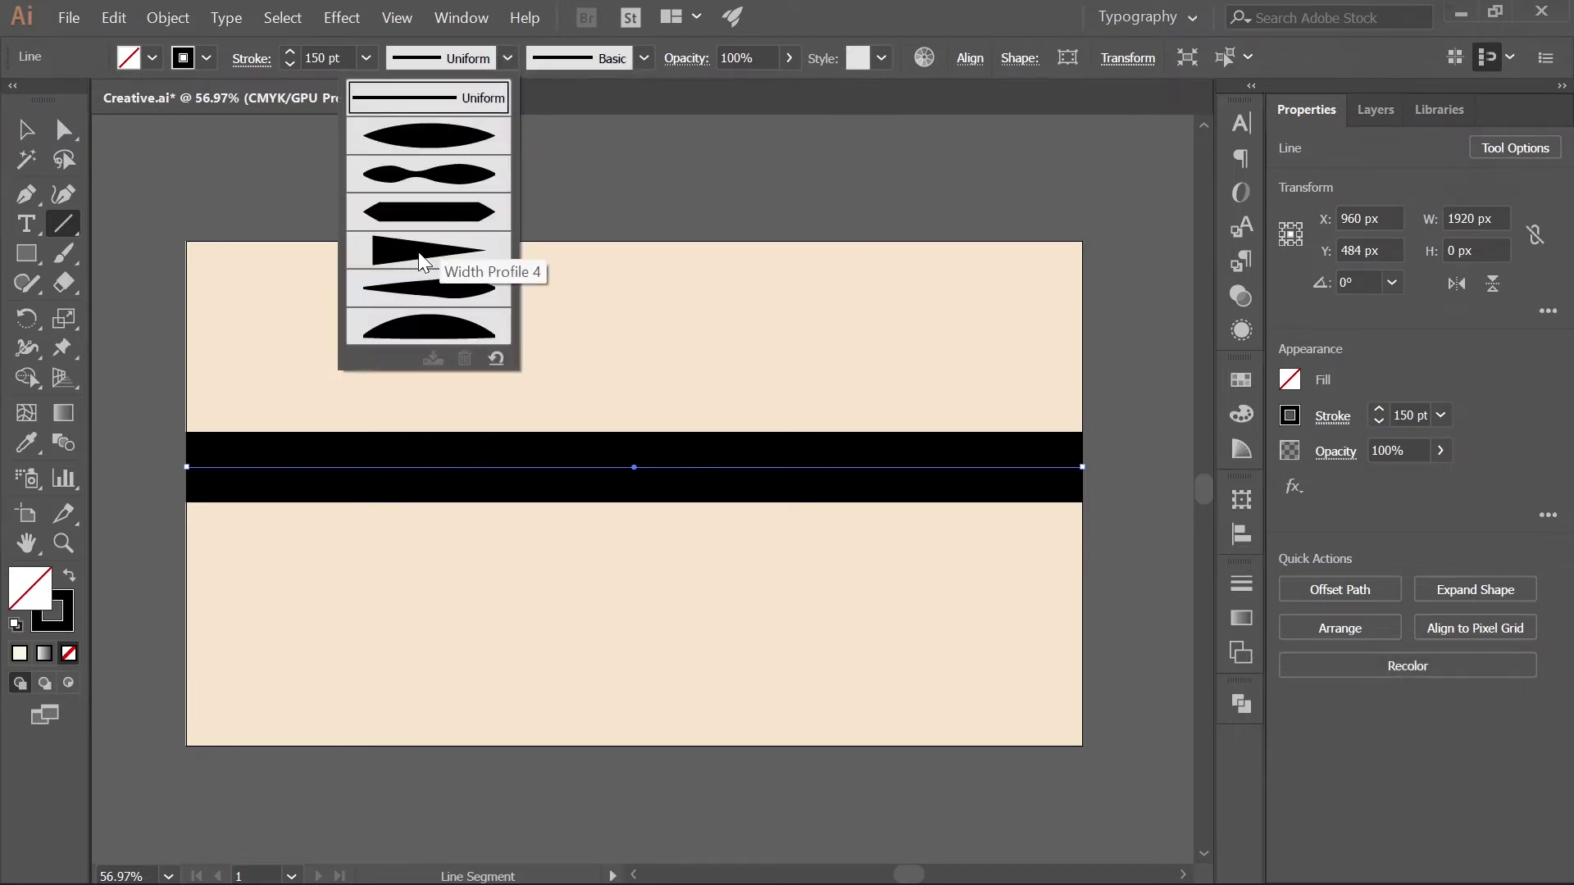
left_click(431, 252)
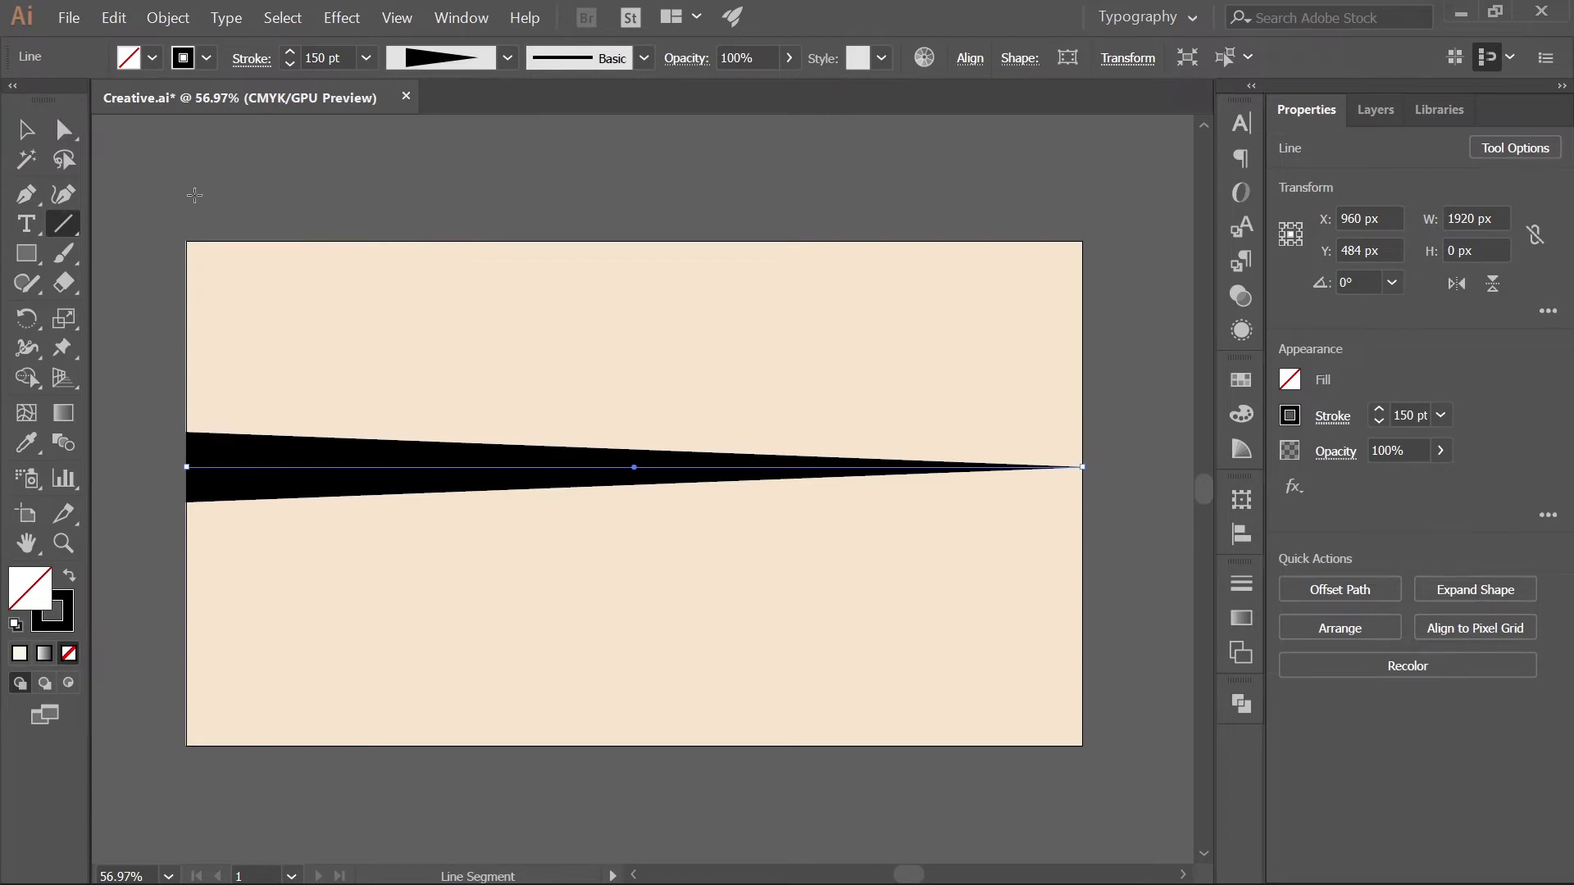
key("v")
left_click(596, 246)
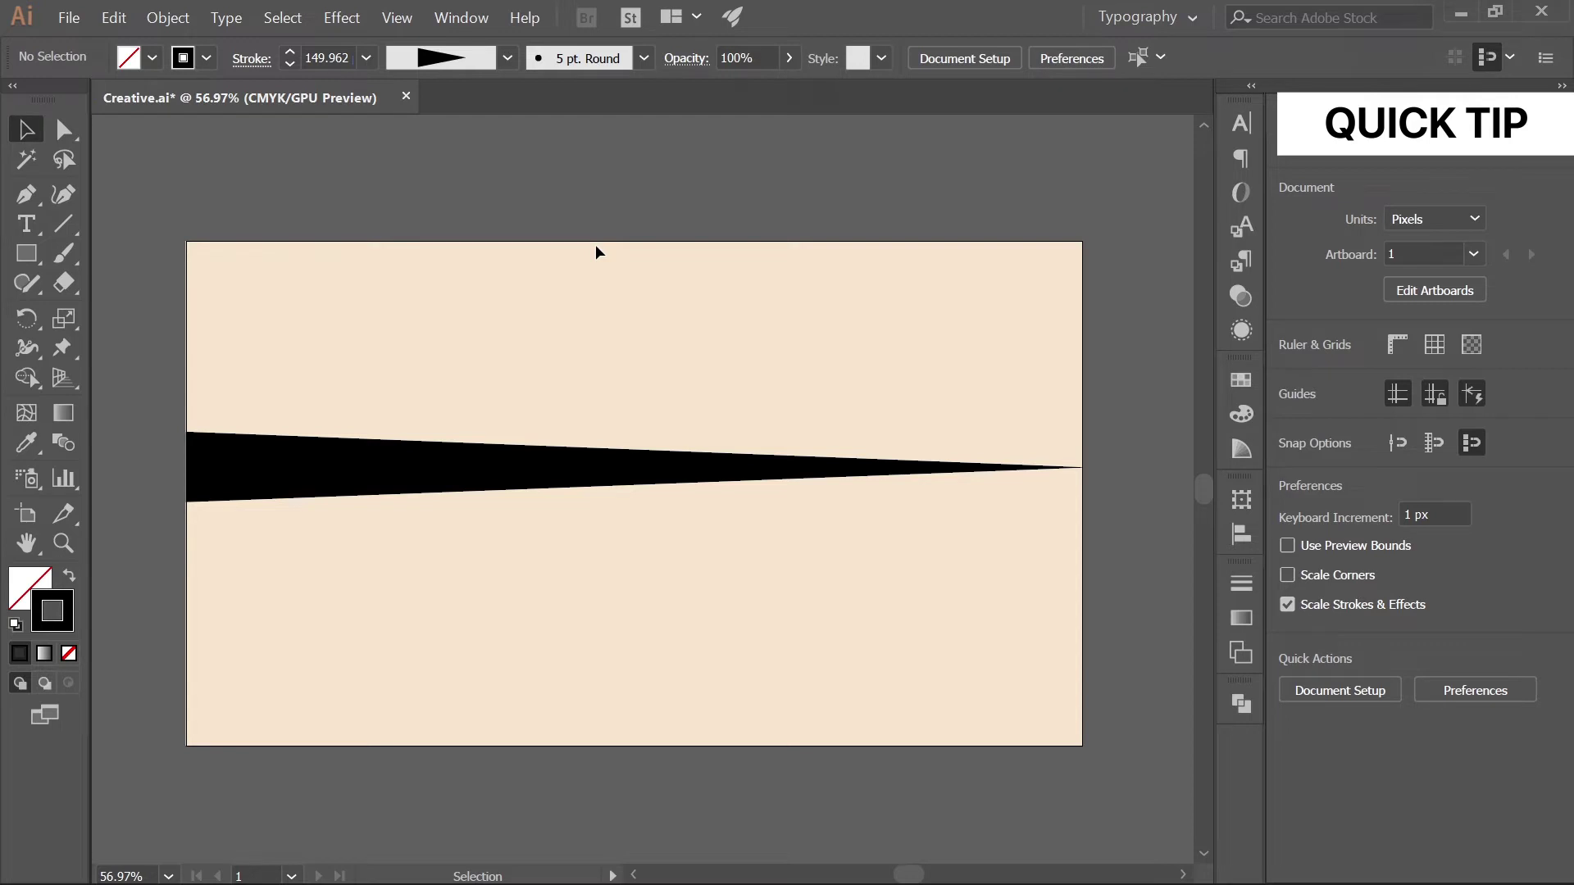
Step: Try to rotate the tapered line by hand to point the opposite way, and undo the rotation
left_click(503, 476)
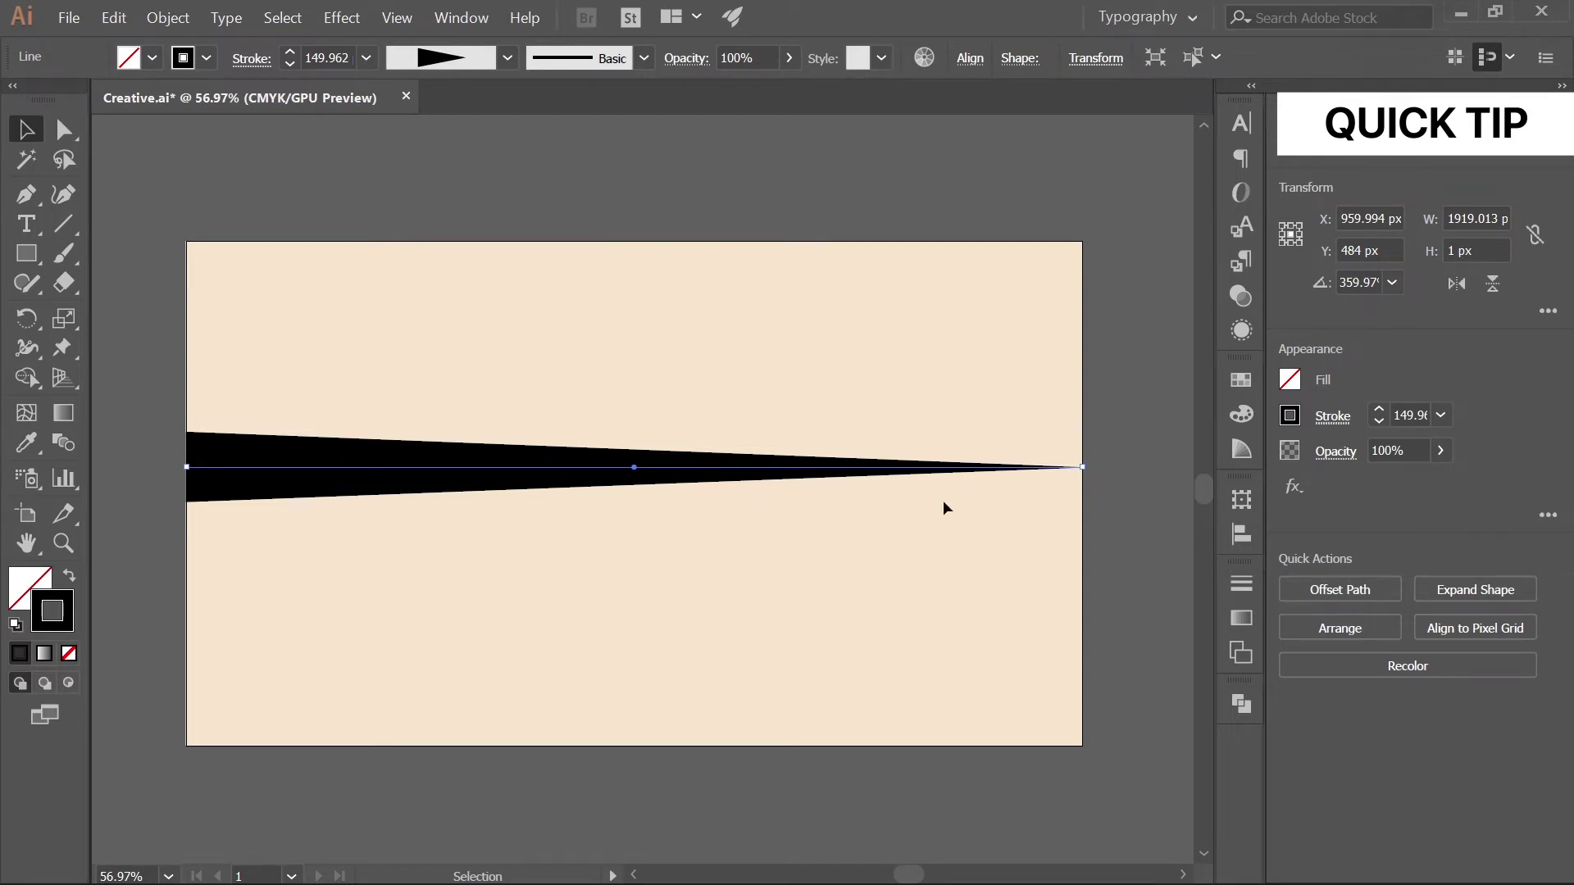
left_click_drag(1097, 472, 219, 515)
key("ctrl+z")
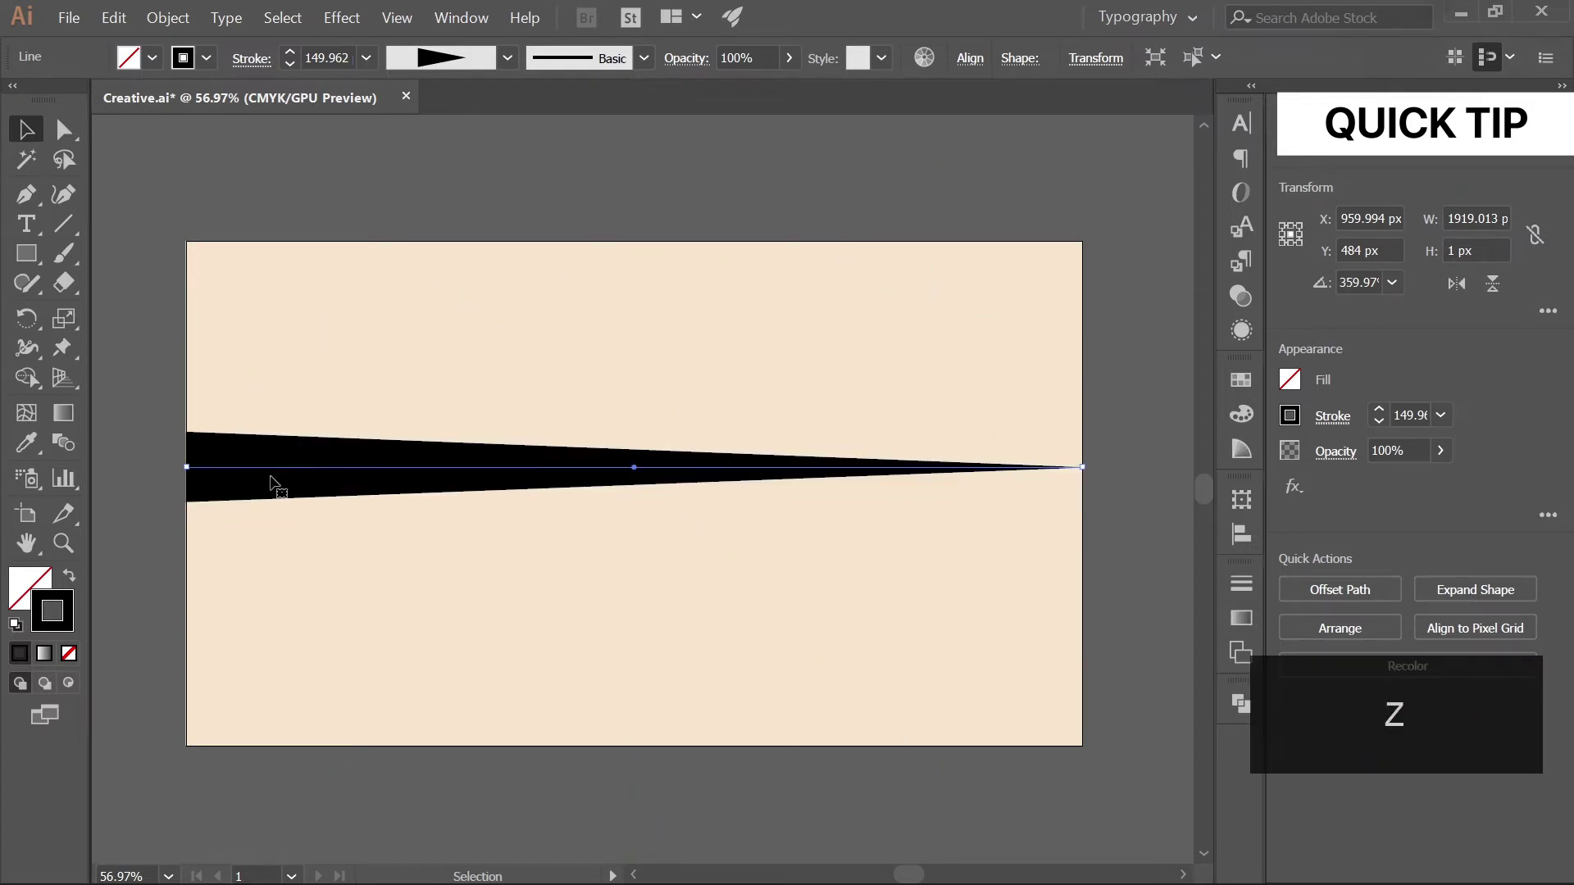
Step: Preview a reflection of the tapered line across the vertical axis, cancel it, and deselect the line
right_click(283, 482)
mouse_move(437, 721)
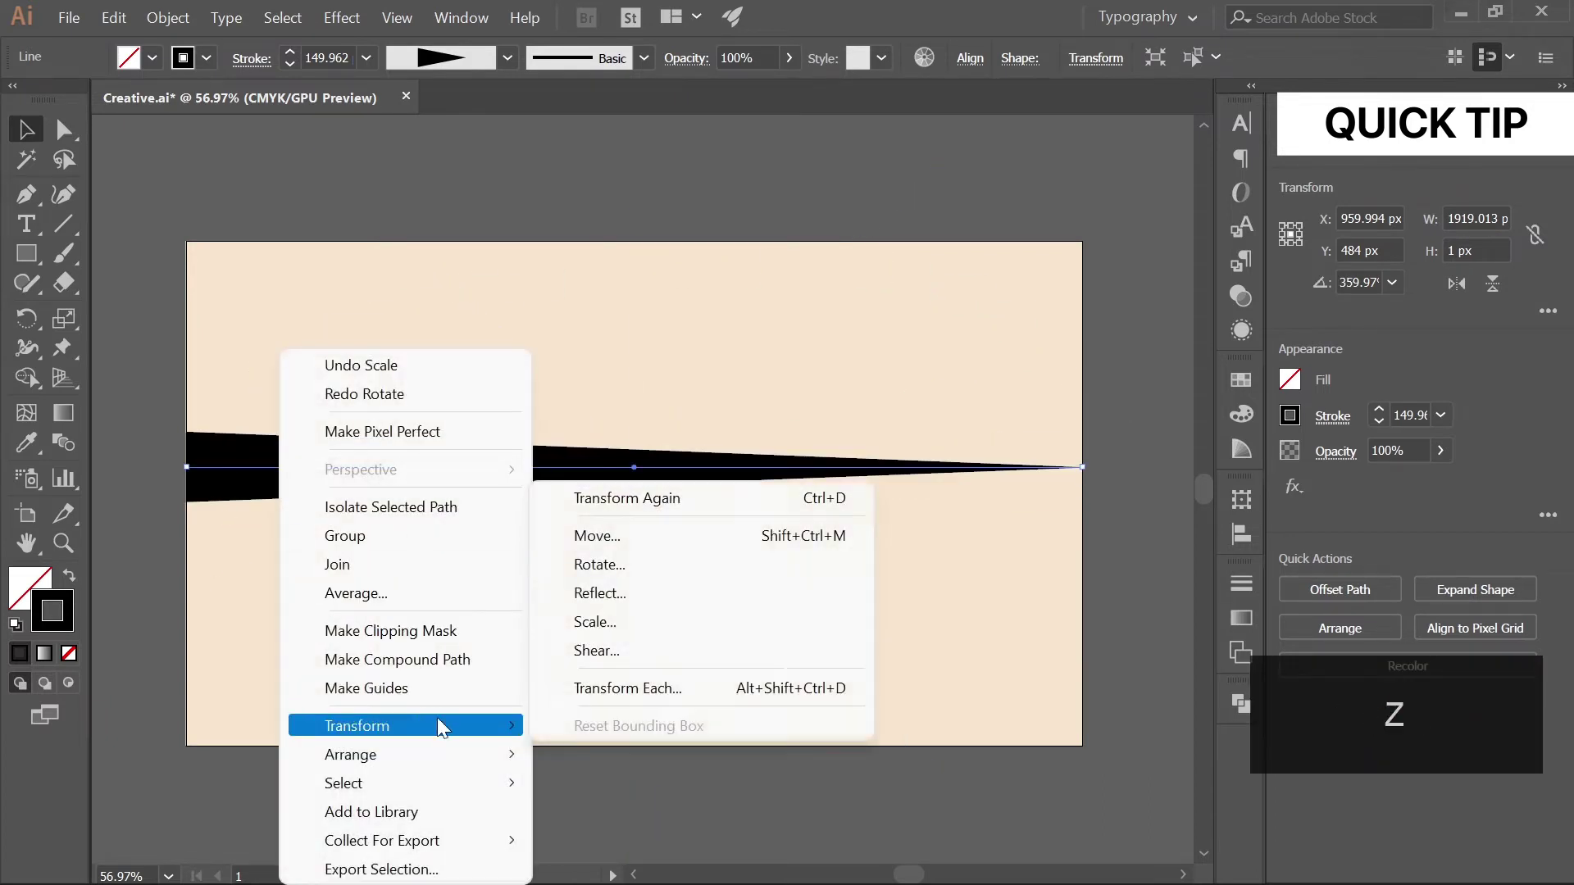
left_click(602, 592)
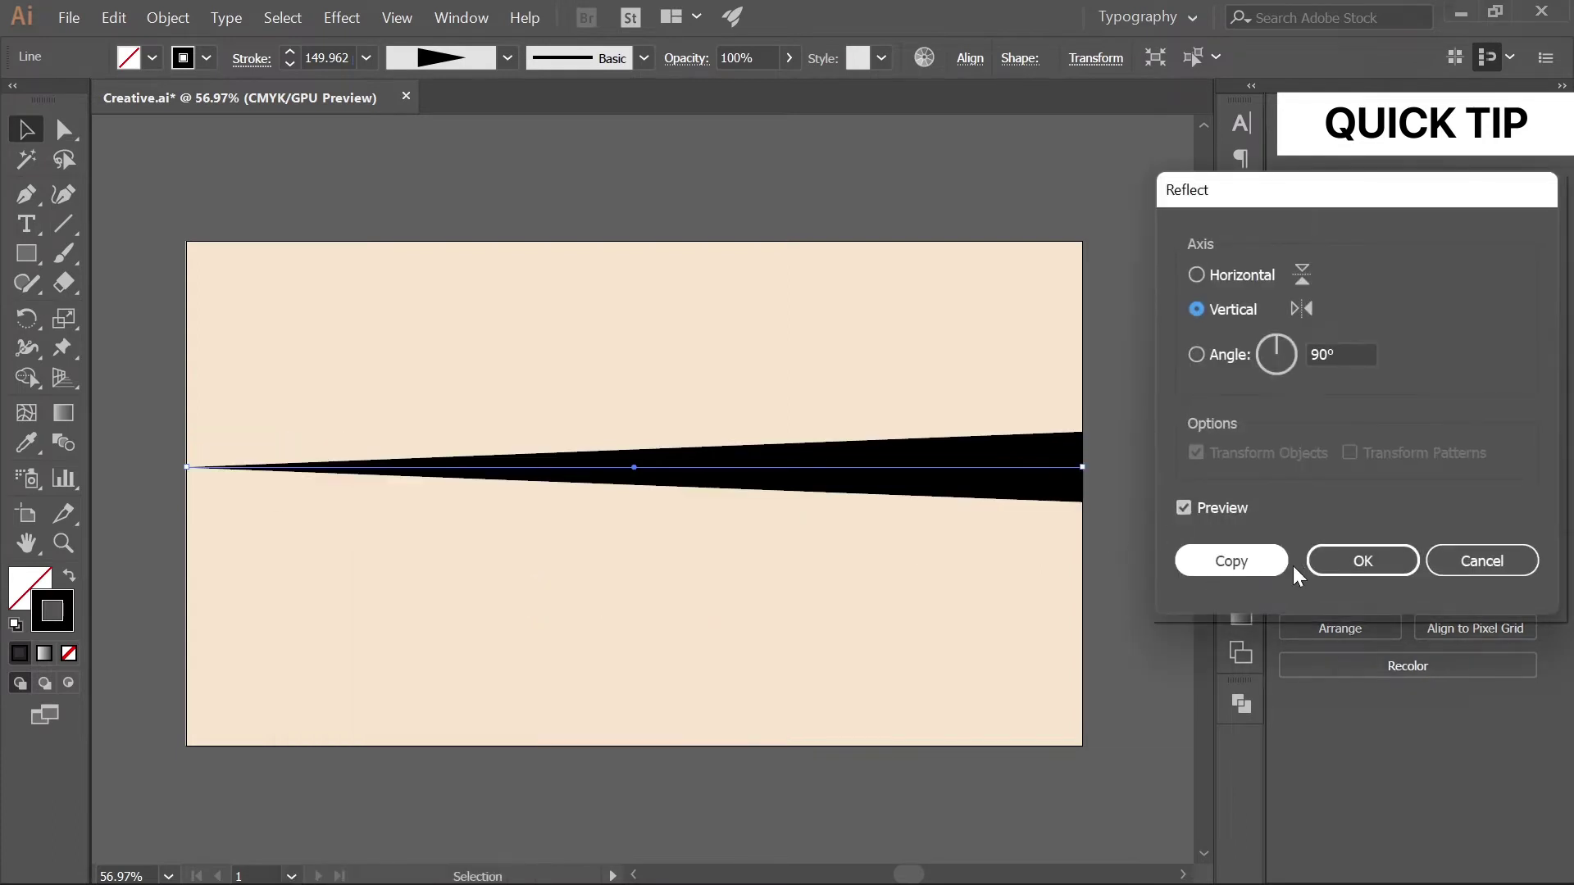
left_click(1517, 564)
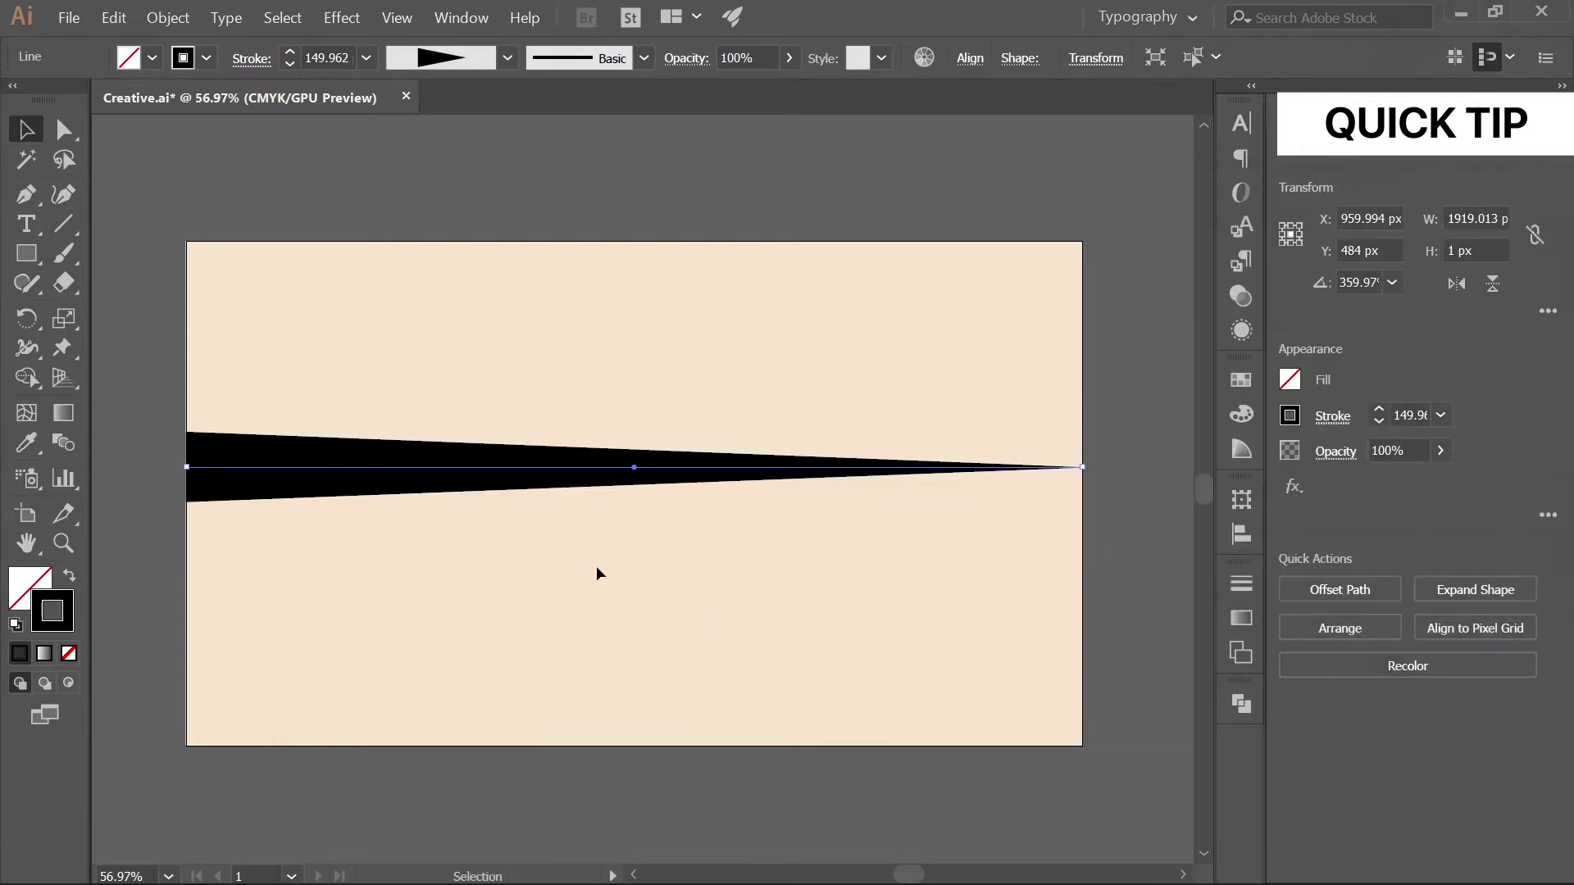
left_click(597, 566)
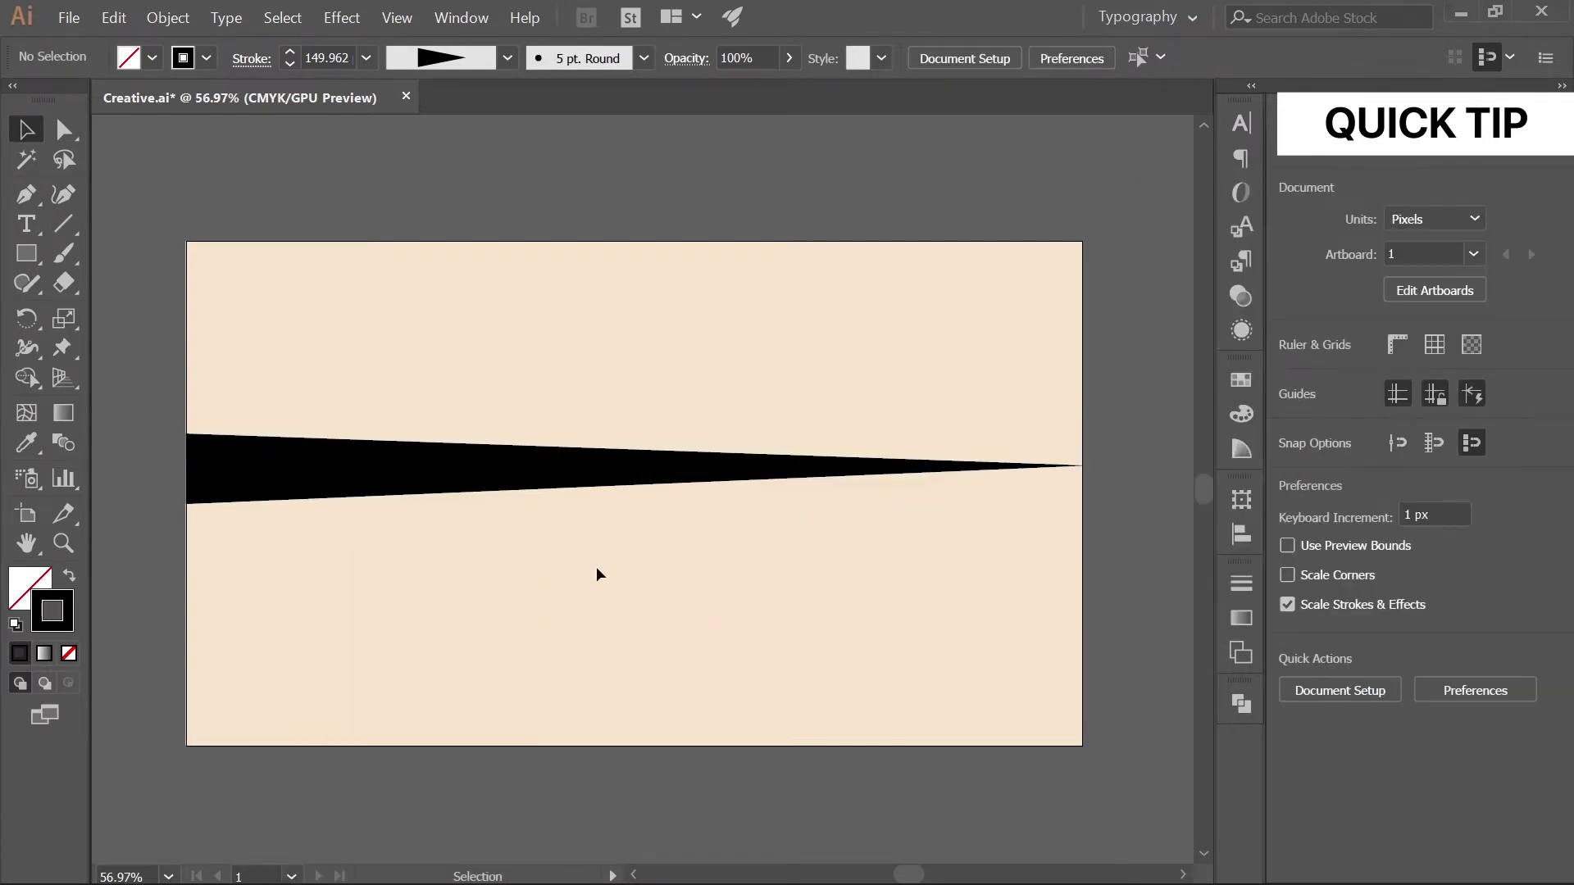
Step: Try turning the tapered line 180° to swap its wide and pointed ends, return it to its previous direction, and deselect it
left_click(212, 468)
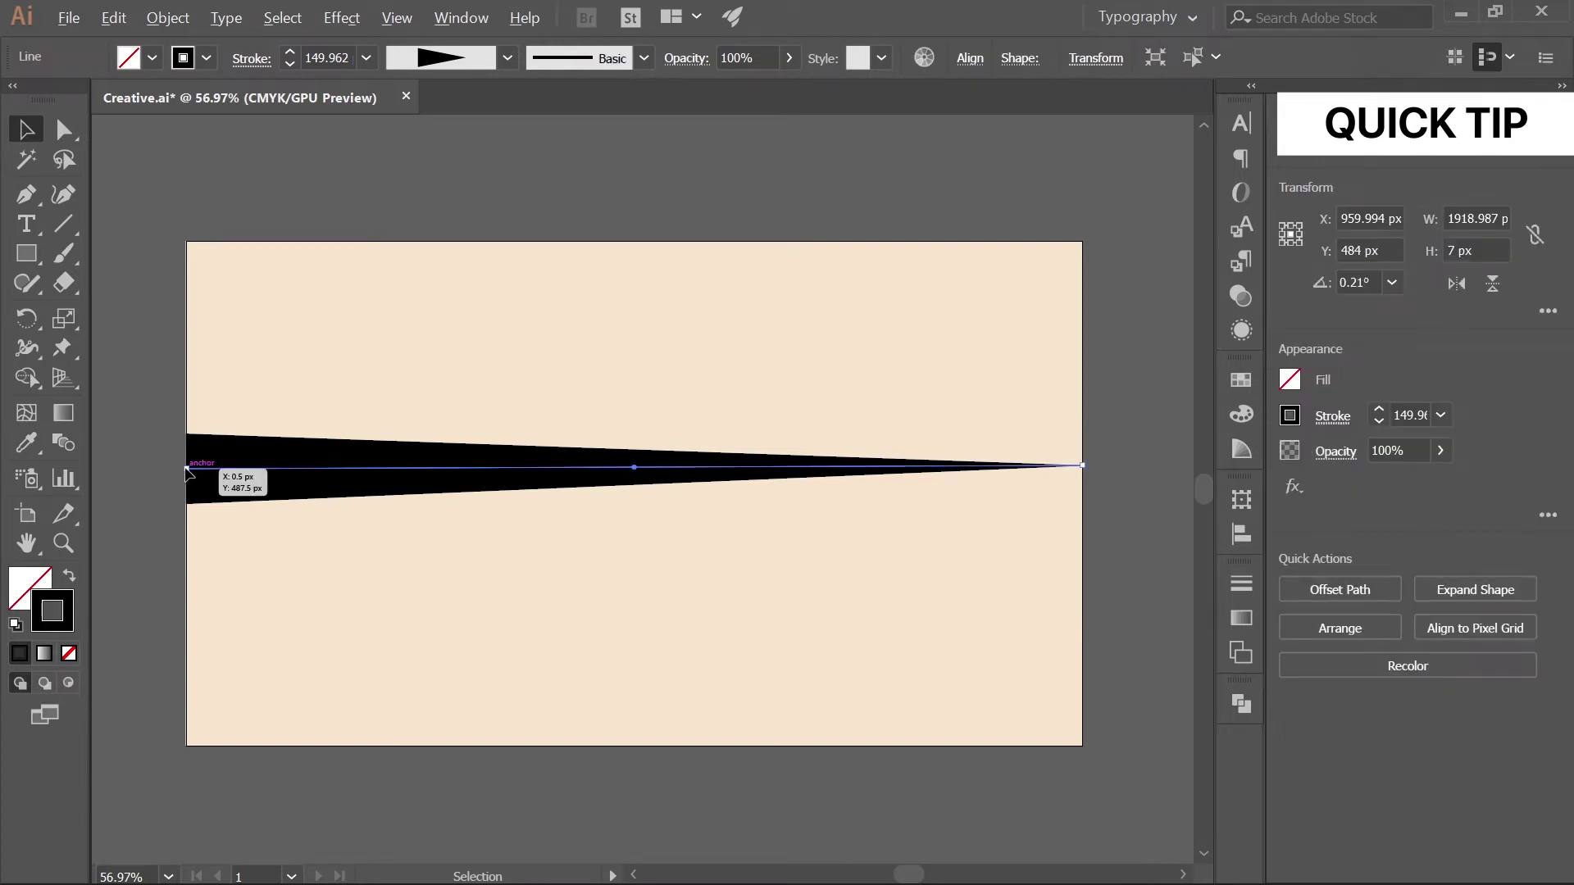
key("ctrl+shift+r")
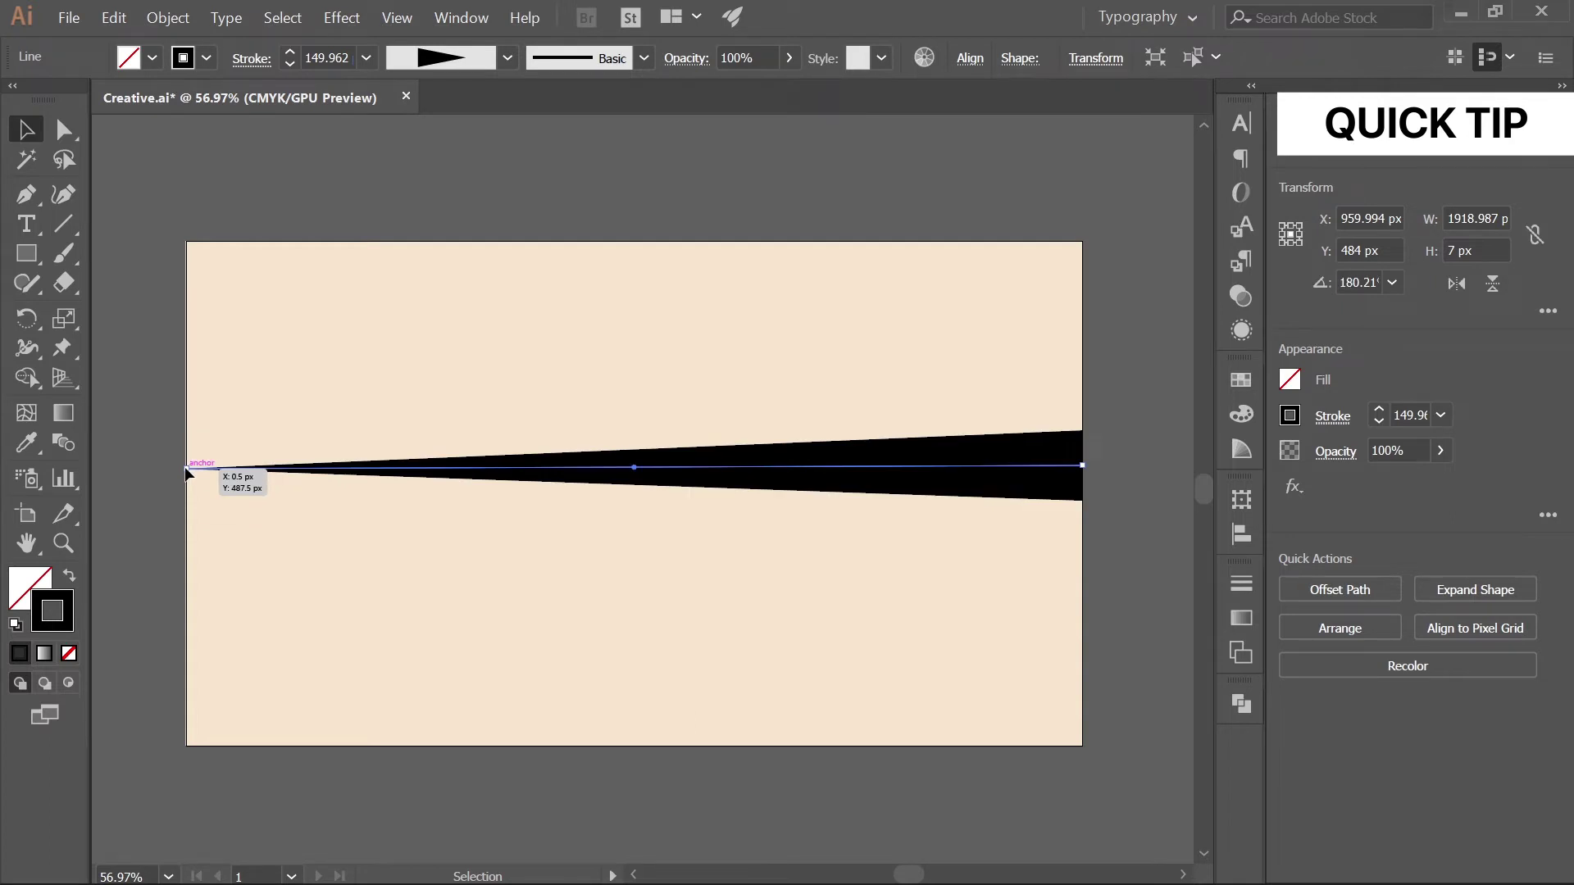
key("ctrl+shift+r")
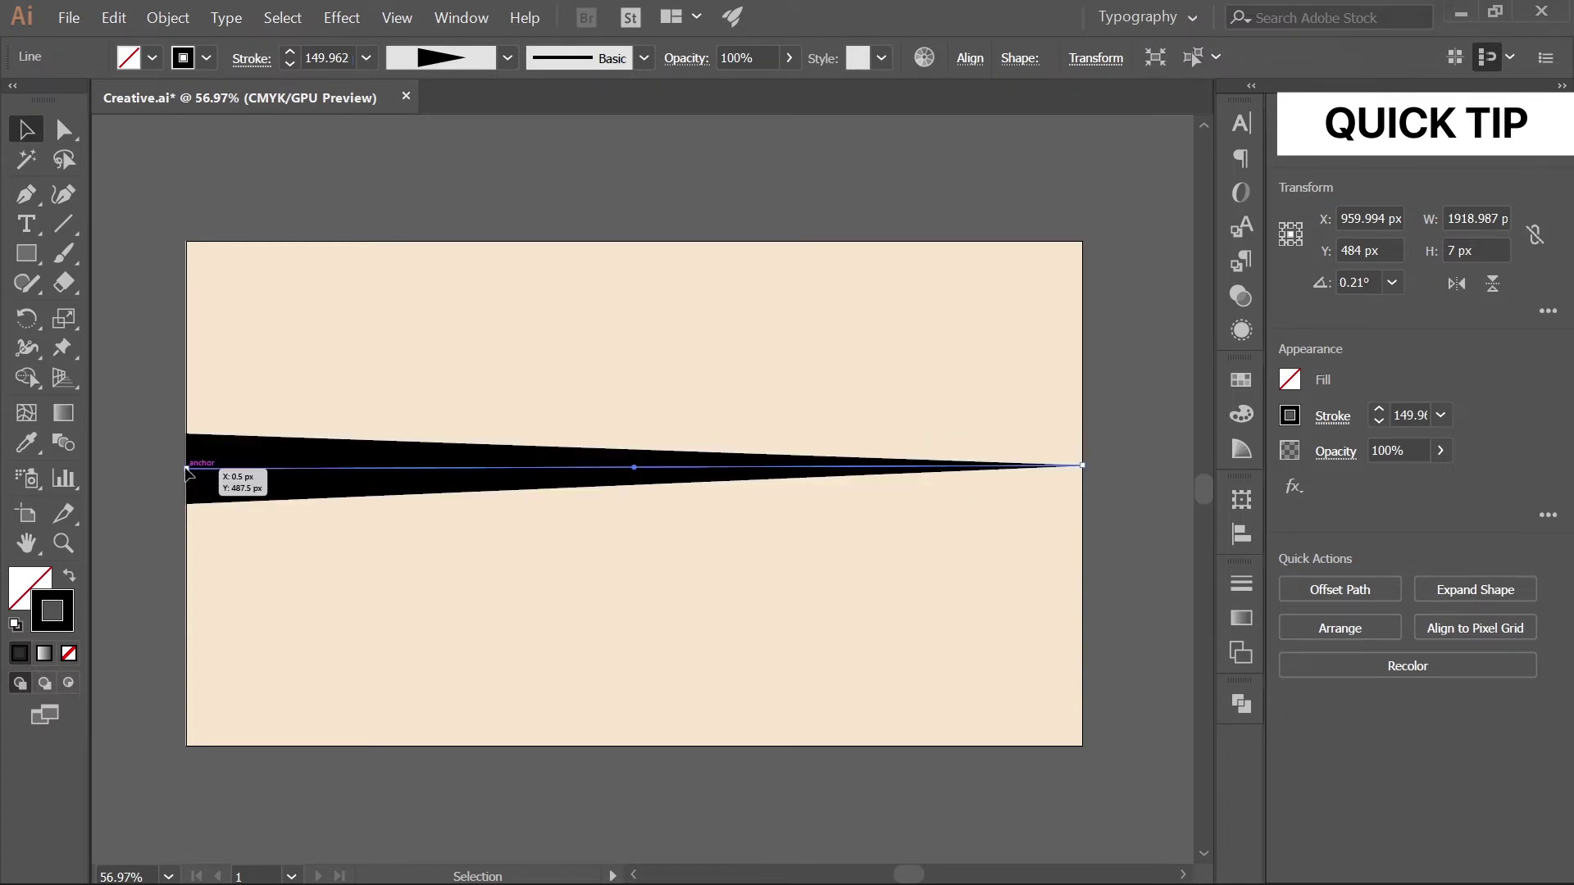
key("ctrl+shift+r")
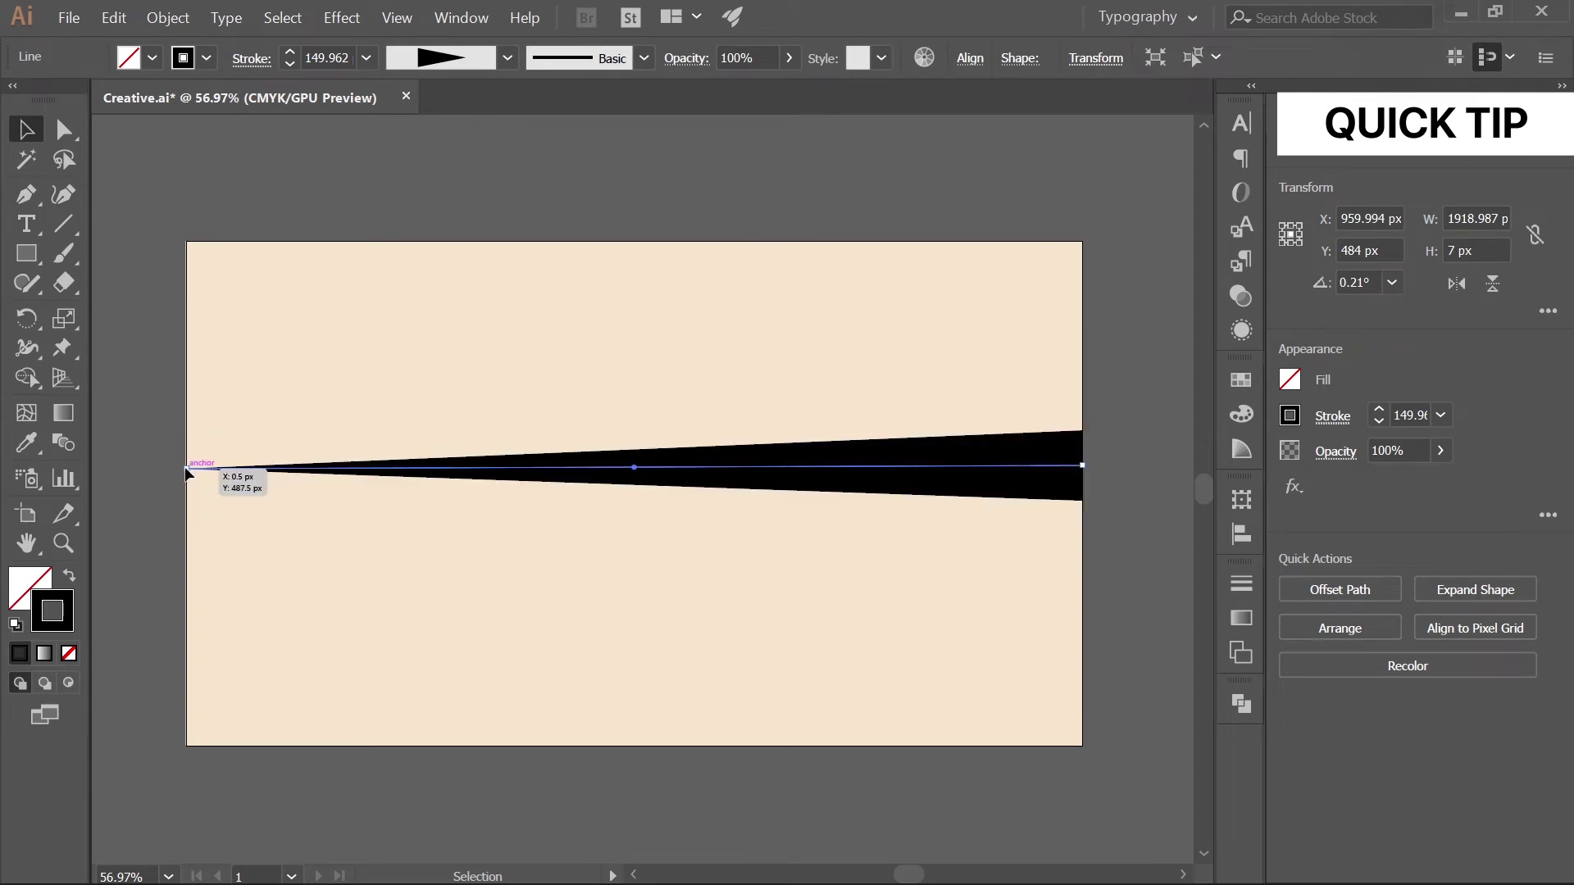
key("ctrl+shift+r")
left_click(617, 590, "alt")
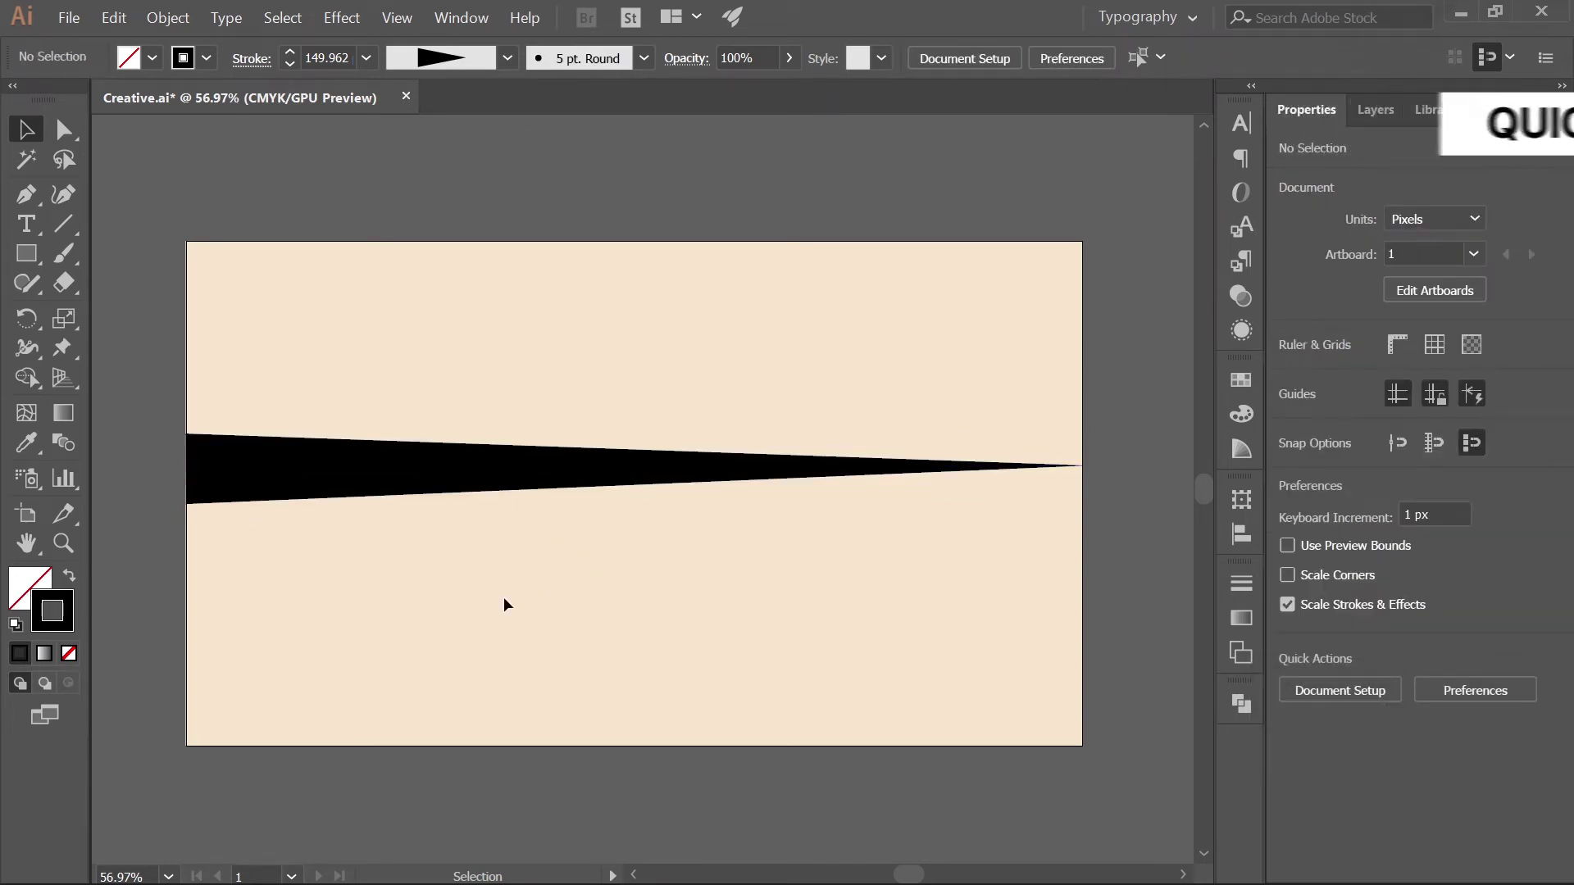
Step: Save the document and expand the tapered line's appearance into a filled path
key("ctrl+s")
left_click(490, 479)
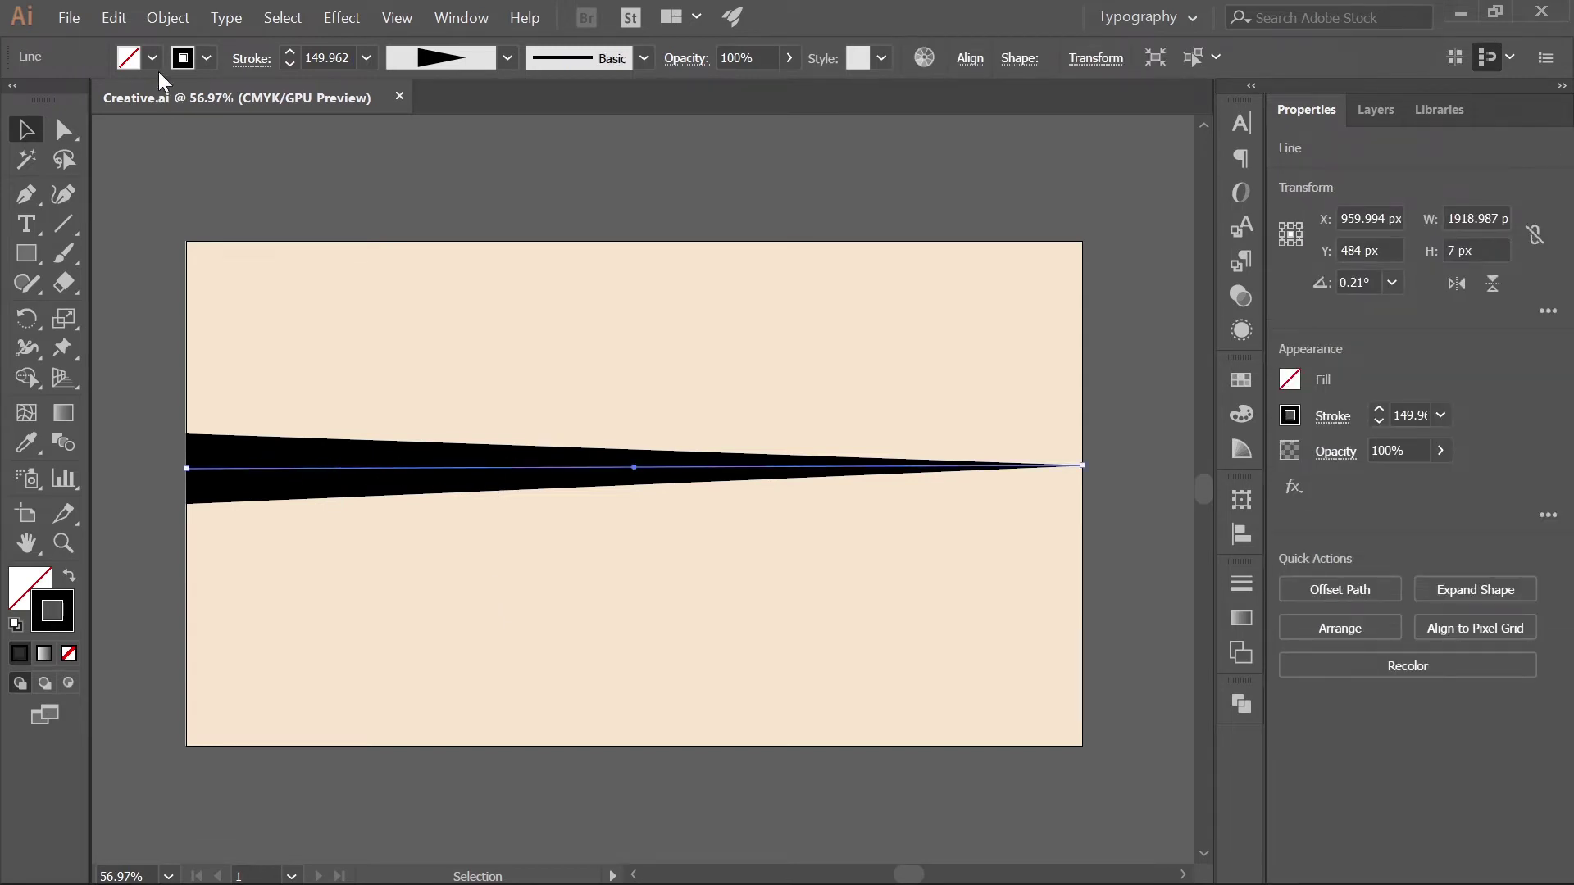
left_click(160, 20)
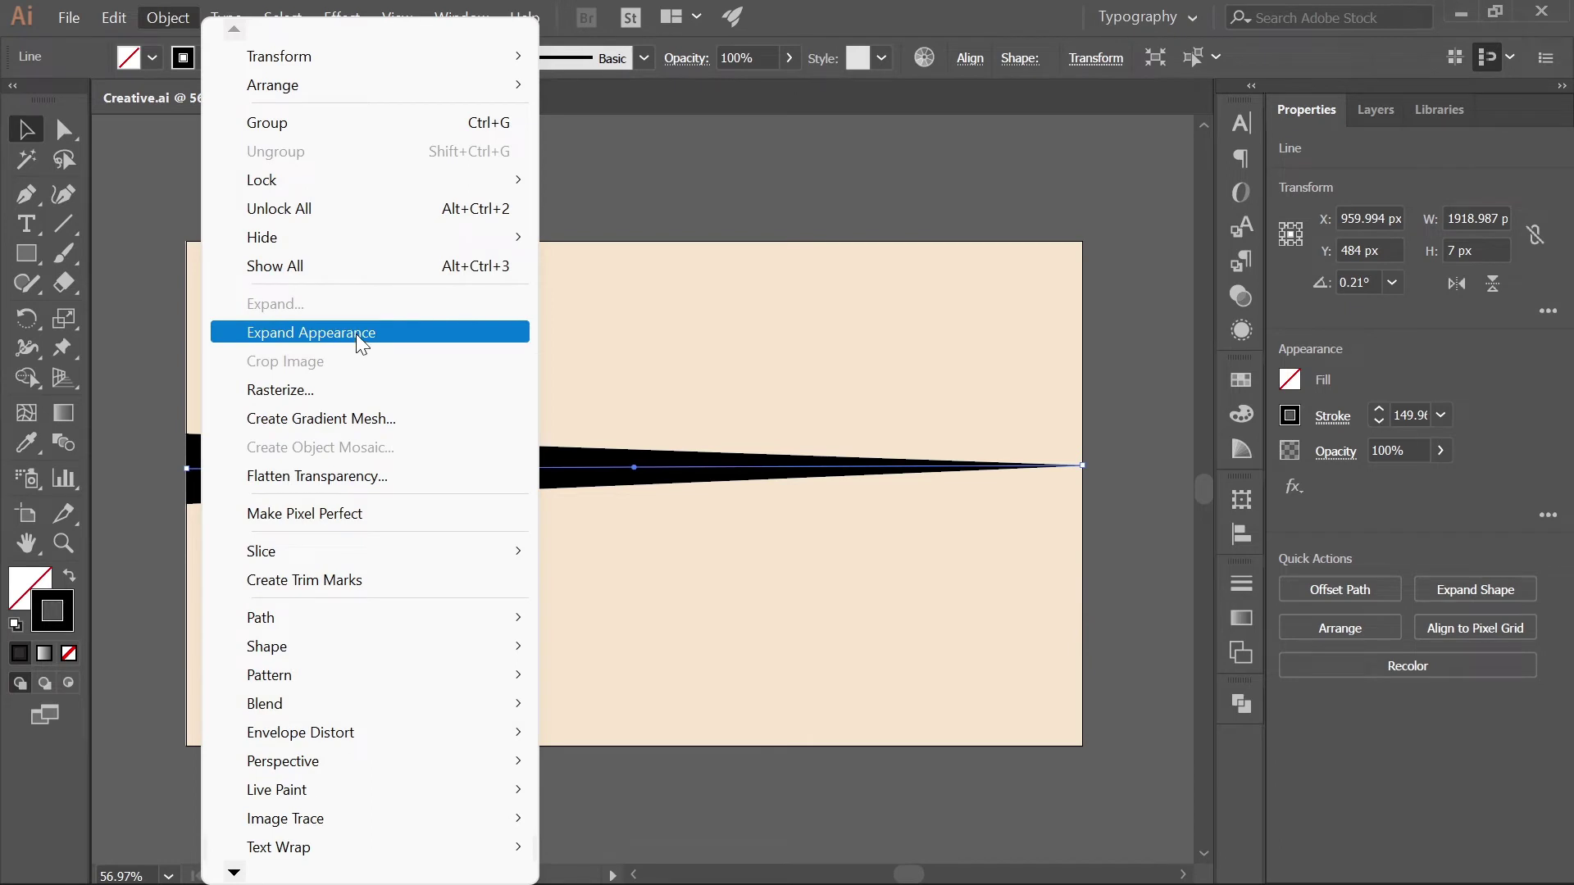
left_click(356, 331)
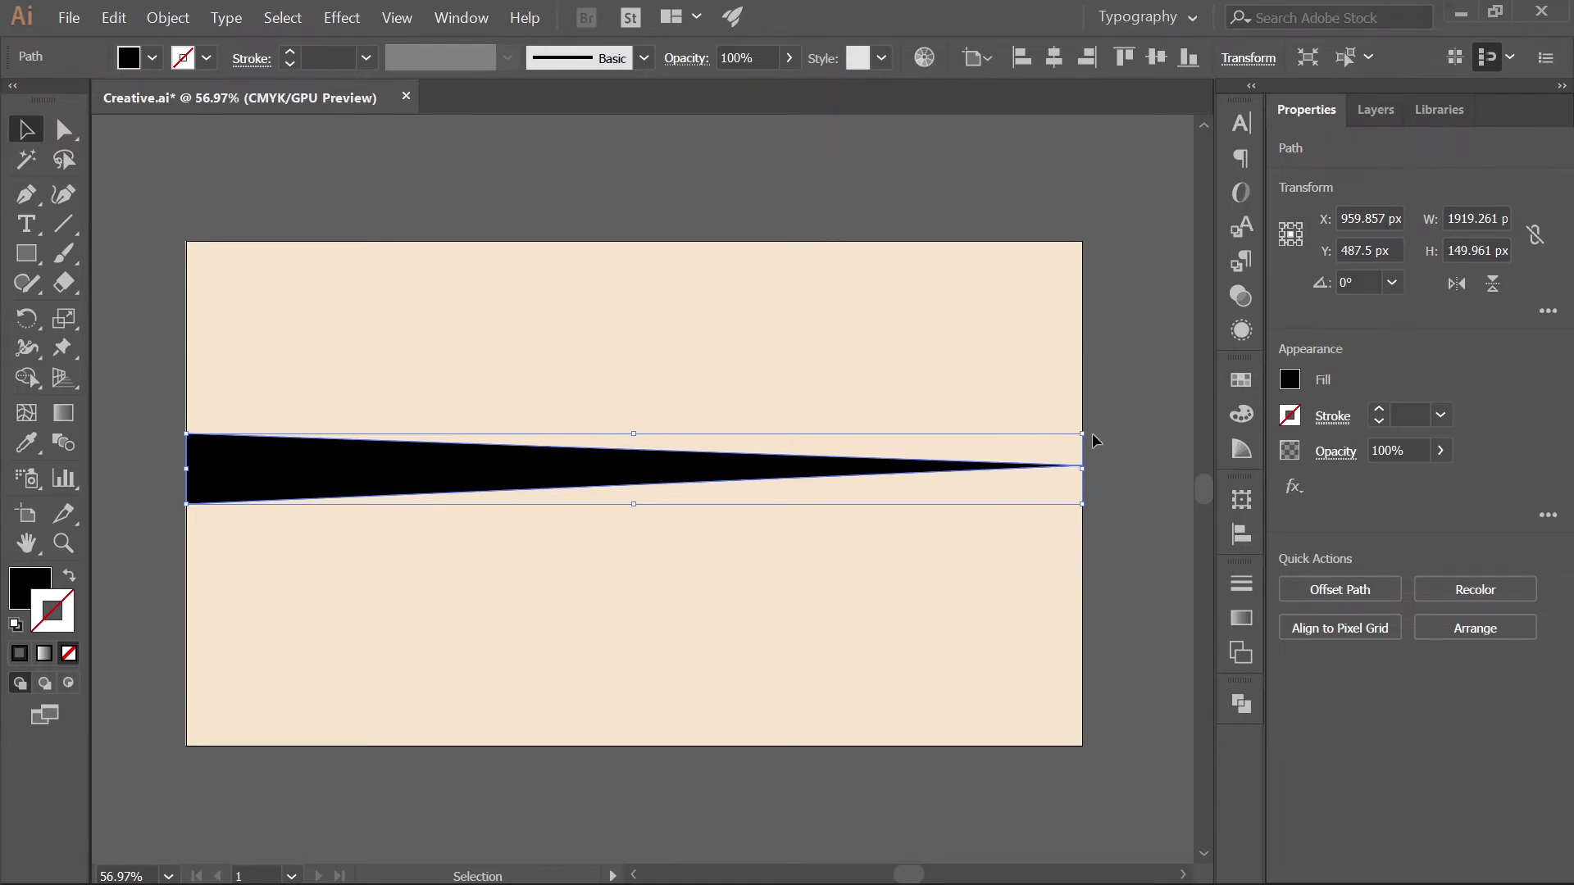
Step: Rotate the tapered shape to 270° so its tip points down, nudge it left to X 956.857 px, and save the document
key("ctrl+shift+b")
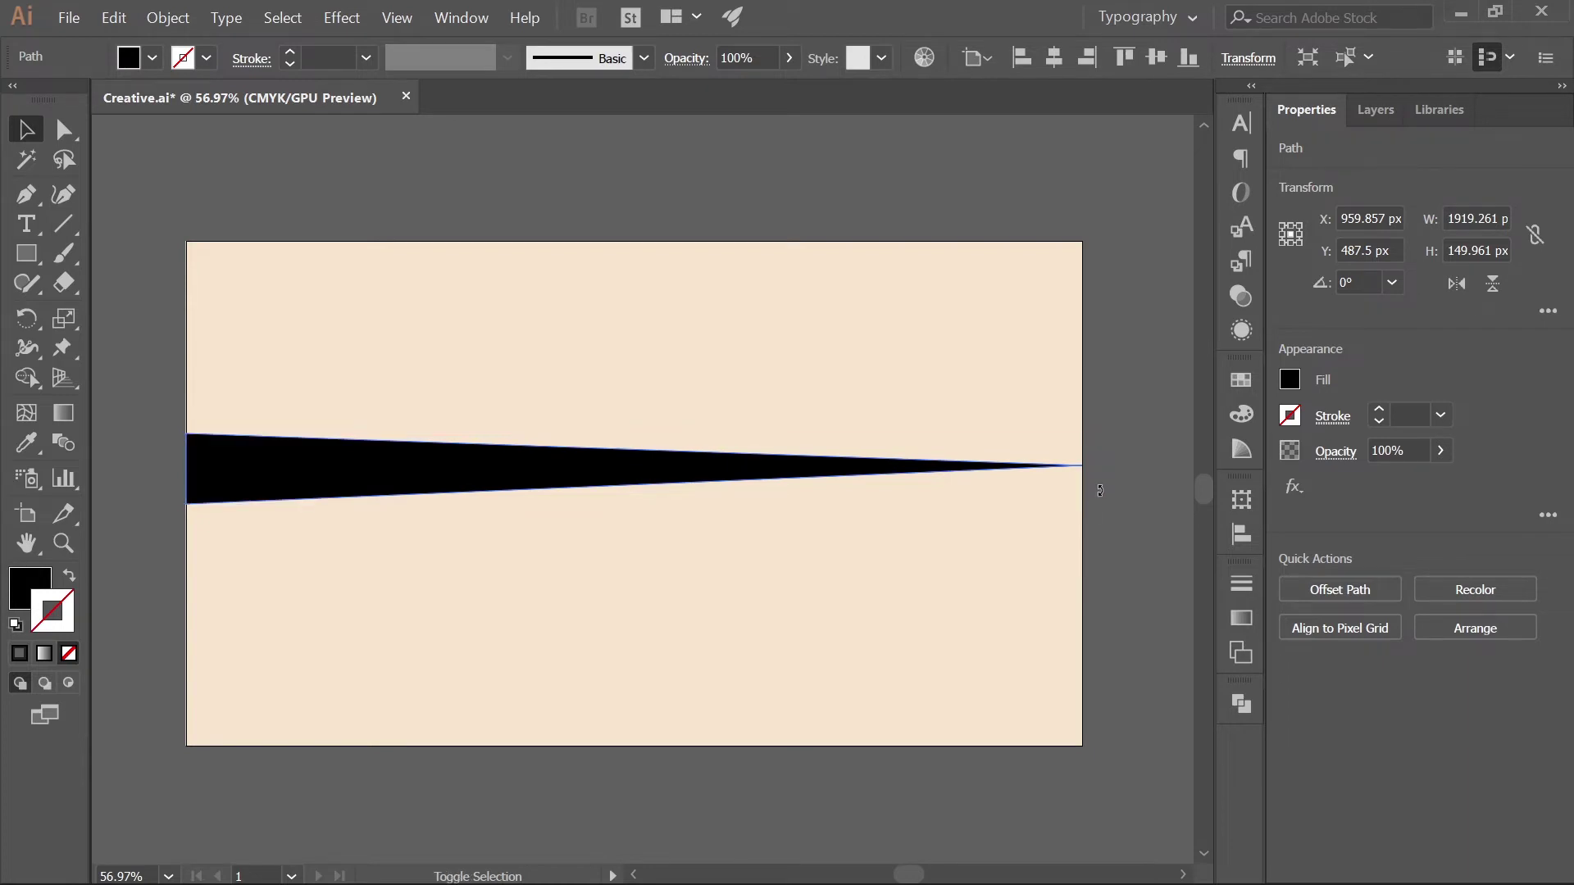
key("ctrl+shift+b")
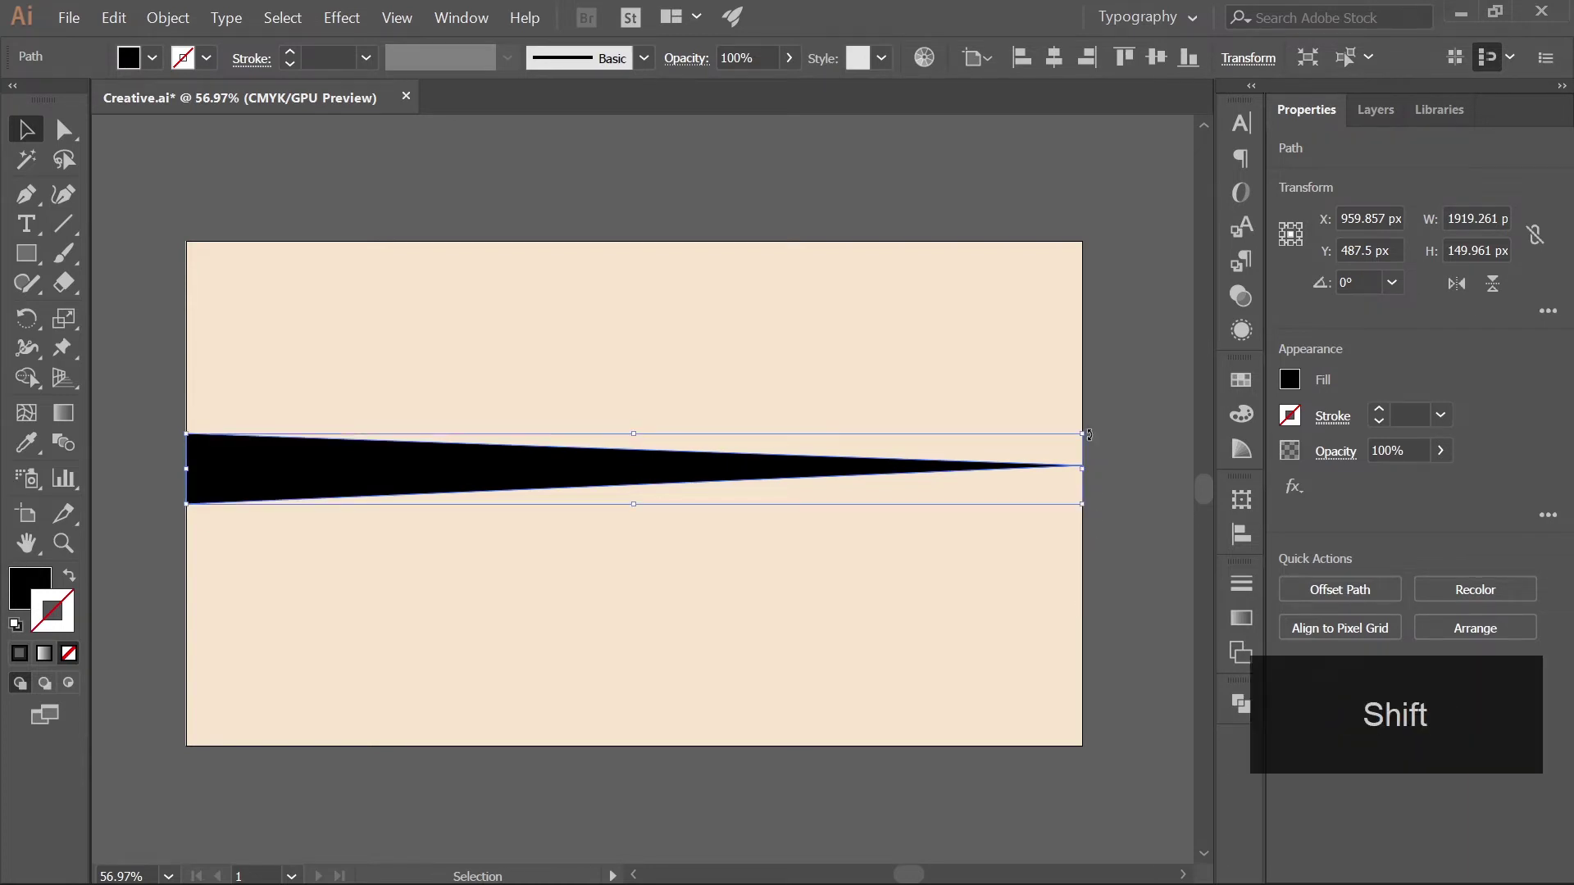
left_click_drag(1089, 435, 609, 234)
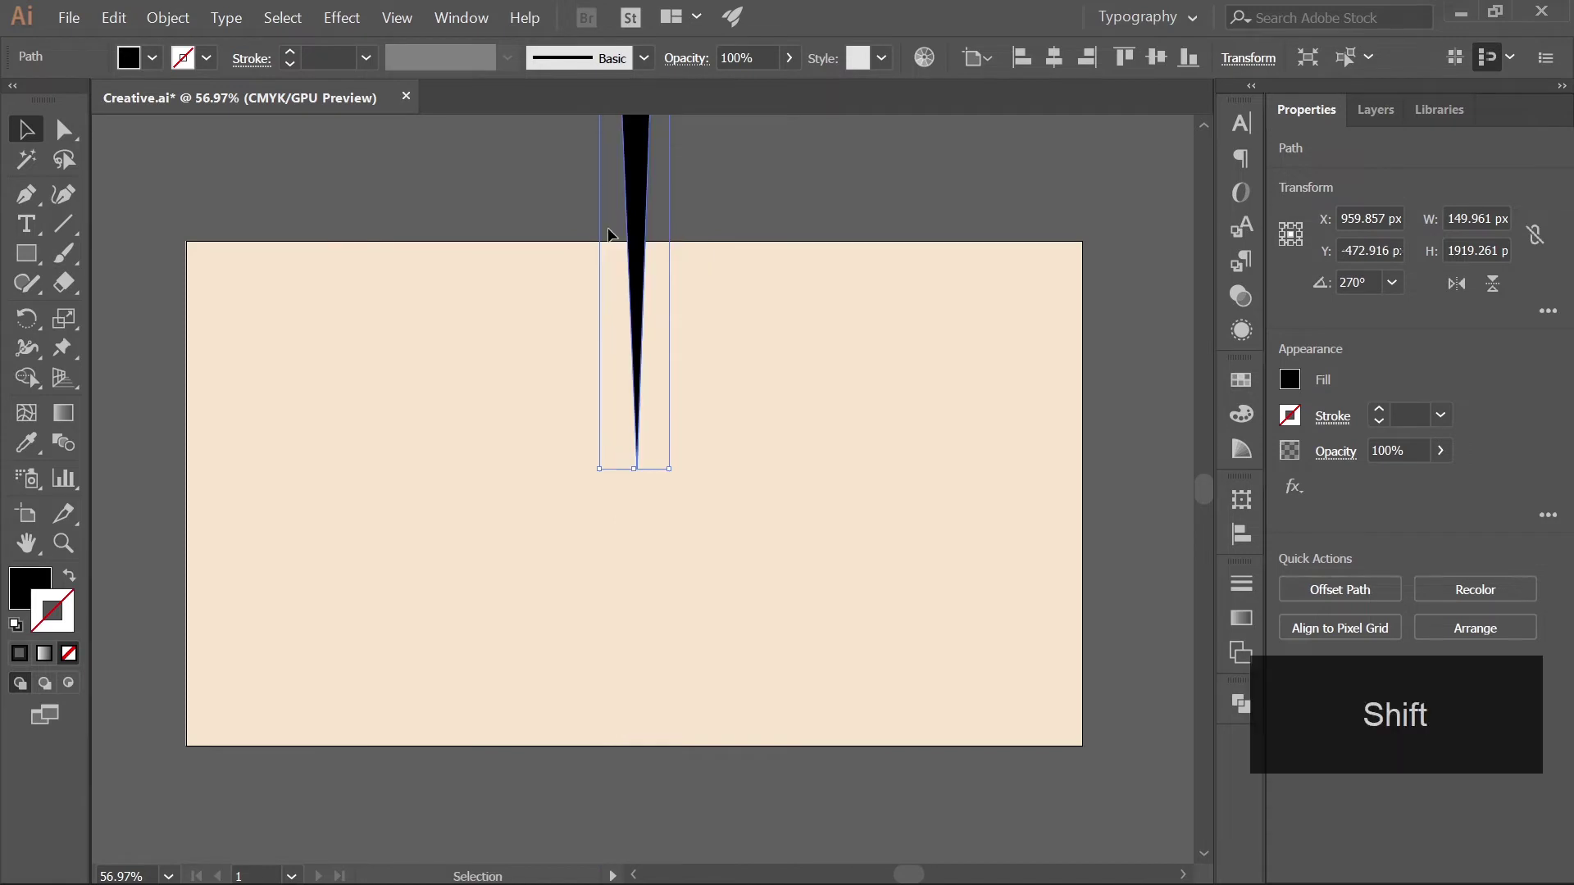
key("Left")
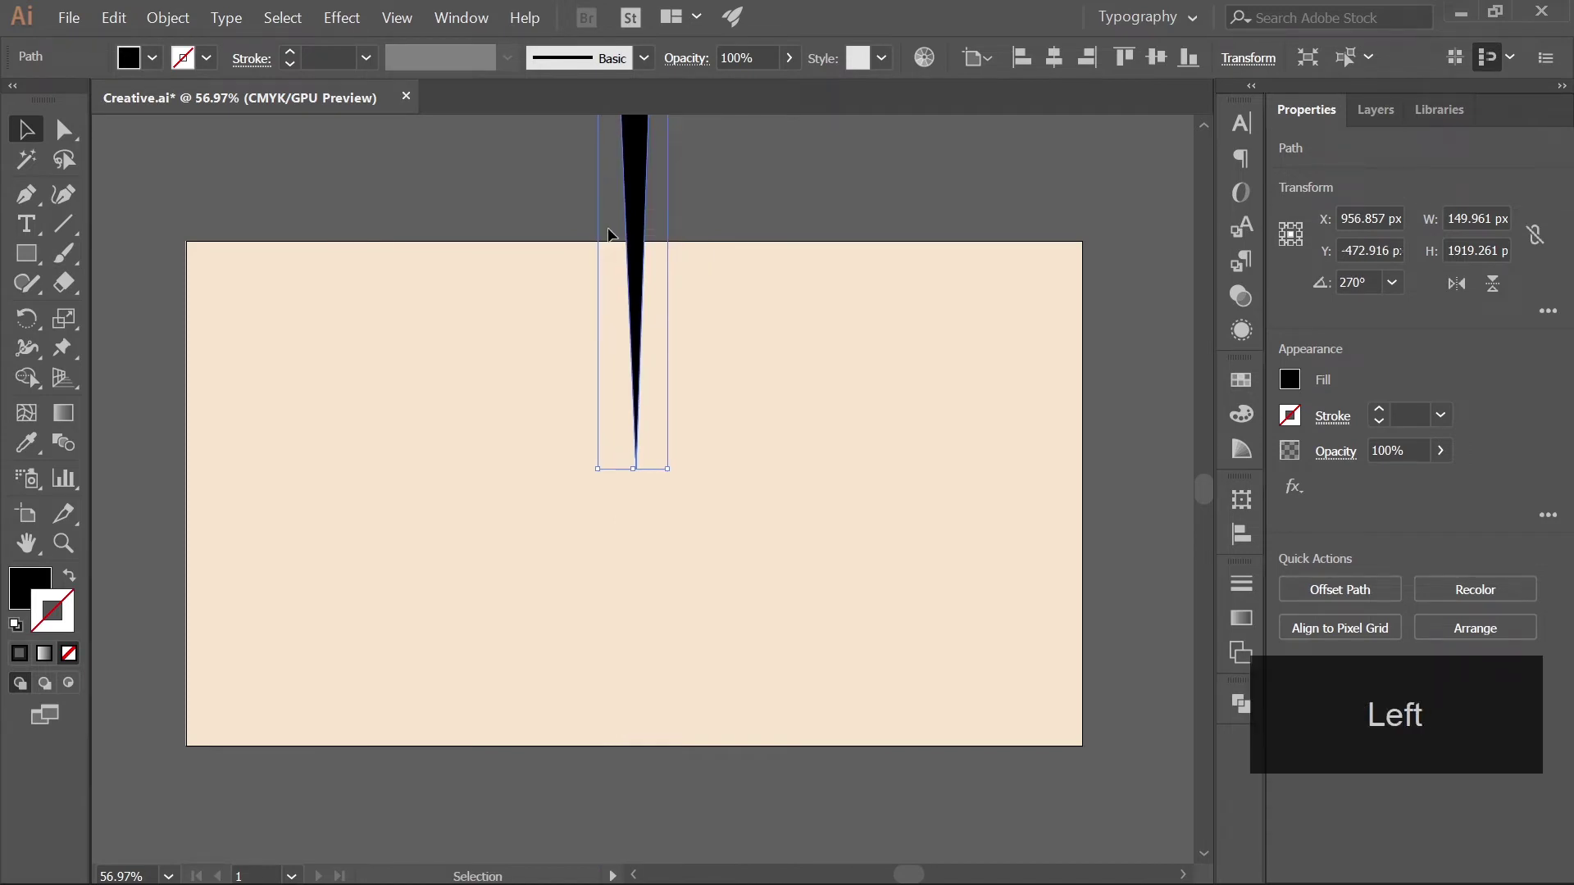
left_click(691, 361)
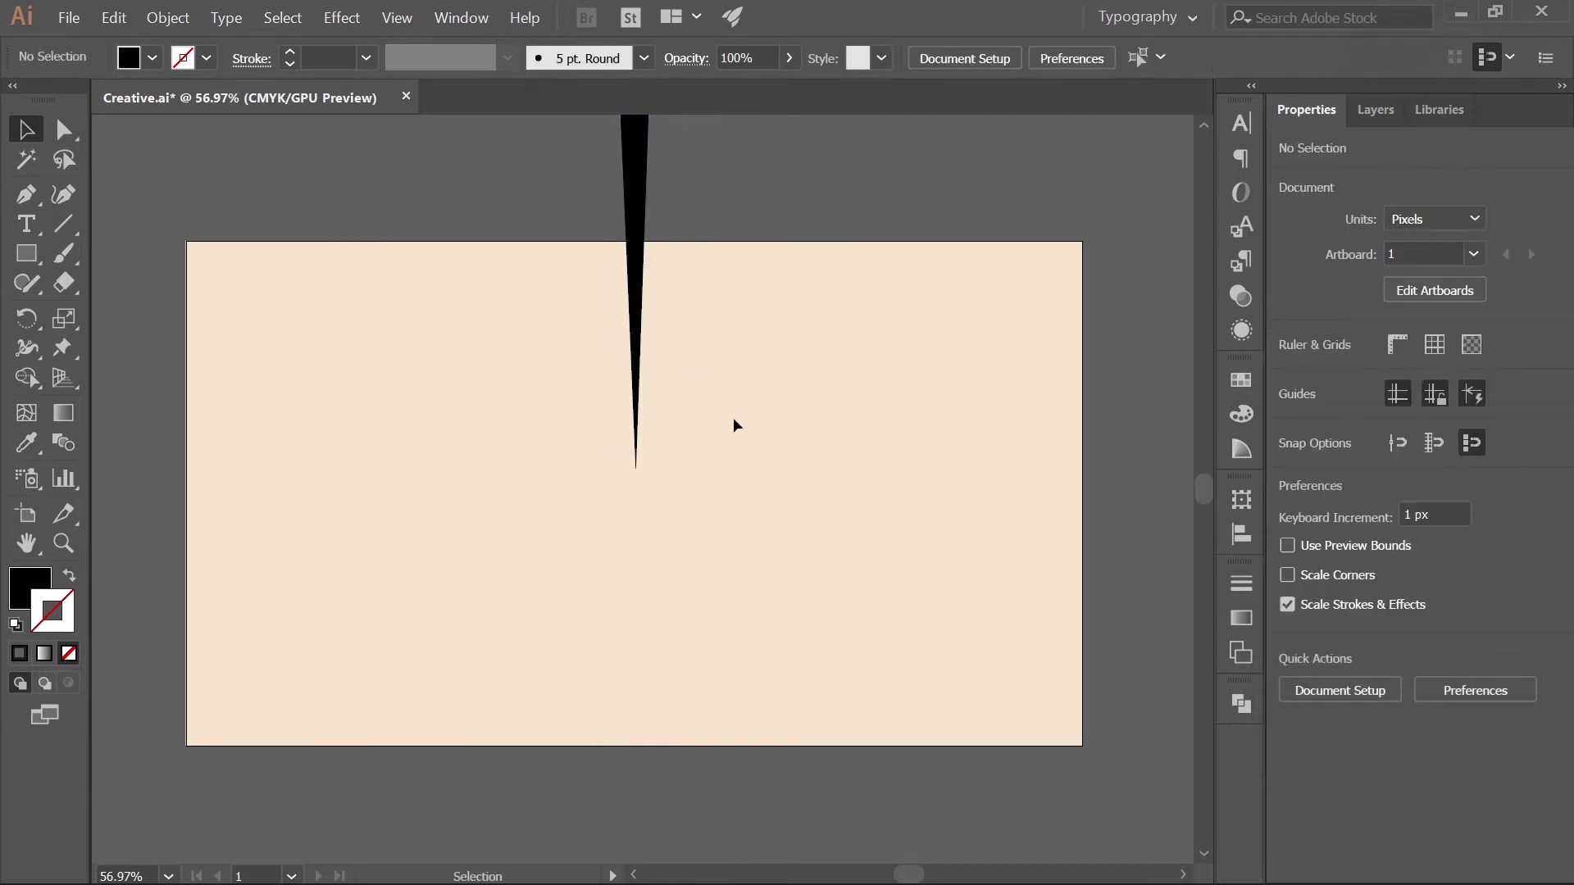
key("ctrl+s")
Step: Shorten the vertical tapered shape from its wide upper end to a height of about 960 px
left_click(63, 543)
left_click_drag(745, 520, 615, 503)
key("h")
left_click_drag(733, 327, 679, 494)
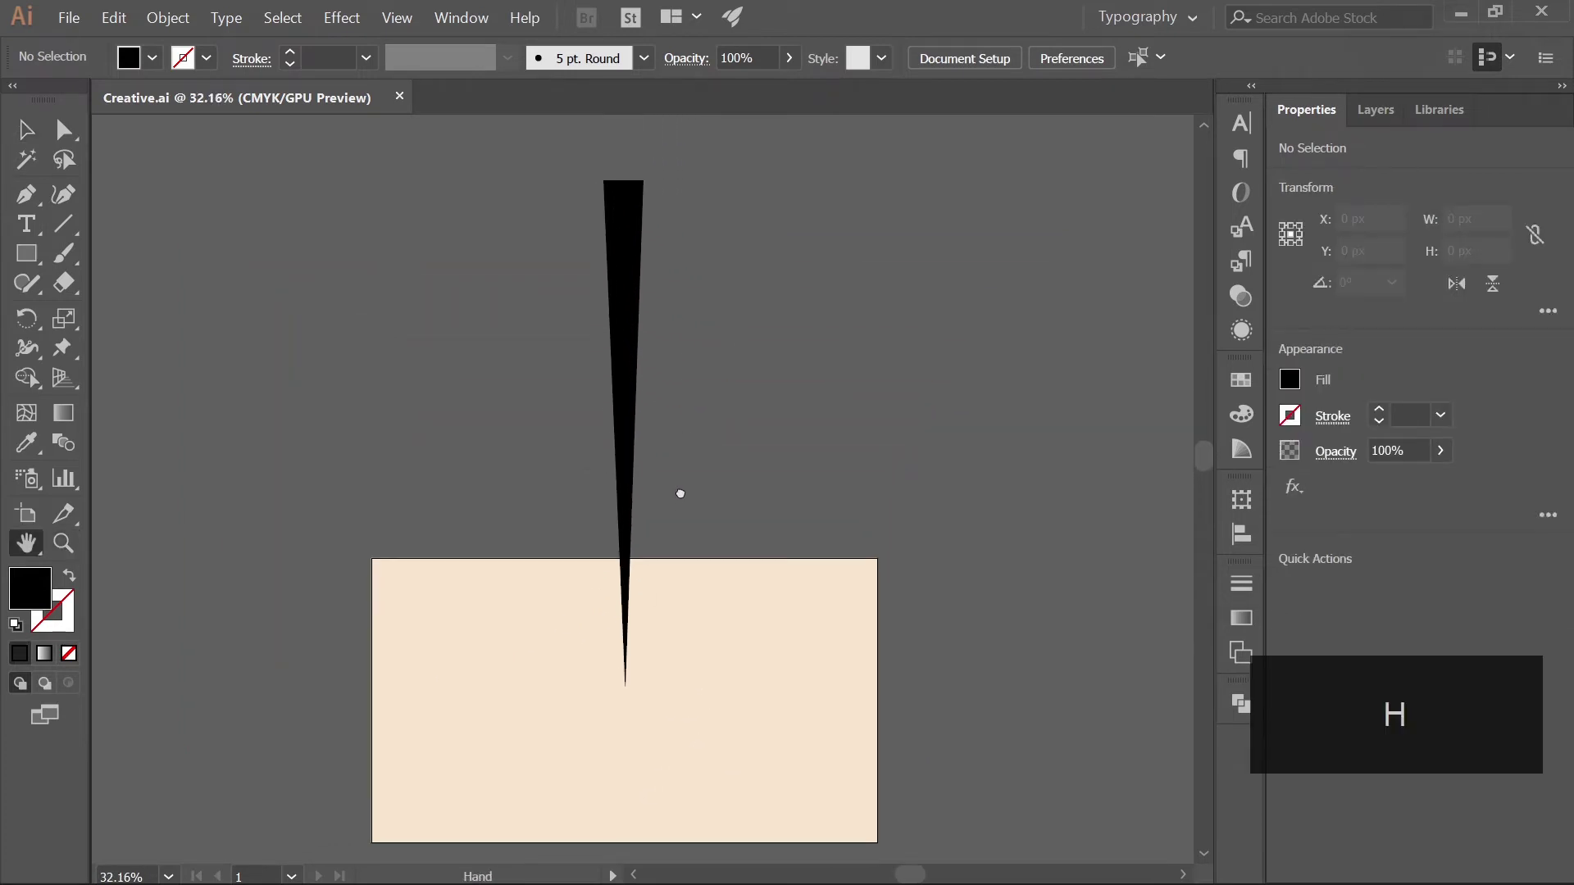
key("v")
left_click(630, 194)
left_click_drag(624, 182, 625, 432)
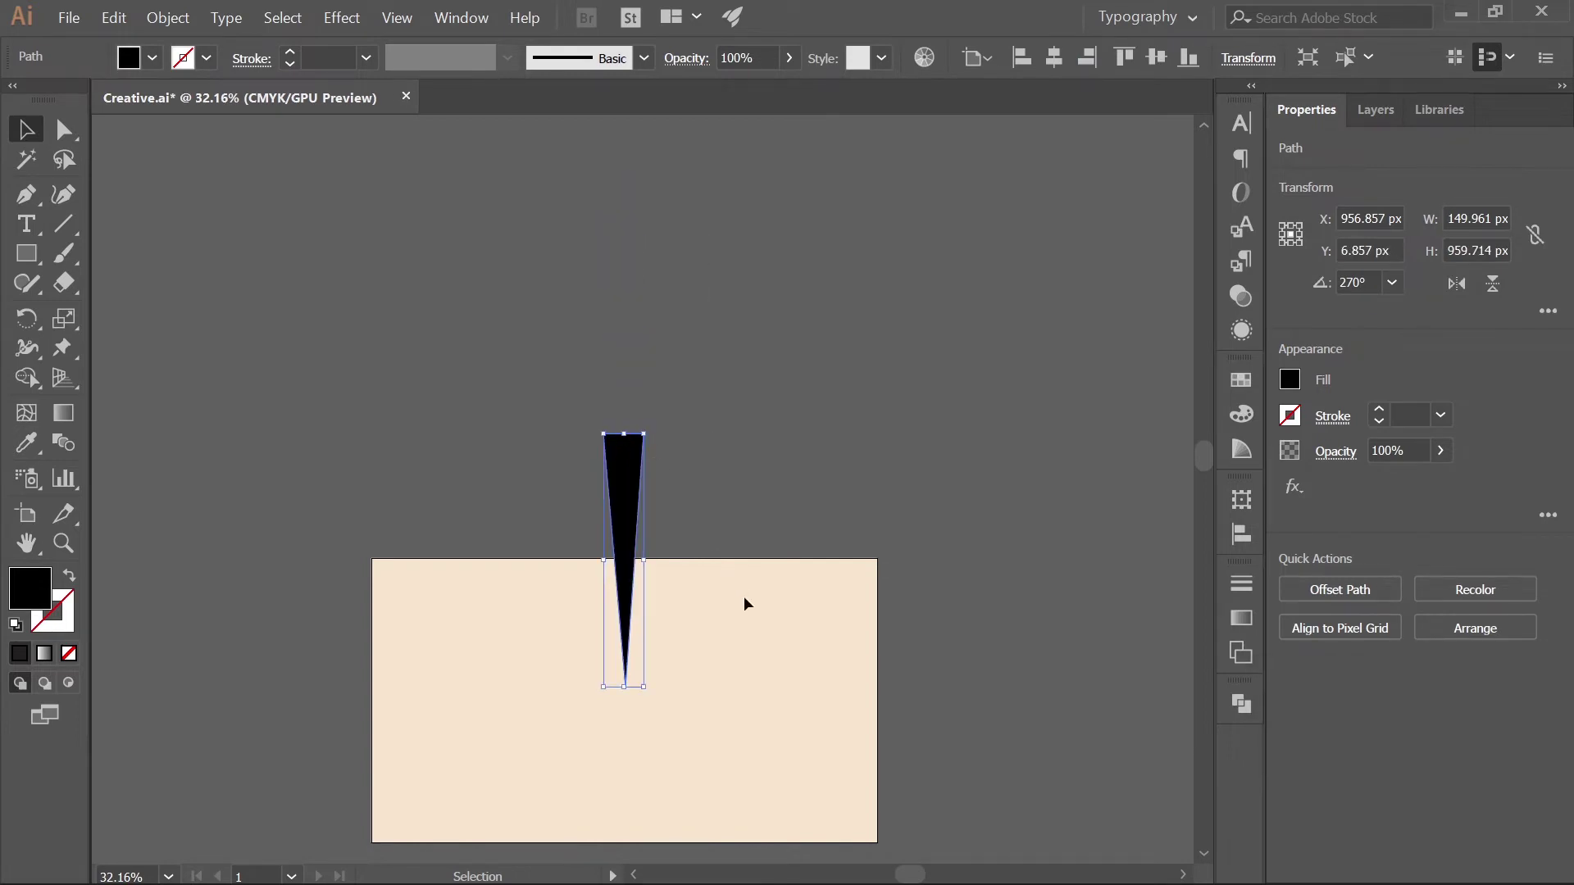
Step: Widen the tapered shape symmetrically about its centre to about 206 px, and save the document
key("h")
left_click_drag(755, 531, 737, 503)
key("z")
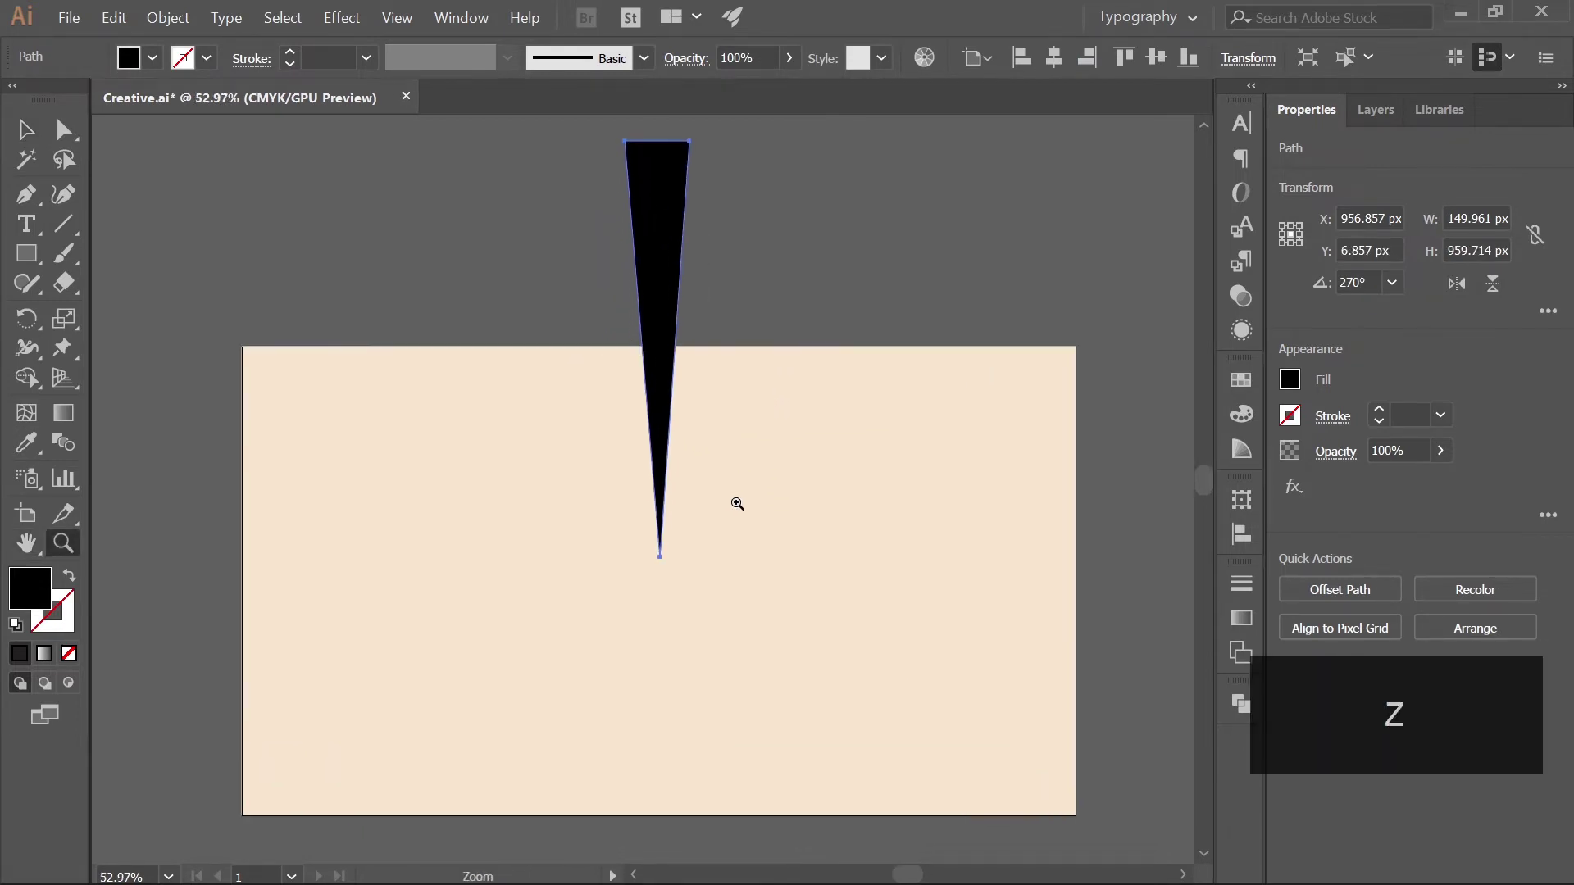
key("v")
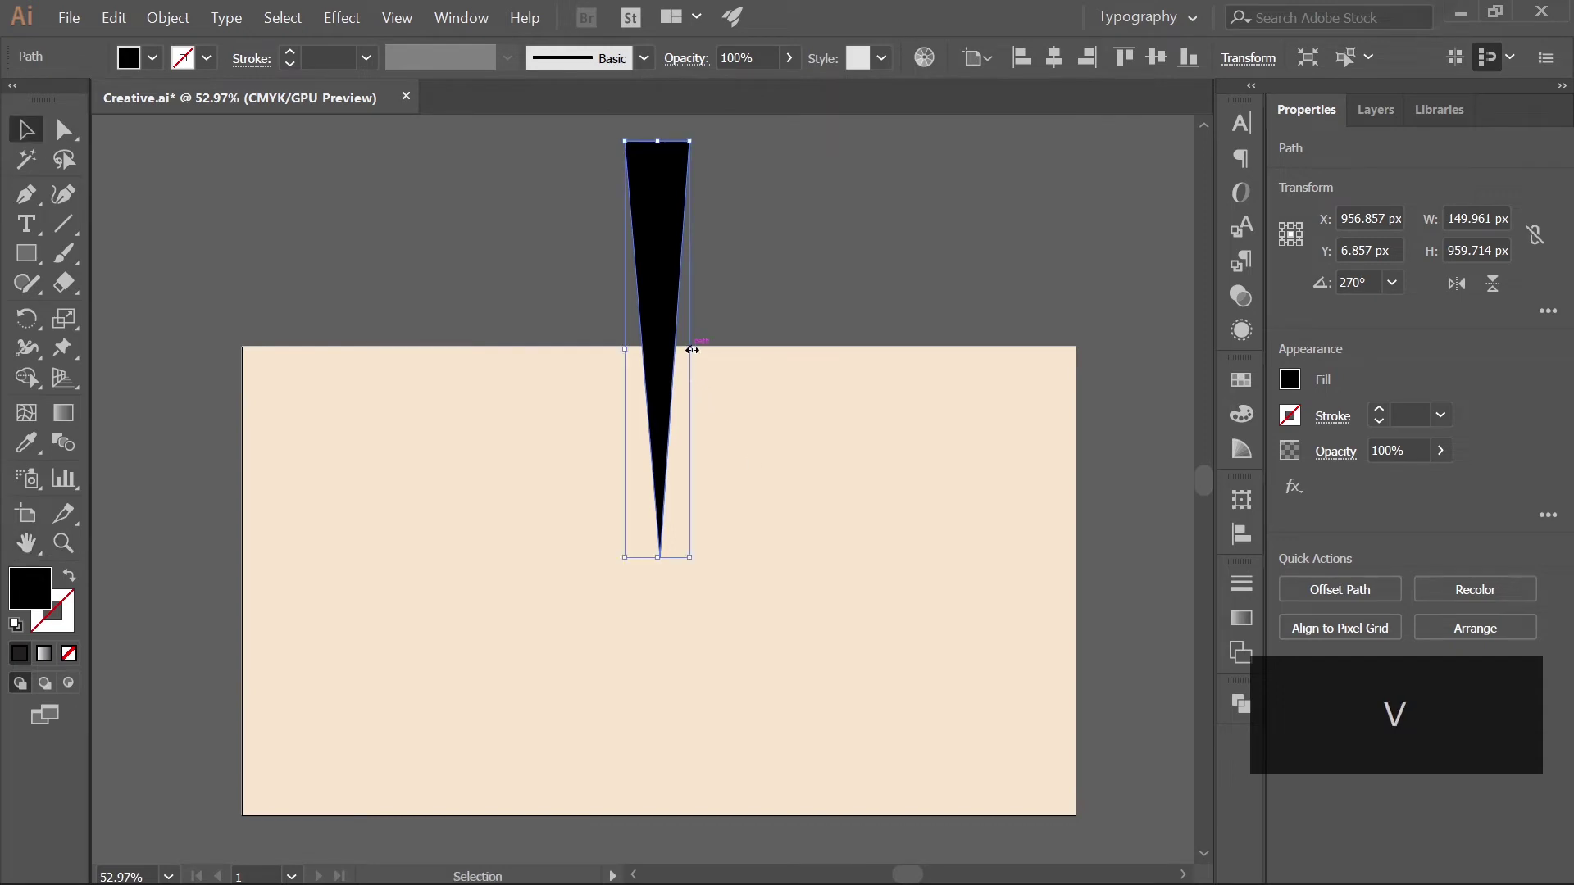
left_click_drag(692, 350, 704, 349)
key("alt")
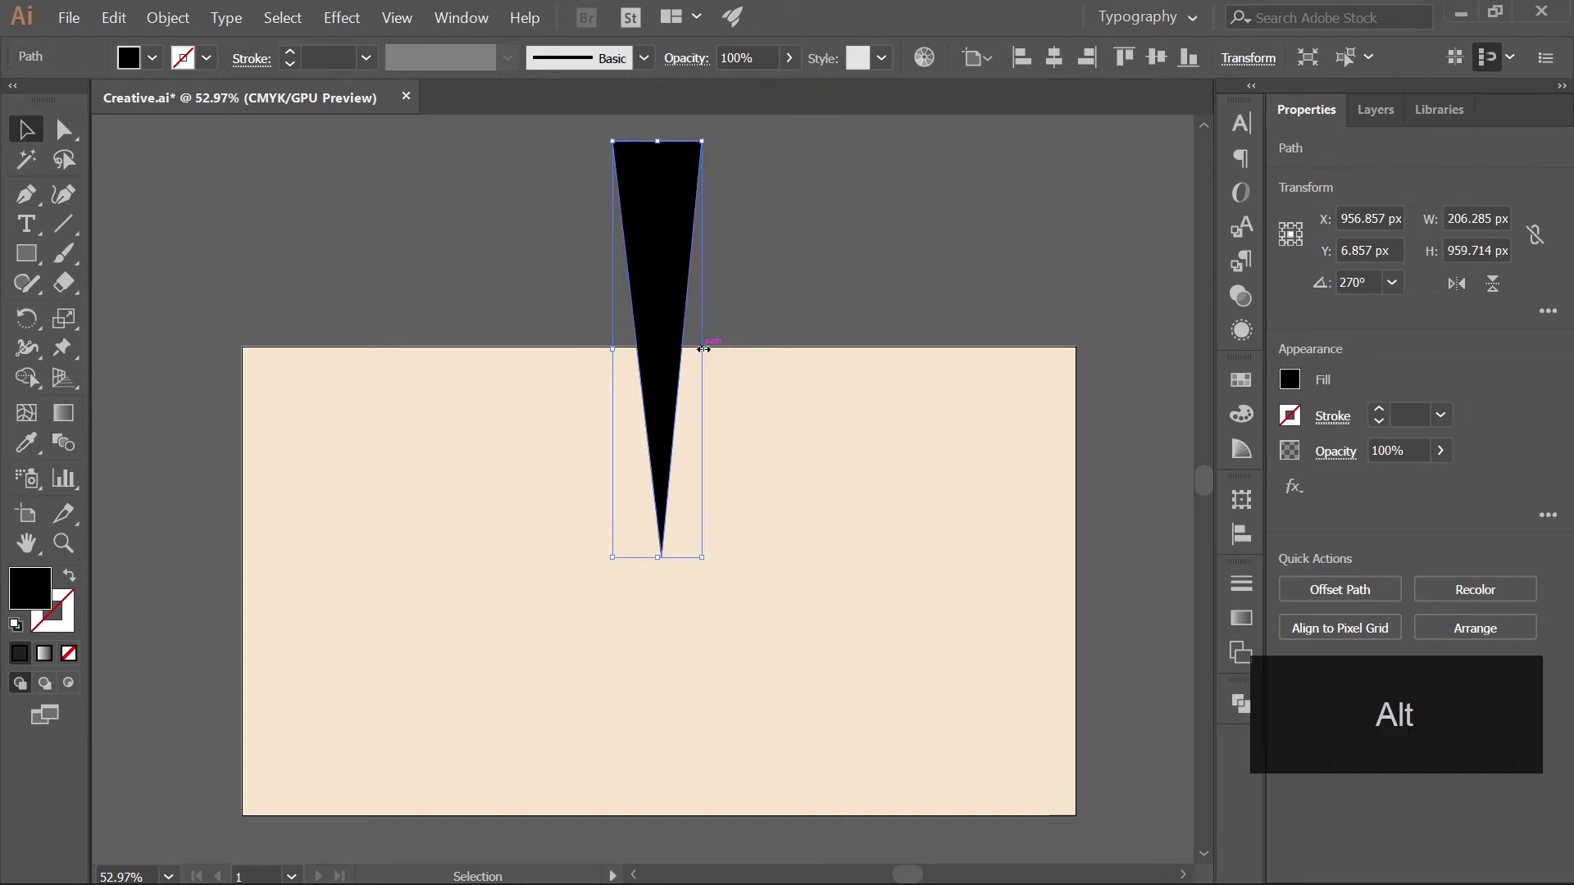
left_click(1023, 428)
key("ctrl+s")
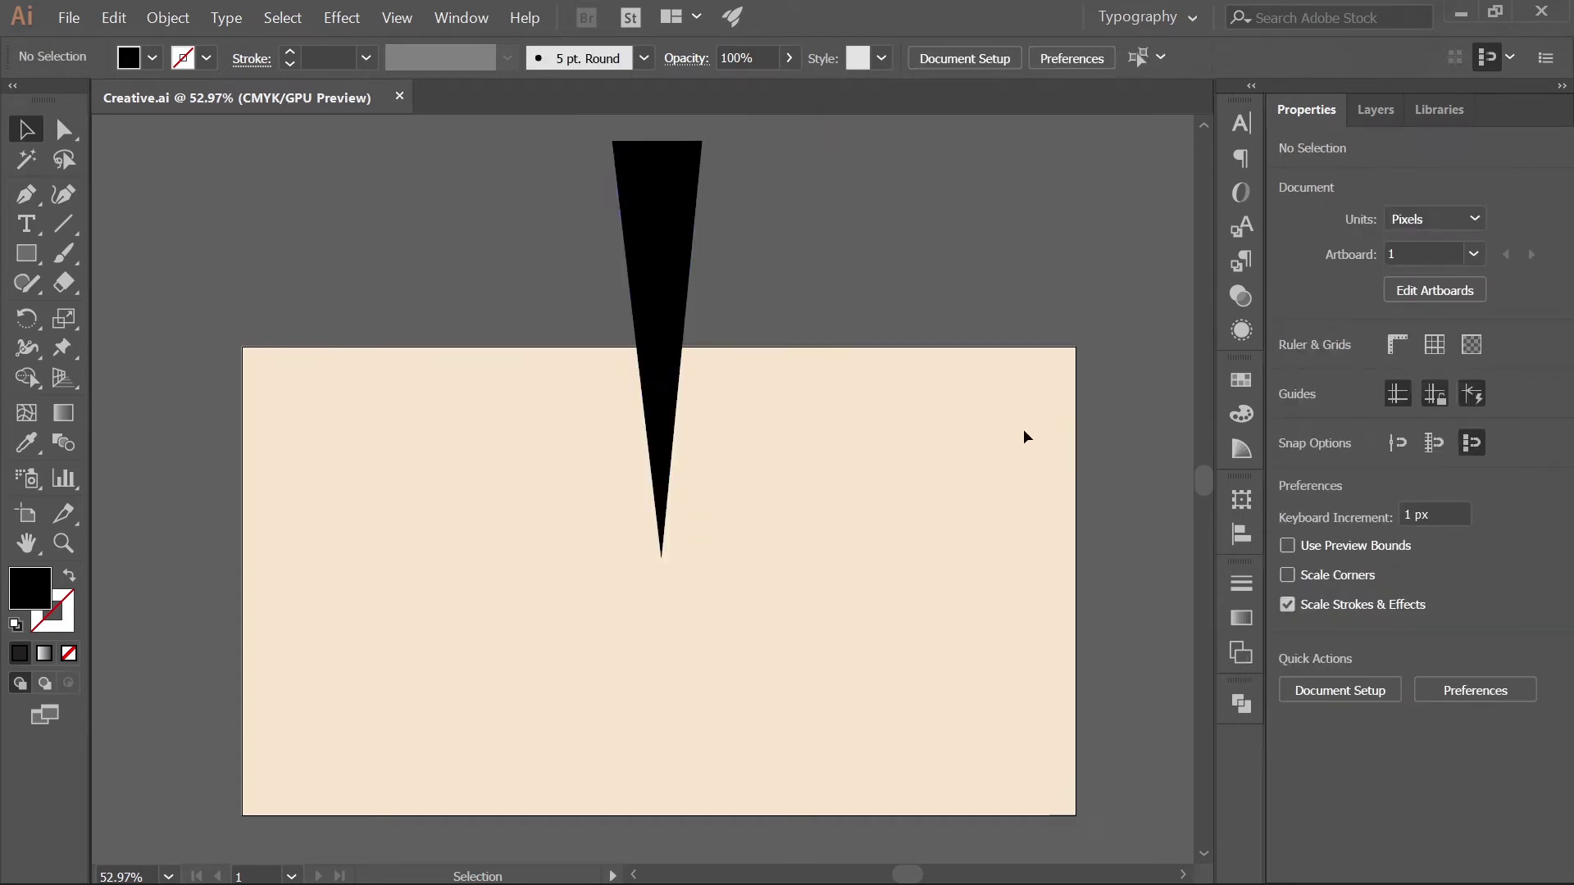
Step: Lengthen the tapered shape upward to a height of about 1170 px, keeping its tip in place
key("h")
left_click_drag(643, 394, 653, 520)
key("v")
left_click(672, 354)
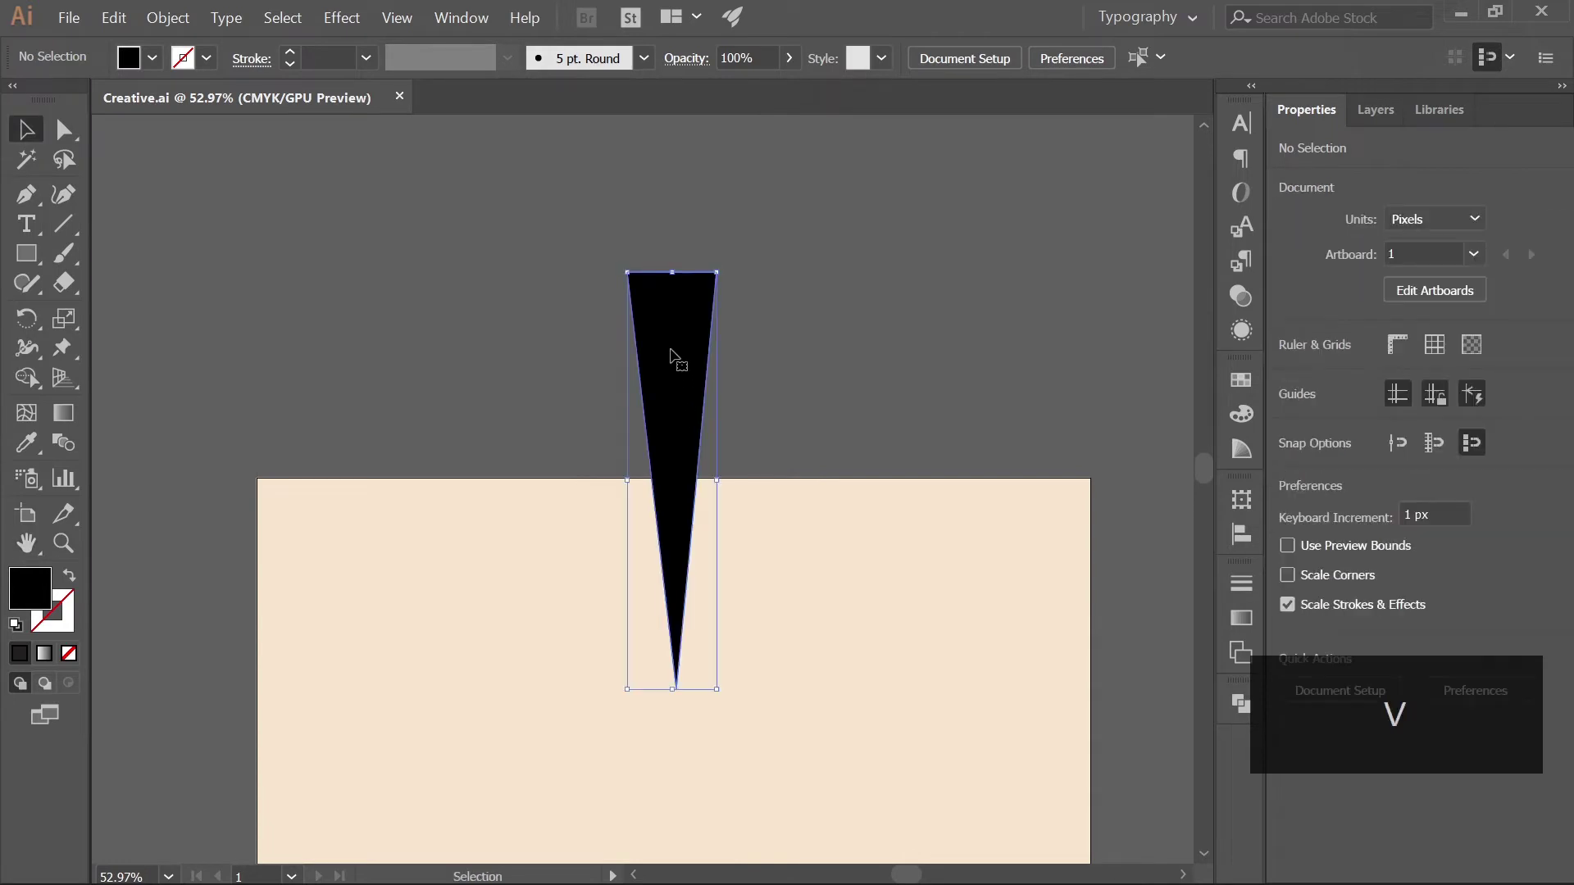
left_click_drag(678, 271, 672, 181)
key("h")
left_click_drag(867, 507, 845, 453)
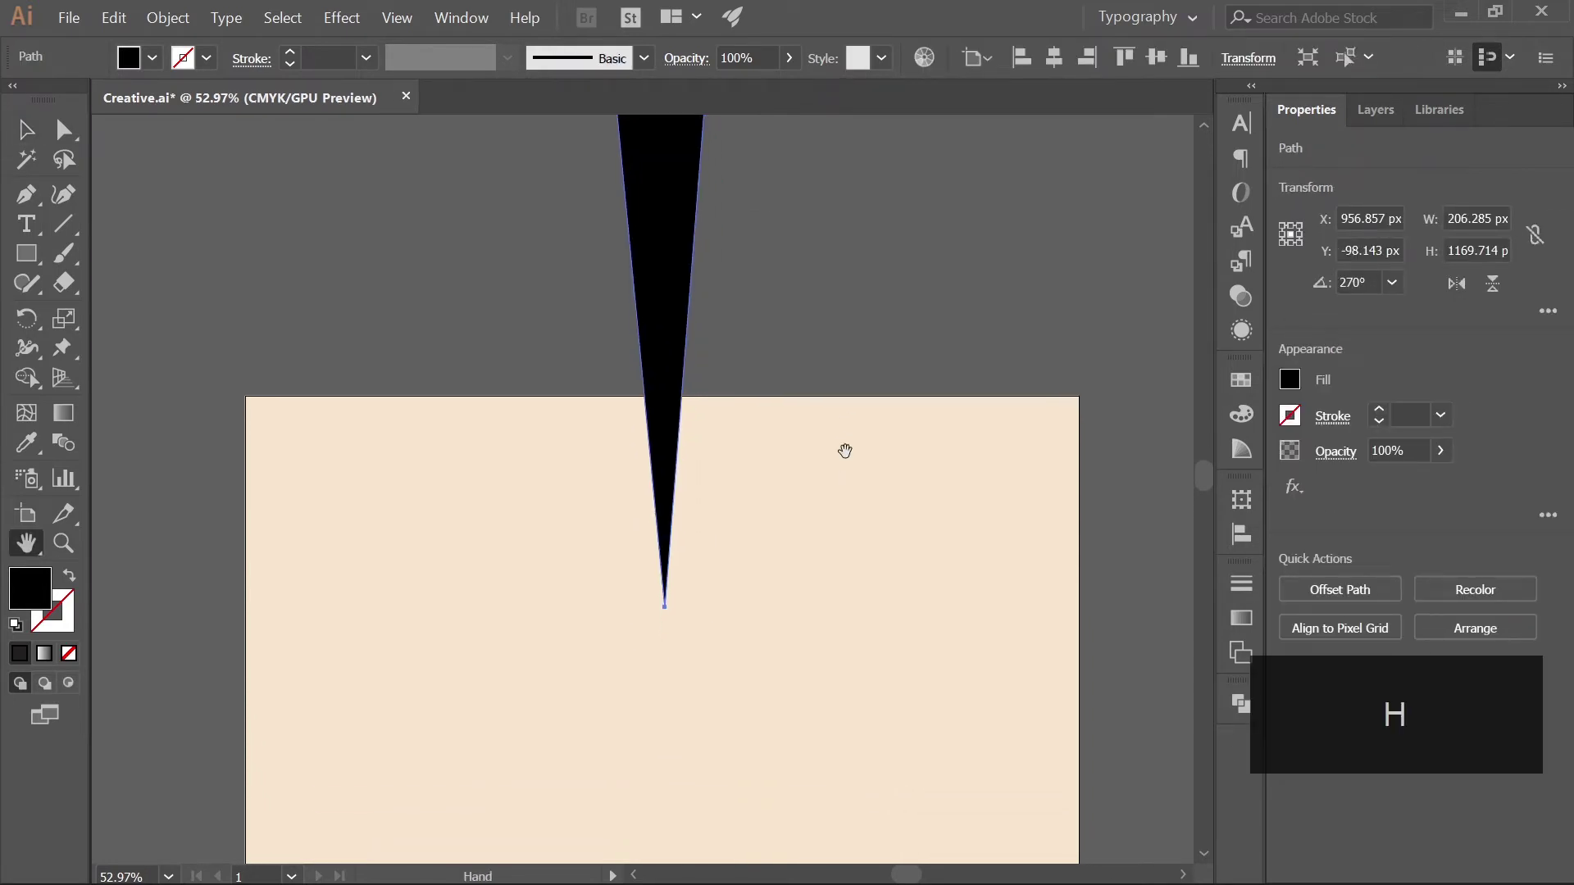
Step: Create a clockwise rotated copy of the tapered shape around its lower tip, at an angle of about 244°
left_click(27, 319)
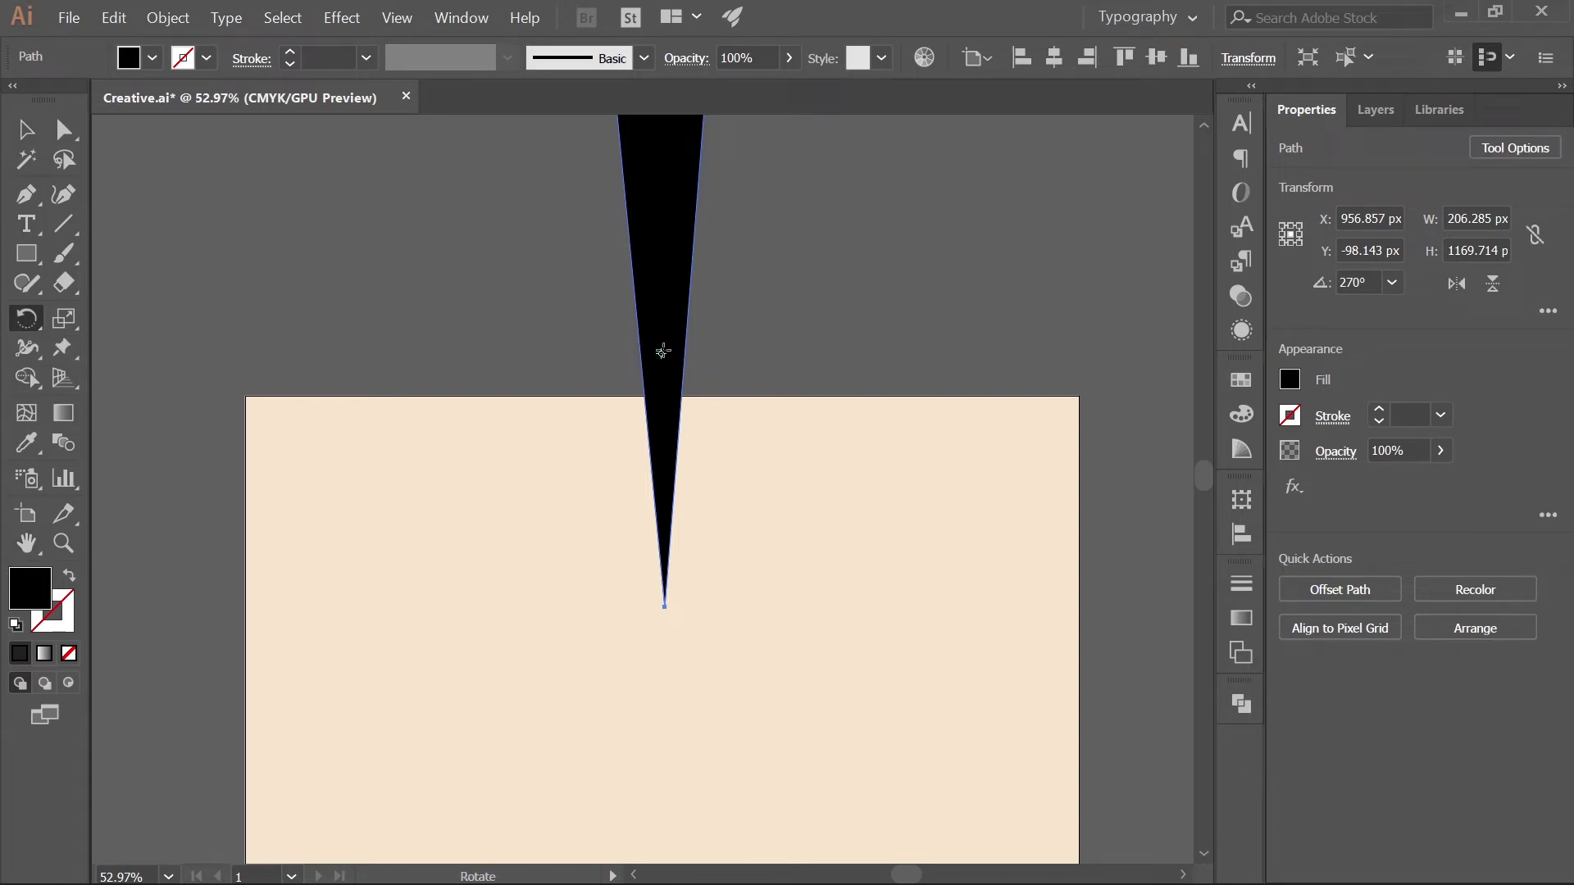
left_click(664, 607)
left_click_drag(698, 243, 842, 293)
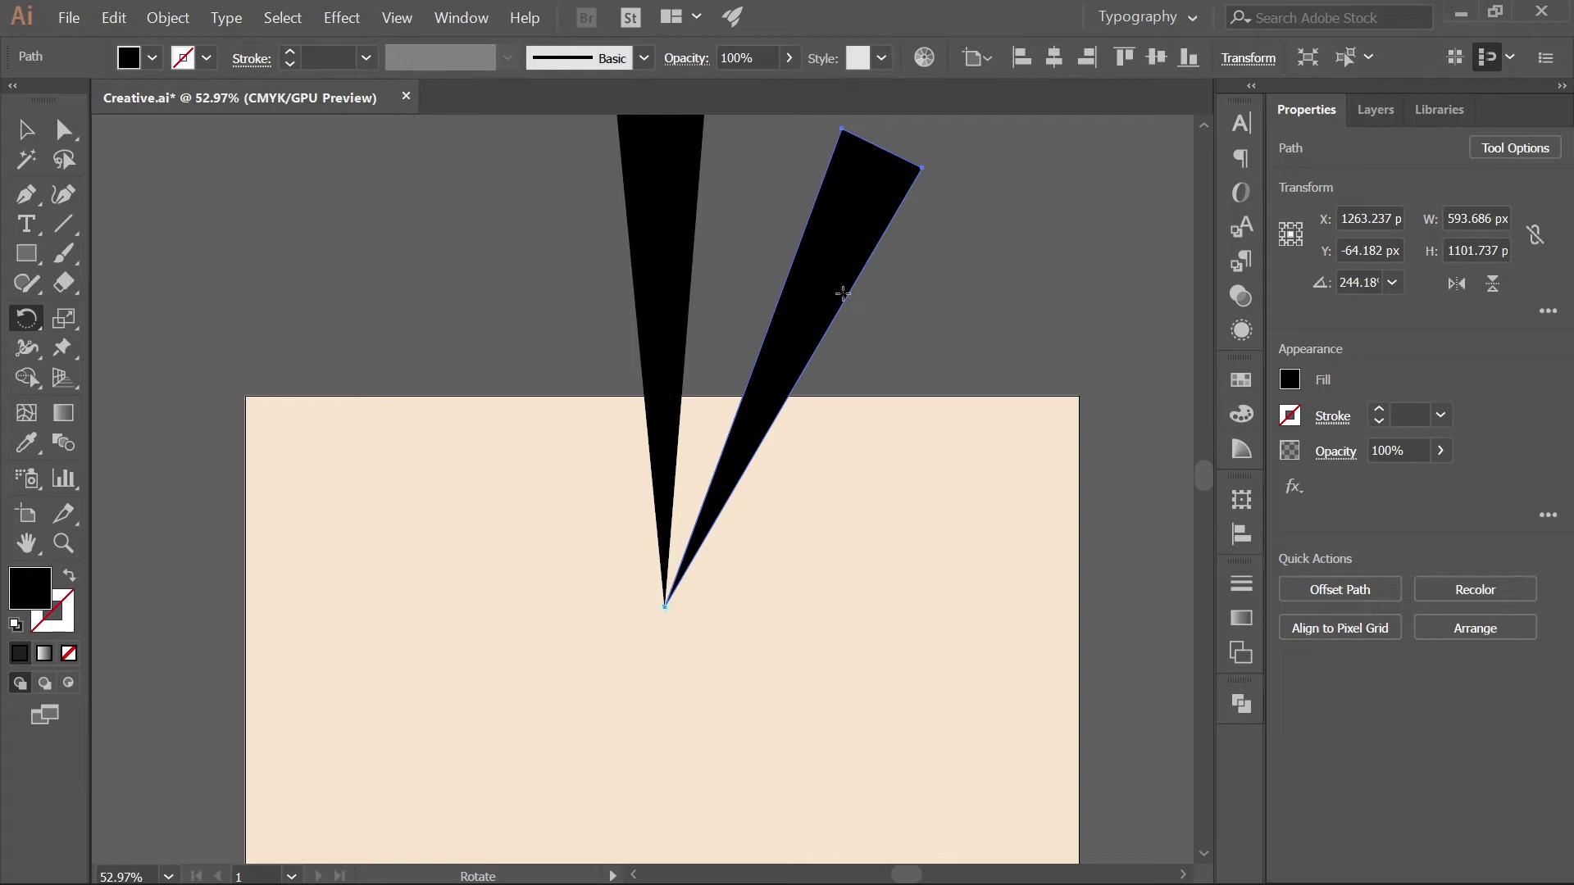
key("ctrl")
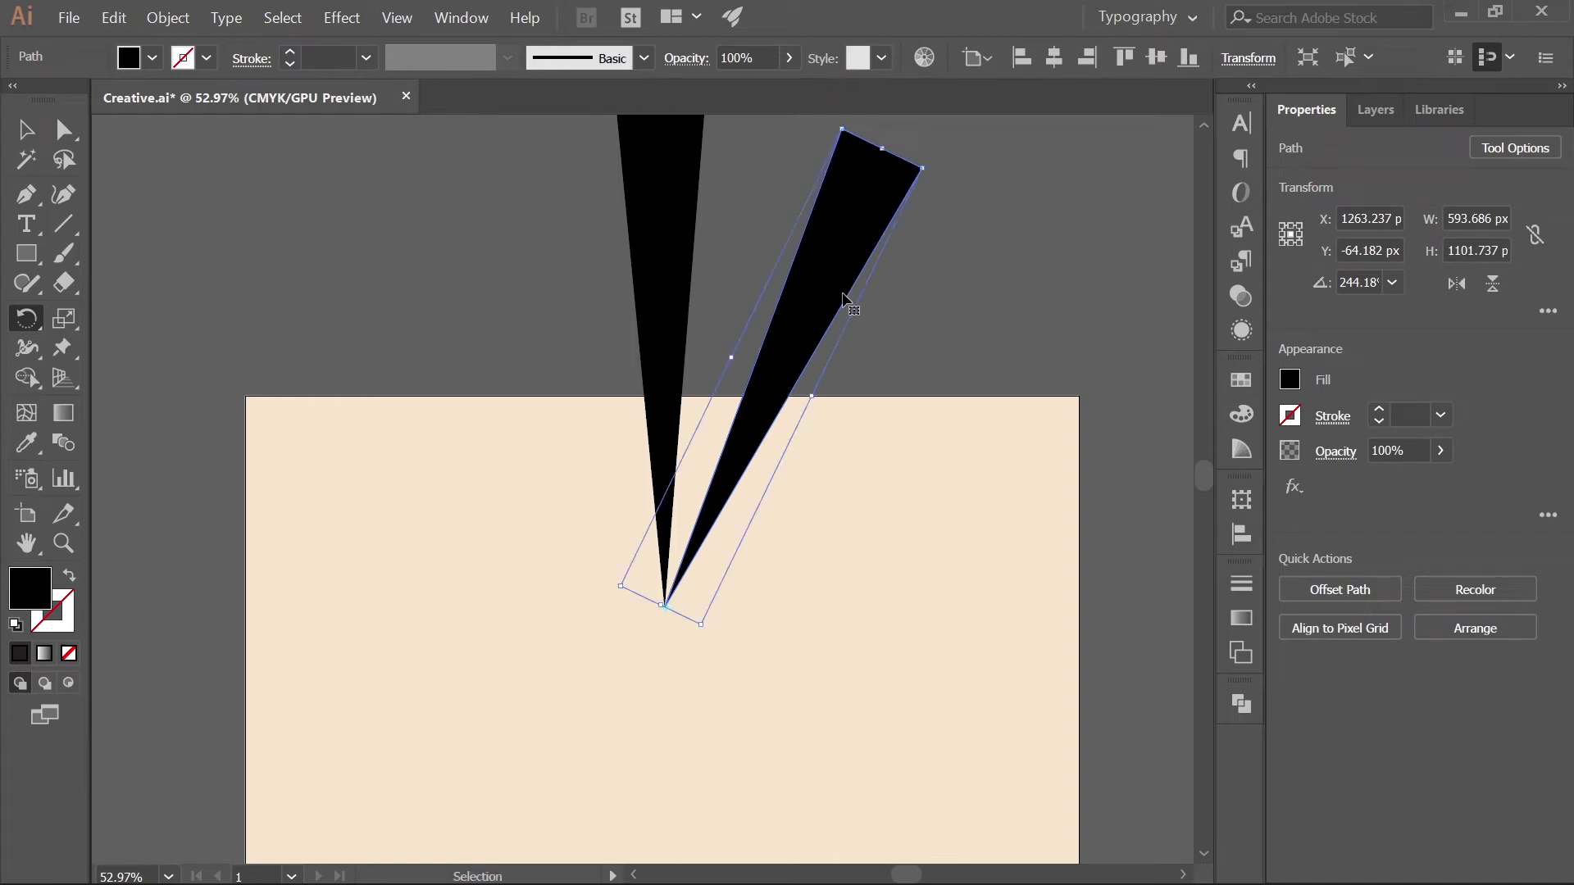
Step: Repeat the rotated copy twelve times around the shared tip to complete a full sunburst, and deselect it
key("ctrl+d")
key("ctrl+d")
key("ctrl+d")
key("ctrl+d")
key("ctrl+d")
key("ctrl+d")
key("ctrl+d")
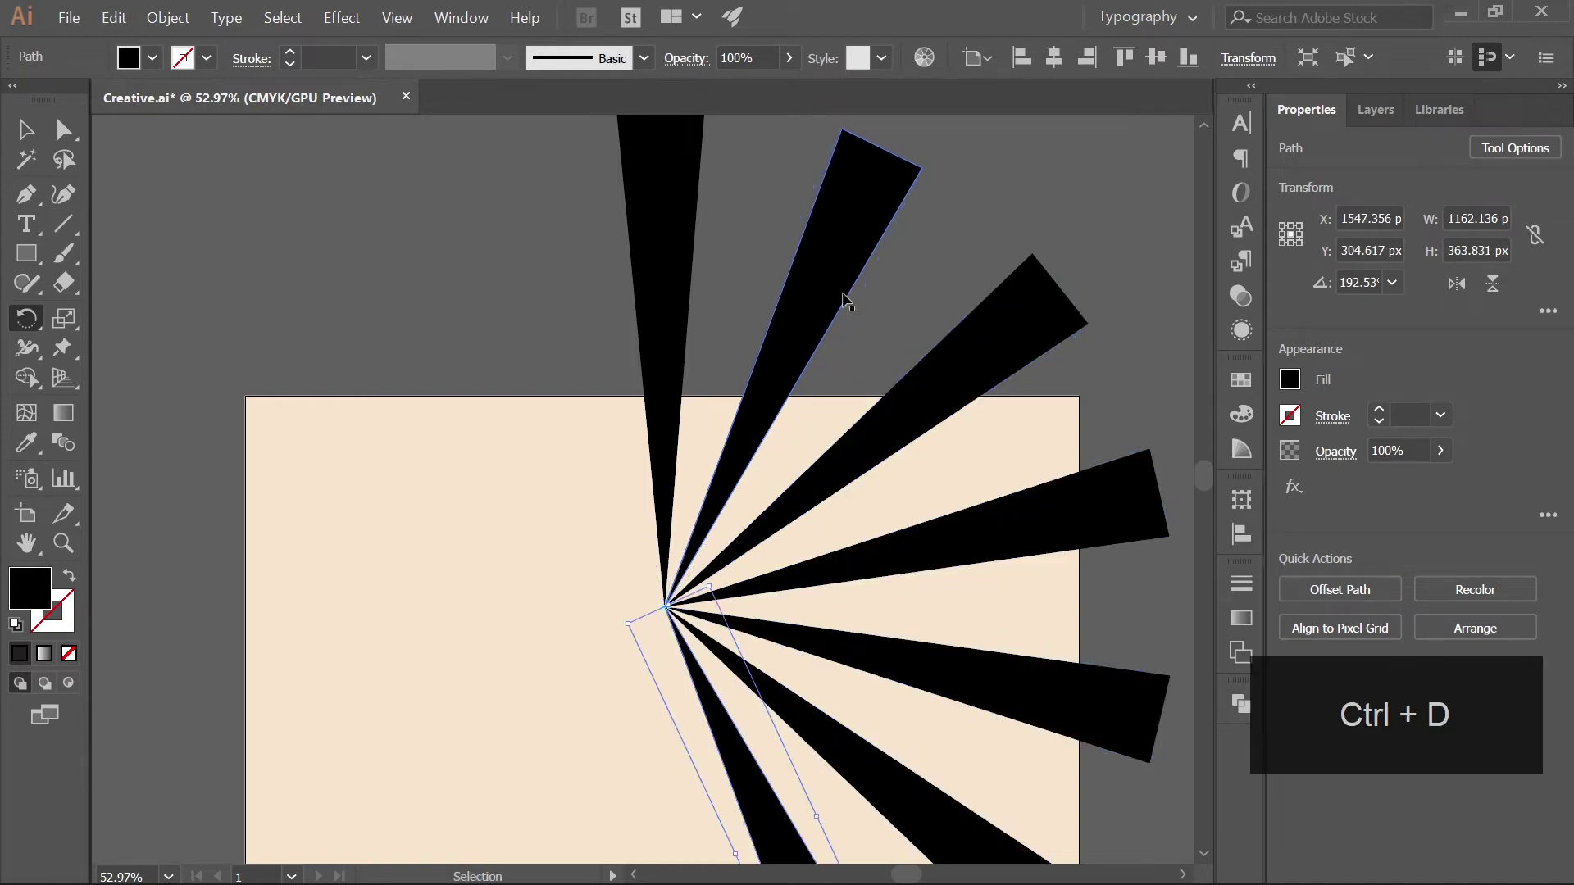
key("ctrl+d")
key("ctrl+d")
key("ctrl+d")
key("ctrl+d")
key("ctrl+d")
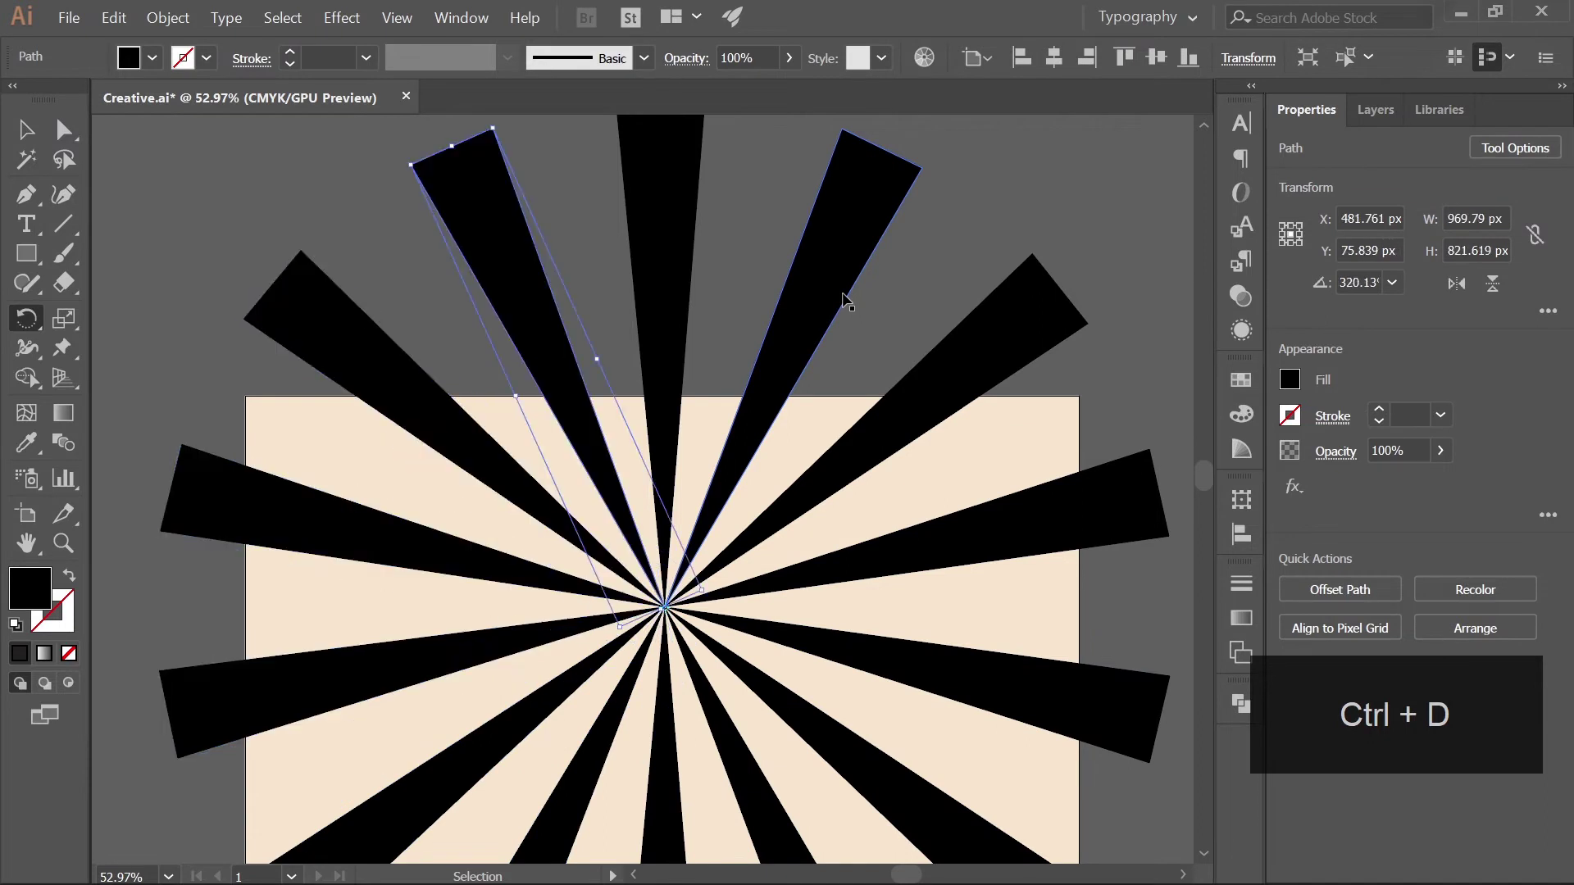
key("h")
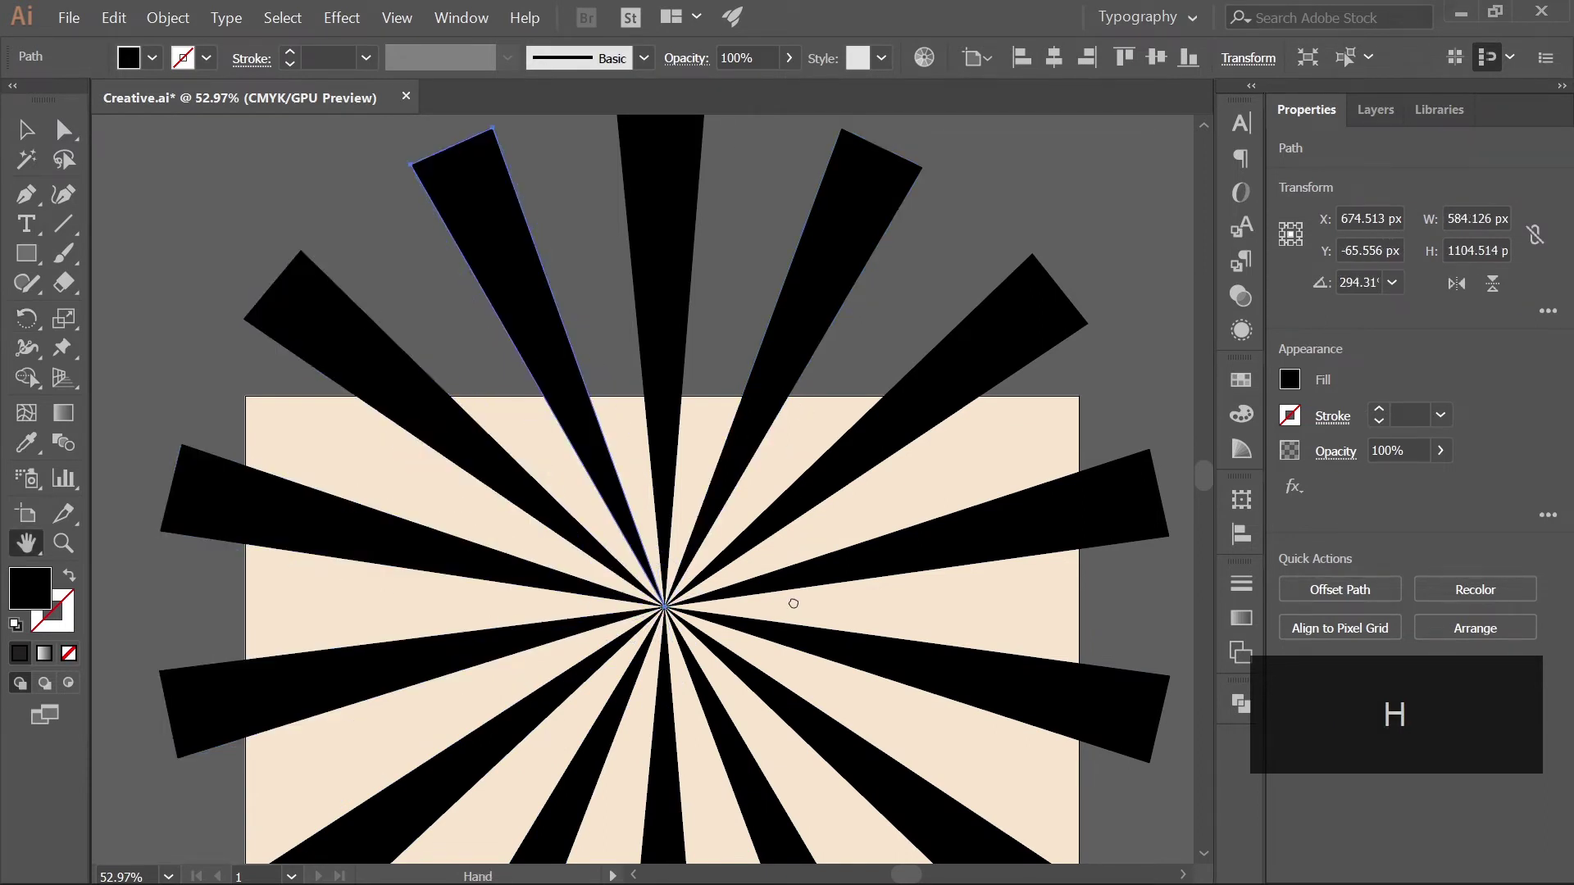
left_click_drag(793, 604, 780, 473)
key("v")
left_click(1146, 434)
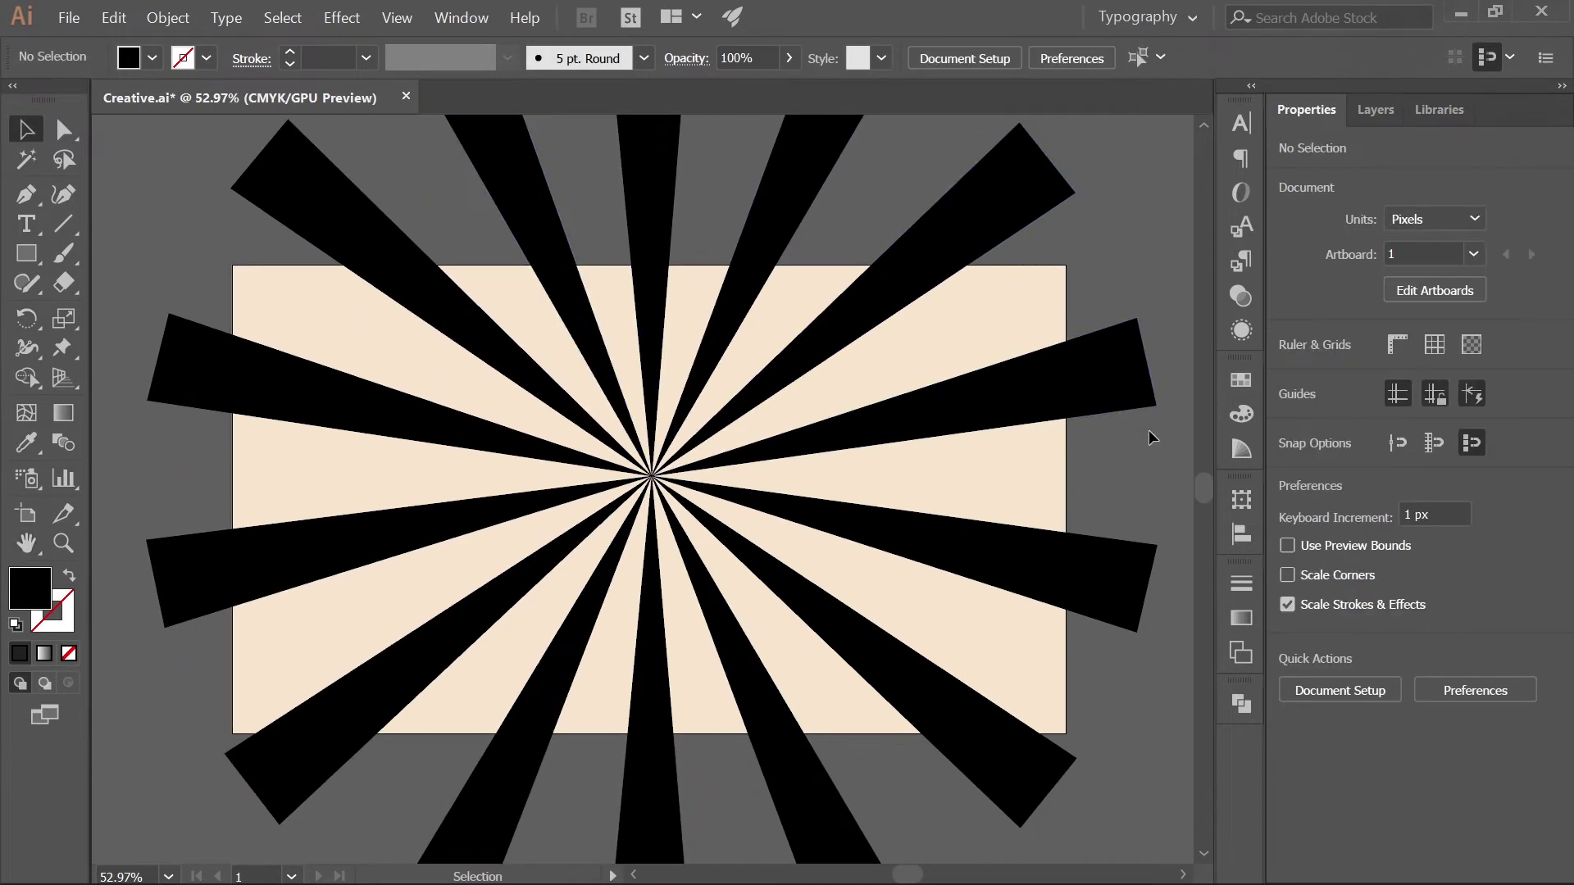
left_click(654, 196)
left_click(533, 203)
left_click(202, 382)
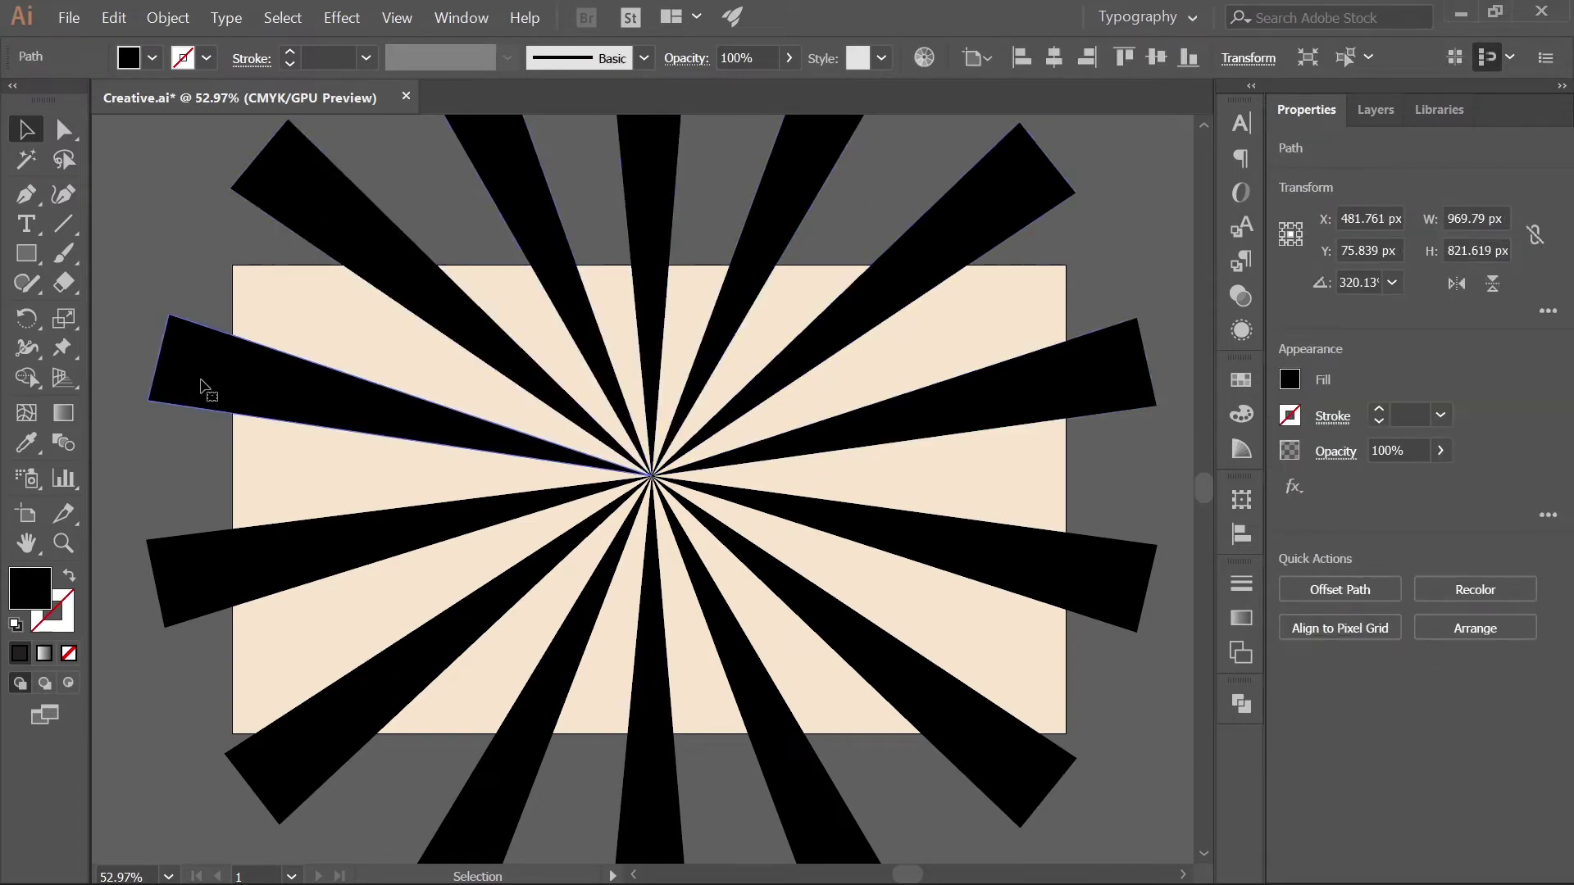
left_click(202, 546)
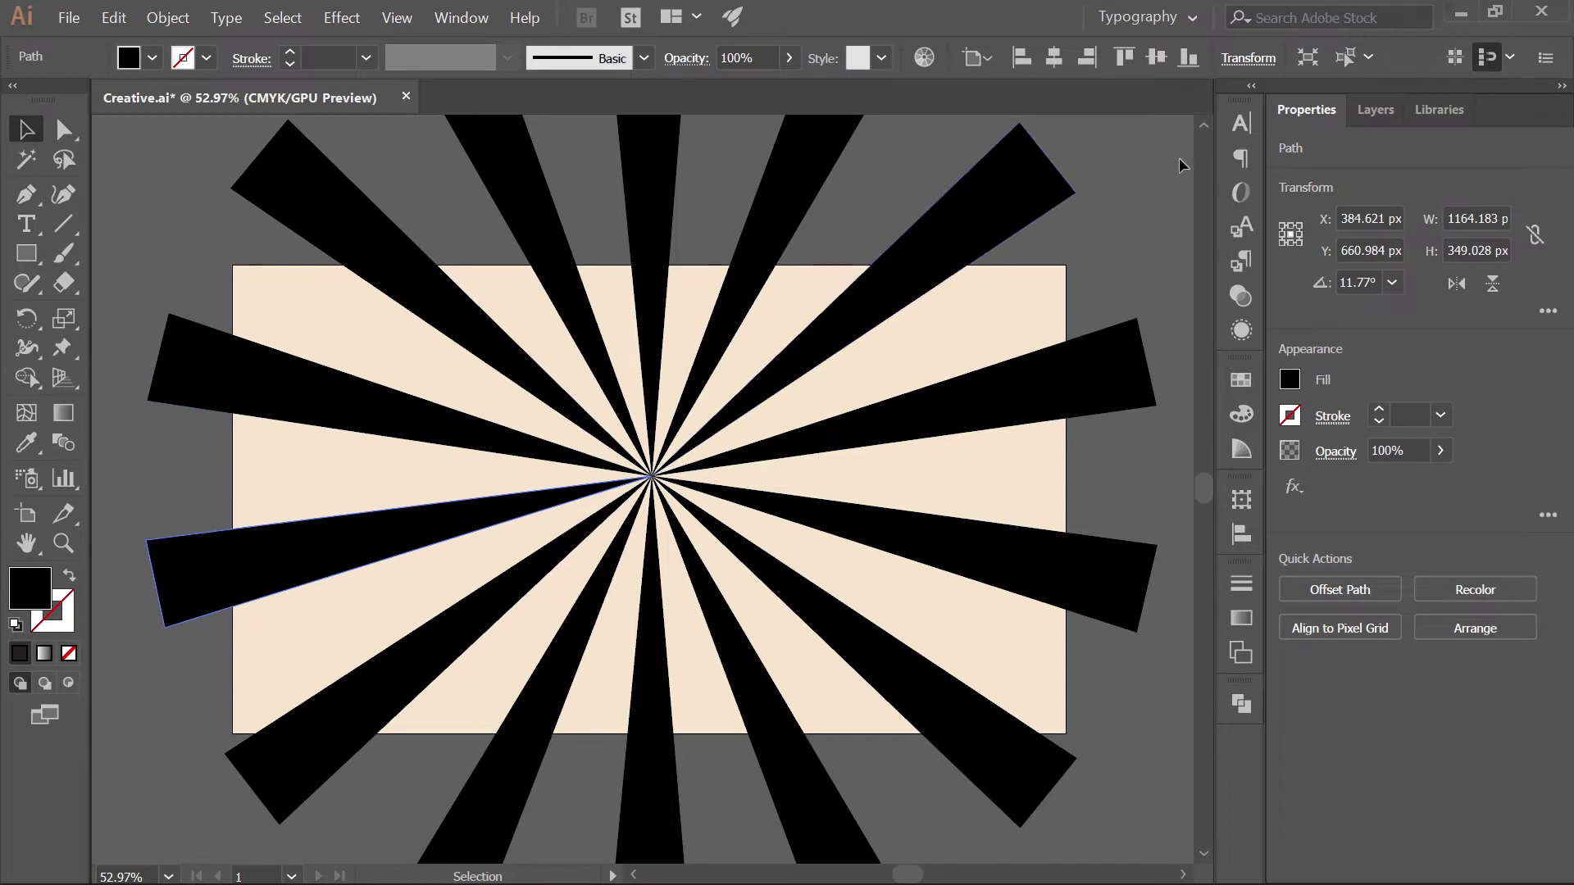
Step: Trim away all ray parts extending beyond the peach background with the Shape Builder, deselect everything, and save the document
left_click(1380, 111)
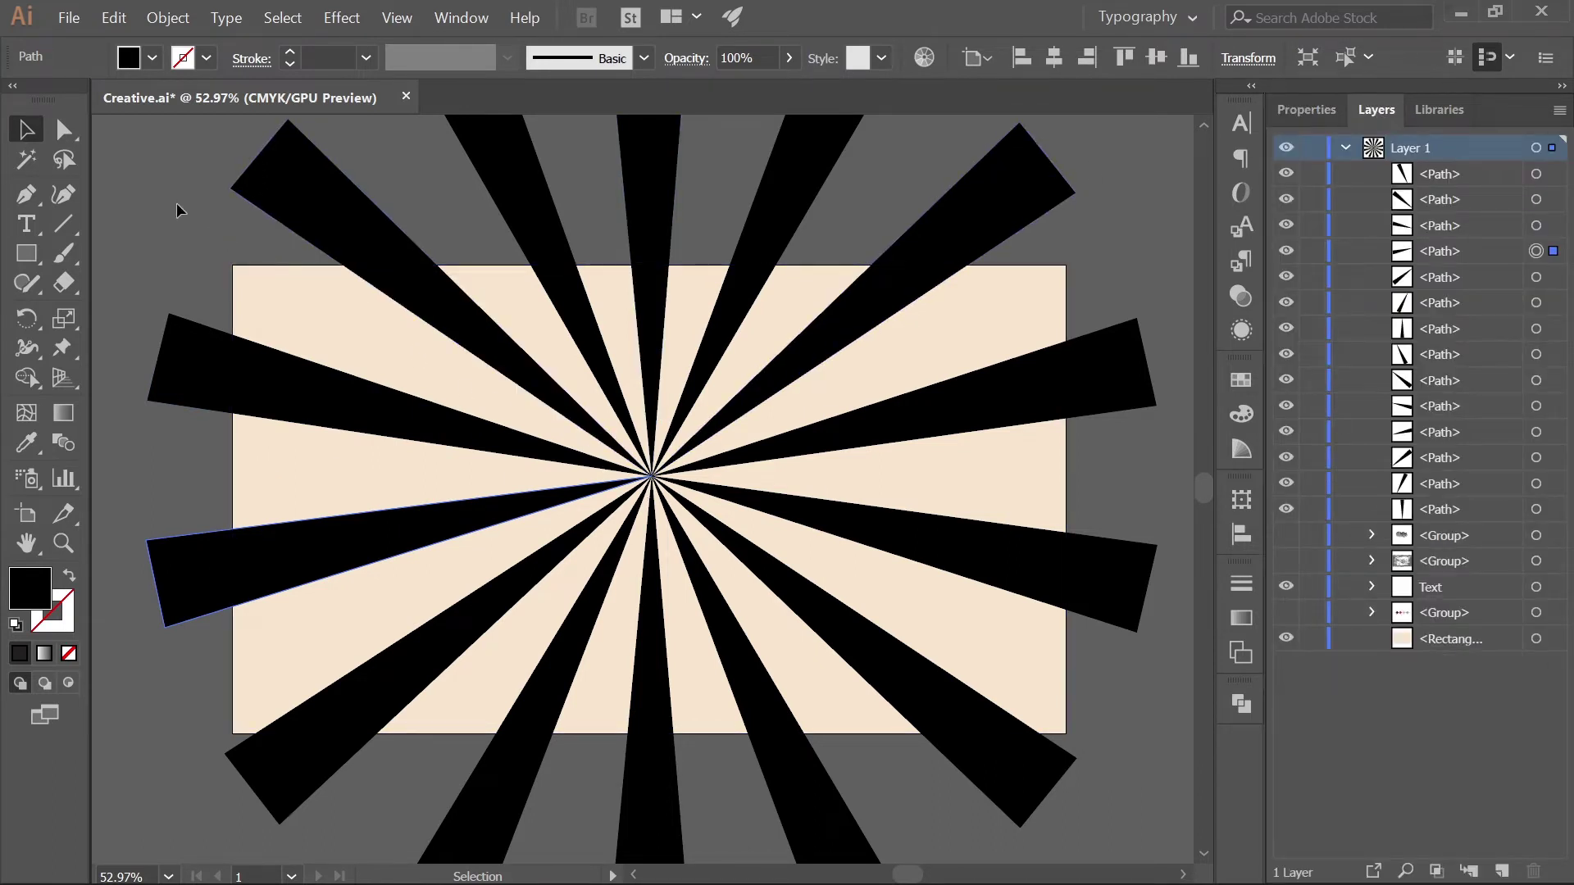
left_click_drag(179, 211, 1111, 771)
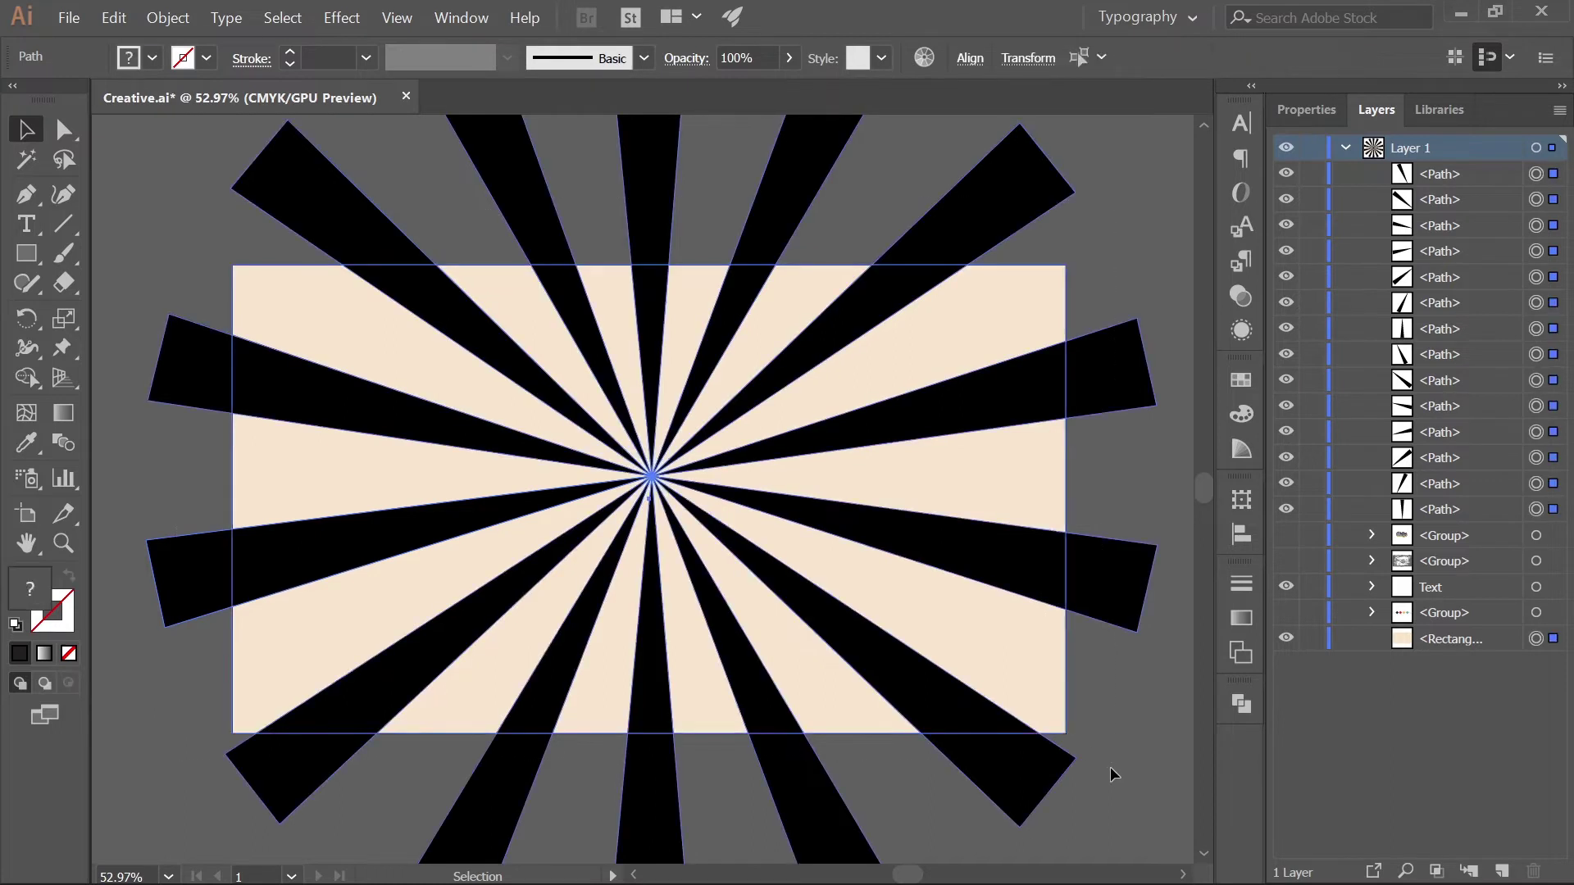
left_click(28, 379)
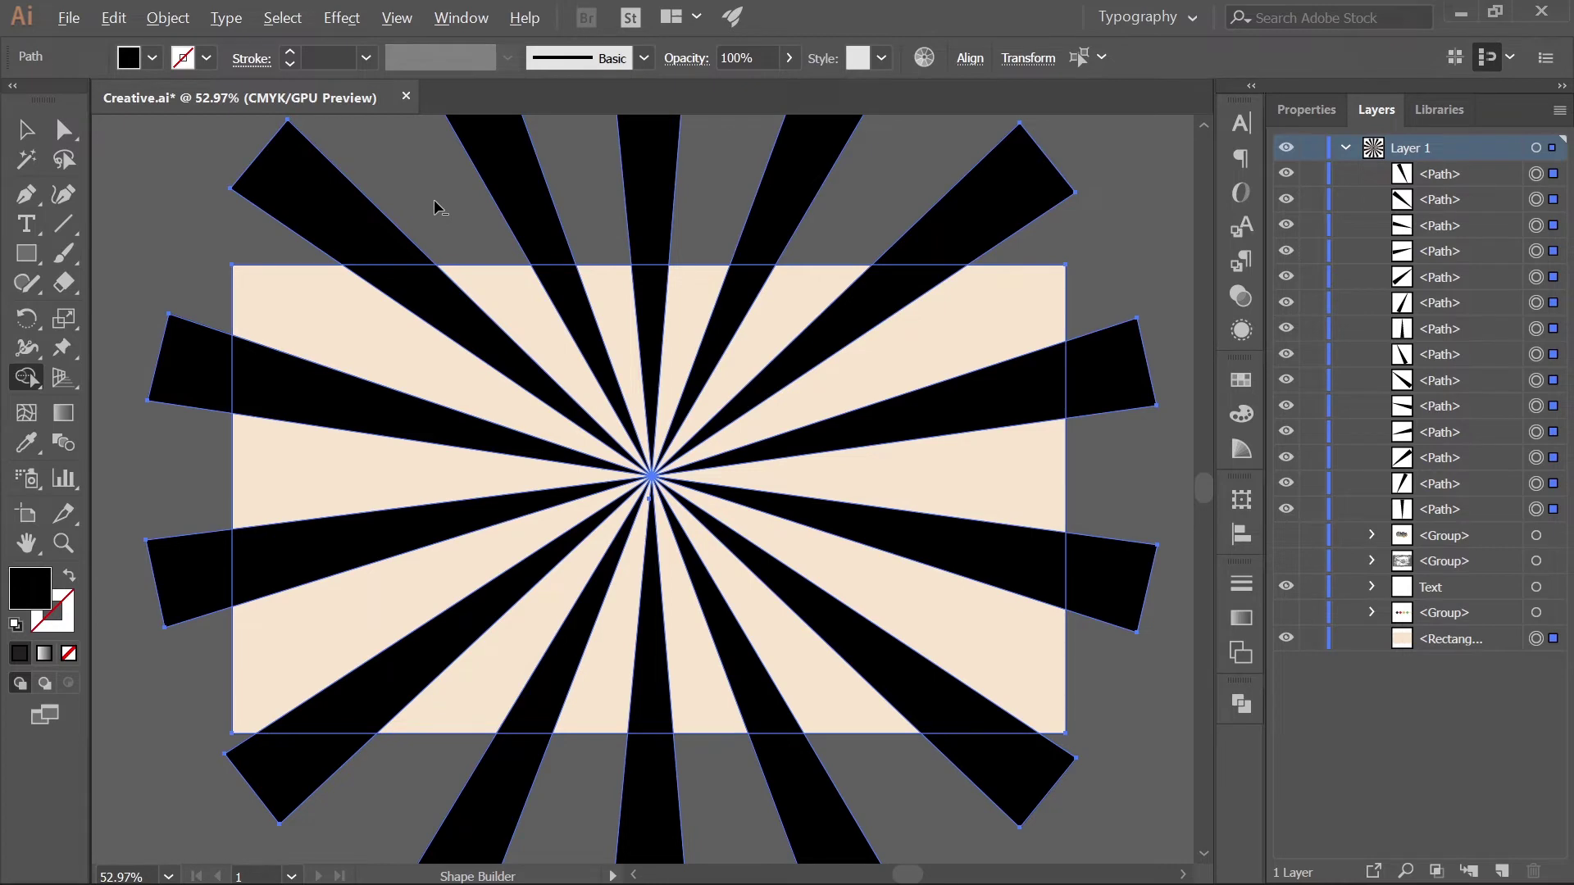
mouse_move(444, 204)
left_mouse_down()
mouse_move(912, 184)
mouse_move(995, 194)
mouse_move(1088, 239)
mouse_move(1128, 361)
mouse_move(1140, 493)
mouse_move(1093, 710)
mouse_move(1034, 786)
mouse_move(801, 816)
mouse_move(191, 772)
mouse_move(165, 502)
mouse_move(231, 204)
mouse_move(256, 176)
mouse_move(208, 175)
left_mouse_up()
key("v")
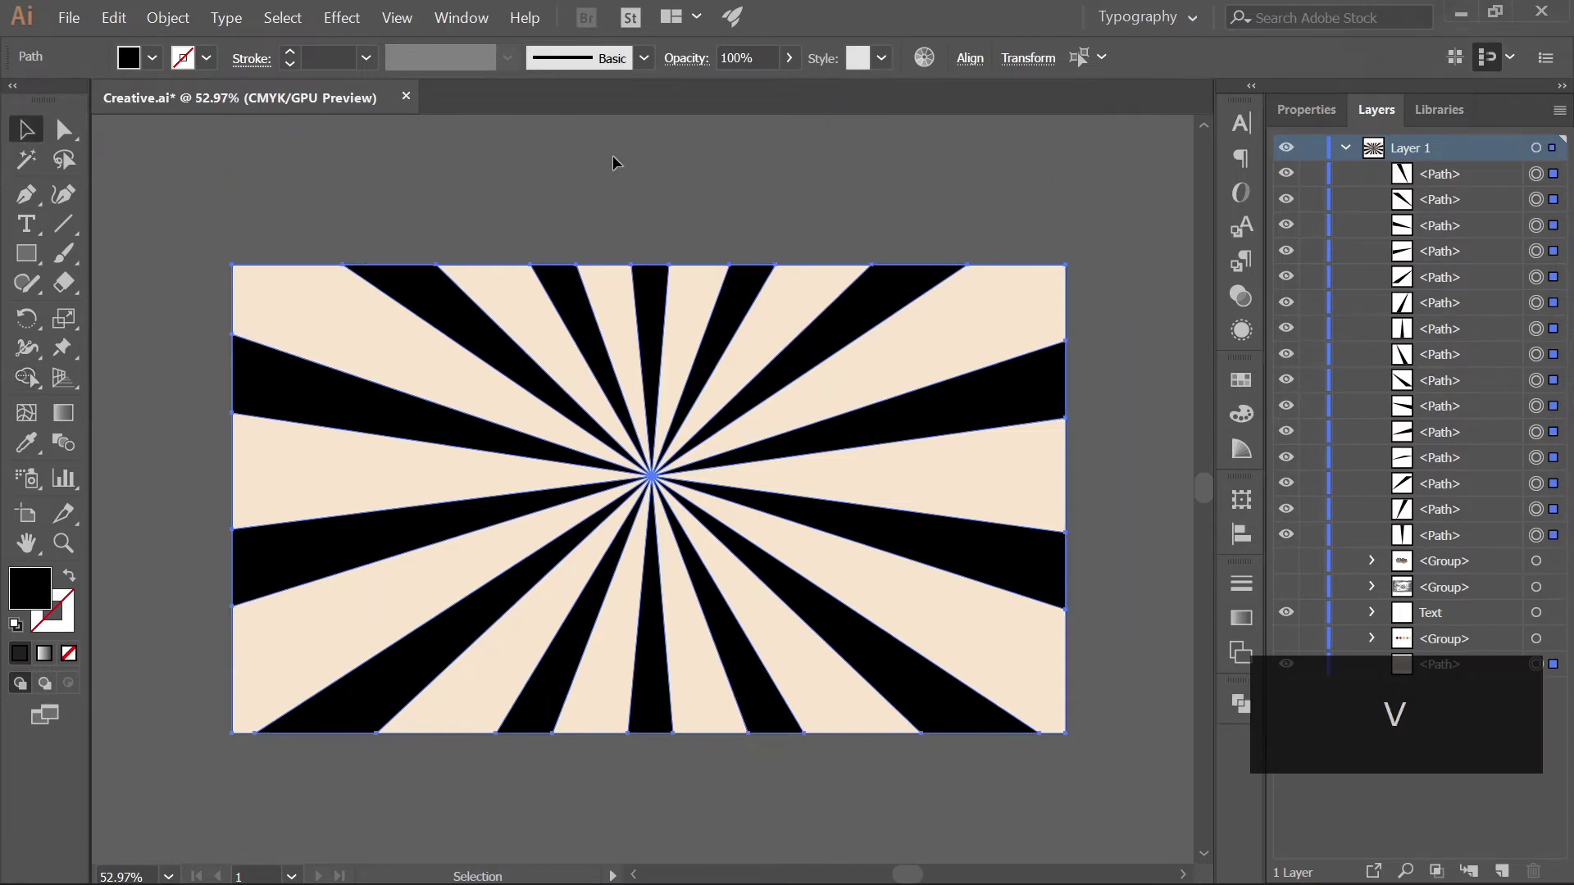
left_click(612, 155)
key("ctrl+s")
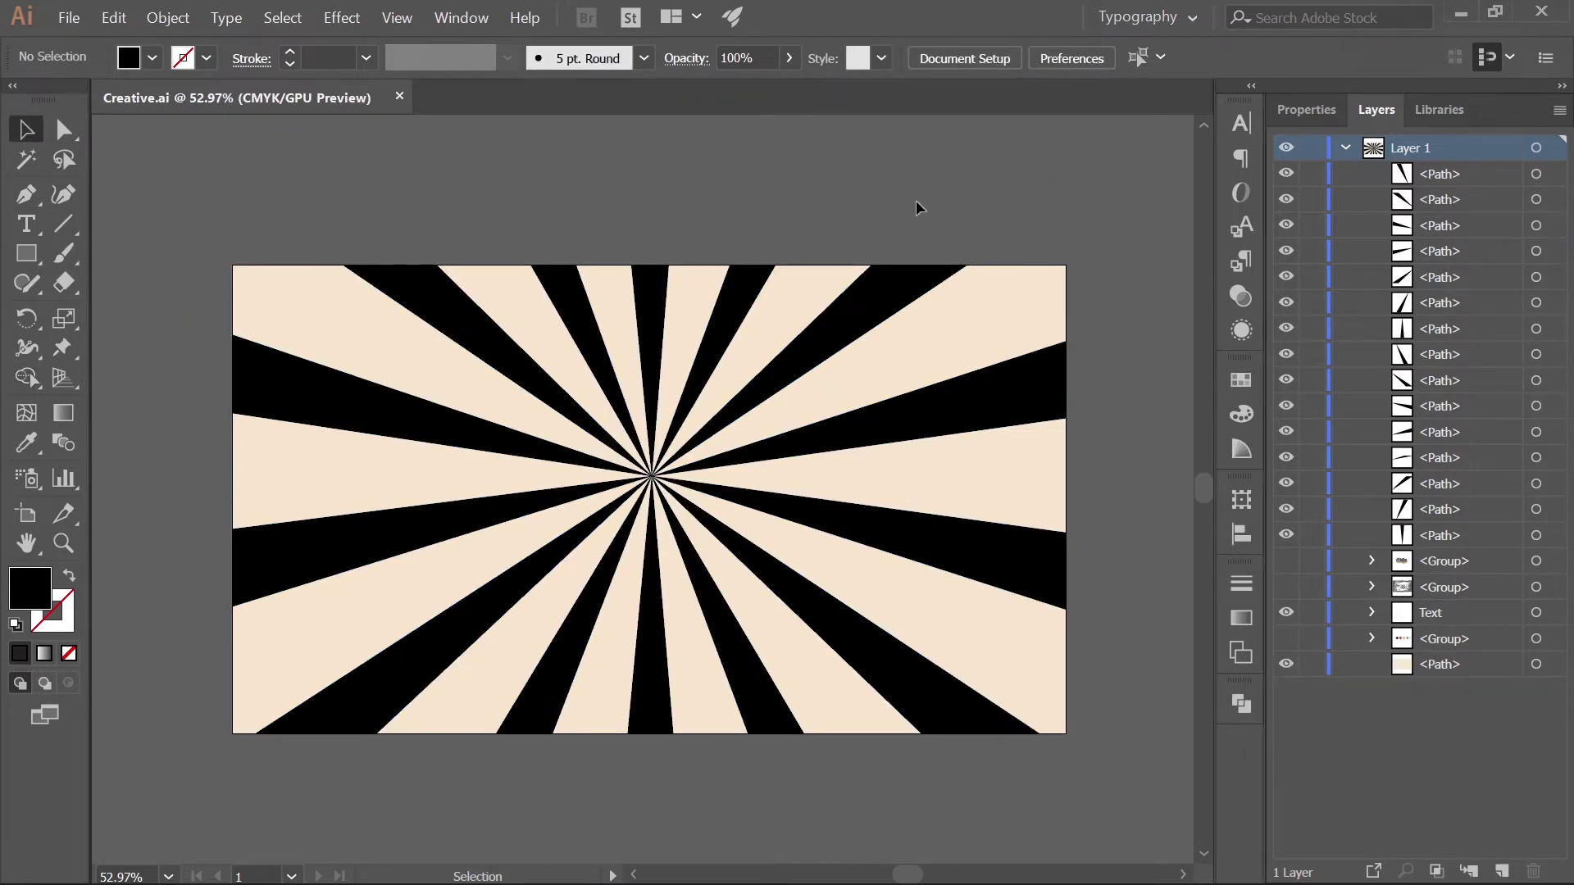
Step: Show the hidden colour swatch circles and fill the ray just left of the top vertical one with the sampled dark navy
left_click(1287, 641)
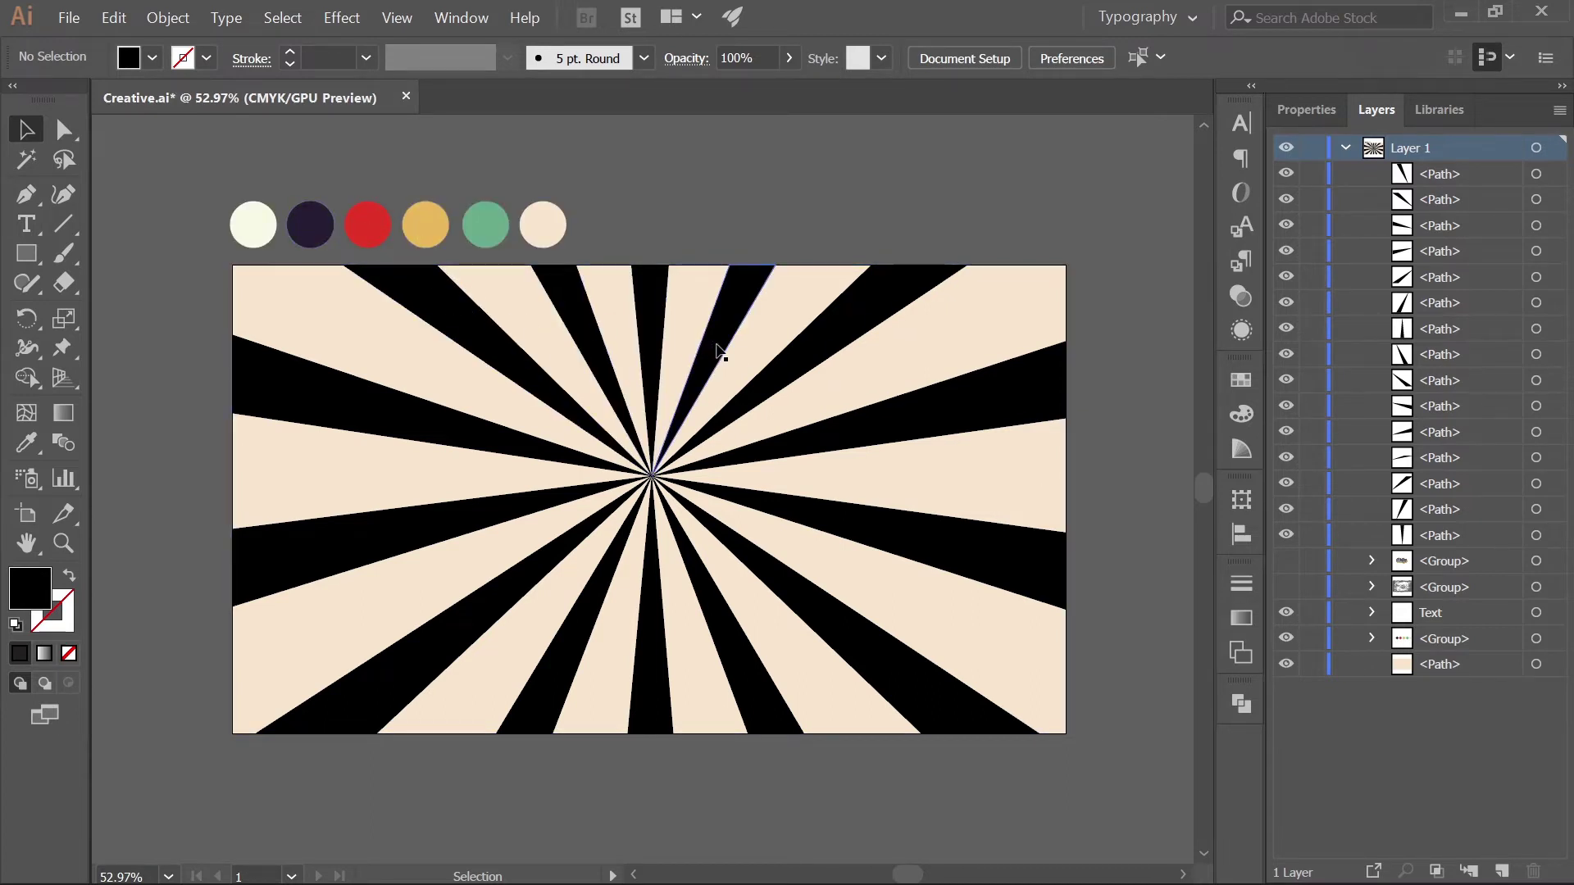
left_click(830, 446)
left_click(721, 182)
left_click(585, 319)
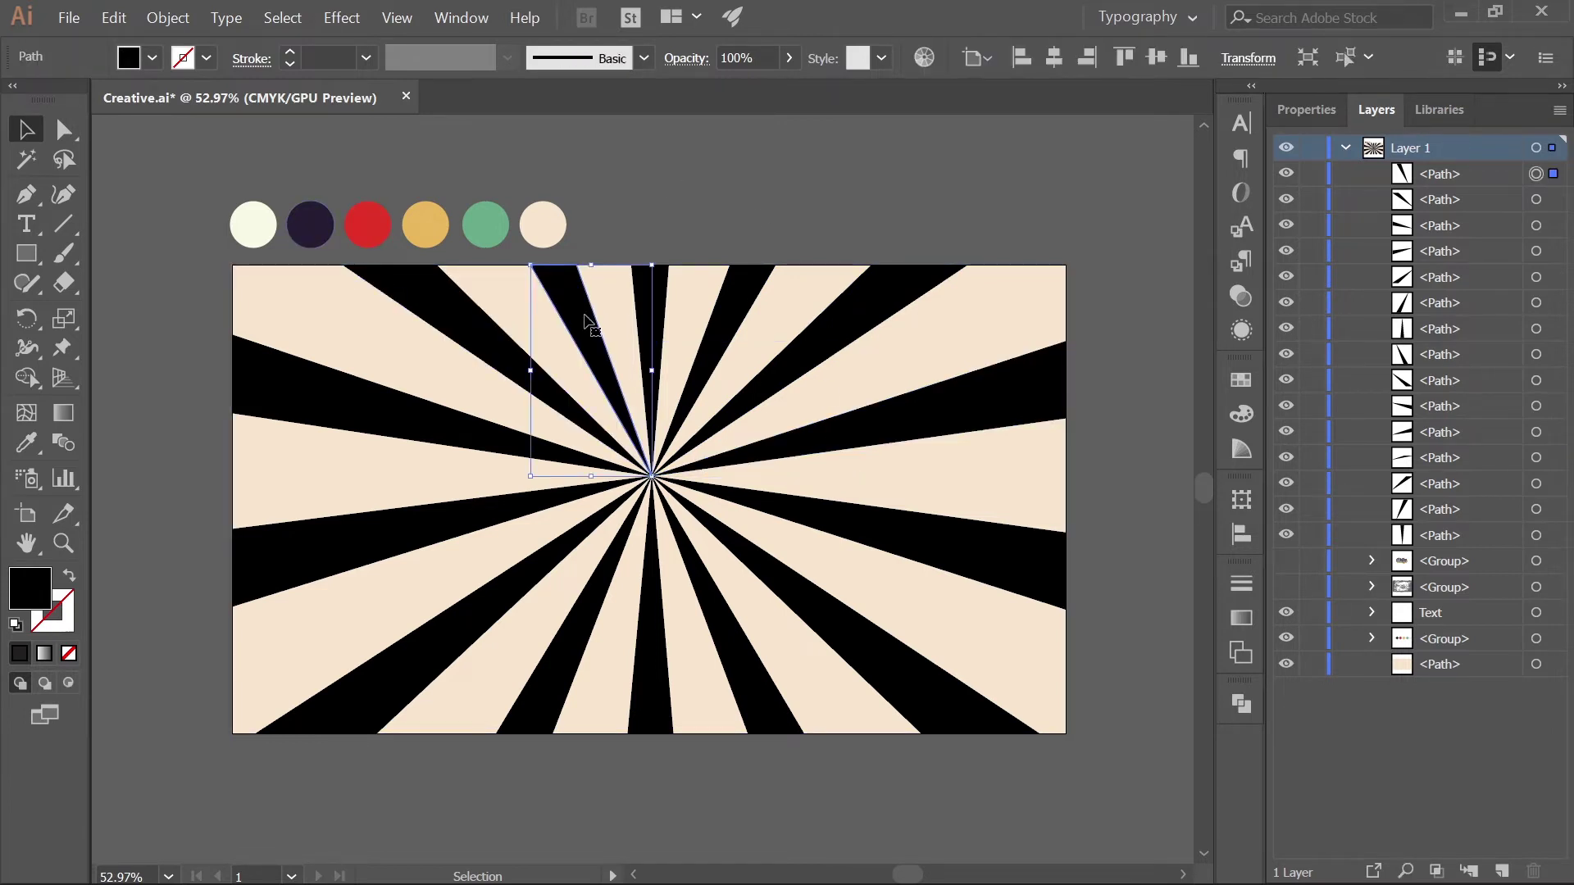
key("i")
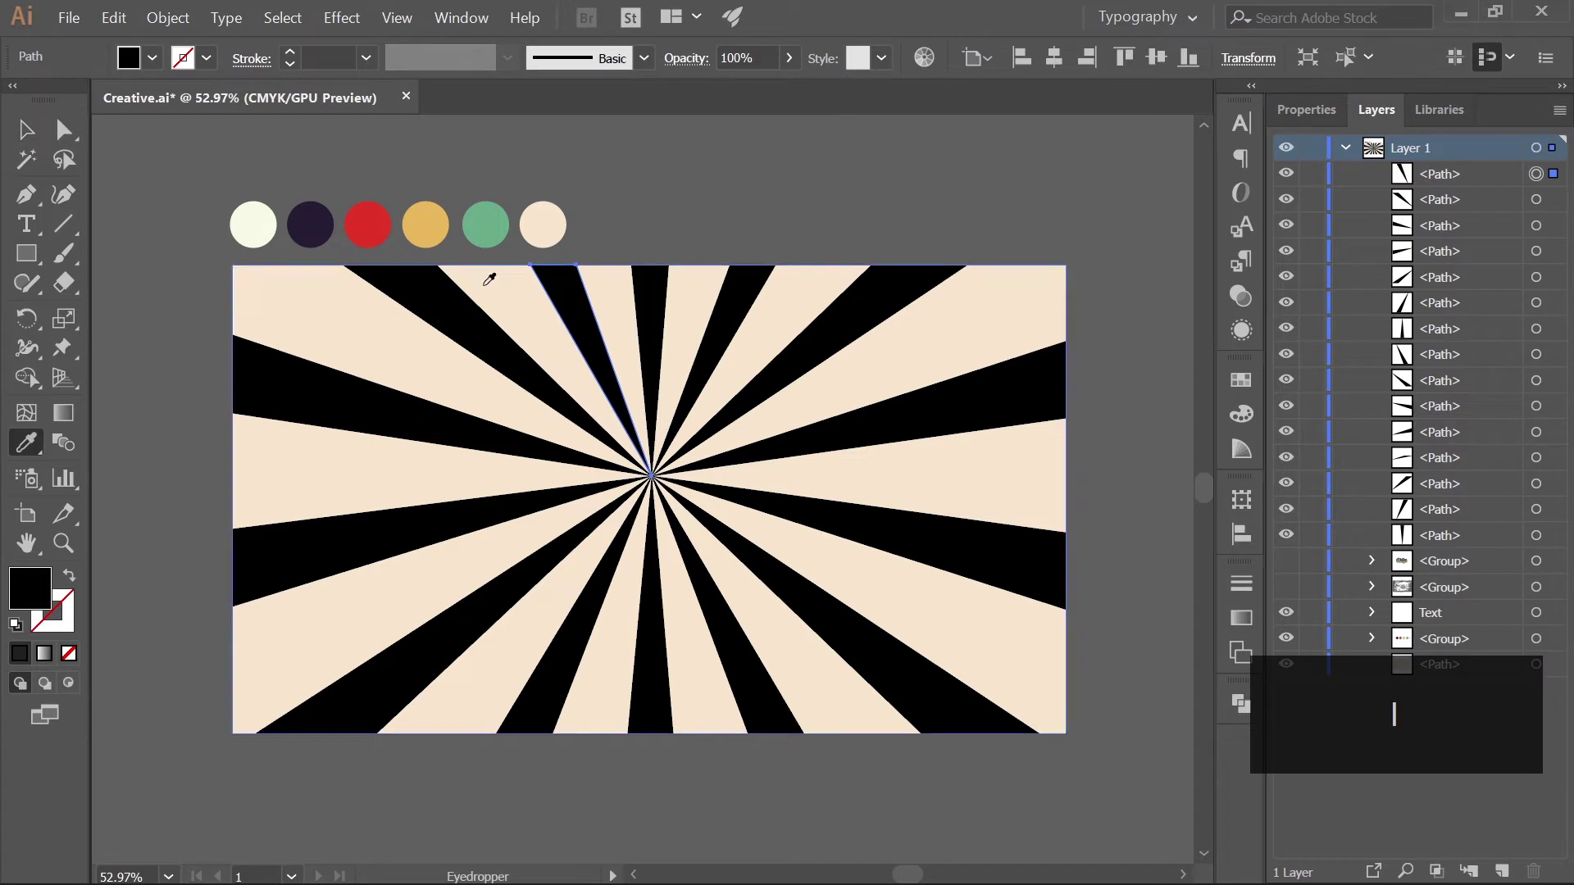
left_click(313, 211)
key("v")
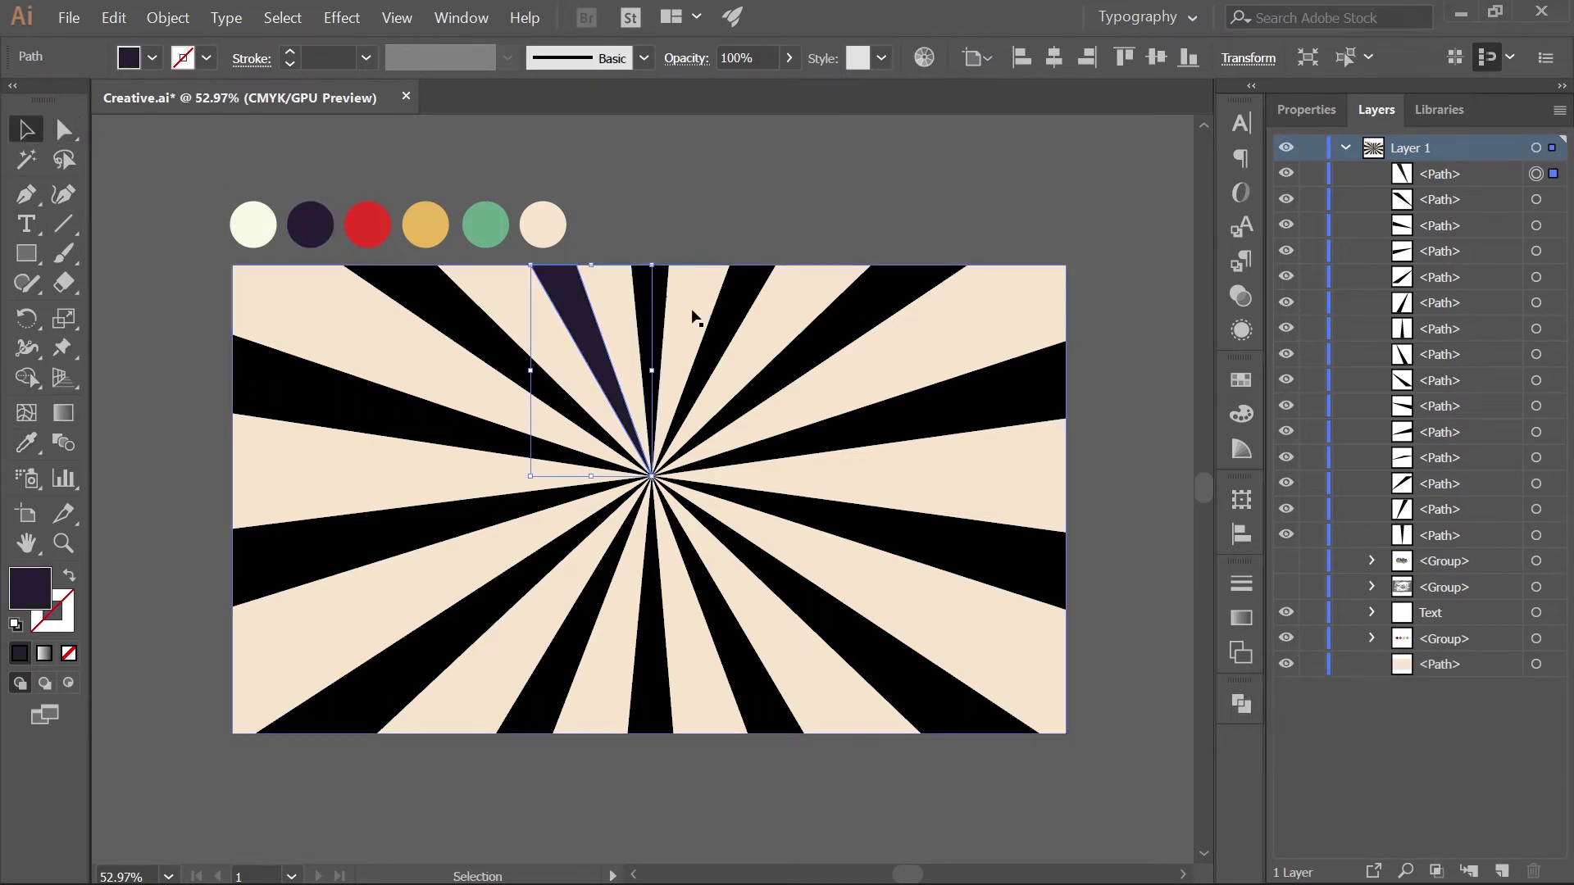
Step: Fill the top vertical ray with the swatch red and the next ray clockwise with the swatch yellow, using the Eyedropper
left_click(666, 300)
key("i")
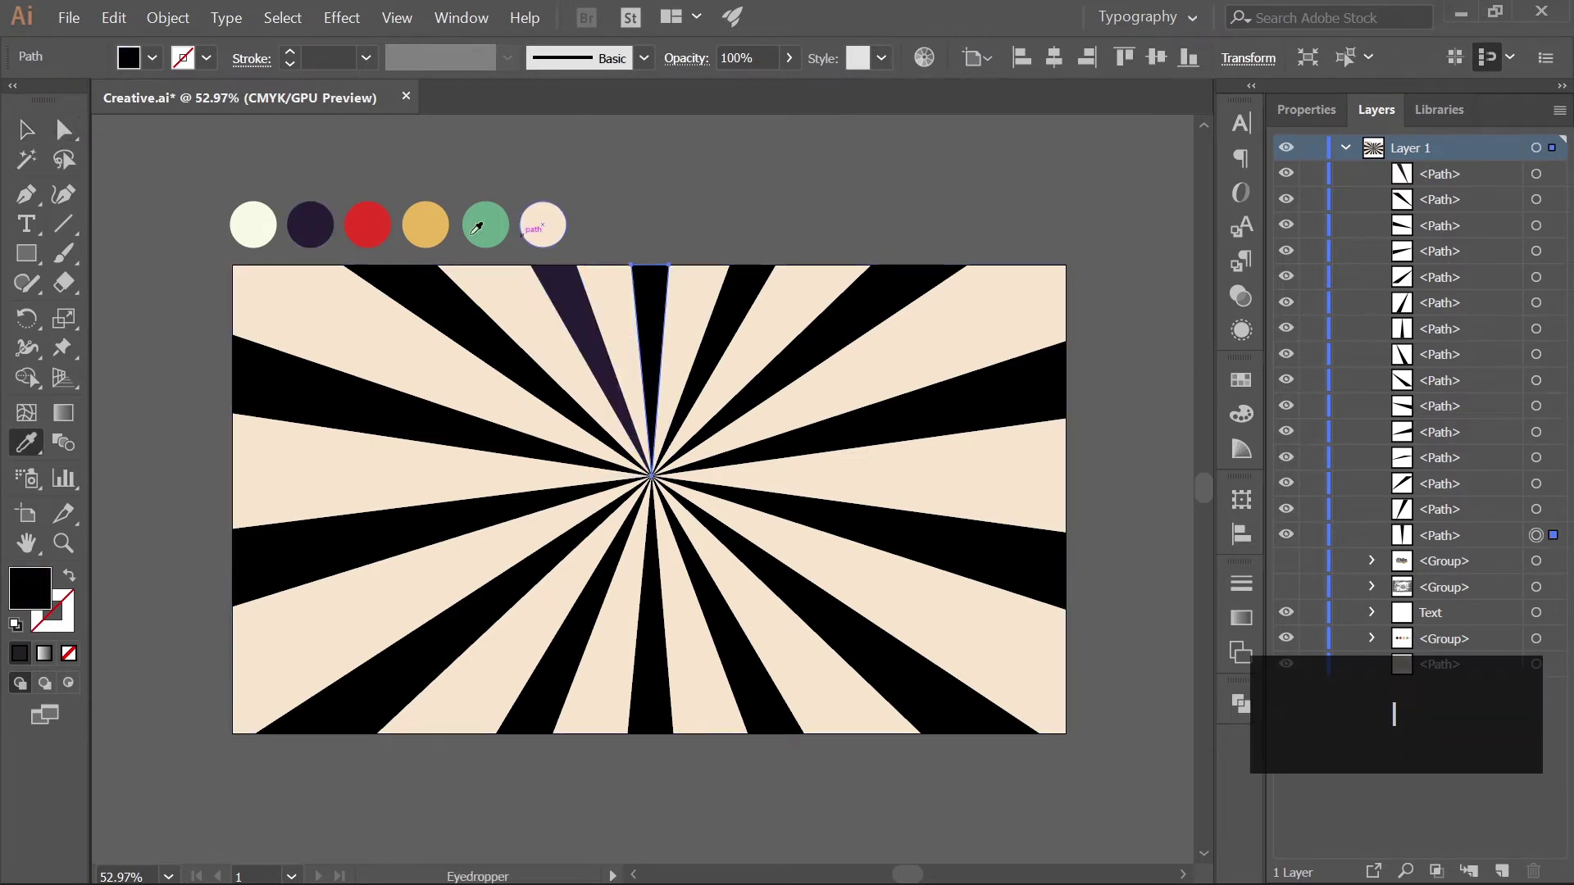
left_click(378, 219)
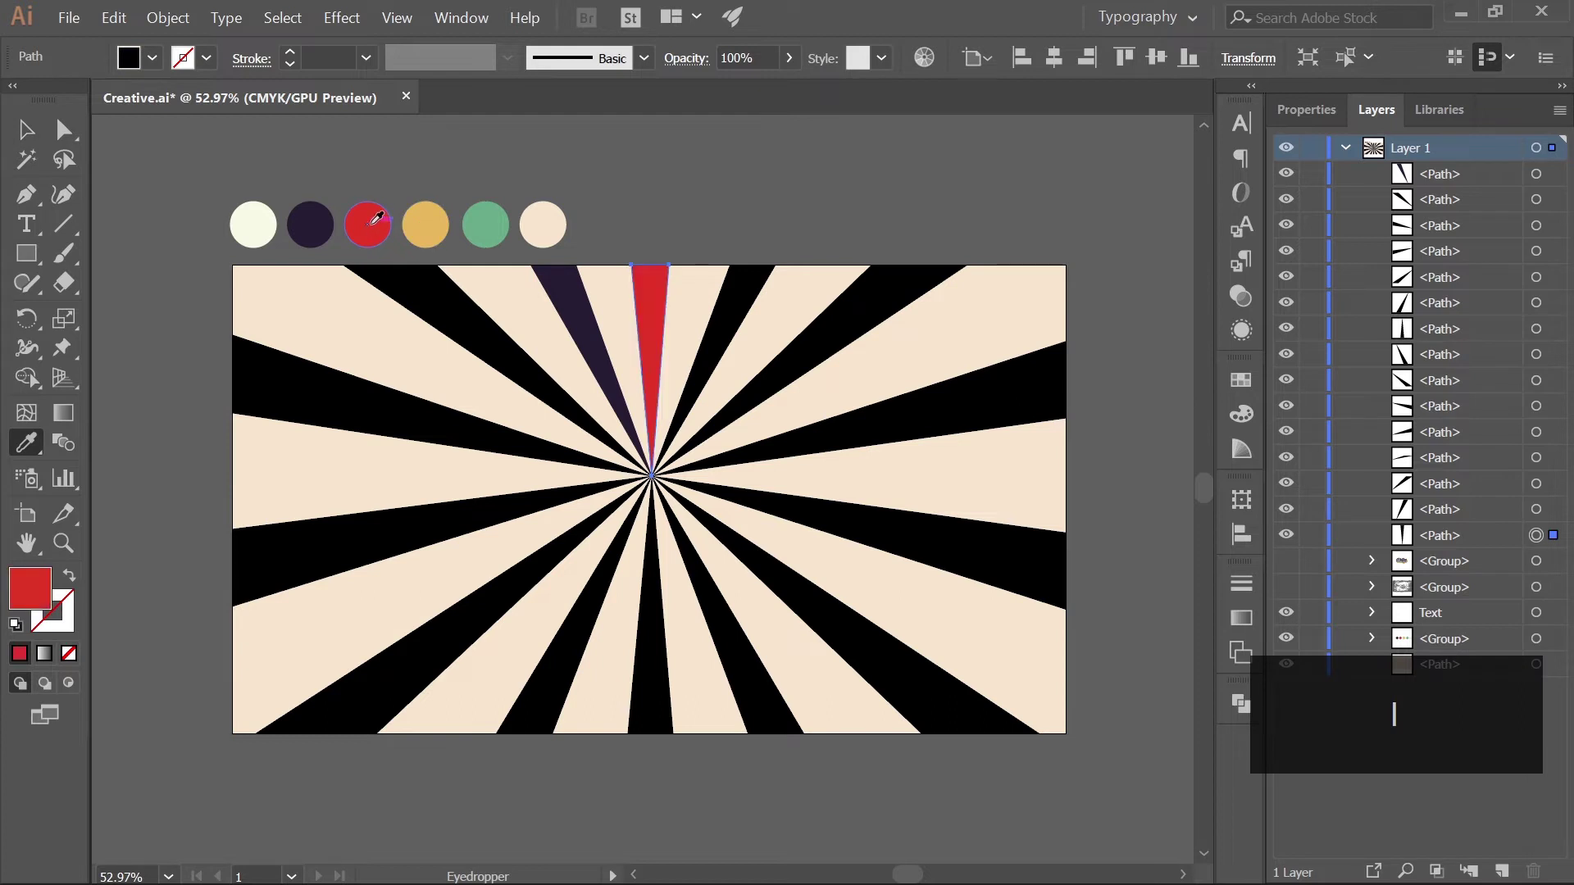
key("v")
left_click(734, 309)
key("i")
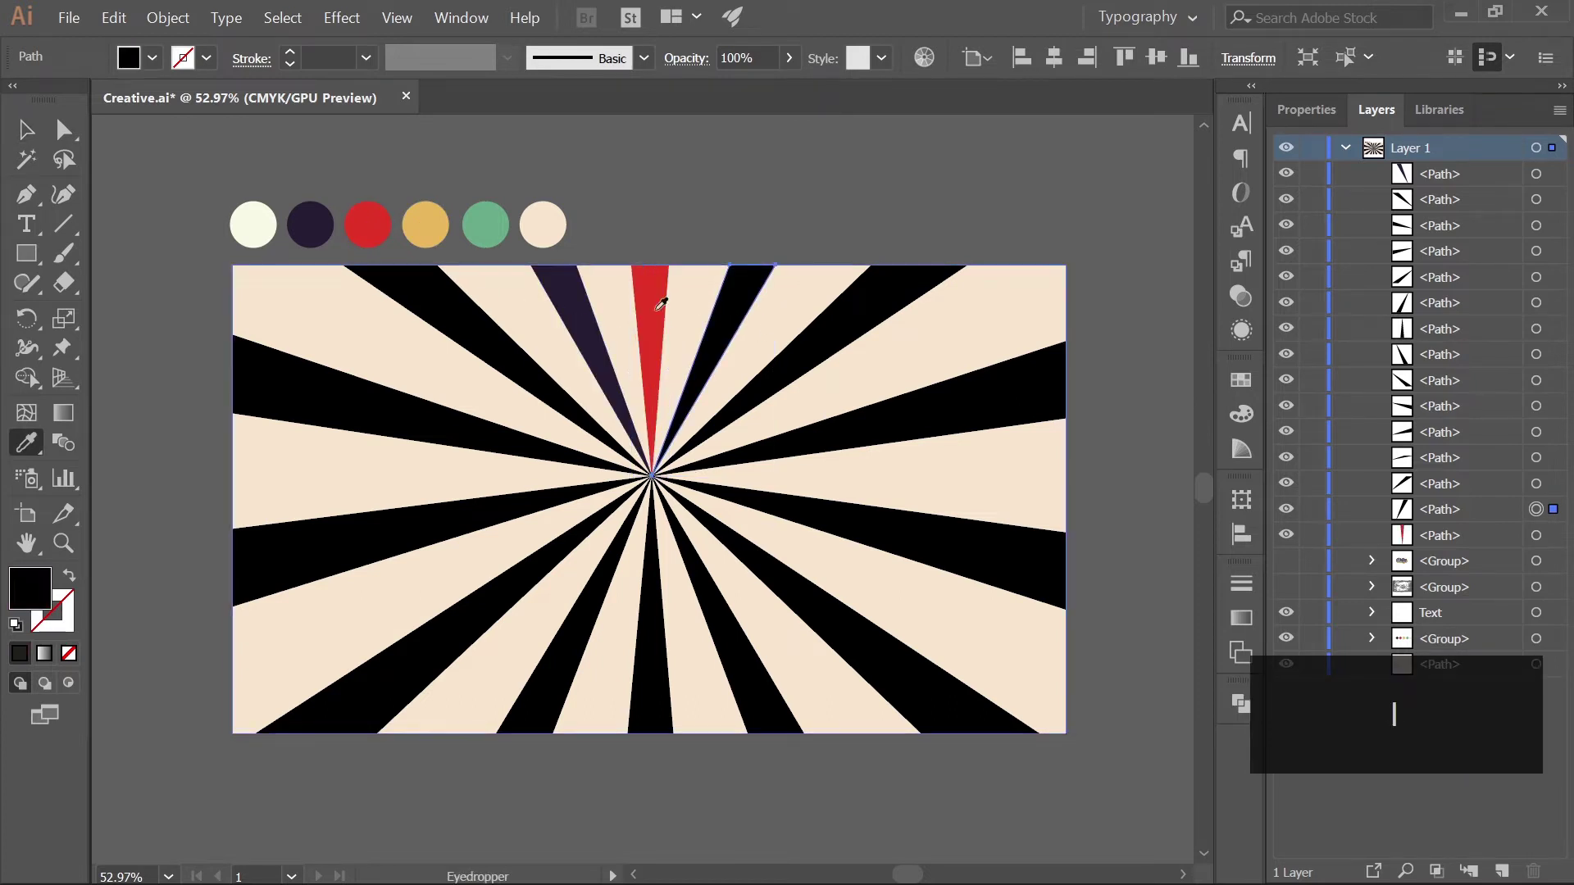
left_click(427, 215)
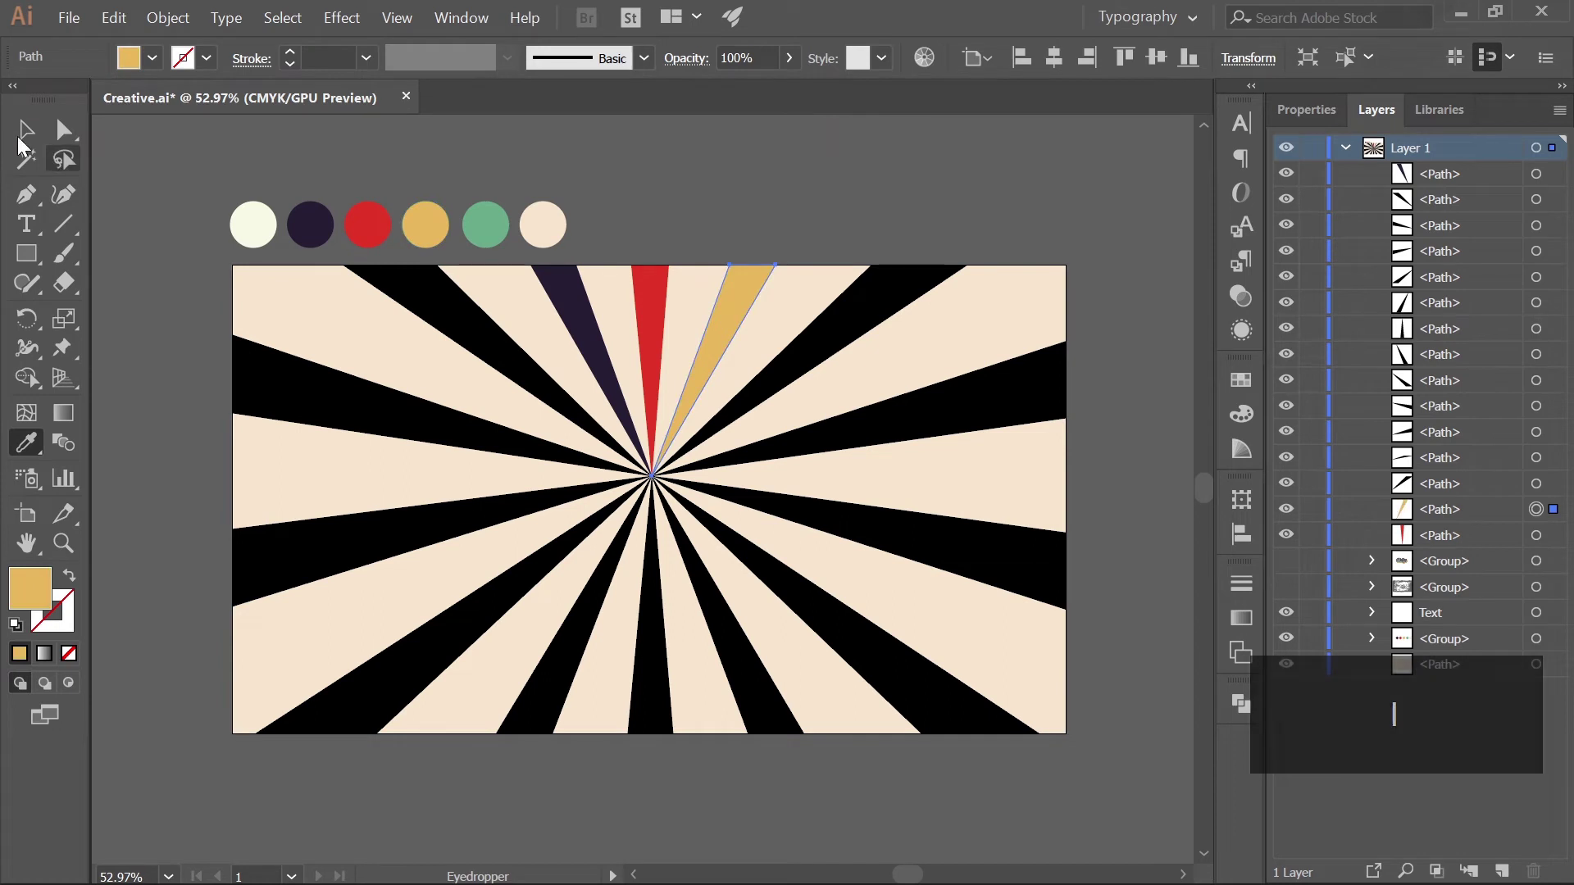
key("v")
left_click(864, 176)
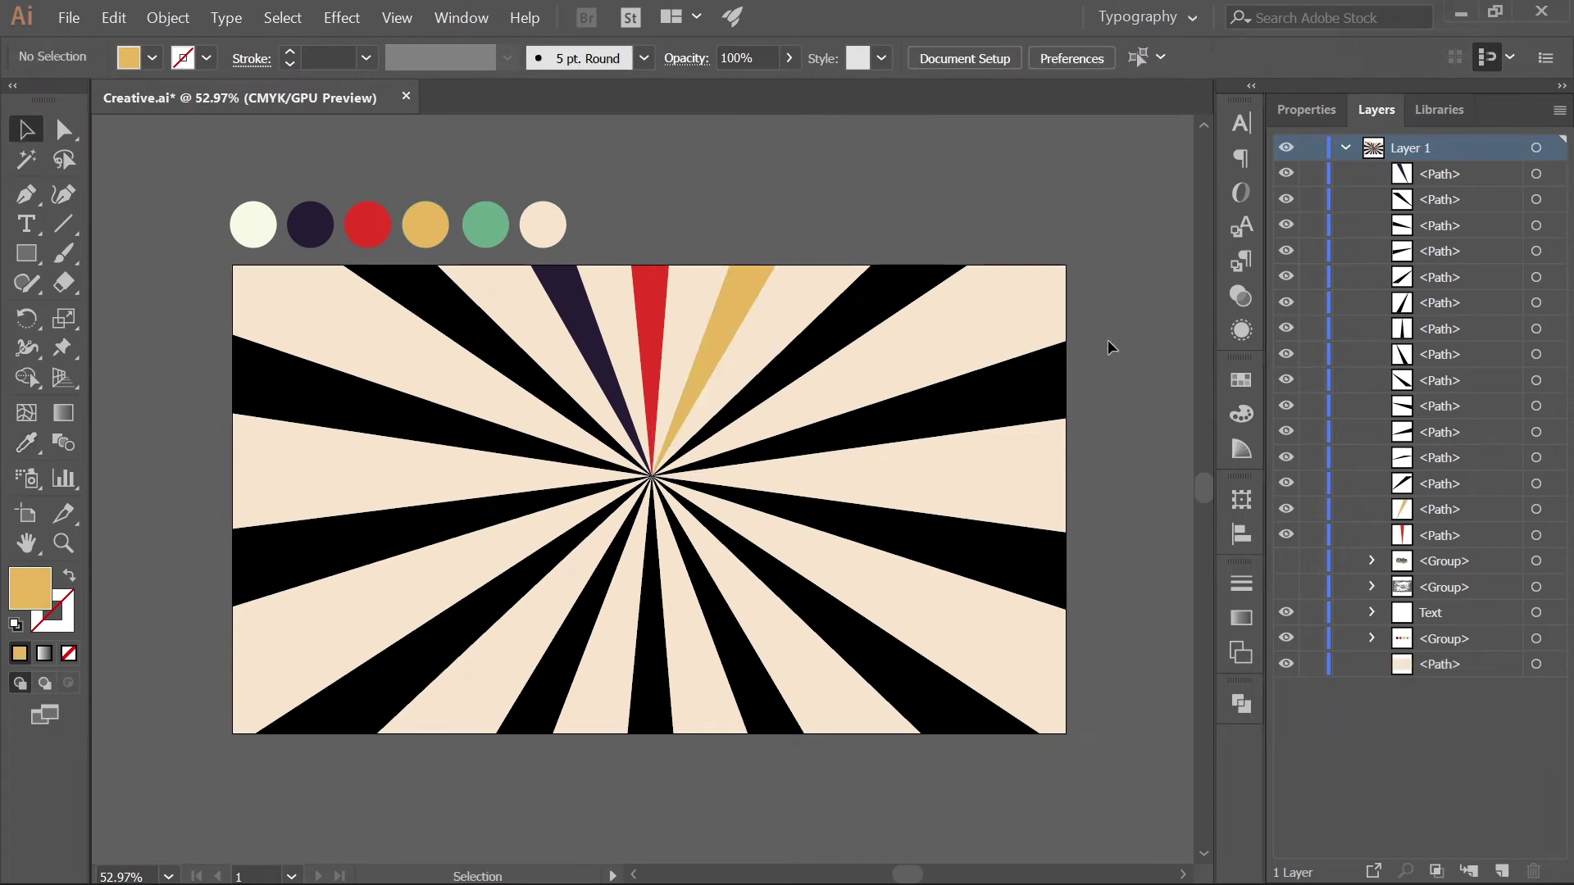
Step: Fill the diagonal upper-right ray with the swatch green and the next ray clockwise with dark navy
left_click(892, 291)
key("i")
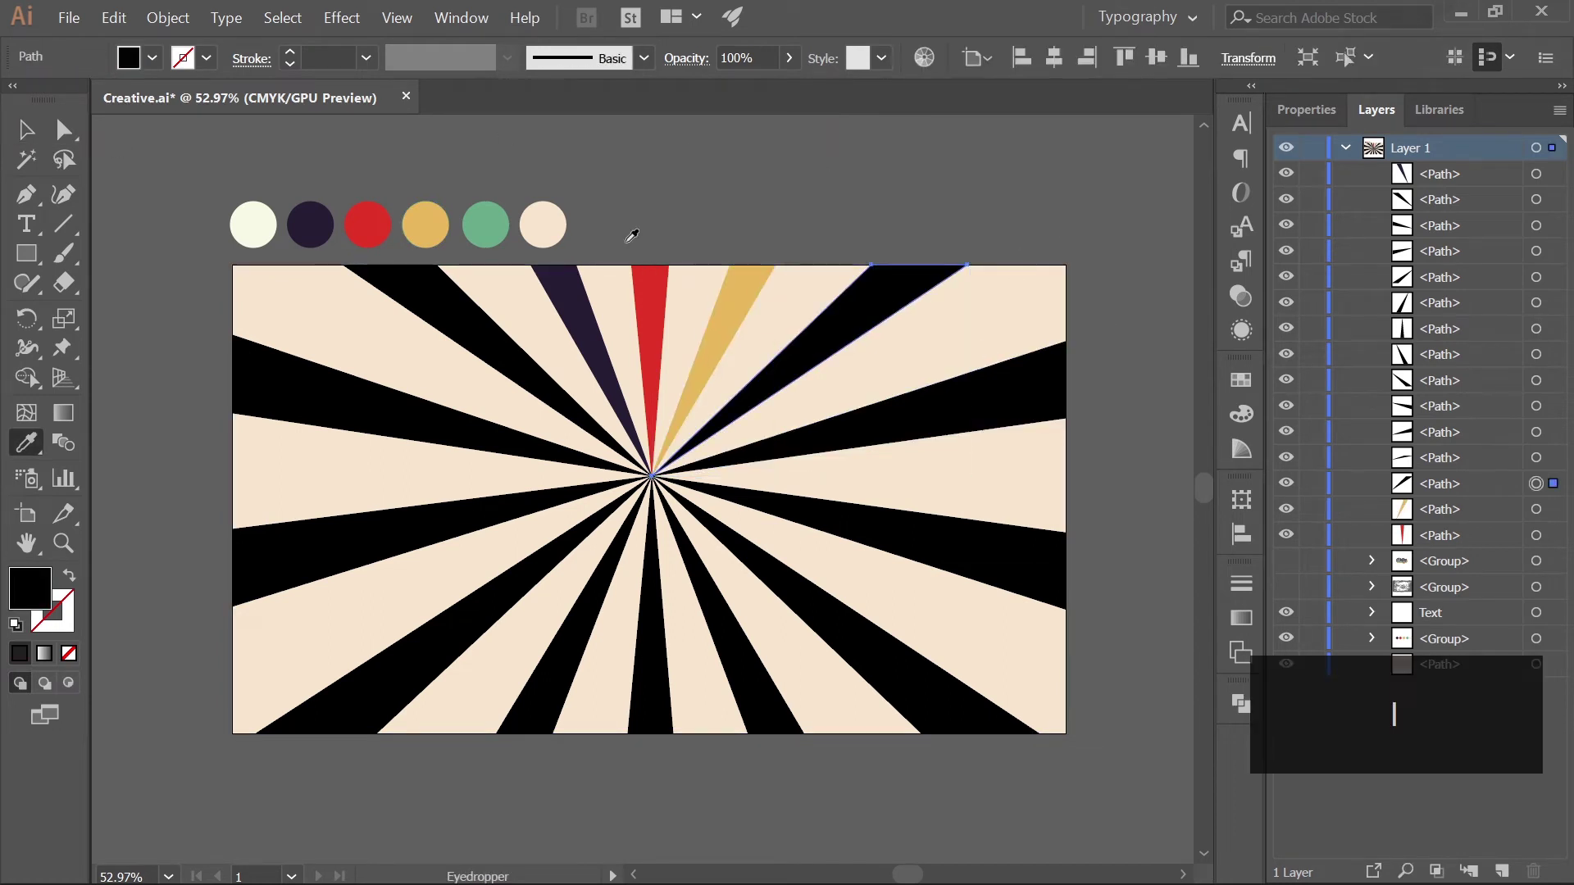
left_click(486, 225)
key("v")
left_click(968, 402)
key("i")
left_click(310, 224)
key("v")
Step: Fill the ray just below the right horizontal with the swatch red and the diagonal lower-right ray with yellow
left_click(967, 546)
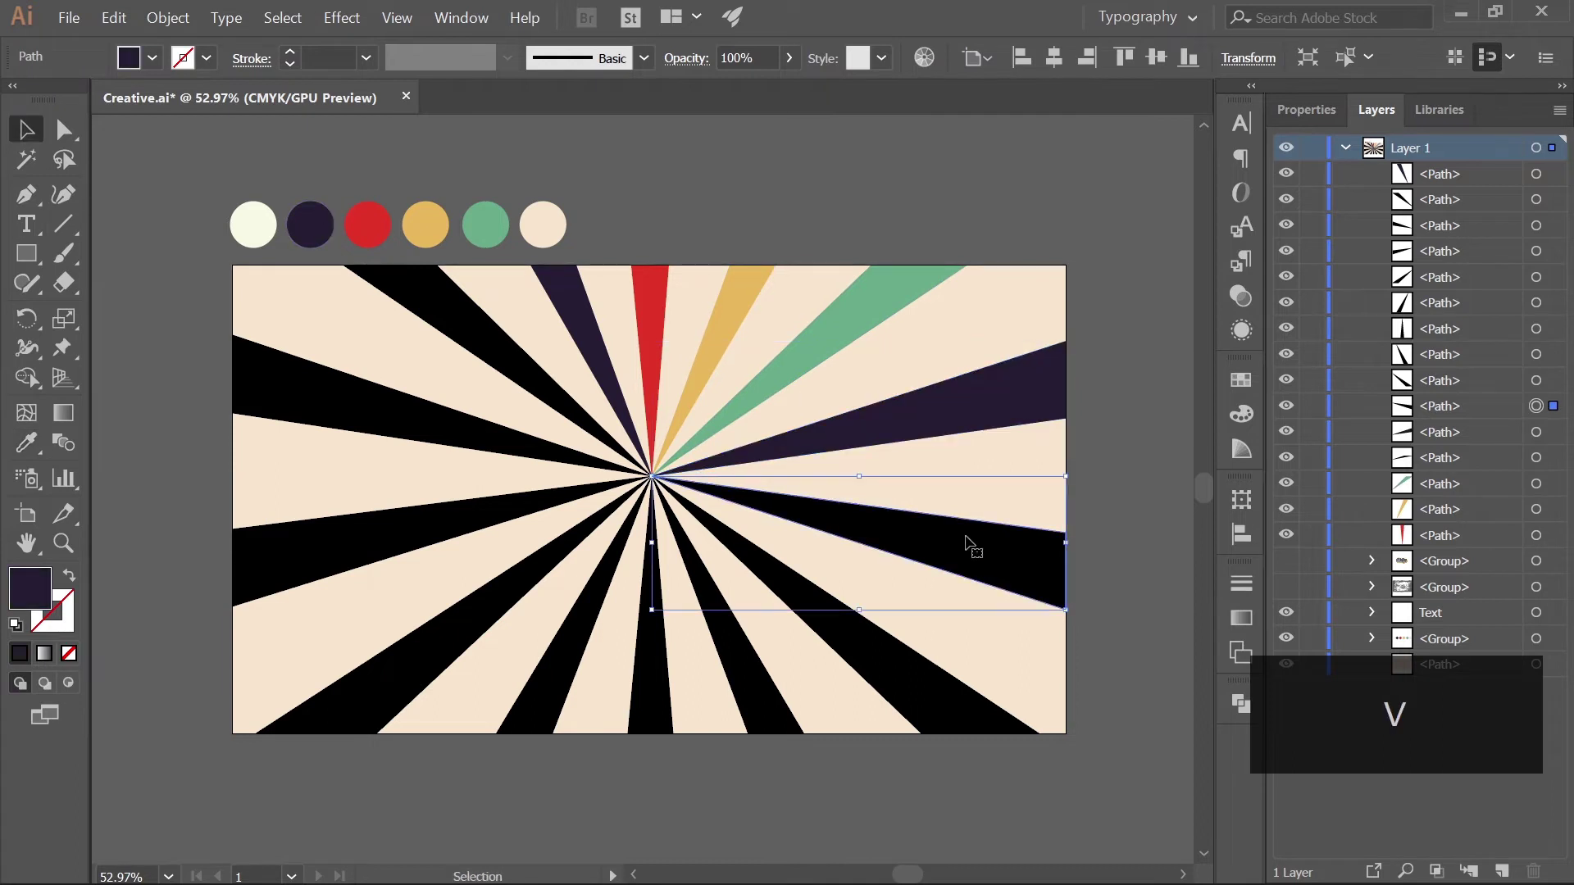
key("i")
left_click(367, 224)
key("v")
left_click(851, 651)
key("i")
left_click(426, 224)
key("v")
Step: Fill the ray just right of the bottom vertical one with the swatch green and the bottom vertical ray with dark navy
left_click(753, 666)
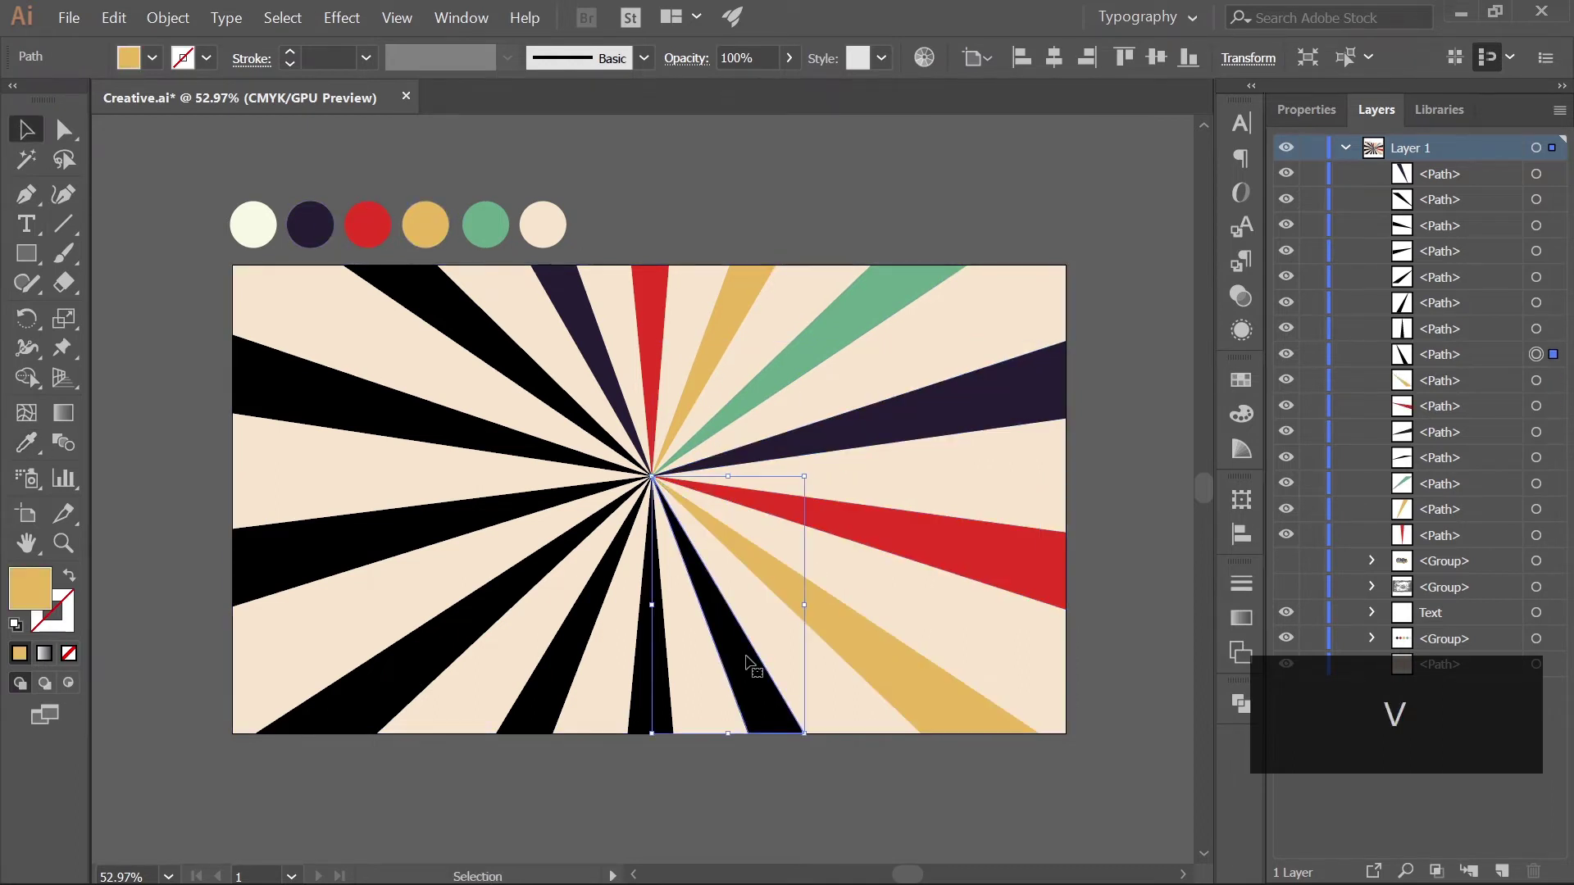
key("i")
left_click(486, 225)
key("v")
left_click(650, 678)
key("i")
left_click(310, 224)
key("v")
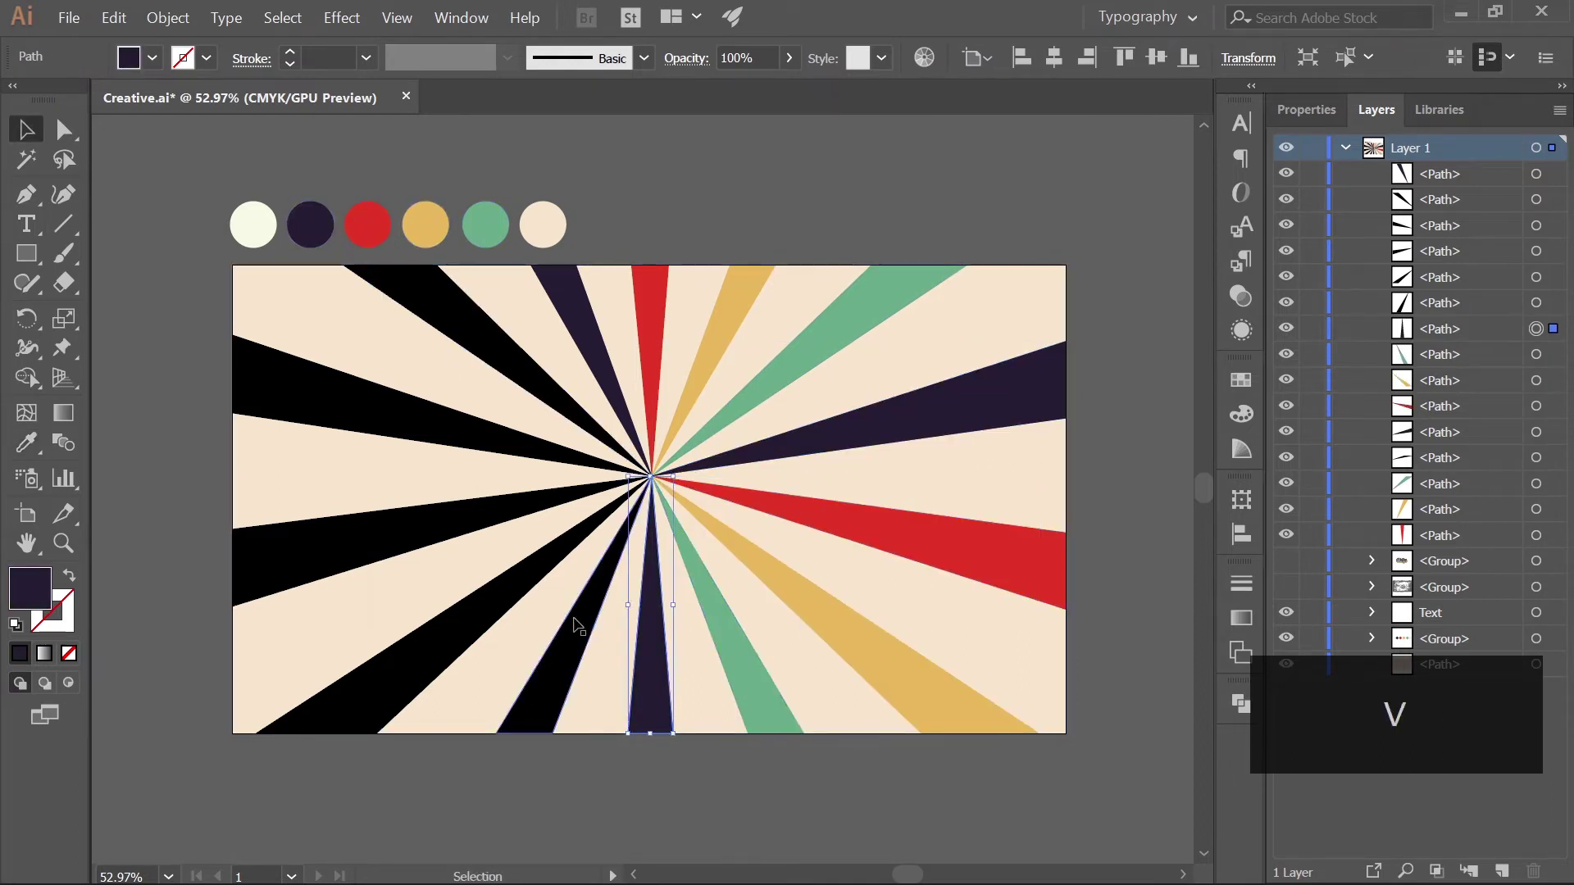
Step: Fill the ray just left of the bottom vertical one with the swatch red and the diagonal lower-left ray with yellow
left_click(577, 627)
key("i")
left_click(367, 224)
key("v")
left_click(410, 656)
key("i")
left_click(426, 224)
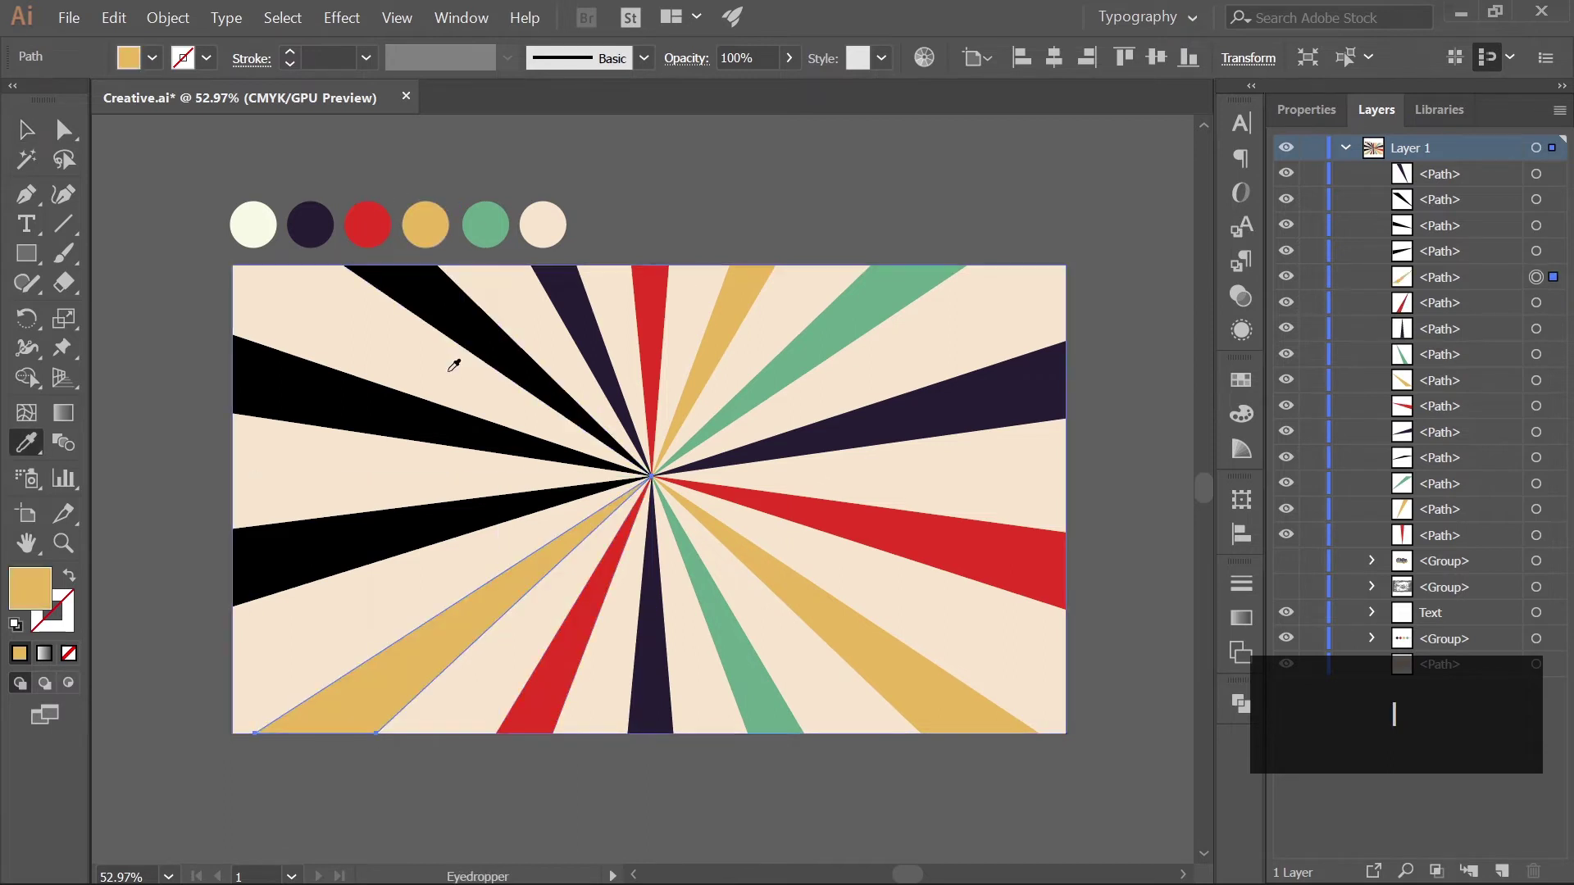
key("v")
Step: Fill the ray just below the left horizontal with the swatch green and the ray just above it with dark navy
left_click(410, 529)
key("i")
left_click(485, 225)
key("v")
left_click(362, 422)
key("i")
left_click(310, 225)
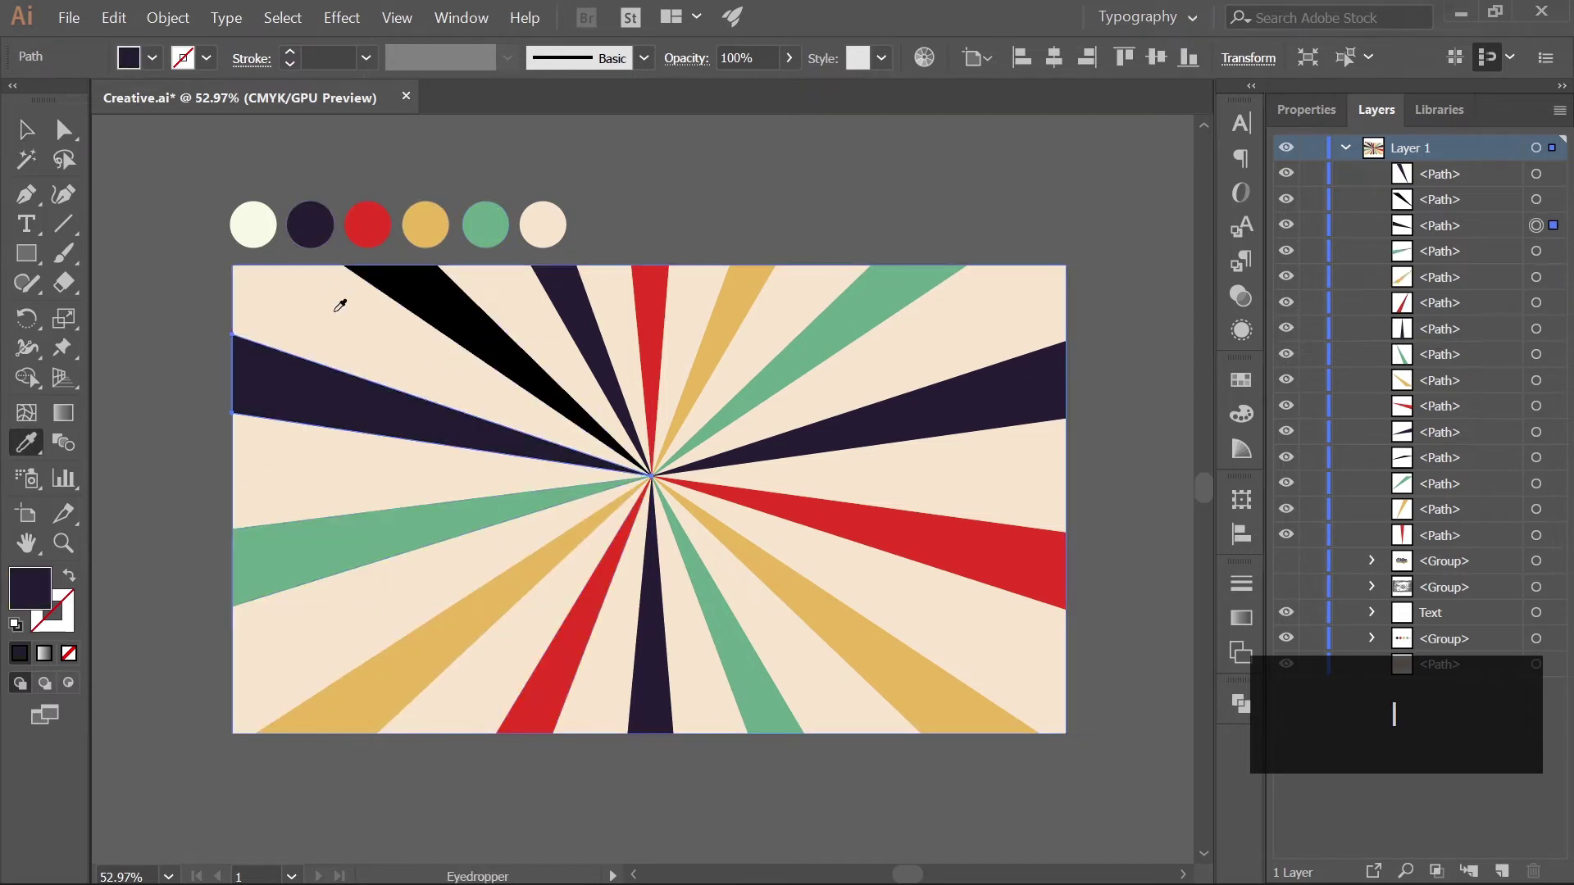
key("v")
Step: Fill the remaining black diagonal upper-left ray with the swatch red and deselect it
left_click(457, 317)
key("i")
left_click(367, 225)
key("v")
left_click(200, 175)
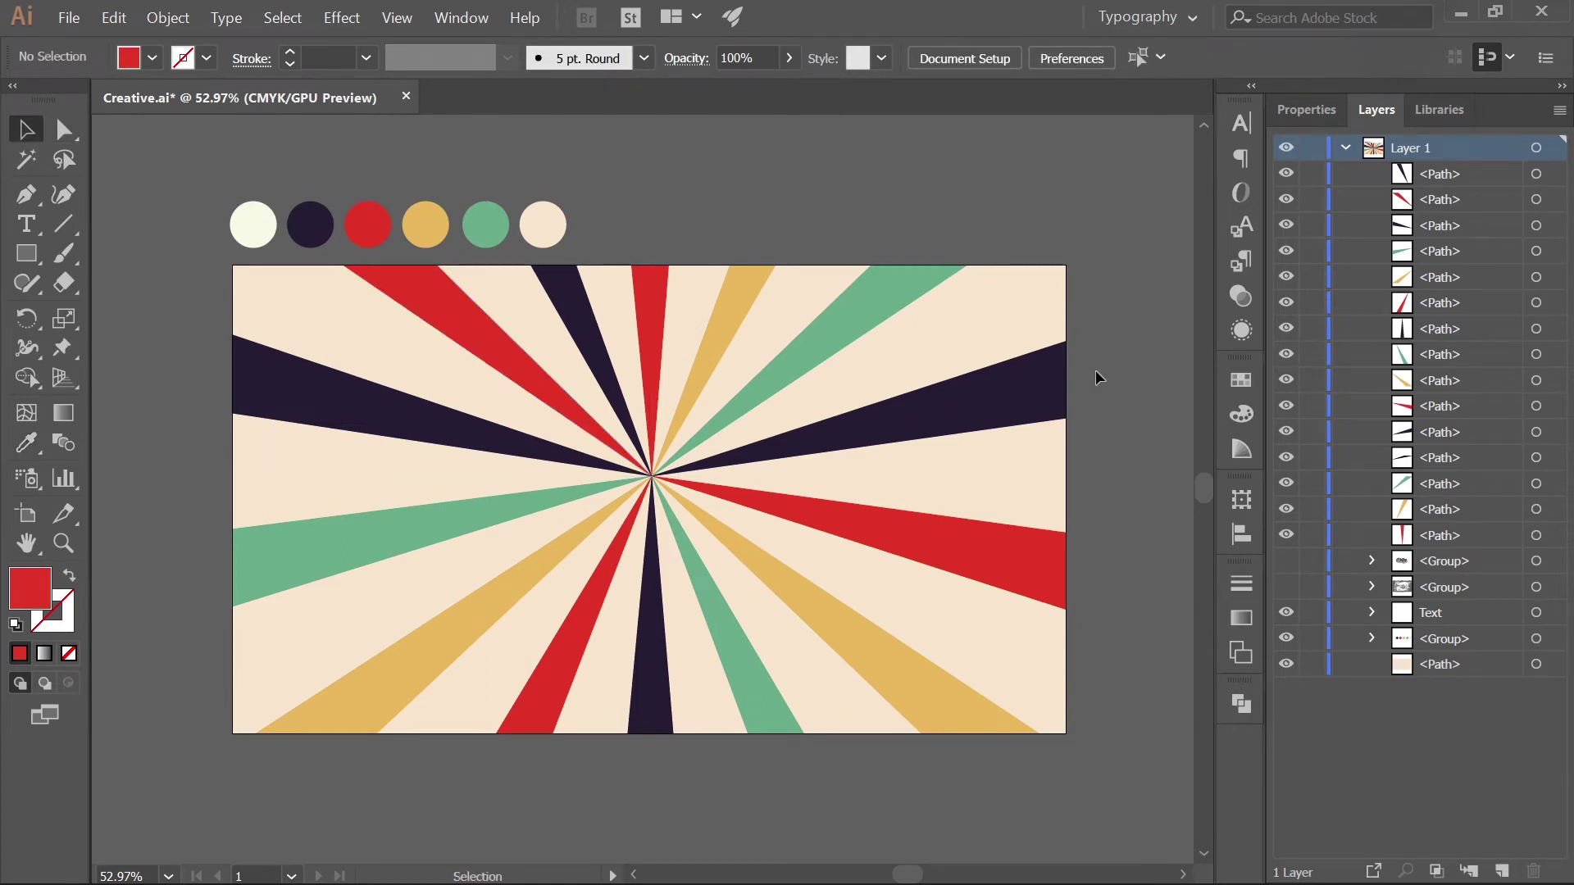
Step: With the peach background locked and the colour swatches hidden, select all the rays and group them
left_click(1313, 664)
left_click(1285, 639)
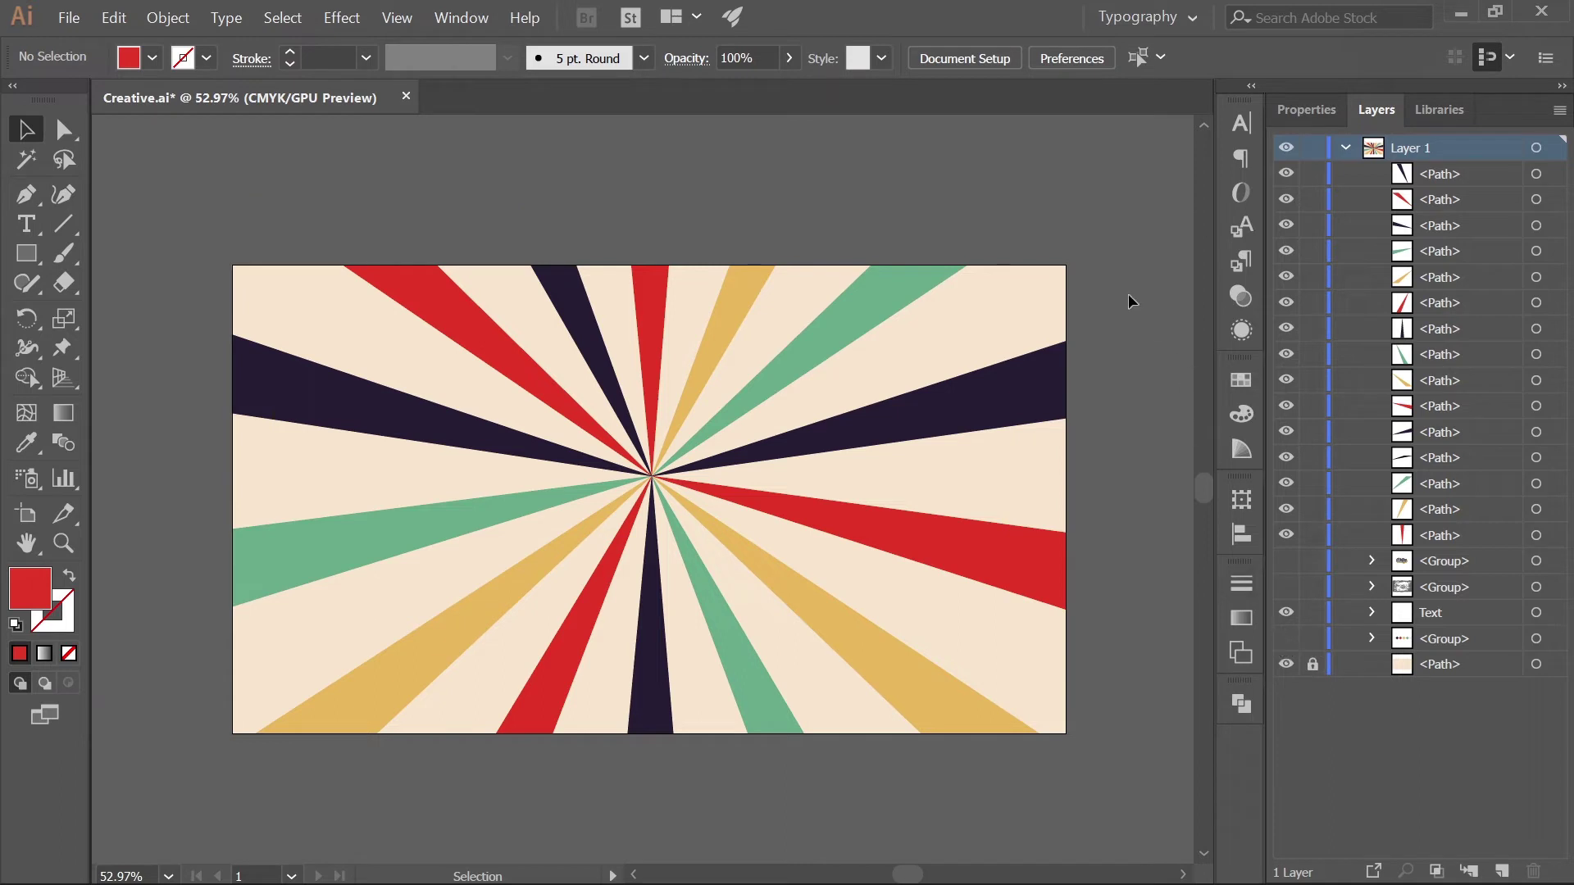
key("ctrl+a")
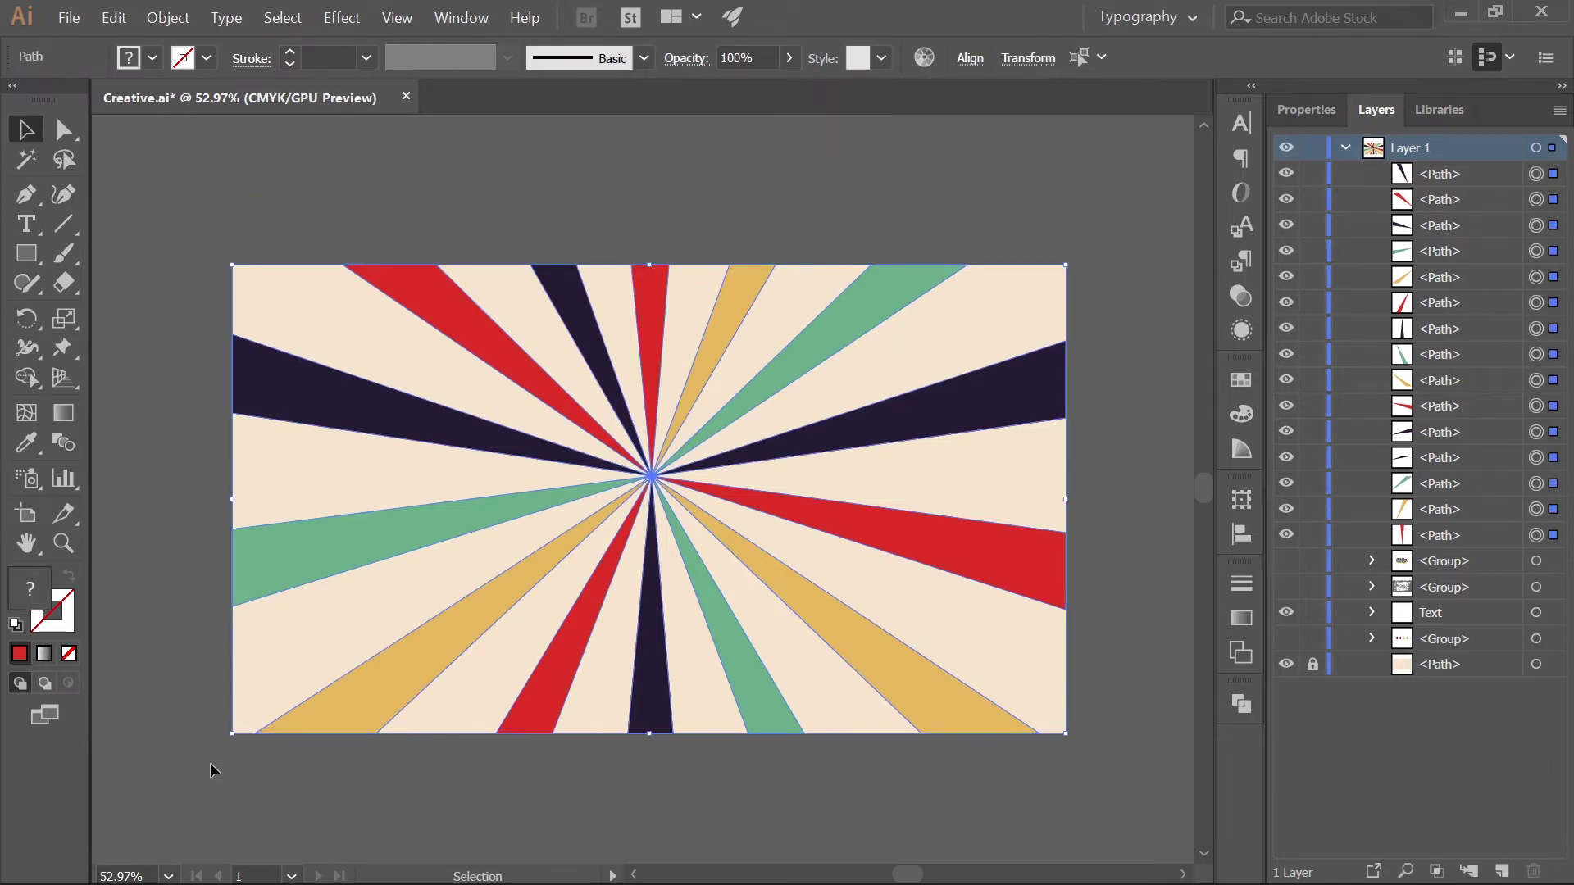
key("ctrl+g")
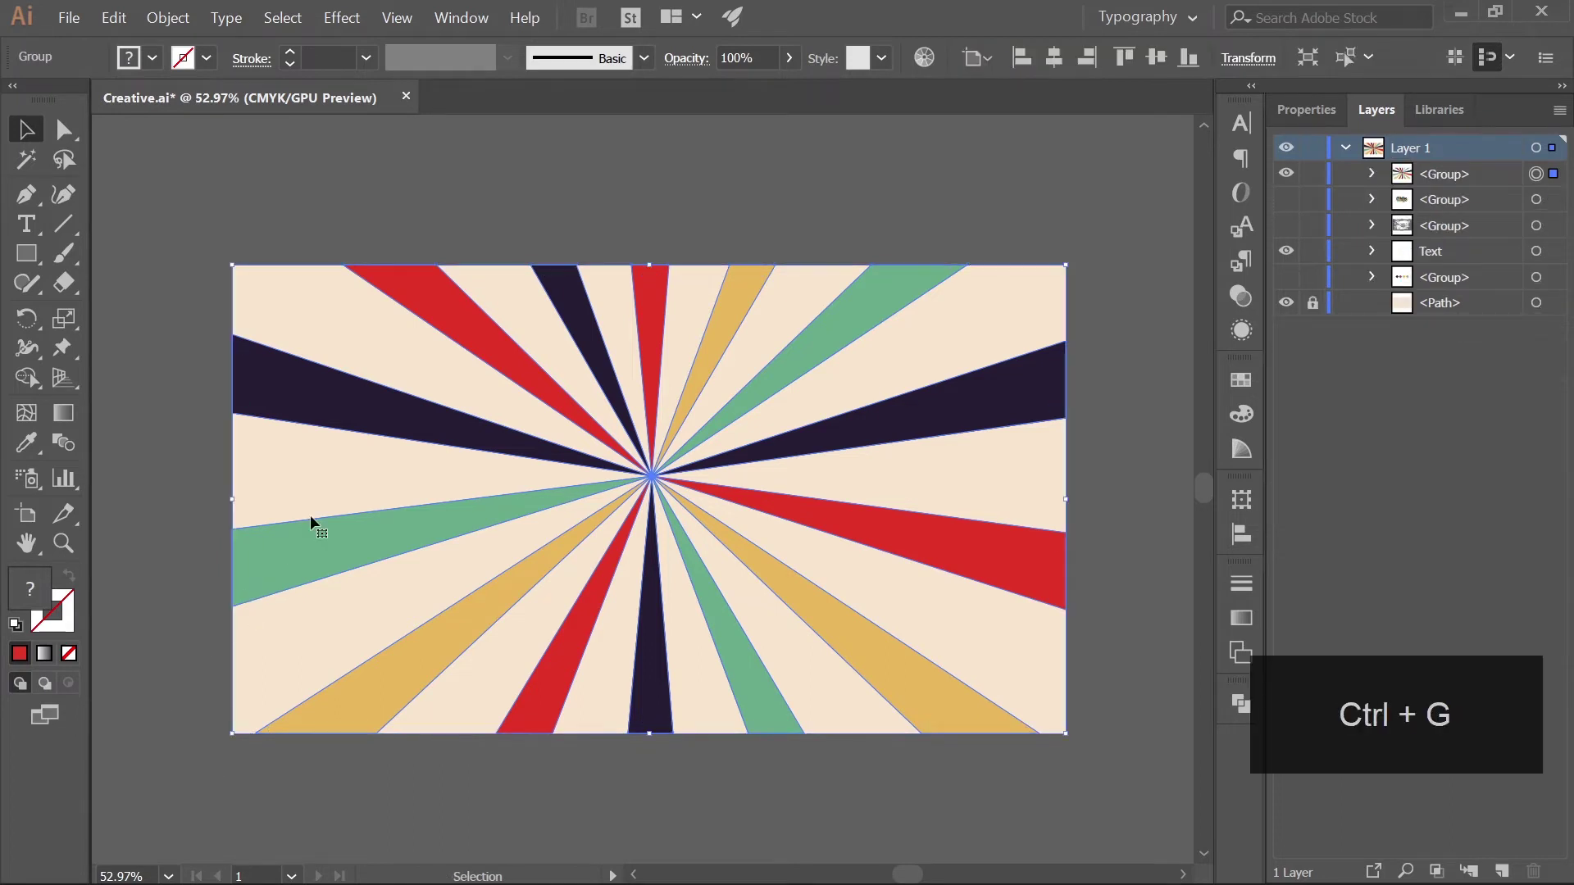
Step: Apply a horizontal Twist warp with a 26% bend to the ray group, and deselect it
left_click(339, 18)
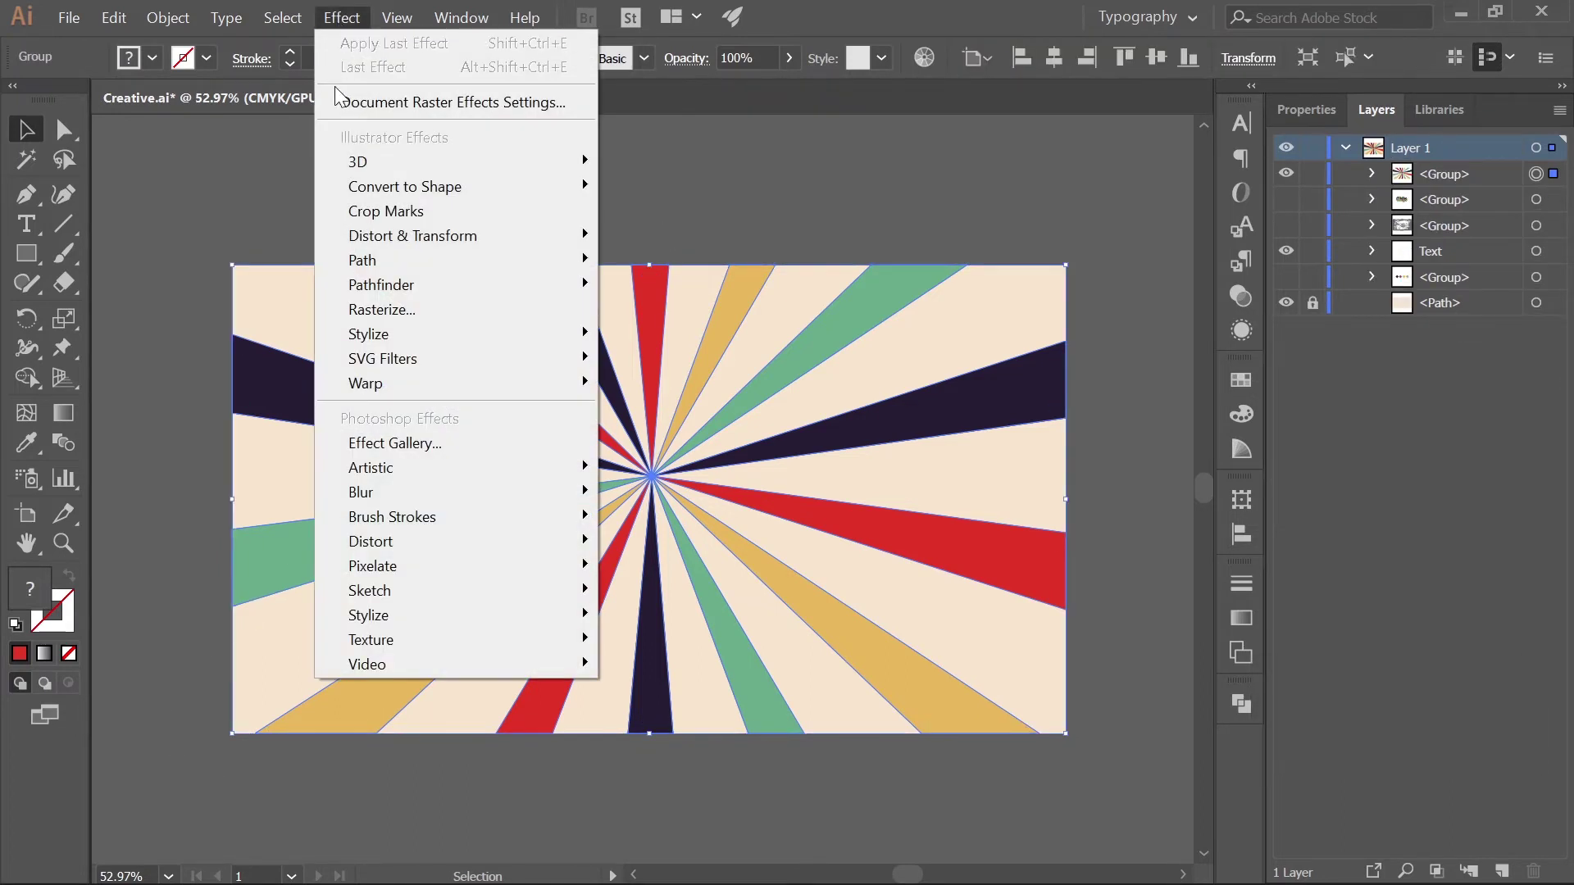
mouse_move(384, 382)
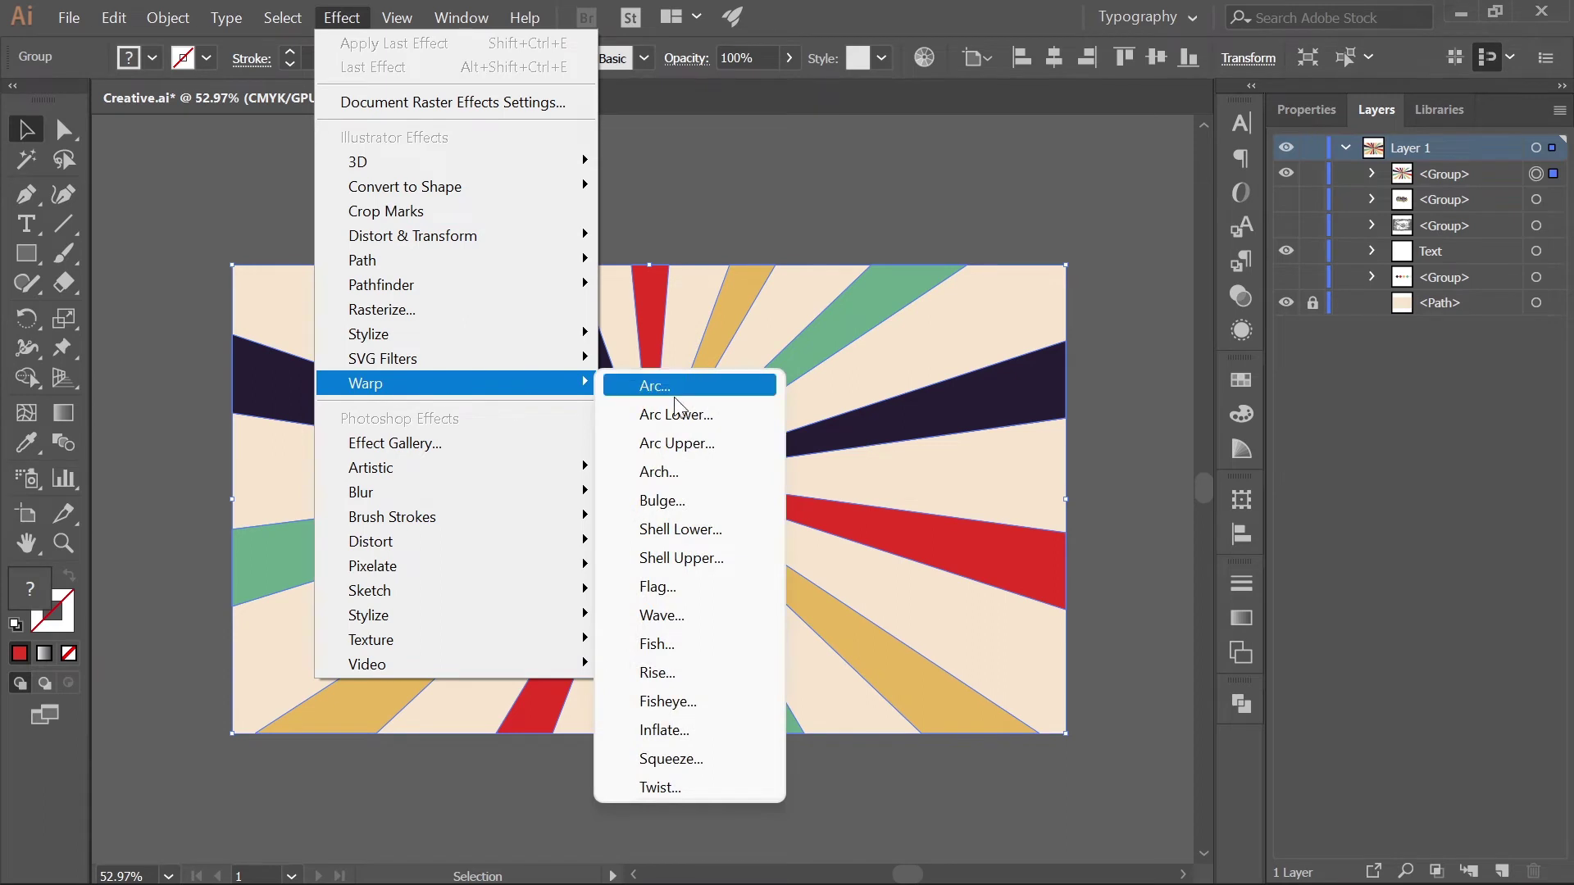
left_click(660, 788)
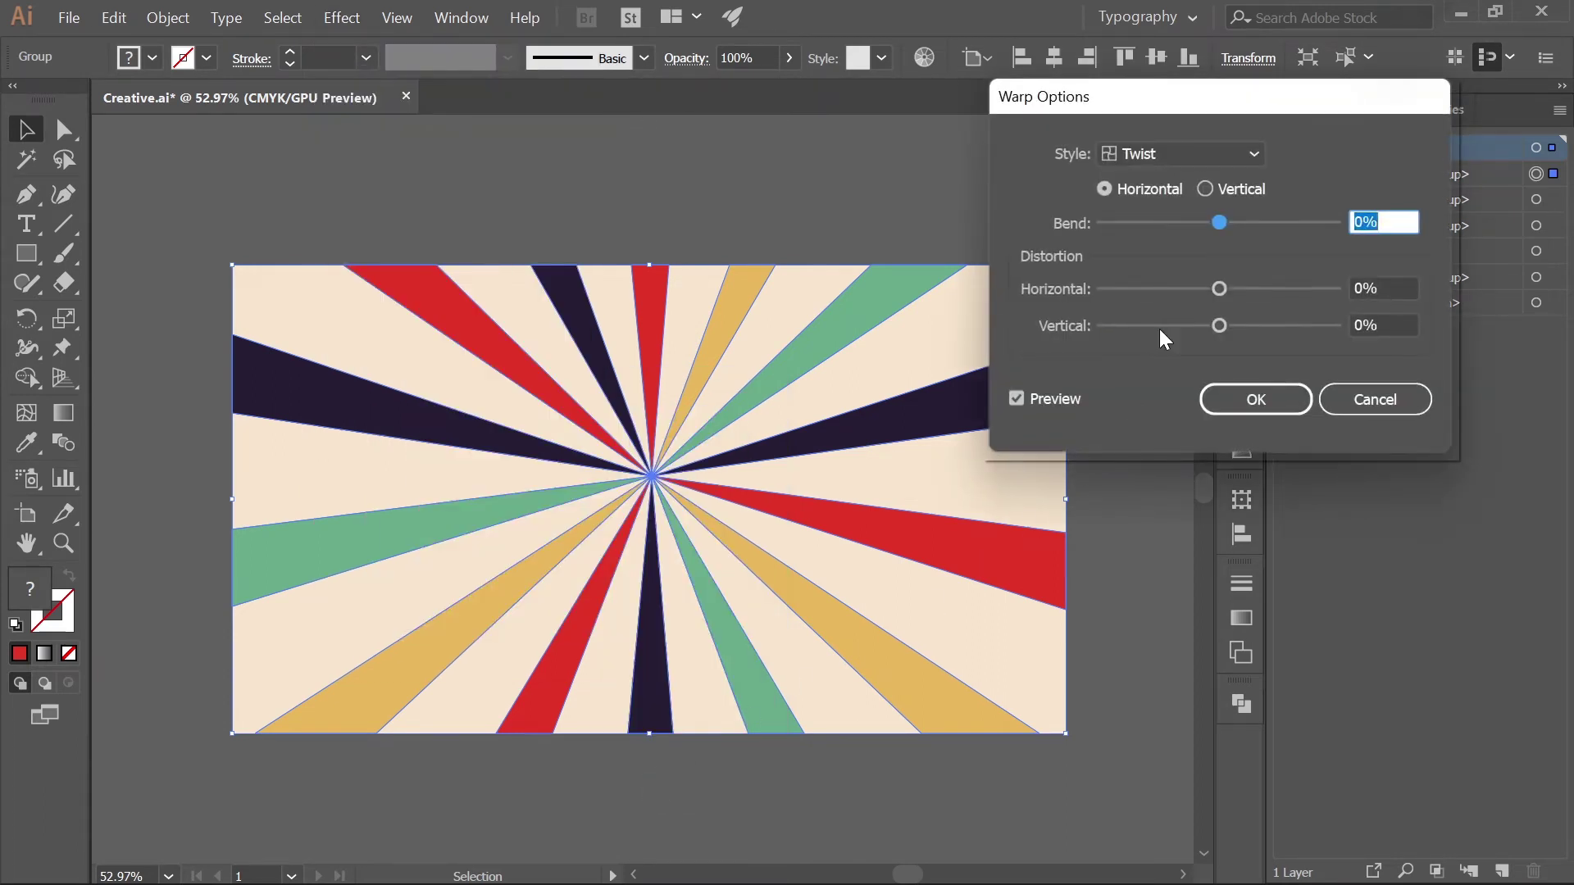
left_click_drag(1185, 123, 1161, 293)
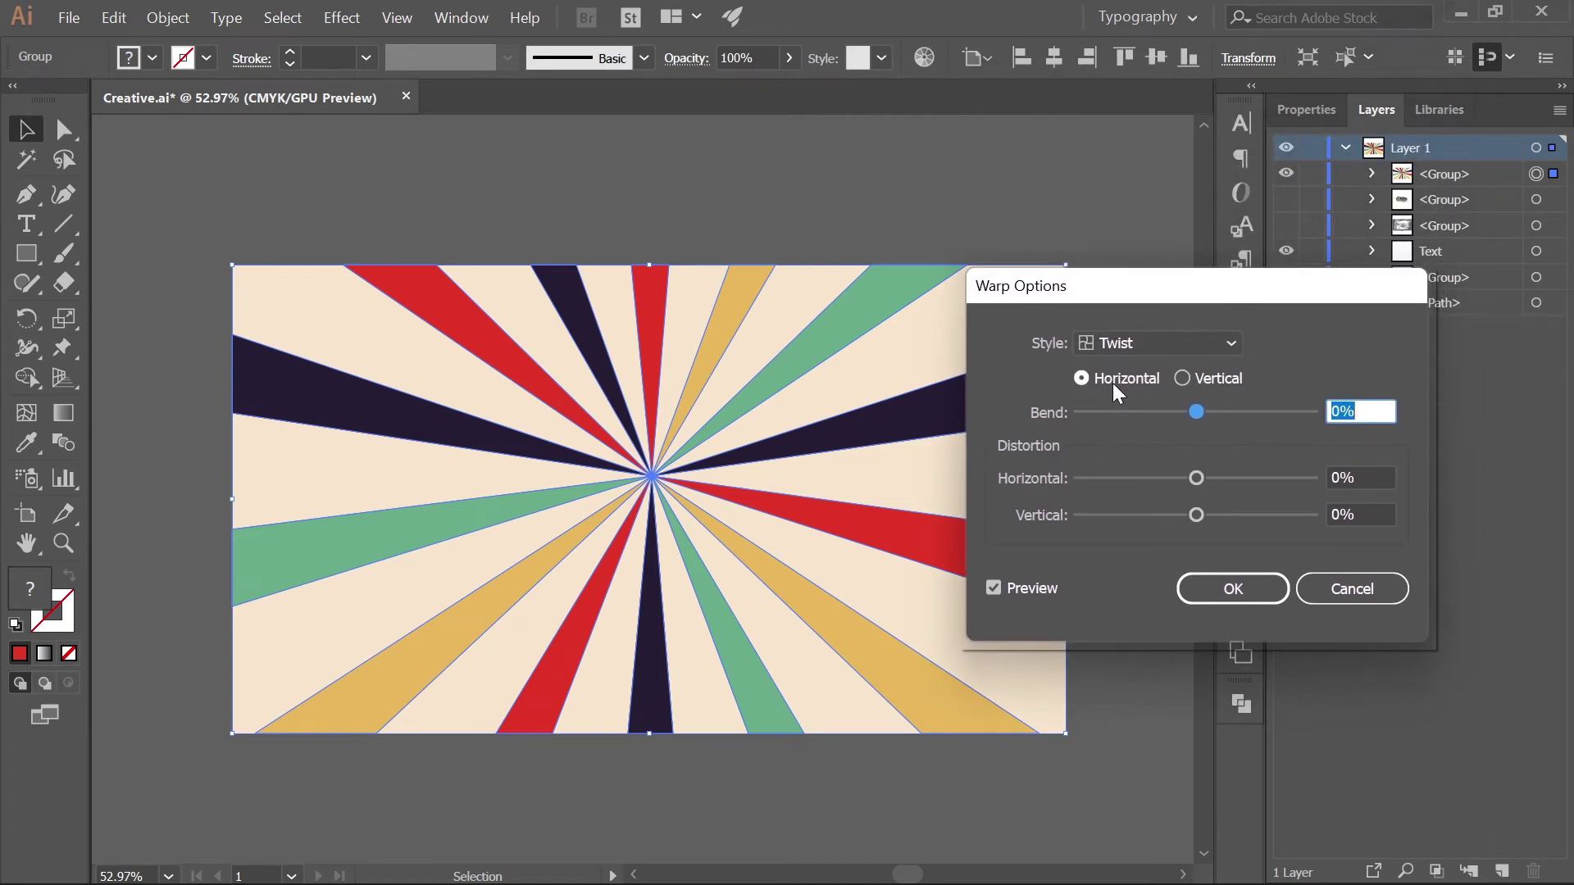
mouse_move(1202, 408)
left_mouse_down()
mouse_move(1251, 414)
mouse_move(1227, 407)
left_mouse_up()
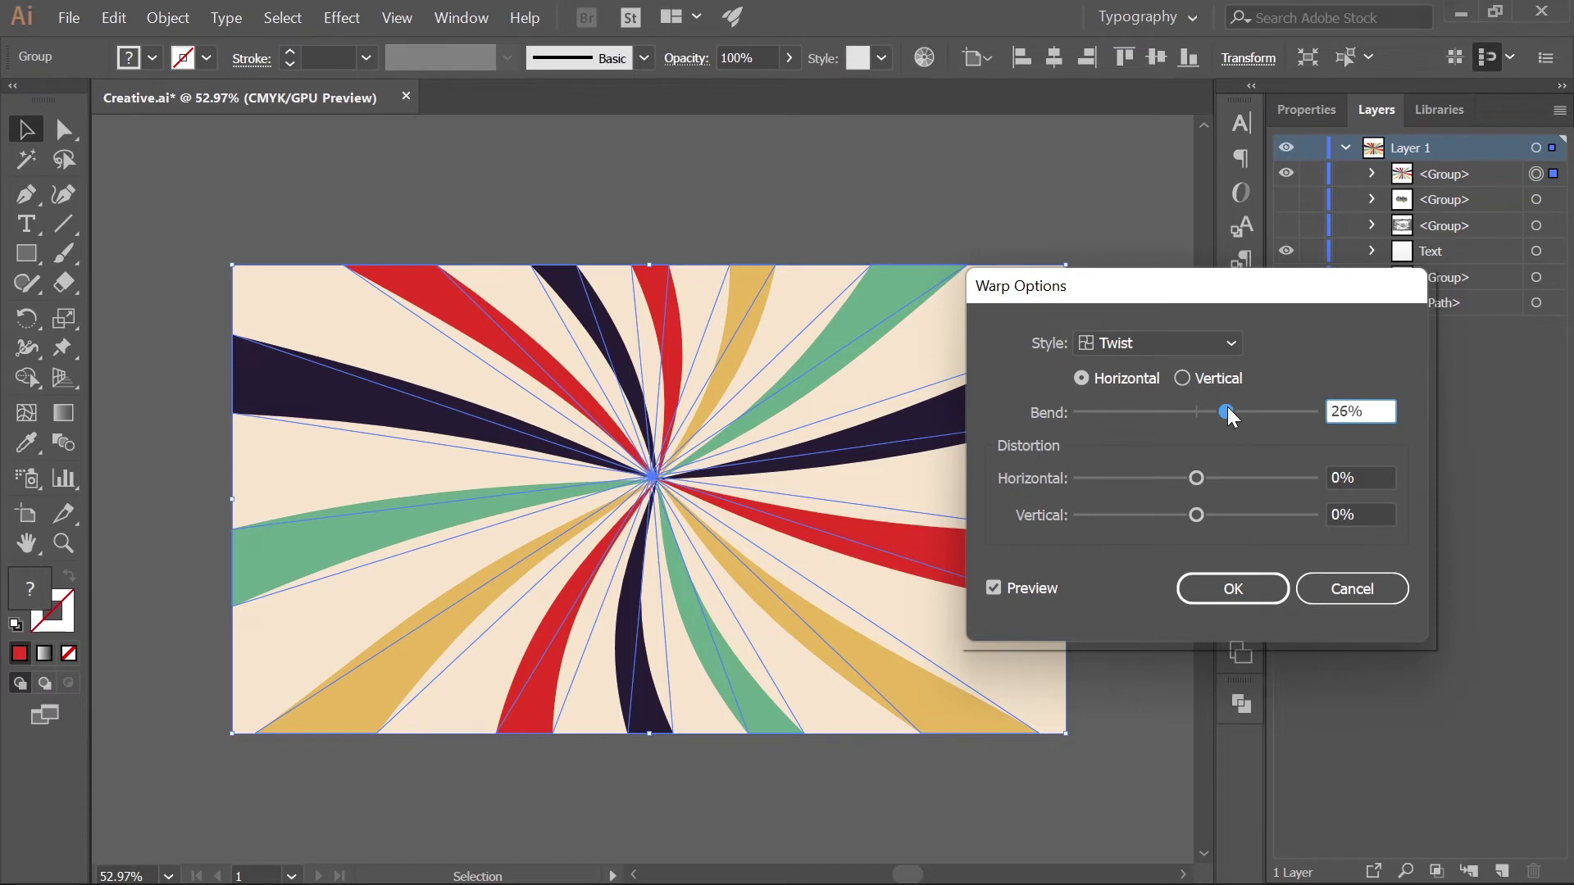
left_click(1237, 588)
left_click(1161, 549)
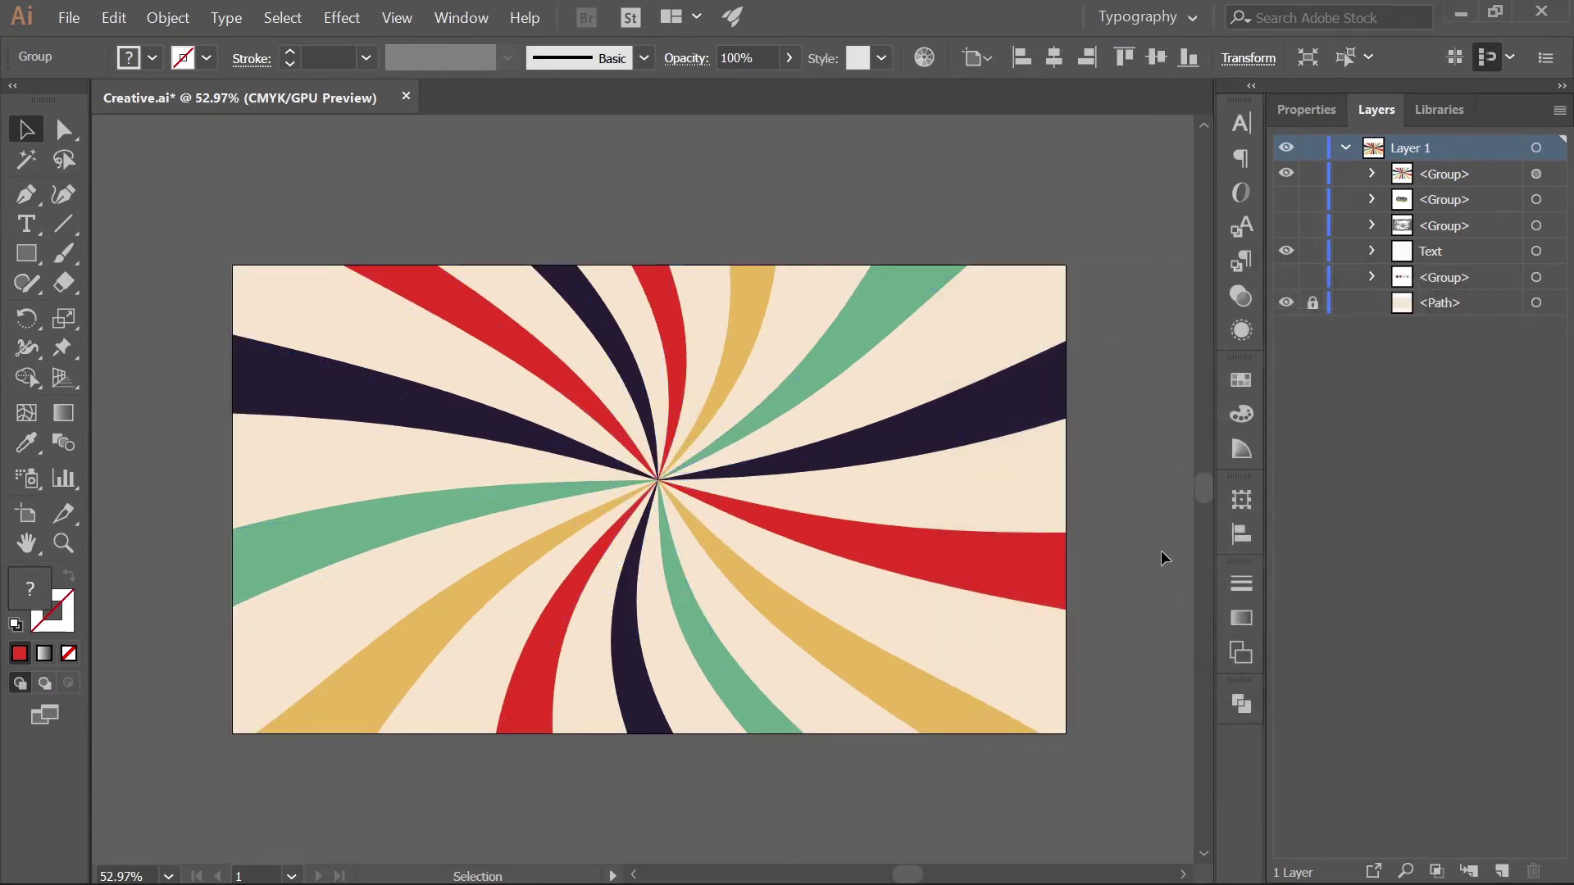
Step: Set the opacity of the twisted ray group to 85%
left_click(1308, 112)
left_click(1002, 422)
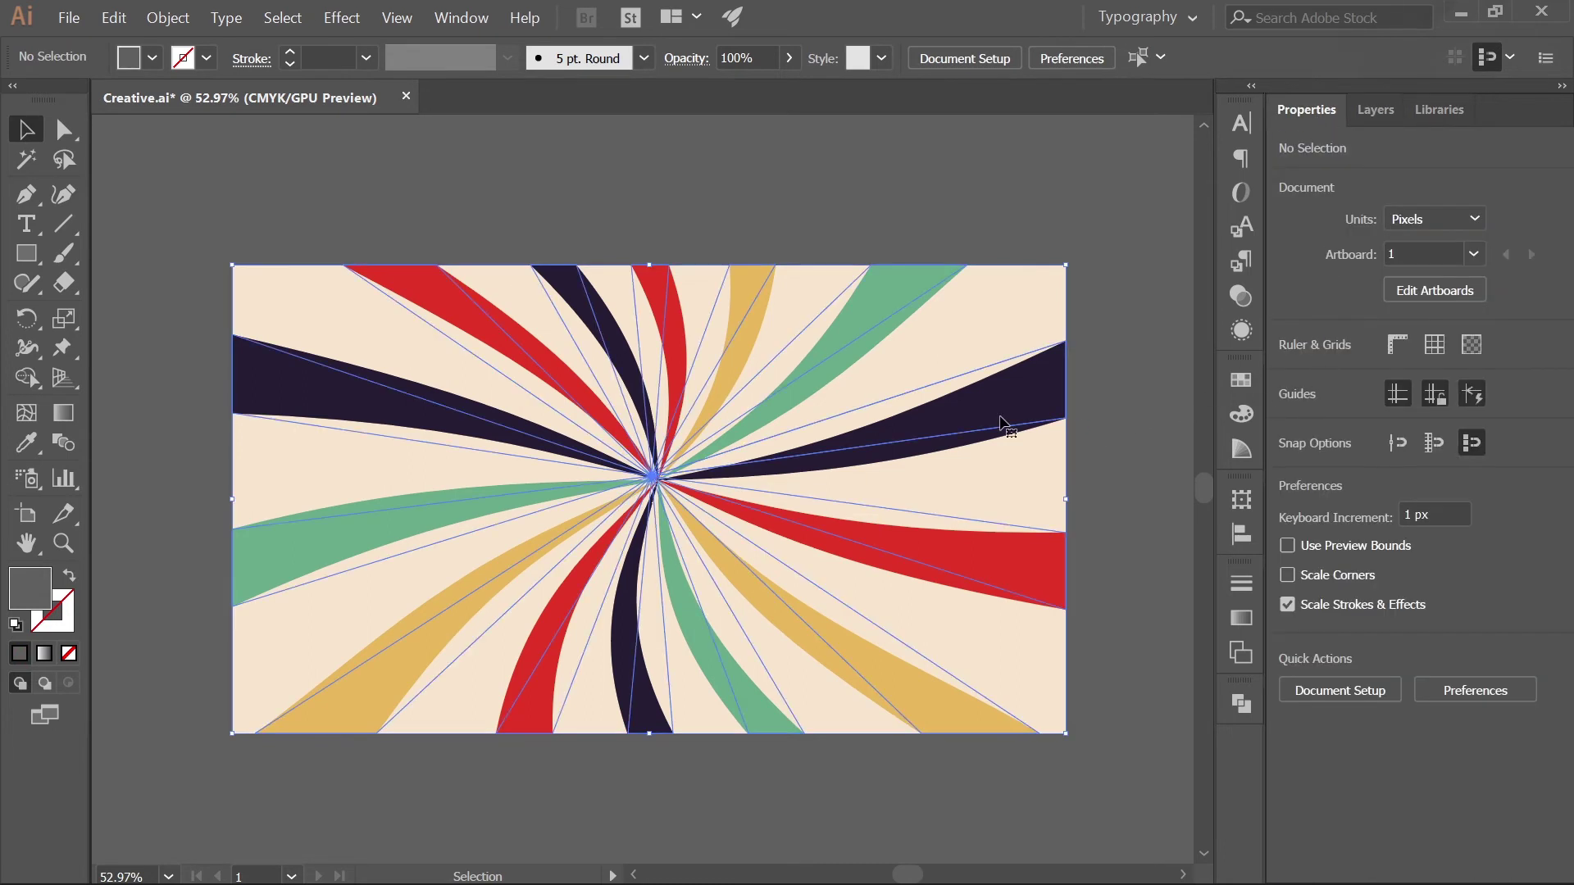
left_click(1441, 451)
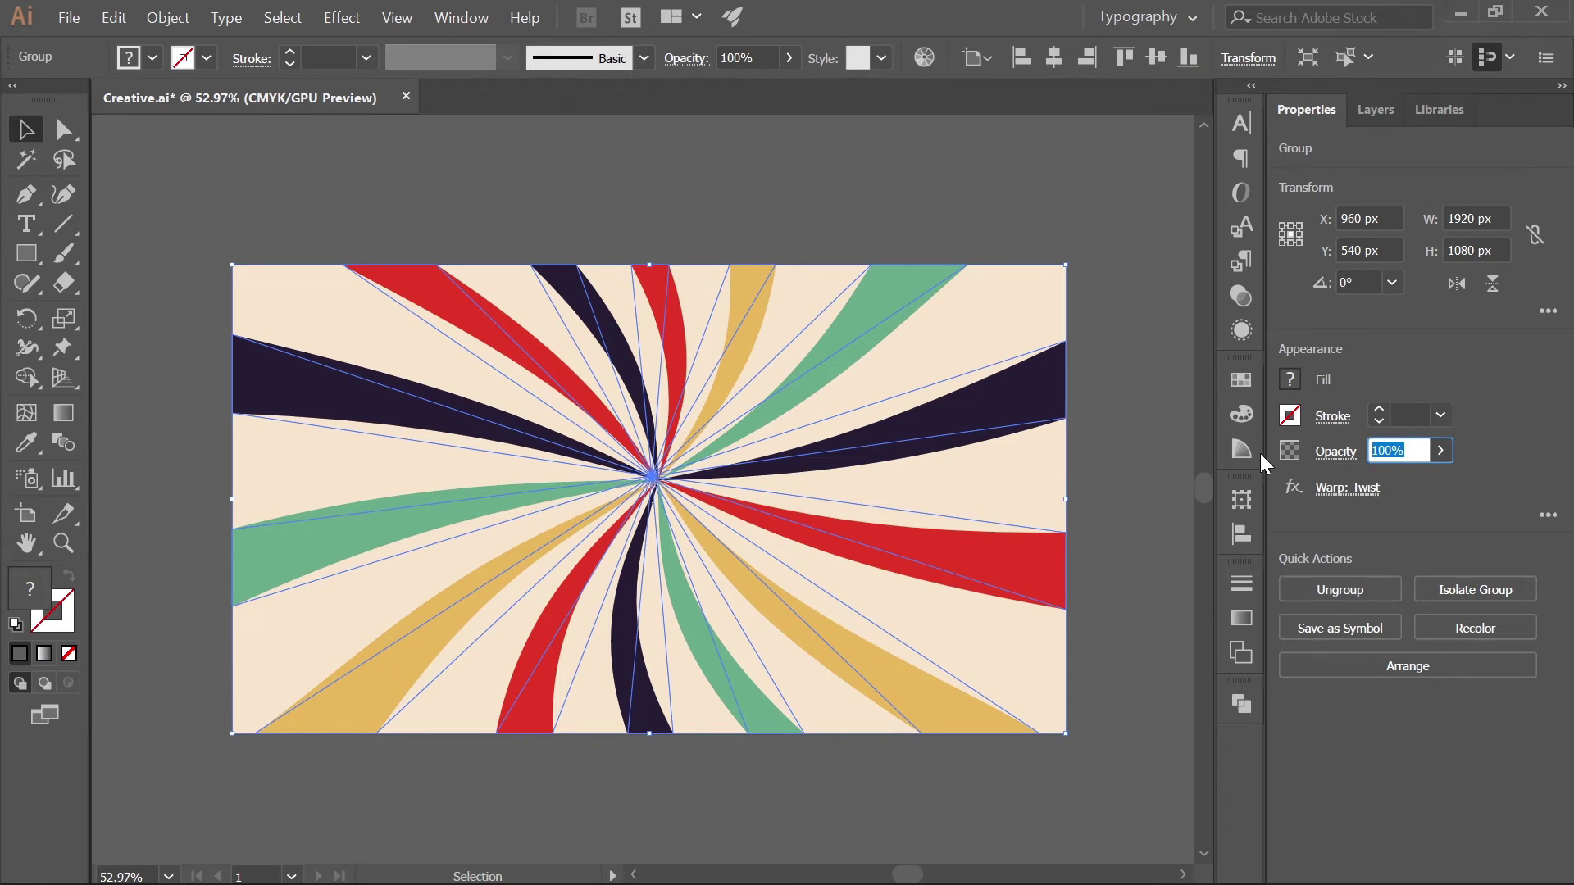
type("85")
key("Return")
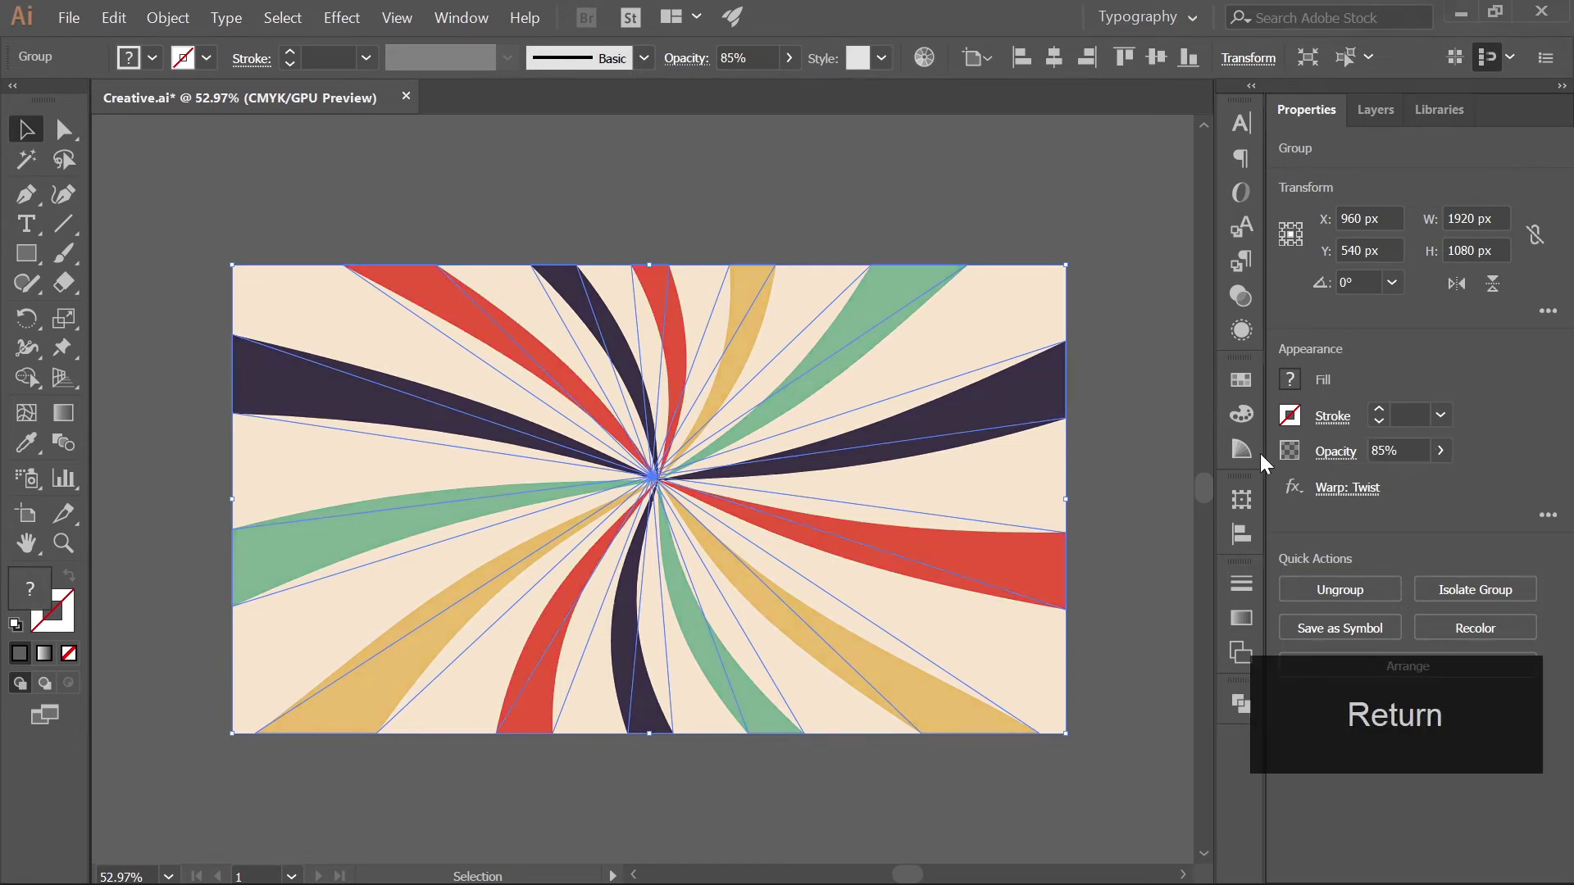
Step: Unhide the "Design" lettering and grunge texture groups, and bring the lettering group above the twisted rays
left_click(1377, 122)
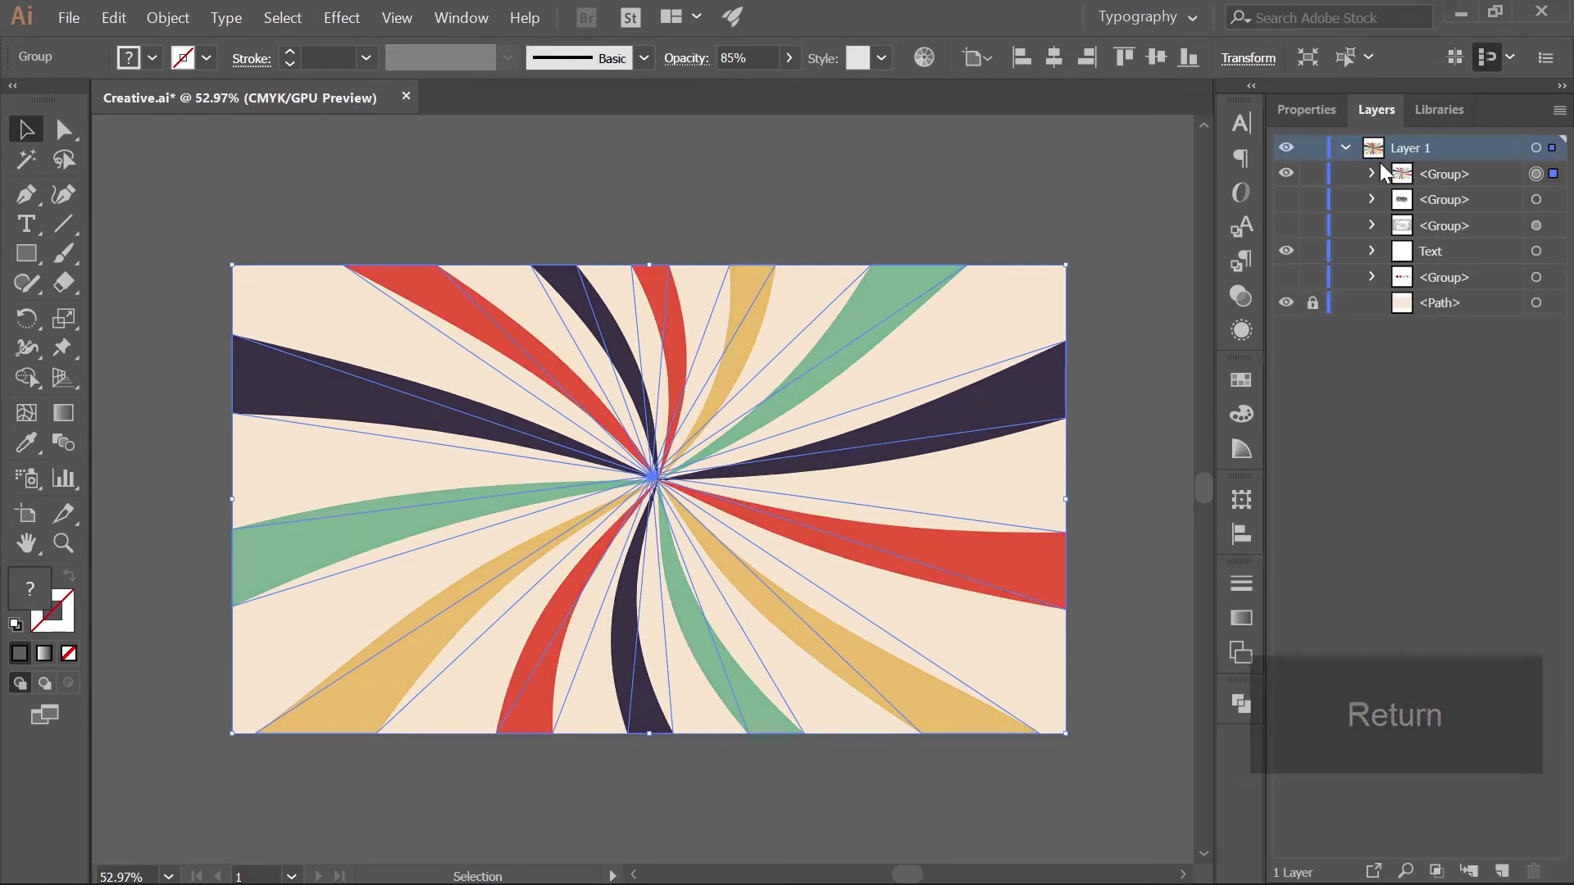
left_click(1286, 200)
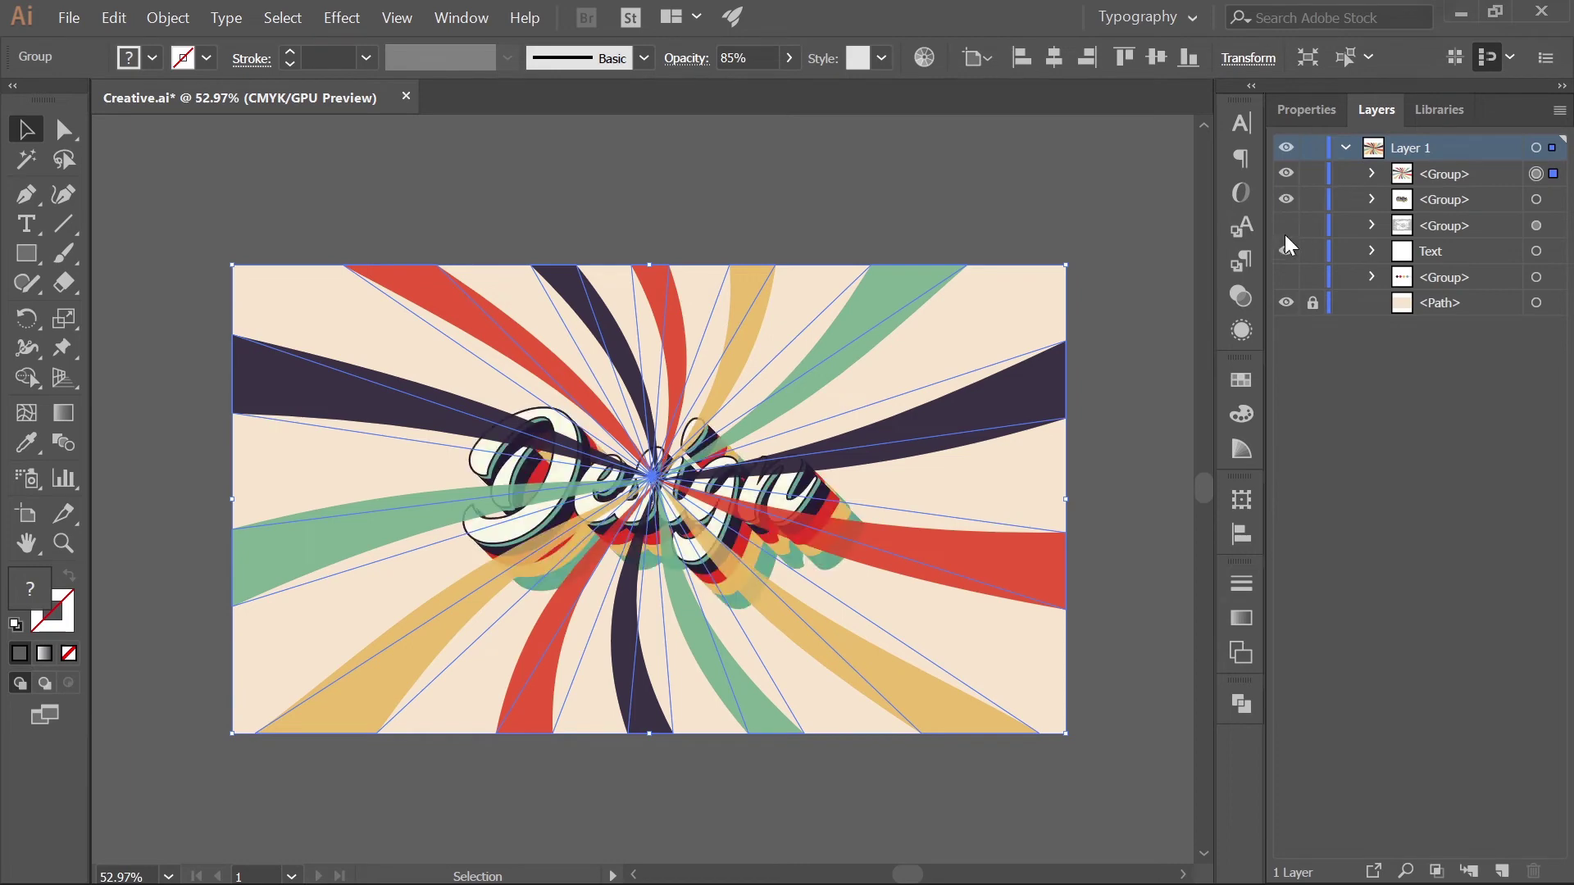
left_click(1286, 227)
left_click(1553, 200)
left_click(1552, 226, "shift")
left_click_drag(1457, 198, 1461, 165)
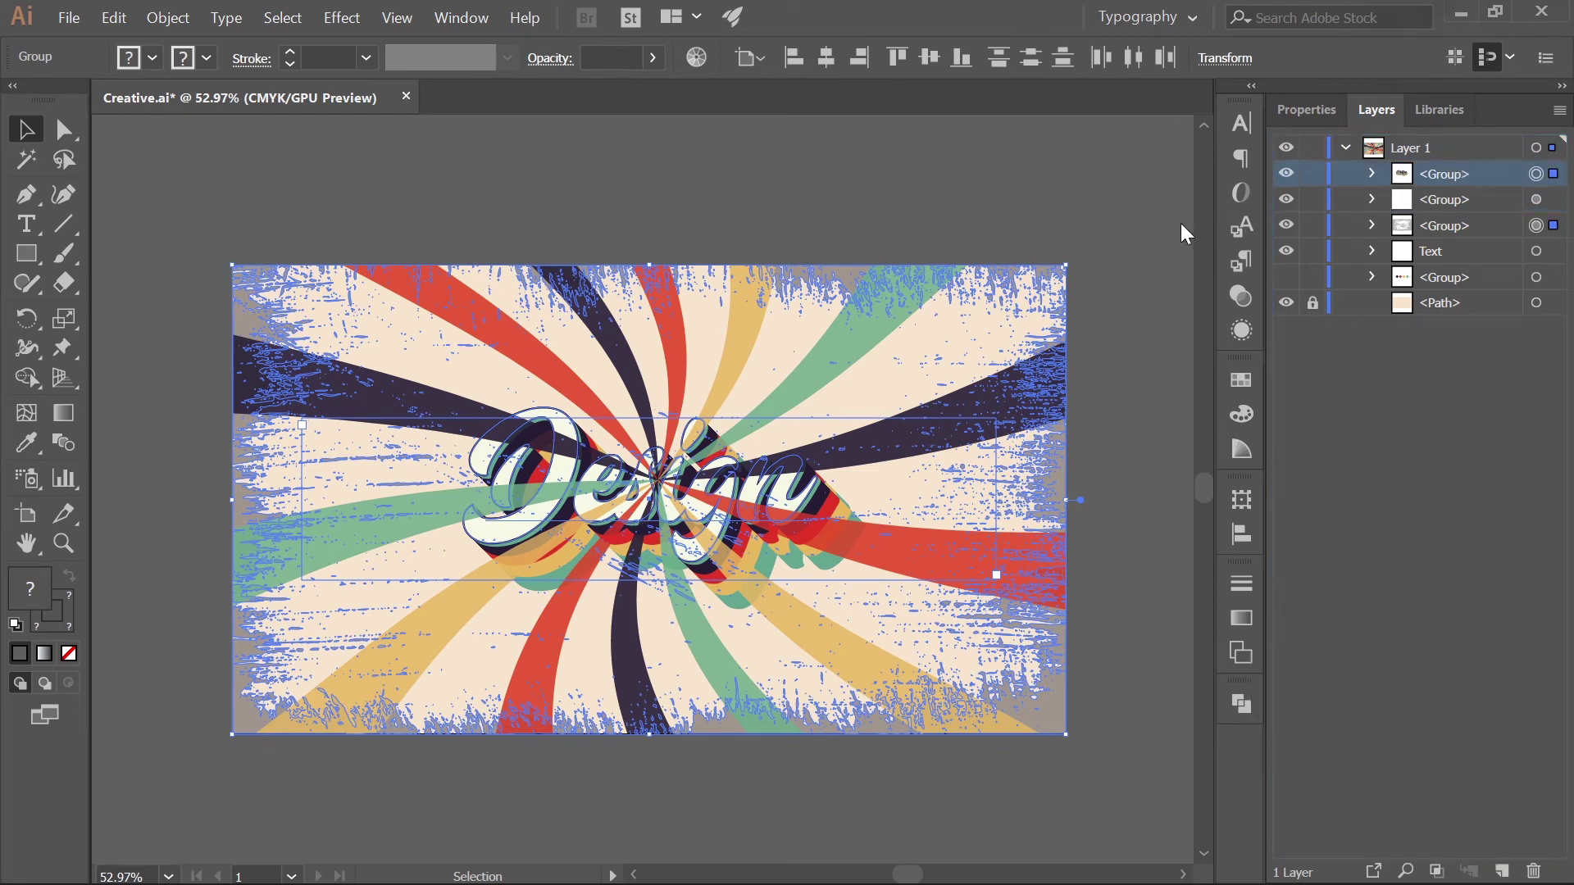
left_click(1129, 238)
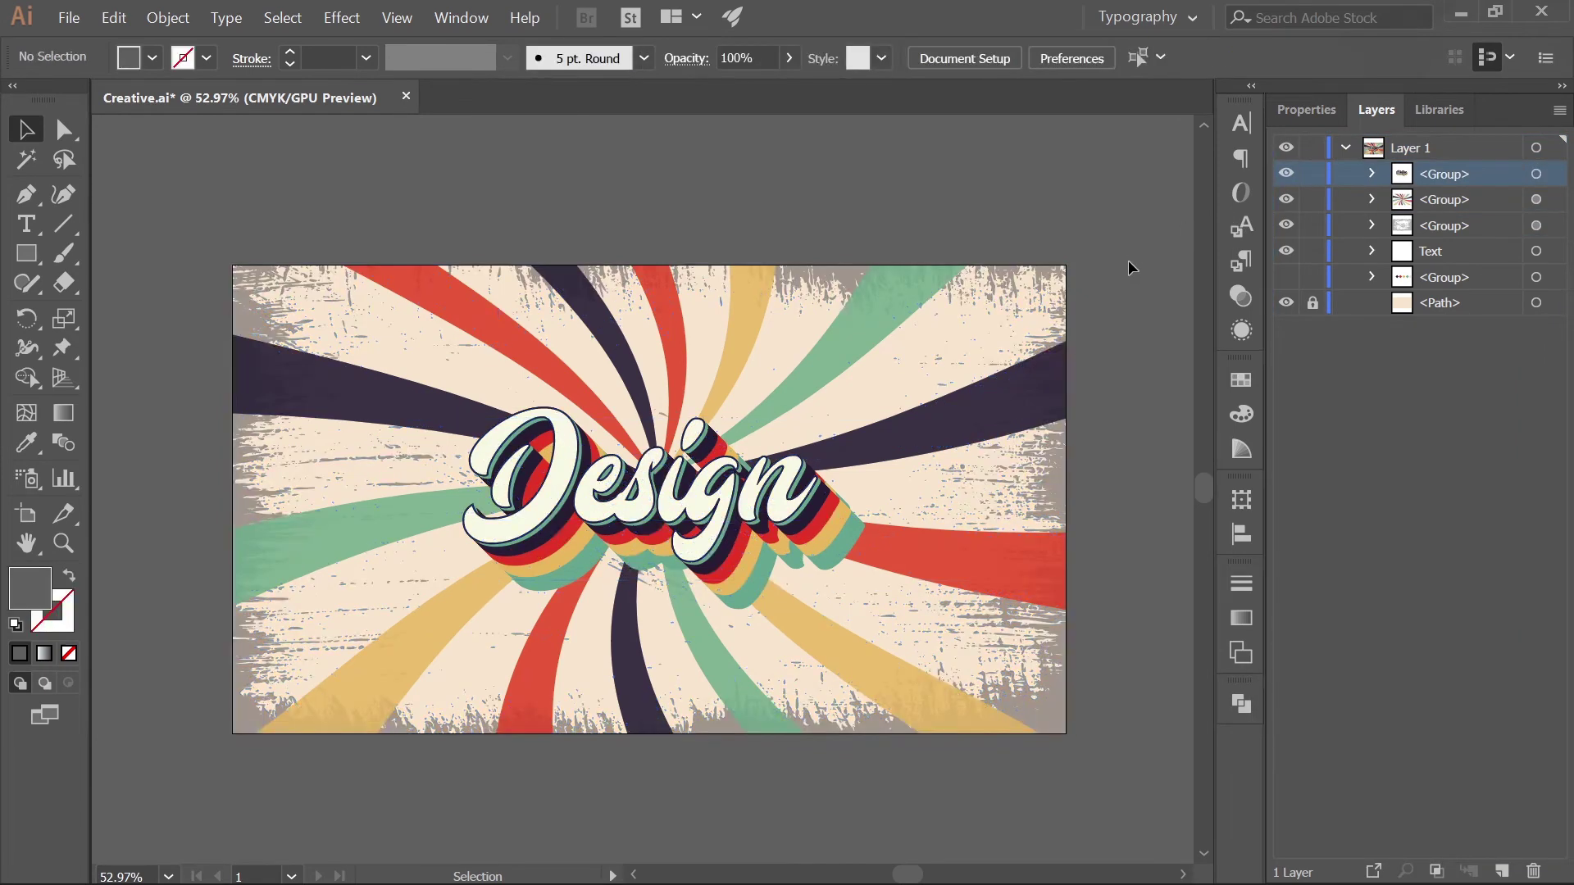
Step: Recolour the grunge texture group with the background's peach using the Eyedropper
left_click(1053, 484)
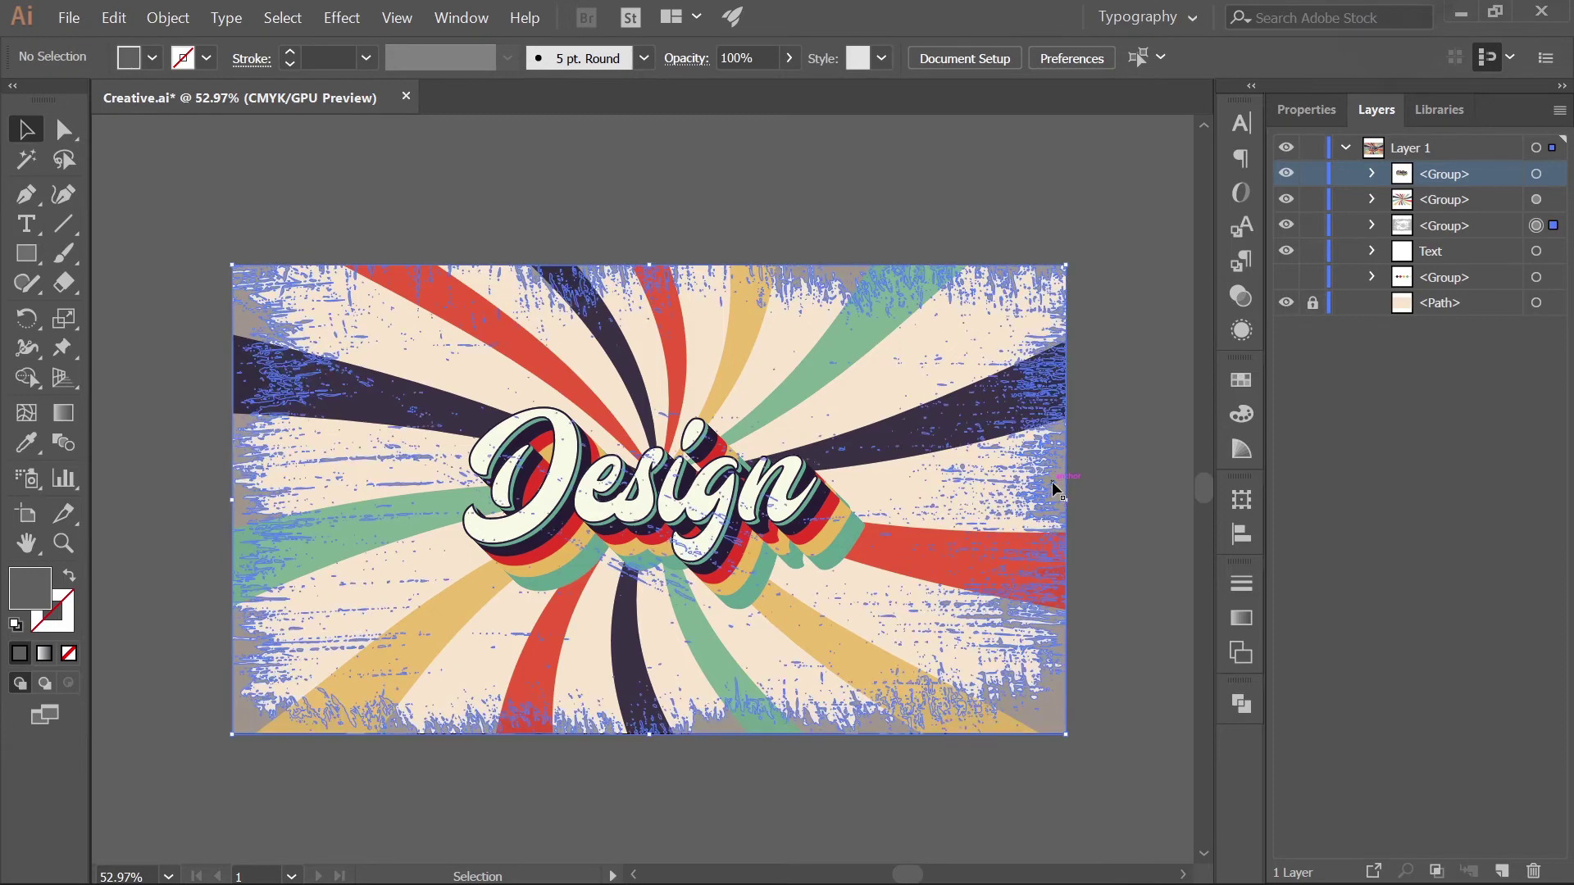
left_click(1115, 445)
left_click(1055, 491)
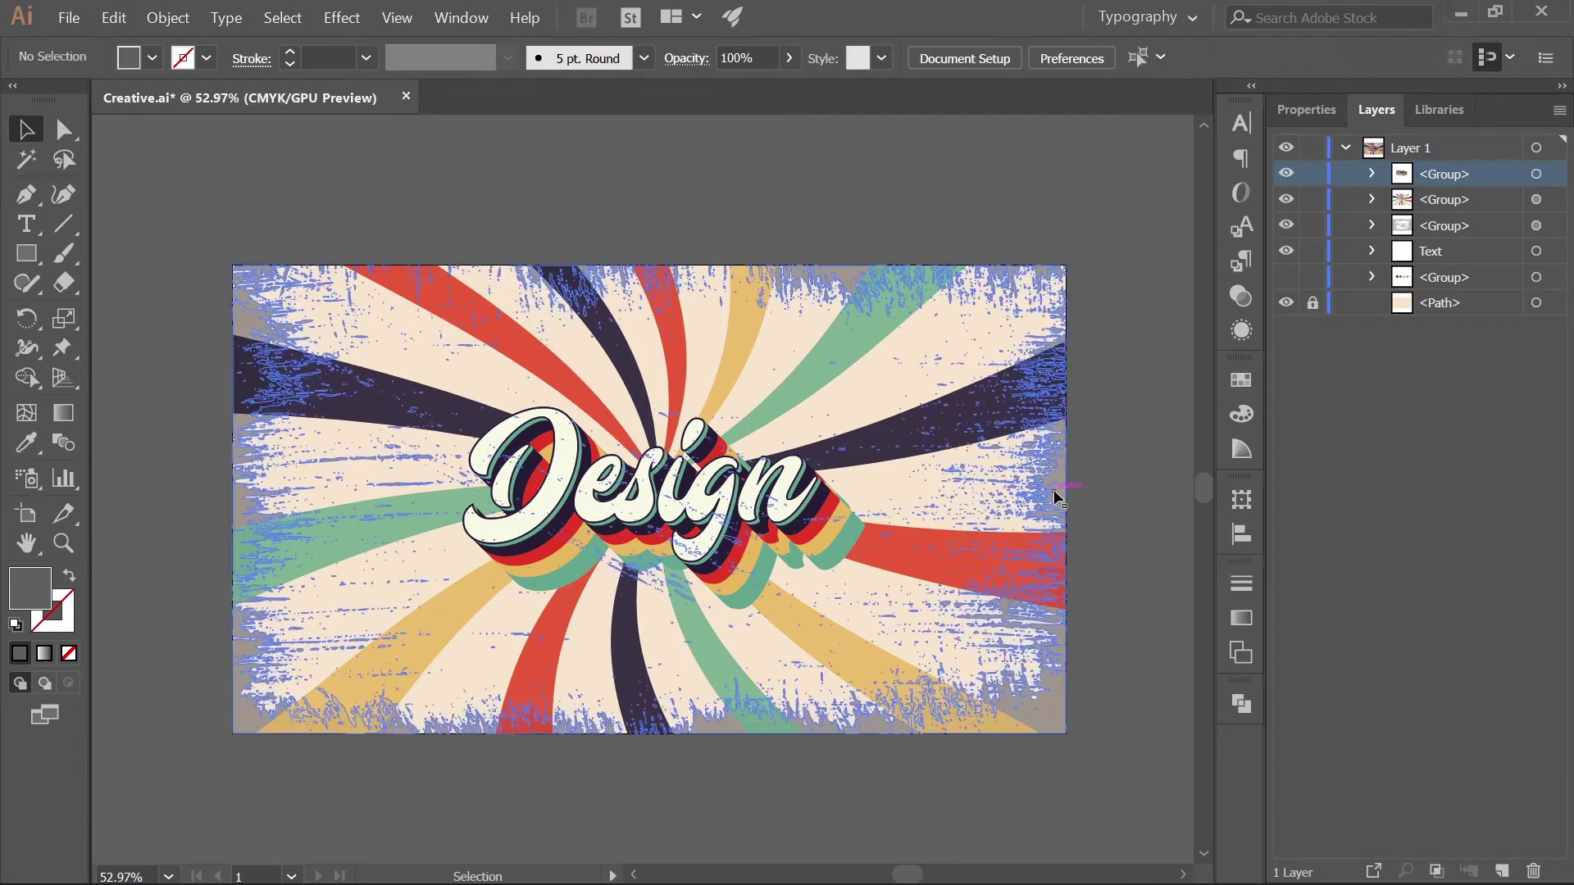
left_click(1099, 477)
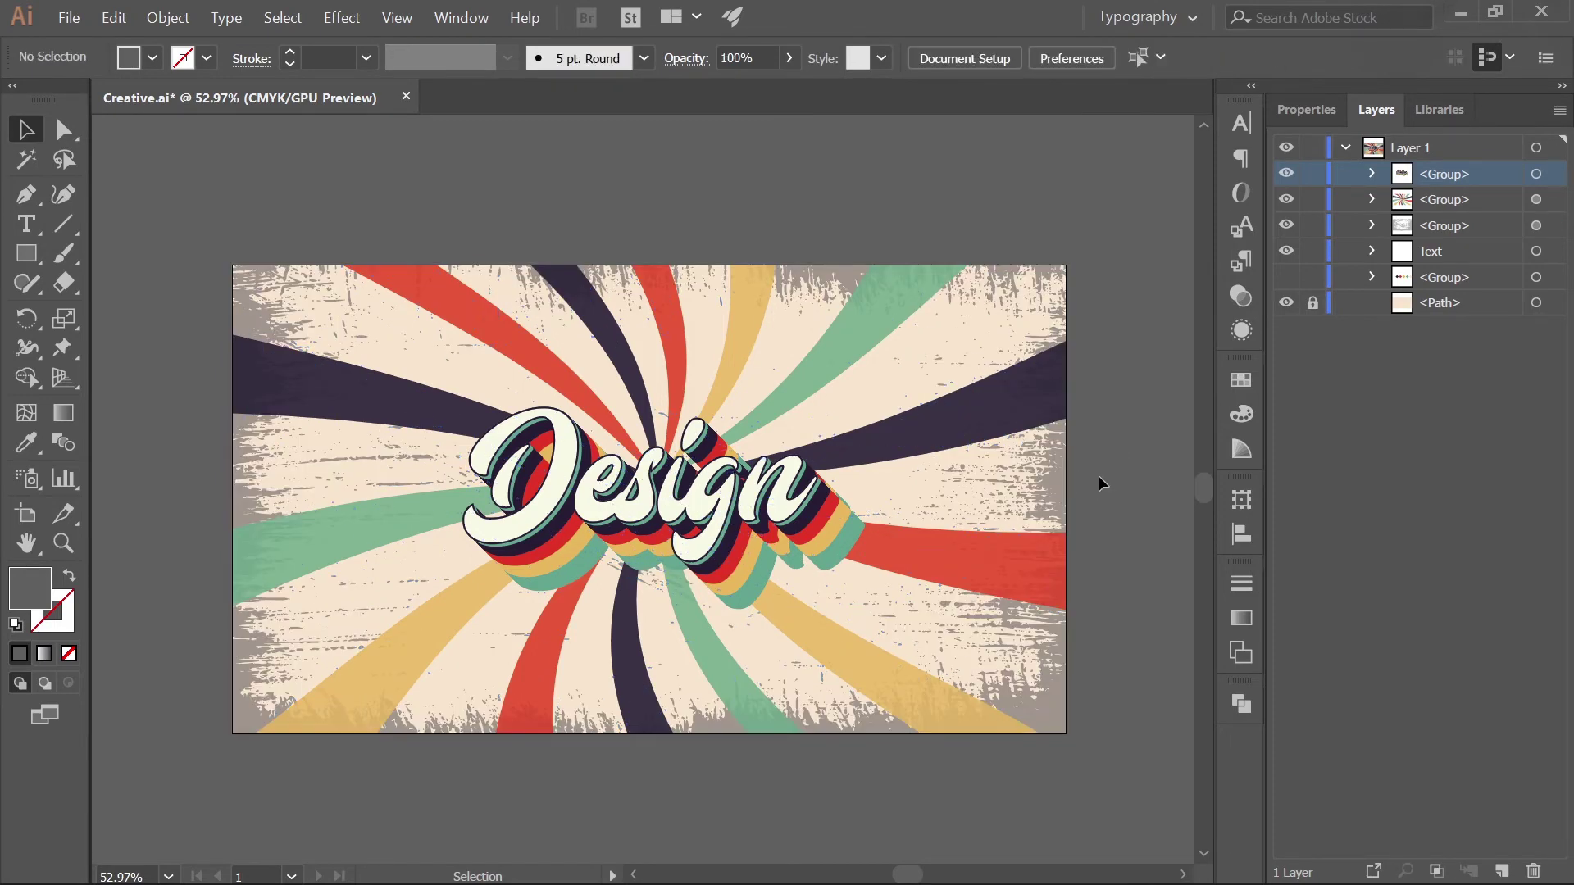
left_click(1065, 484)
key("i")
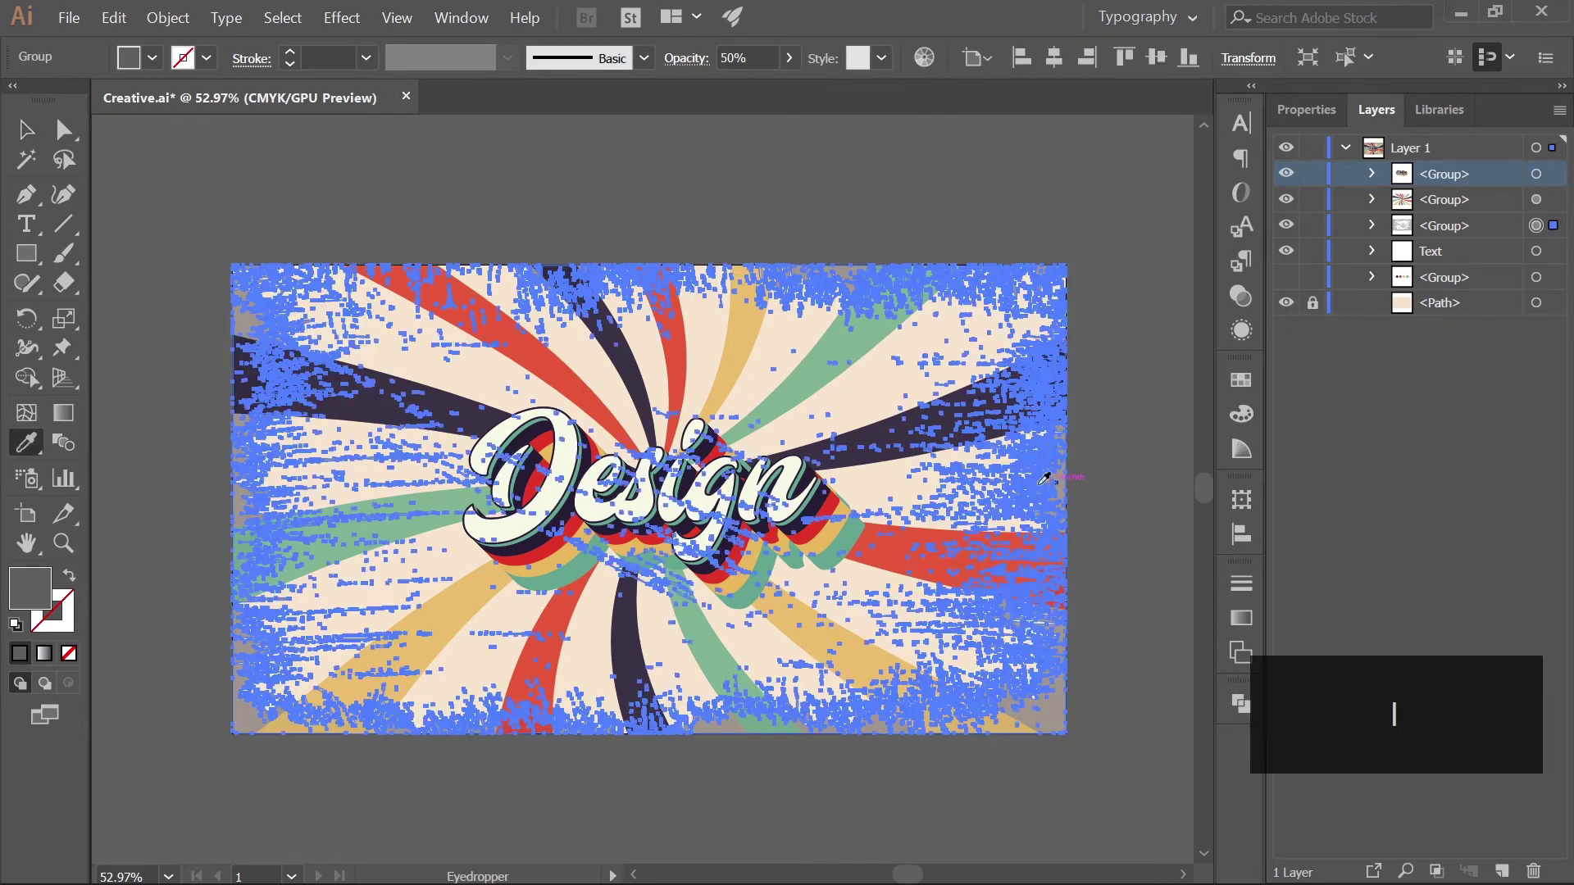
left_click(876, 378)
key("v")
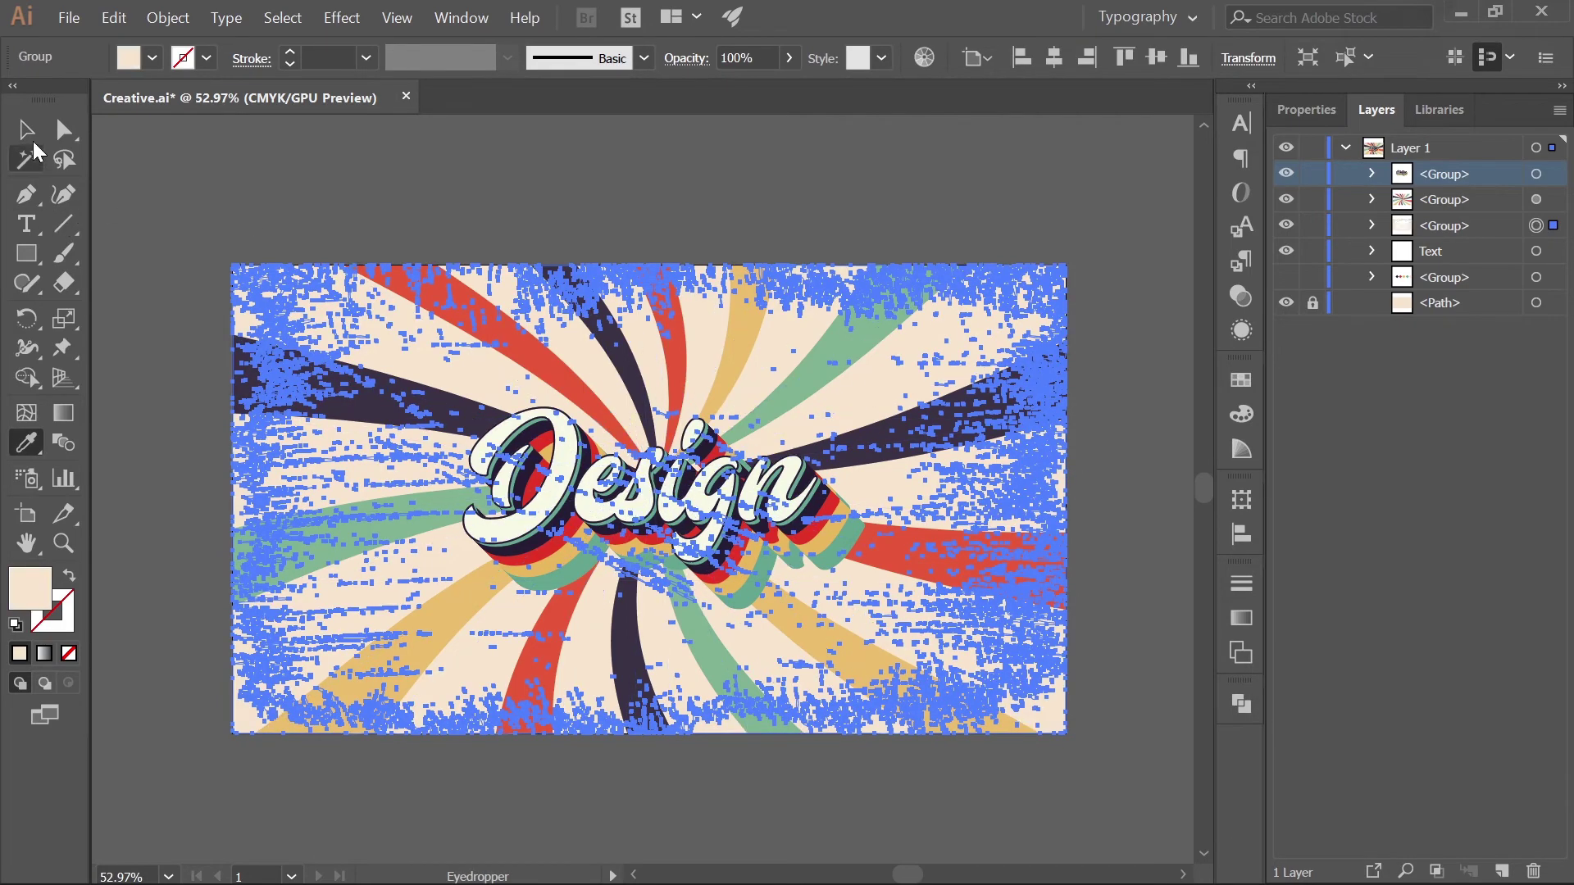
Step: Set the opacity of the grunge texture group to 50% and deselect it
left_click(1303, 110)
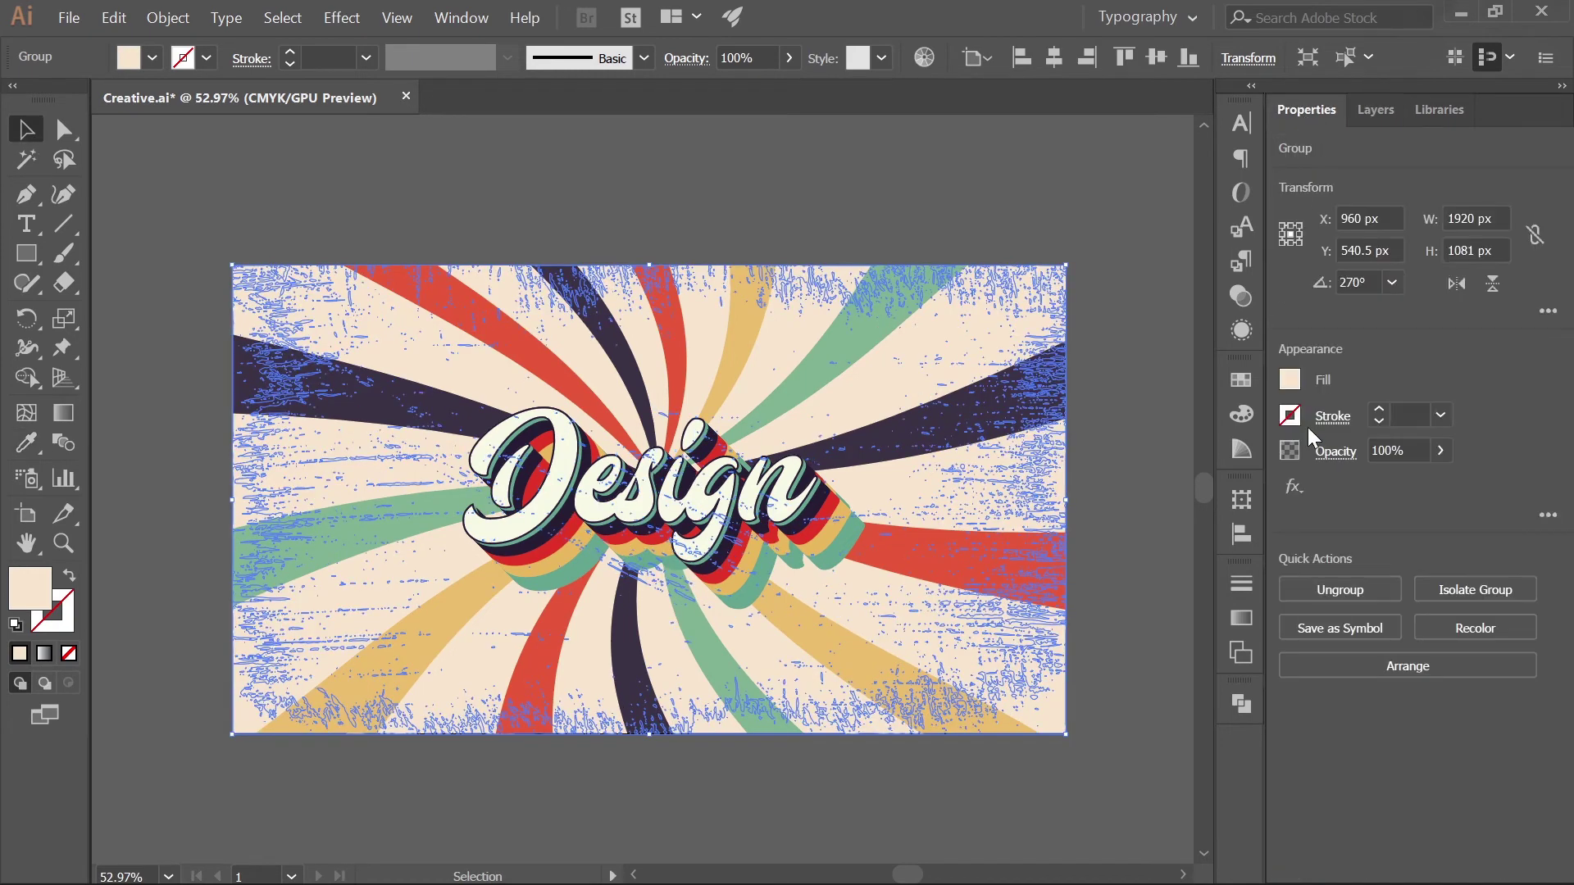
left_click(1441, 451)
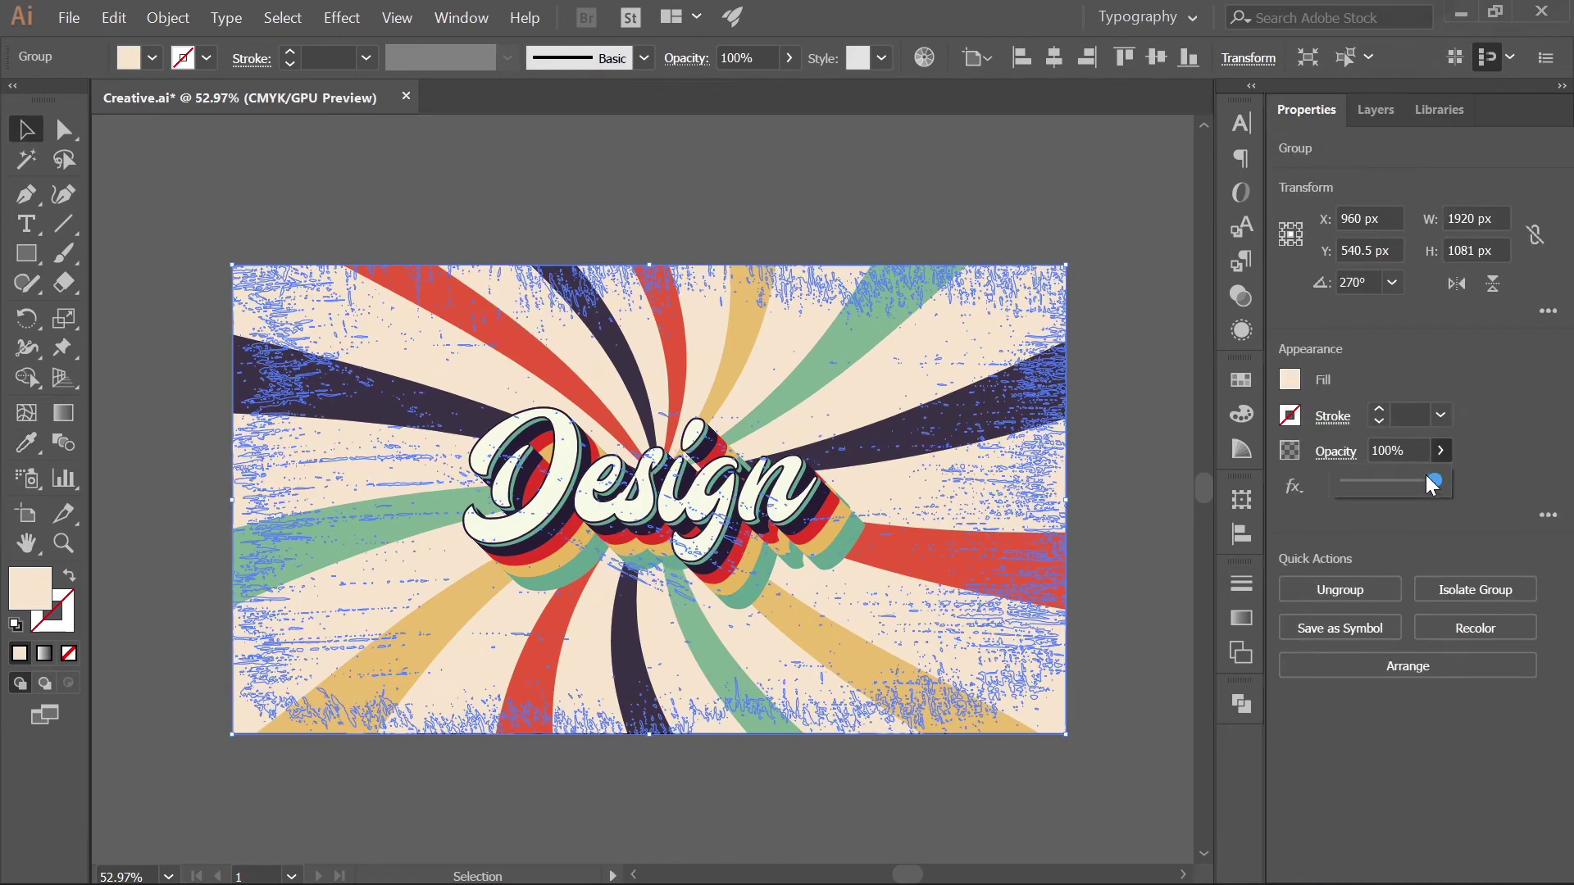
left_click(1398, 451)
type("50")
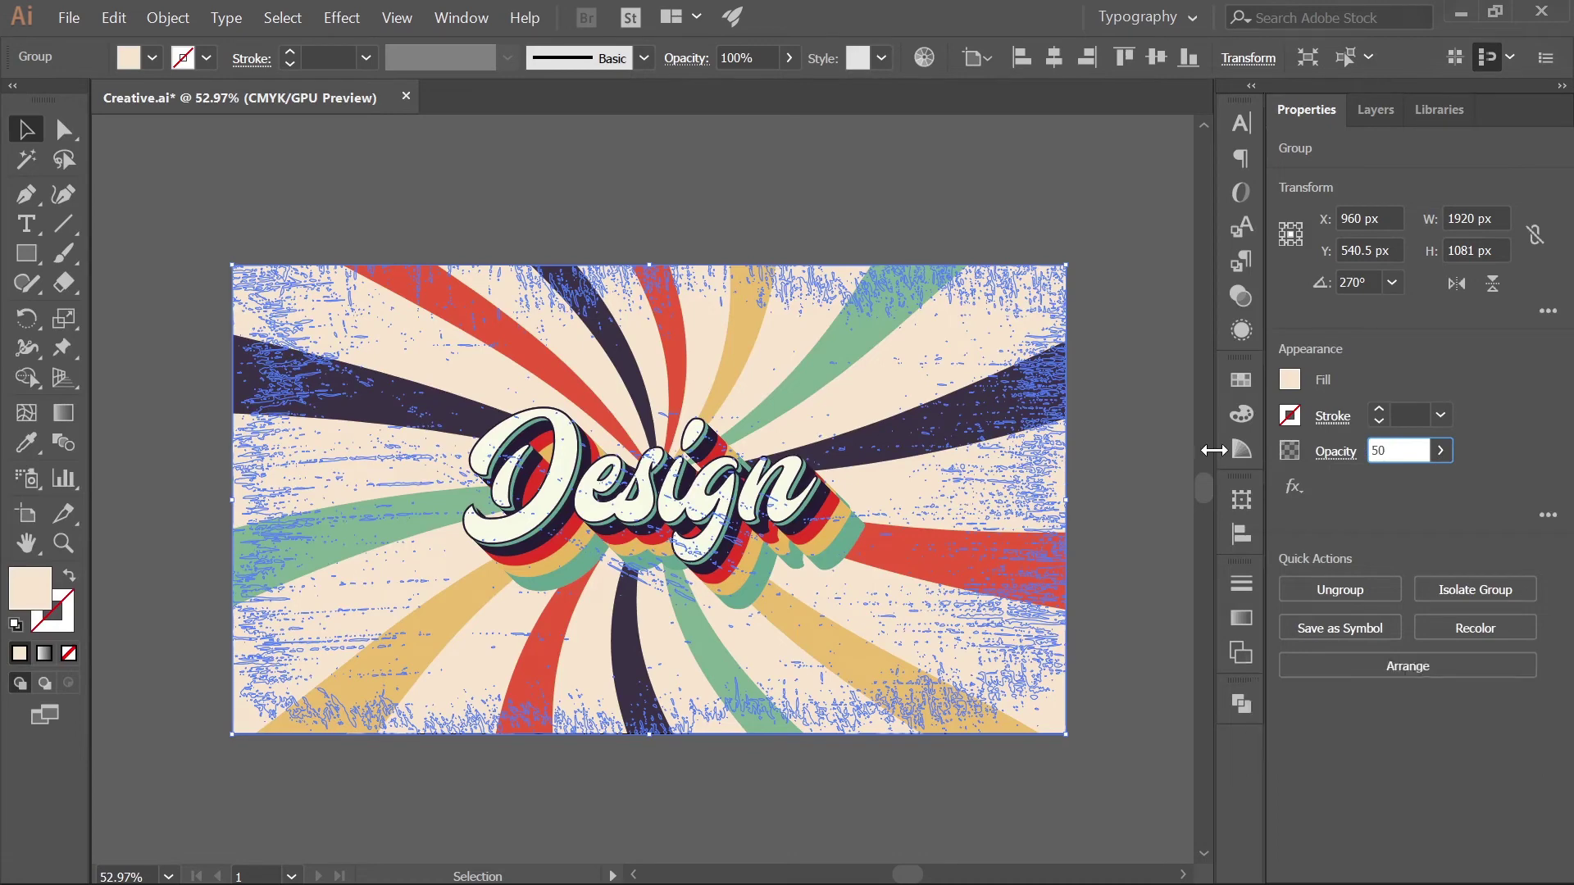
key("Return")
left_click(1108, 375)
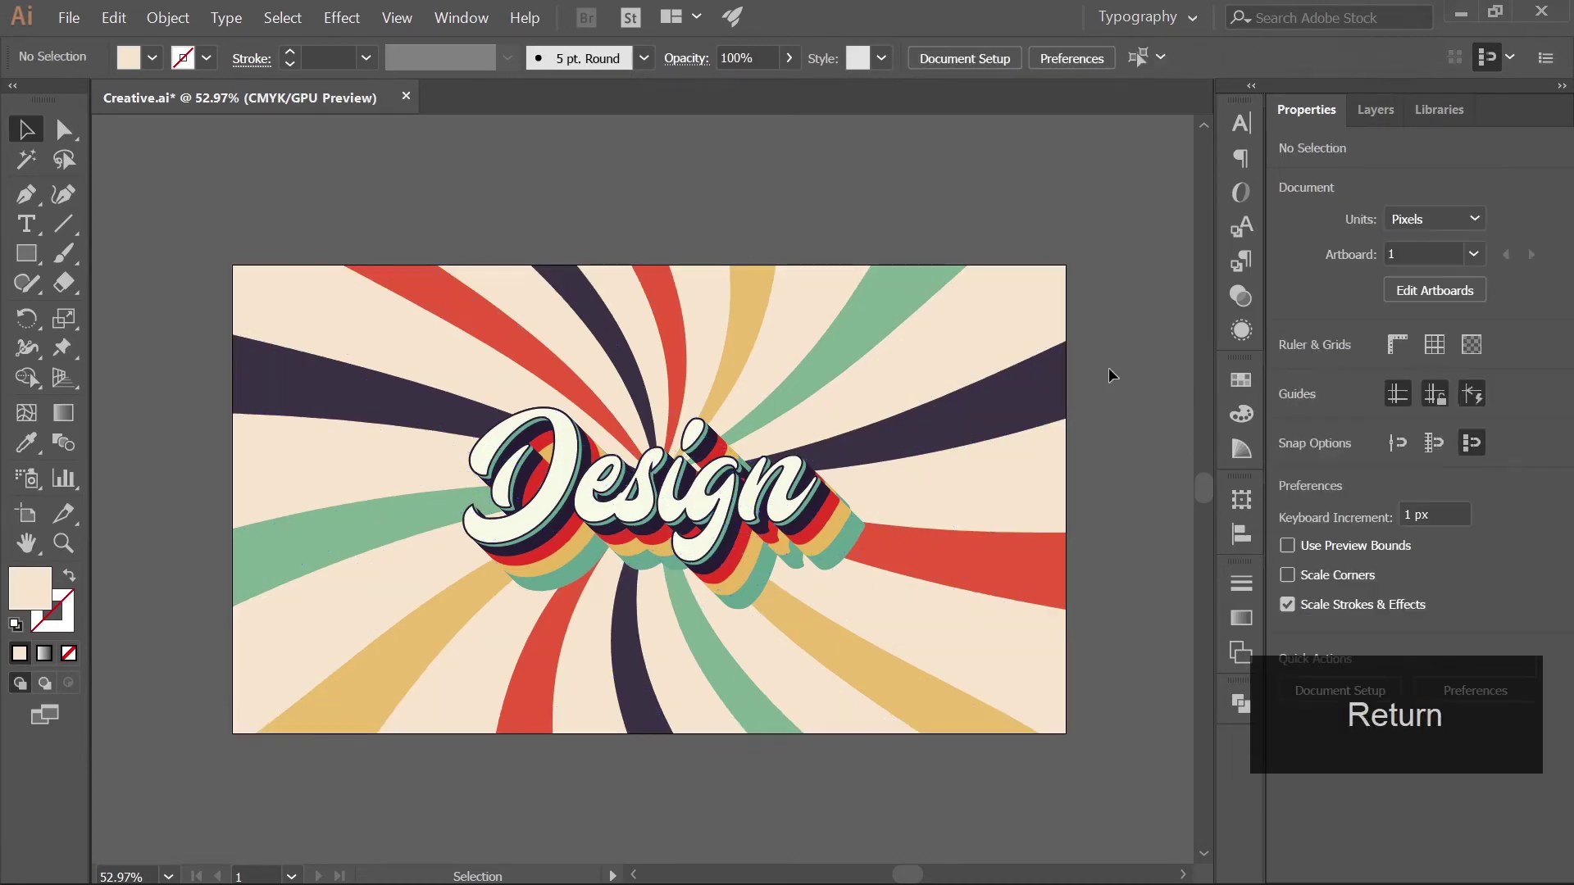
Step: Move the grunge texture group to the top of the stacking order, above the lettering, and deselect it
left_click(1066, 305)
left_click(1375, 109)
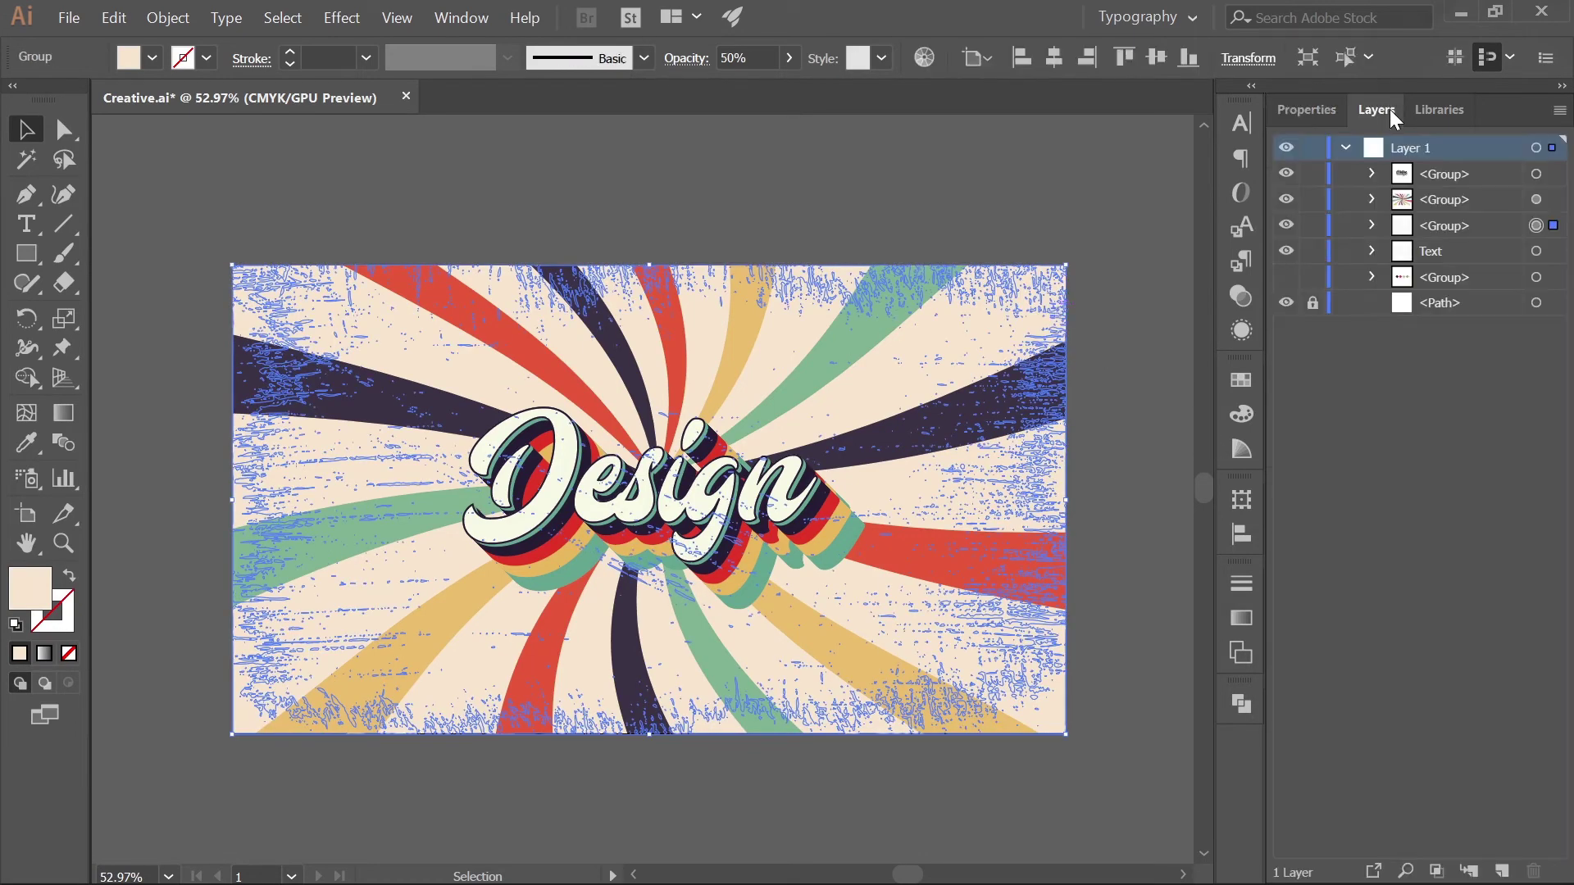
left_click_drag(1443, 228, 1398, 168)
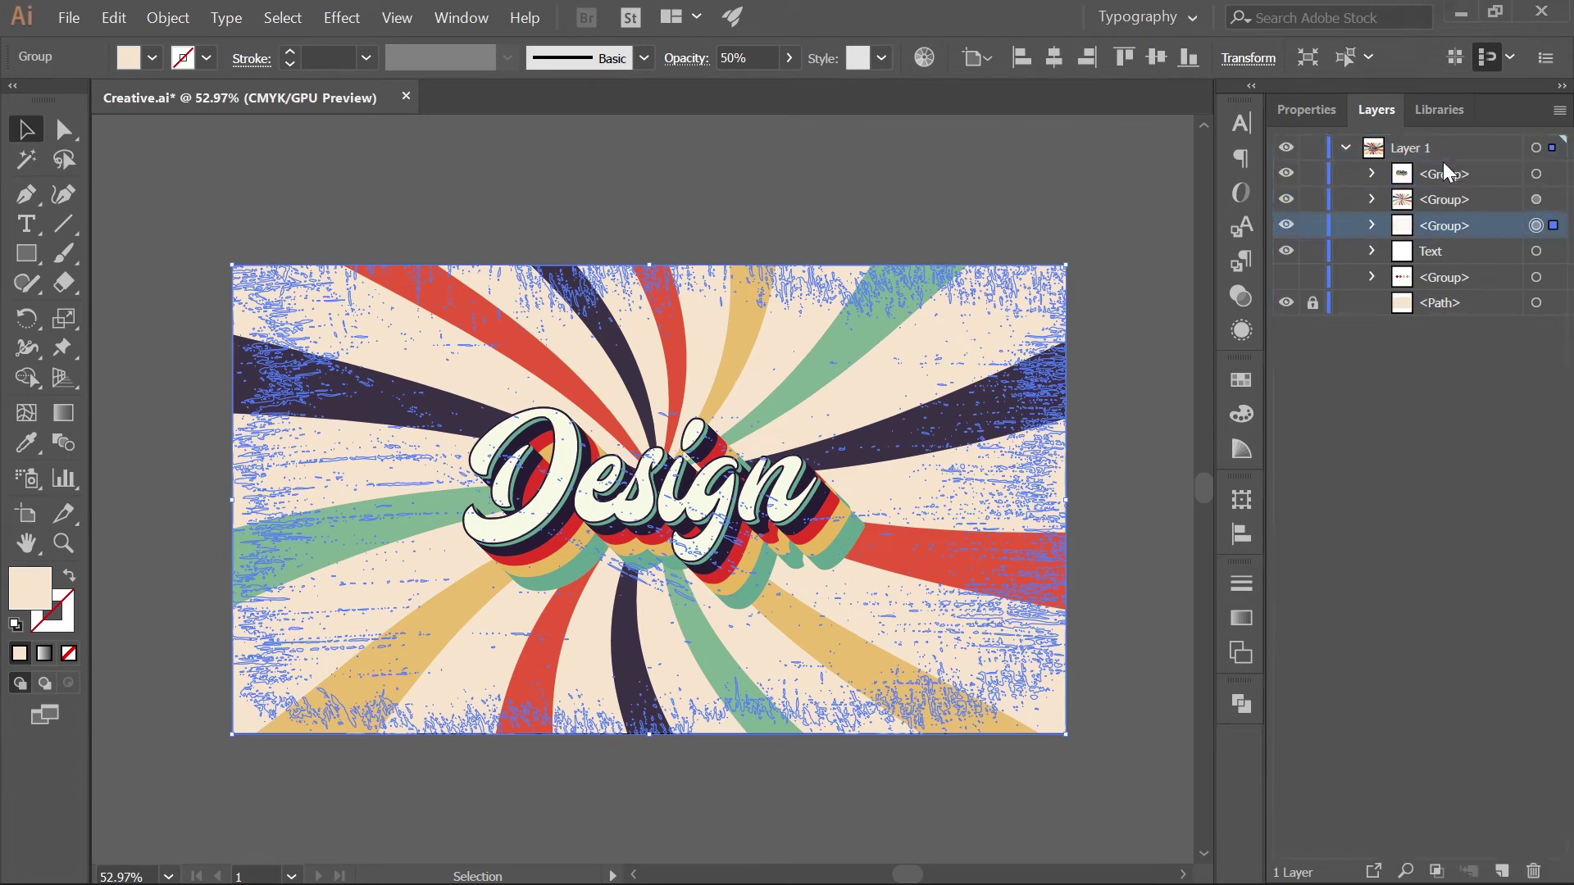
left_click(1161, 187)
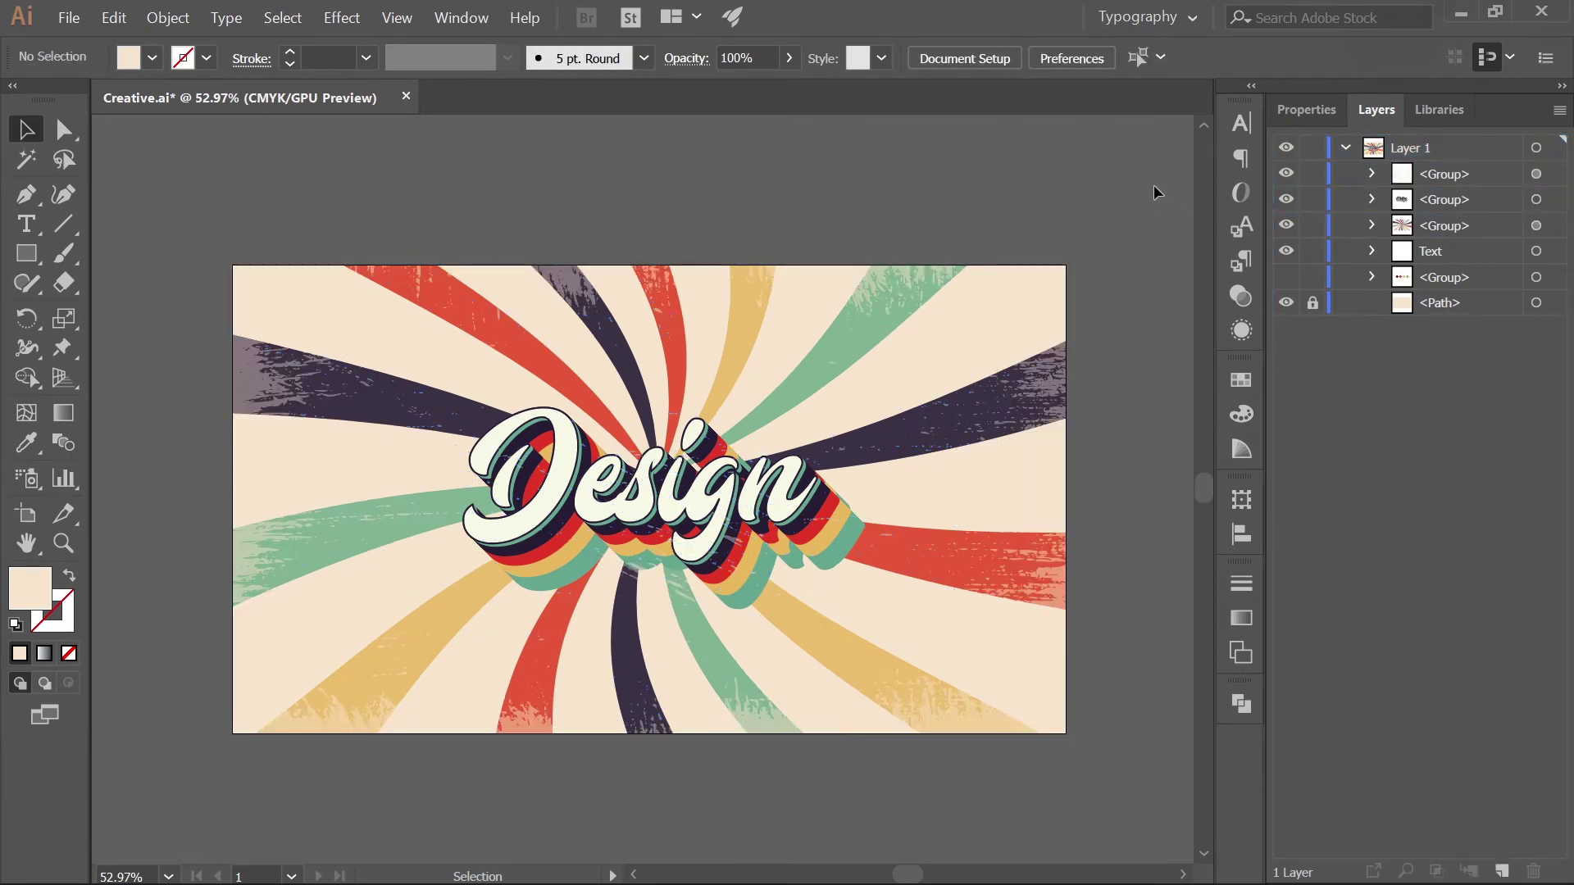
Step: Scale the "Design" lettering group down slightly and proportionally from its centre, and deselect it
left_click(703, 512)
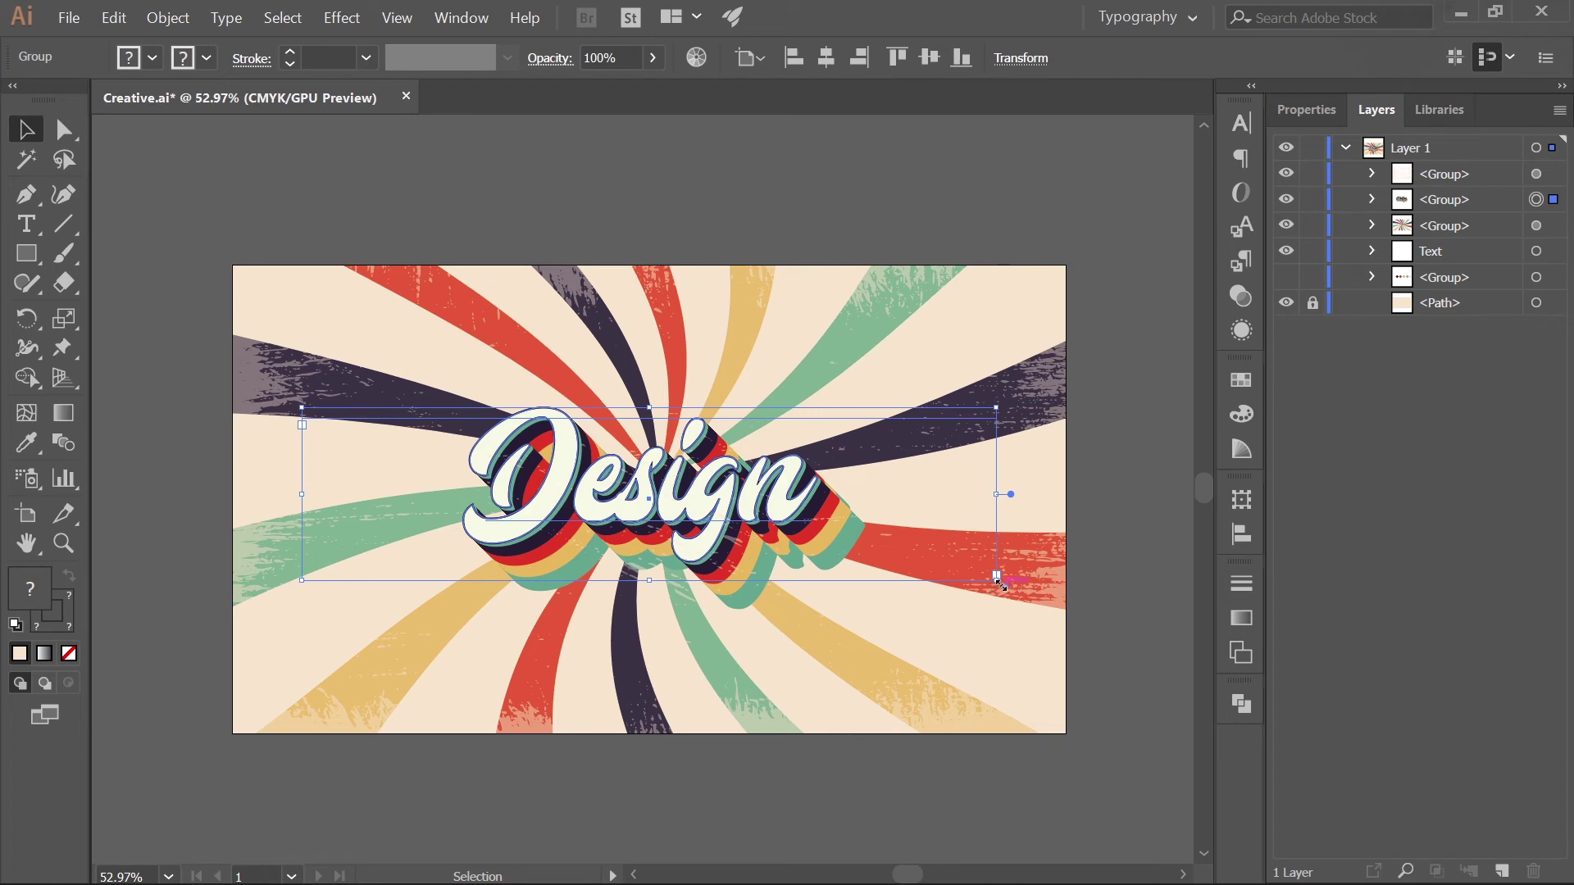
left_click_drag(999, 580, 948, 568)
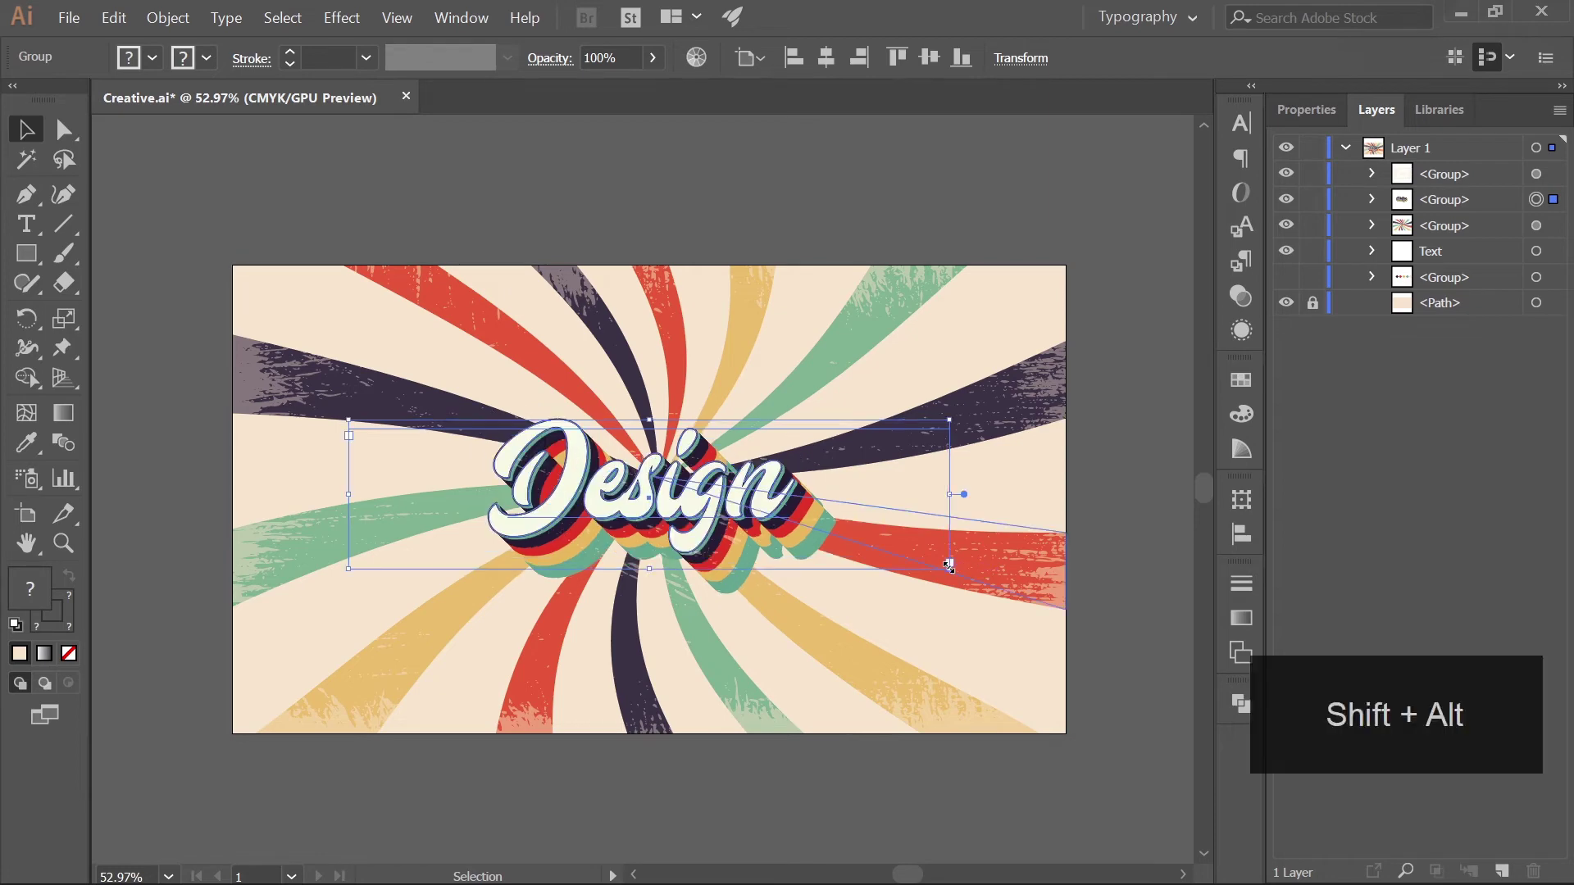
left_click(1025, 170)
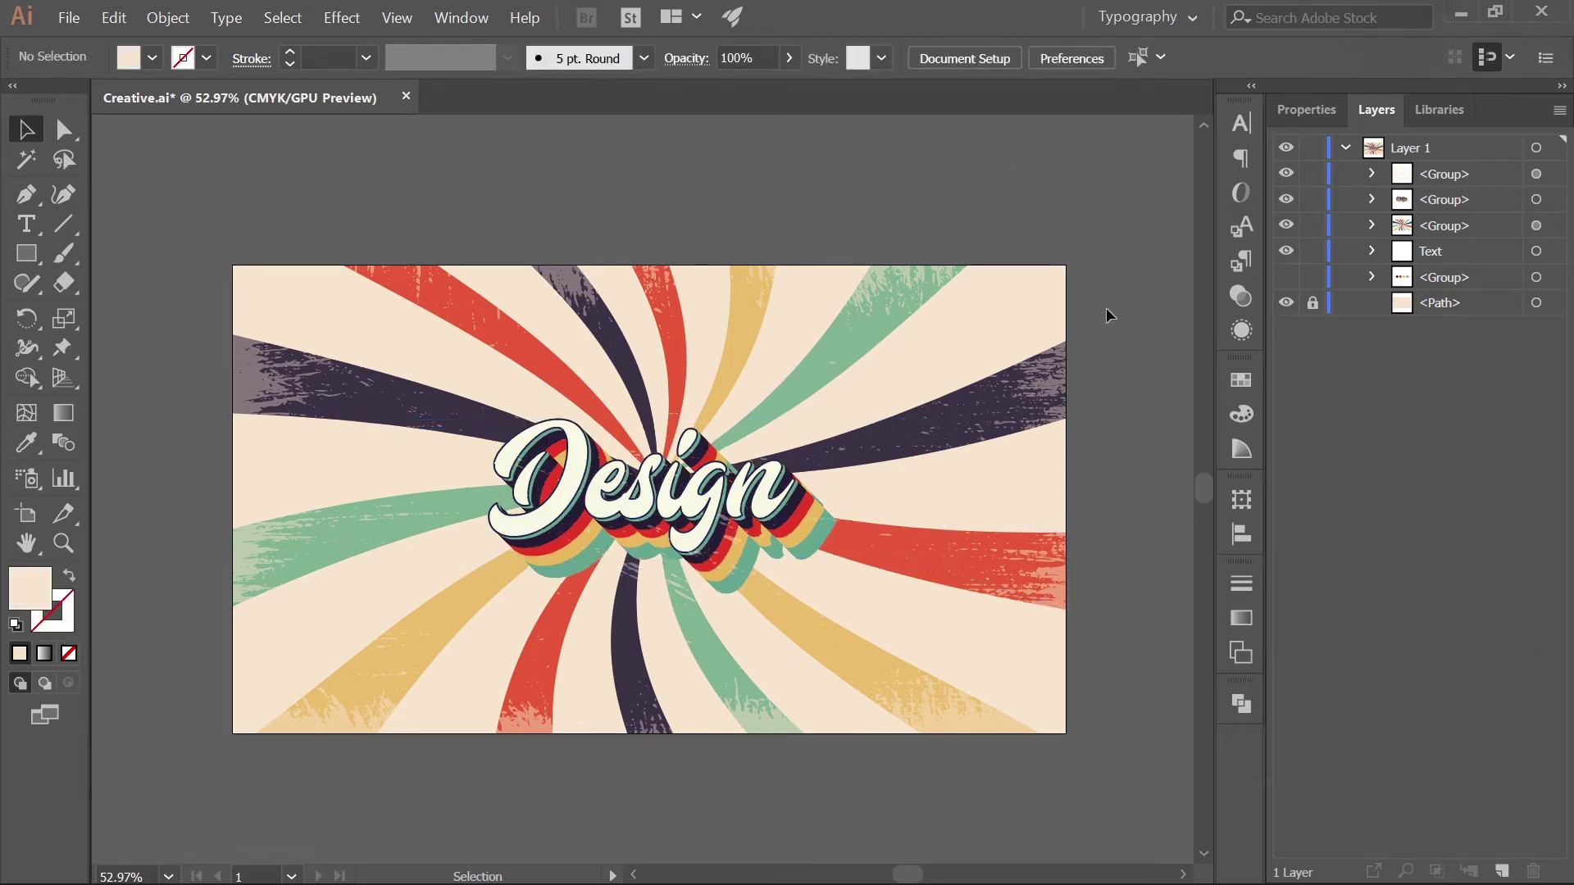
Step: Rotate the "Design" lettering group slightly counterclockwise and deselect it
left_click_drag(703, 497, 705, 500)
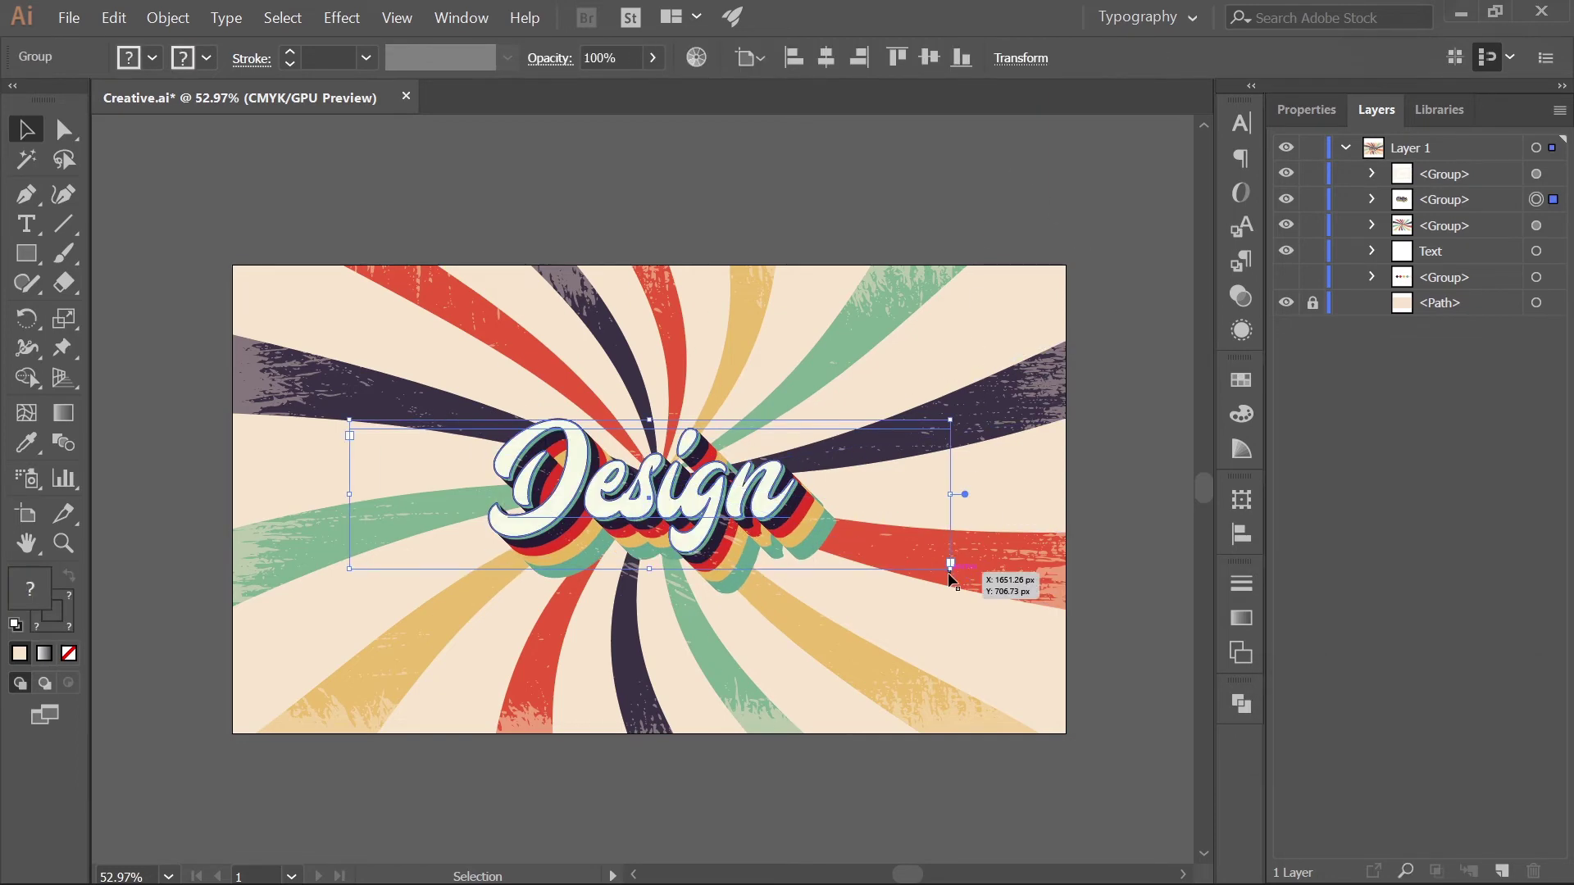
left_click_drag(961, 572, 963, 554)
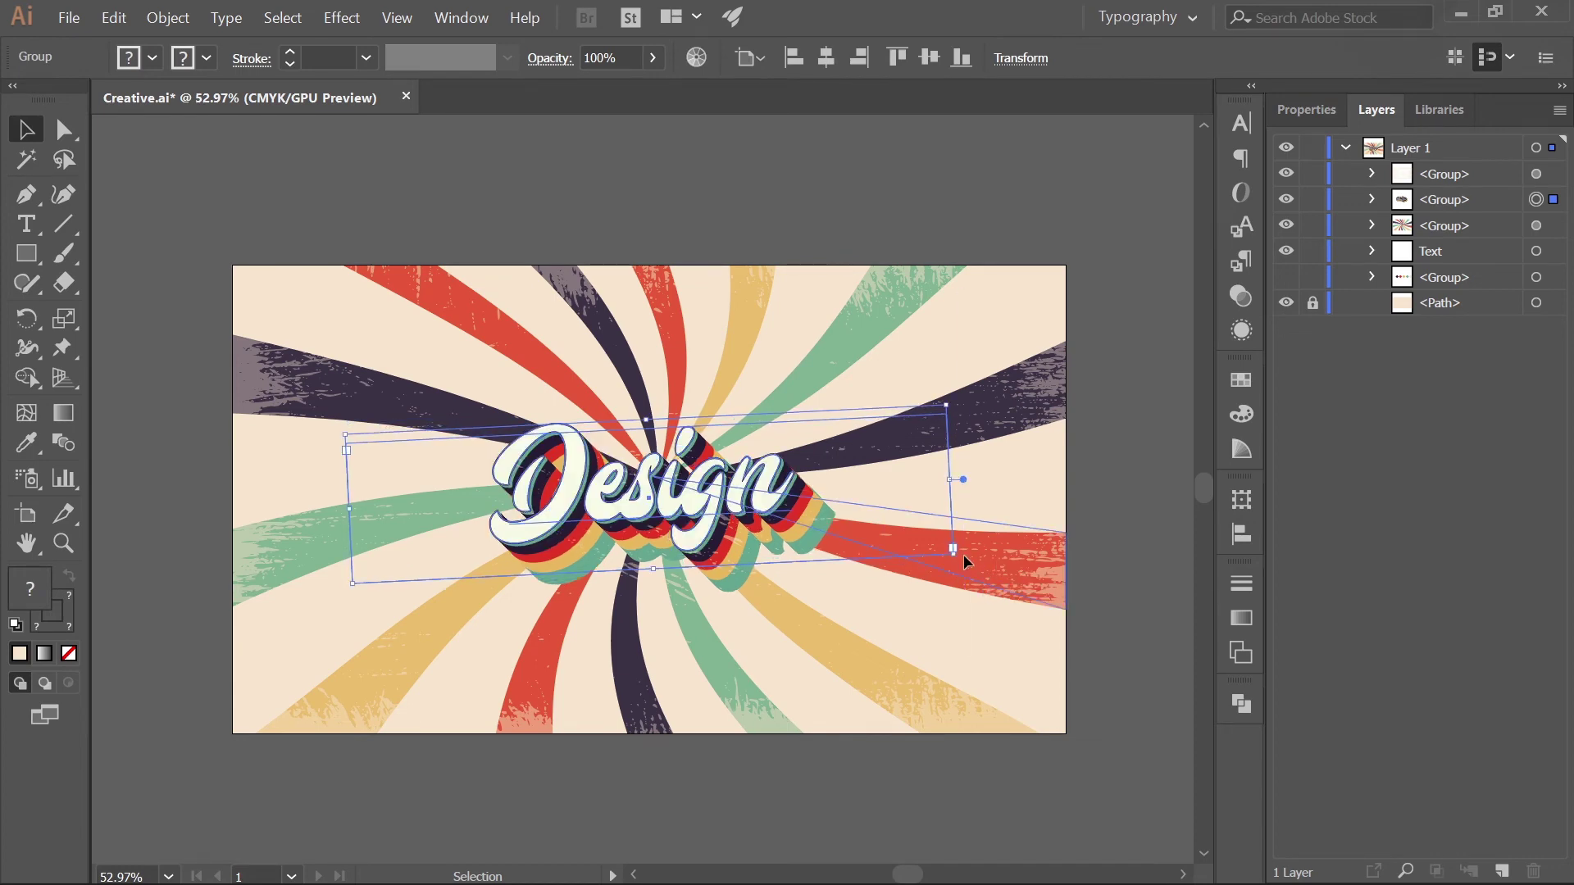
left_click(1122, 480)
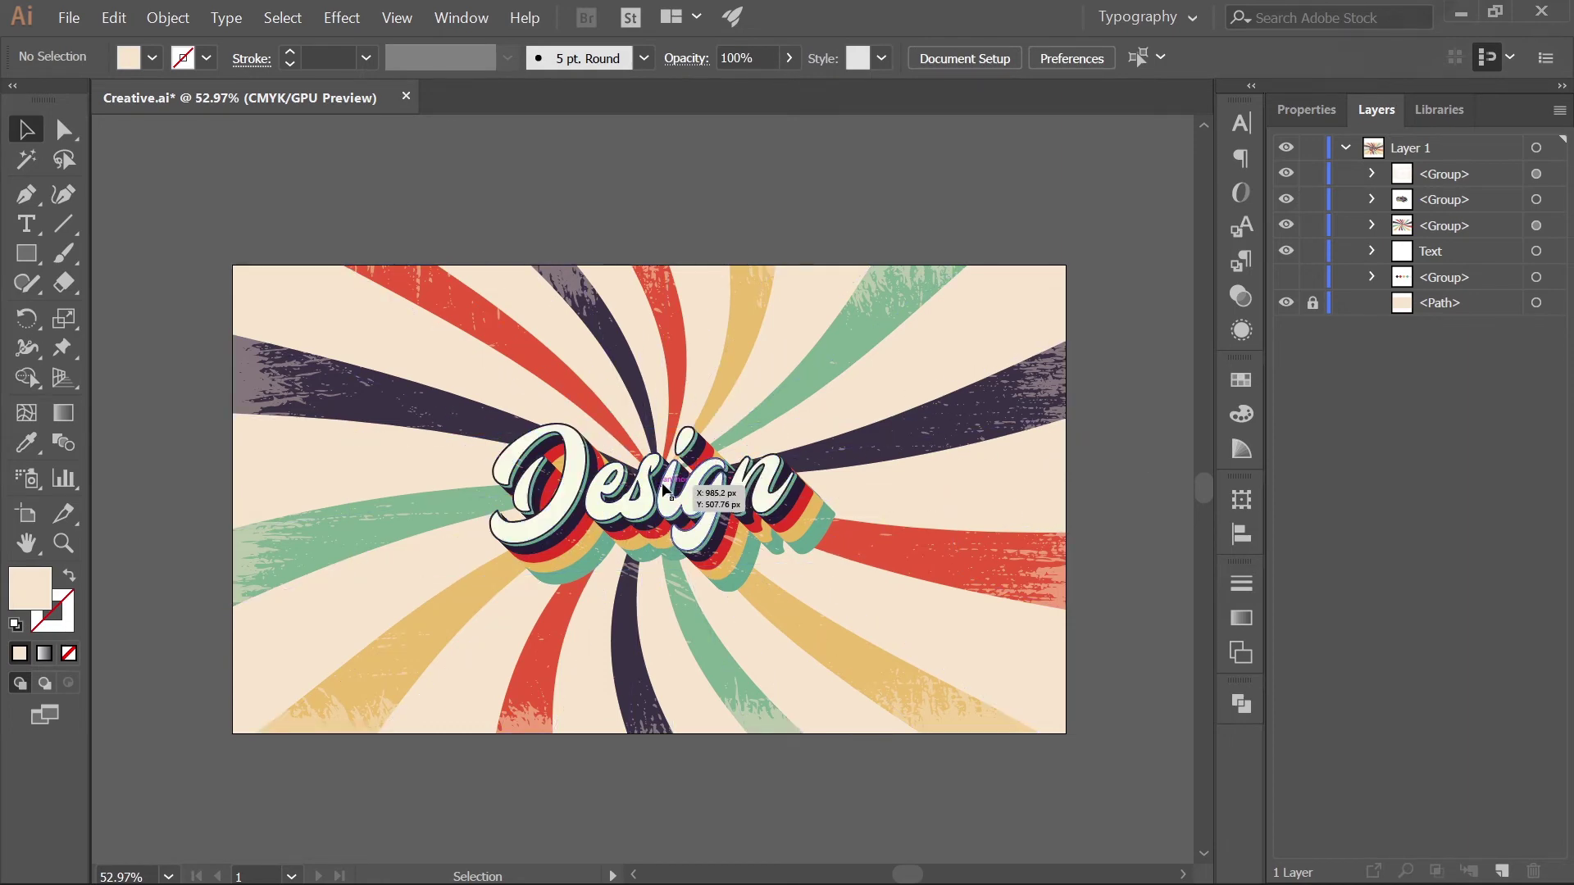
Step: Draw a circle about 838 px in diameter with the Ellipse tool and centre it horizontally and vertically on the artboard
left_click(24, 260)
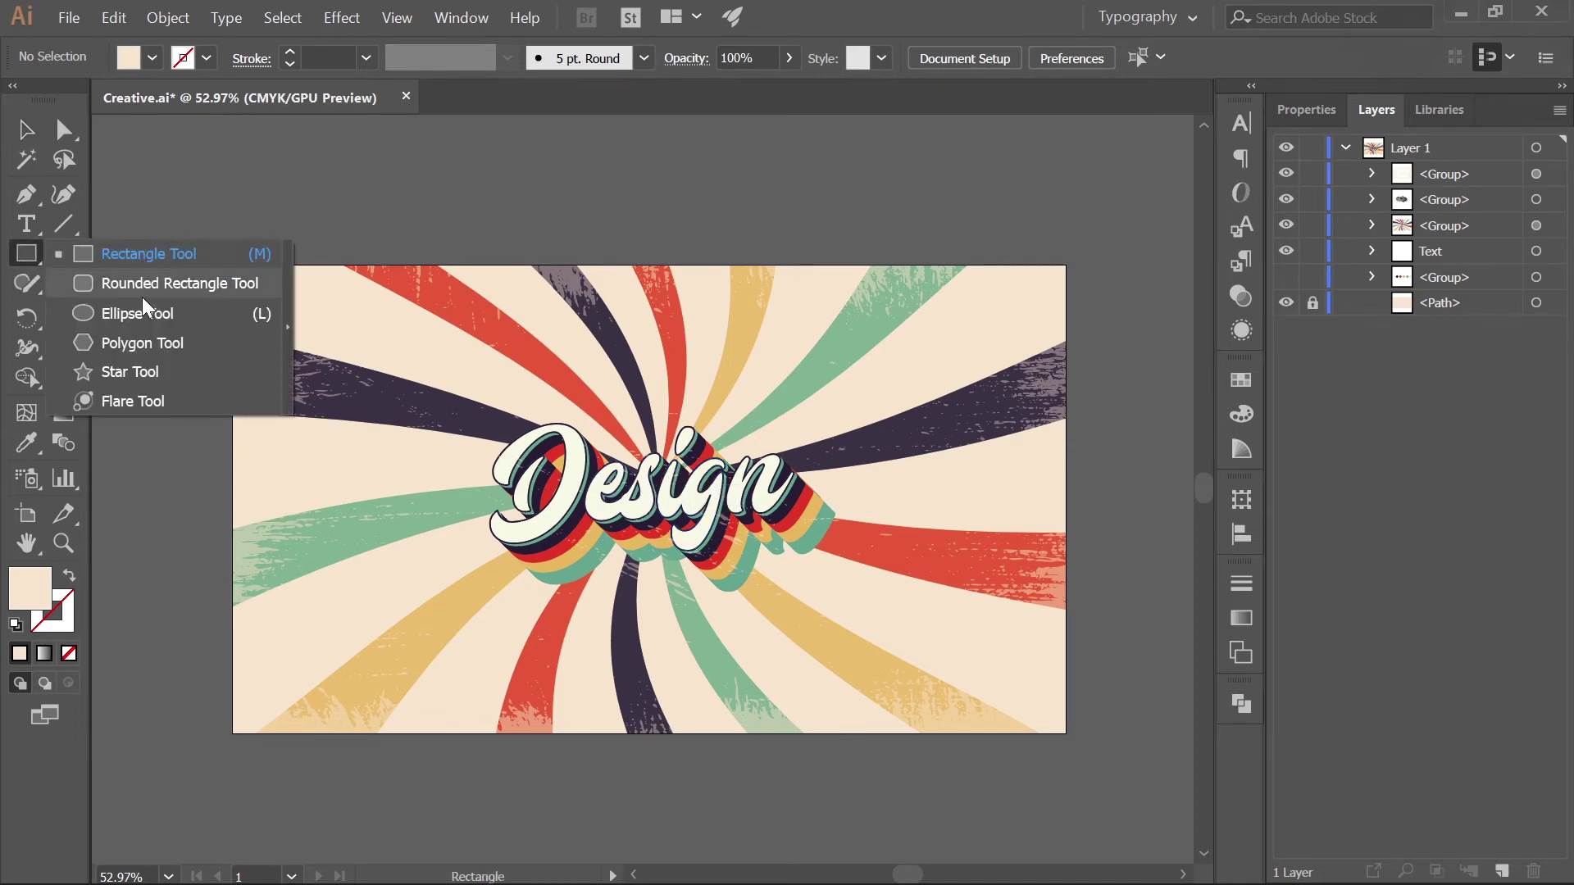
left_click(120, 314)
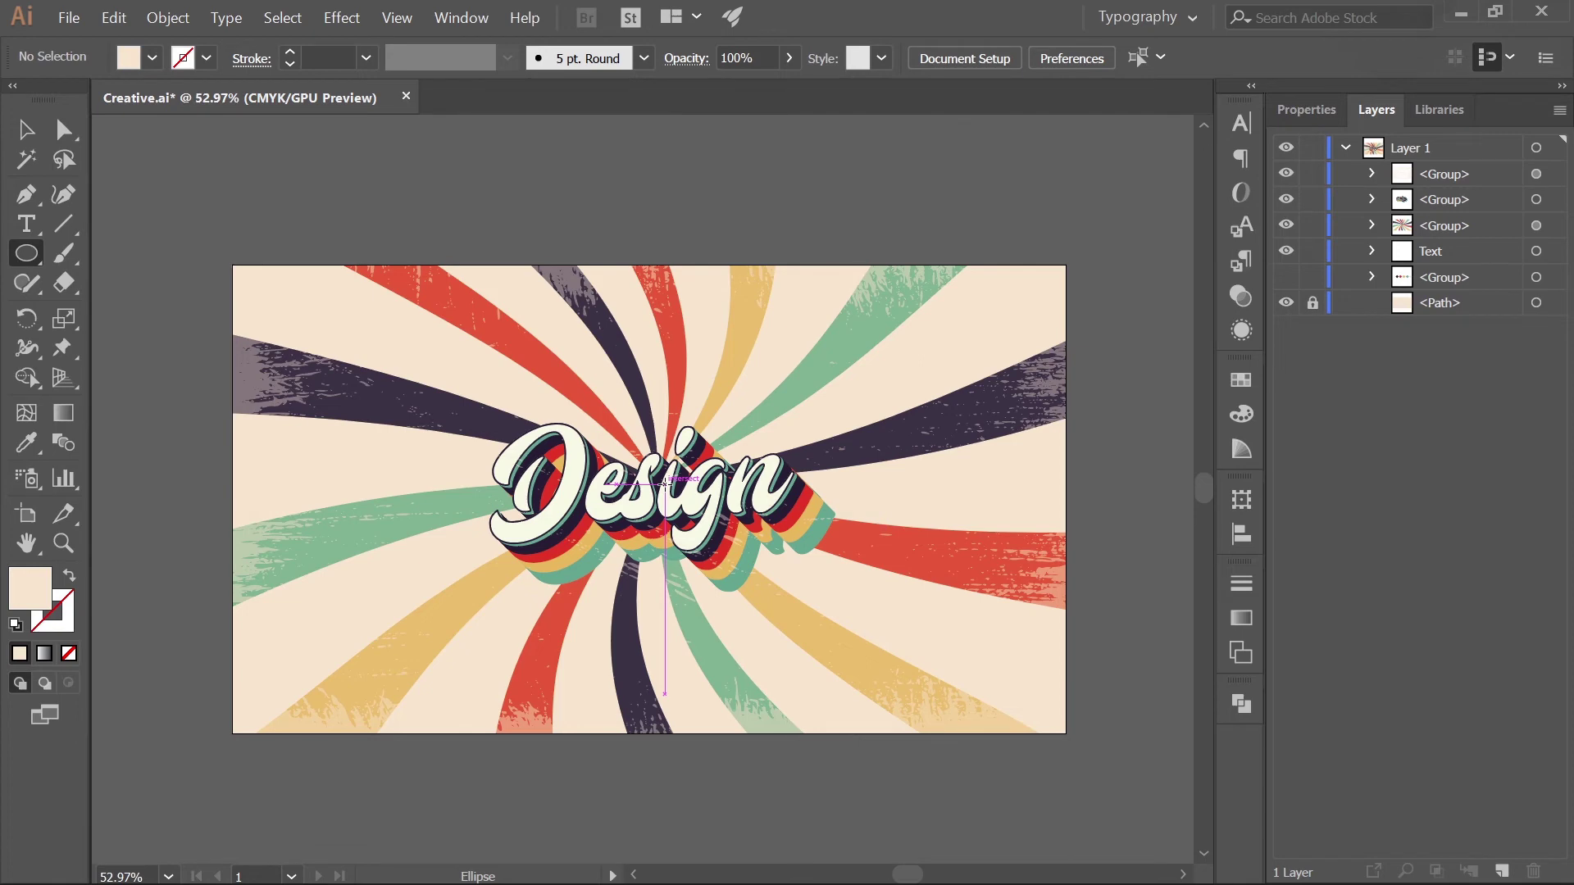
left_click_drag(665, 484, 847, 630)
left_click(968, 64)
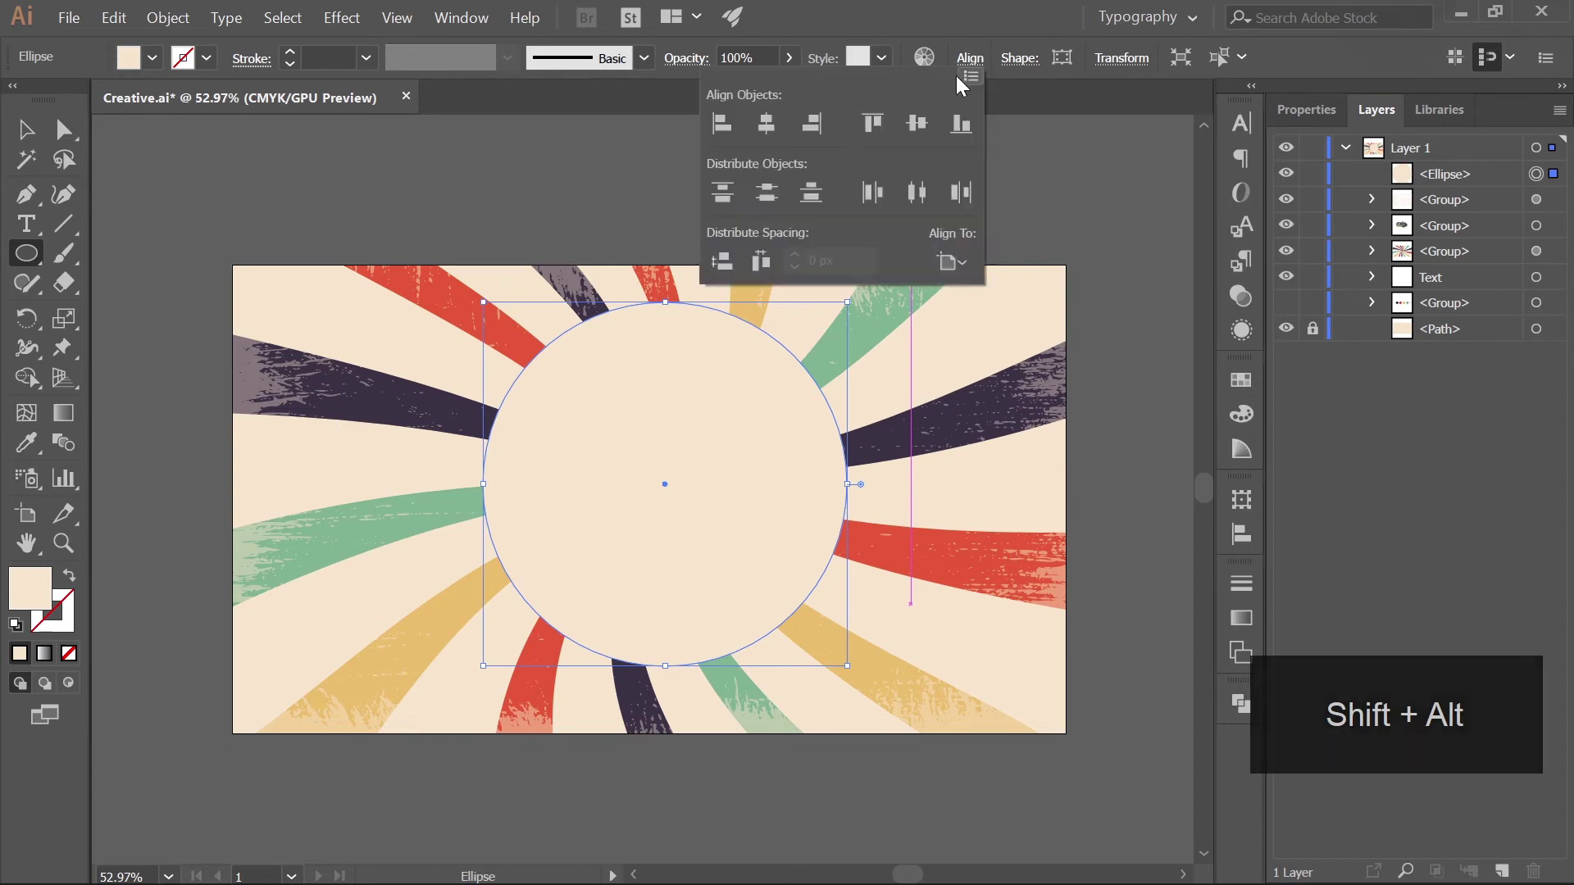
left_click(768, 121)
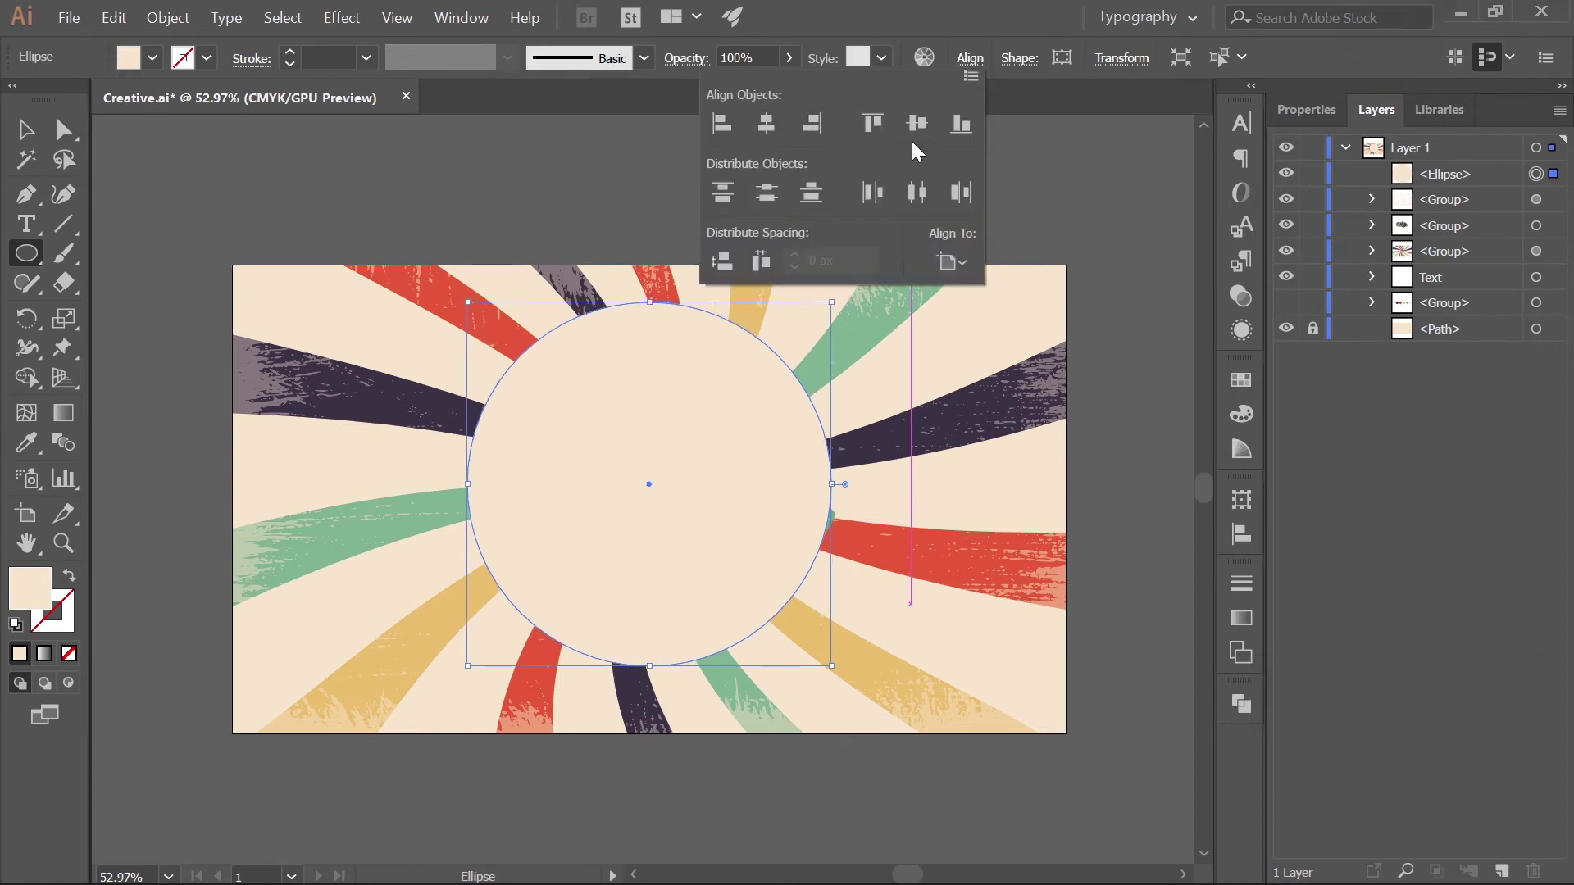
left_click(1315, 106)
left_click(1311, 105)
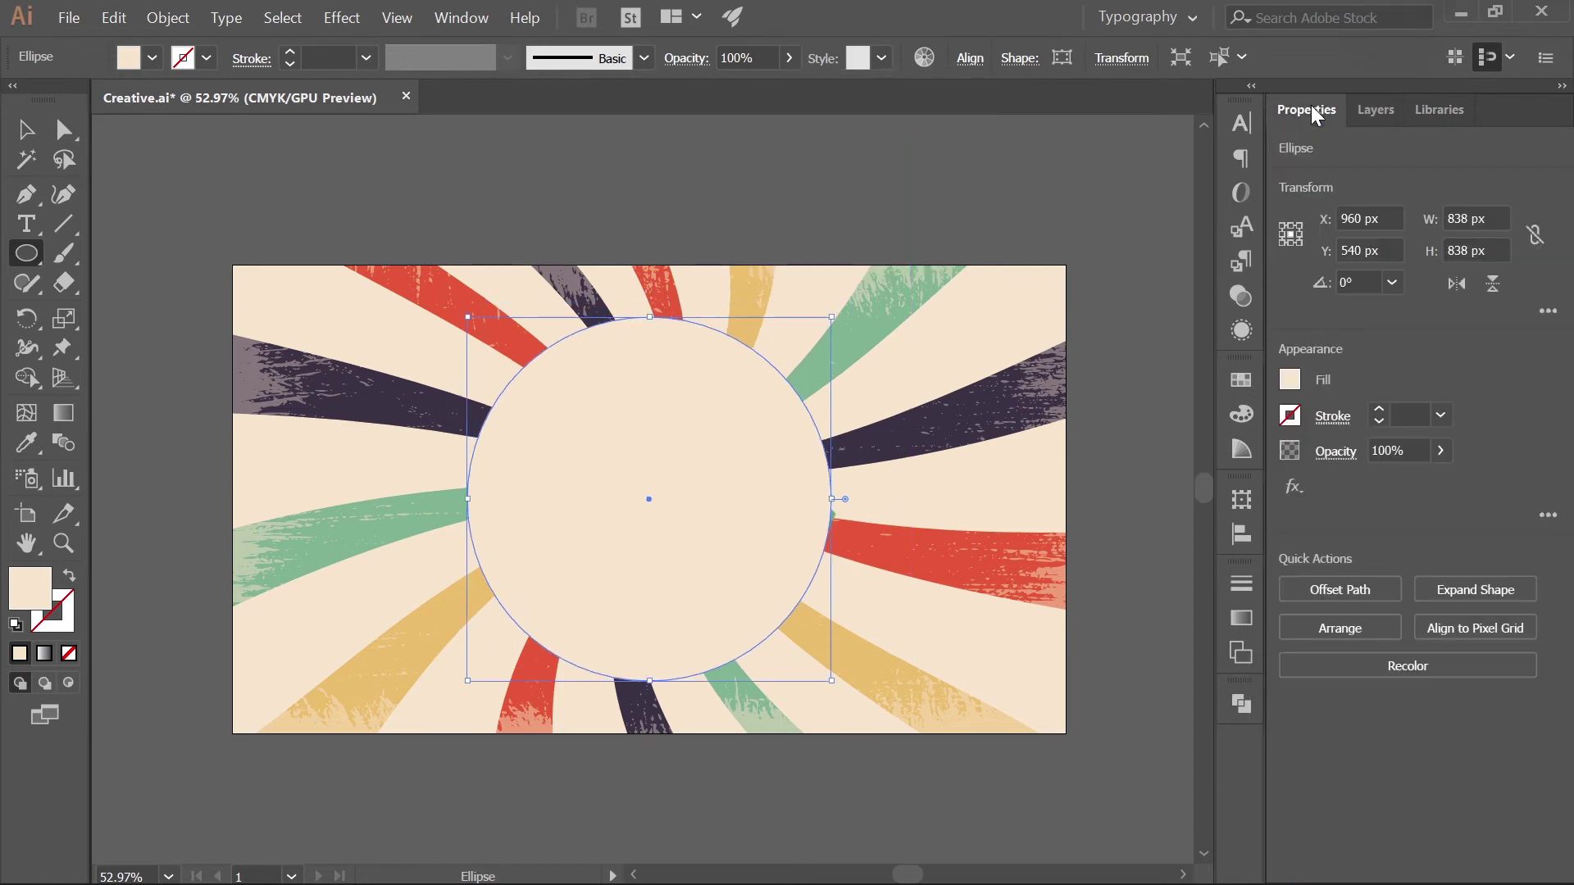
Step: Fill the centred circle with white and return to the Selection tool
left_click(1292, 378)
left_click(1059, 469)
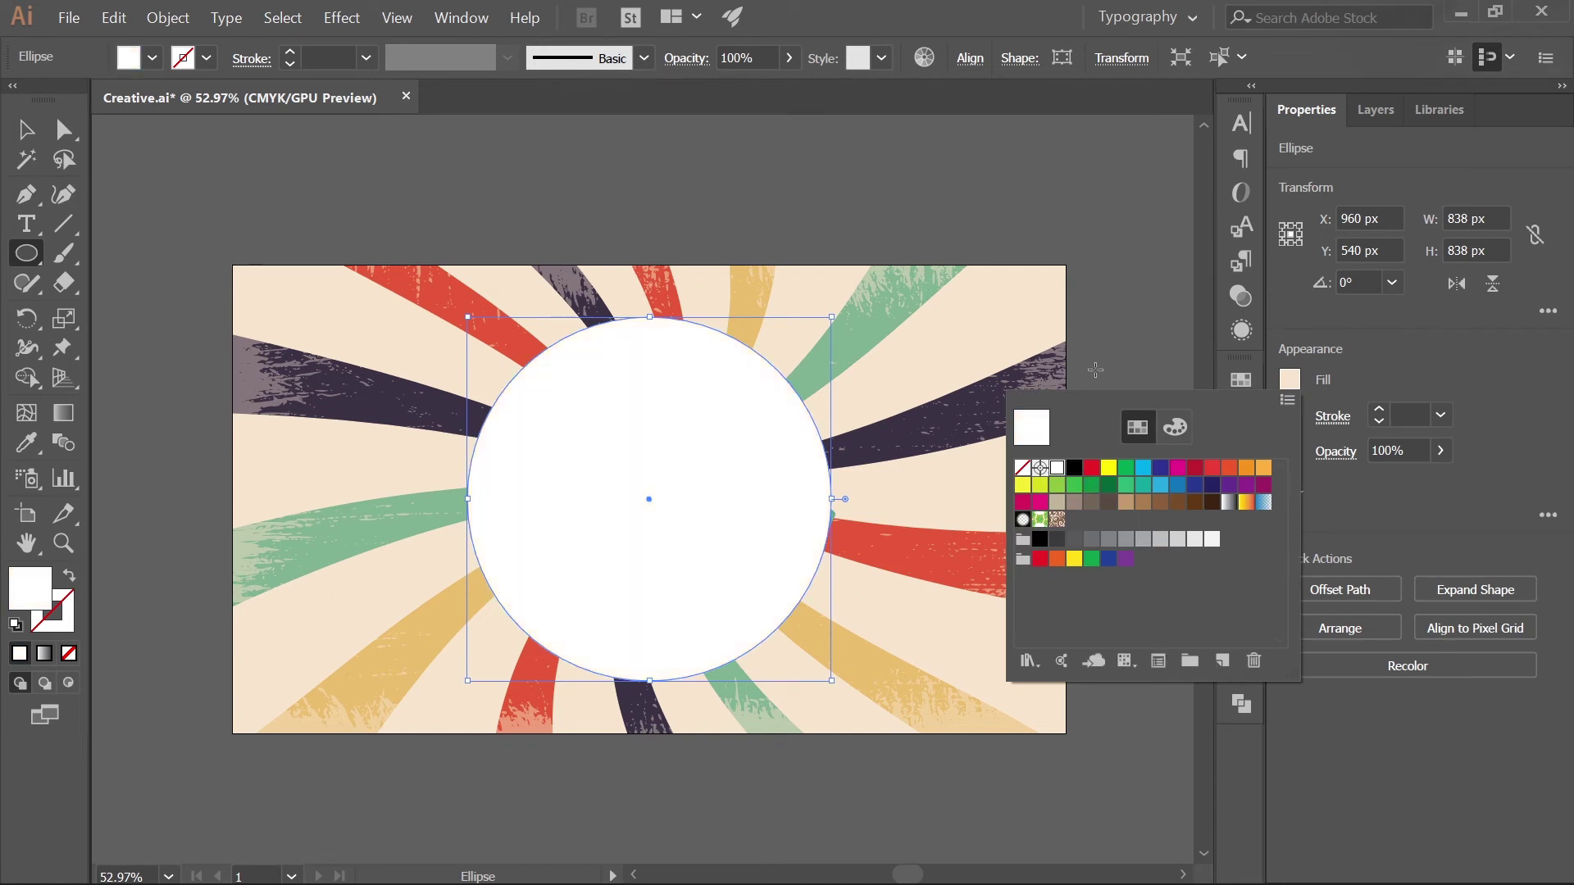
left_click(23, 131)
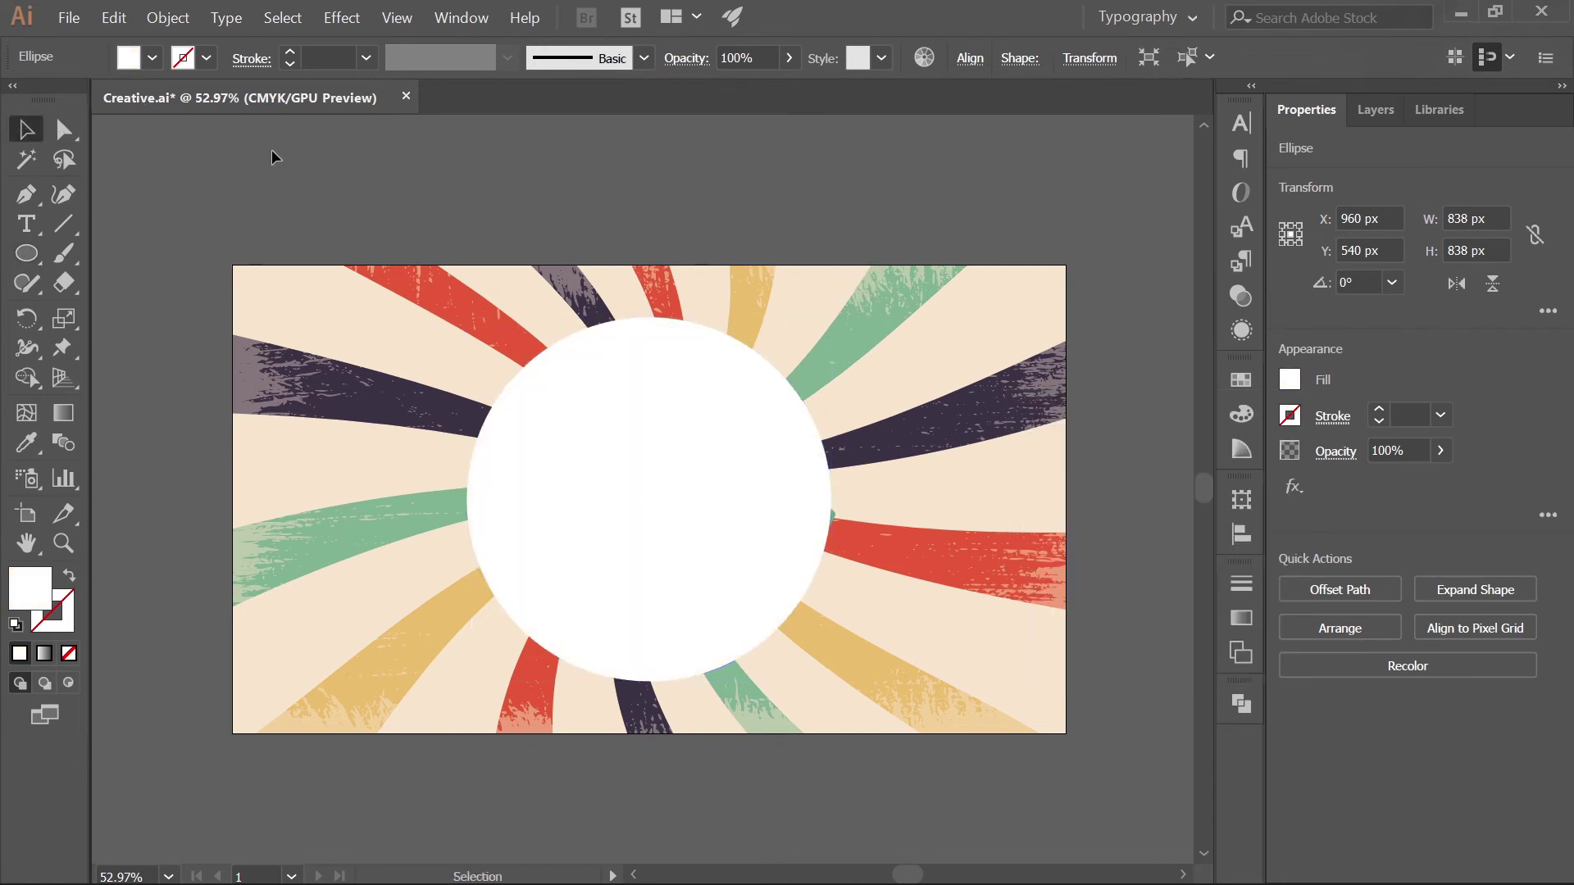
Step: Apply a Radial white-to-black gradient to the centred circle's fill
key("F7")
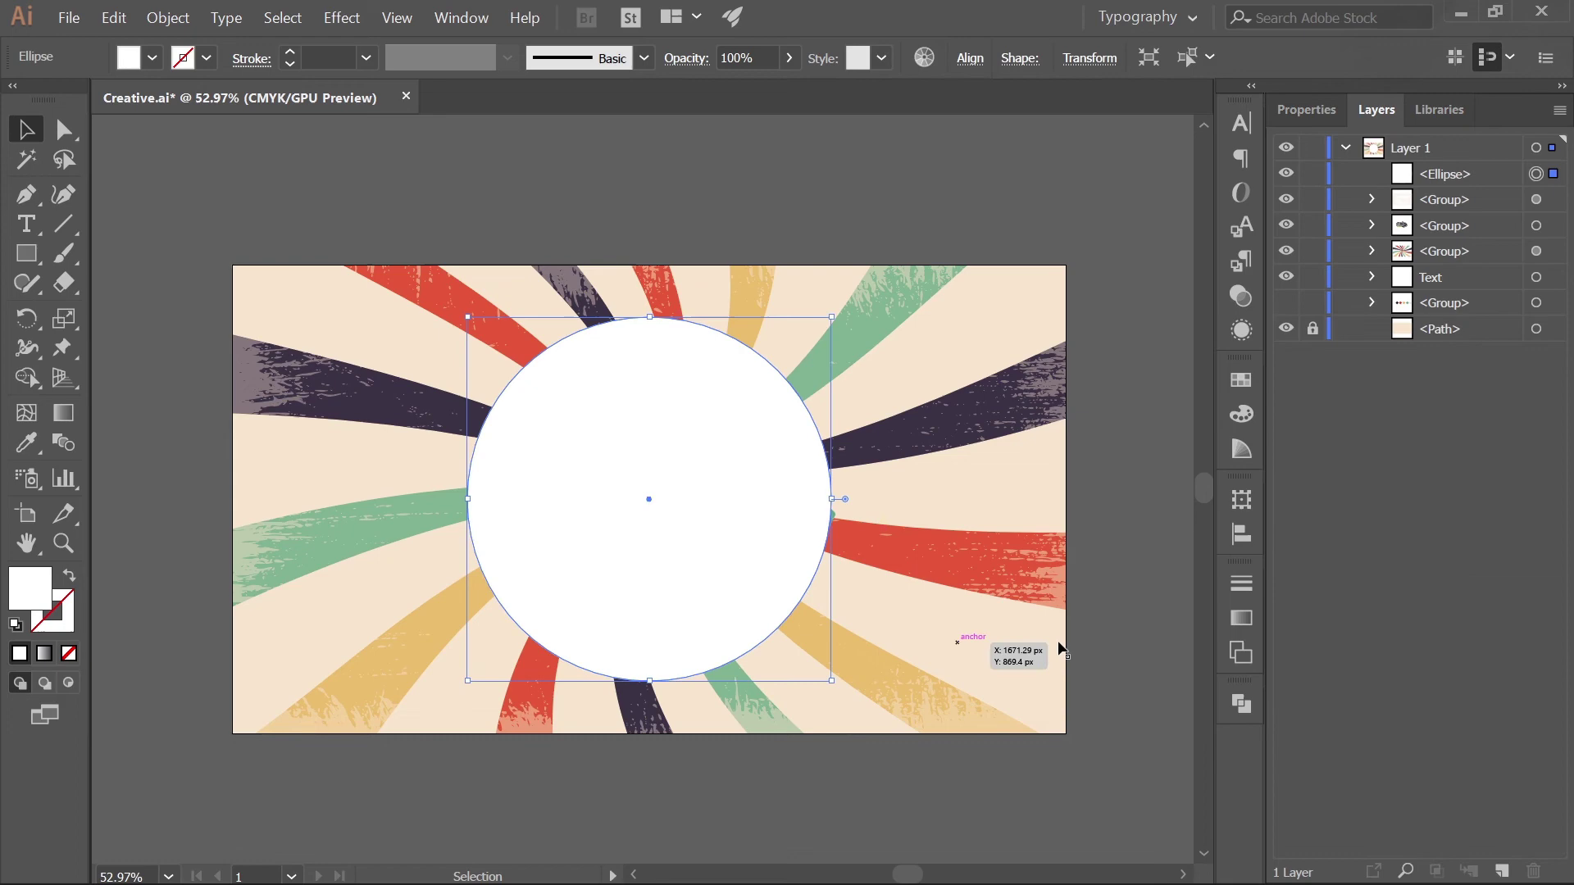
left_click(1241, 620)
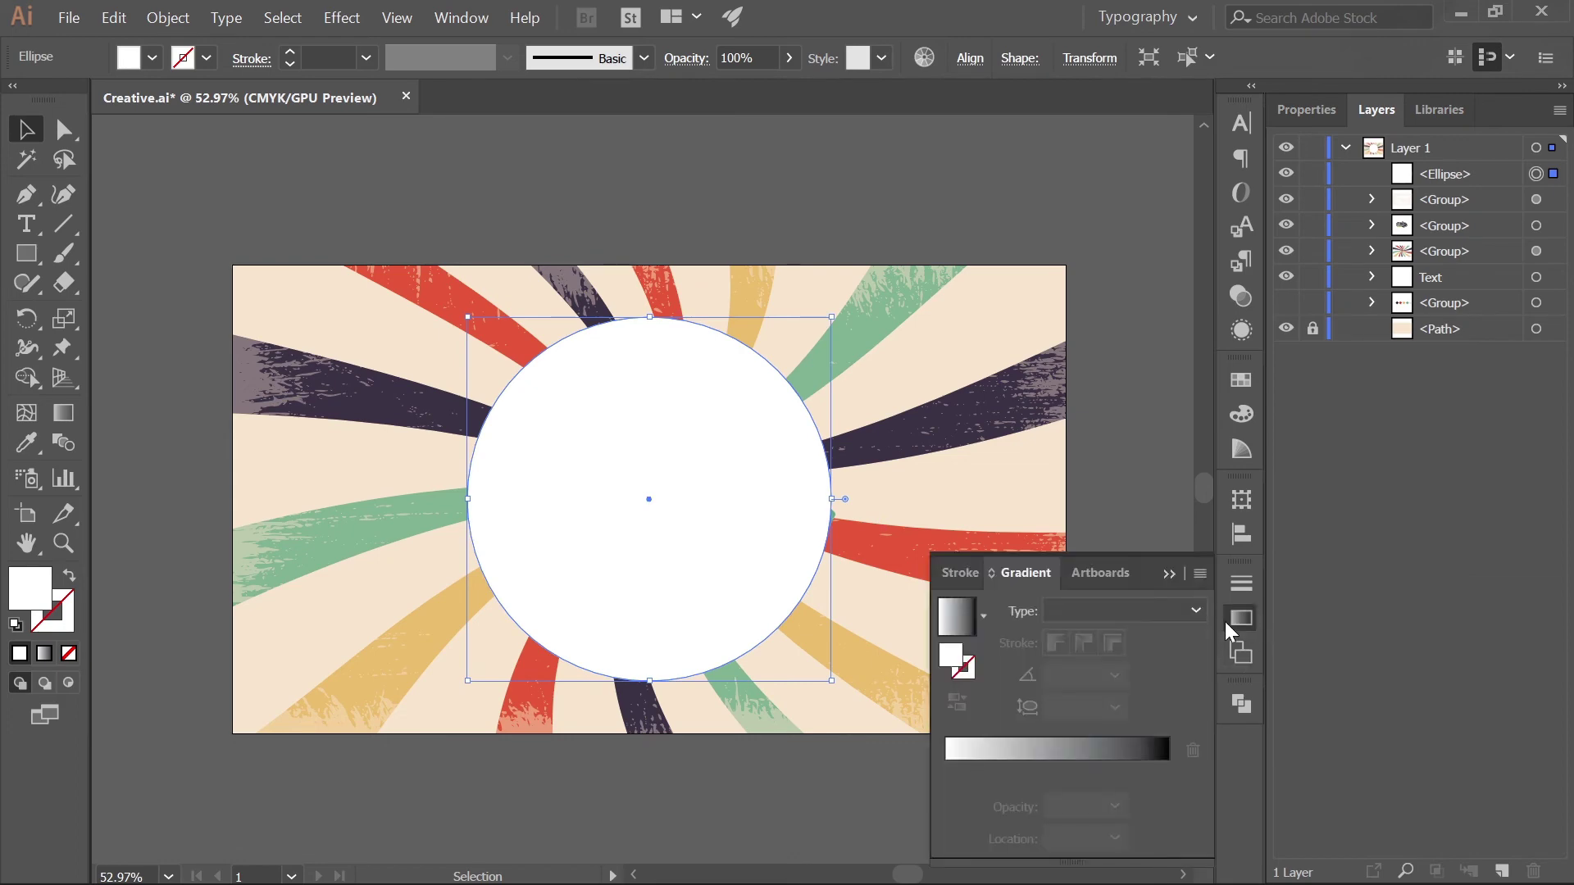
left_click(462, 18)
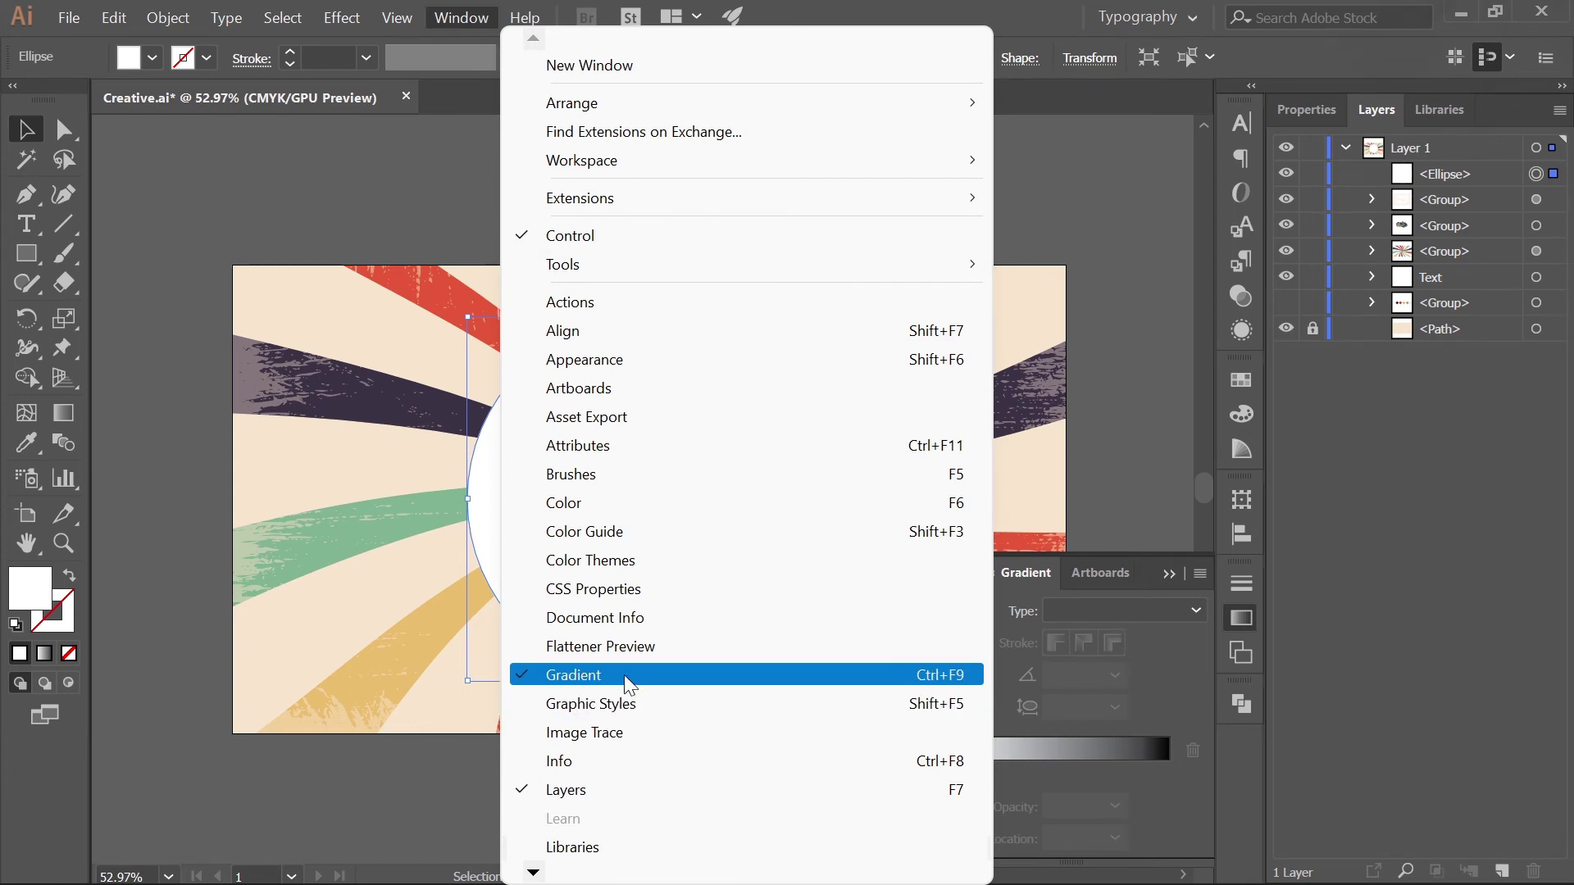
left_click(1096, 582)
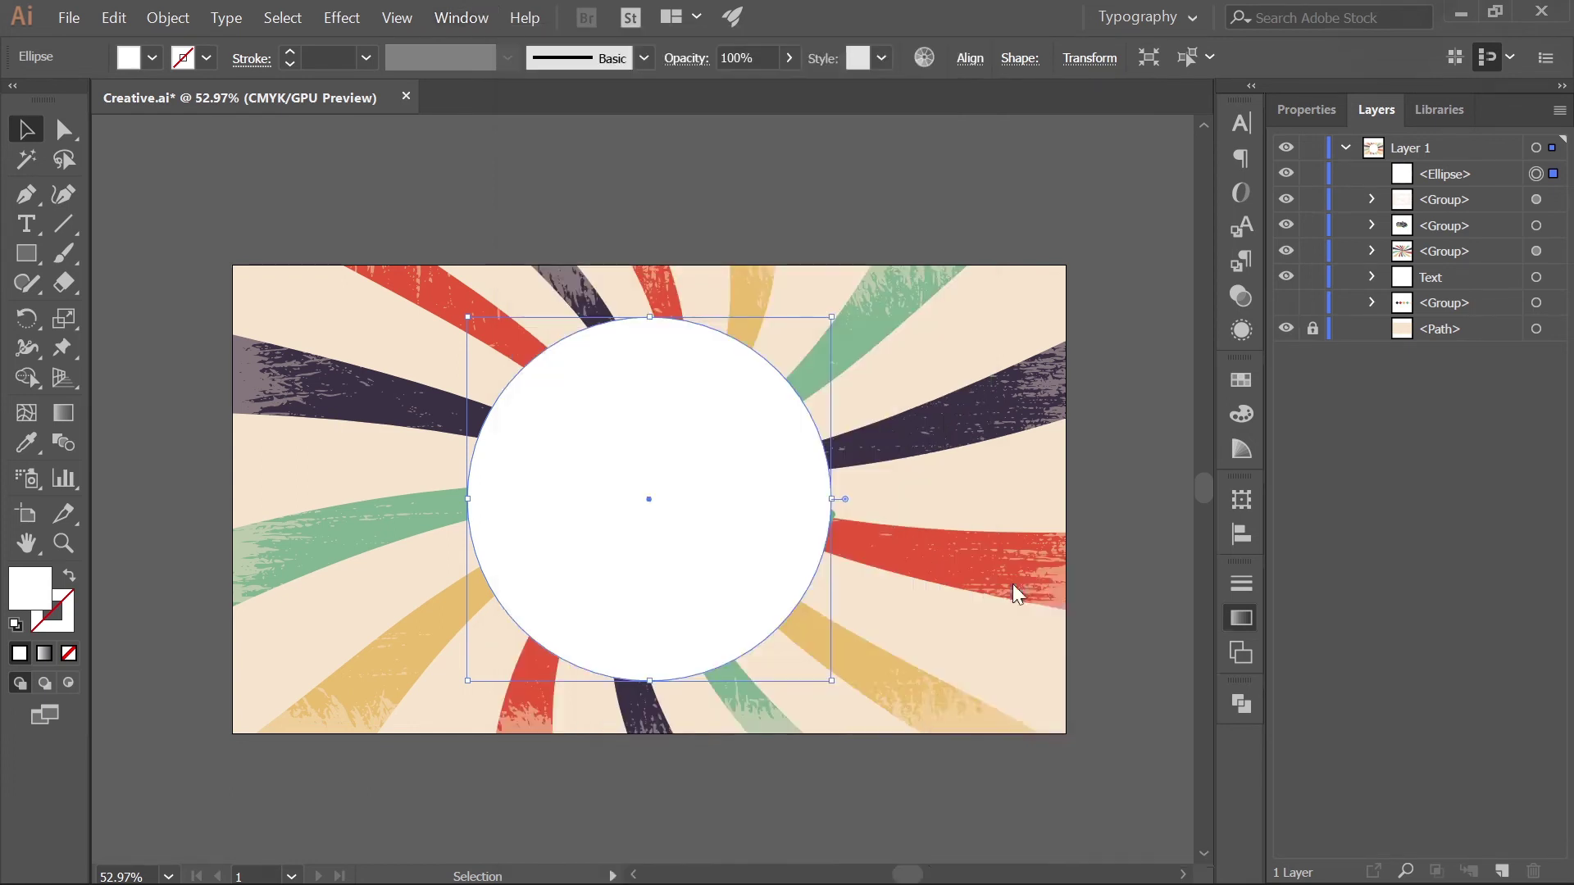
left_click(1240, 620)
left_click(1189, 612)
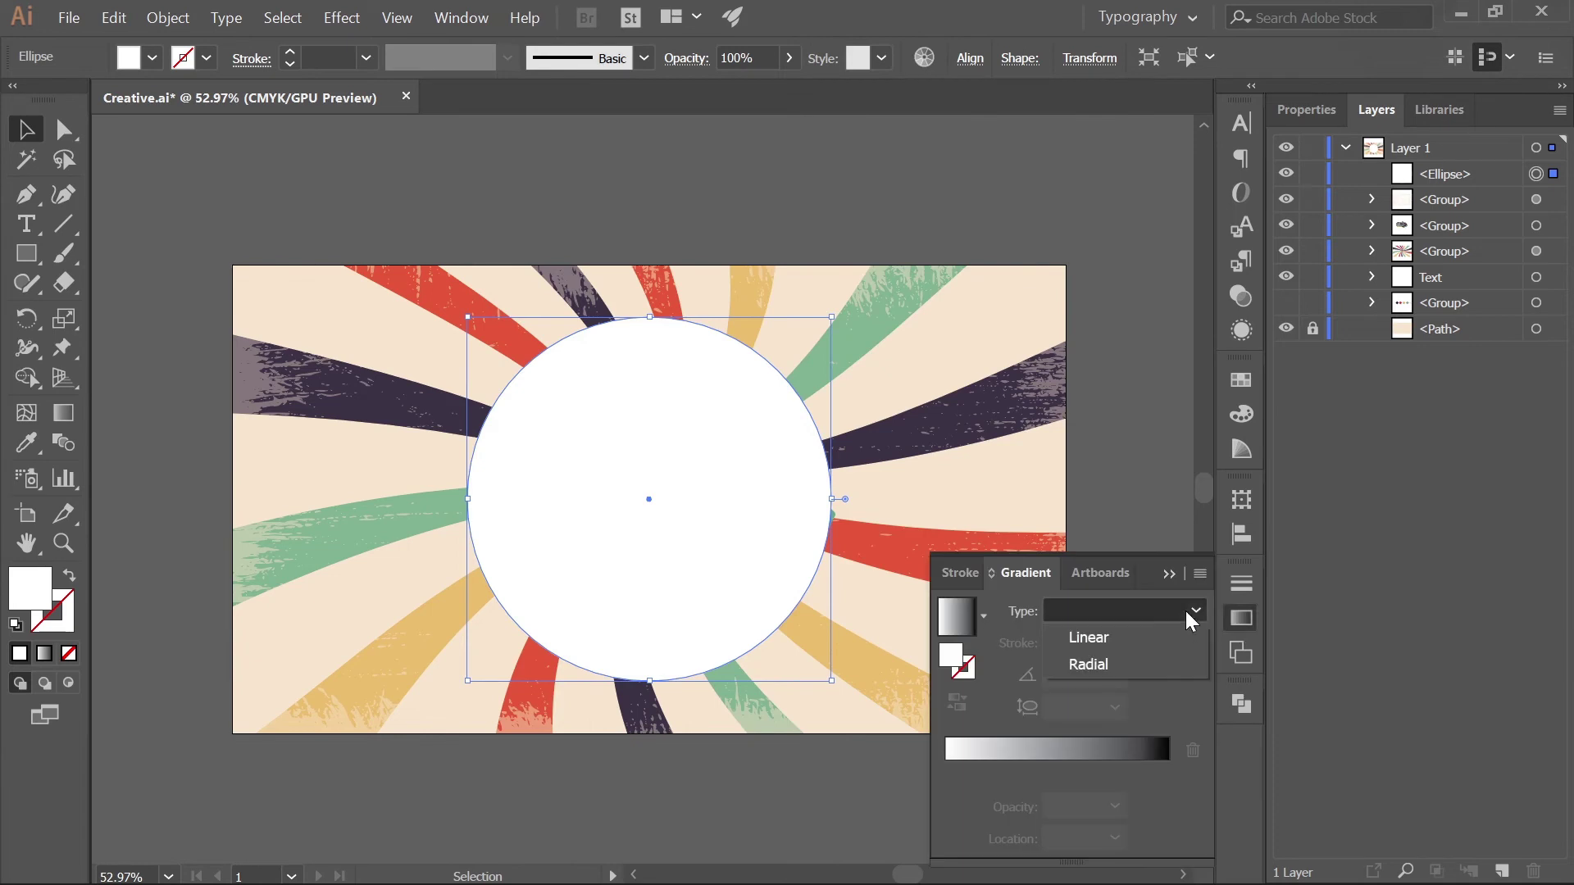
left_click(1123, 663)
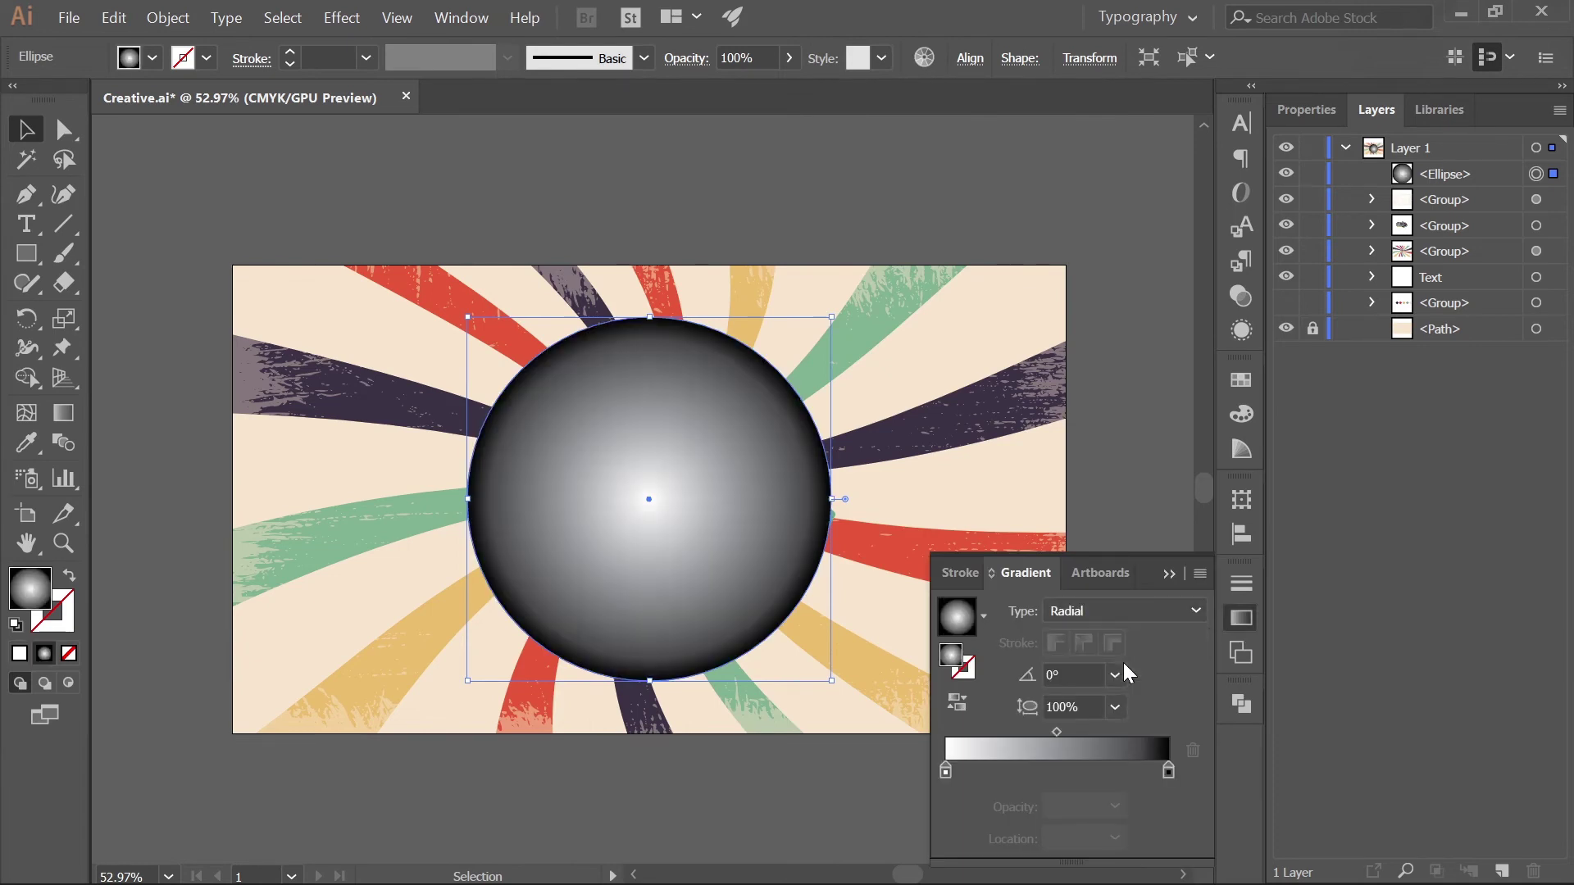
Step: Set the outer stop of the circle's radial gradient to white with 0% opacity
double_click(1171, 772)
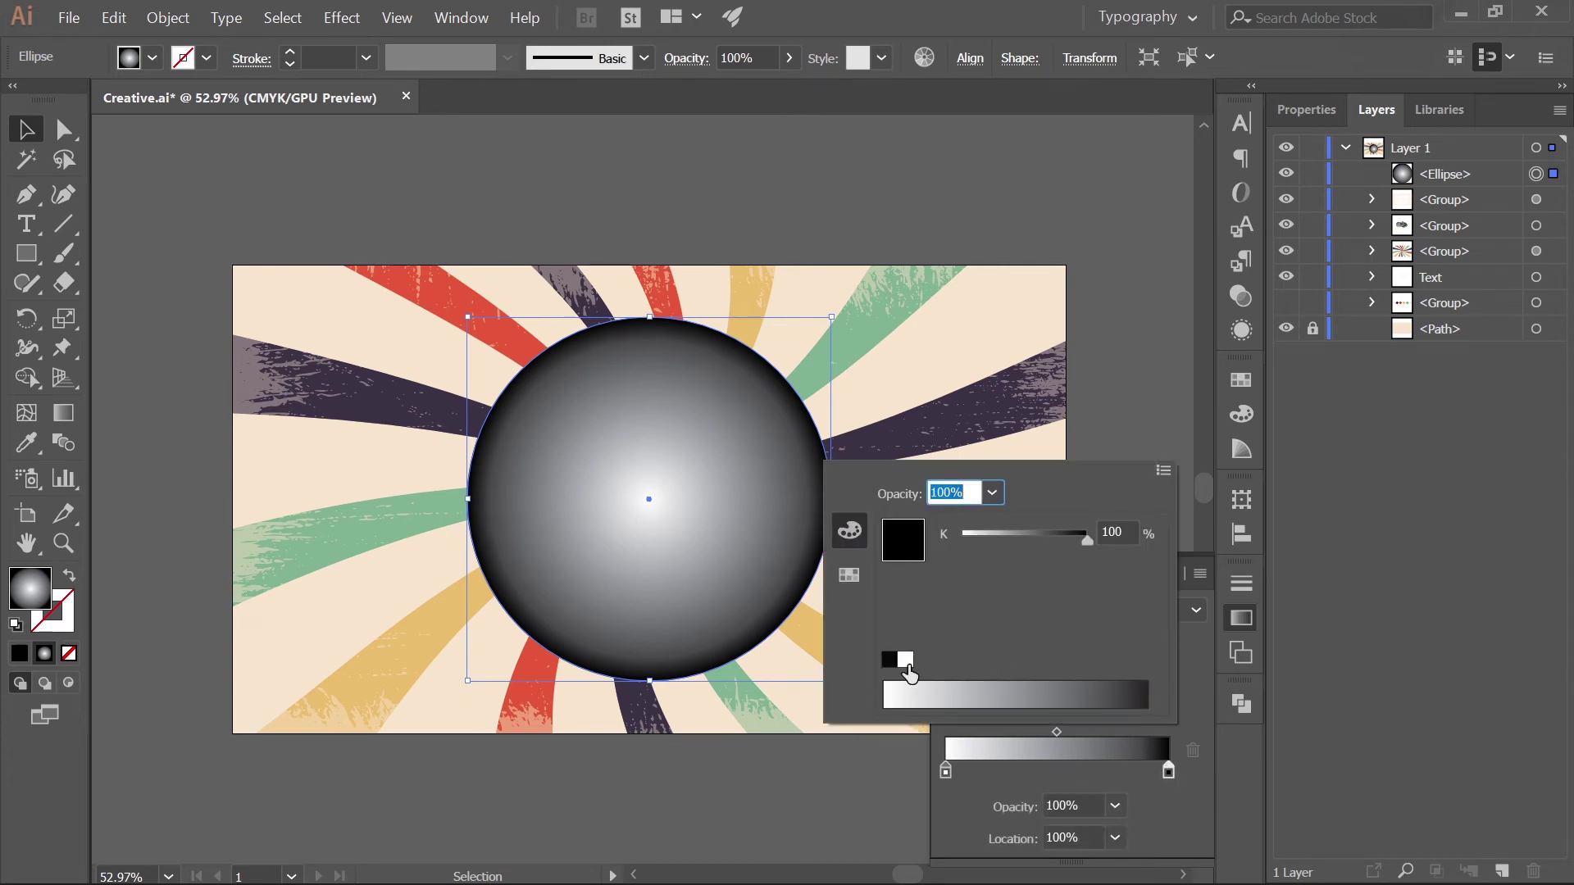
left_click(907, 670)
left_click(1169, 772)
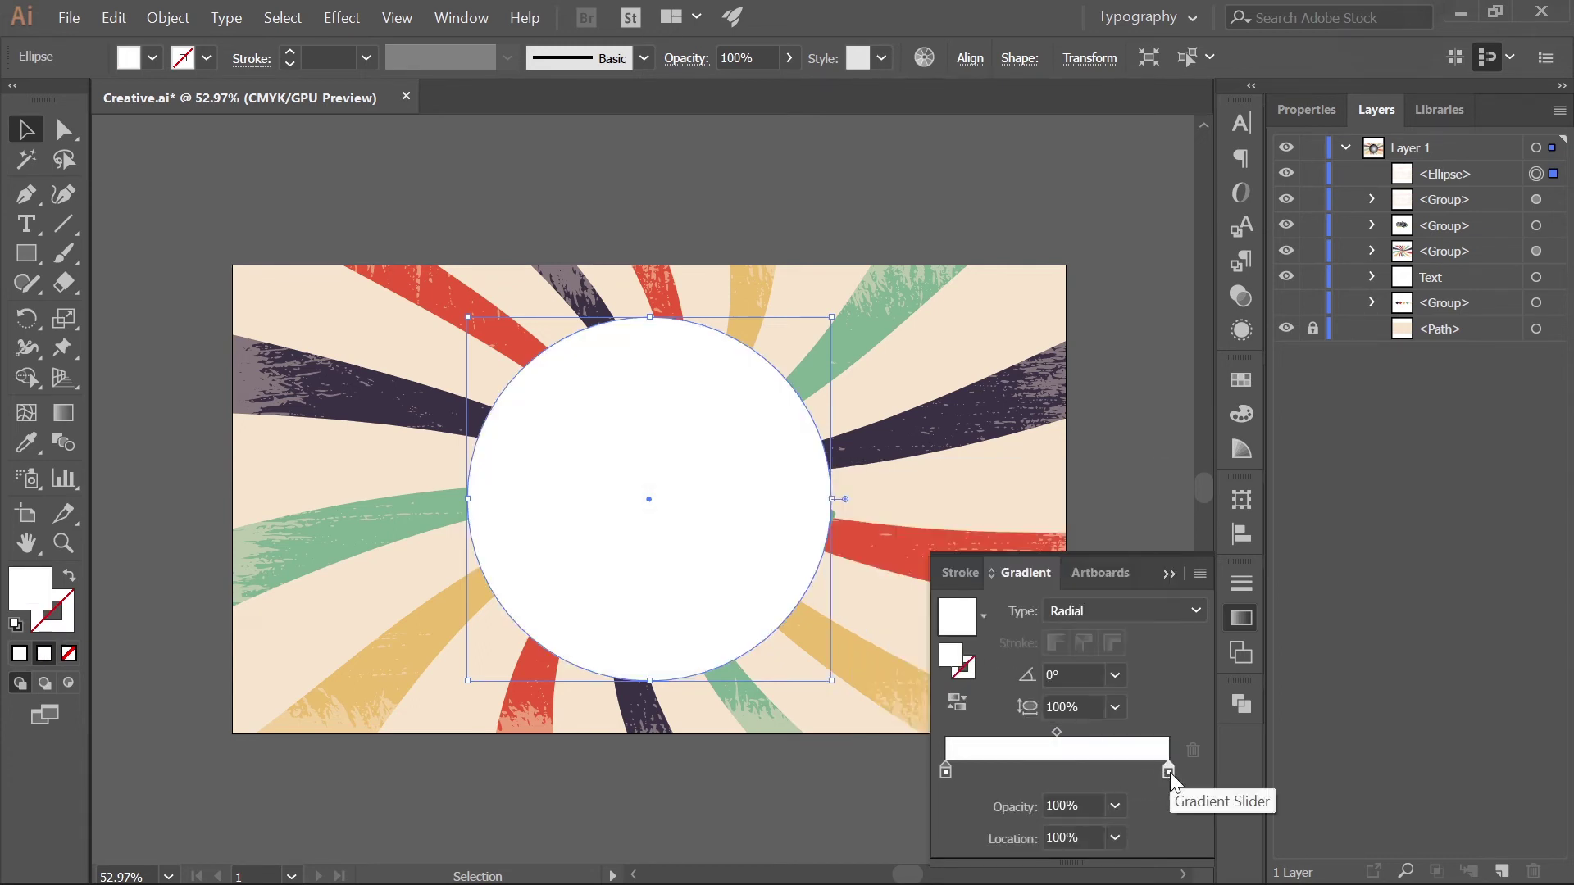
left_click(1116, 808)
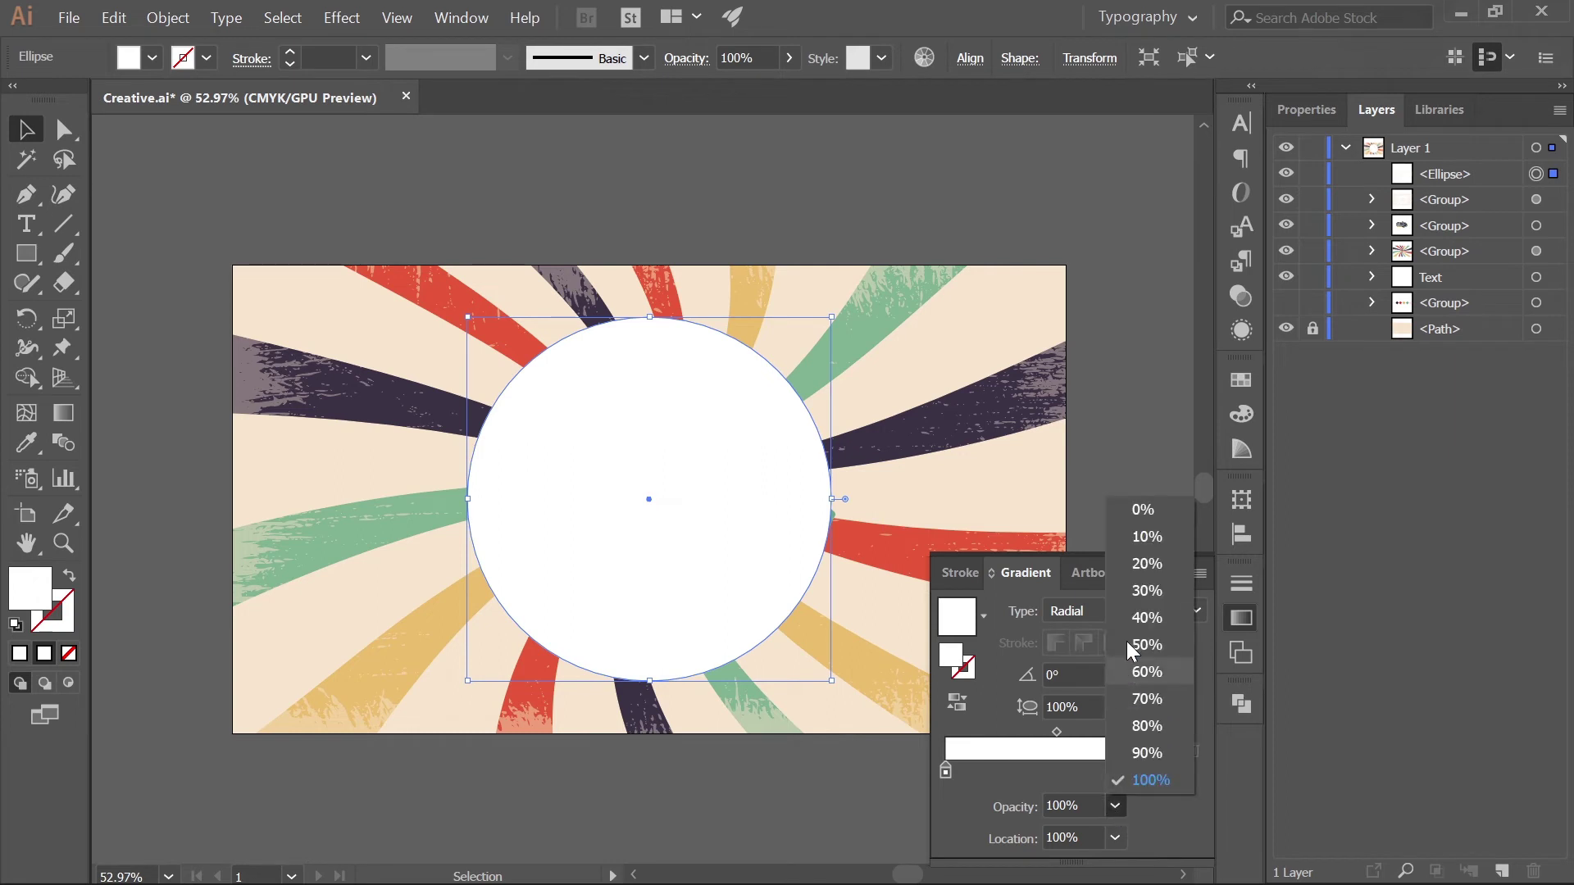
left_click(1145, 512)
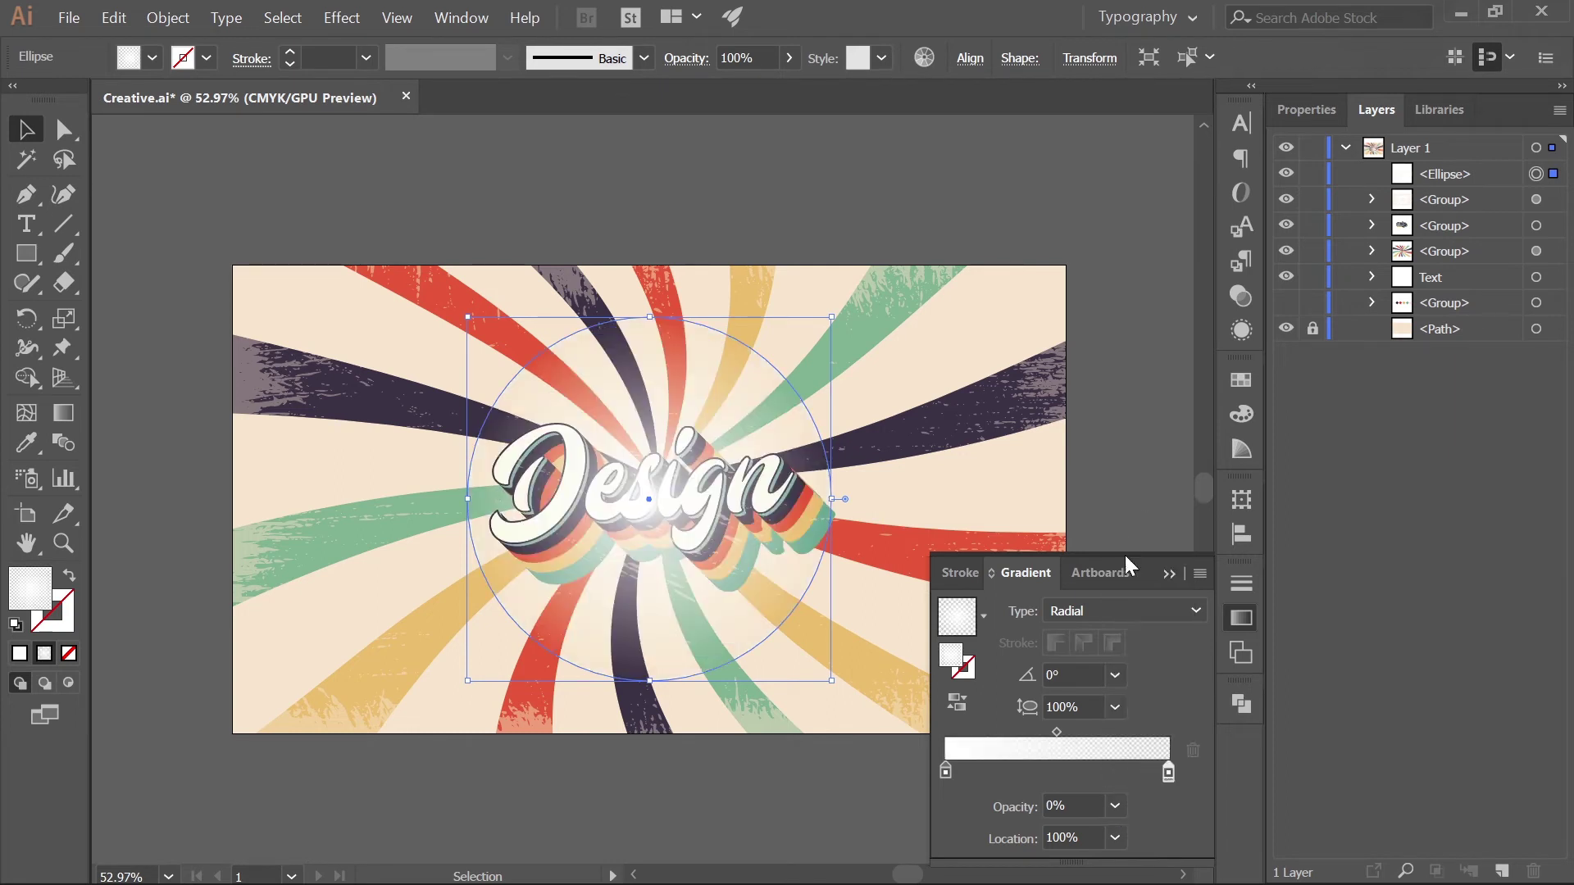
Step: Move the gradient circle below the "Design" lettering group in the stacking order and deselect it
left_click(1457, 175)
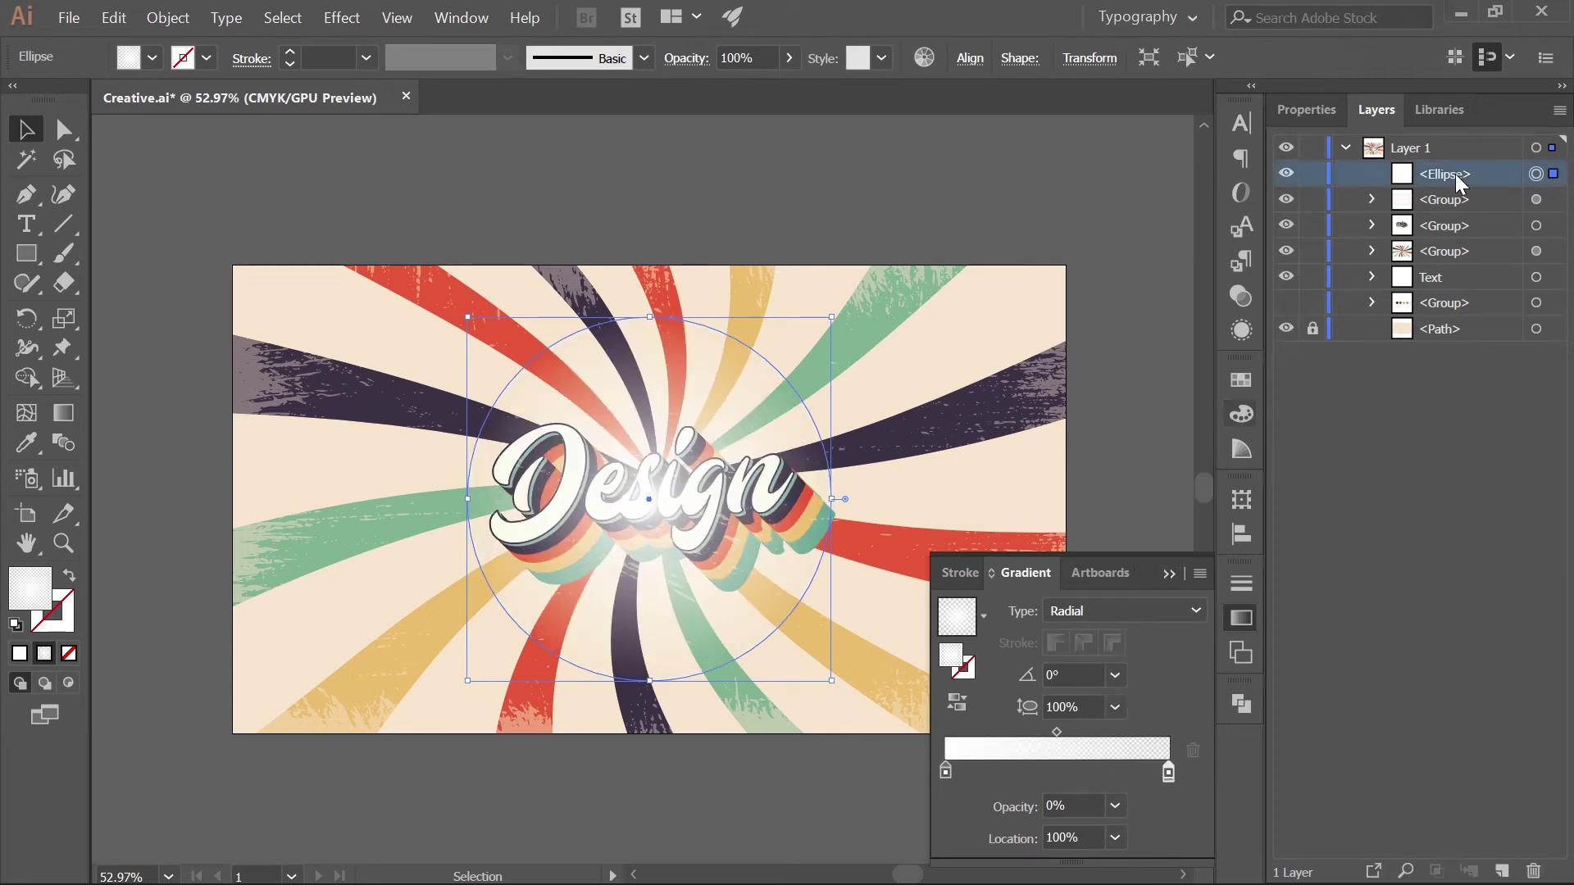
left_click_drag(1457, 176, 1448, 223)
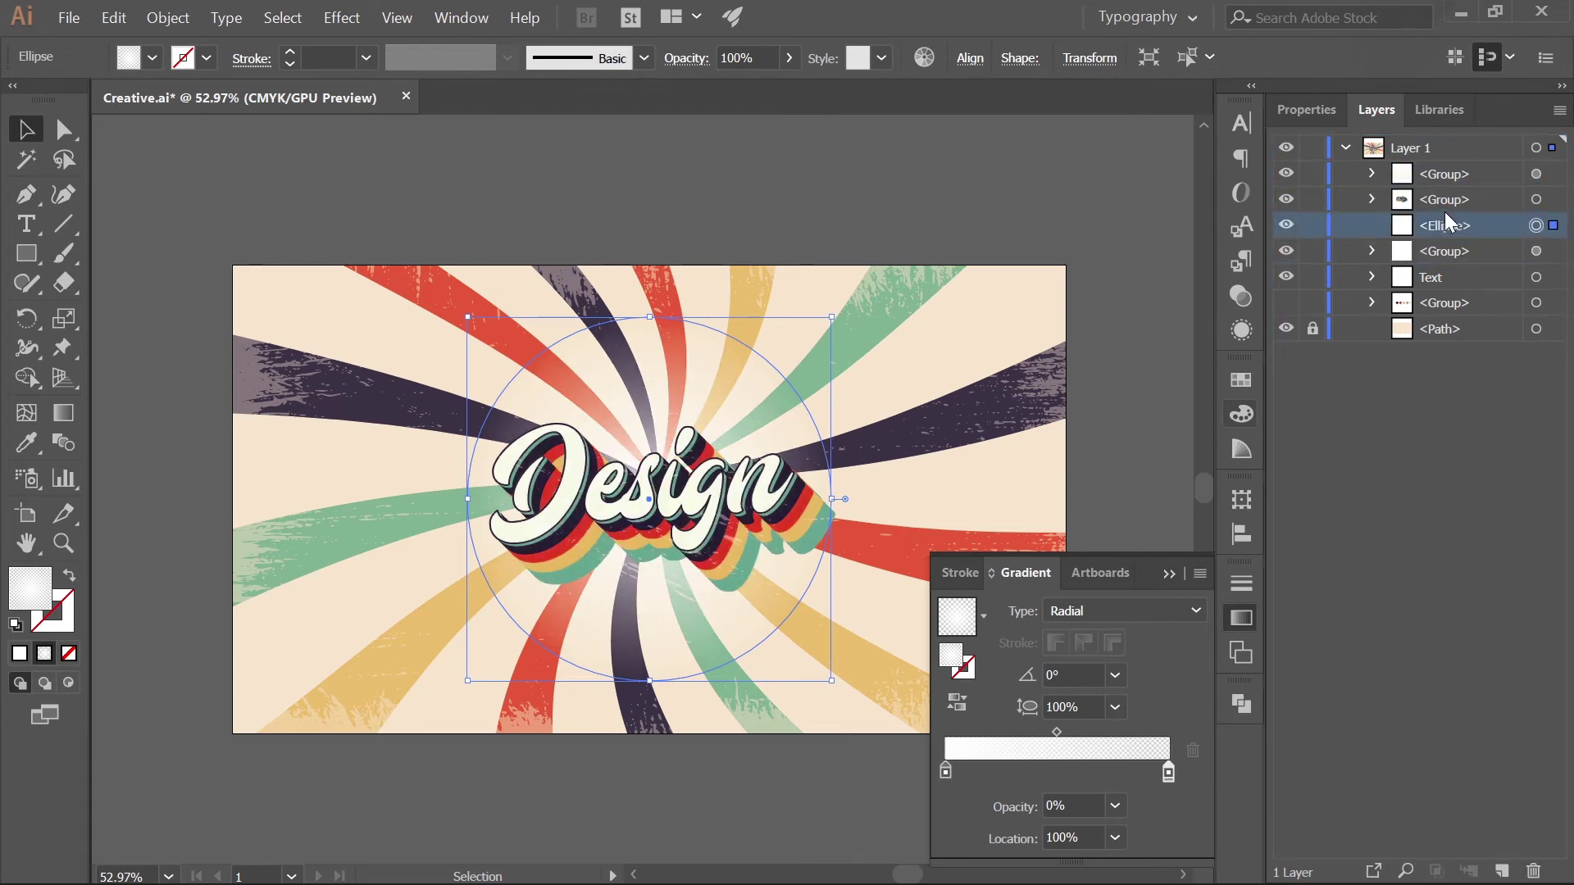
left_click(1168, 573)
left_click(1143, 500)
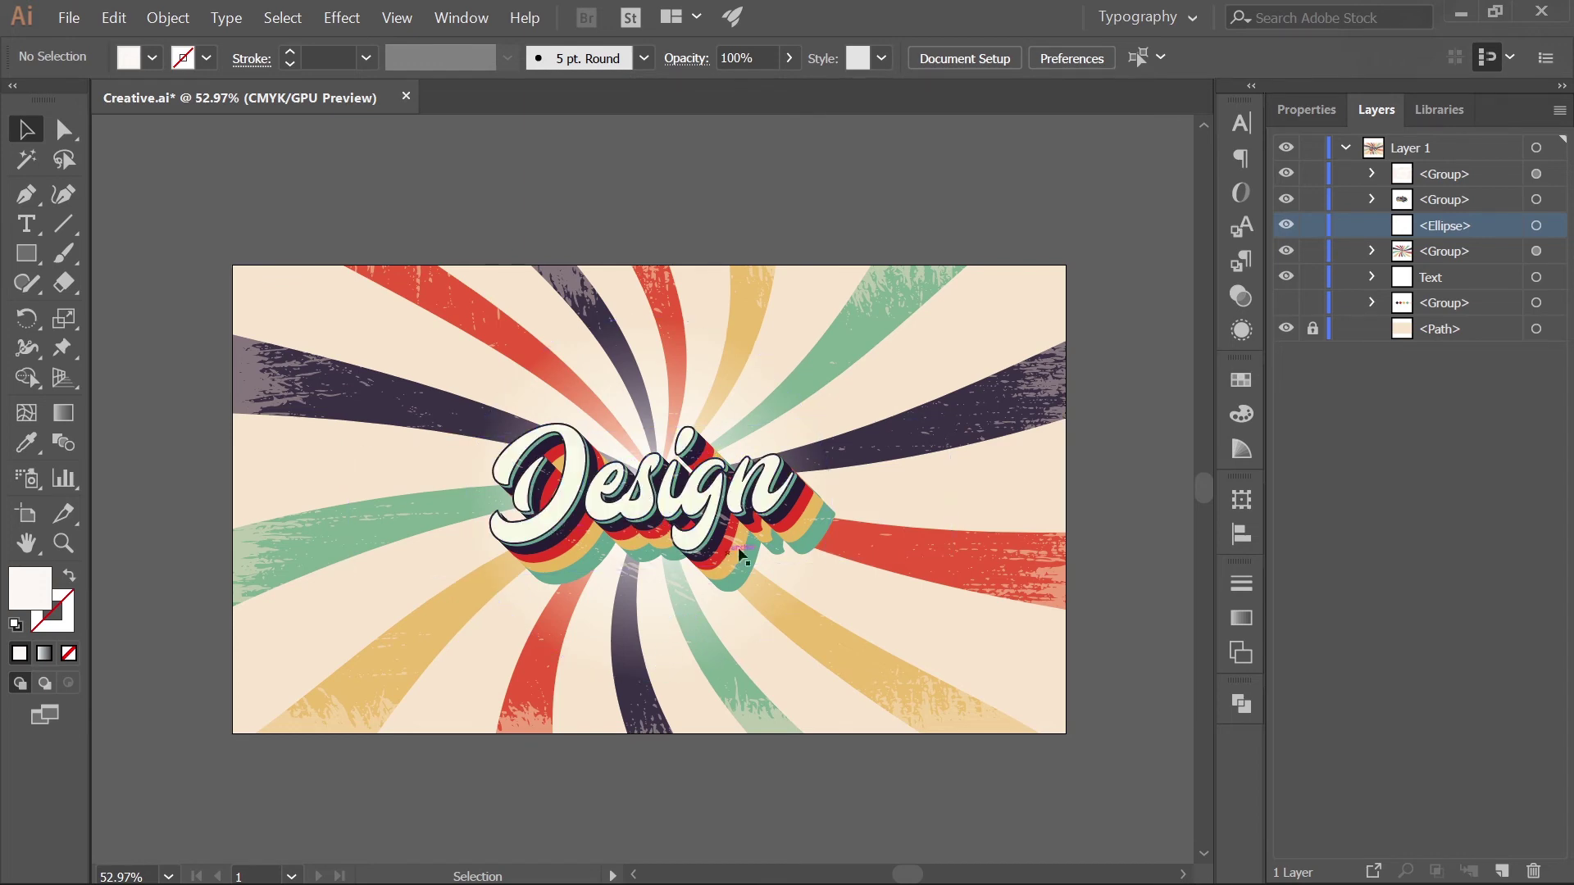
Step: Select the "Design" lettering group and nudge it slightly upward on the artboard
left_click(1058, 460)
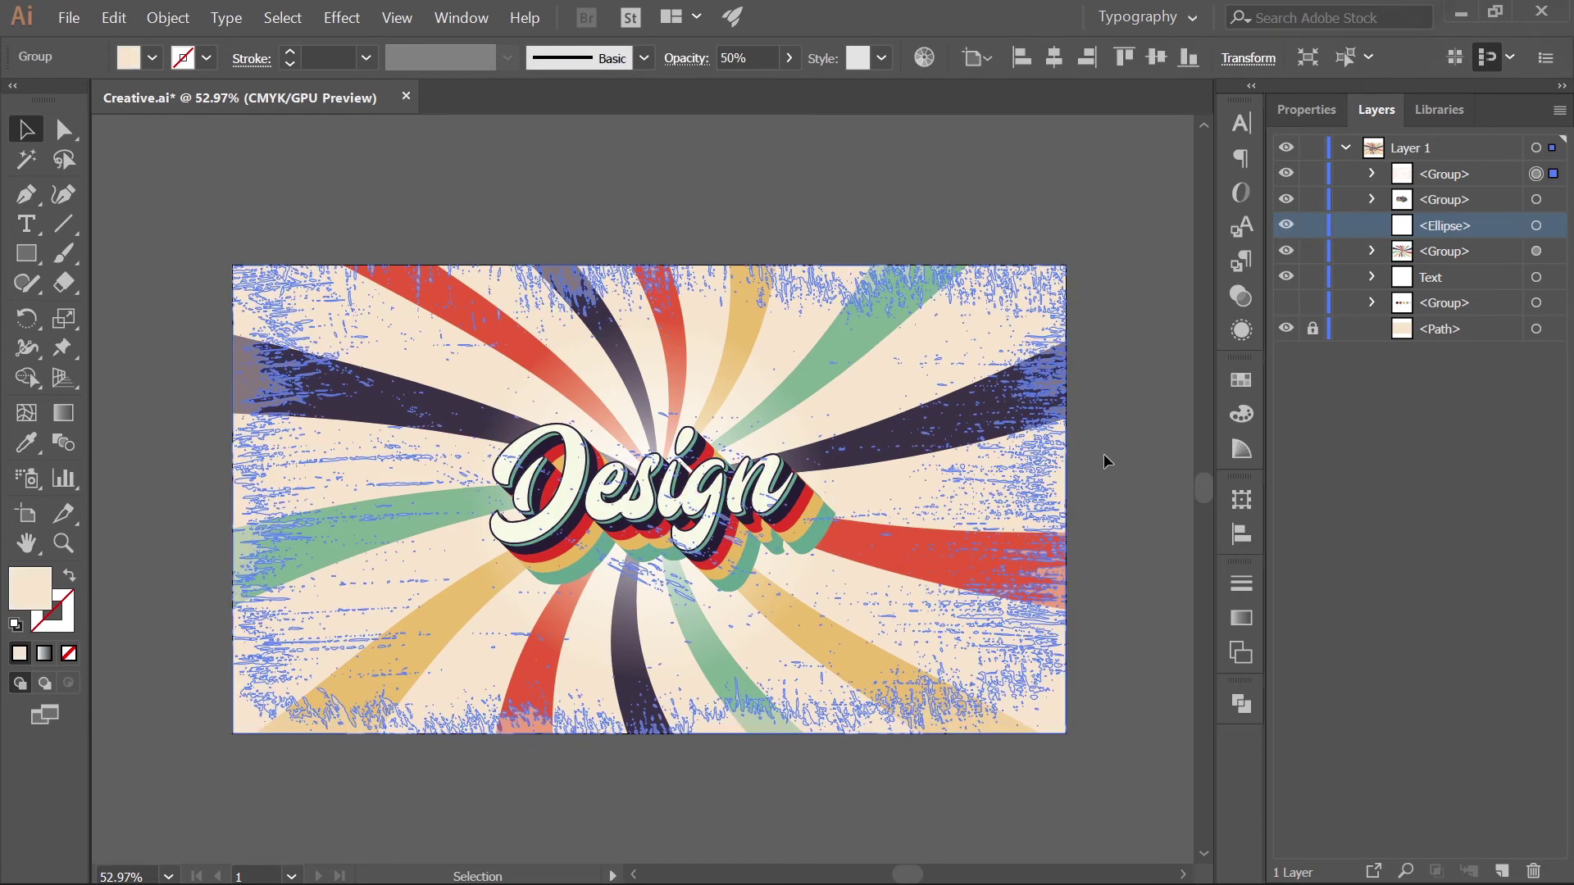
left_click(807, 474)
left_click(674, 498)
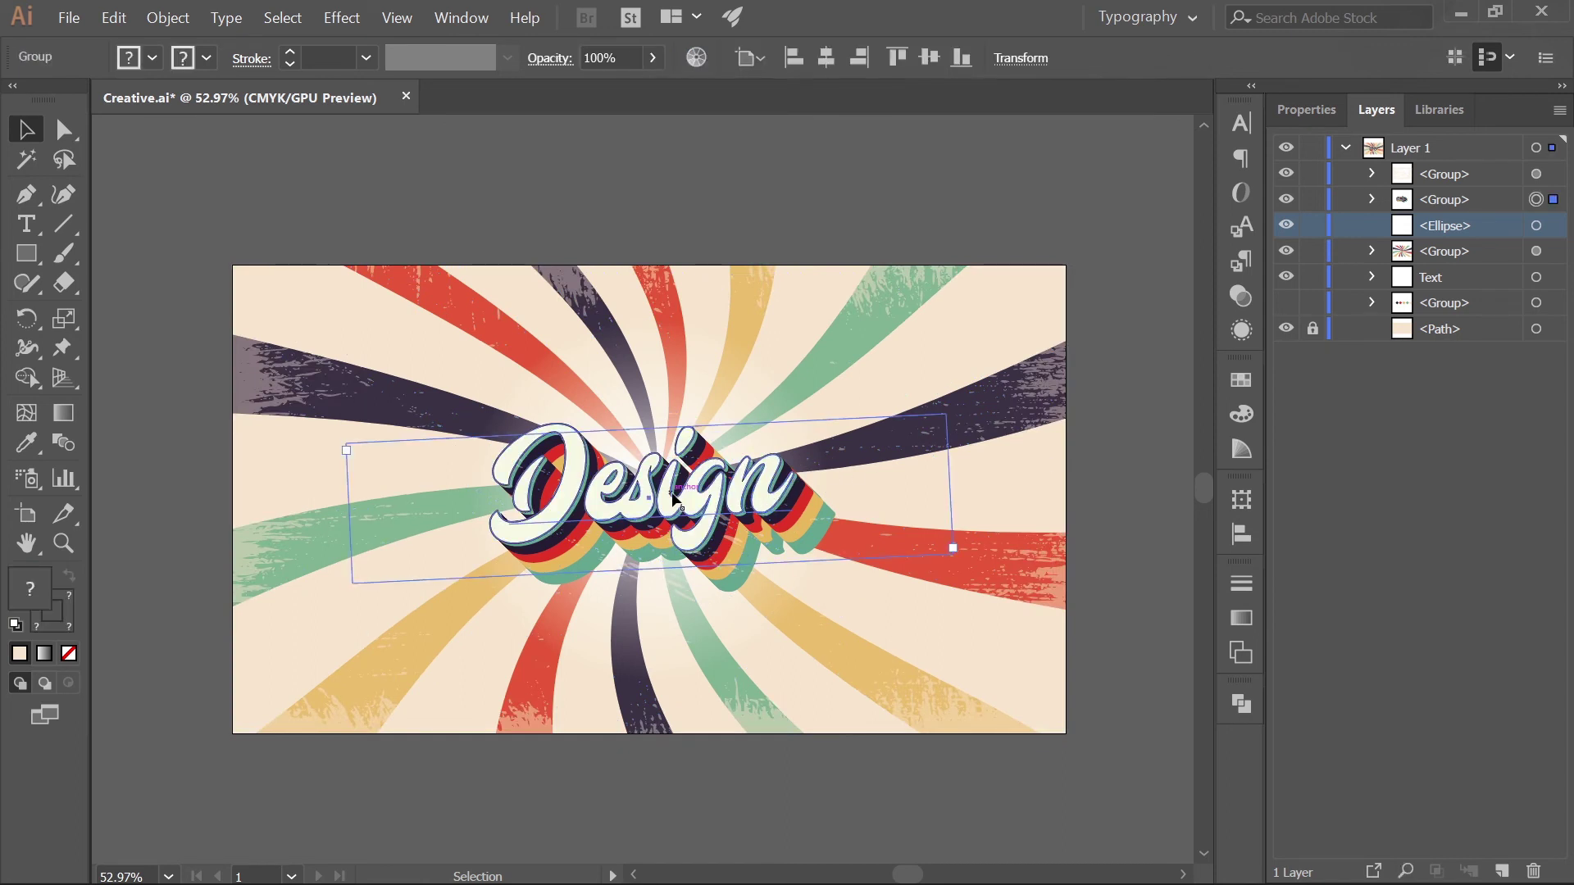
key("alt+Tab")
key("Up")
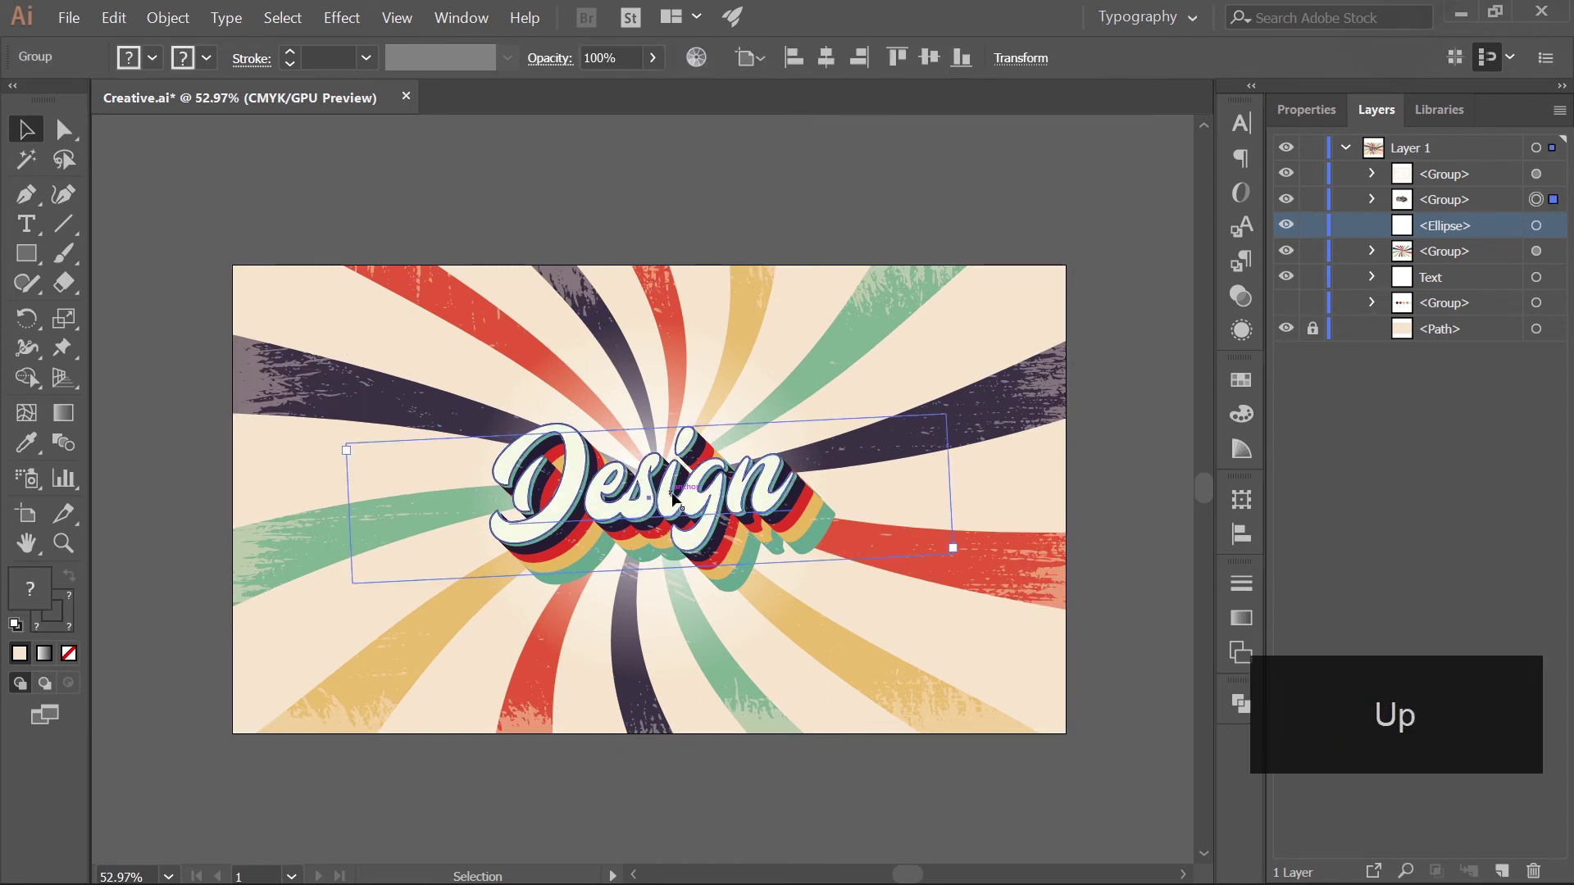
key("Up")
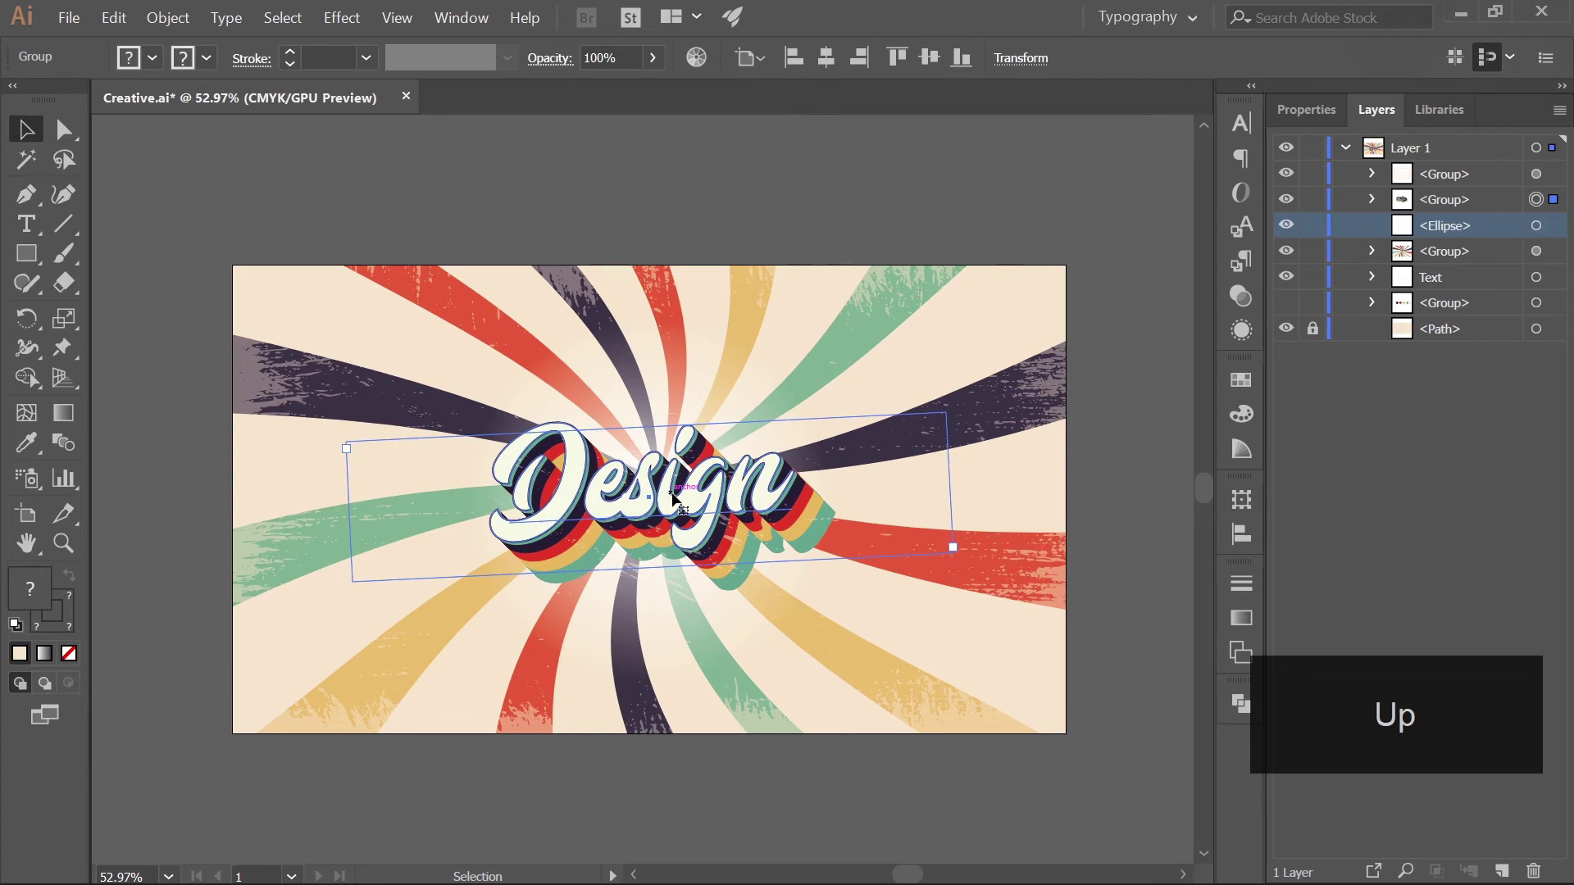
key("shift+Up")
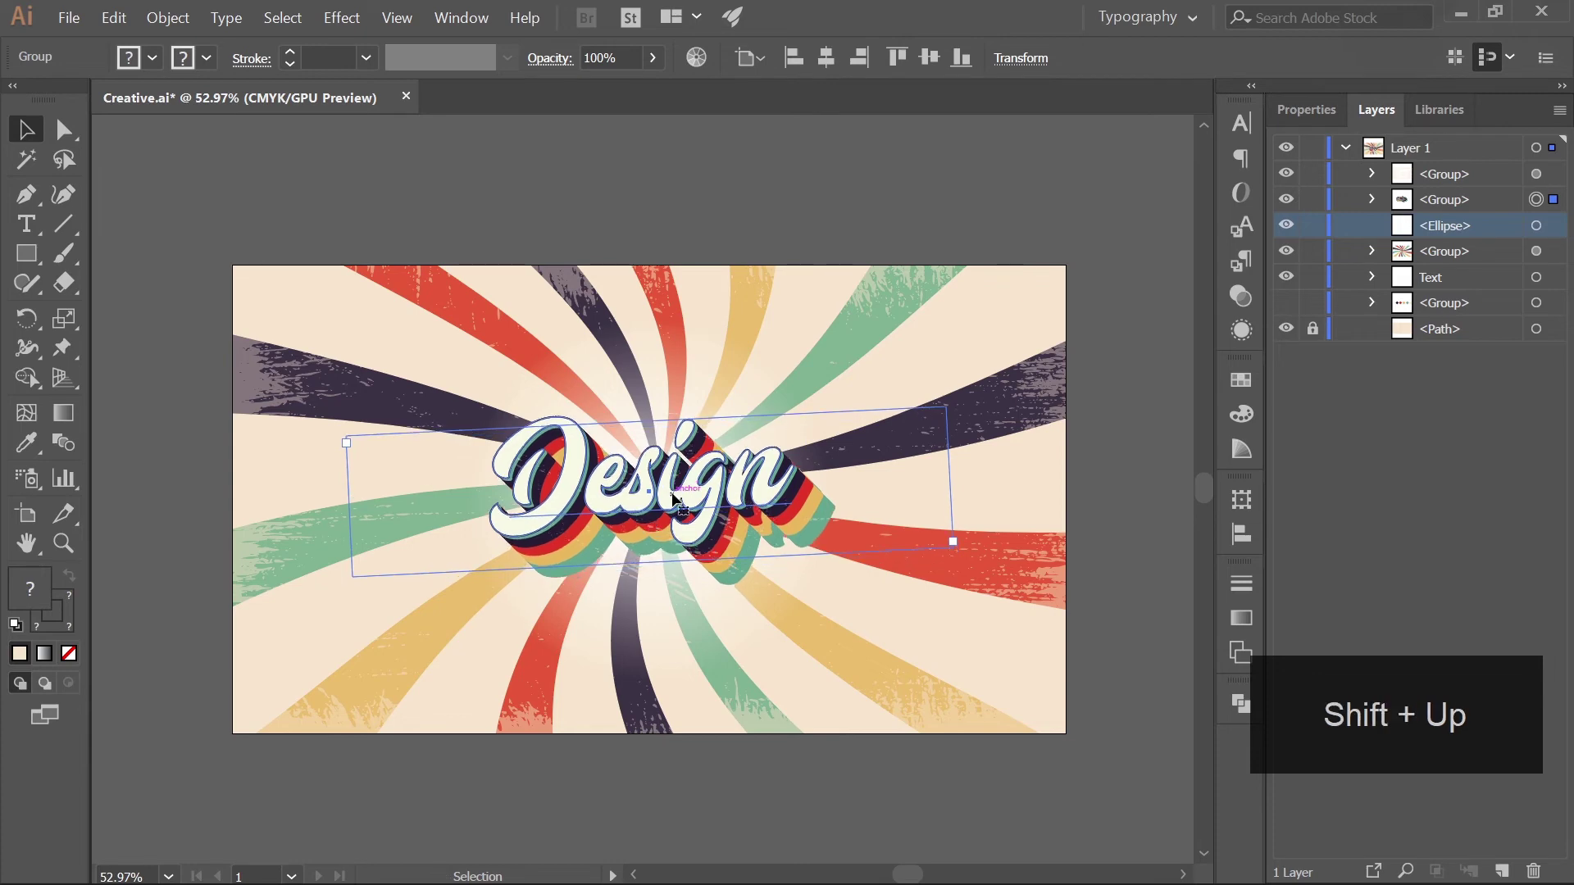
key("shift+Up")
key("shift+Down")
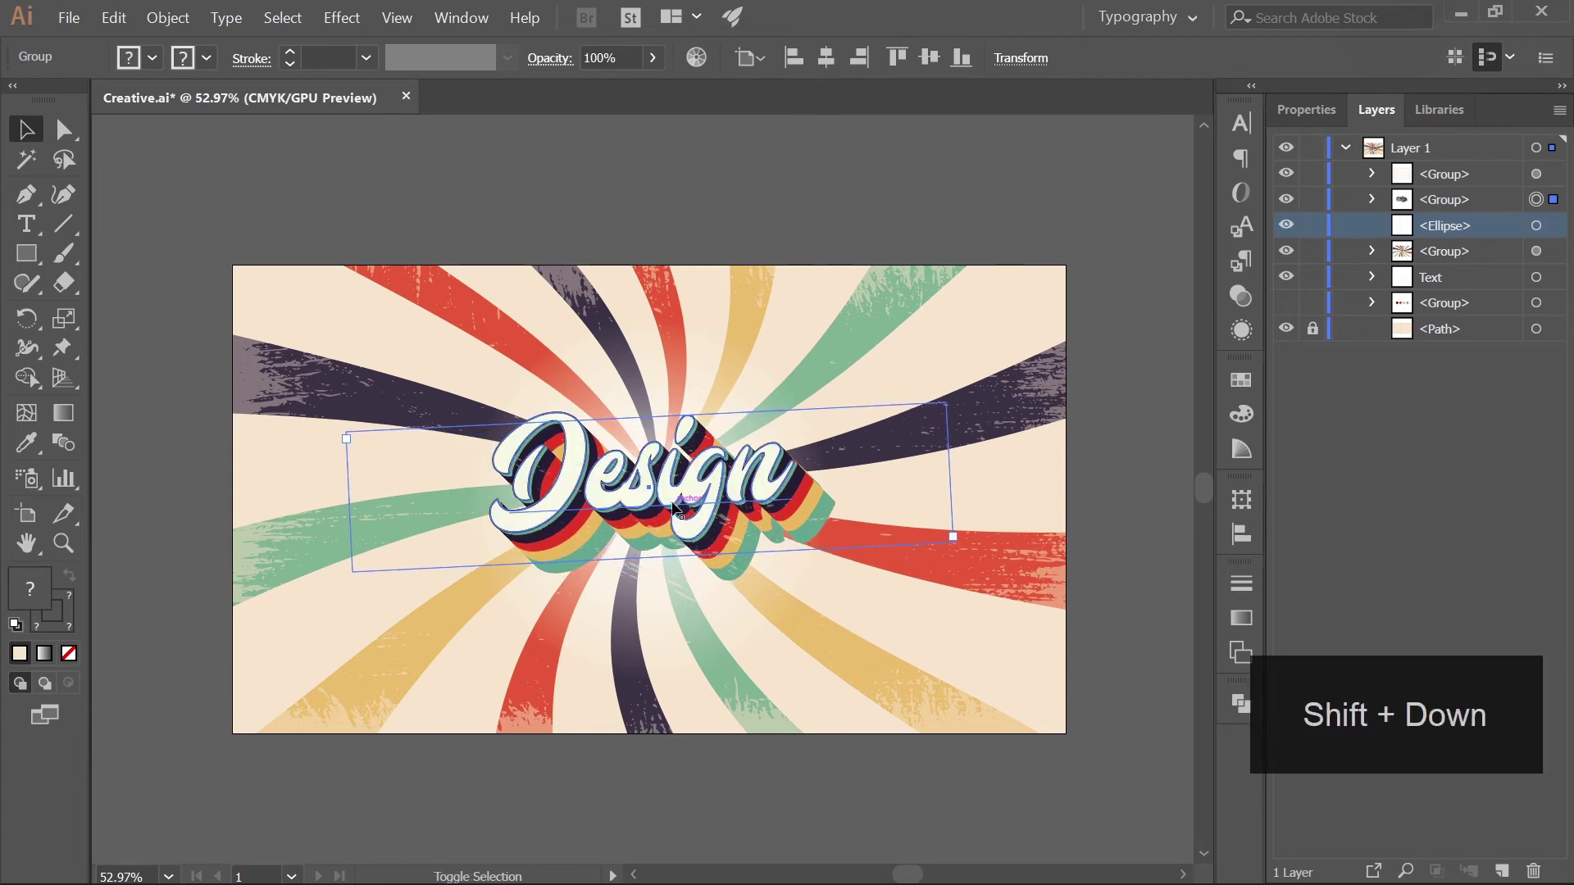
key("shift+Down")
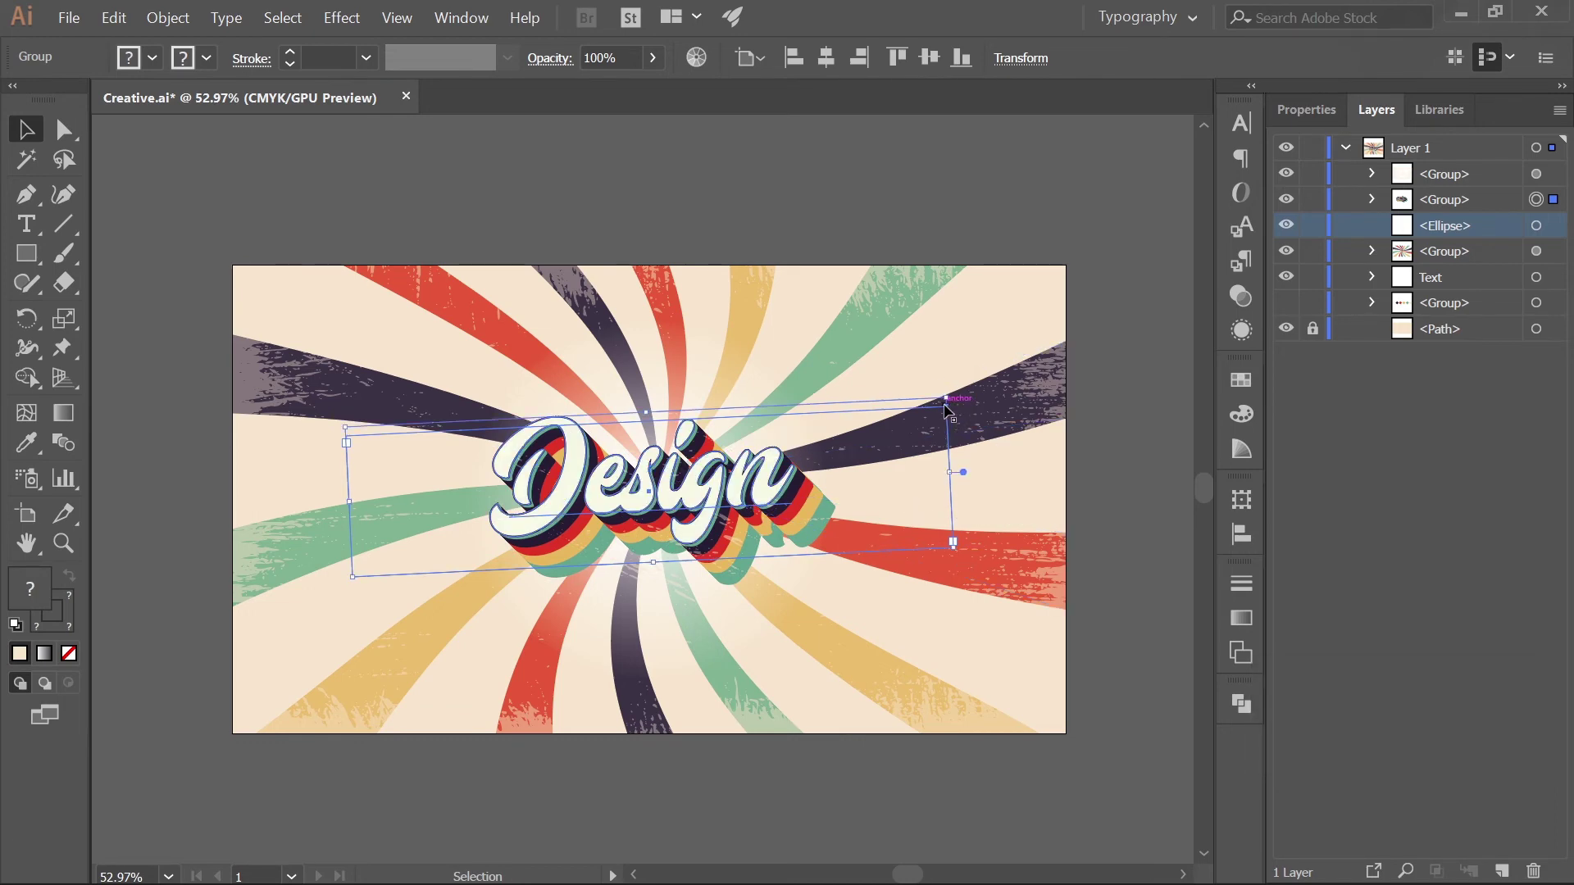
Step: Rotate the "Design" lettering group slightly further counterclockwise and deselect it
key("v")
left_click_drag(950, 413, 951, 379)
left_click(1132, 375)
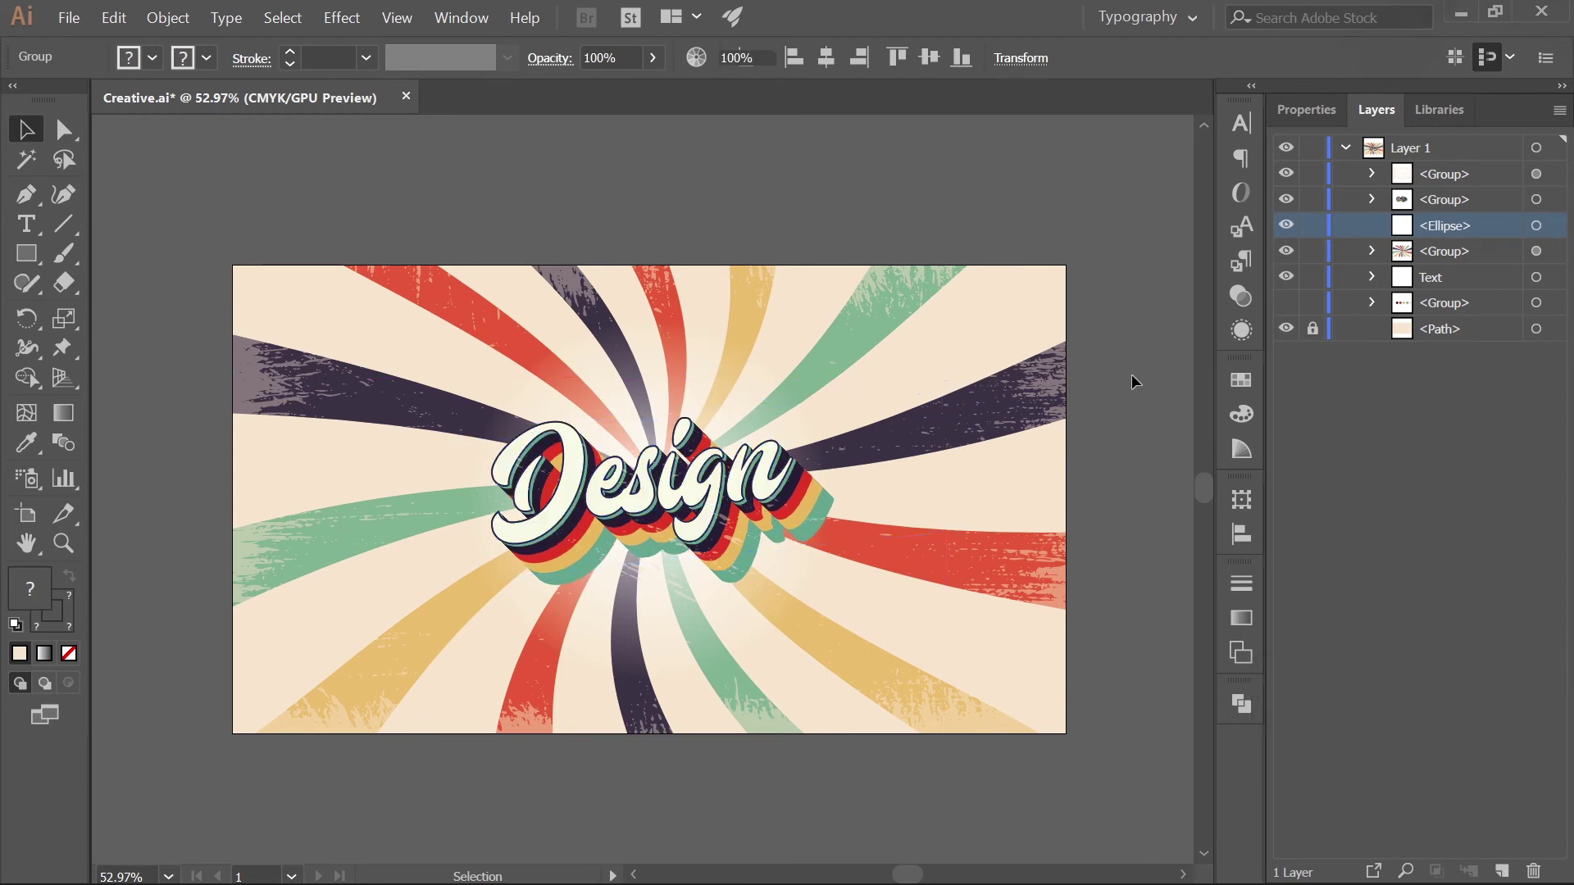
Step: Set the opacity of the twisted sunburst group to 70%
left_click(1537, 250)
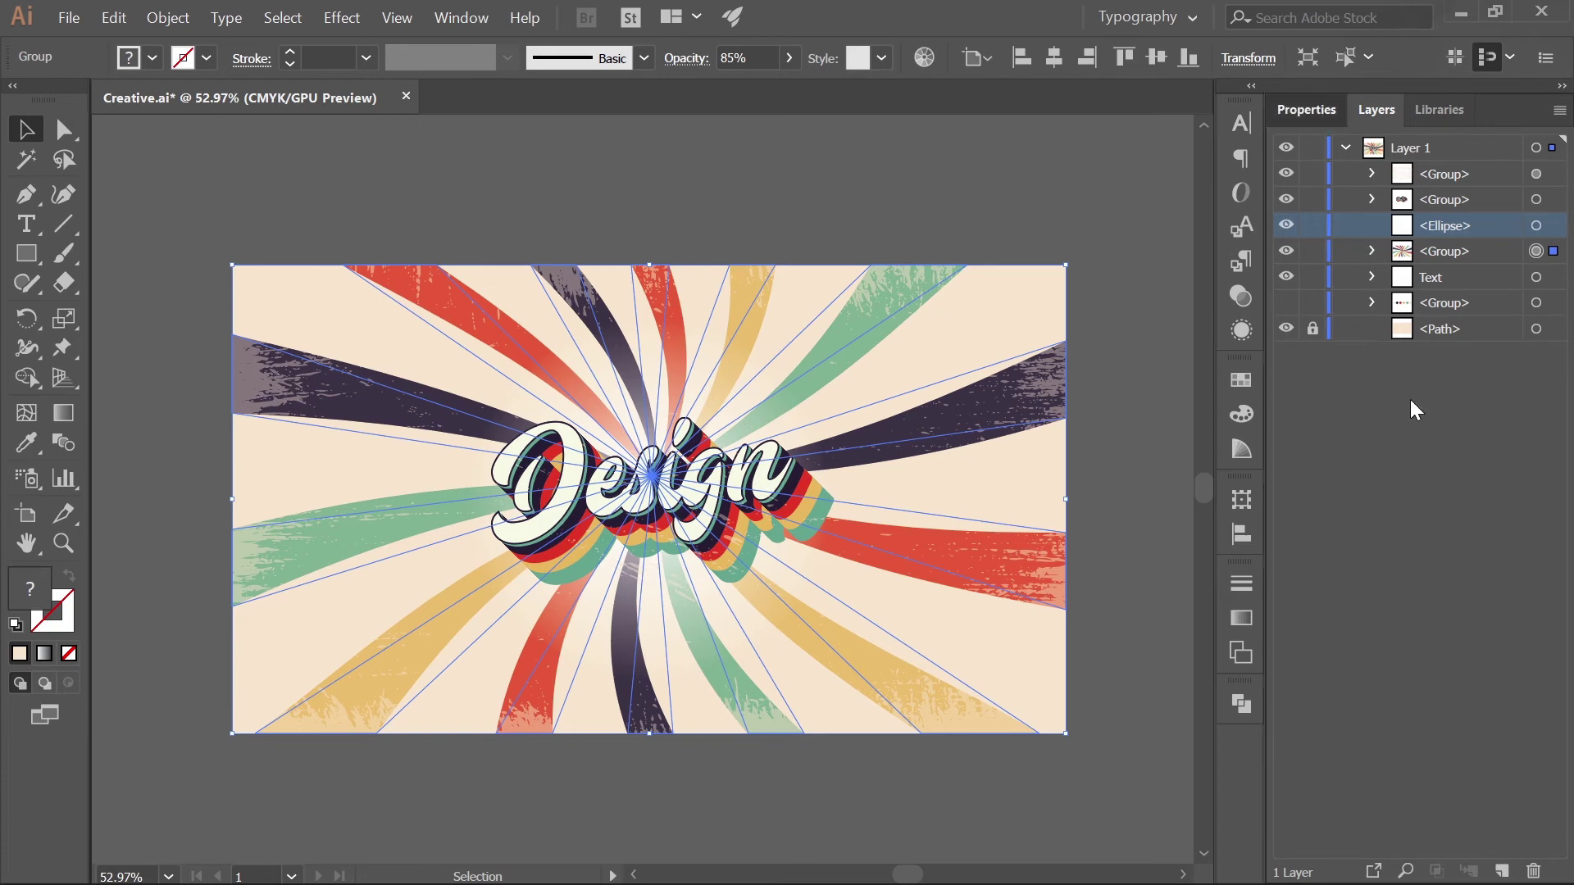
left_click(1307, 109)
left_click_drag(1427, 453, 1280, 466)
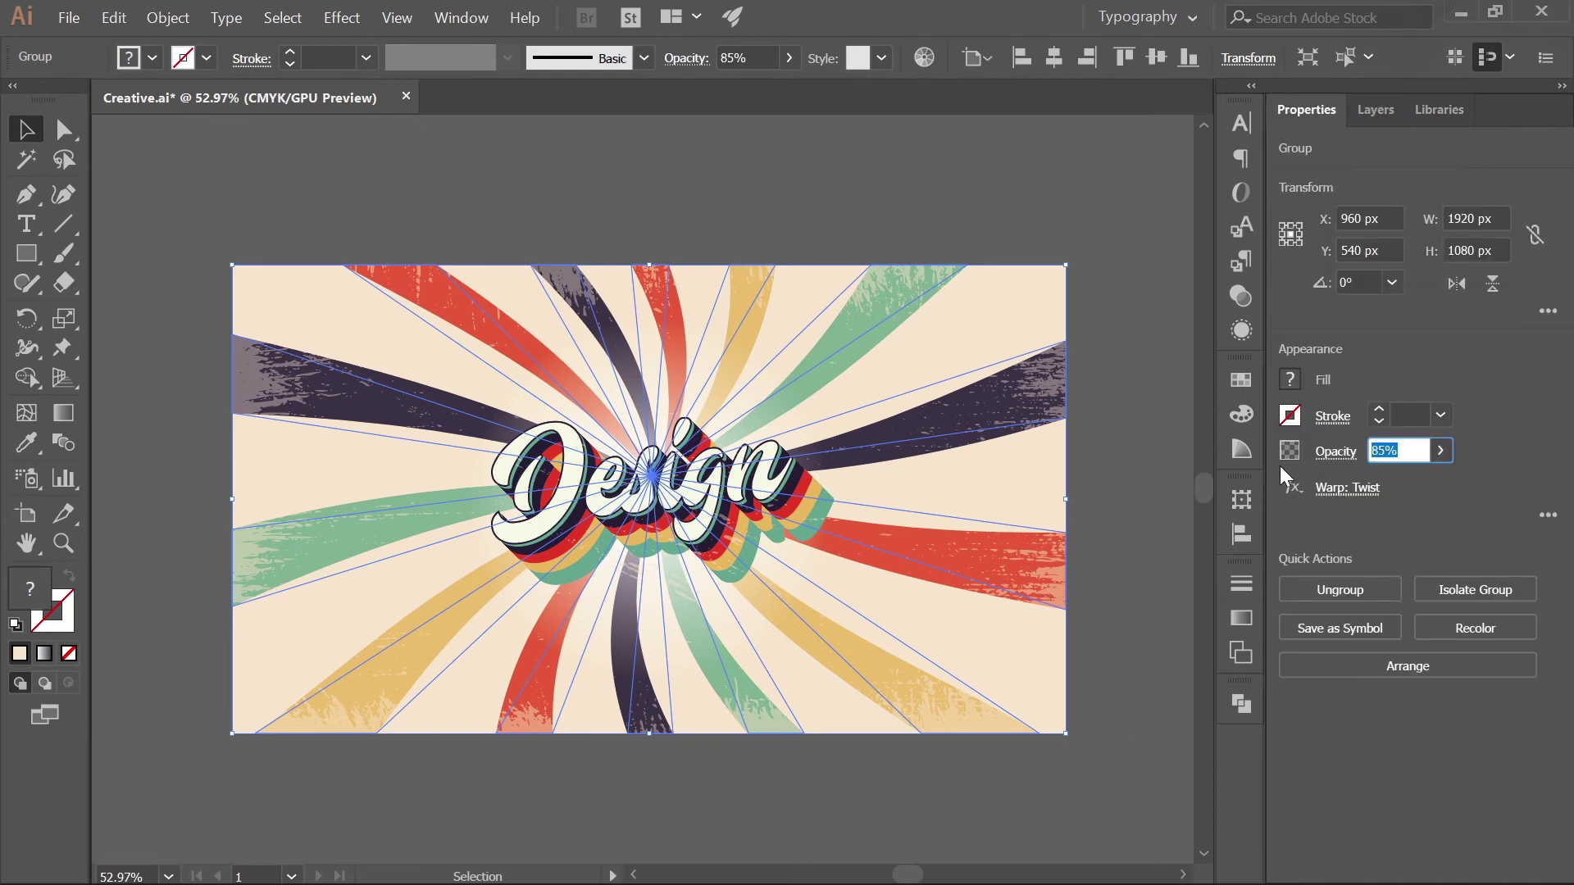
type("70")
key("Return")
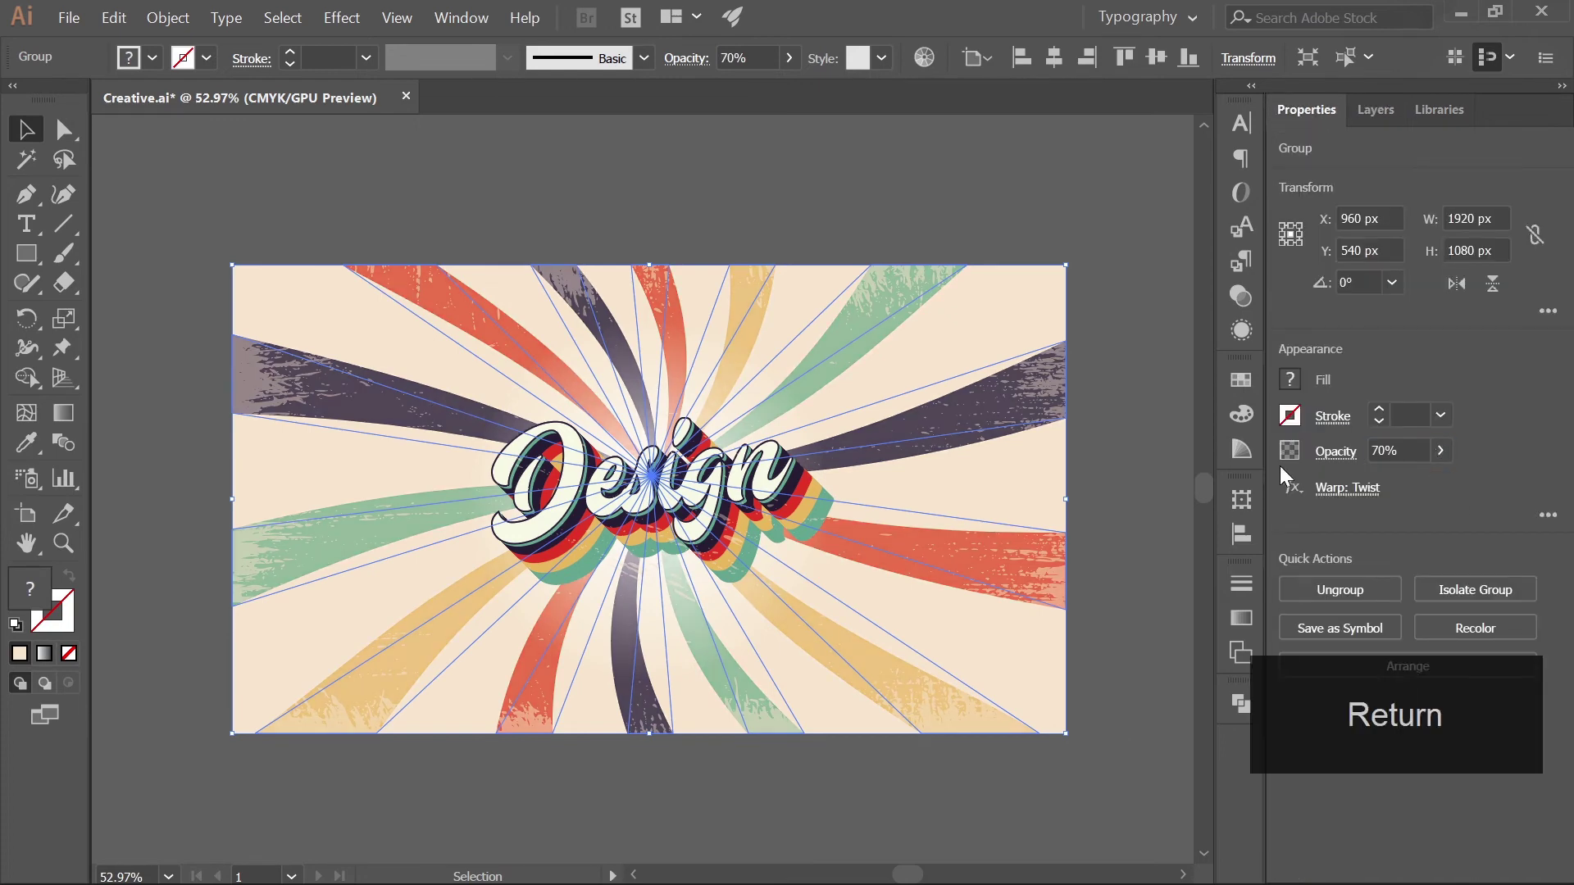
left_click(1128, 453)
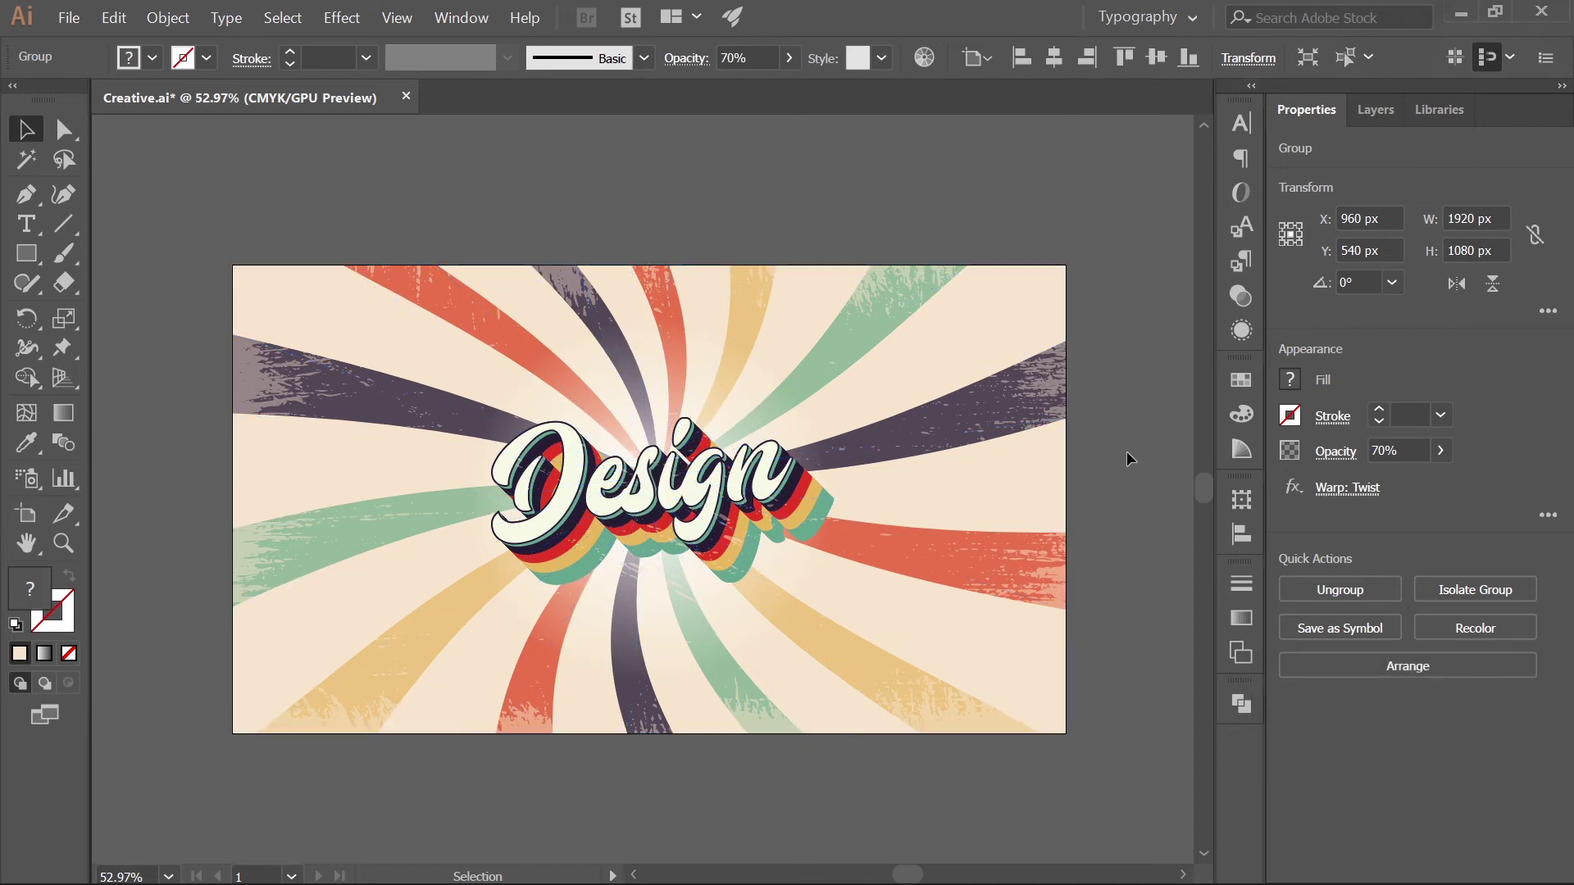
Step: Set the opacity of the grunge texture group to 40% and deselect it
left_click(1059, 416)
left_click_drag(1410, 451, 1125, 469)
type("40")
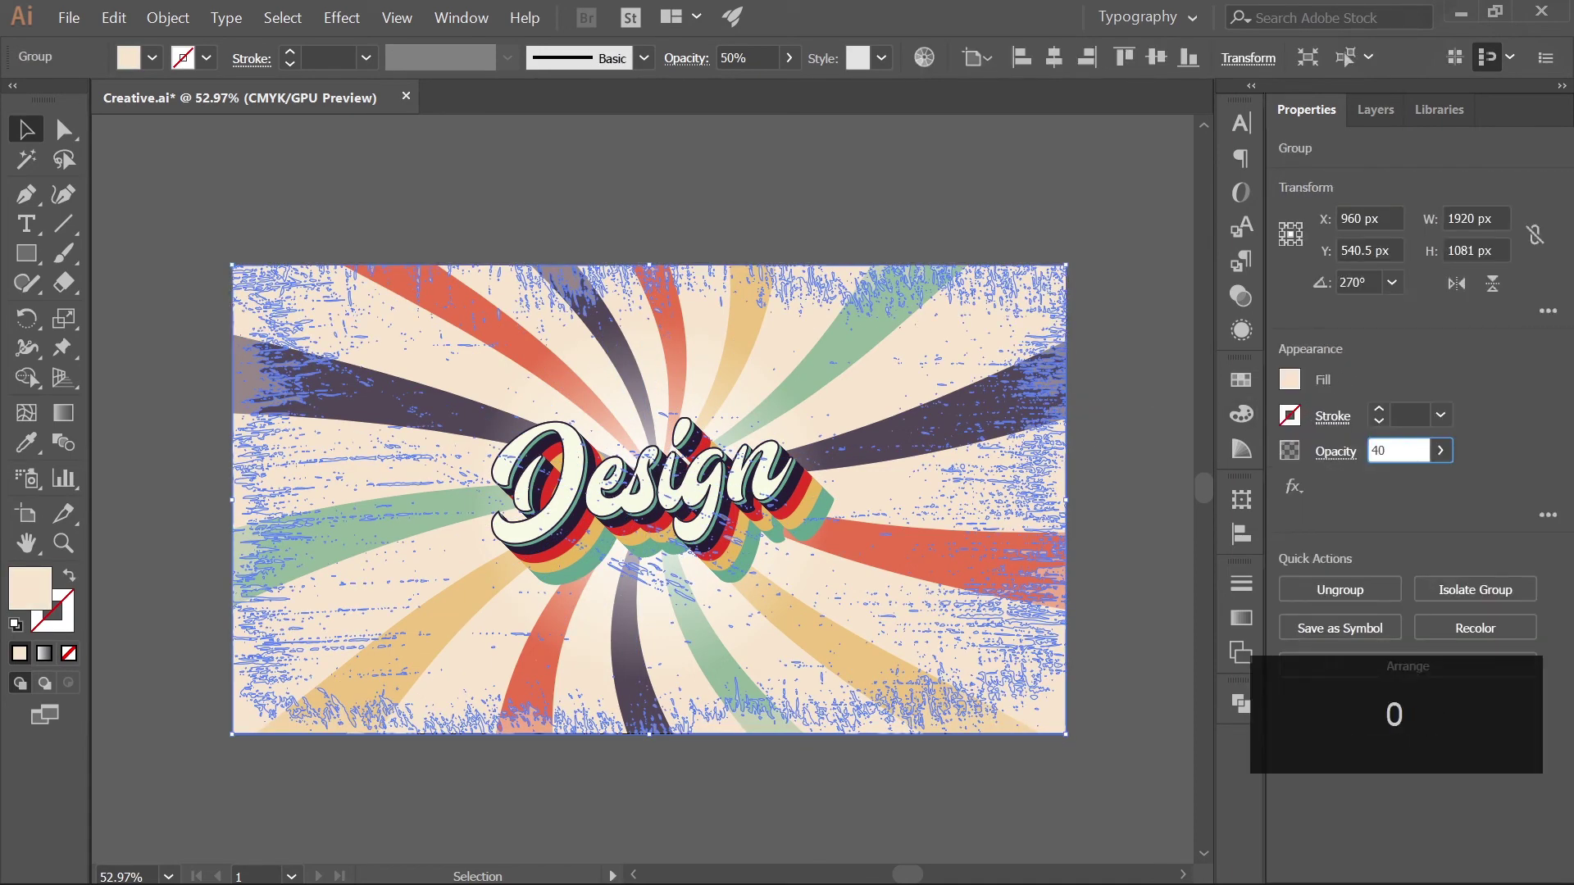
key("Return")
left_click(1091, 410)
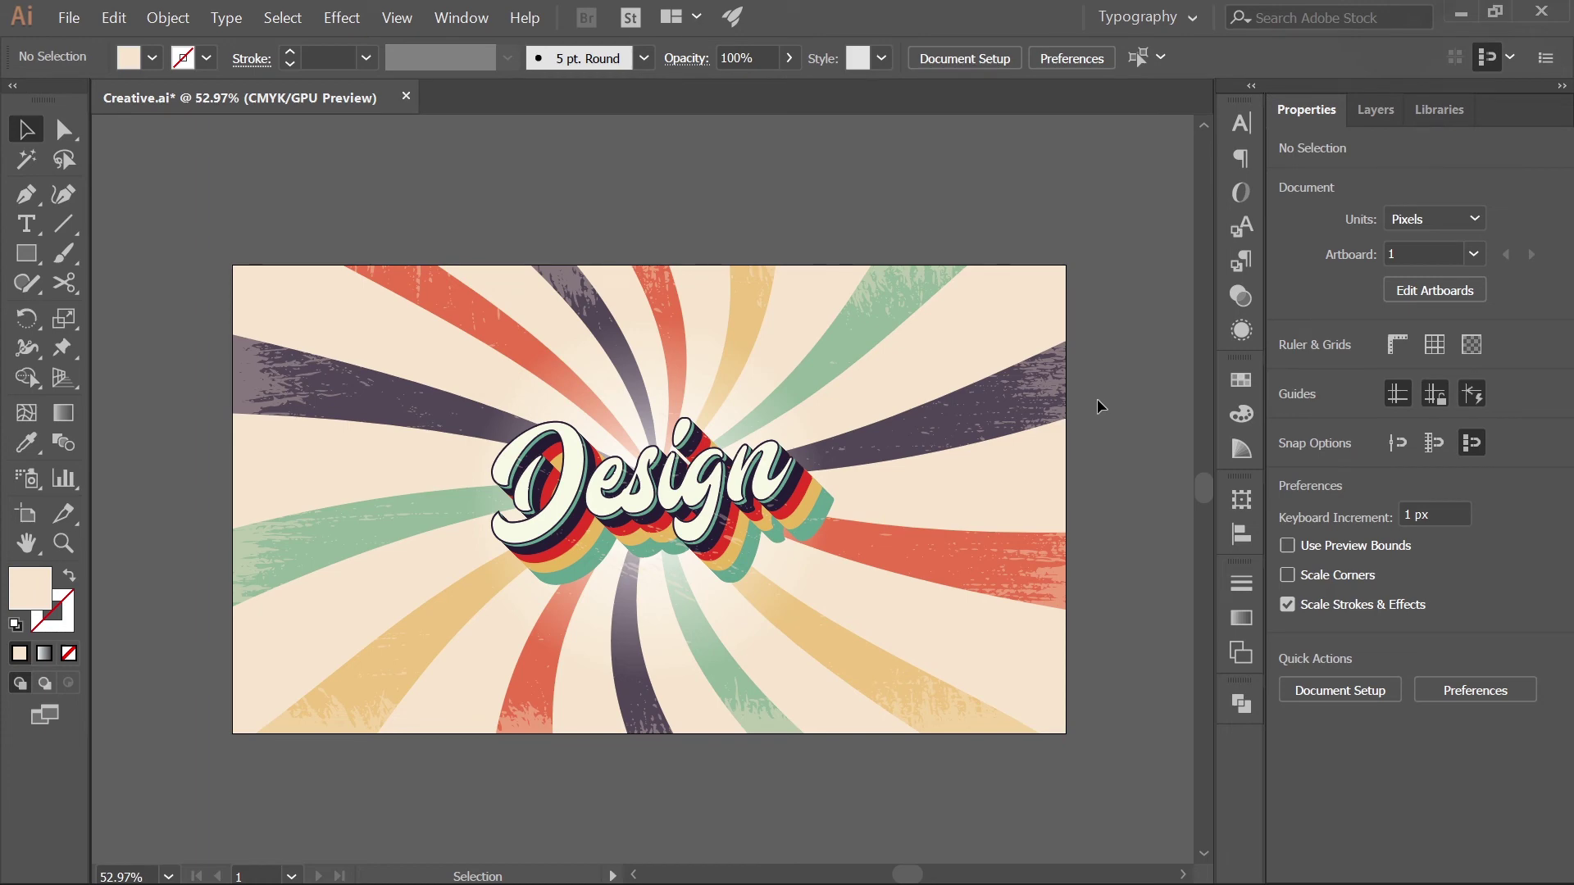
Step: Make all four hidden items inside the Text group and the colour swatch group visible
left_click(1374, 112)
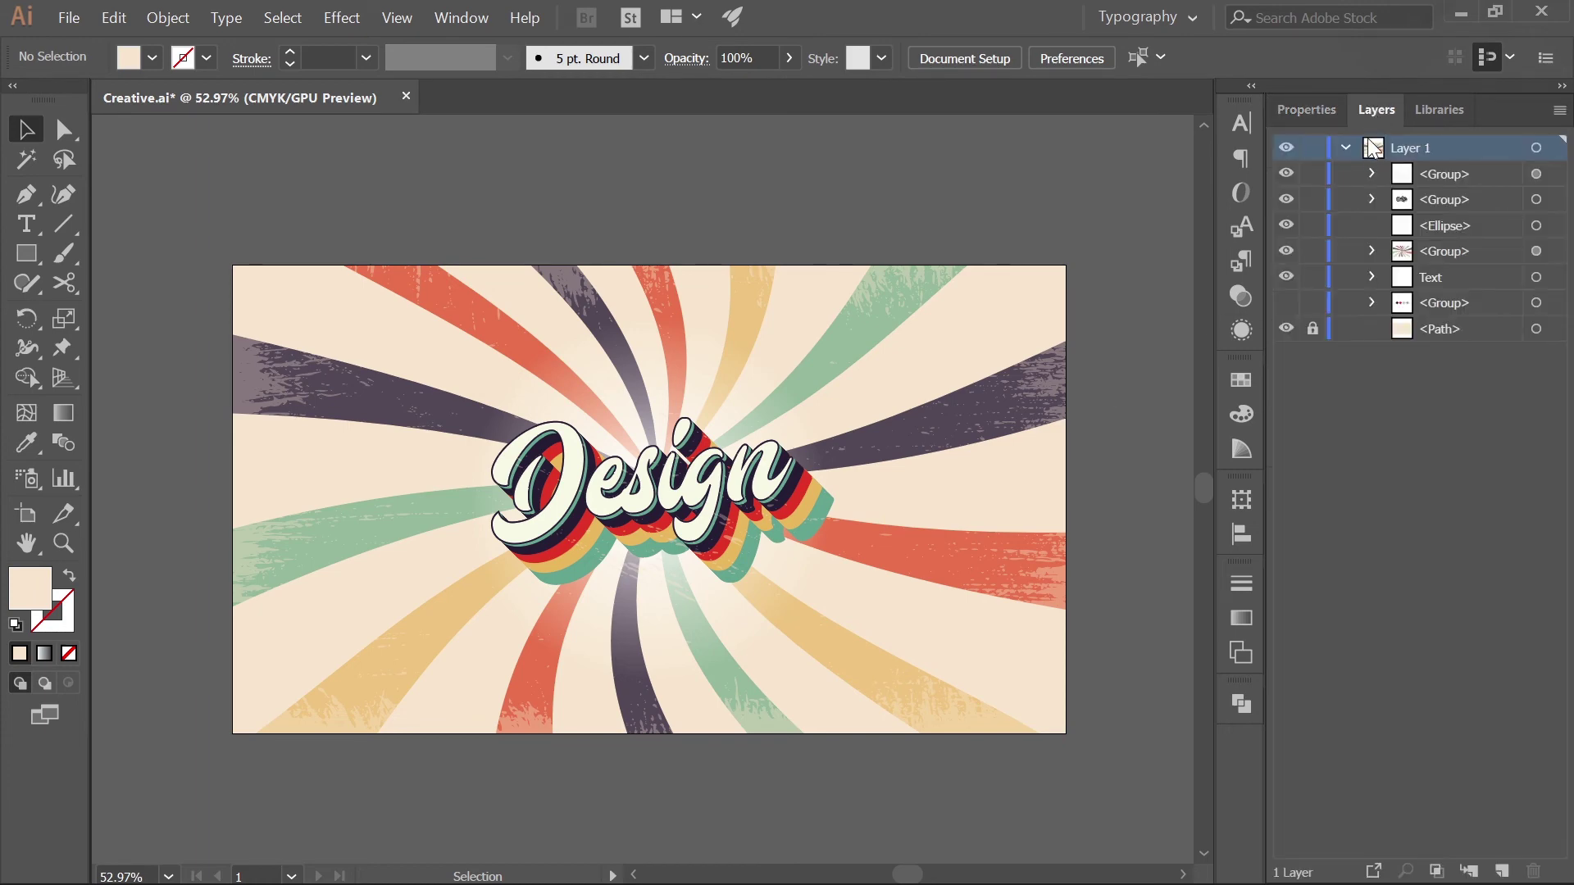
left_click(1373, 277)
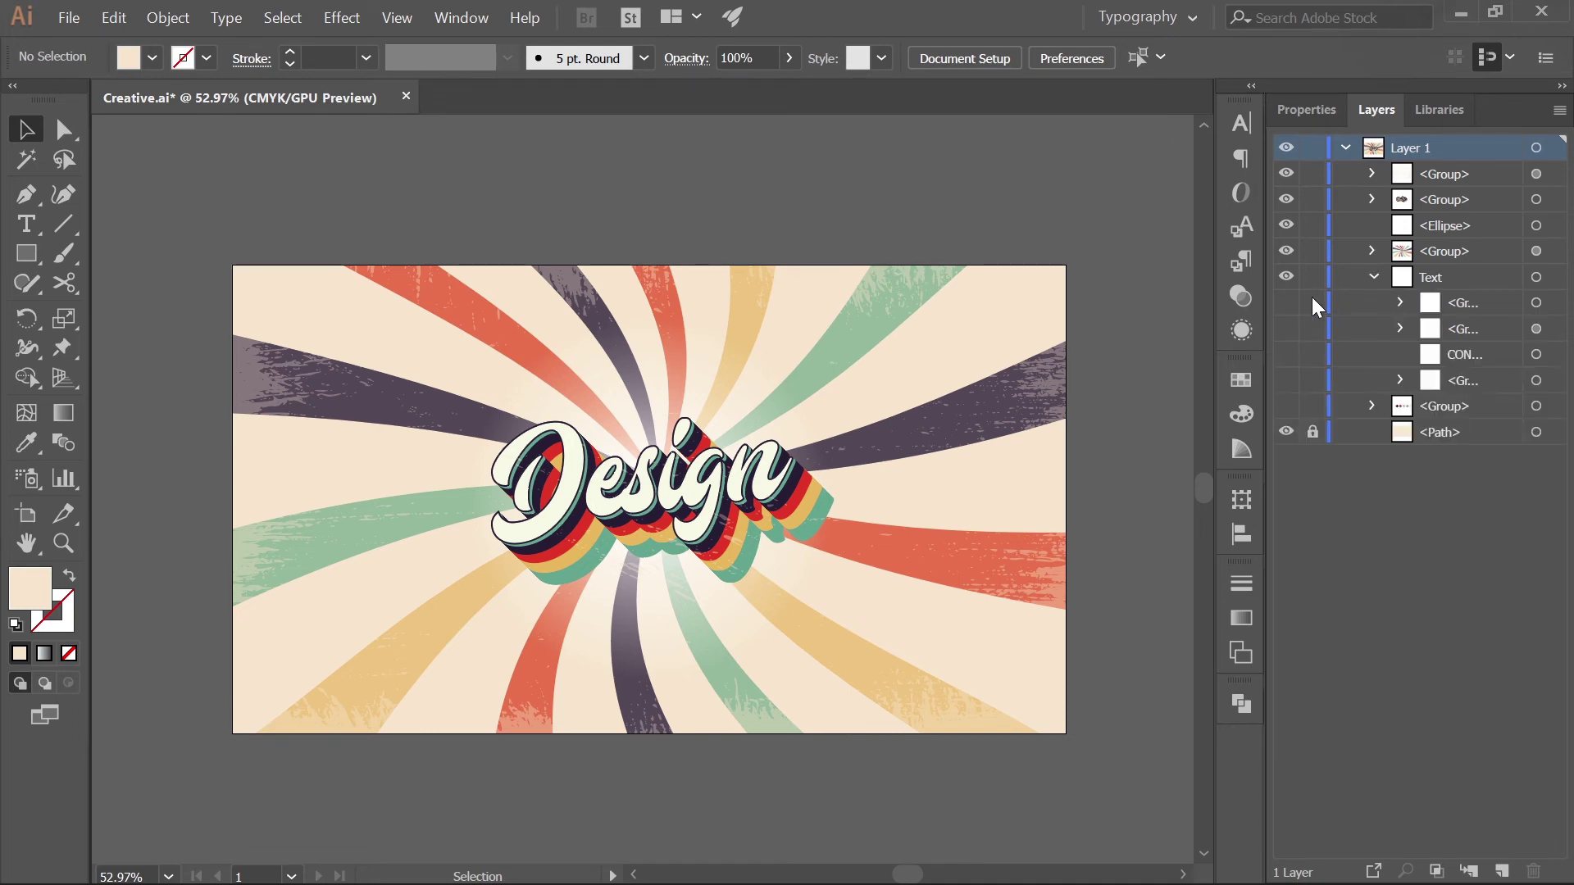
left_click(1286, 303)
left_click(1286, 328)
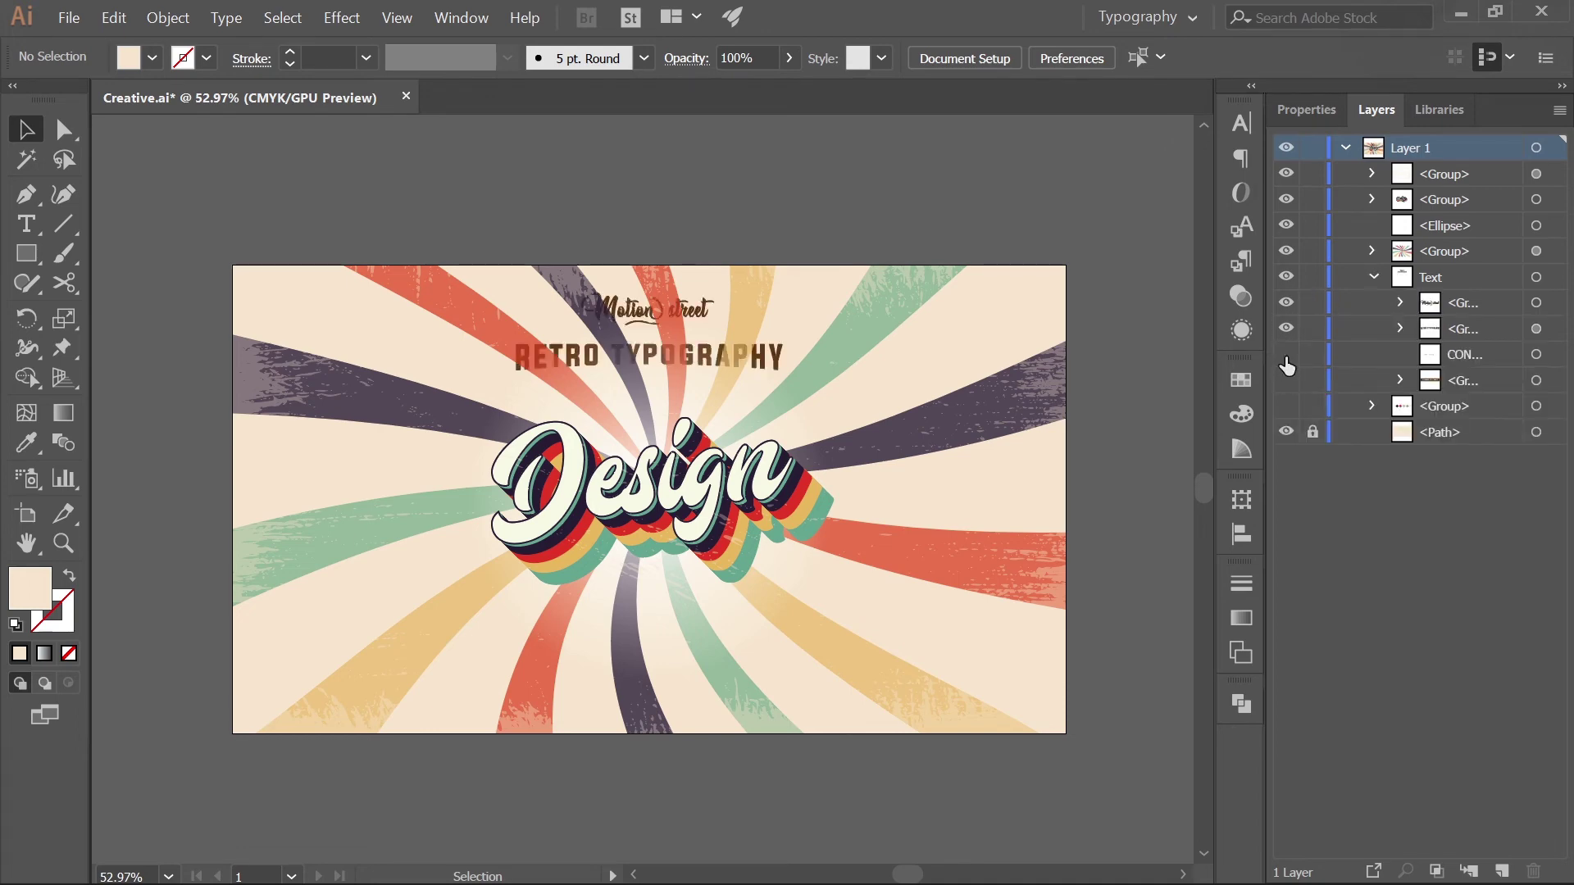
left_click(1286, 354)
left_click(1286, 380)
left_click(1286, 406)
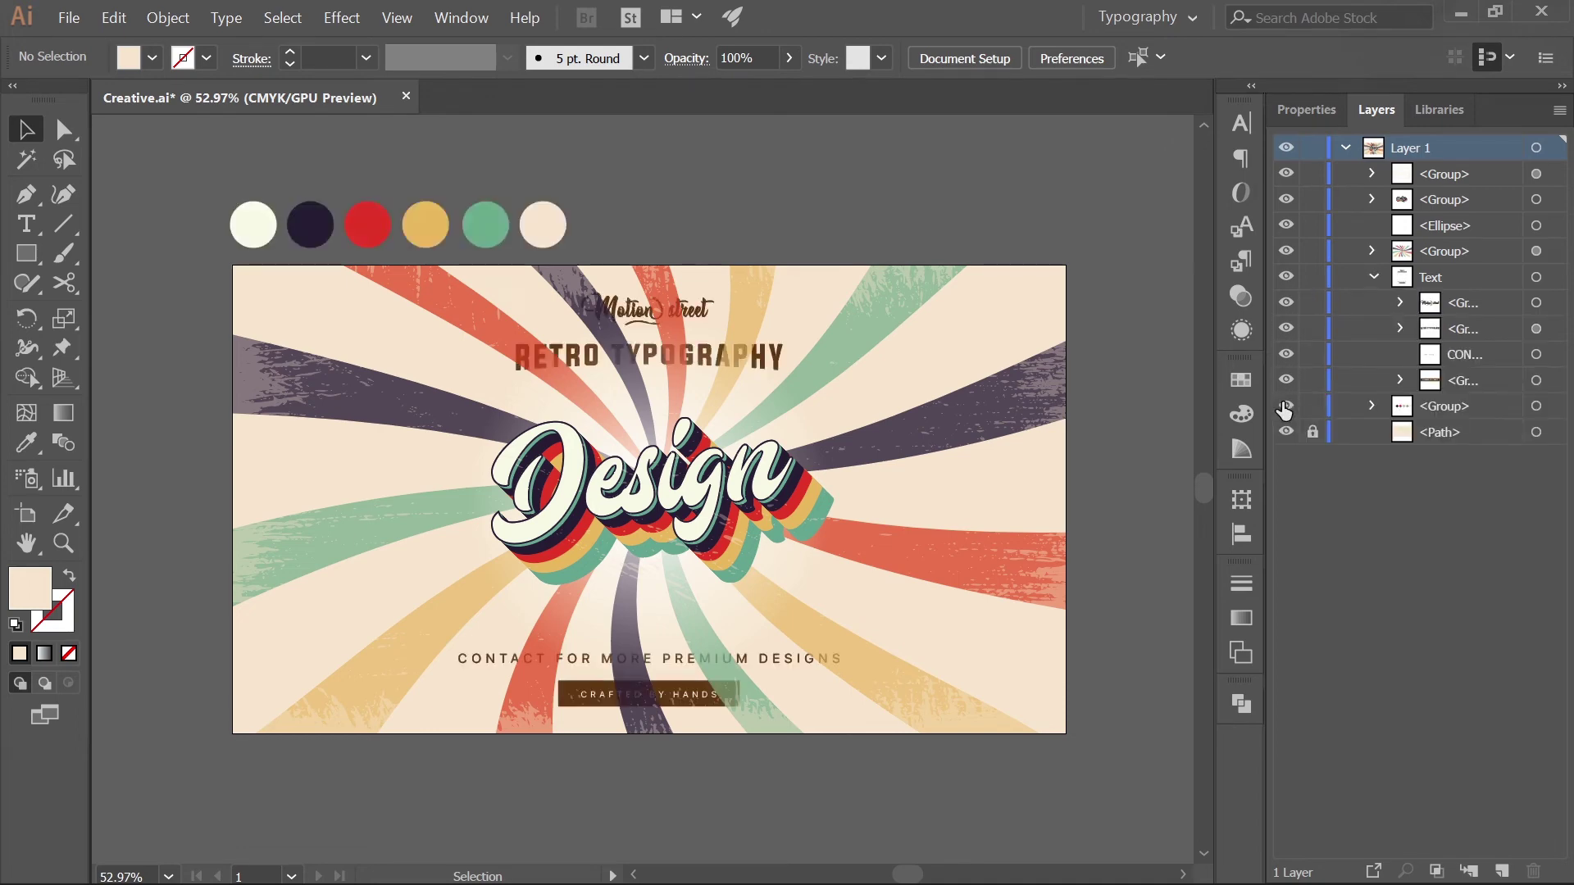
Step: Move the Text group to the top of Layer 1 and hide the colour swatch group
left_click(1373, 277)
left_click(1424, 278)
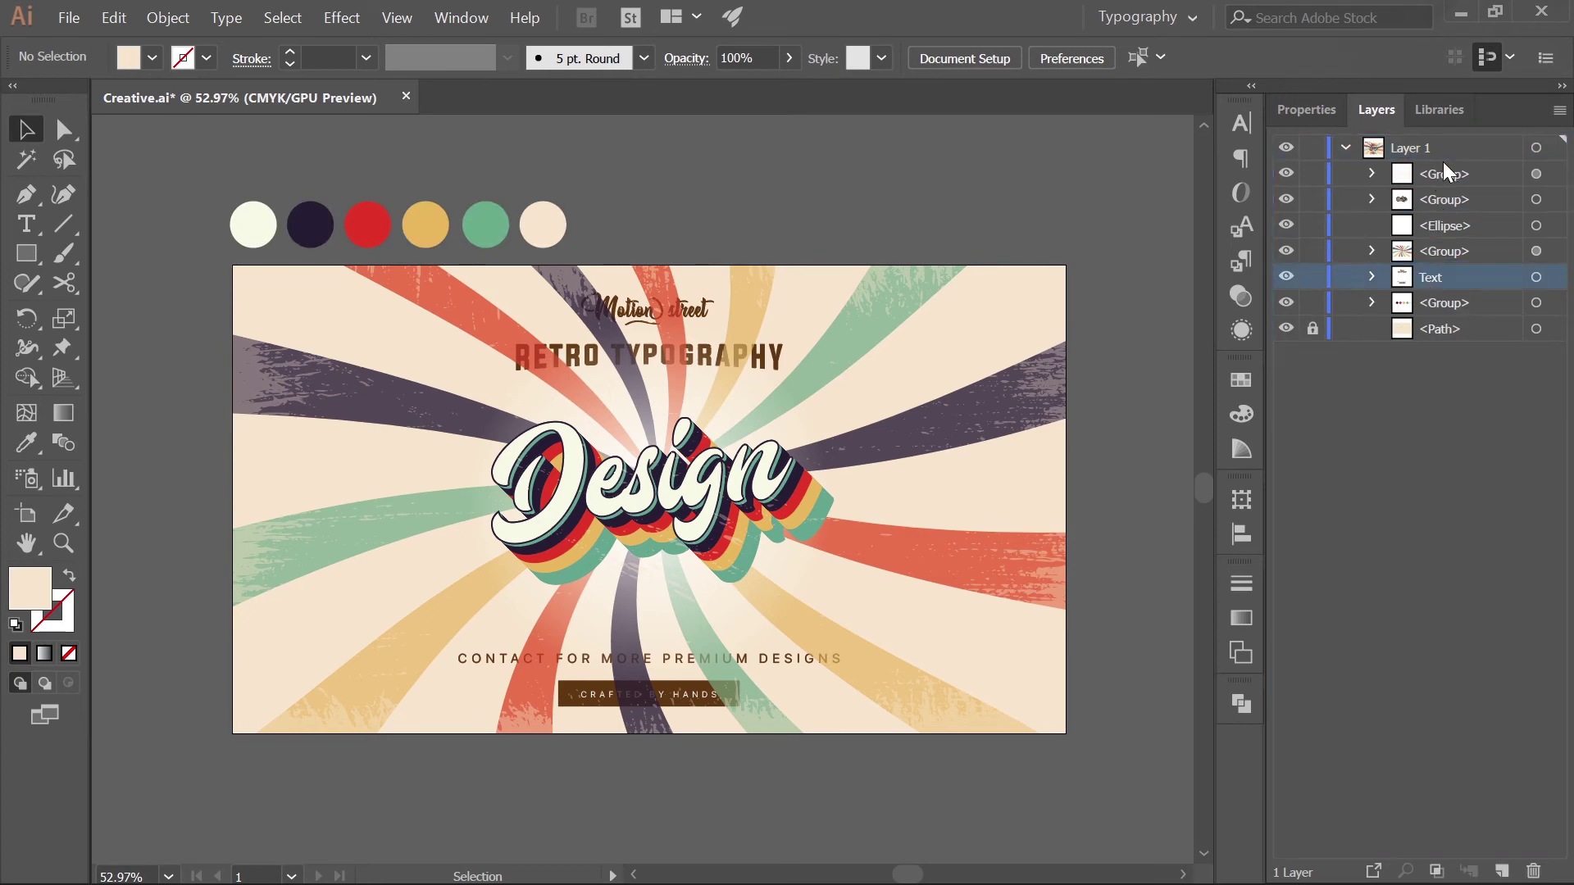
left_click_drag(1444, 163, 1444, 167)
left_click(1286, 304)
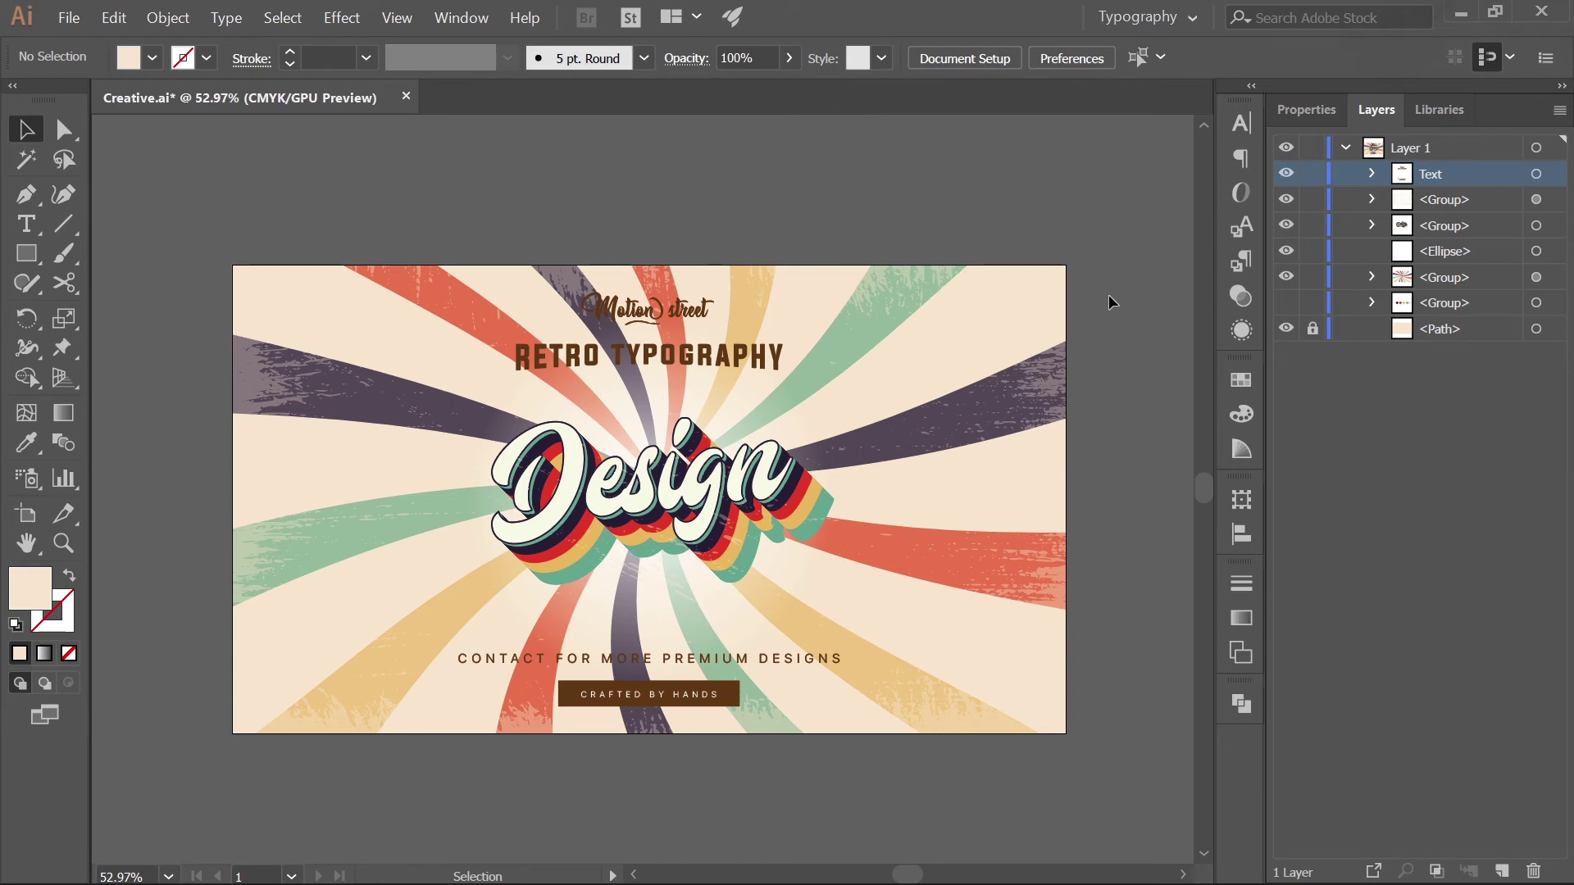
left_click(1109, 297)
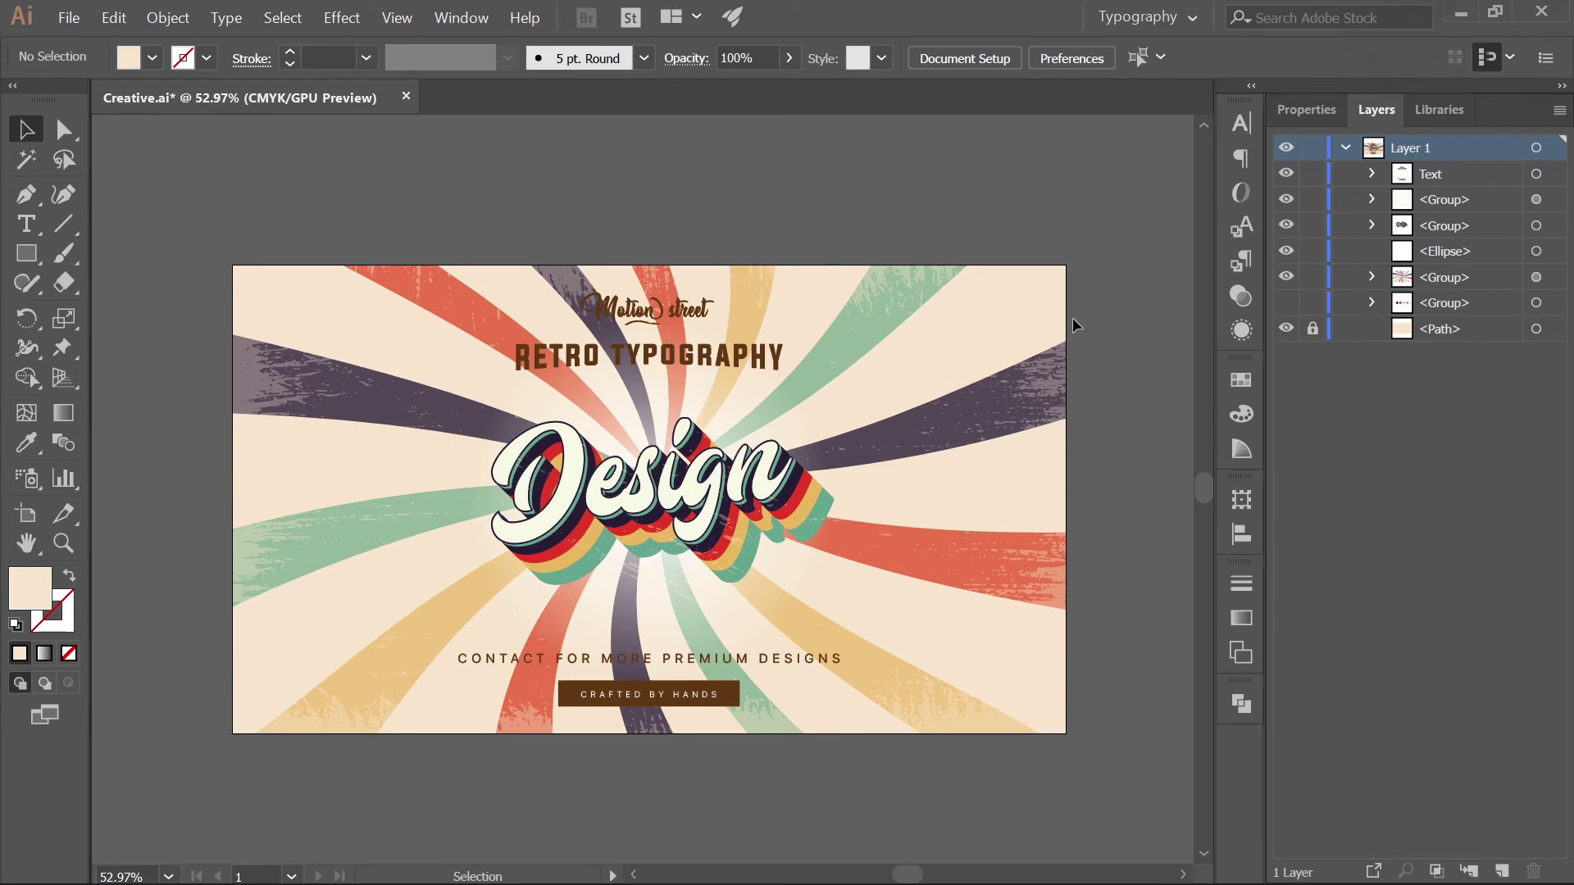
Step: Lock the text, texture, circle and sunburst items, then ungroup the "Design" lettering
left_click_drag(1313, 173, 1308, 288)
left_click(727, 486)
right_click(727, 486)
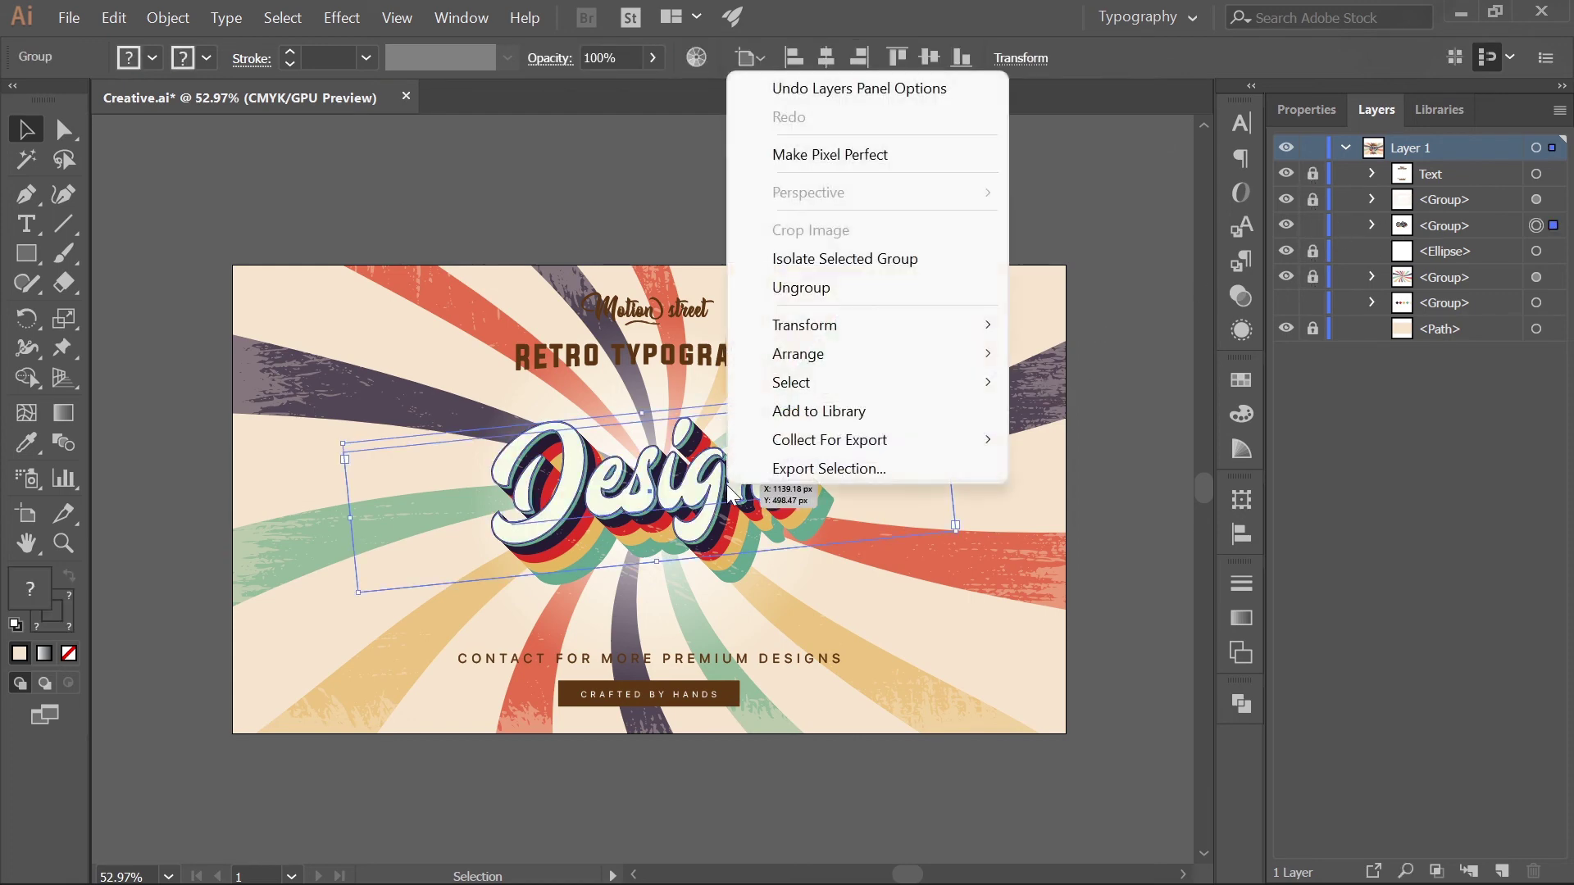
left_click(828, 287)
left_click(1054, 267)
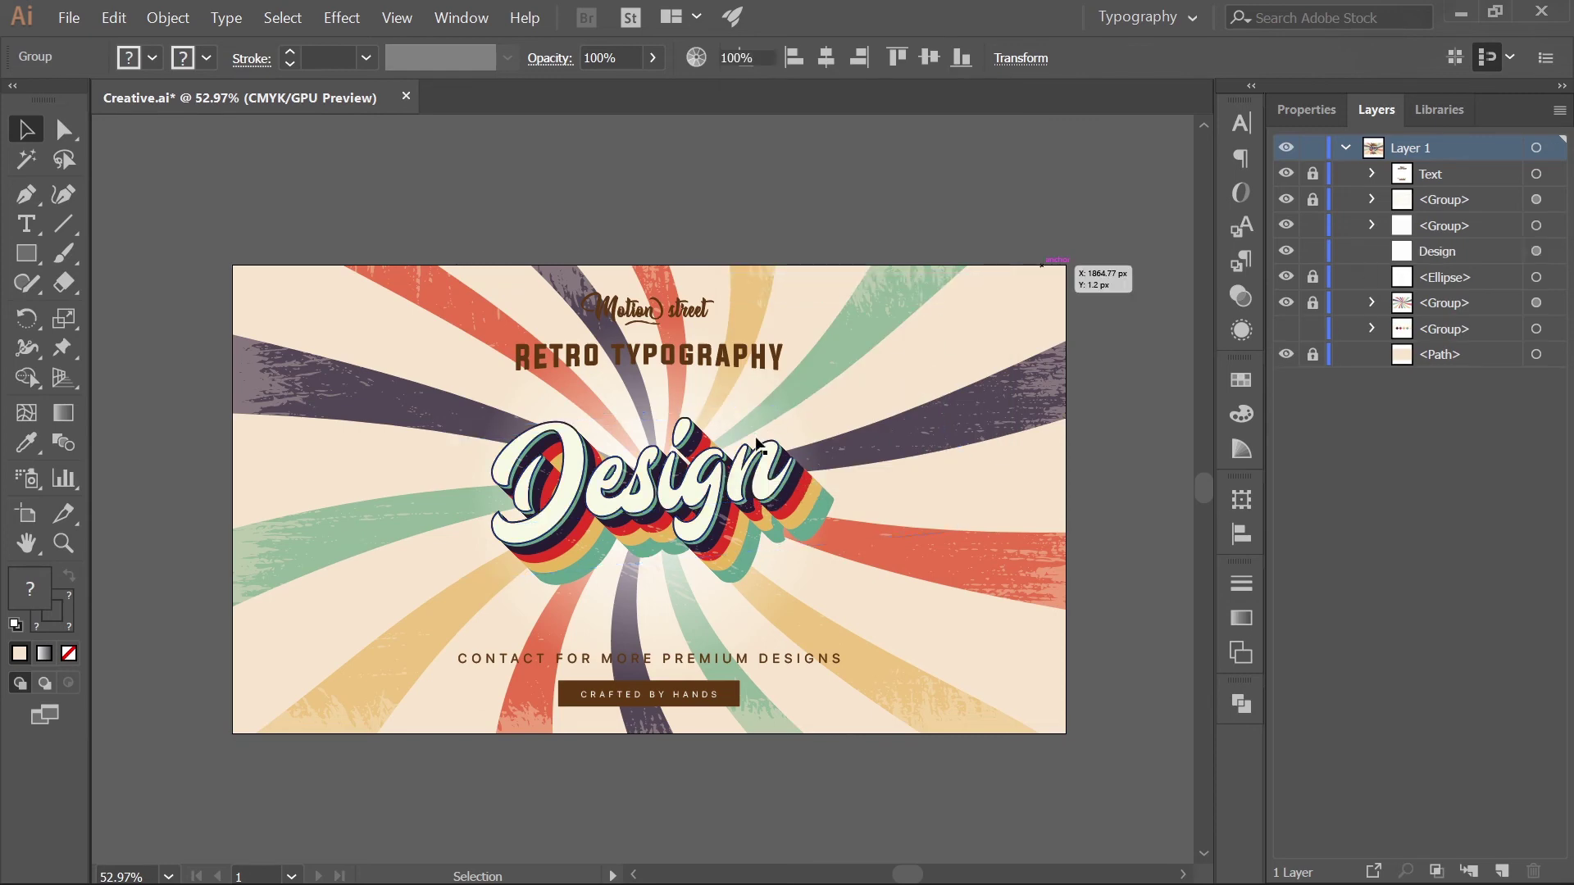
Step: Move the outlined "Design" lettering above the artboard and change the extruded text's wording to "Retronics"
left_click_drag(756, 449, 1009, 165)
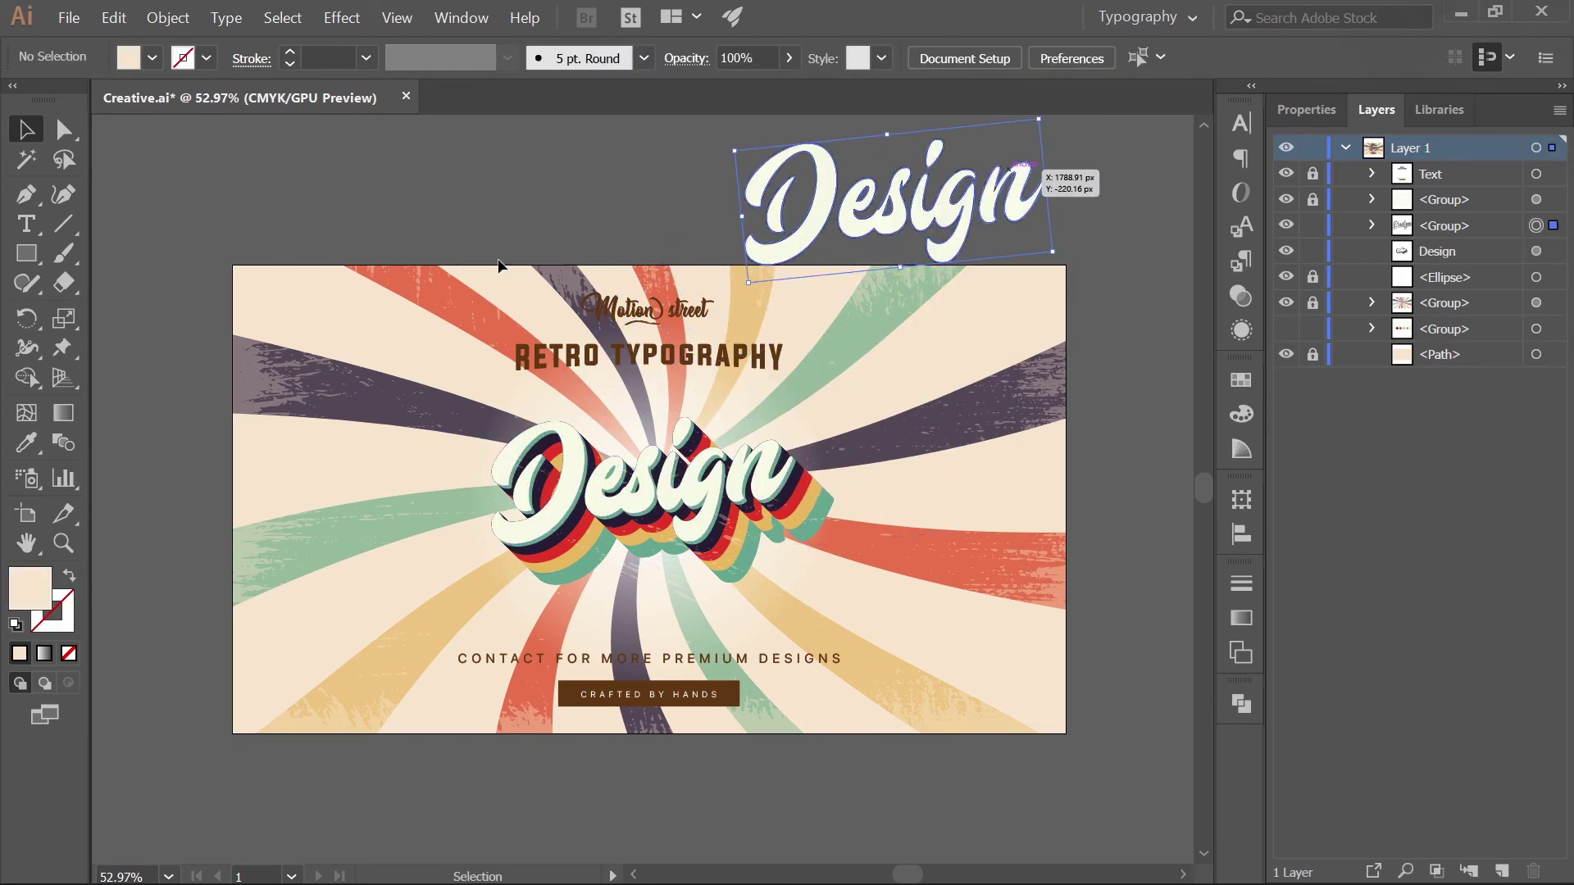
left_click(26, 224)
left_click_drag(502, 459, 804, 469)
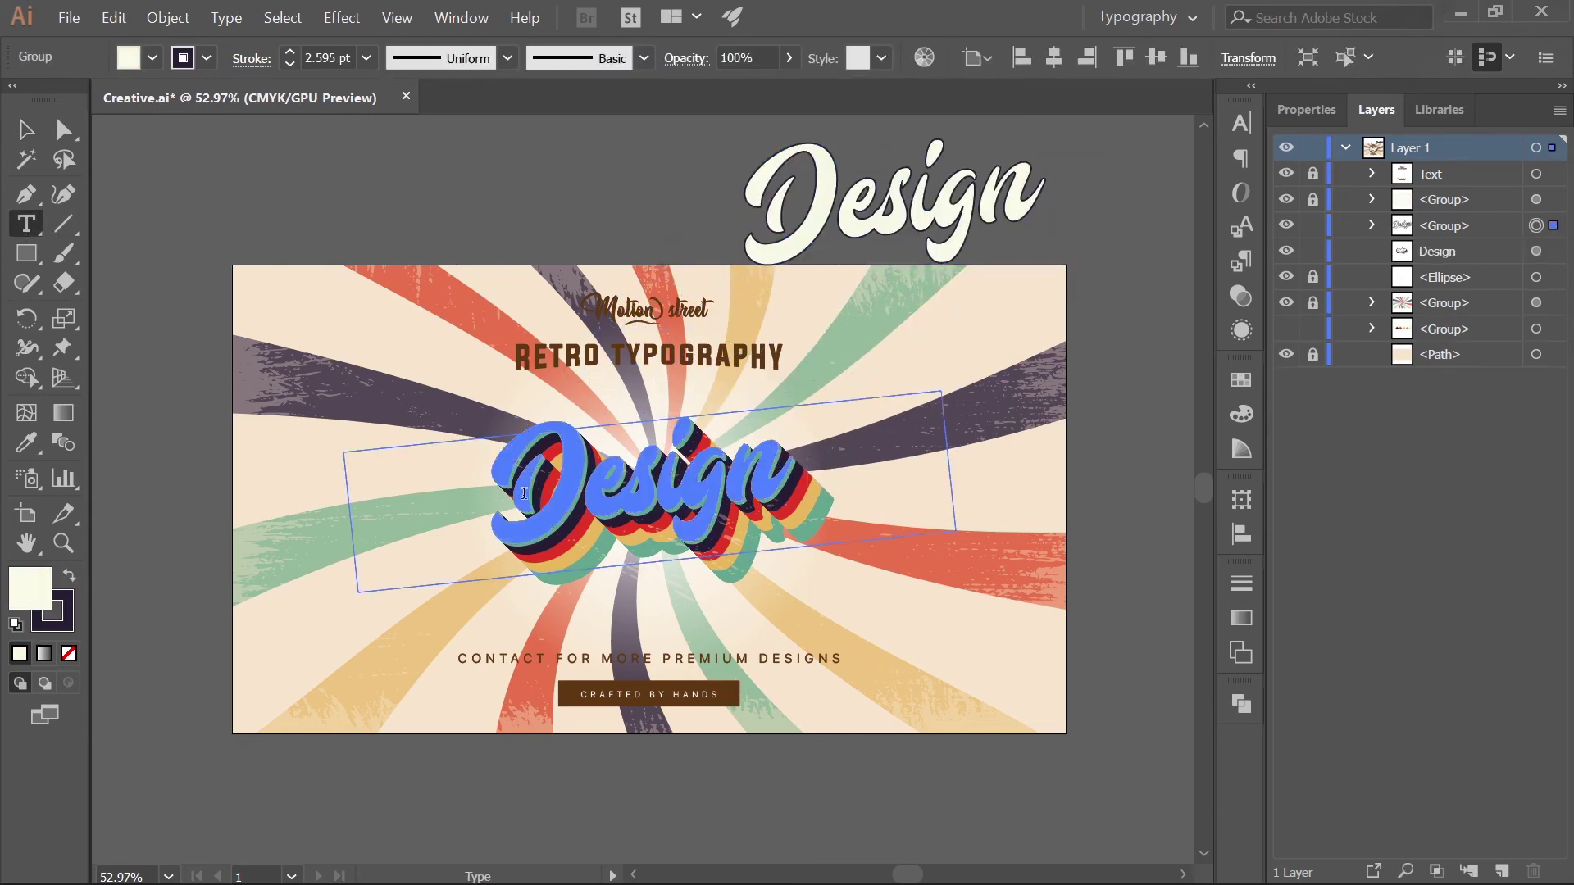
key("alt+Tab")
key("Caps_Lock")
type("R")
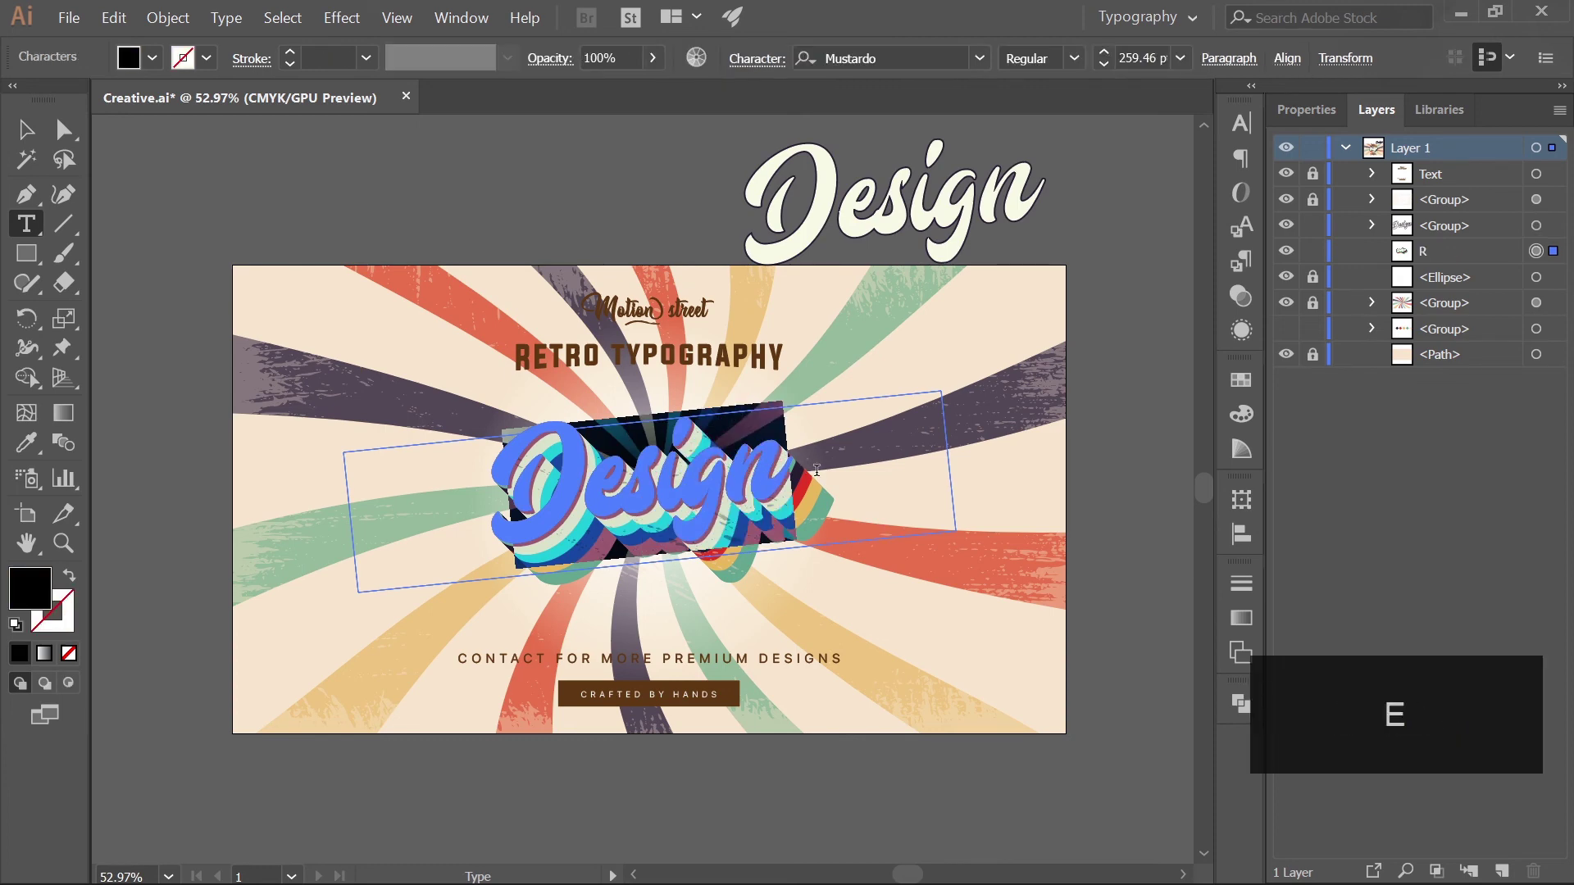
type("etrn")
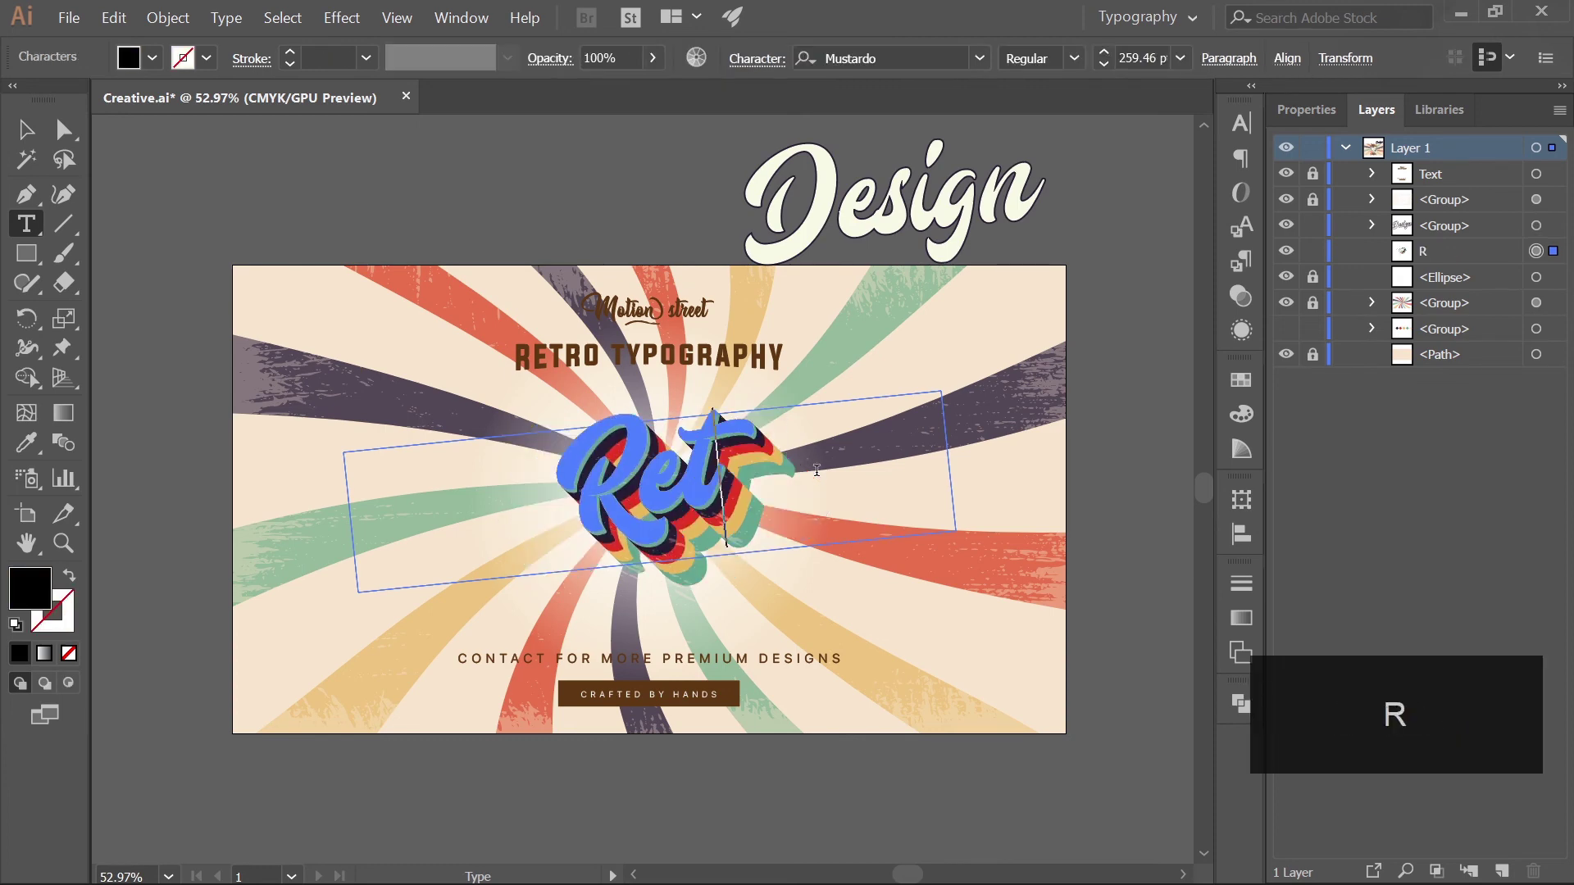
type("o")
key("BackSpace")
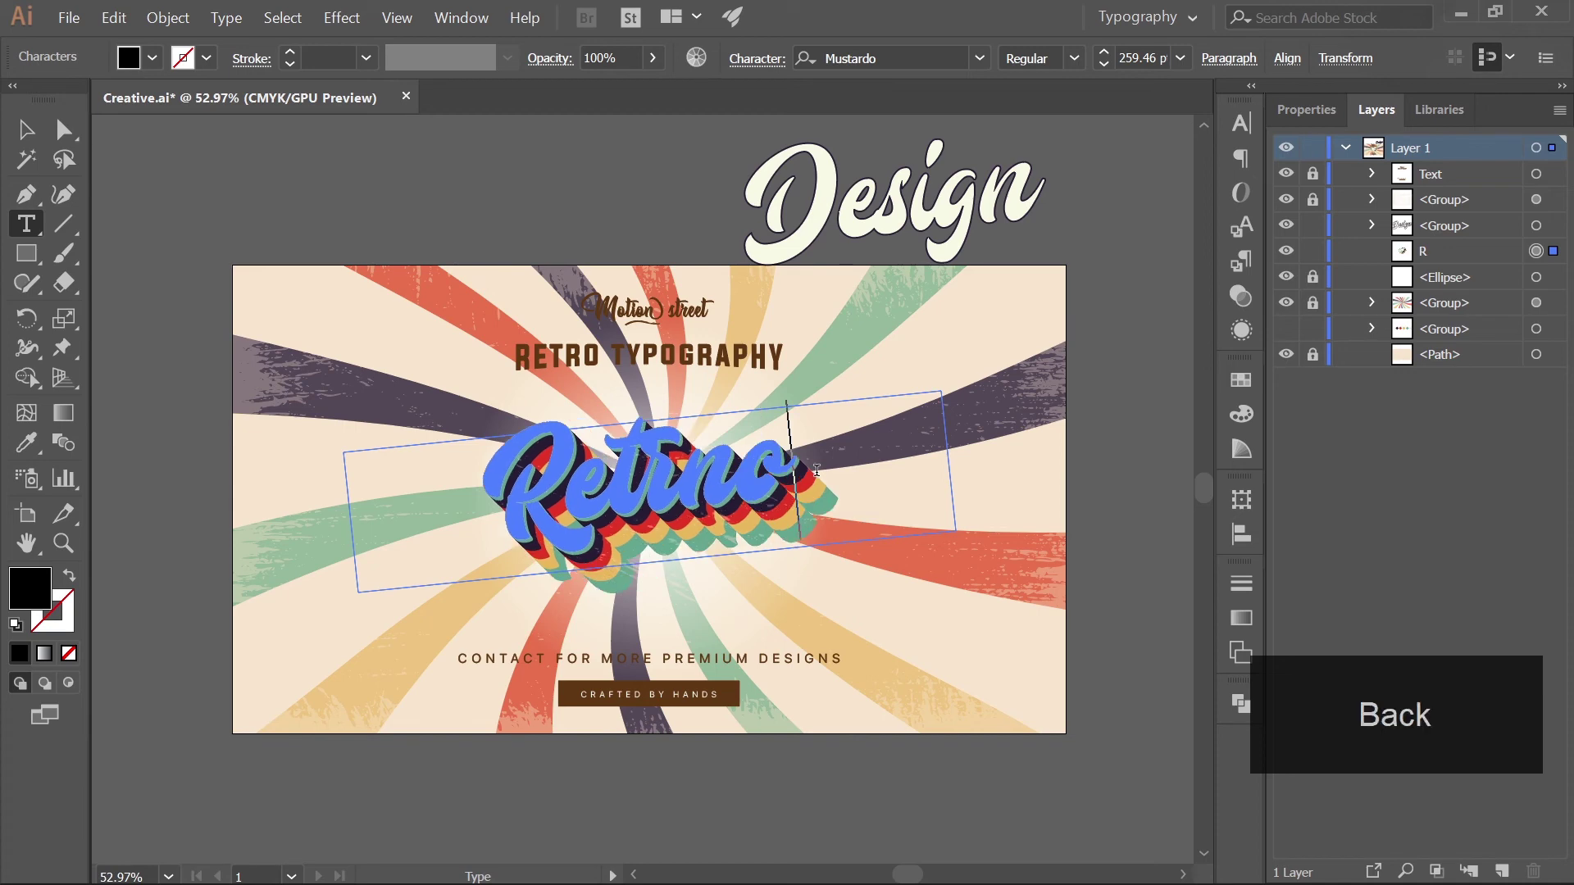
key("BackSpace")
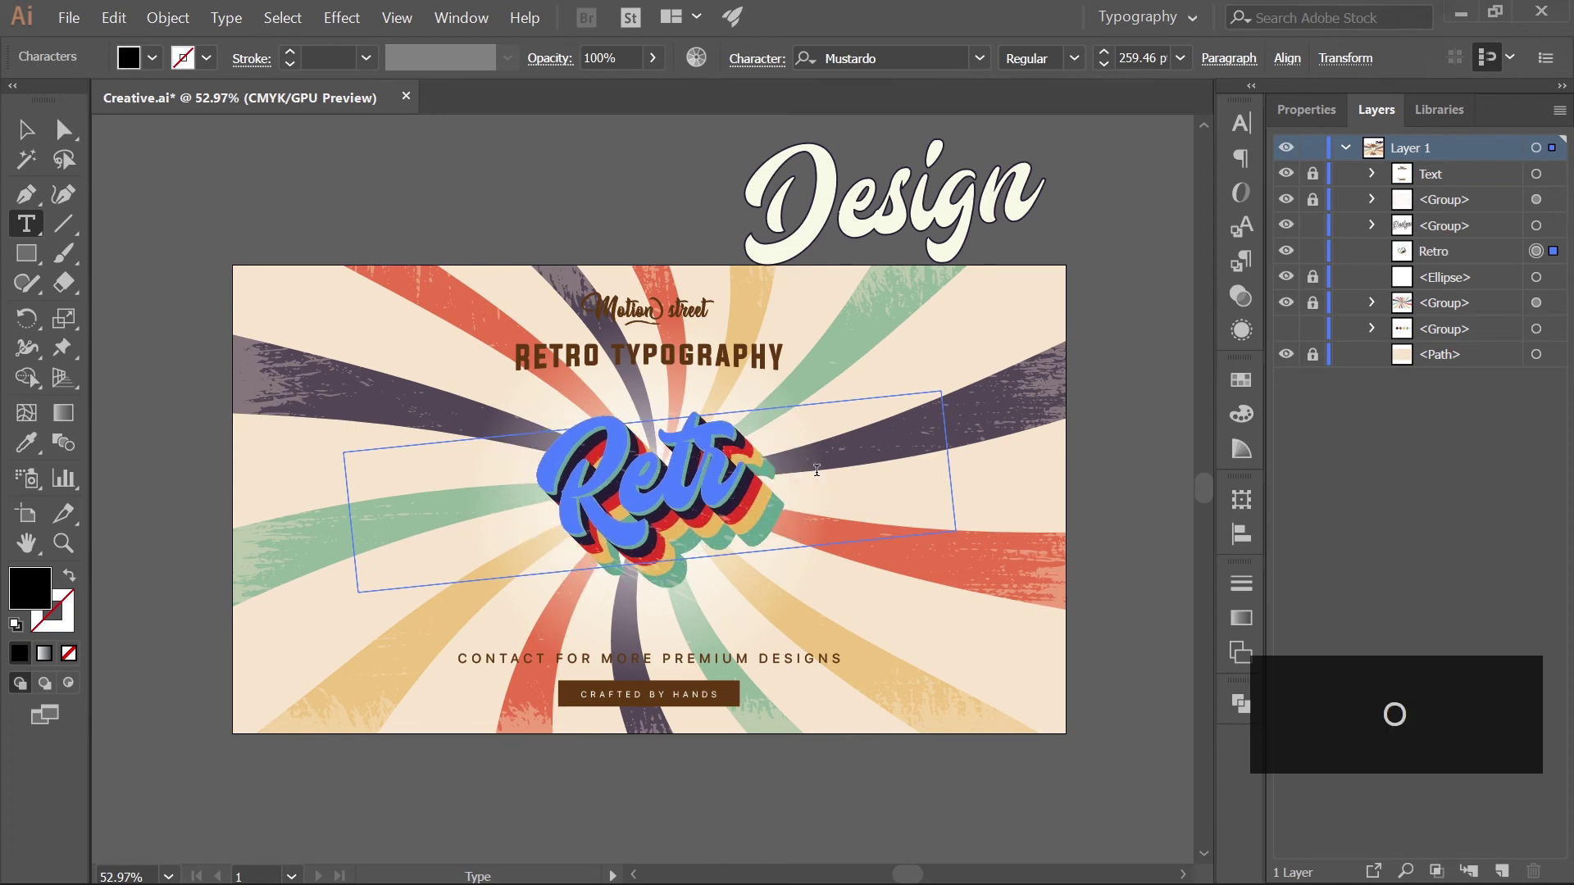
type("onics")
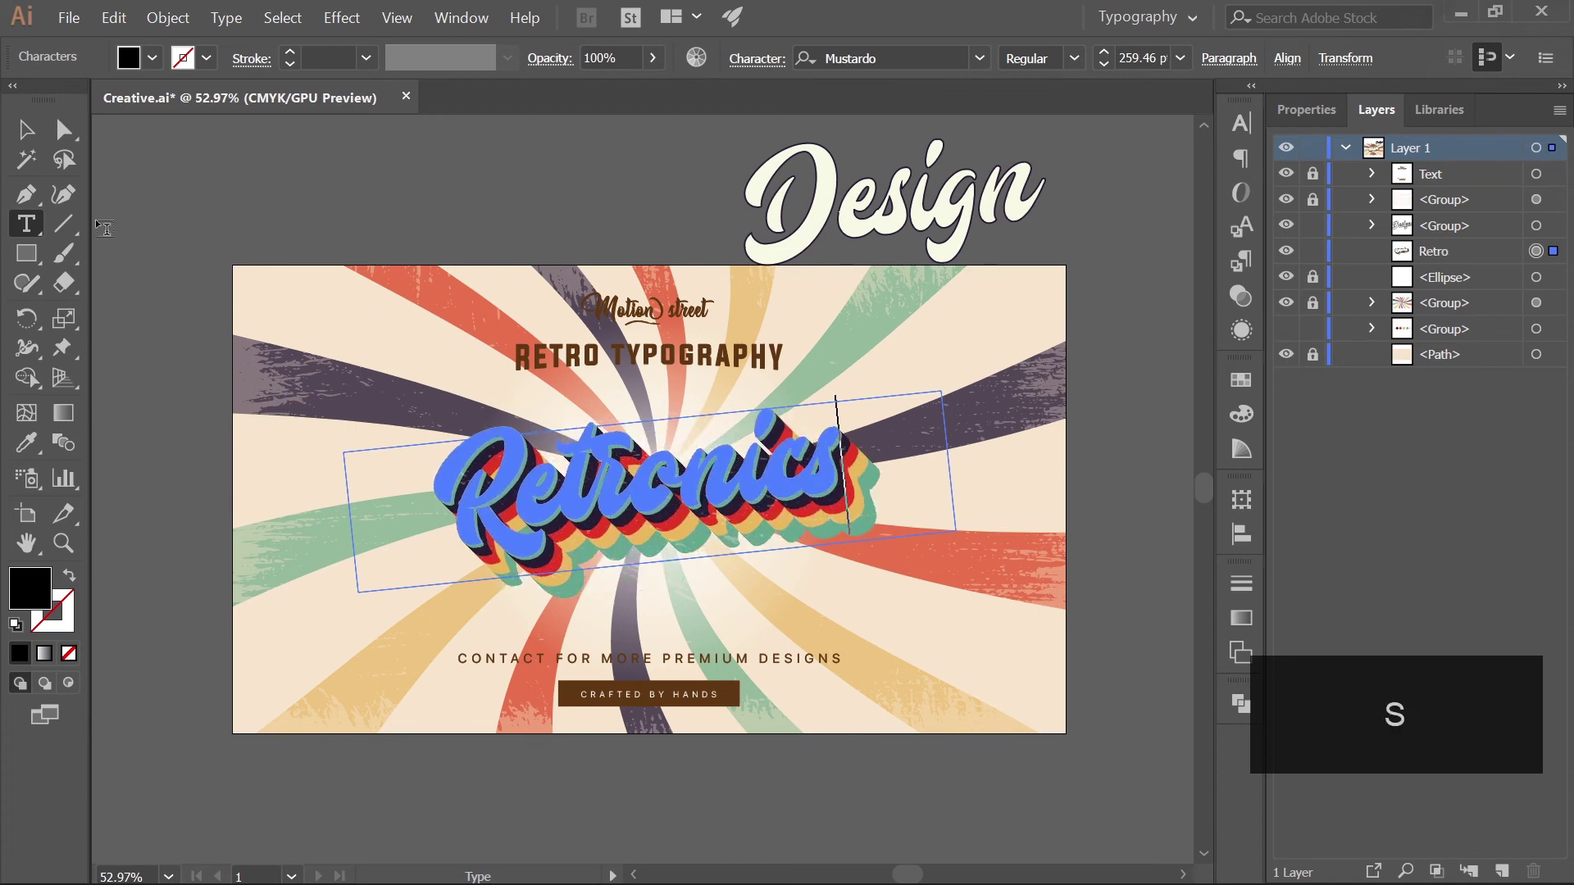
Step: Duplicate the "Retronics" text toward the artboard's lower-right corner and delete the copy's five coloured extrusion fills, keeping the cream fill
left_click(26, 130)
left_click_drag(648, 485, 927, 625)
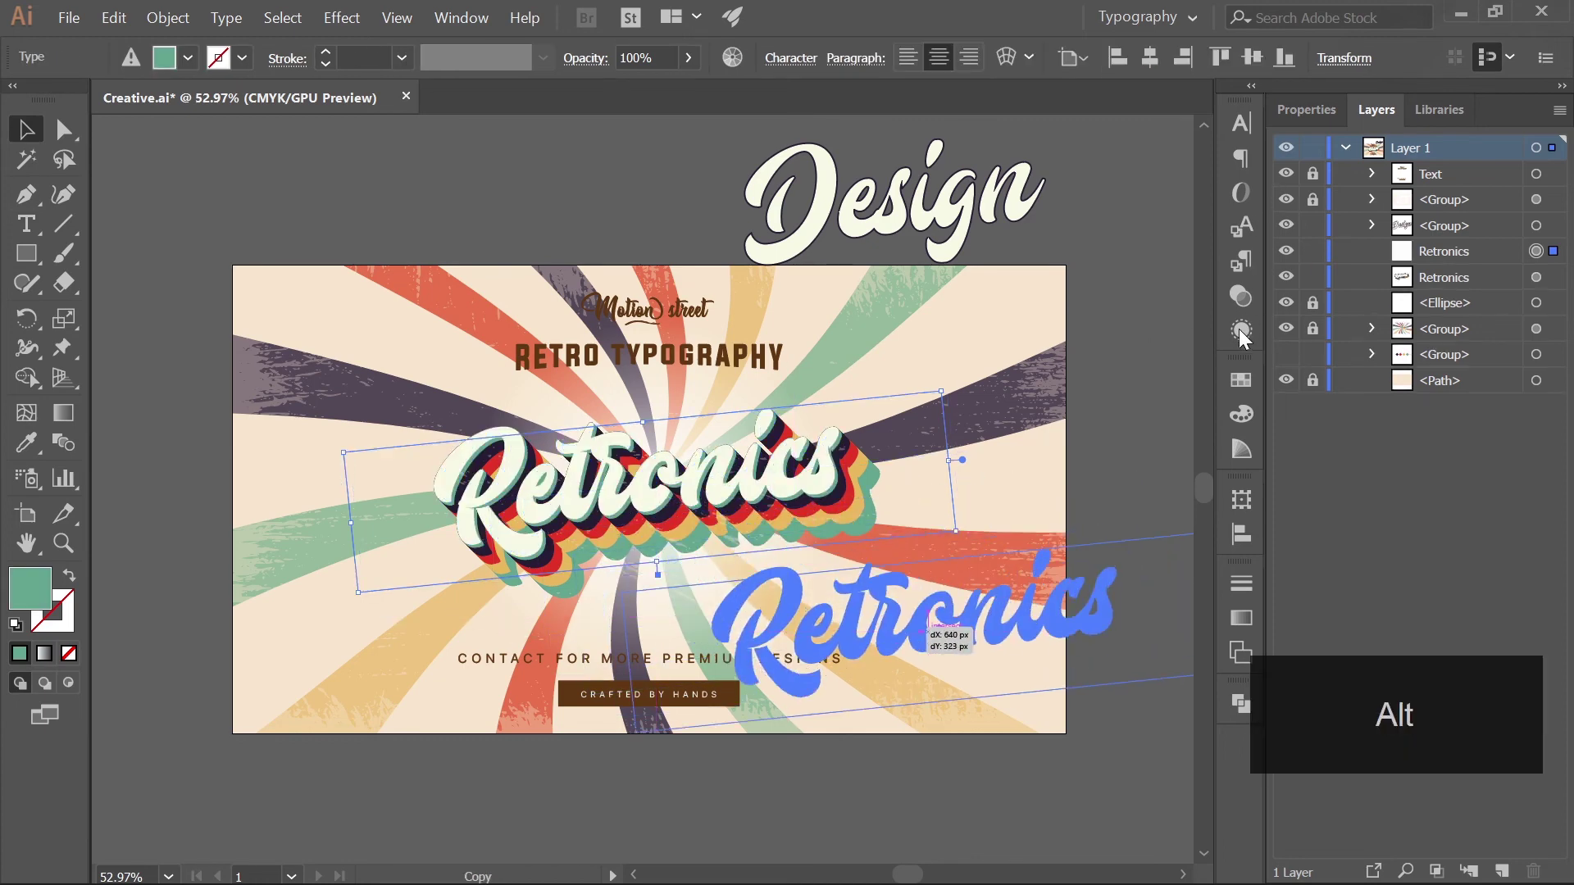
left_click(1238, 328)
left_click(1123, 305)
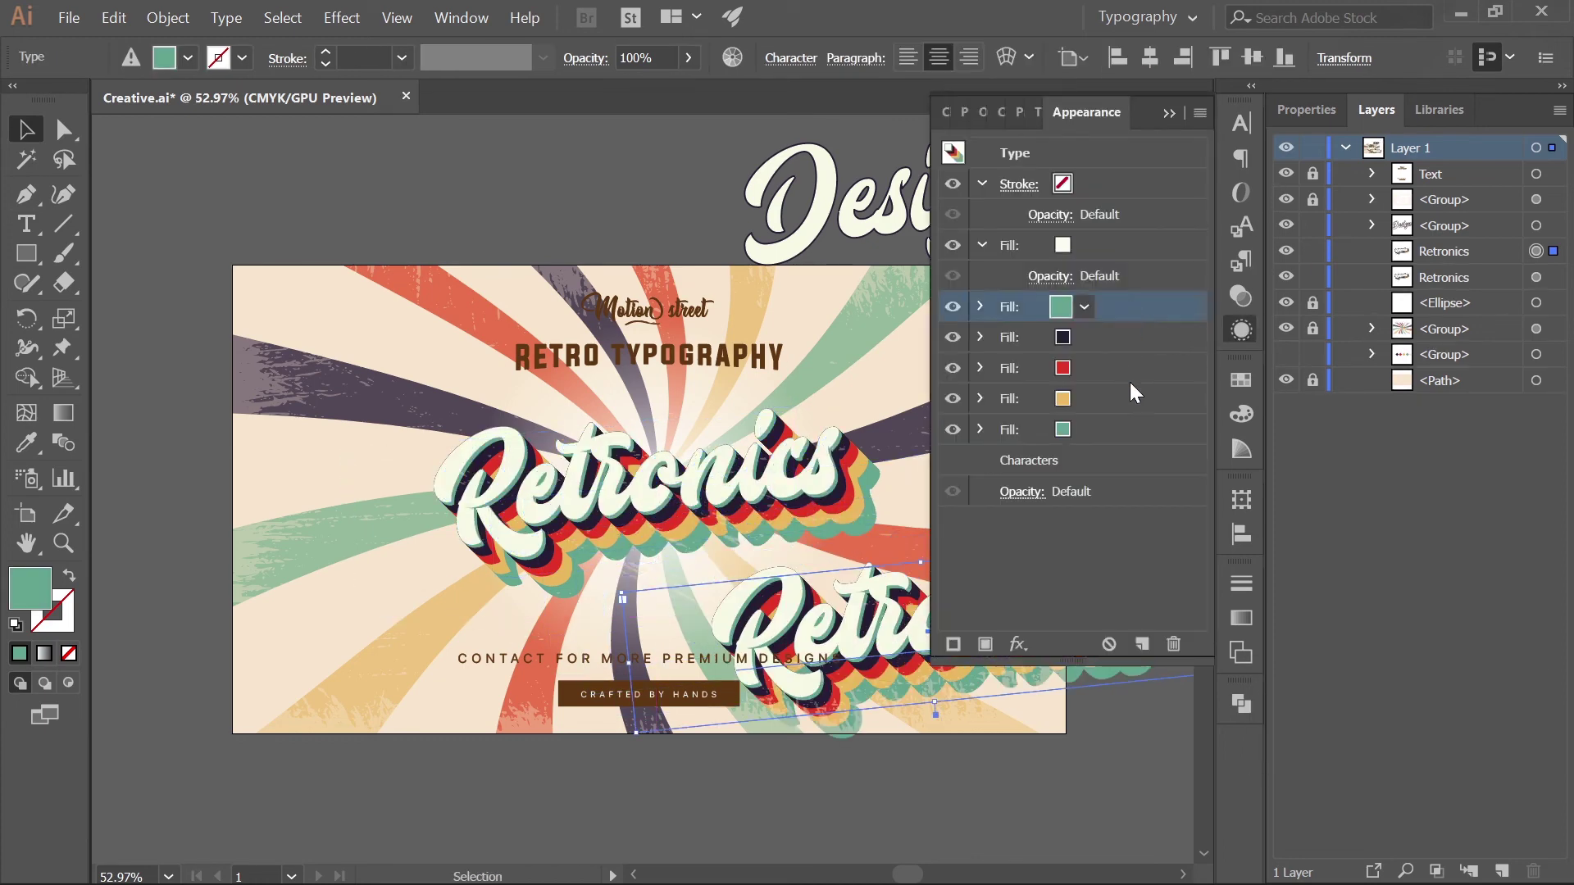
left_click(1120, 431, "shift")
left_click_drag(1119, 424, 1174, 644)
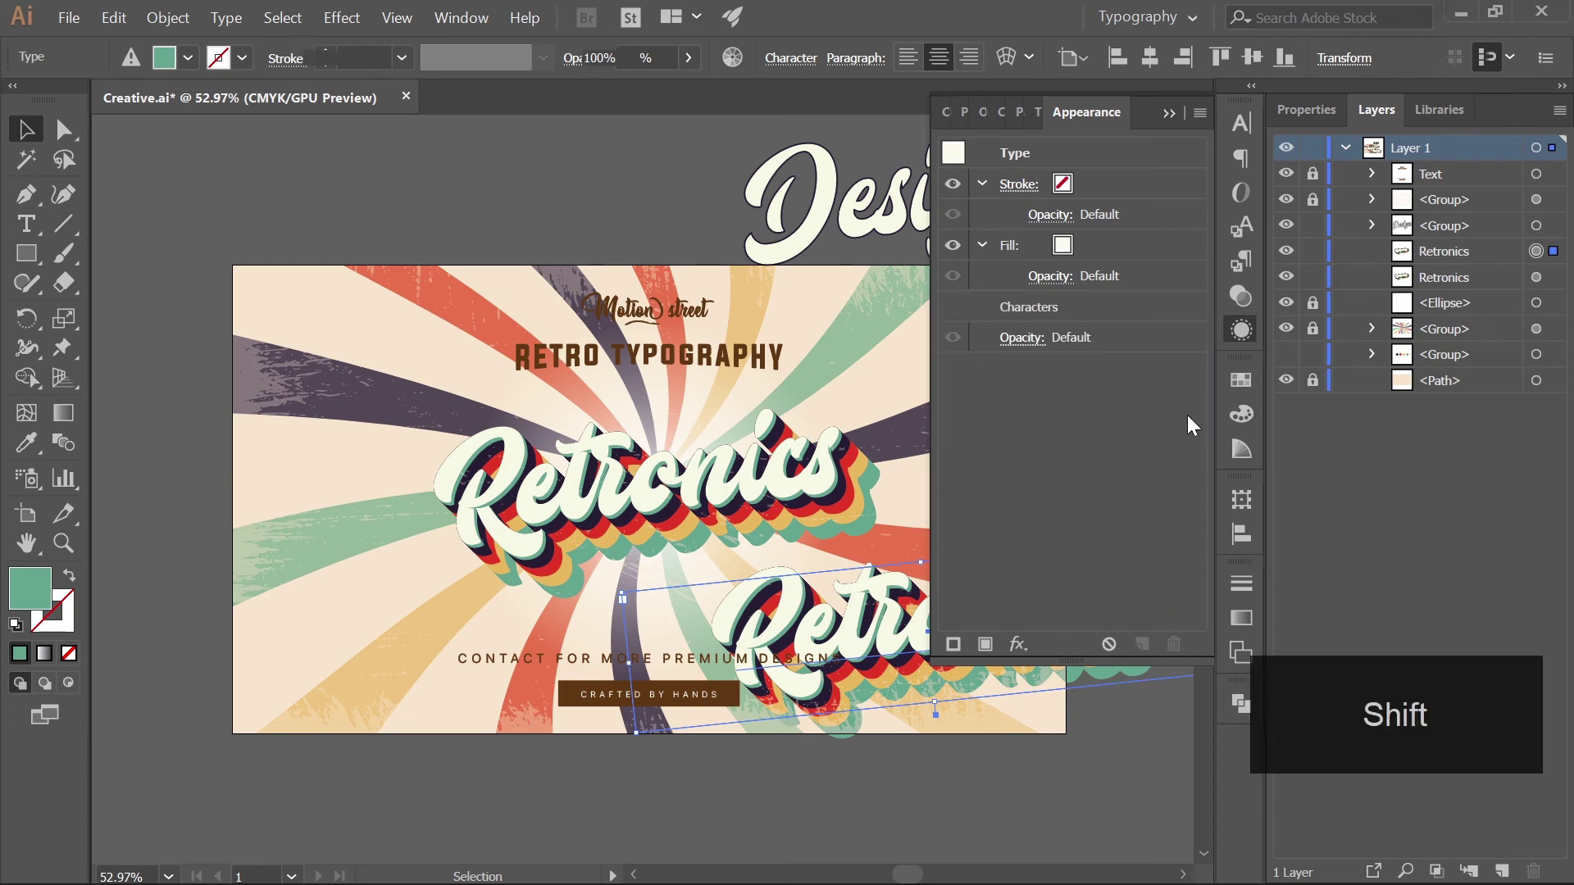
left_click(1169, 113)
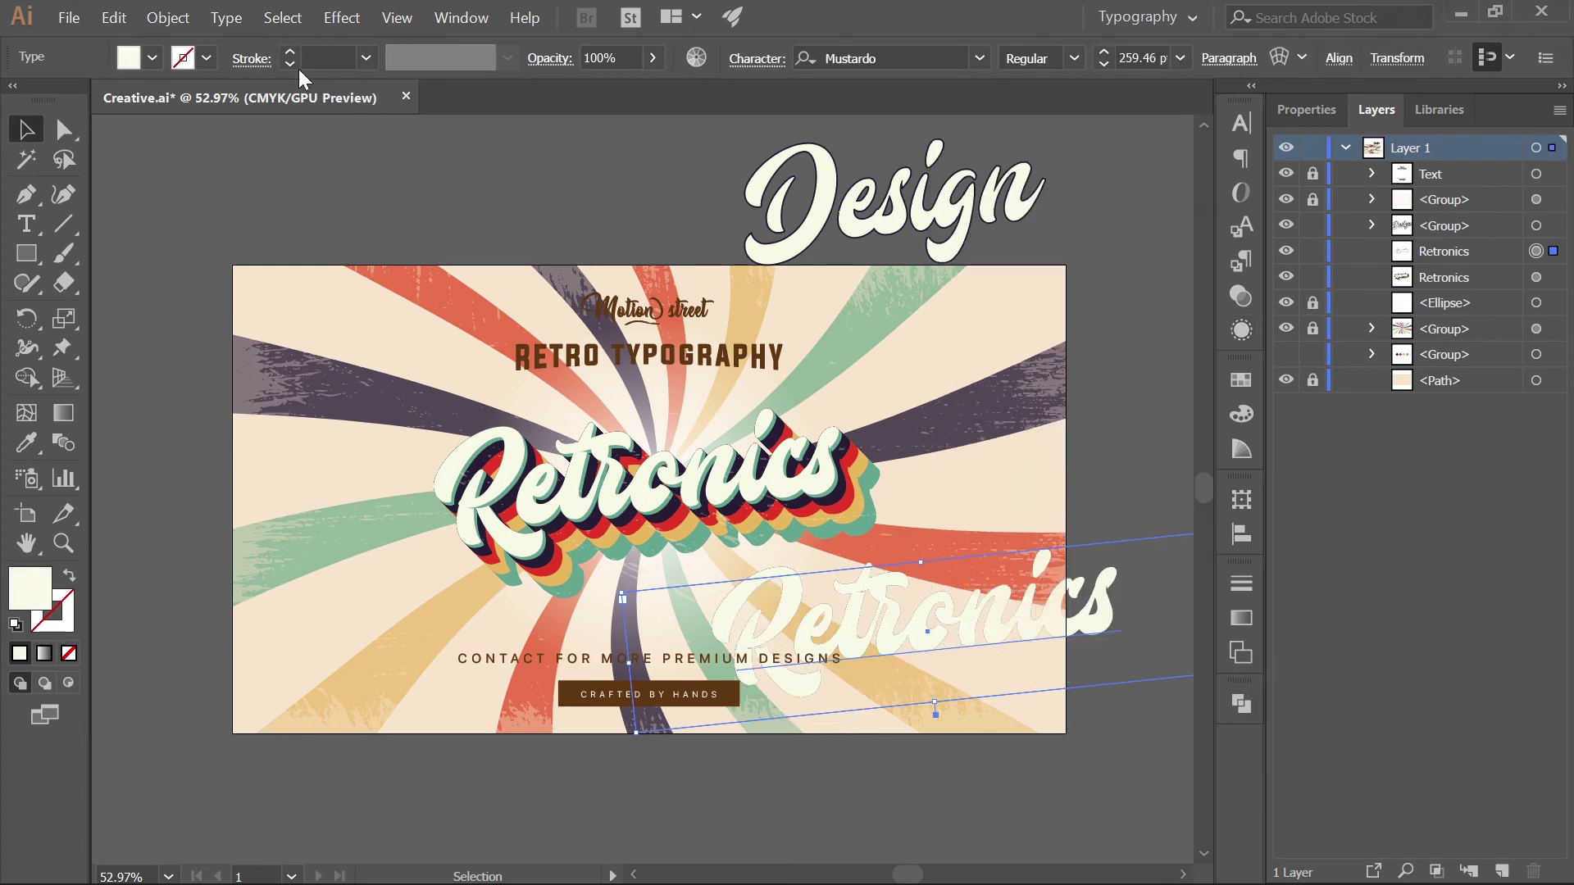
Step: Expand the appearance of the plain "Retronics" copy, expand it into shapes and unite the overlapping letters
left_click(168, 17)
left_click(320, 333)
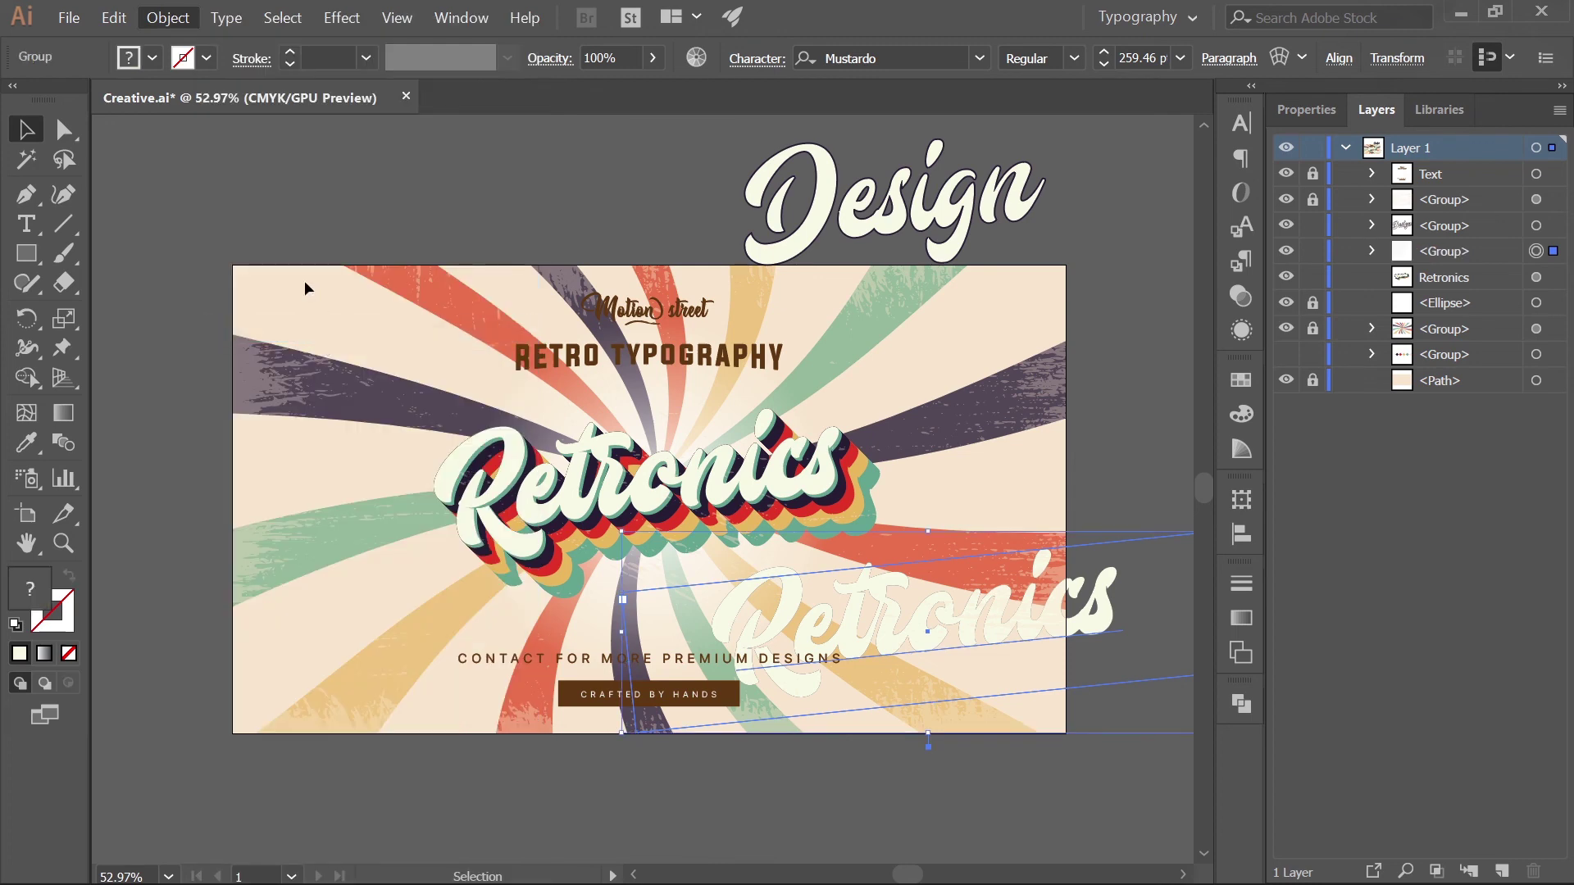
left_click(168, 17)
left_click(298, 303)
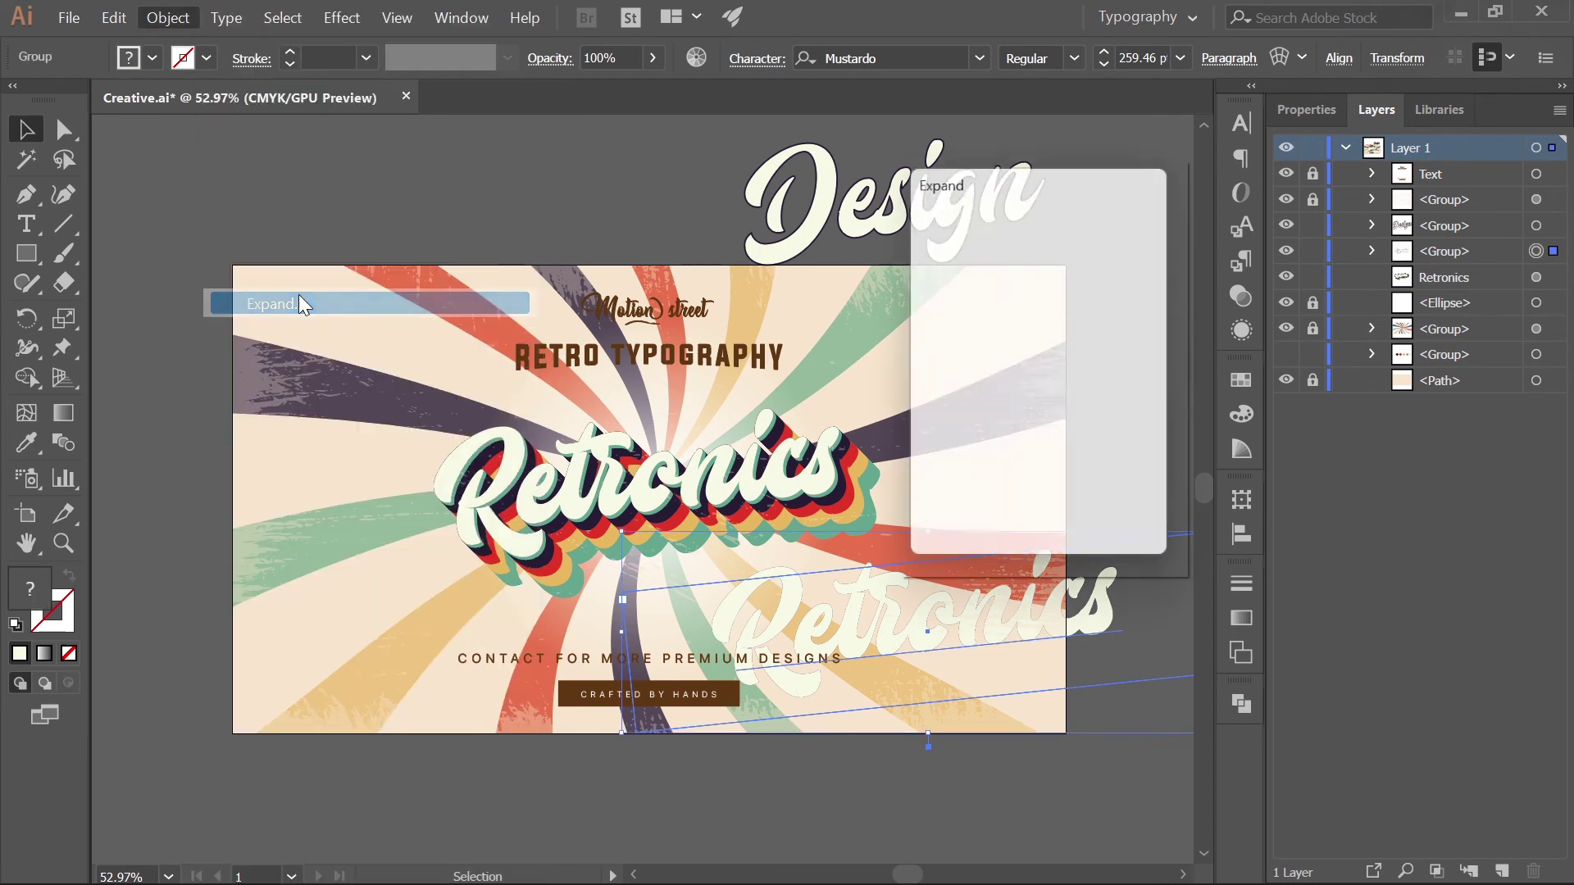
left_click(976, 512)
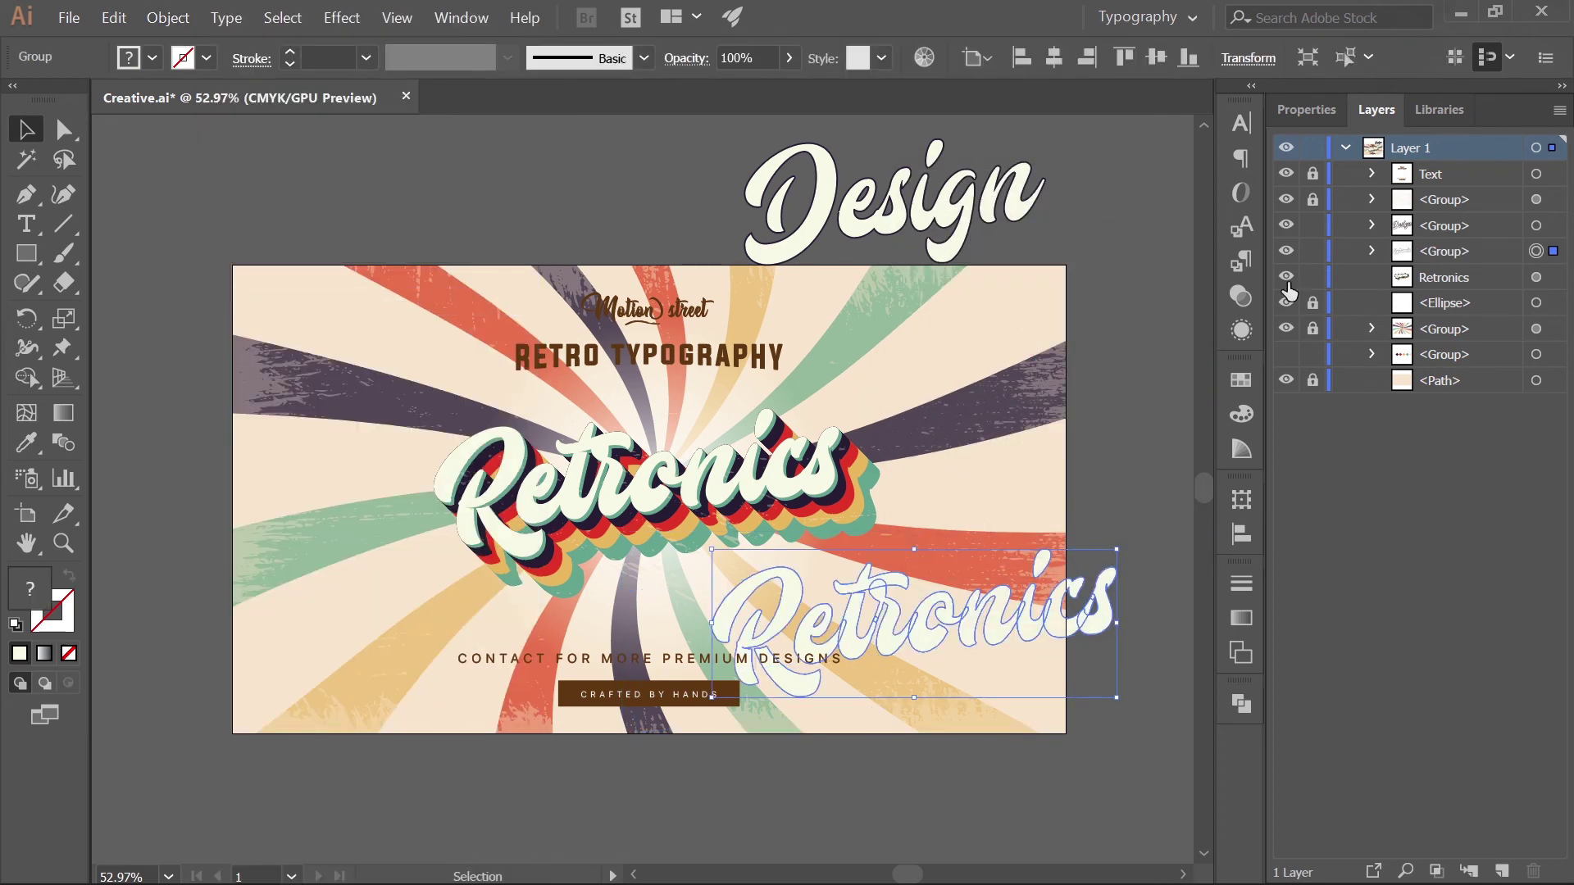
left_click(1242, 704)
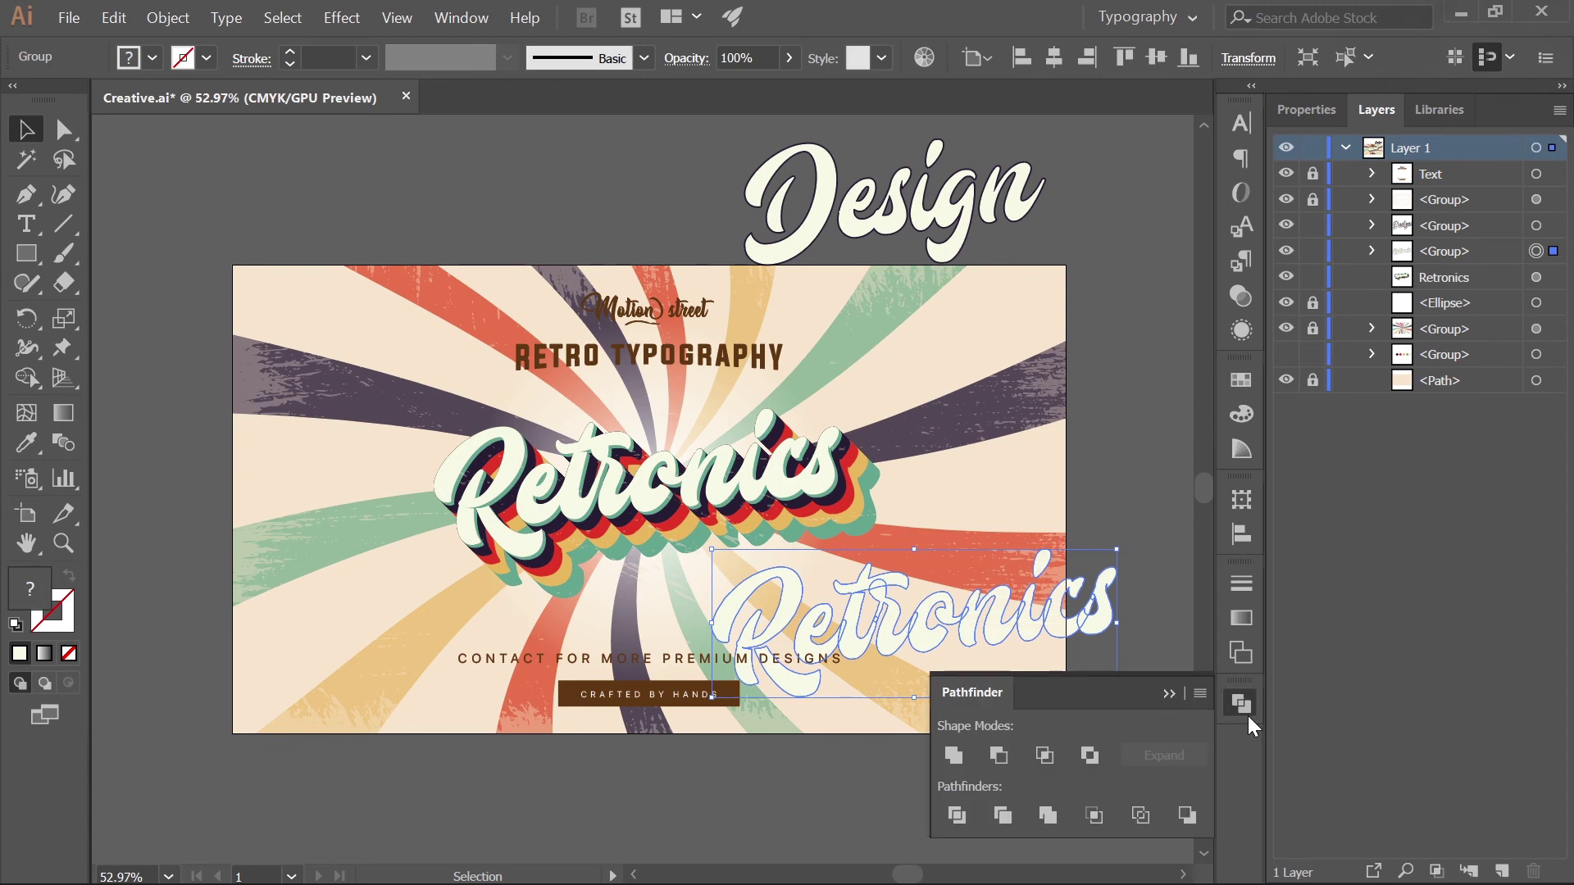
left_click(952, 756)
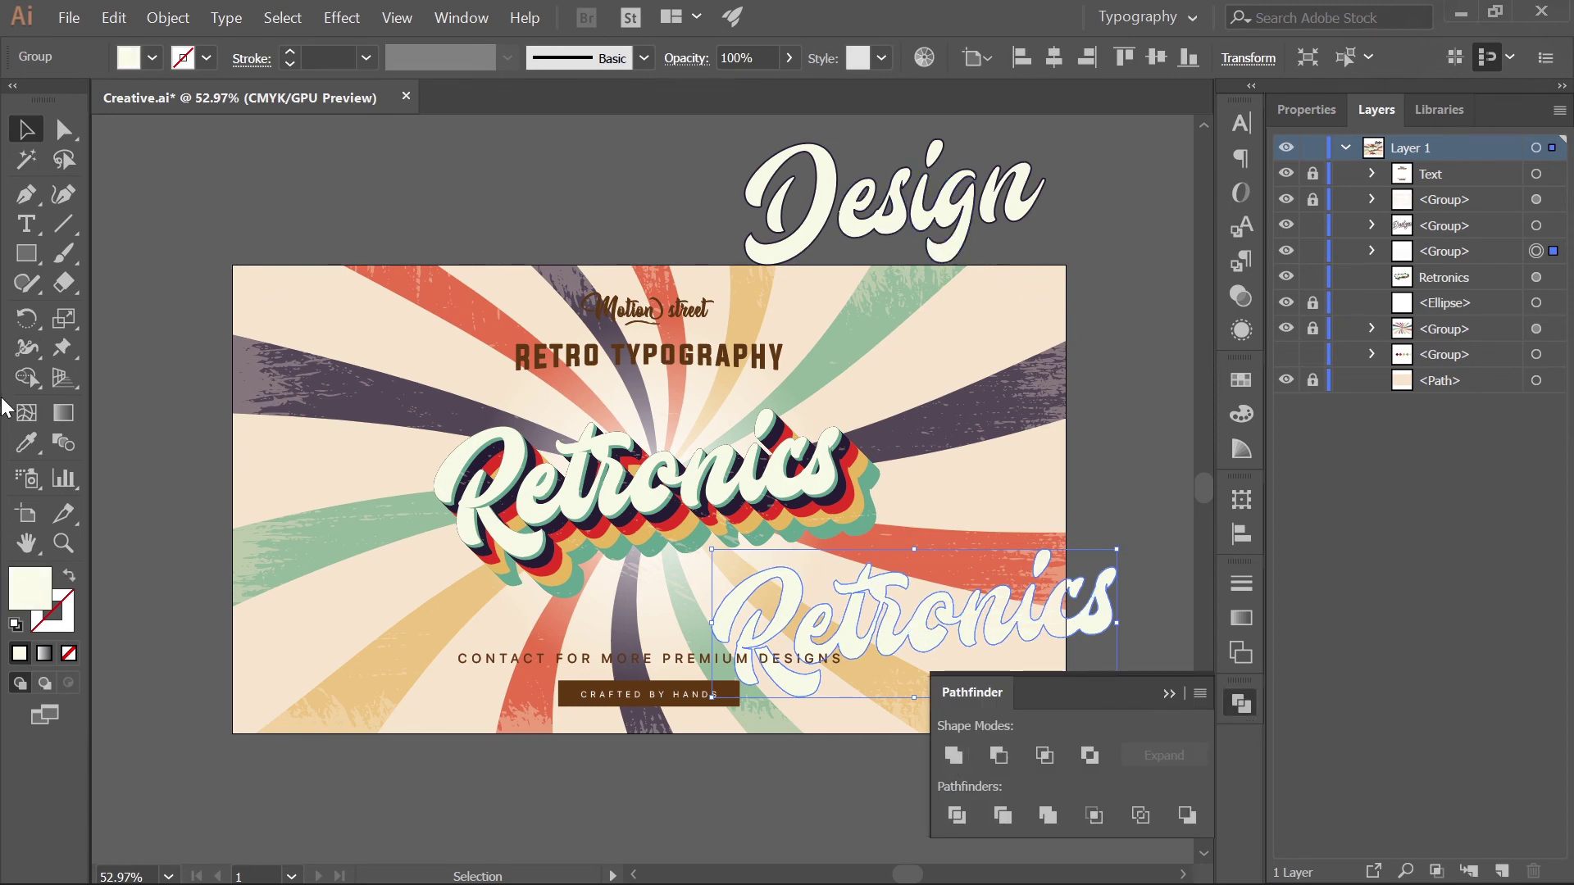
Step: Copy the cream fill and dark outline from the "Design" lettering onto the united "Retronics" shapes with the Eyedropper
left_click(26, 444)
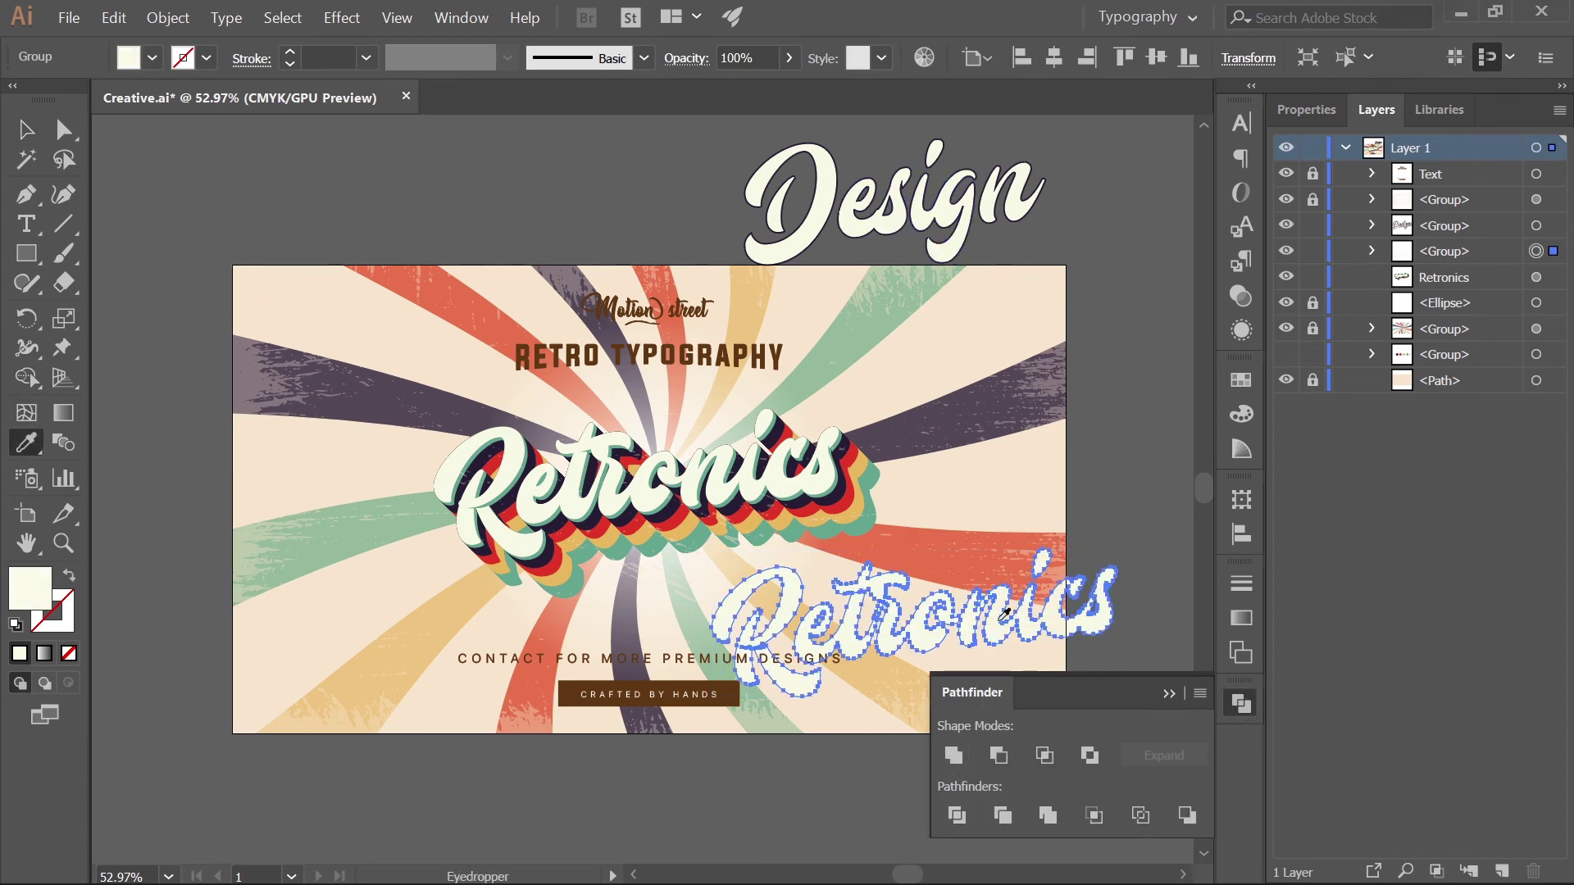
left_click(1172, 696)
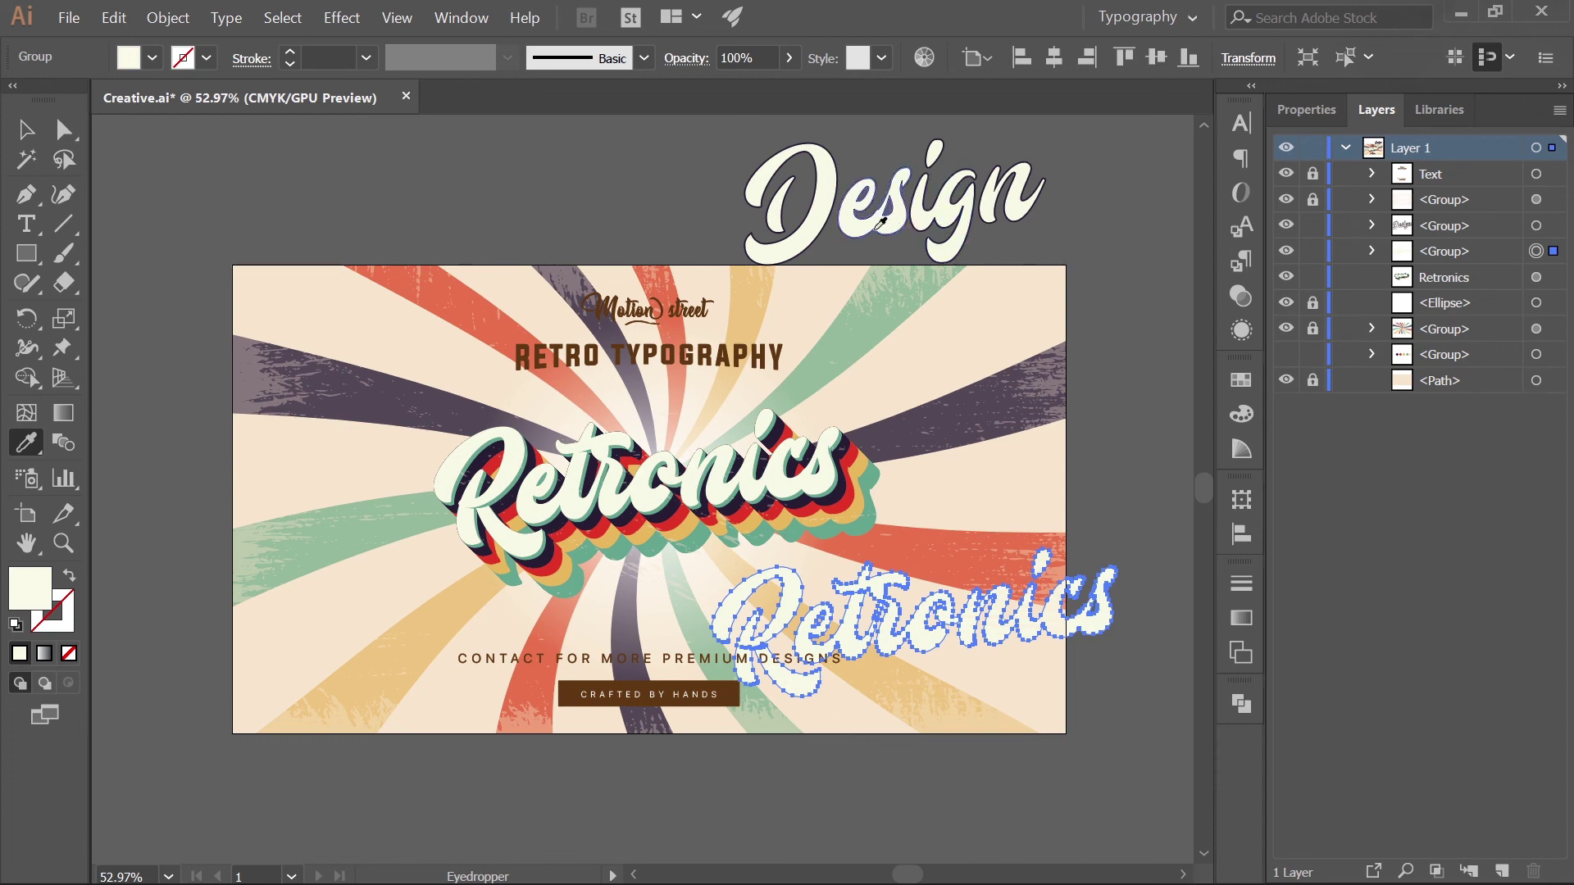
left_click(828, 191)
key("v")
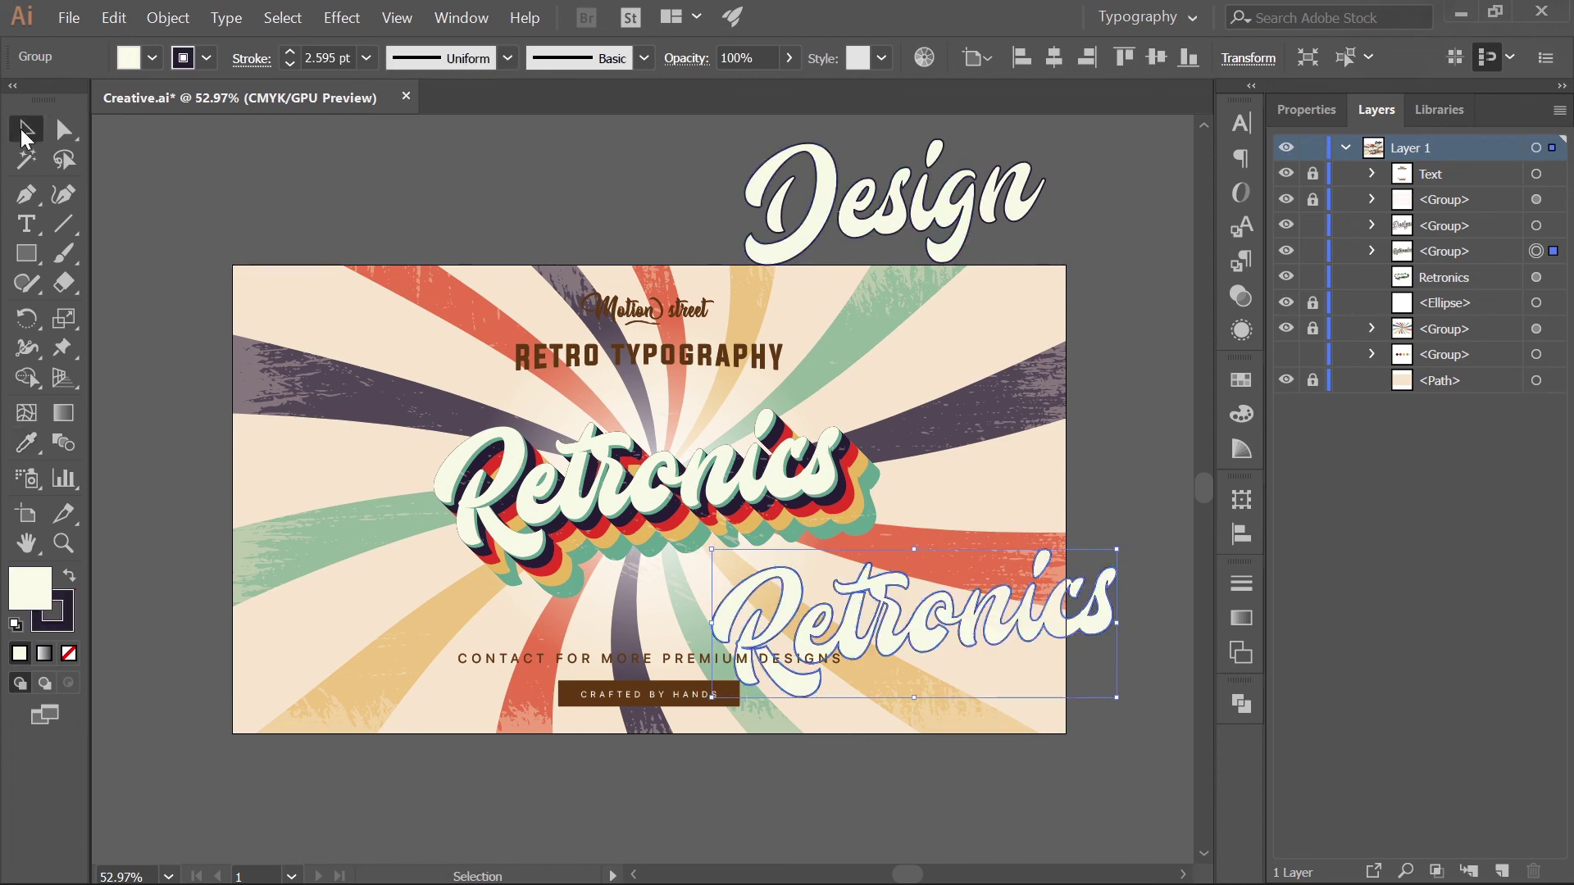
Step: Place the outlined "Retronics" copy over the extruded text and nudge it up and to the right into alignment
left_click_drag(875, 598, 598, 459)
key("z")
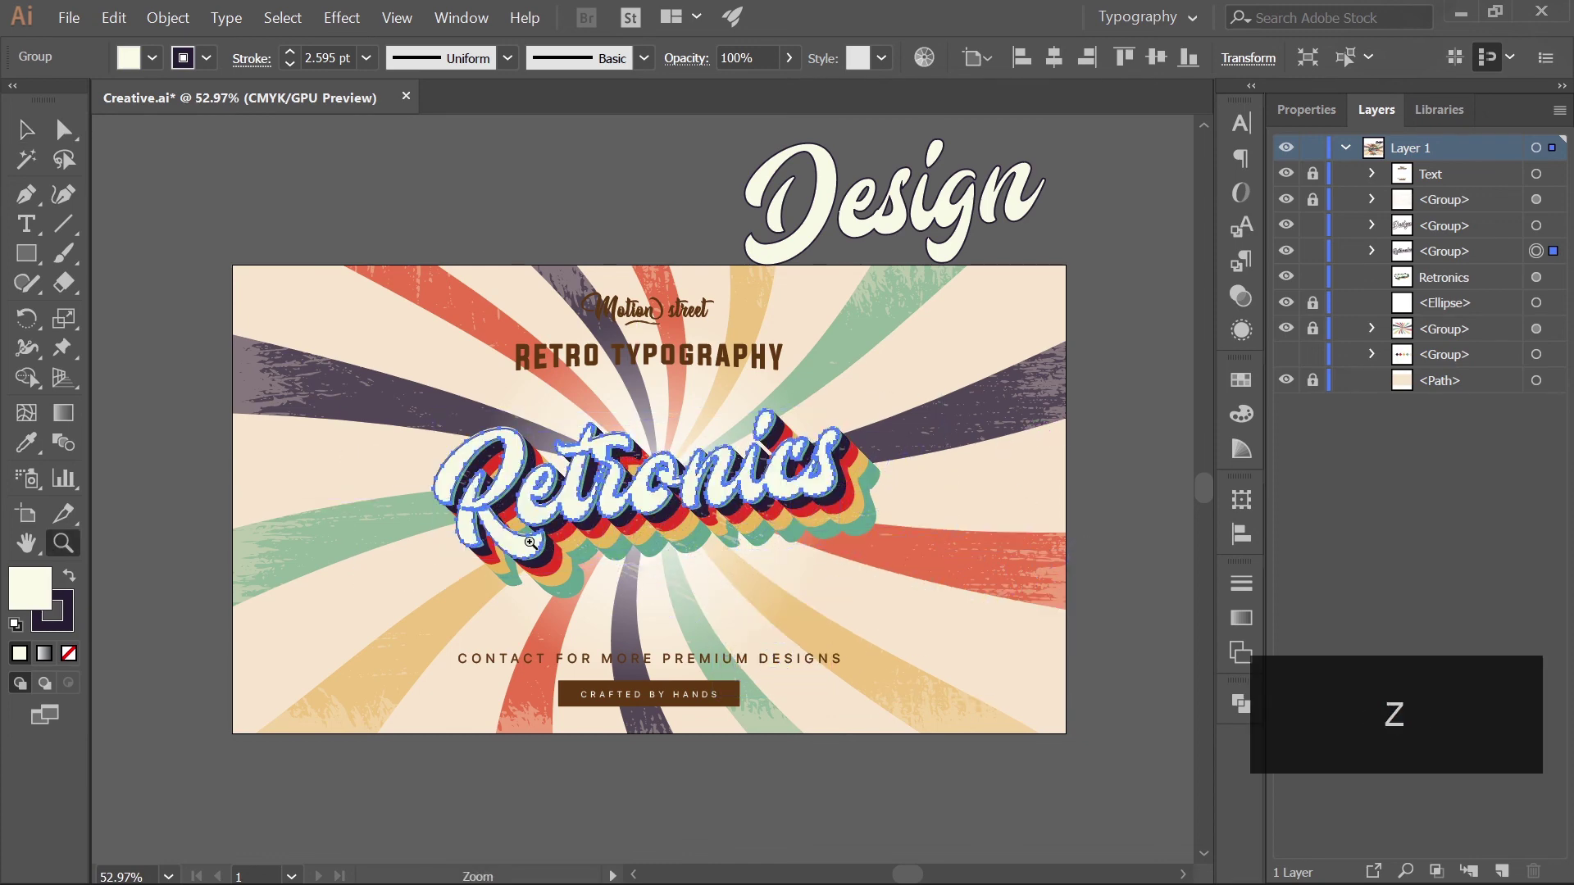
left_click_drag(507, 525, 772, 512)
key("v")
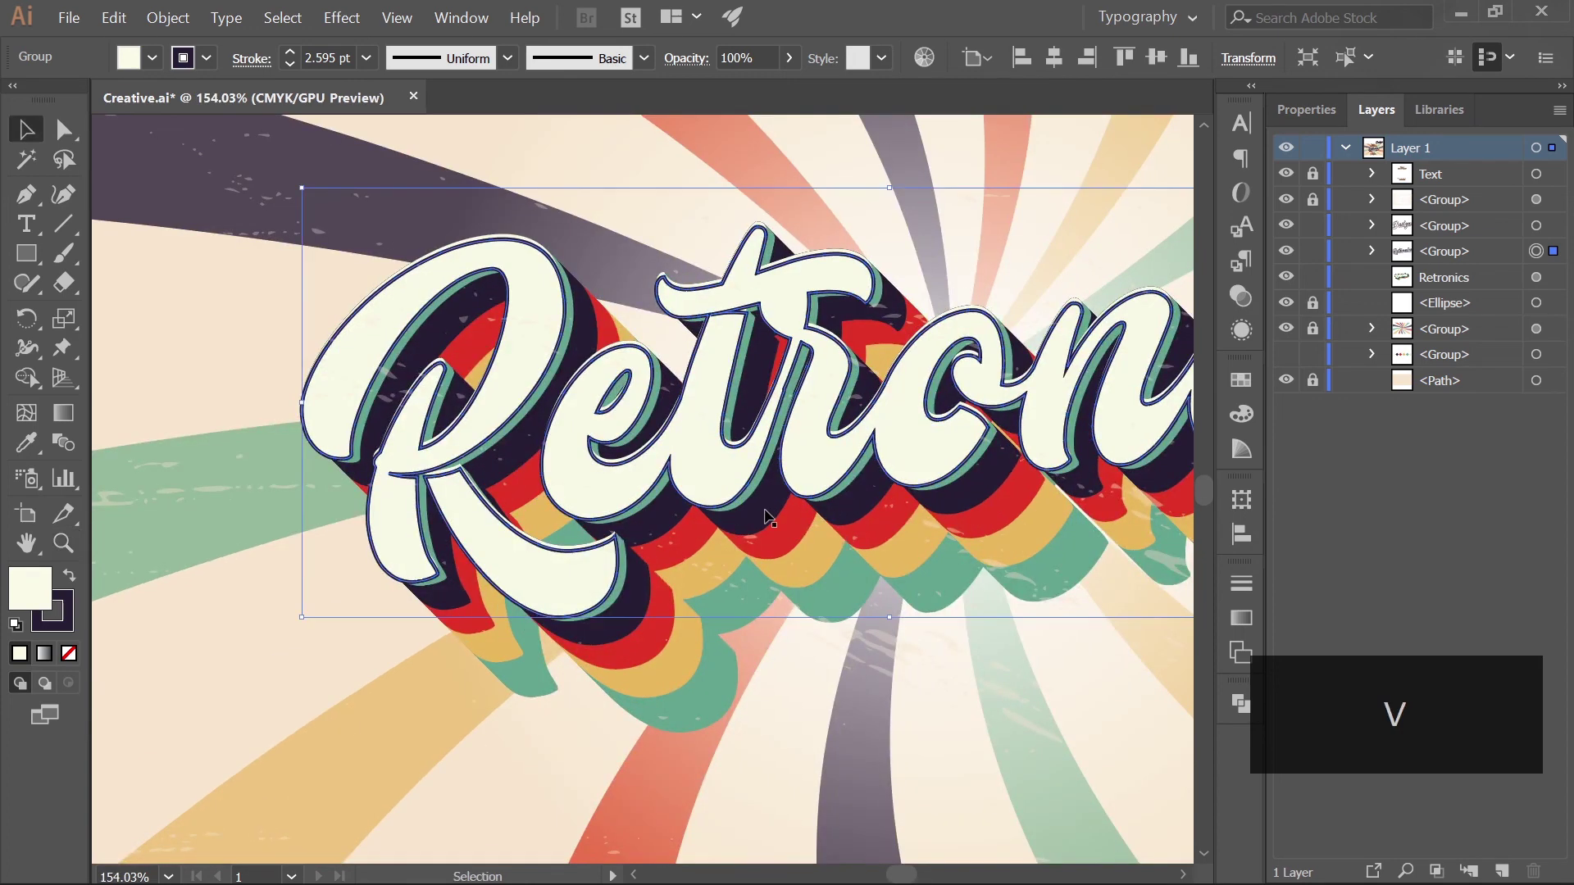
key("Up")
key("Right")
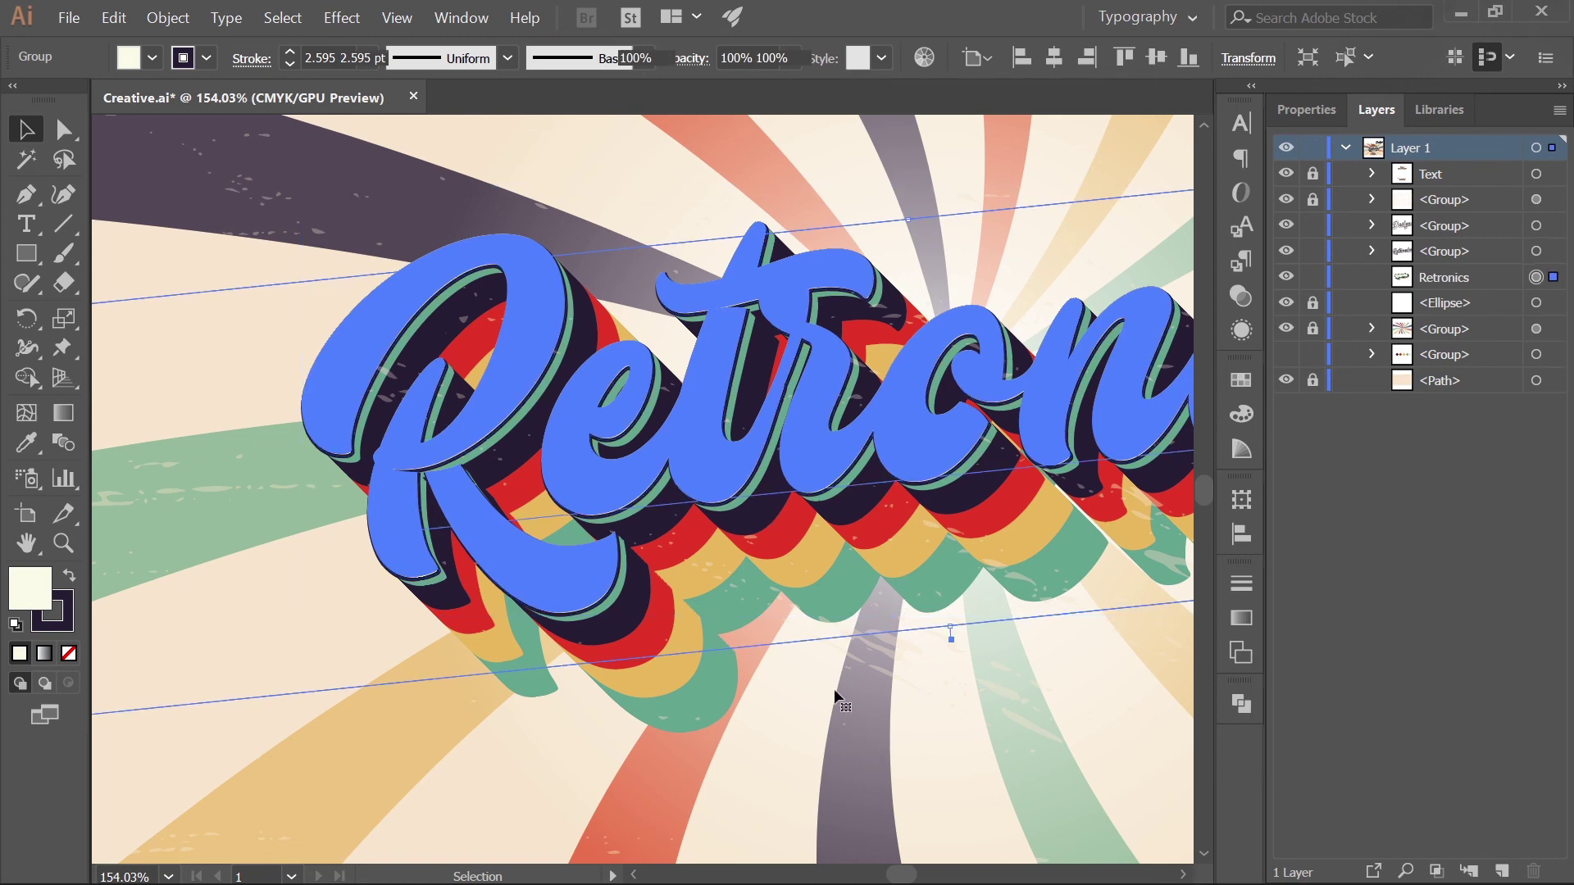
Step: Deselect the extruded text and delete the leftover "Design" lettering above the artboard
key("z")
left_click(346, 550, "alt")
key("h")
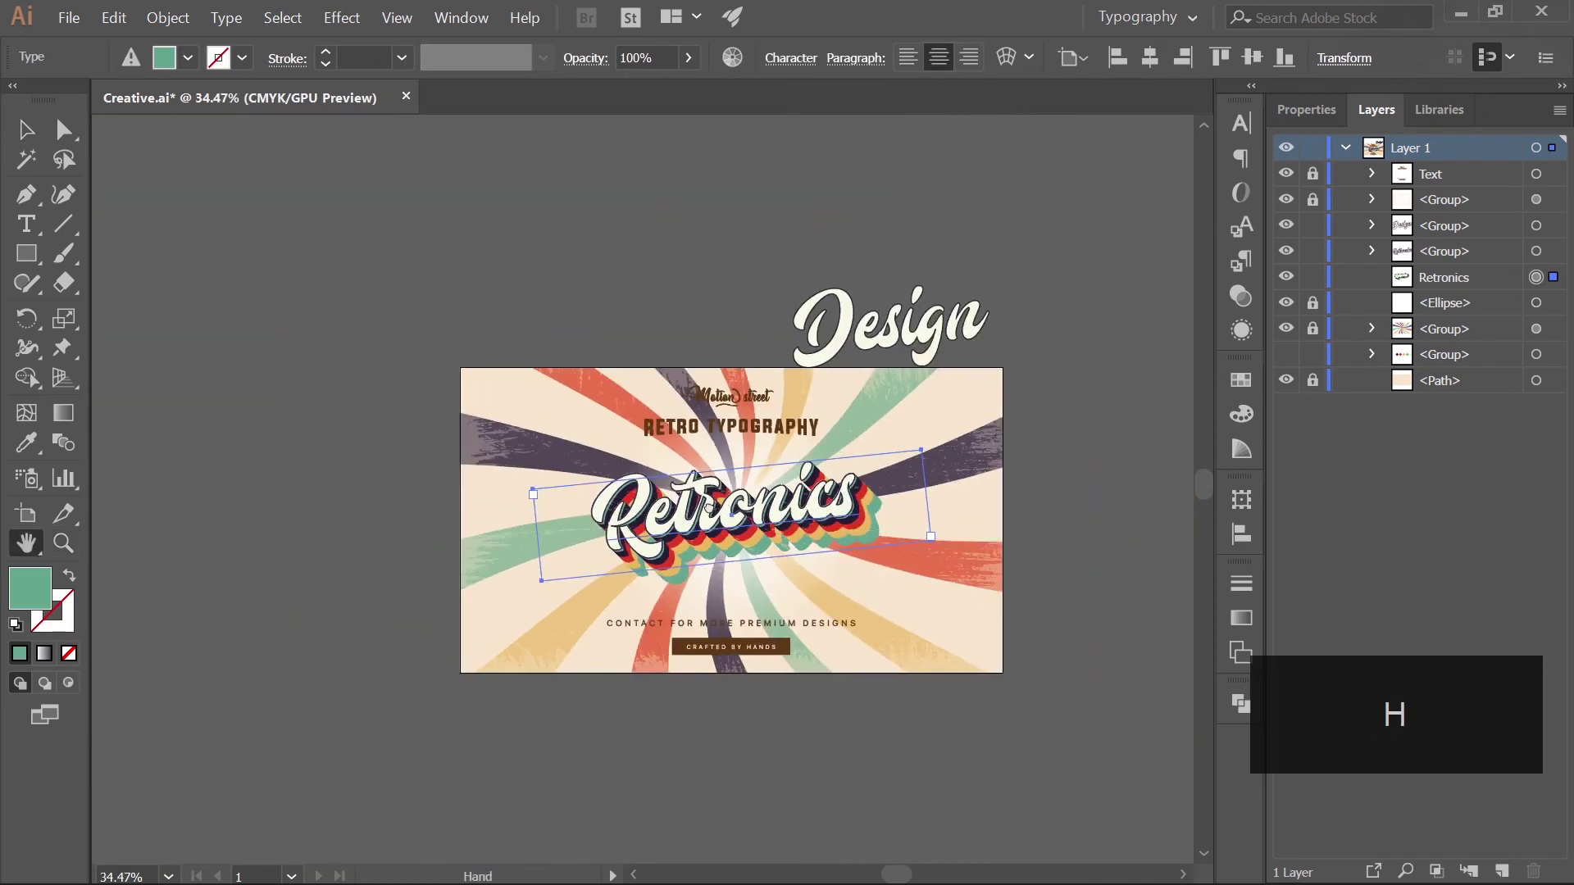
left_click_drag(826, 492, 716, 476)
key("z")
key("h")
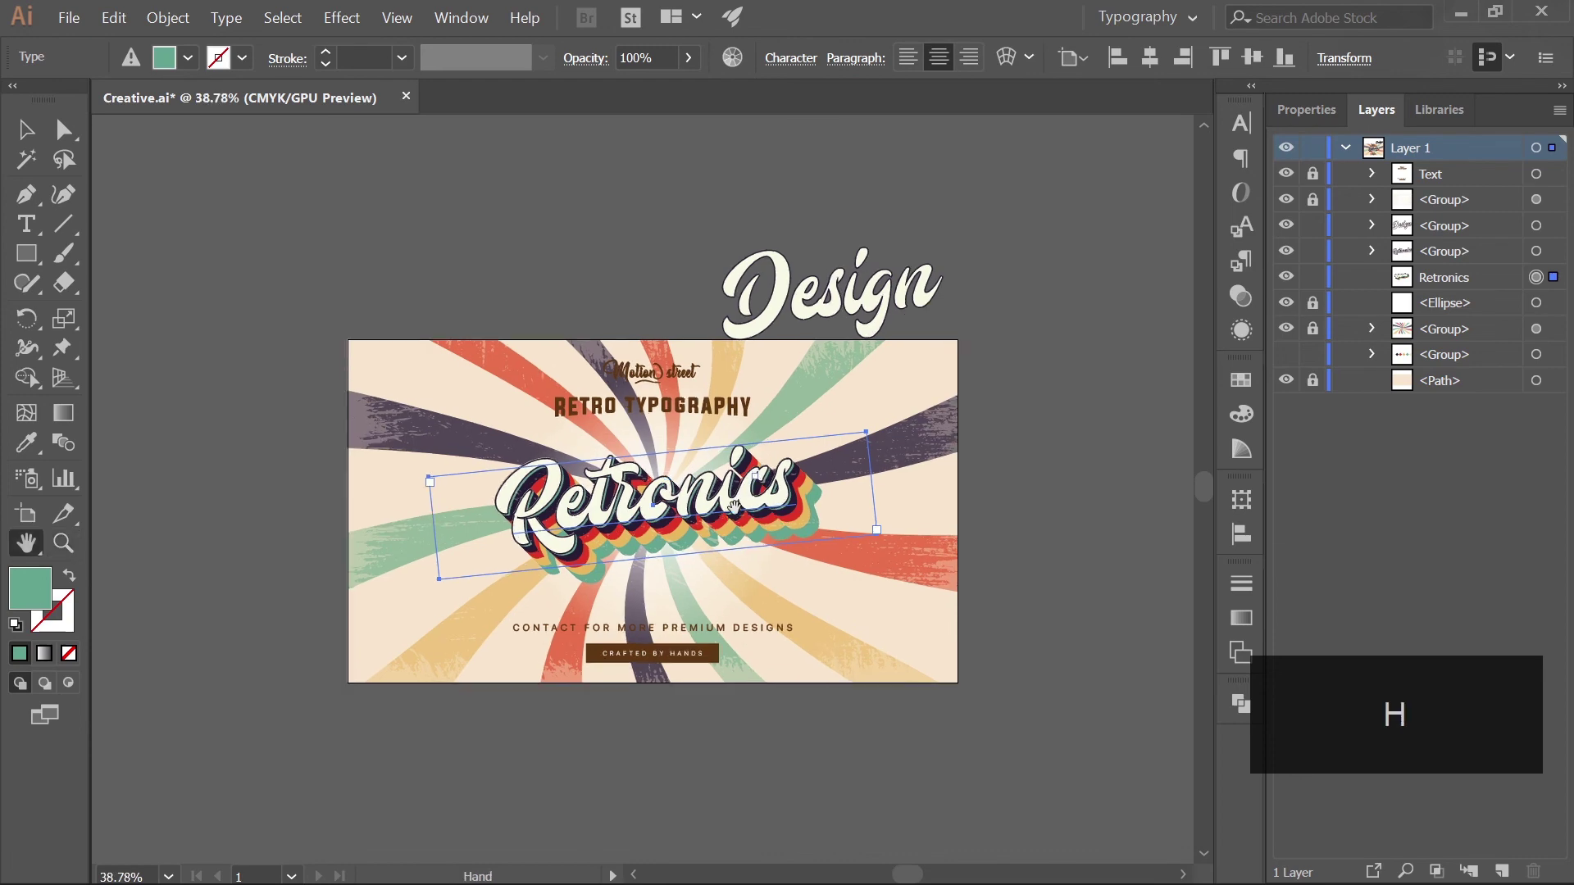
key("z")
left_click(741, 505)
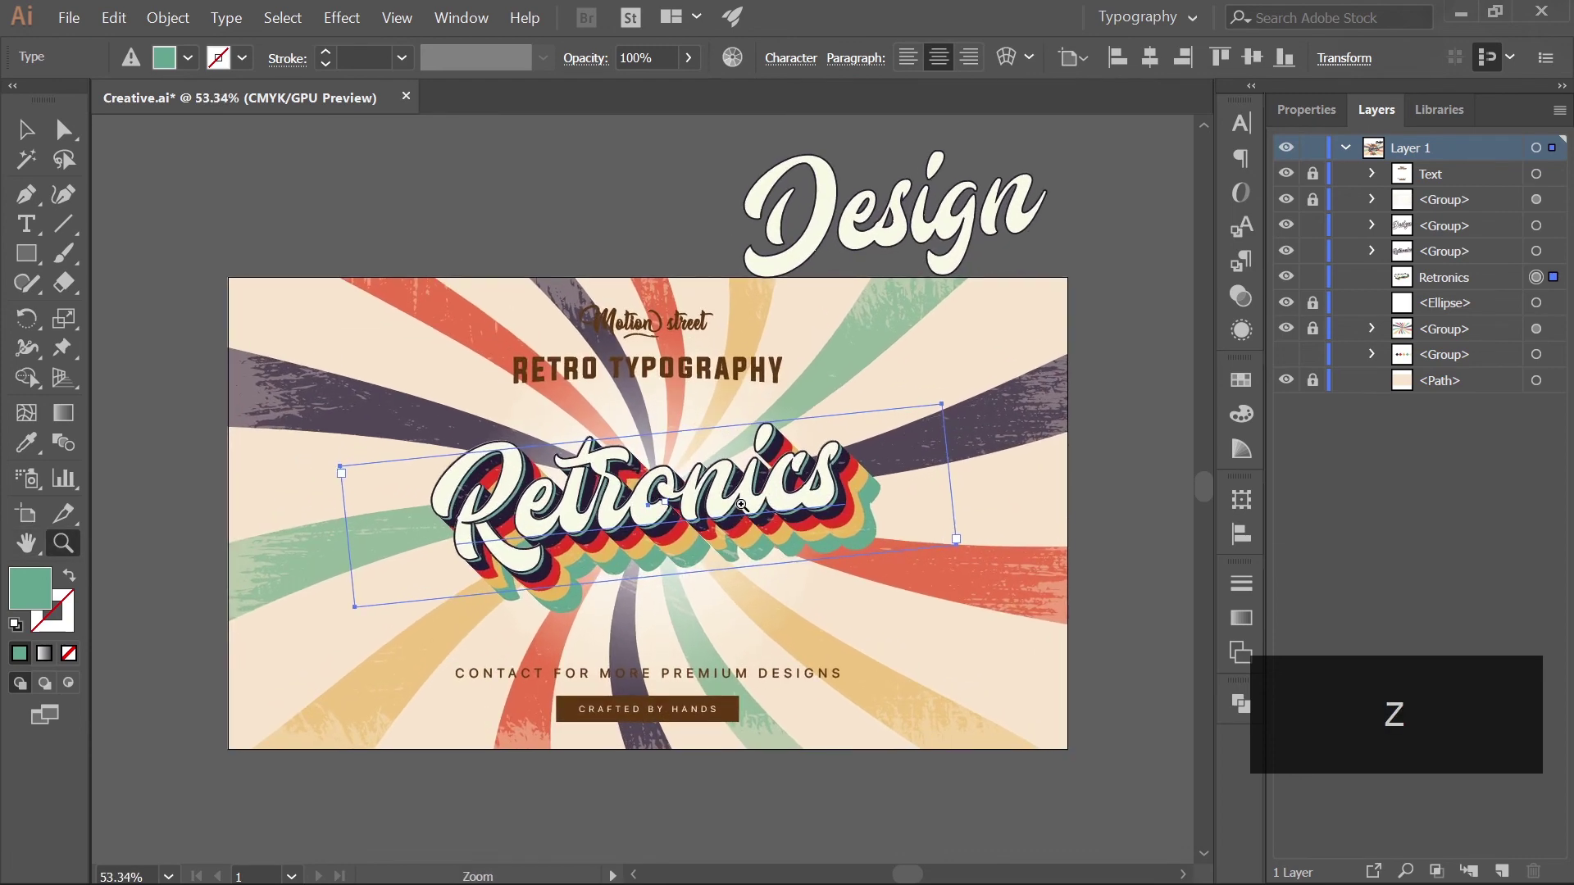
key("v")
left_click(1122, 507)
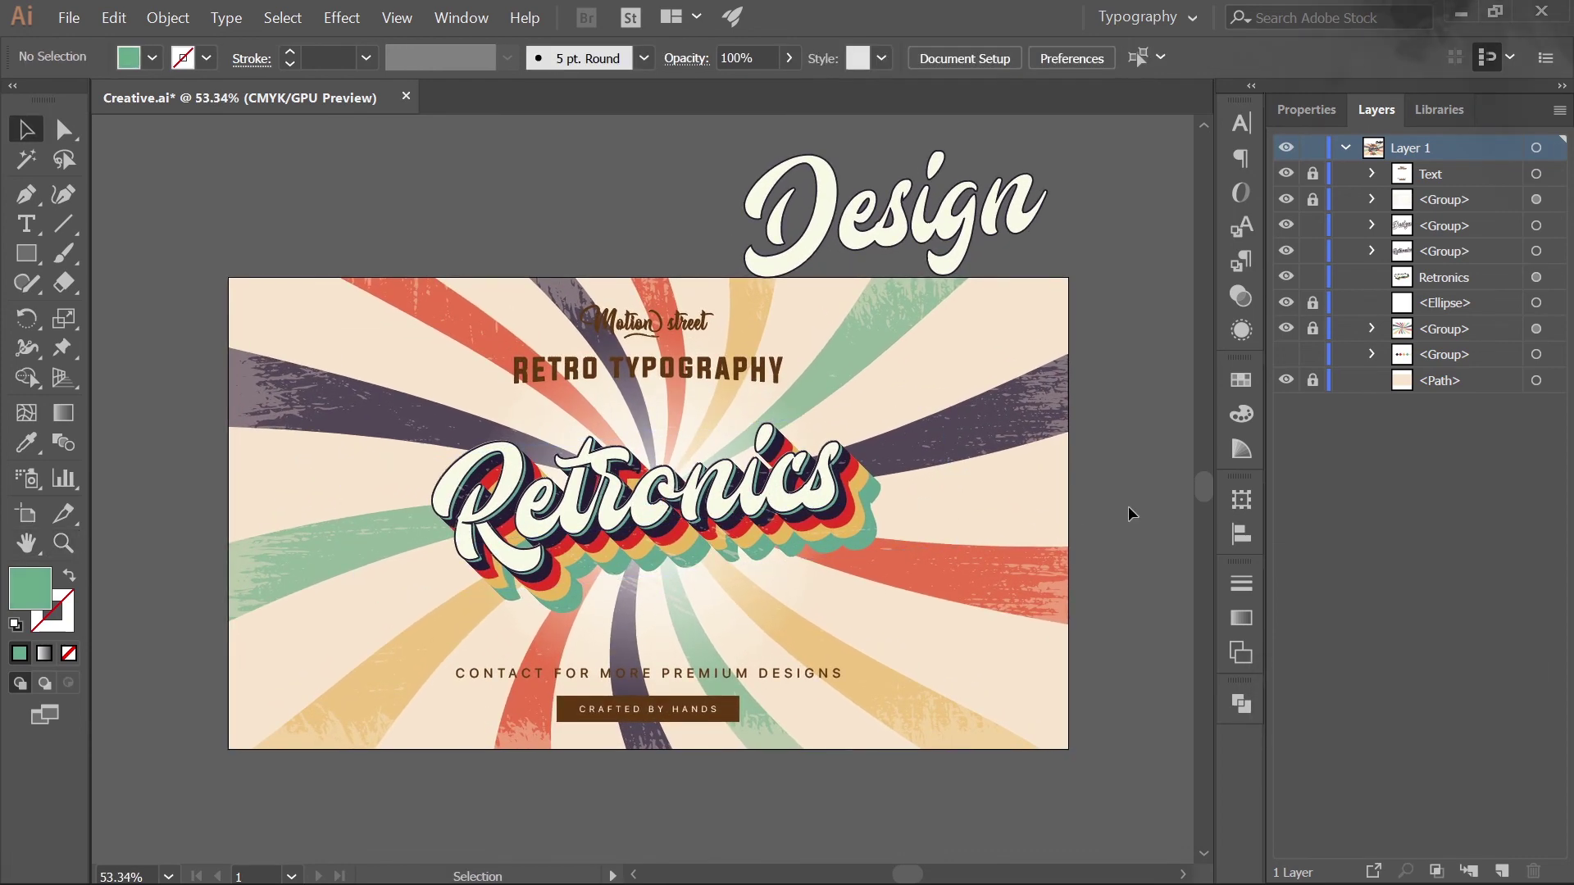
left_click(857, 203)
key("Delete")
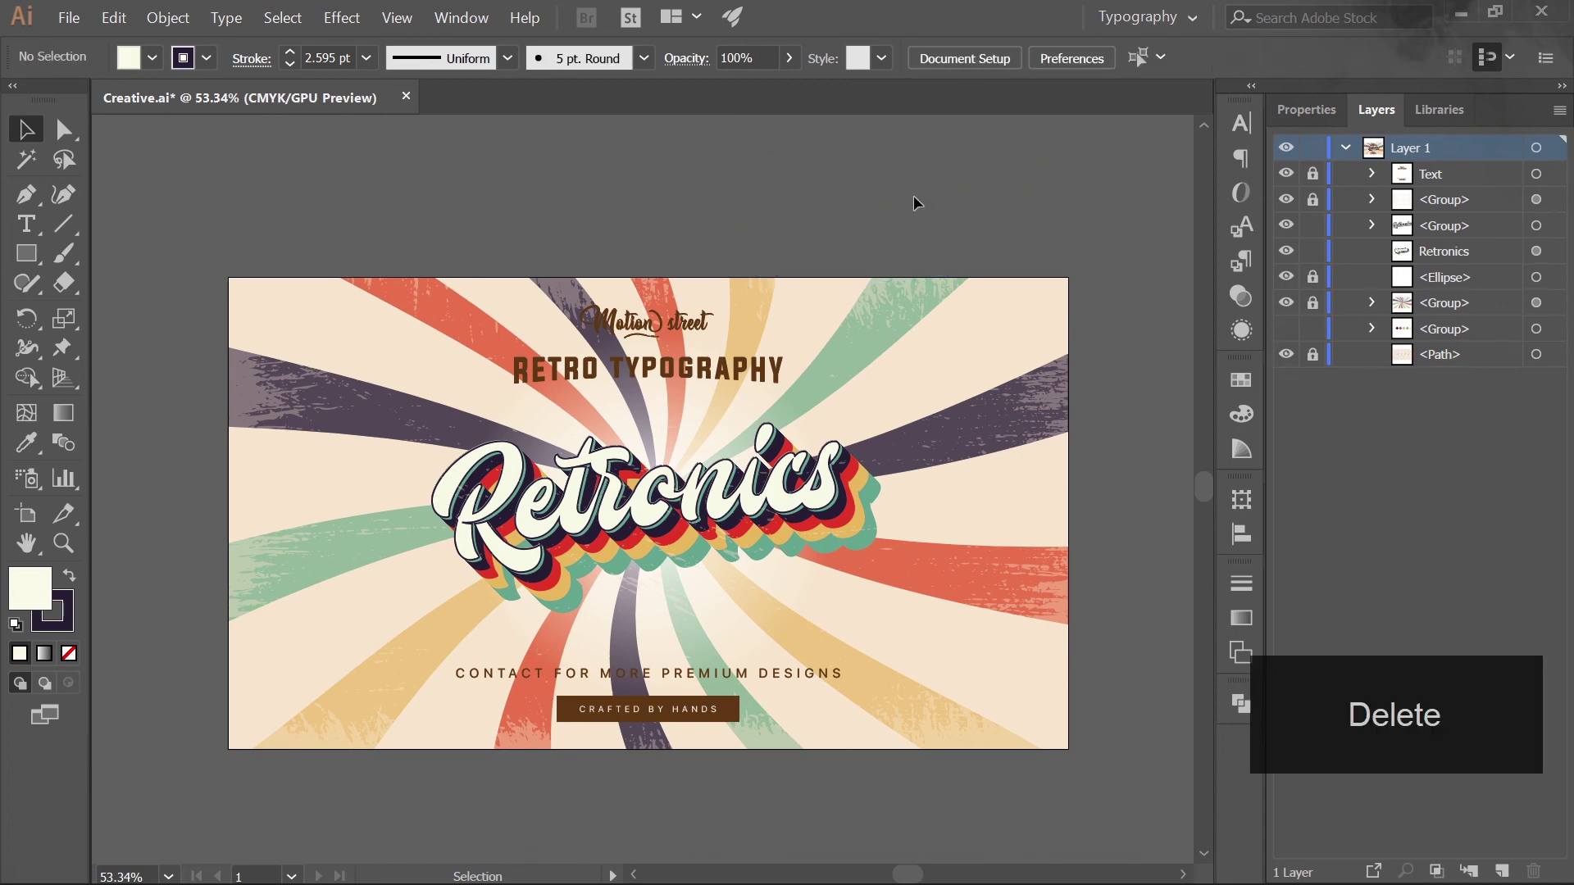